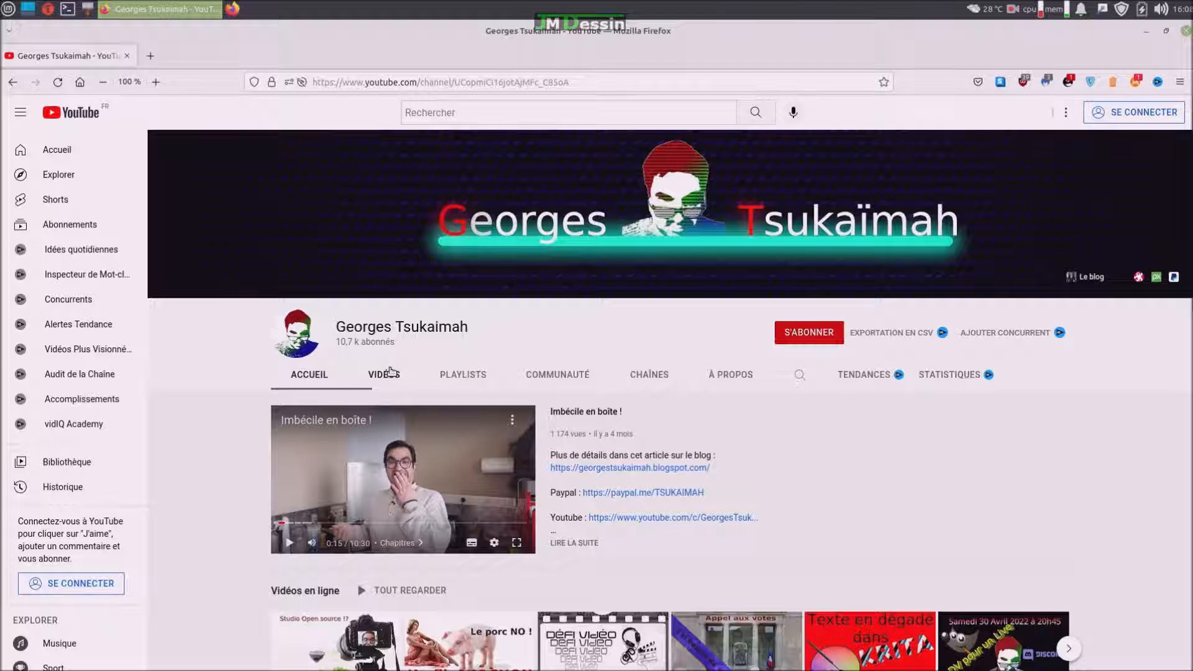
Browse the list of videos uploaded on the YouTube channel.
{"action": "left_click", "coordinate": [383, 374]}
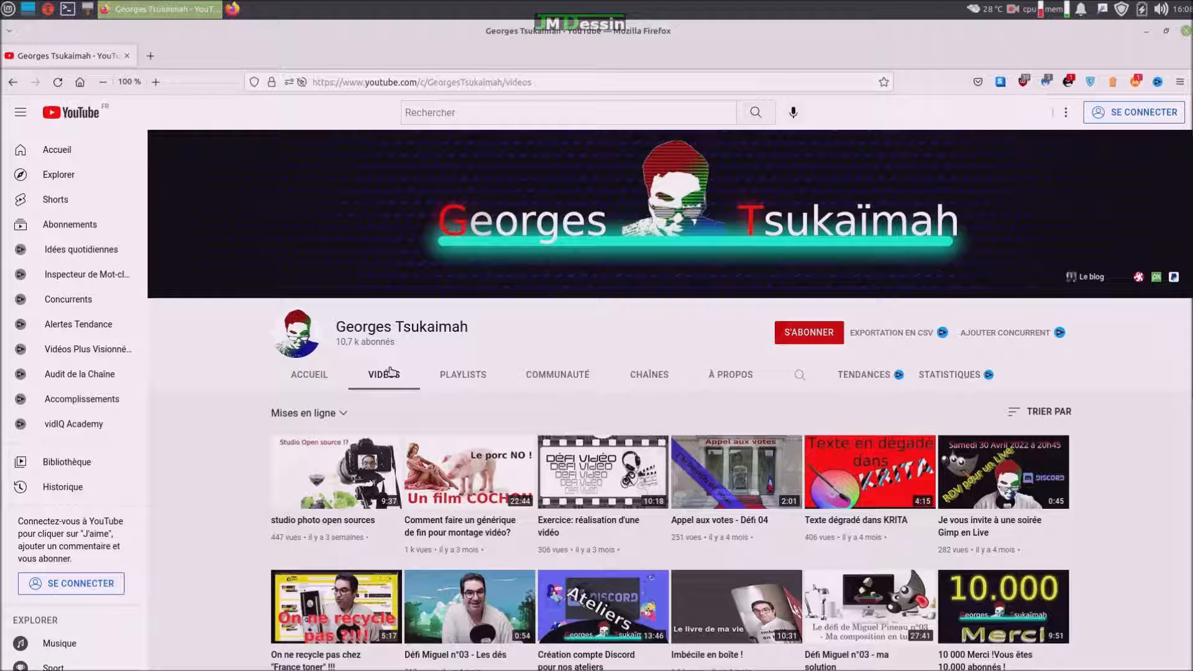
{"action": "mouse_move", "coordinate": [839, 511]}
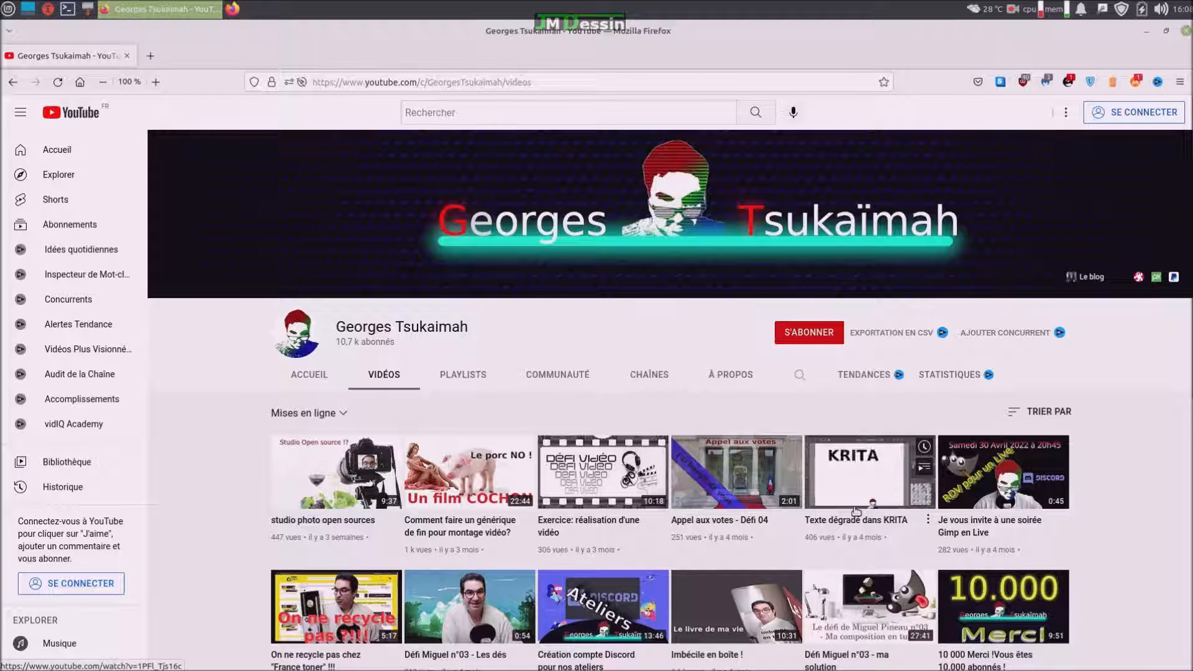
{"action": "scroll", "coordinate": [856, 510], "scroll_direction": "down", "scroll_amount": 3}
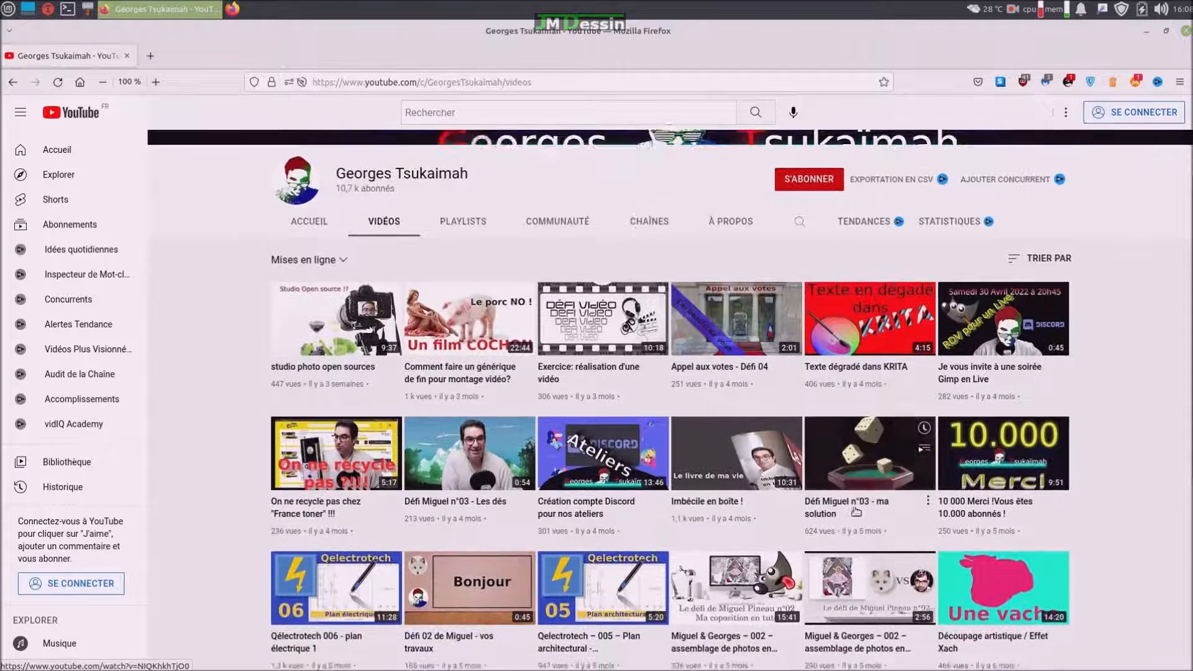
{"action": "scroll", "coordinate": [856, 511], "scroll_direction": "down", "scroll_amount": 3}
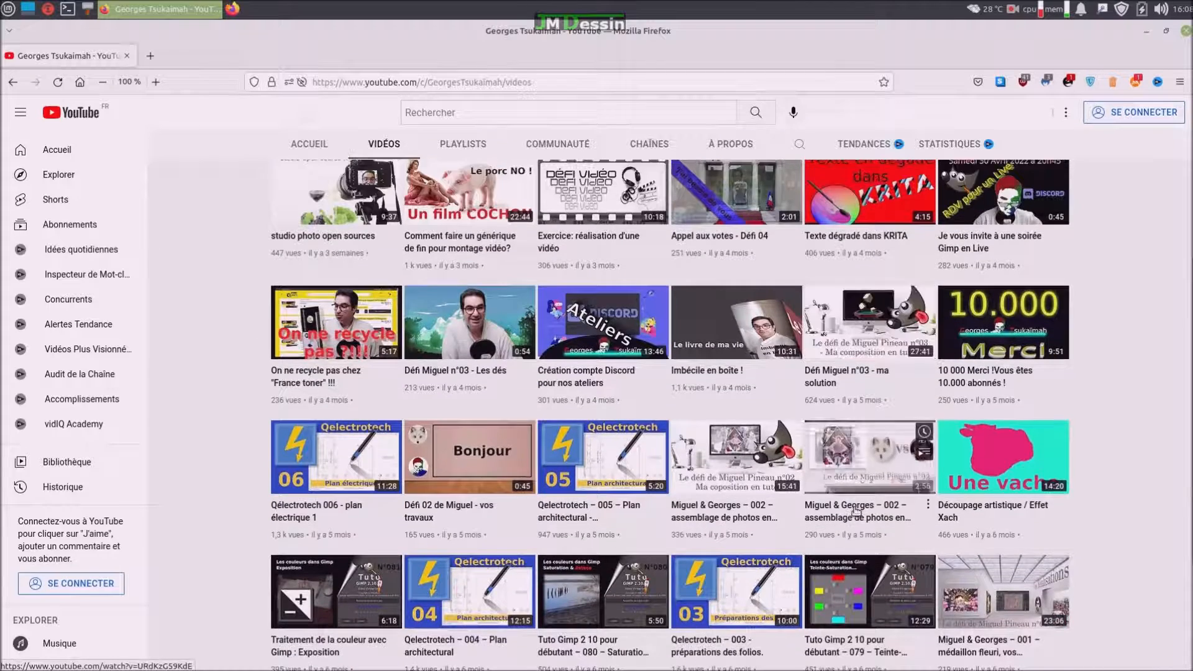
{"action": "scroll", "coordinate": [856, 511], "scroll_direction": "down", "scroll_amount": 3}
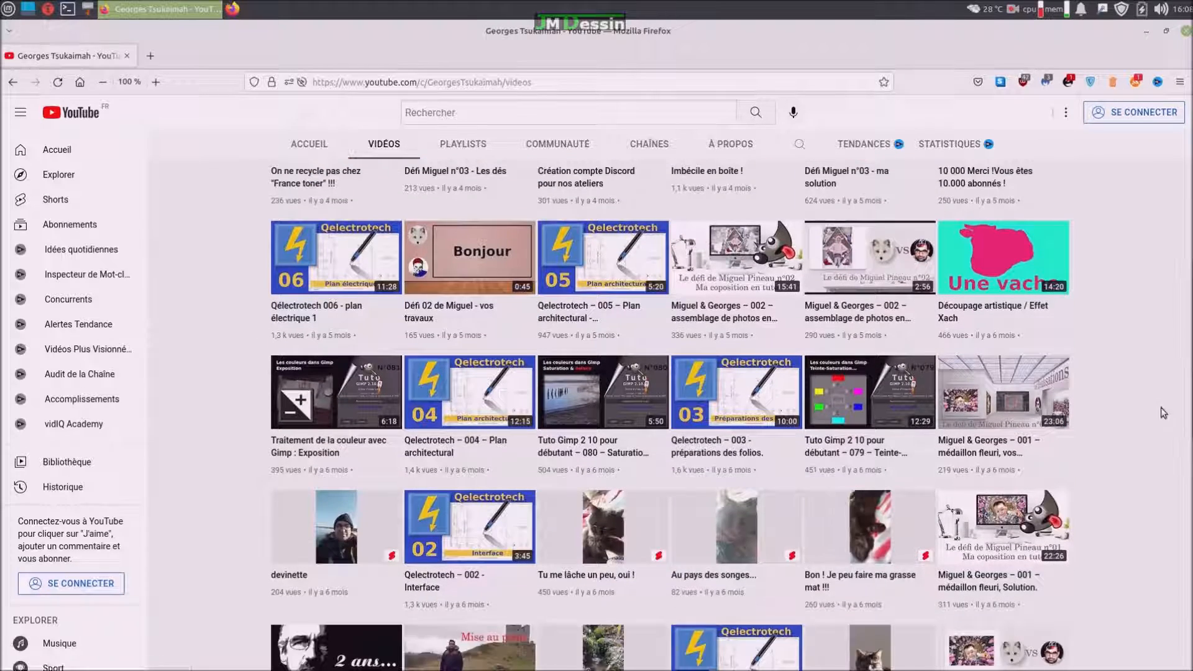
{"action": "scroll", "coordinate": [1145, 405], "scroll_direction": "down", "scroll_amount": 7}
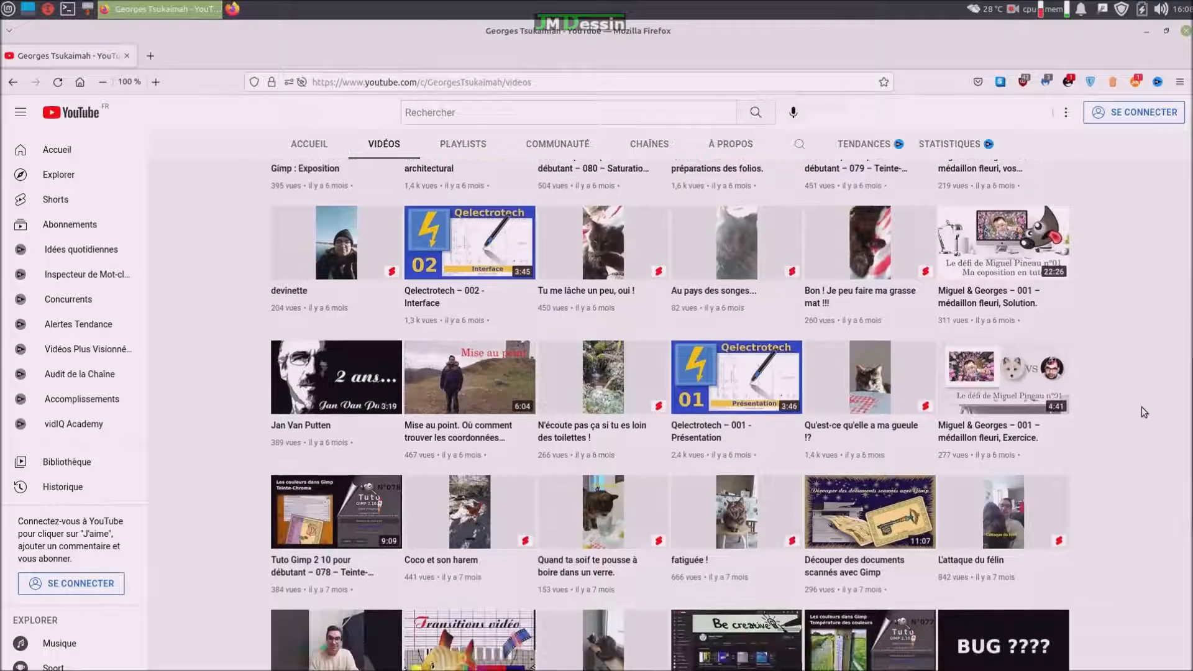
{"action": "scroll", "coordinate": [1143, 411], "scroll_direction": "down", "scroll_amount": 3}
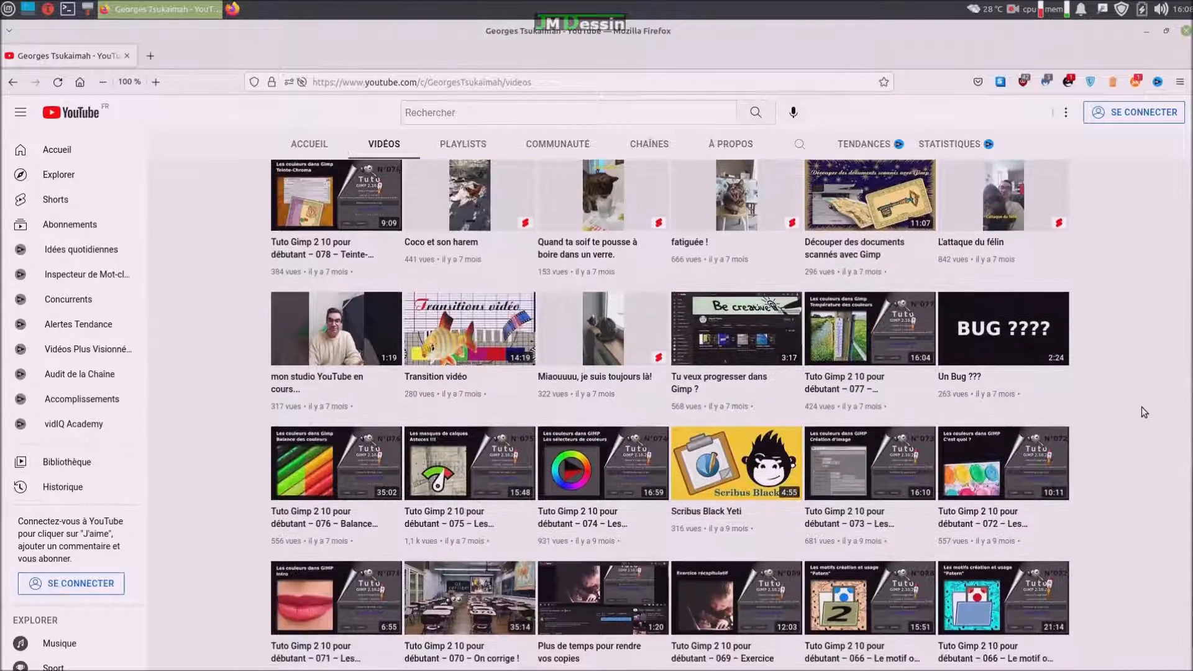
{"action": "scroll", "coordinate": [1142, 406], "scroll_direction": "up", "scroll_amount": 15}
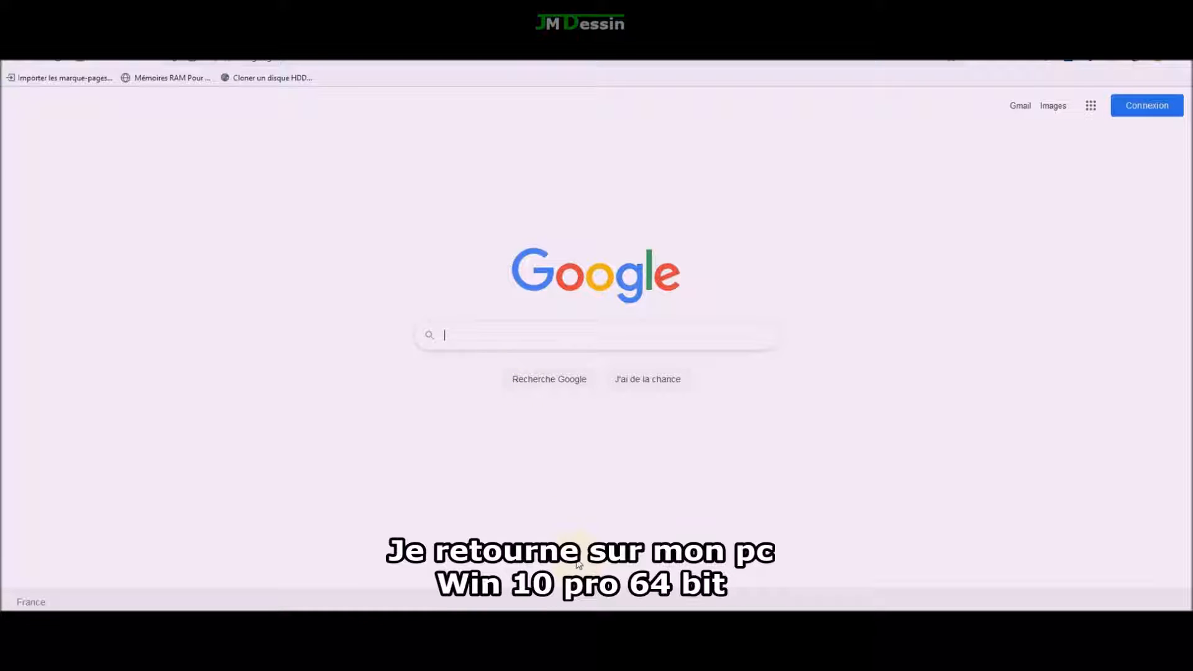
Search Google for "Rufus" and open the official rufus.ie website.
{"action": "type", "text": "Ru"}
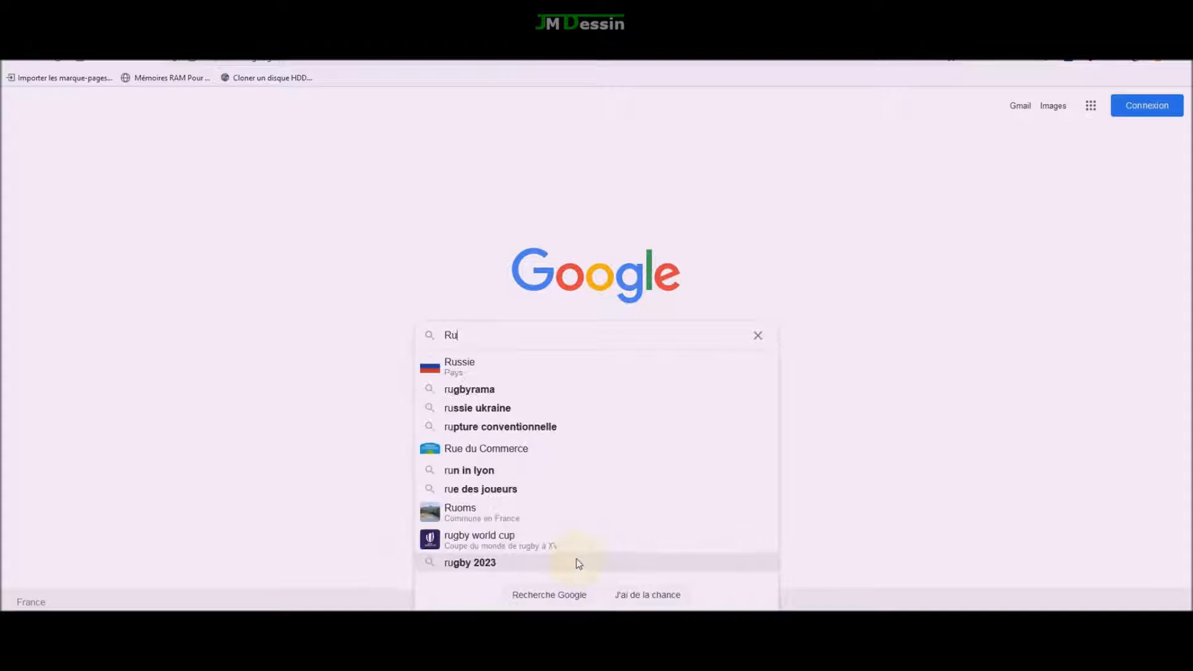
{"action": "type", "text": "fus"}
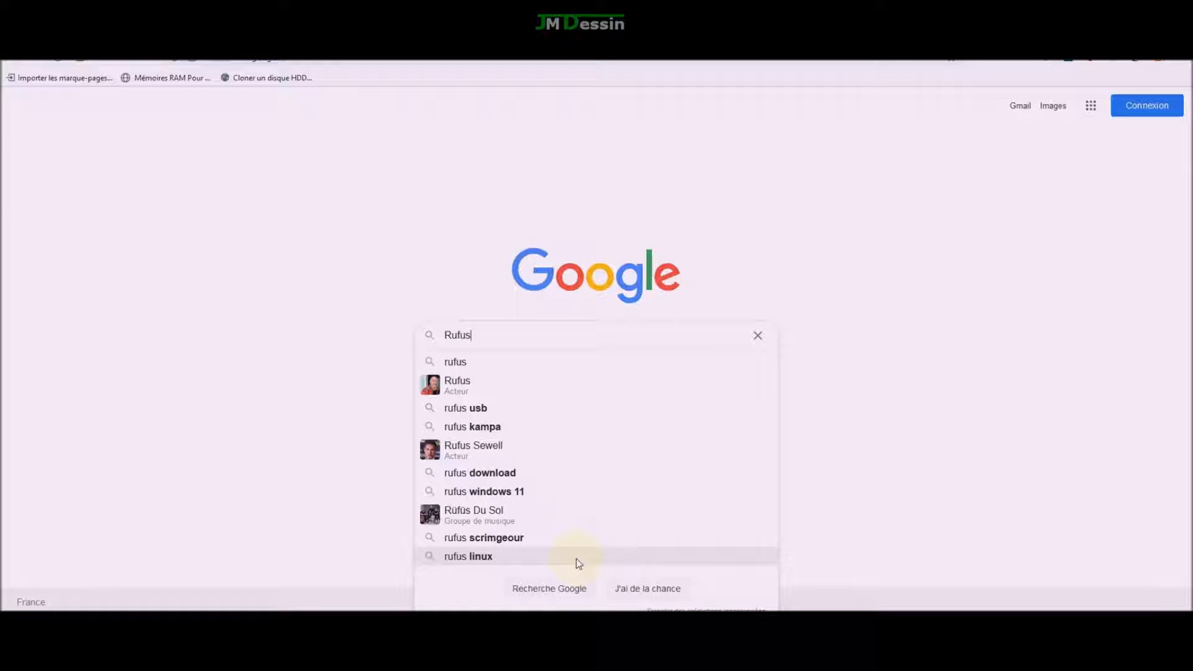
{"action": "key", "text": "Return"}
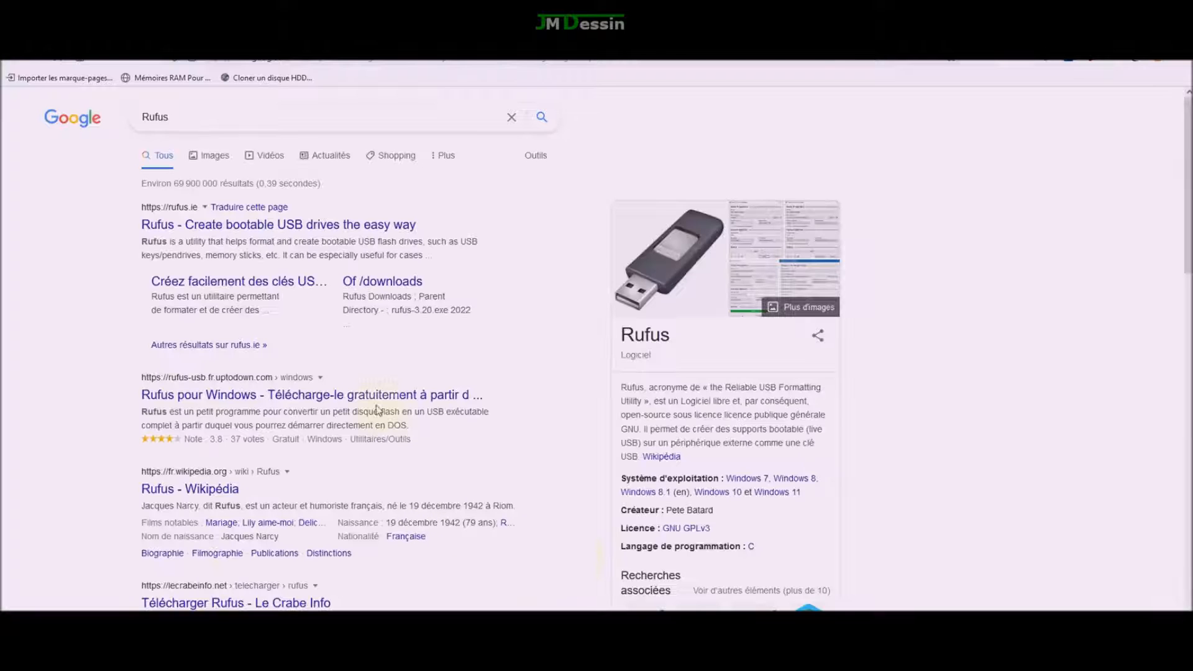
{"action": "left_click", "coordinate": [347, 225]}
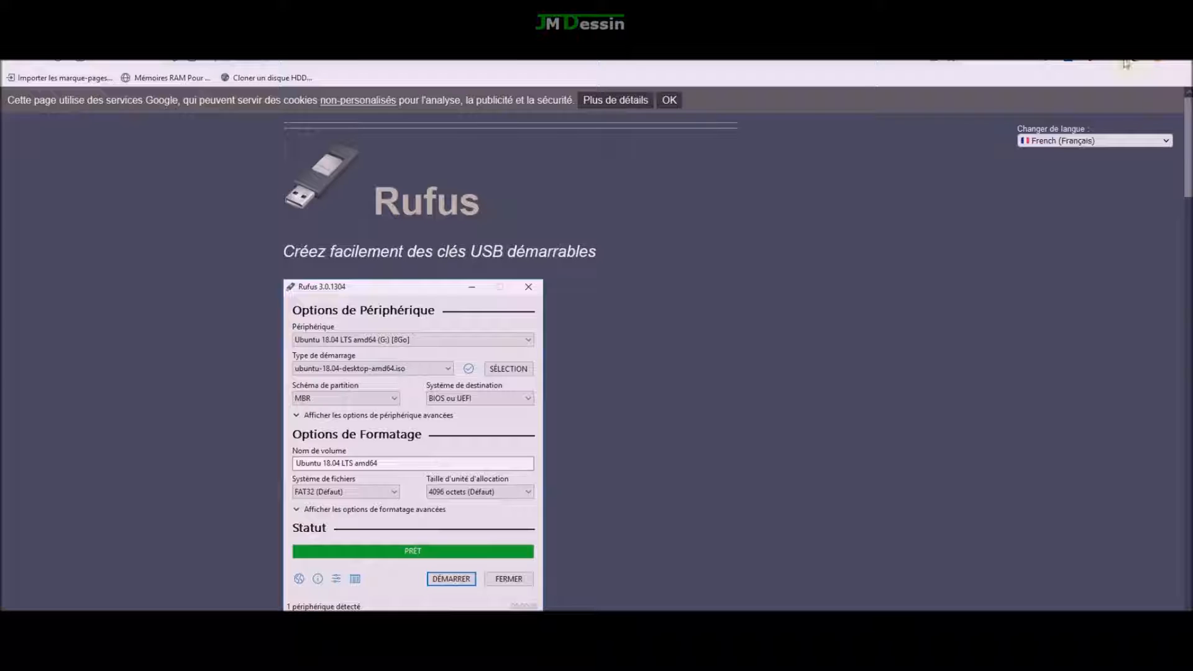
Download the standard Rufus 3.20 release from the site's download section.
{"action": "scroll", "coordinate": [990, 289], "scroll_direction": "down", "scroll_amount": 3}
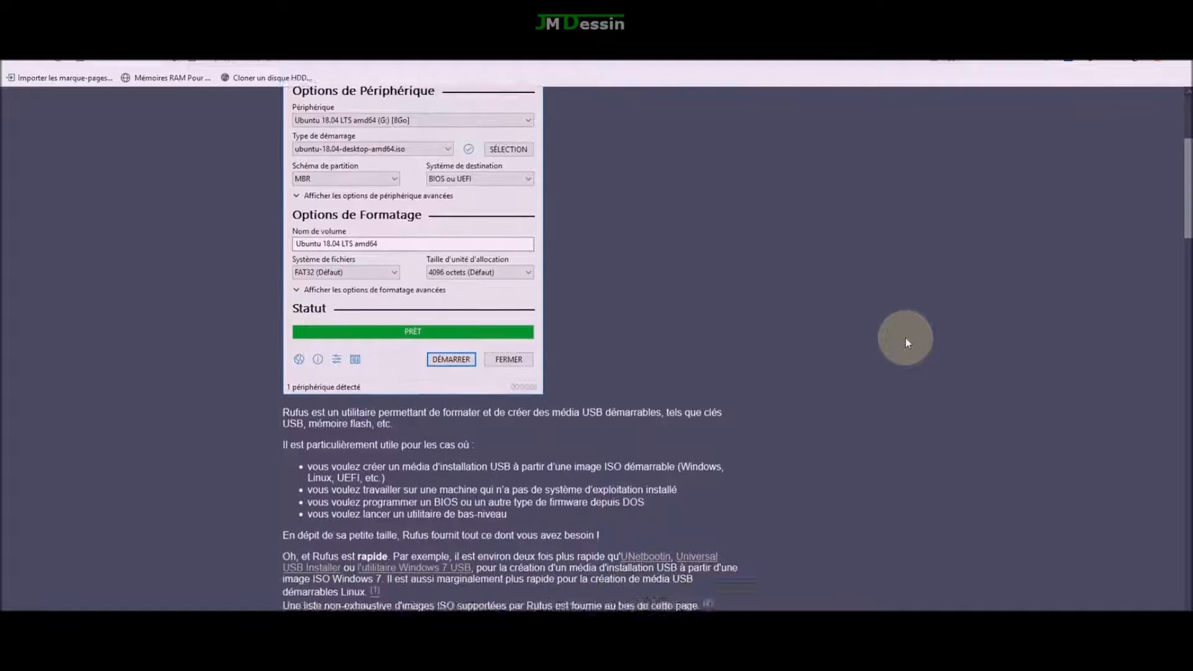
{"action": "scroll", "coordinate": [889, 331], "scroll_direction": "down", "scroll_amount": 6}
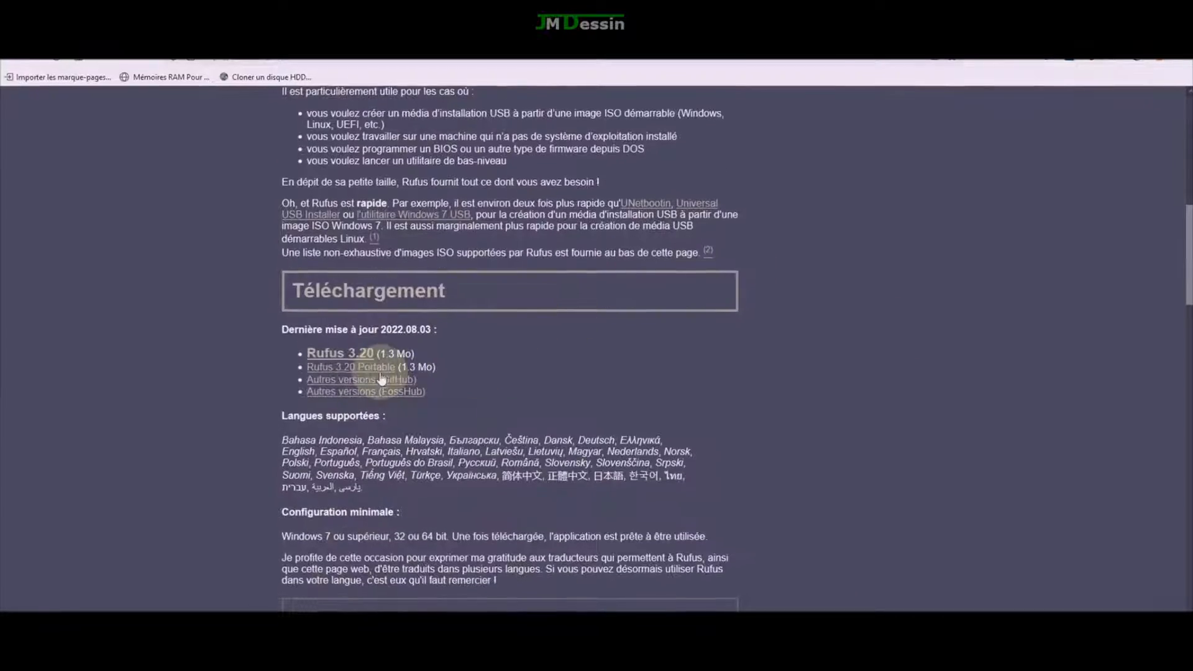
{"action": "left_click", "coordinate": [327, 355]}
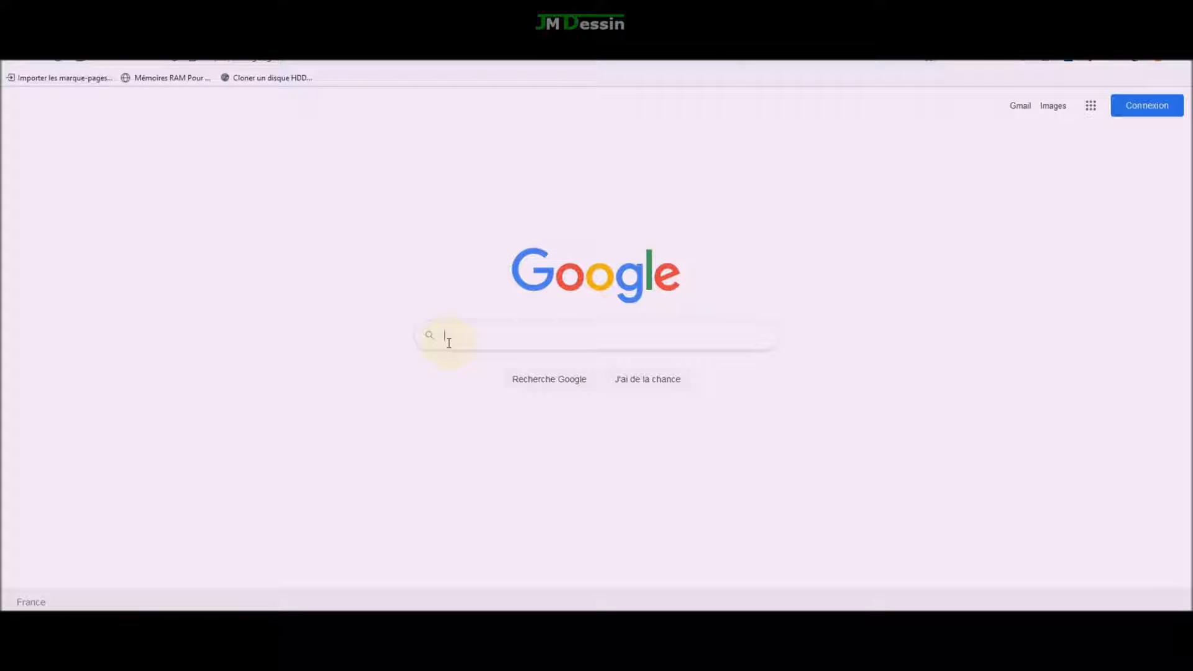
Search Google for "iso linux mint Una XFCE 64 bit" and open the Linux Mint 20.3 "Una" result on linuxmint.com.
{"action": "type", "text": "is"}
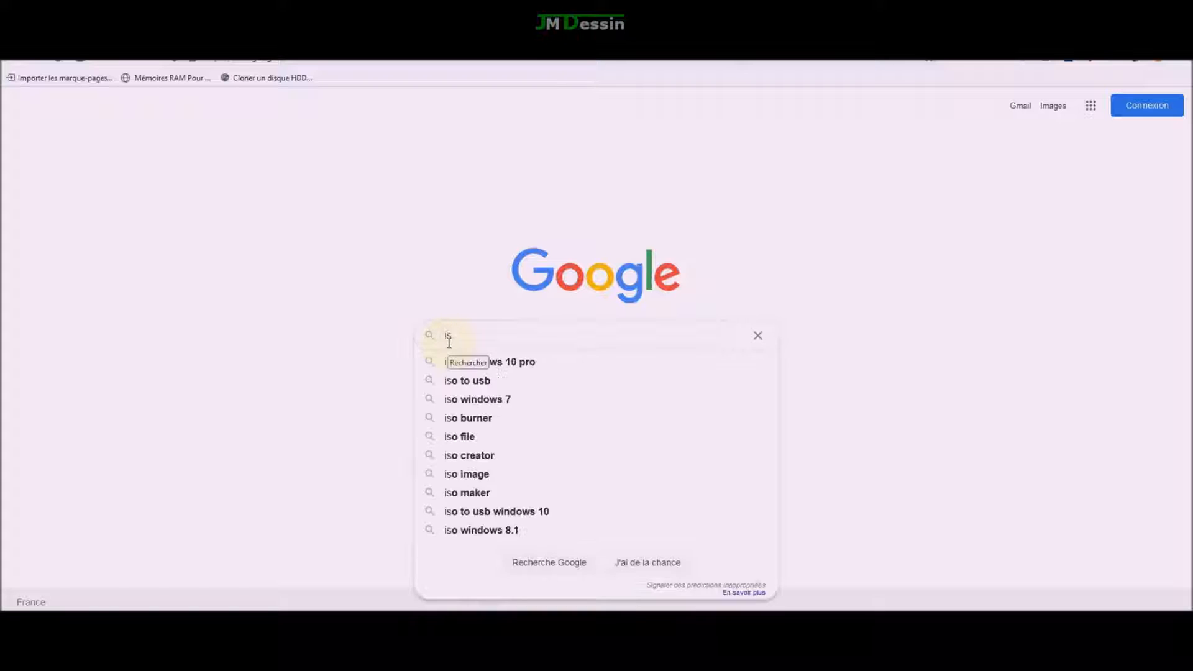
{"action": "type", "text": "o lin"}
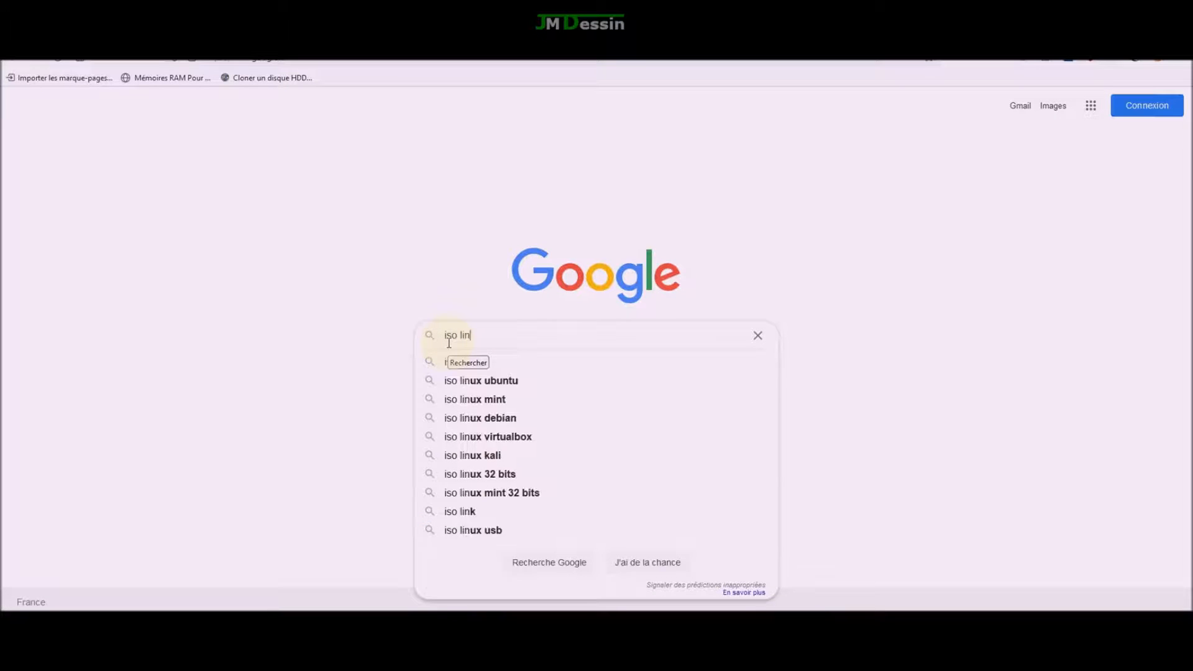
{"action": "type", "text": "ux min"}
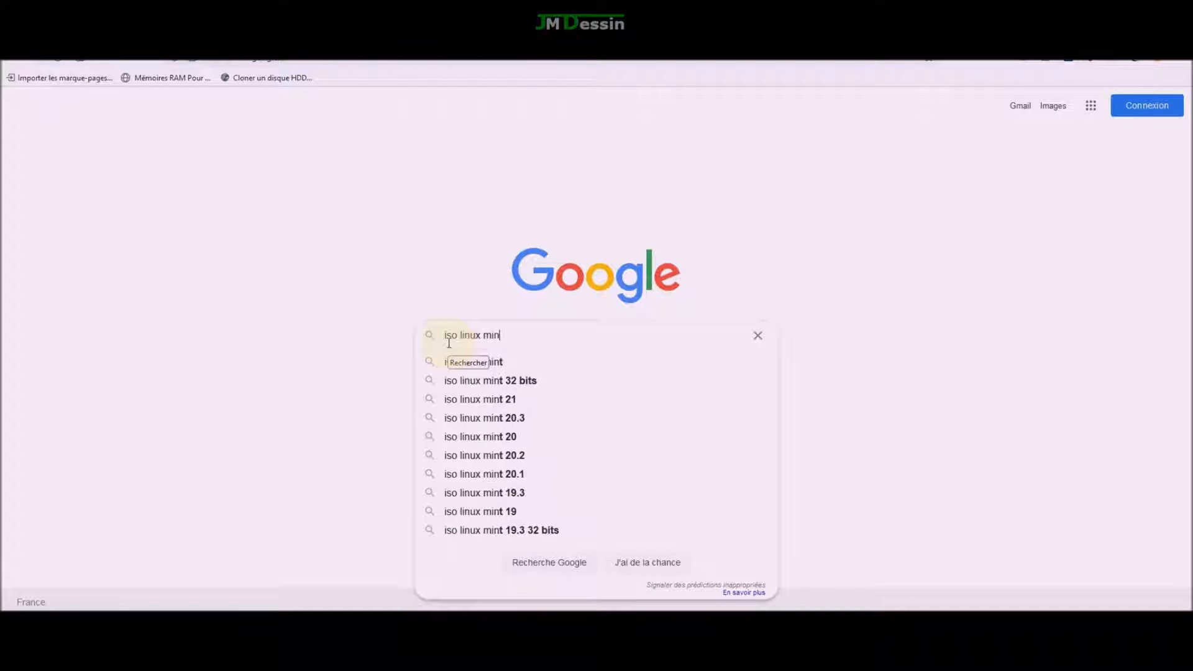
{"action": "type", "text": "t Una"}
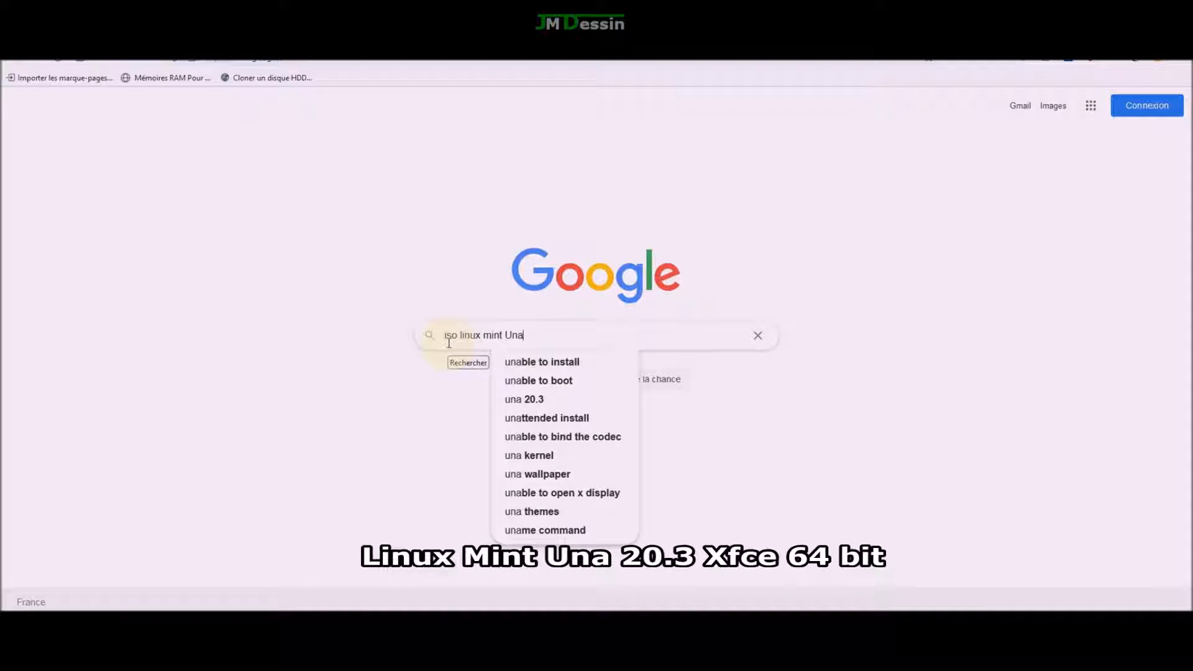
{"action": "type", "text": " XFCE"}
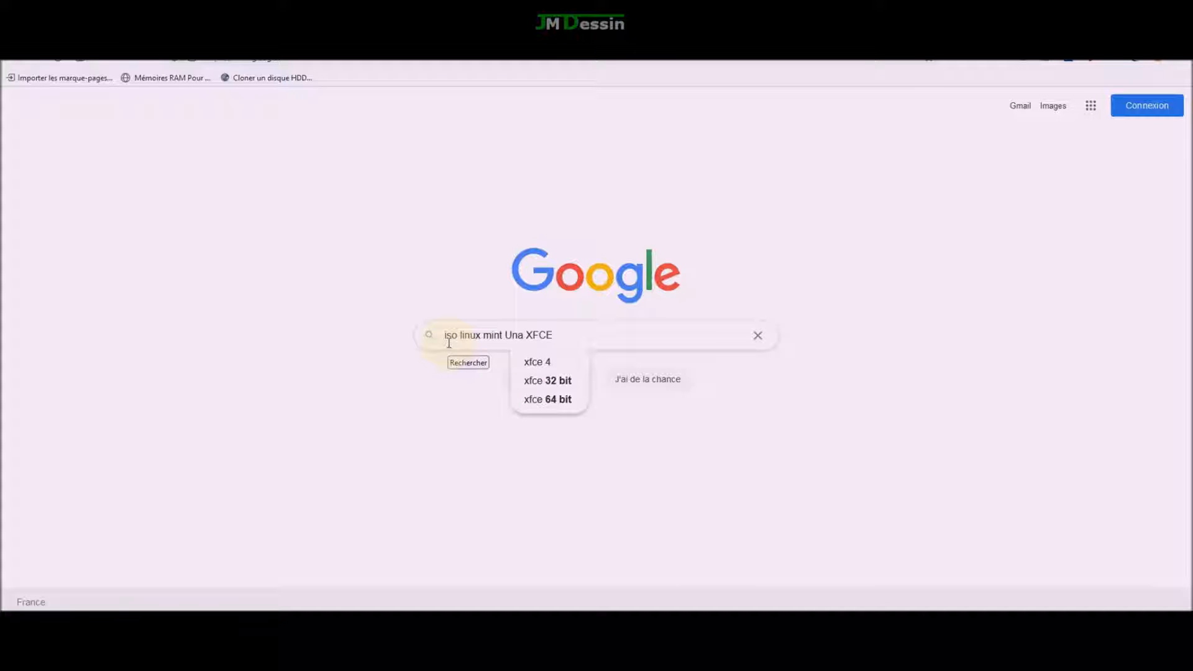
{"action": "type", "text": " 64 bit"}
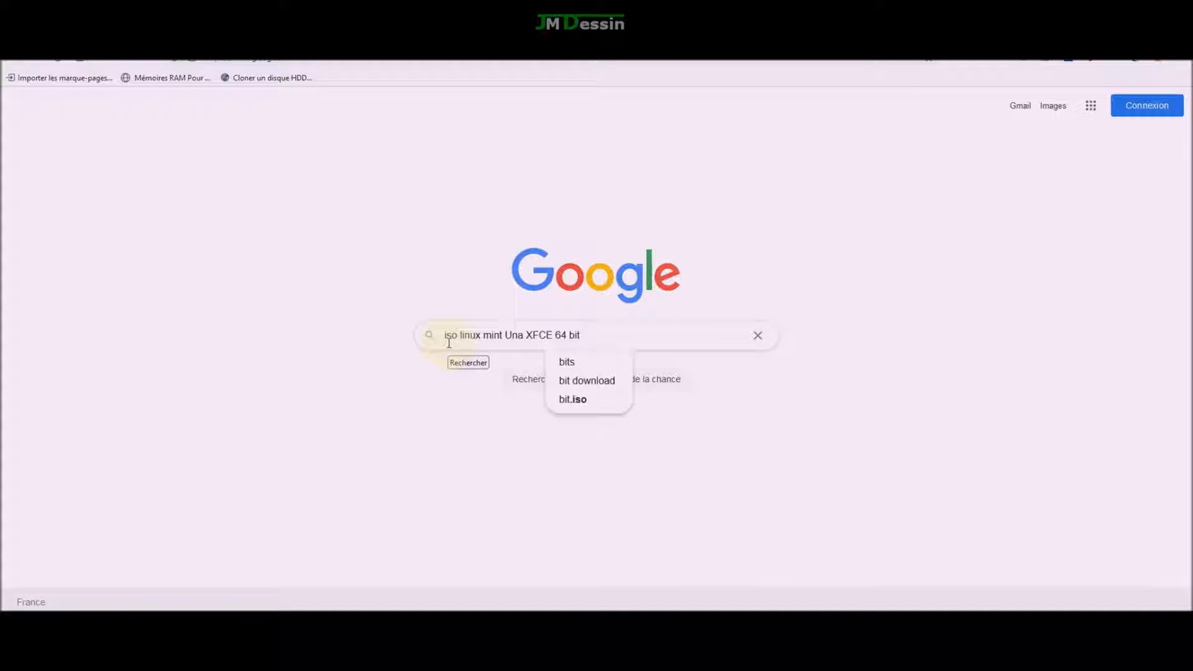
{"action": "key", "text": "Return"}
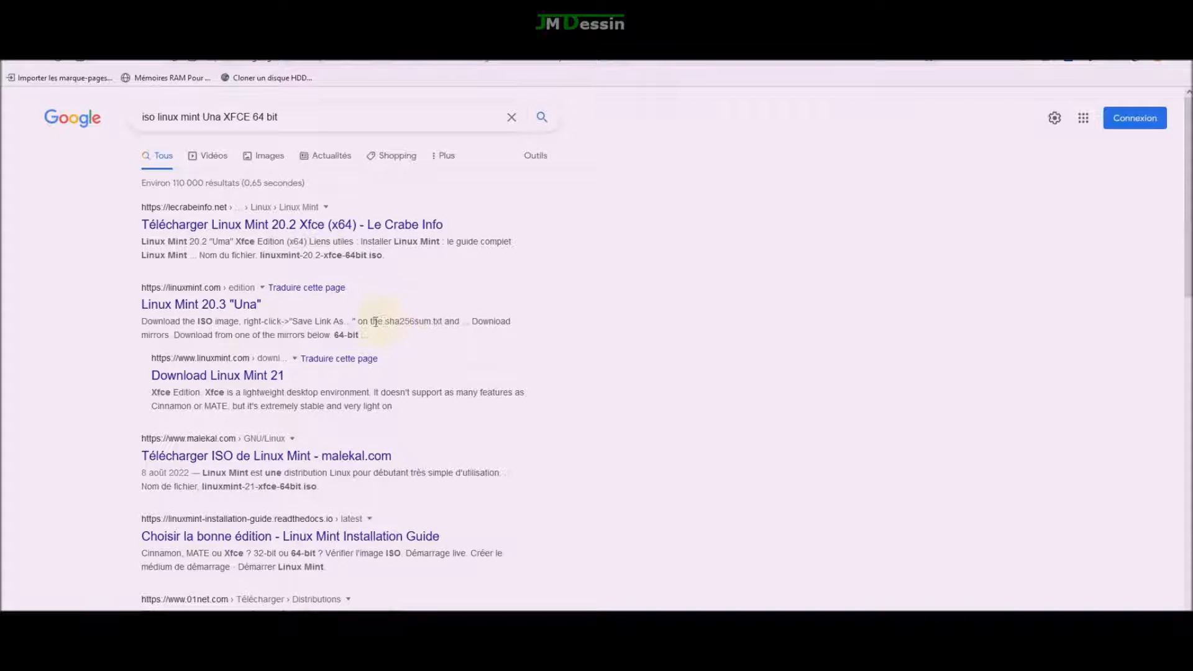
{"action": "left_click", "coordinate": [190, 307]}
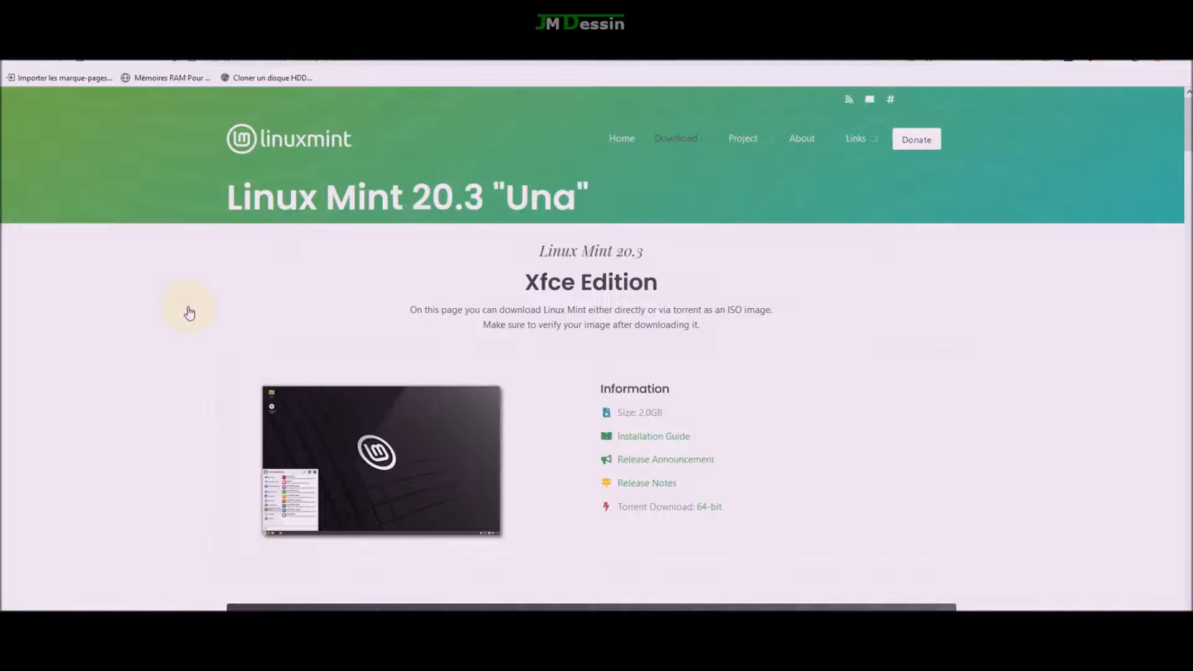
Look through the download mirrors for the 64-bit Linux Mint 20.3 Xfce Edition.
{"action": "scroll", "coordinate": [727, 394], "scroll_direction": "down", "scroll_amount": 6}
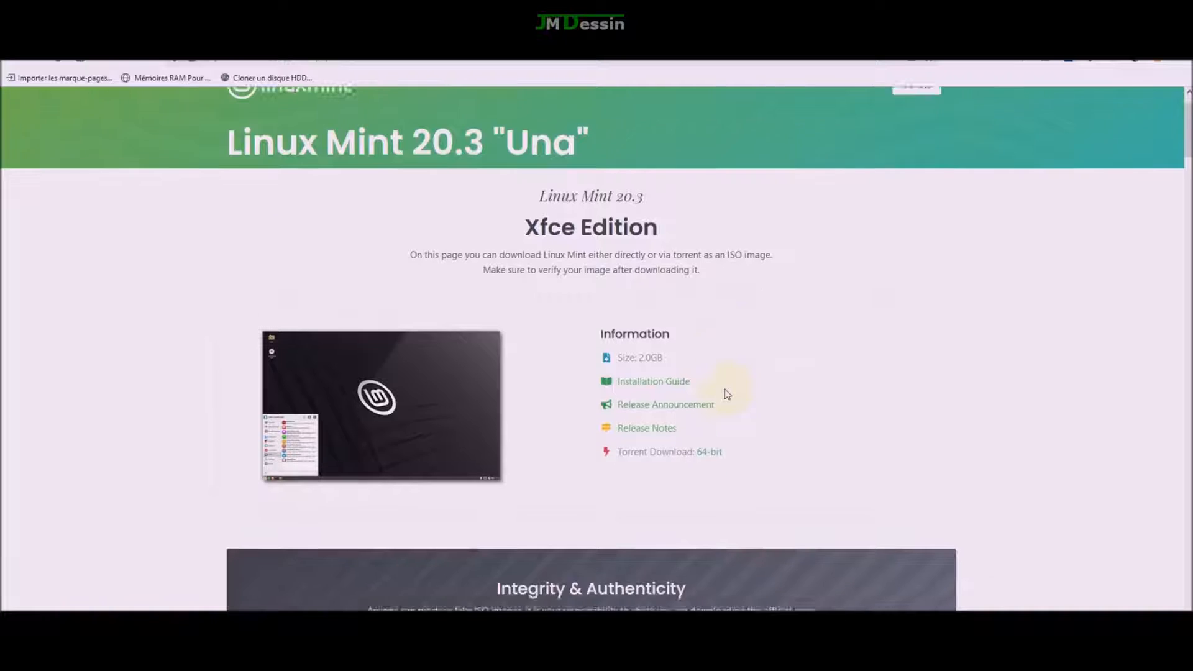
{"action": "scroll", "coordinate": [725, 391], "scroll_direction": "down", "scroll_amount": 8}
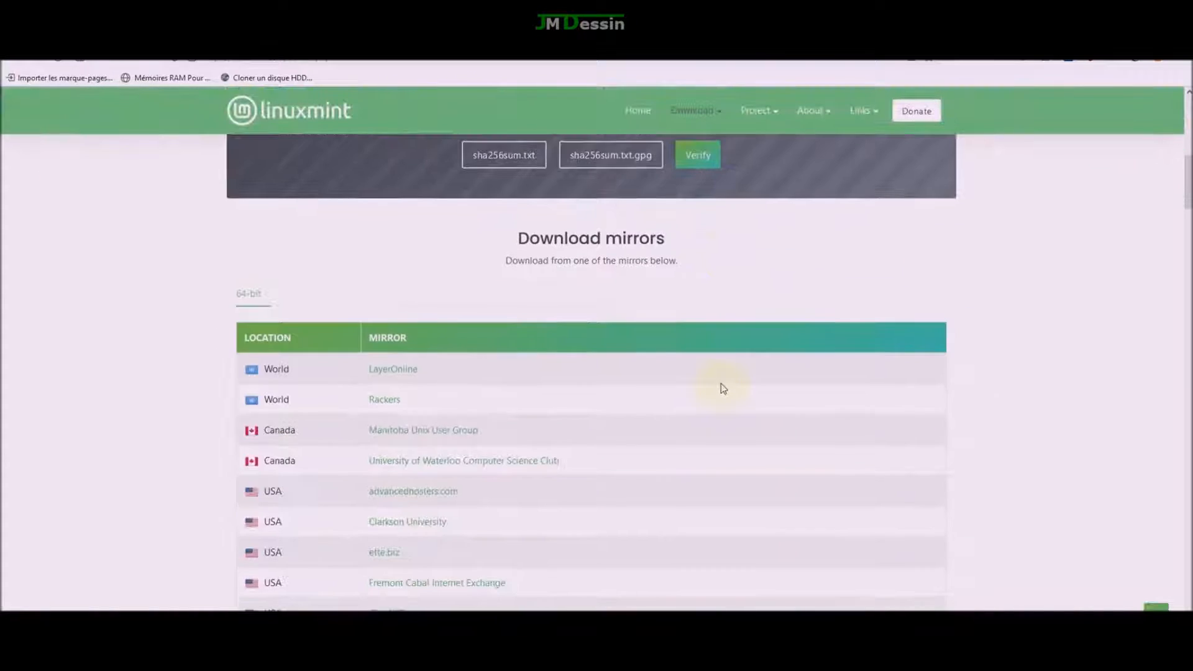
{"action": "scroll", "coordinate": [497, 410], "scroll_direction": "down", "scroll_amount": 5}
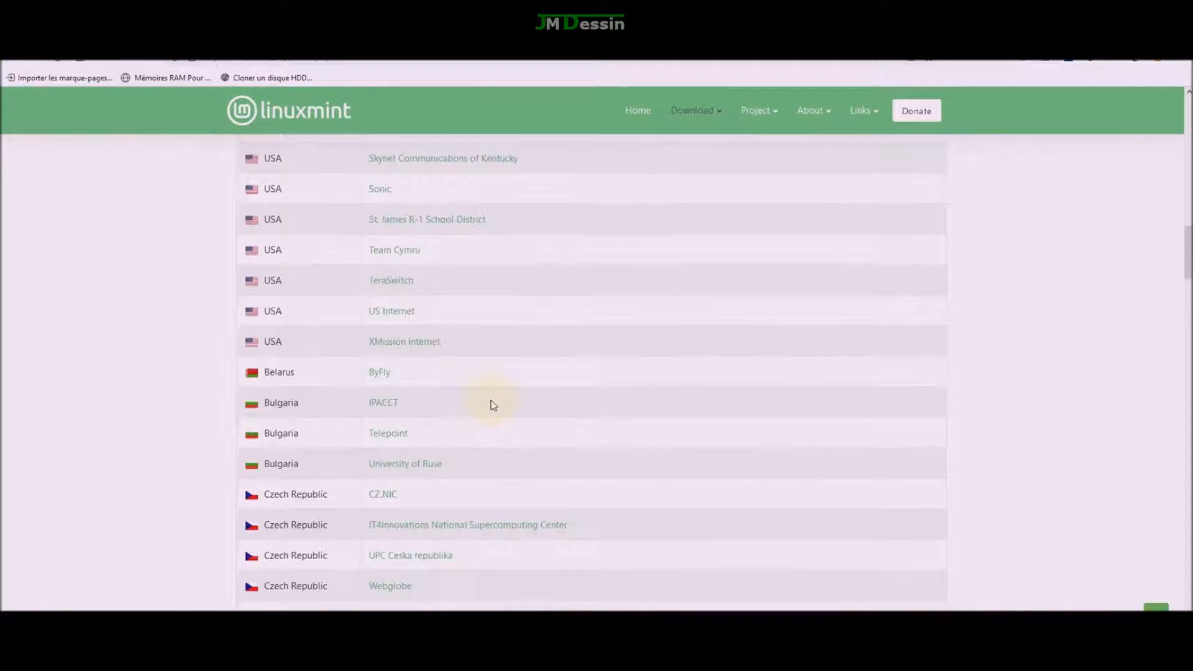
{"action": "scroll", "coordinate": [488, 400], "scroll_direction": "down", "scroll_amount": 4}
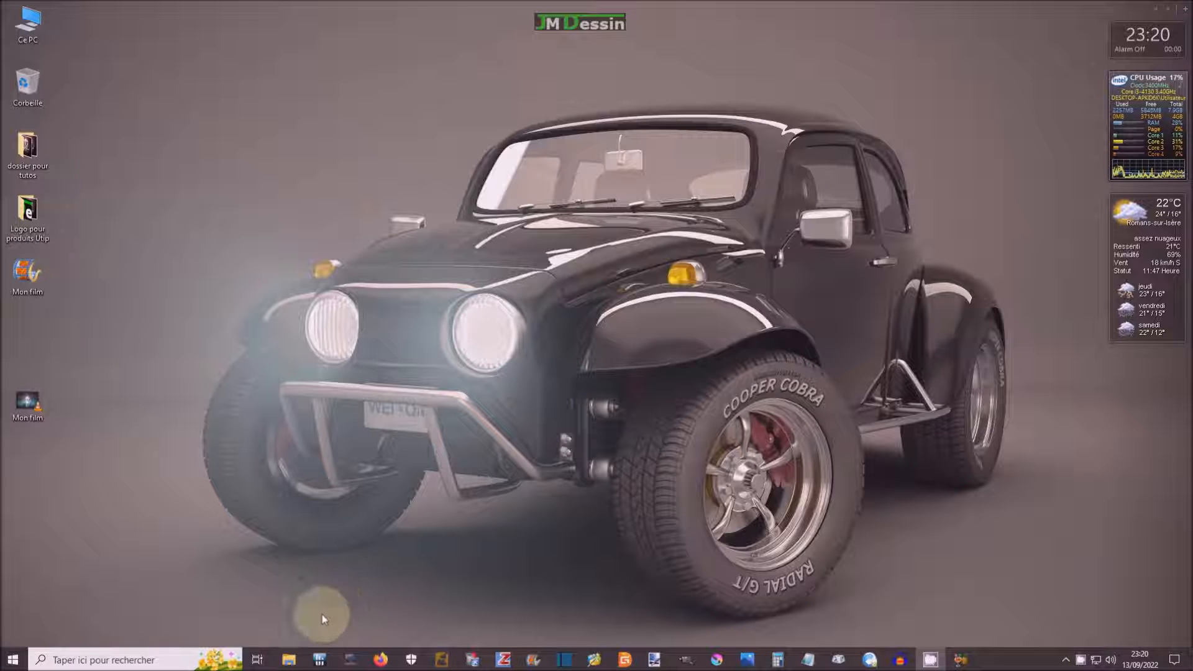
Switch to File Explorer and run rufus-3.20 from the Téléchargements folder as administrator.
{"action": "left_click", "coordinate": [290, 659]}
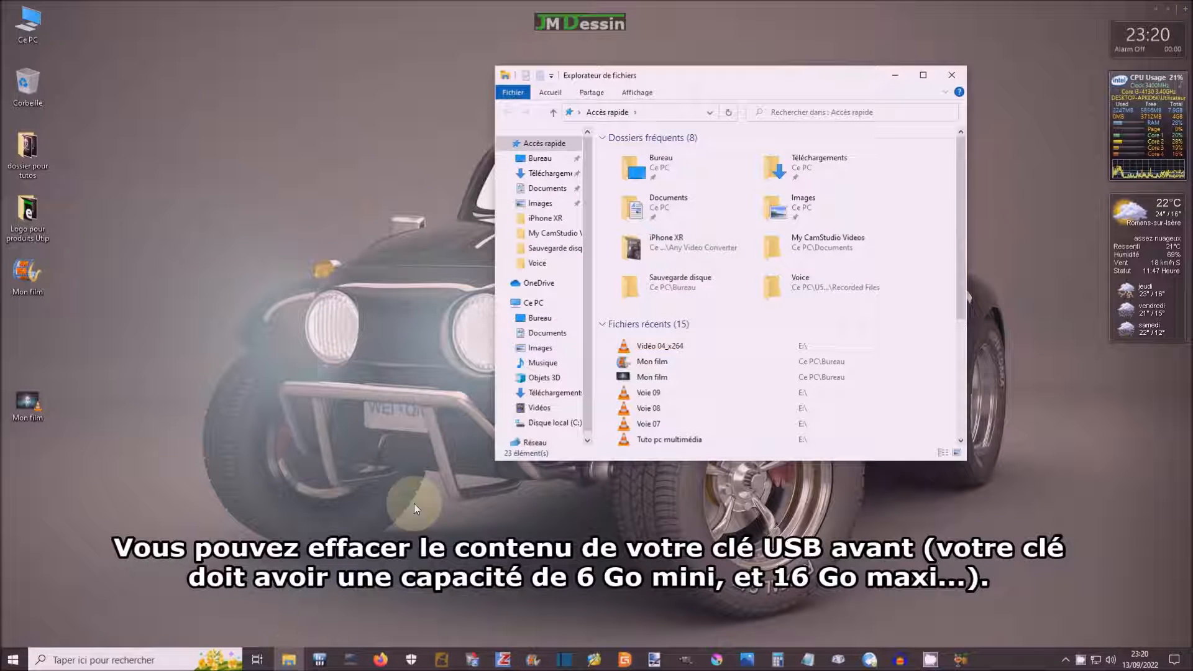
{"action": "left_click", "coordinate": [559, 174]}
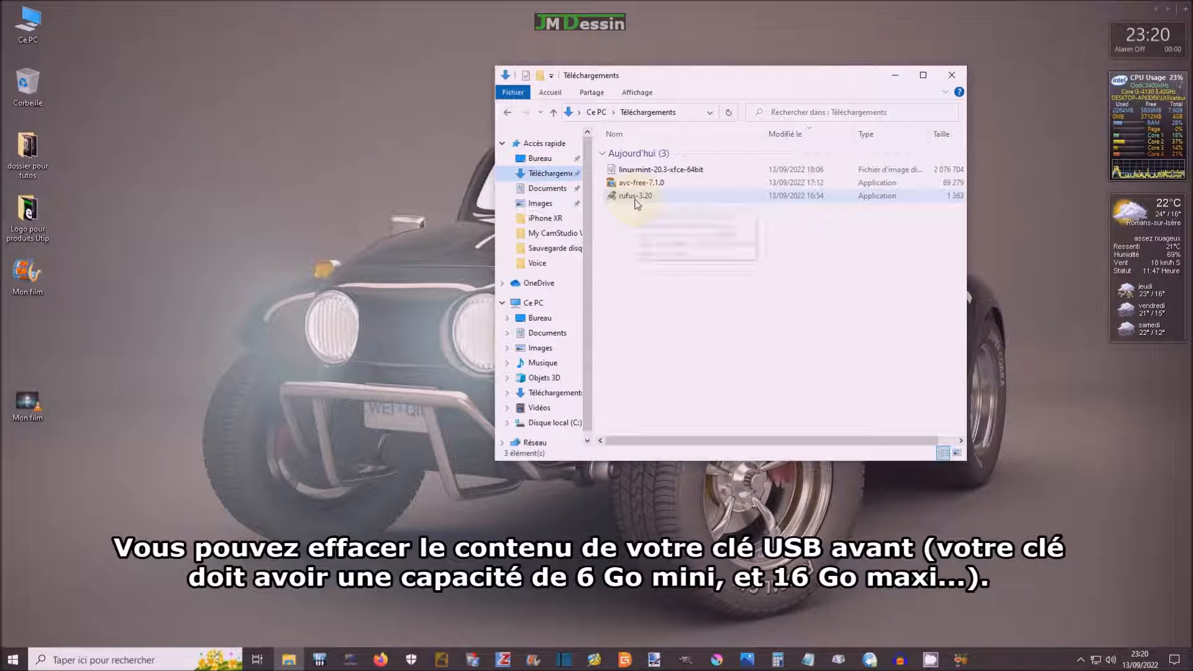
{"action": "right_click", "coordinate": [637, 201]}
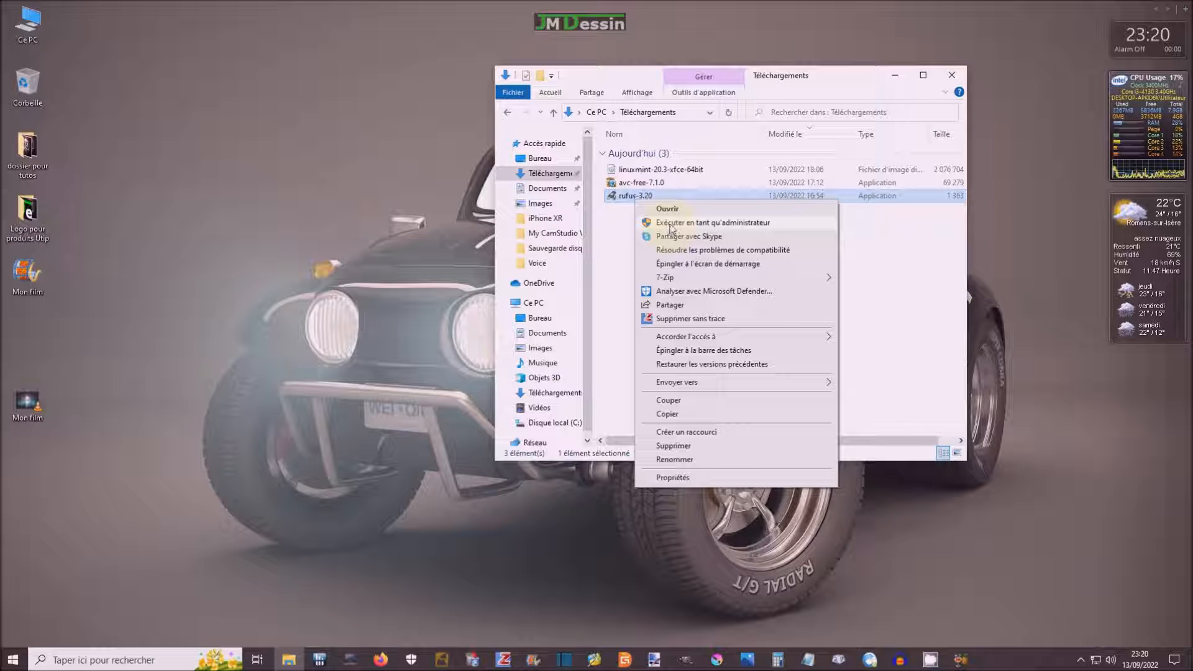
{"action": "left_click", "coordinate": [669, 224]}
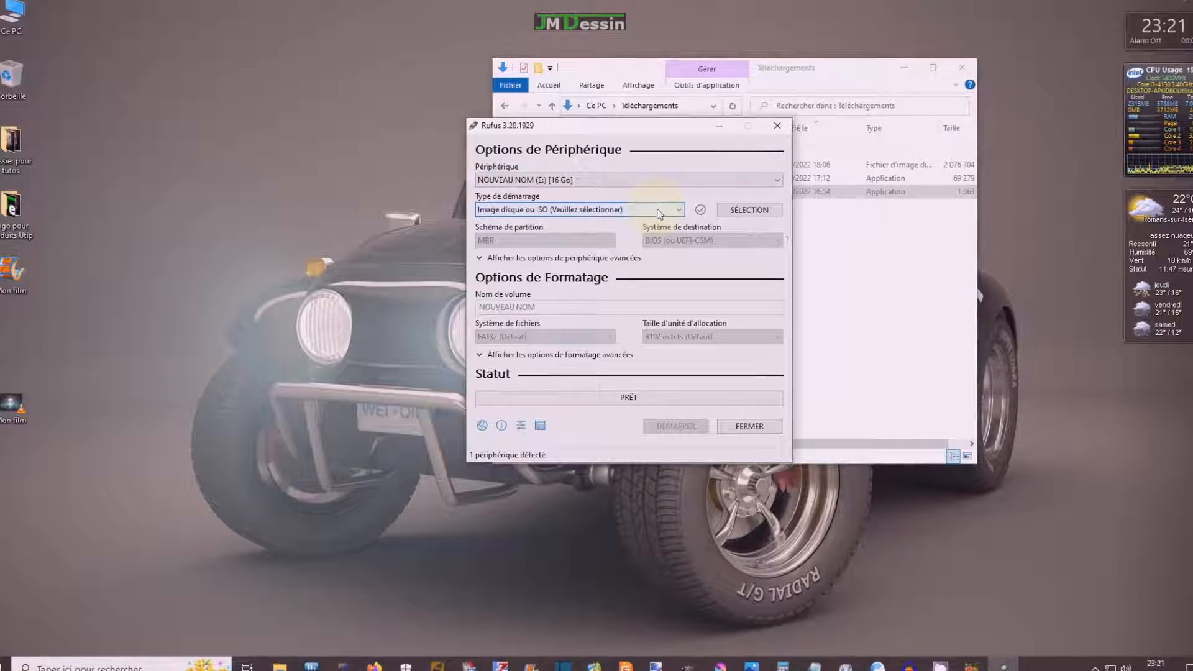
Load the linuxmint-20.3-xfce-64bit ISO from the Téléchargements folder as the boot image.
{"action": "left_click", "coordinate": [746, 215]}
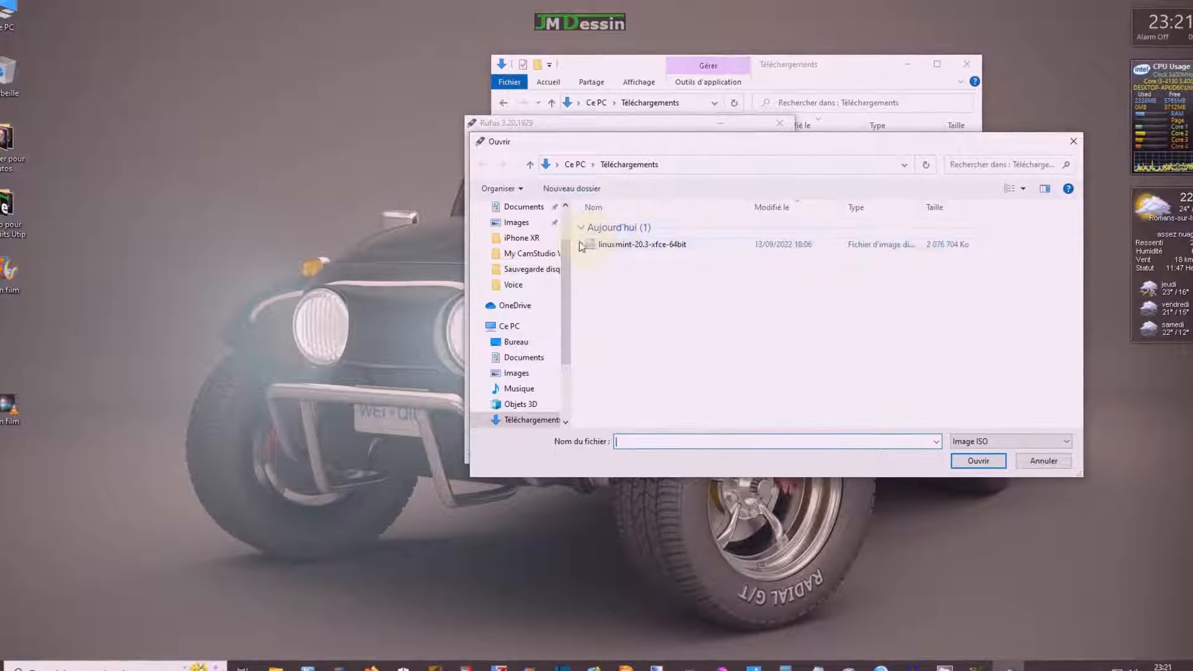
{"action": "left_click", "coordinate": [608, 242]}
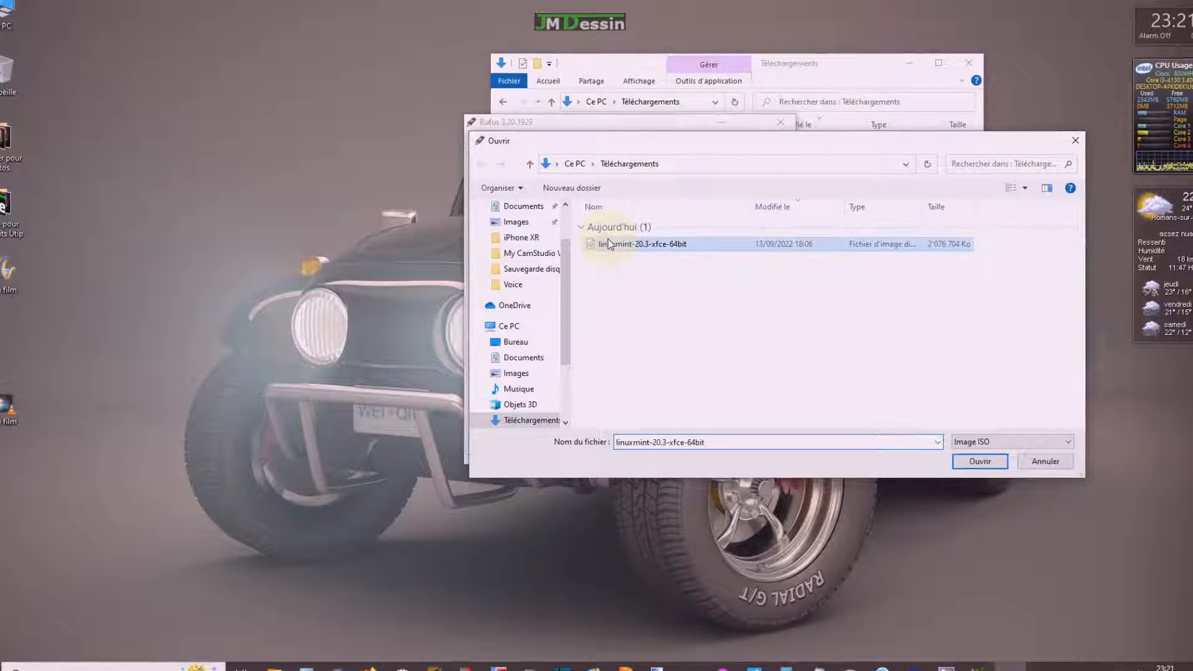
{"action": "left_click", "coordinate": [972, 465]}
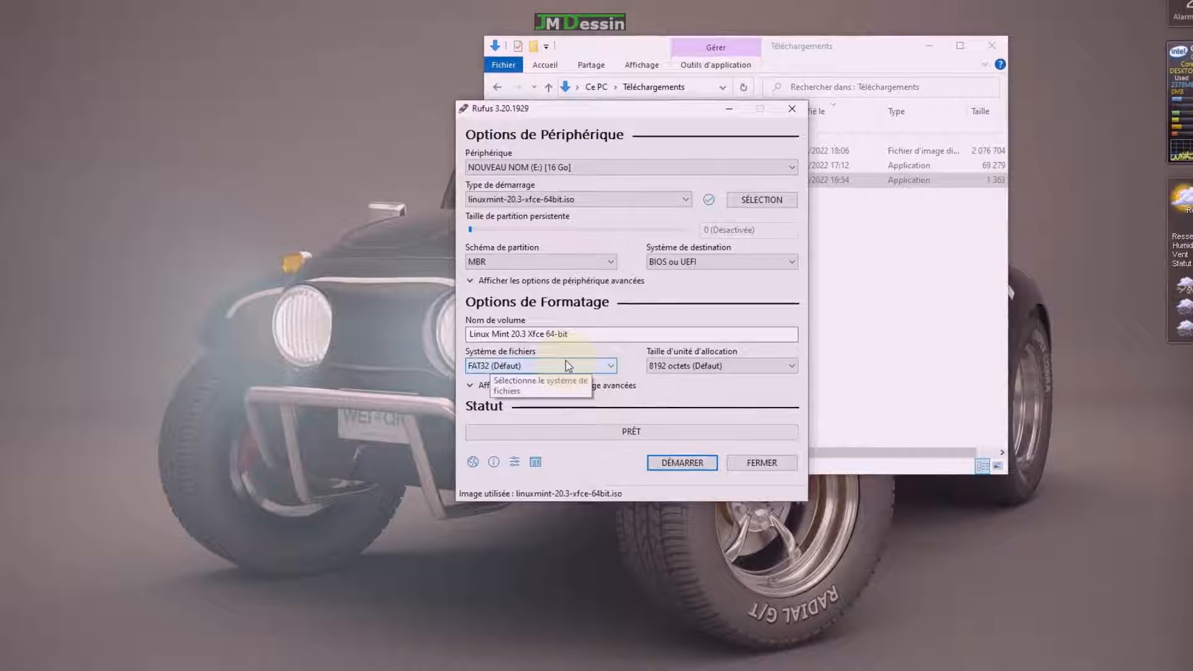
Write the image to the USB drive in the recommended ISO image mode, accepting data erasure, and open the resulting LINUX MINT (E:) drive.
{"action": "left_click", "coordinate": [683, 464]}
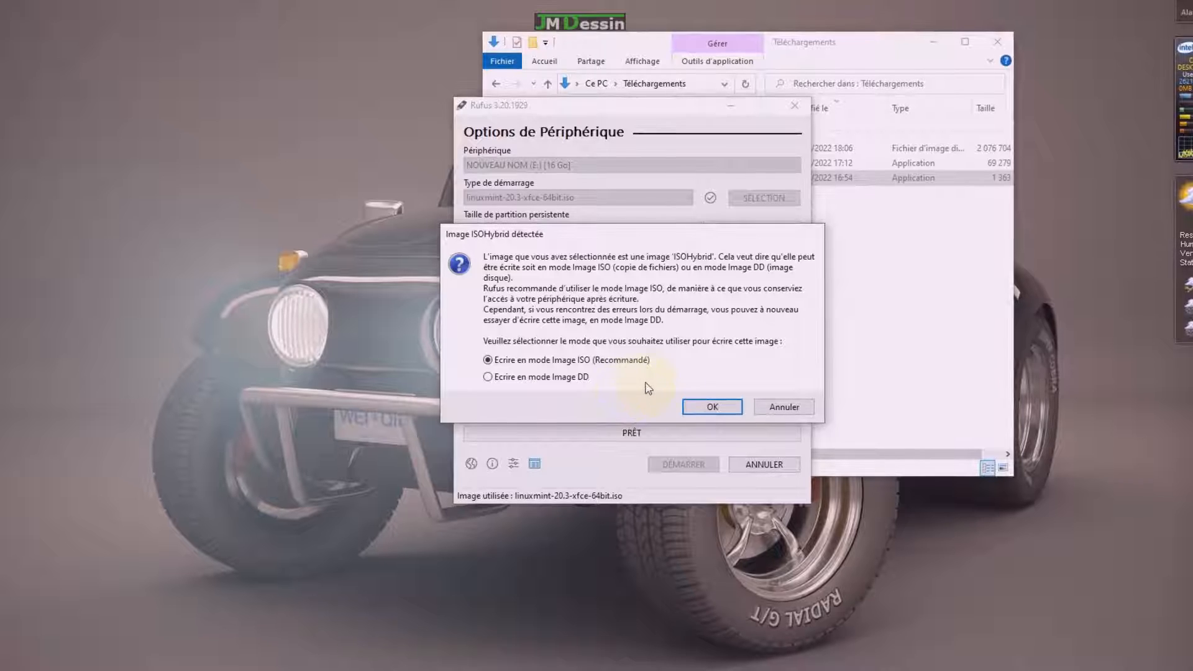
{"action": "left_click", "coordinate": [701, 409]}
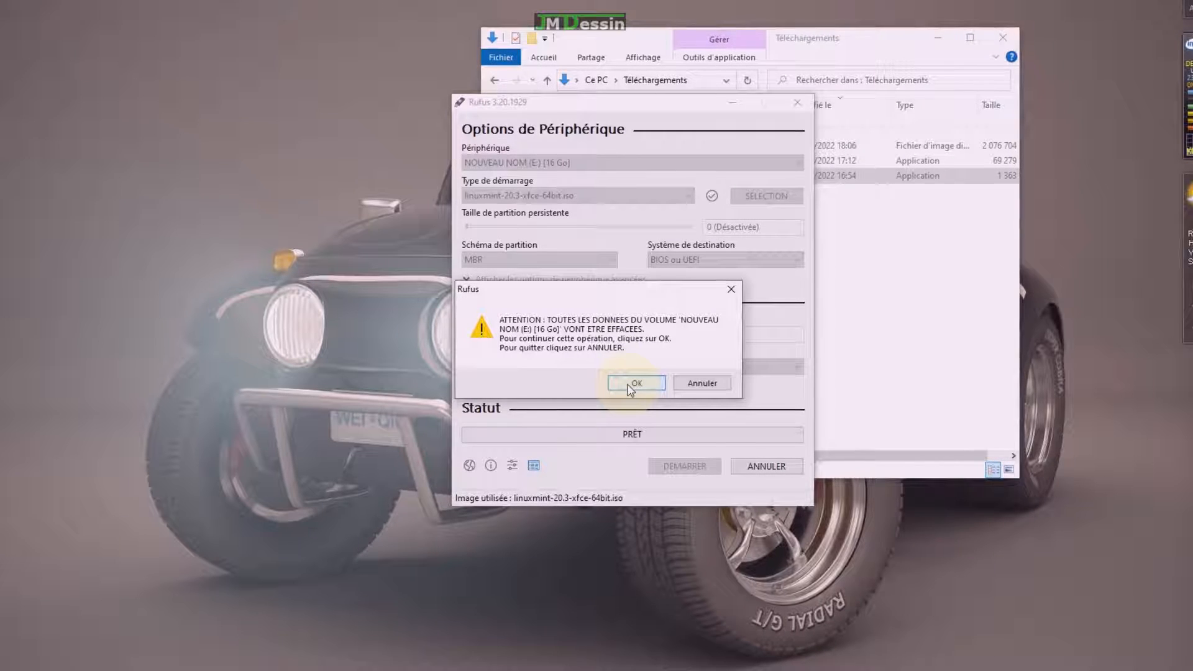
{"action": "left_click", "coordinate": [635, 383]}
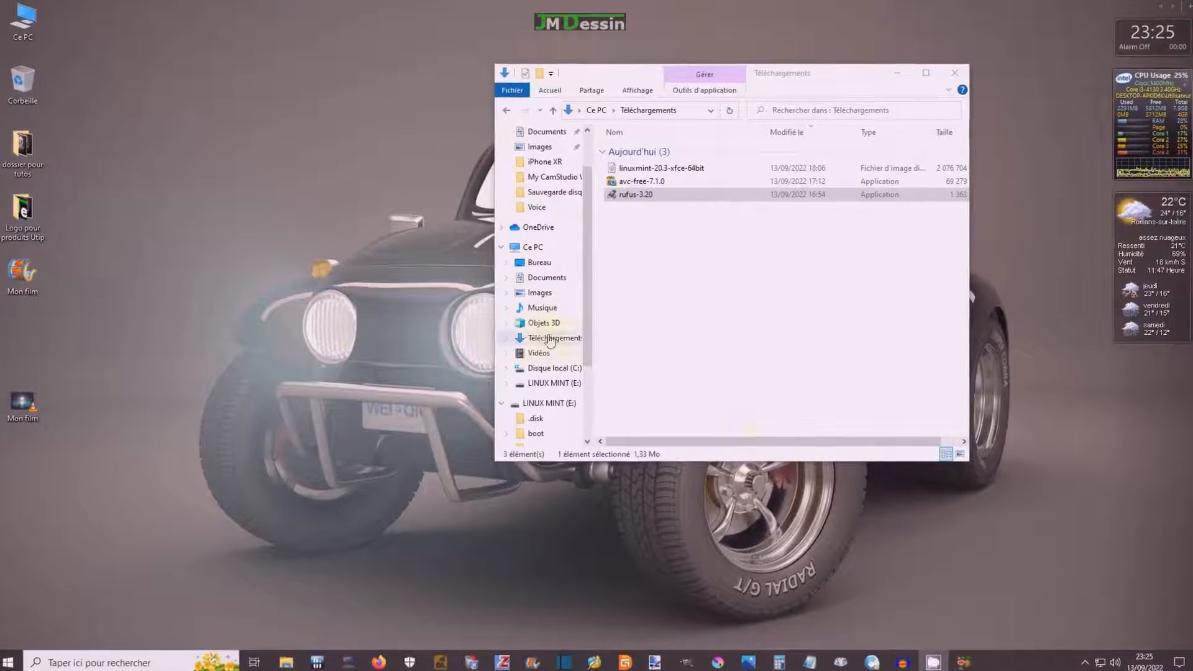
{"action": "left_click", "coordinate": [538, 386]}
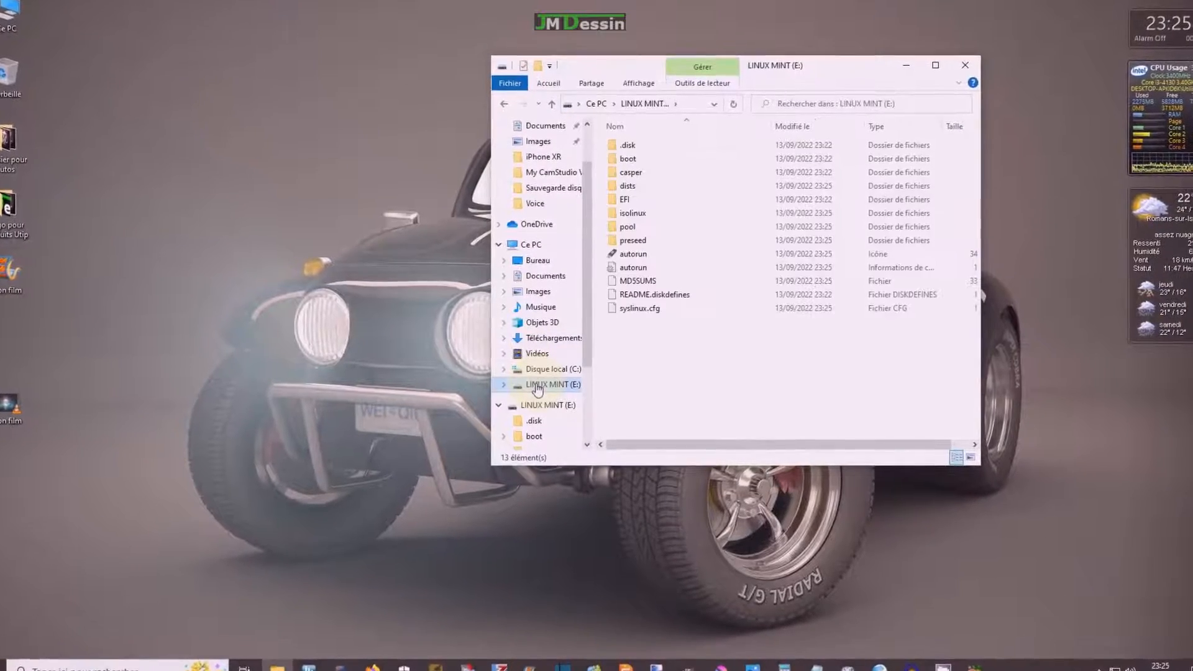
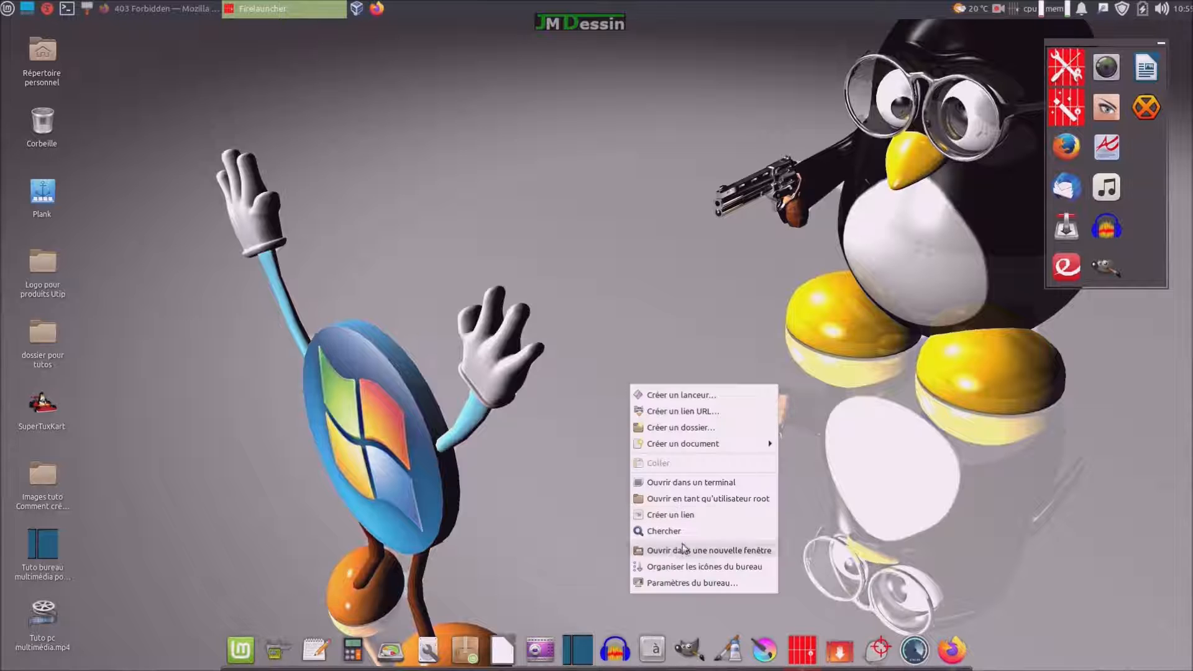
Set the Linux Mint logo image as the desktop wallpaper and quit the Firelauncher widget.
{"action": "left_click", "coordinate": [684, 583]}
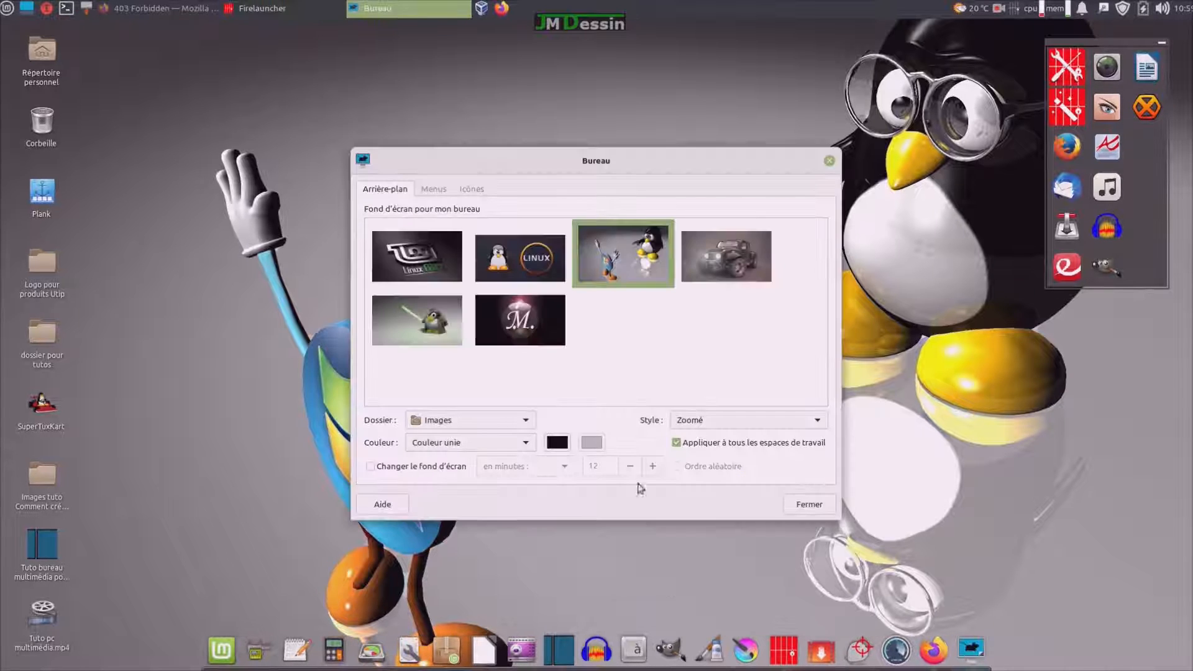
{"action": "left_click", "coordinate": [441, 266]}
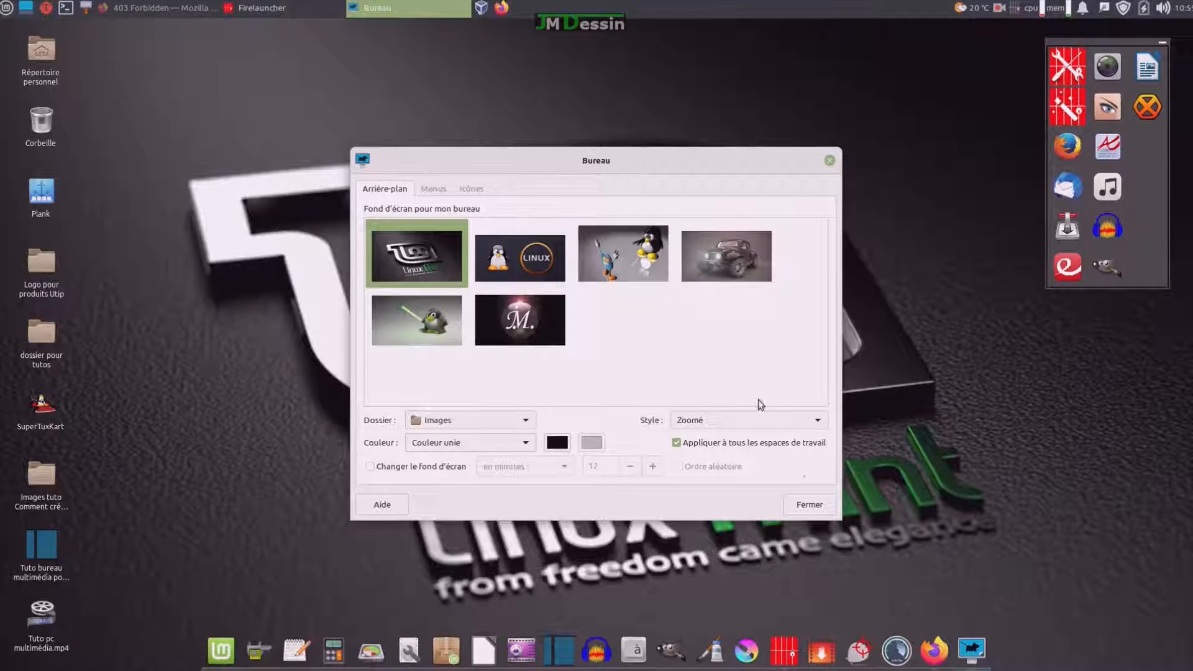
{"action": "left_click", "coordinate": [809, 504]}
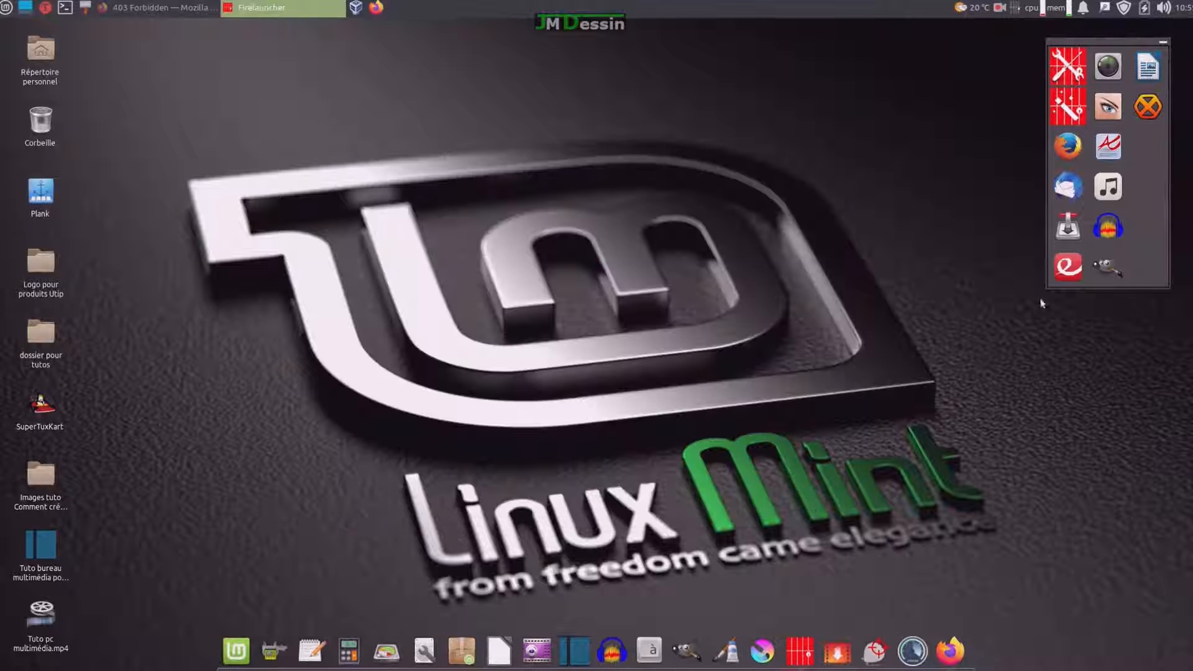
{"action": "right_click", "coordinate": [1141, 267]}
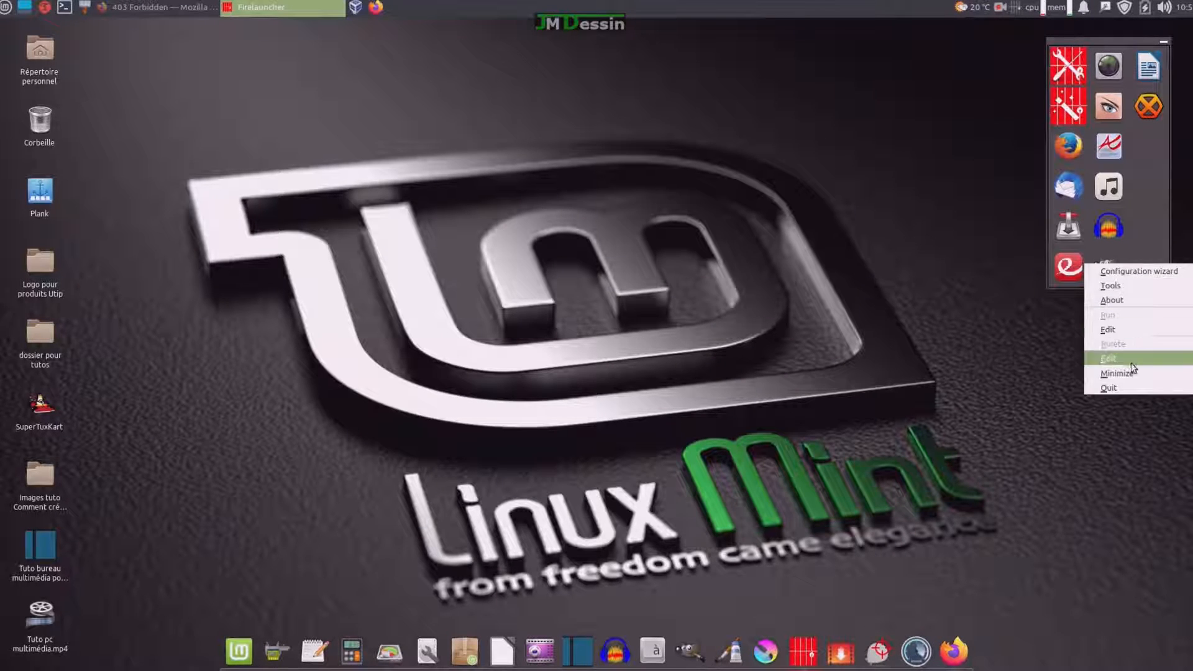
{"action": "left_click", "coordinate": [1129, 392]}
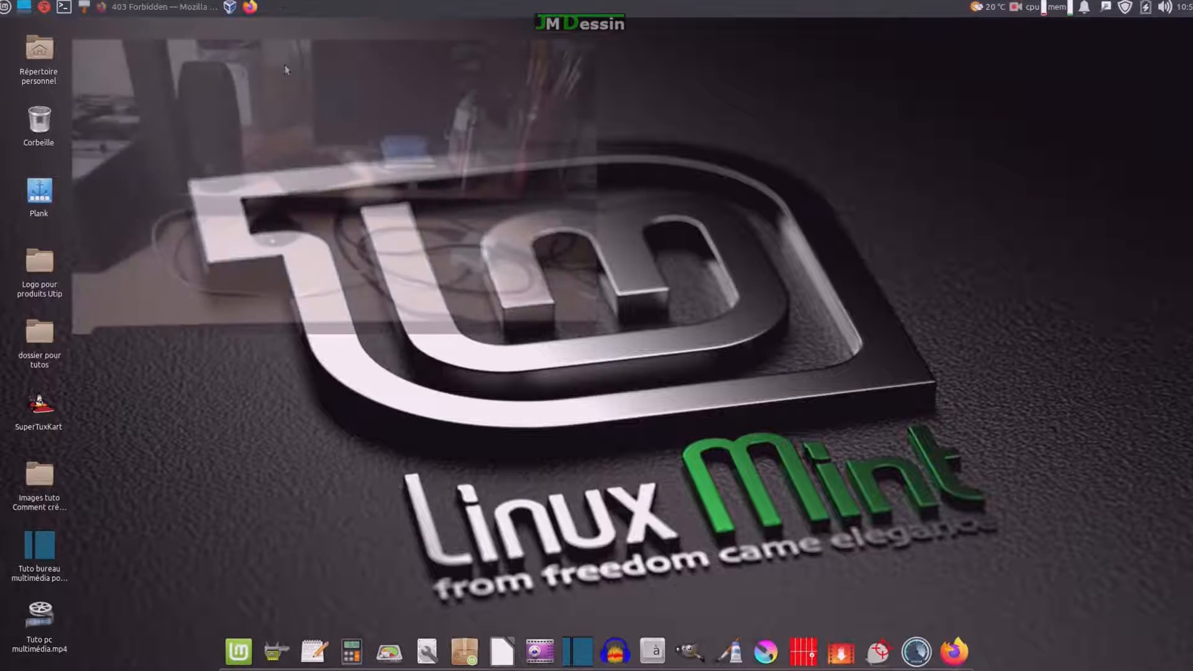
Switch to VirtualBox, start the Linux Mint virtual machine, and boot its live session with the Start Linux Mint option.
{"action": "left_click", "coordinate": [229, 6]}
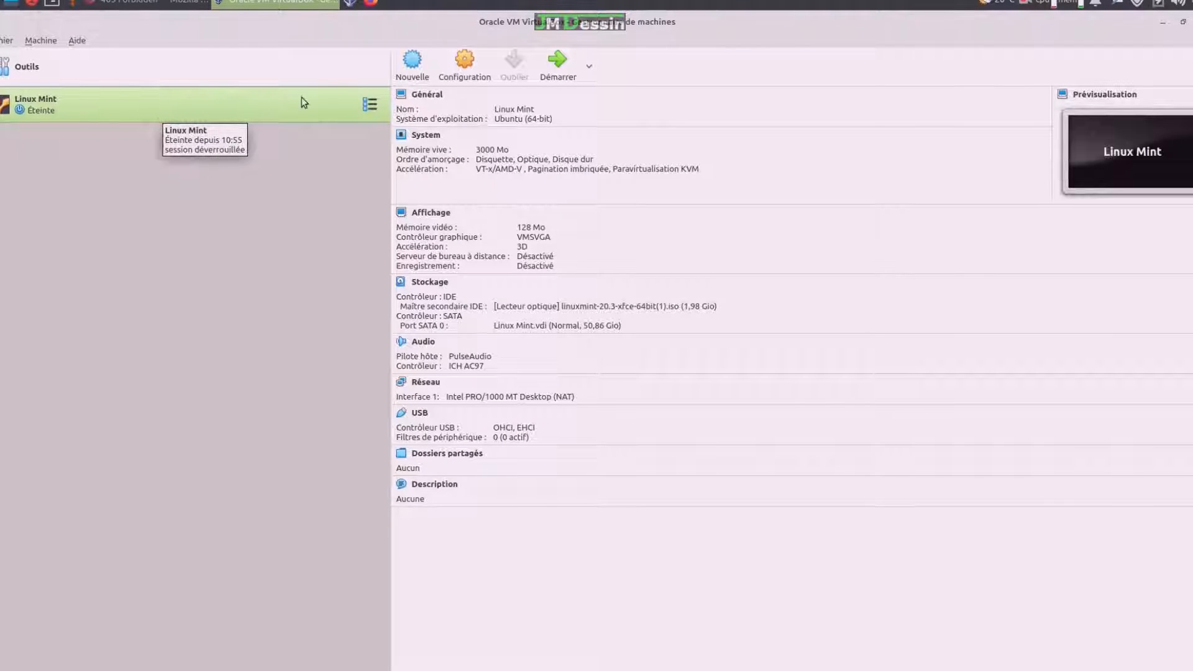
{"action": "left_click", "coordinate": [558, 77]}
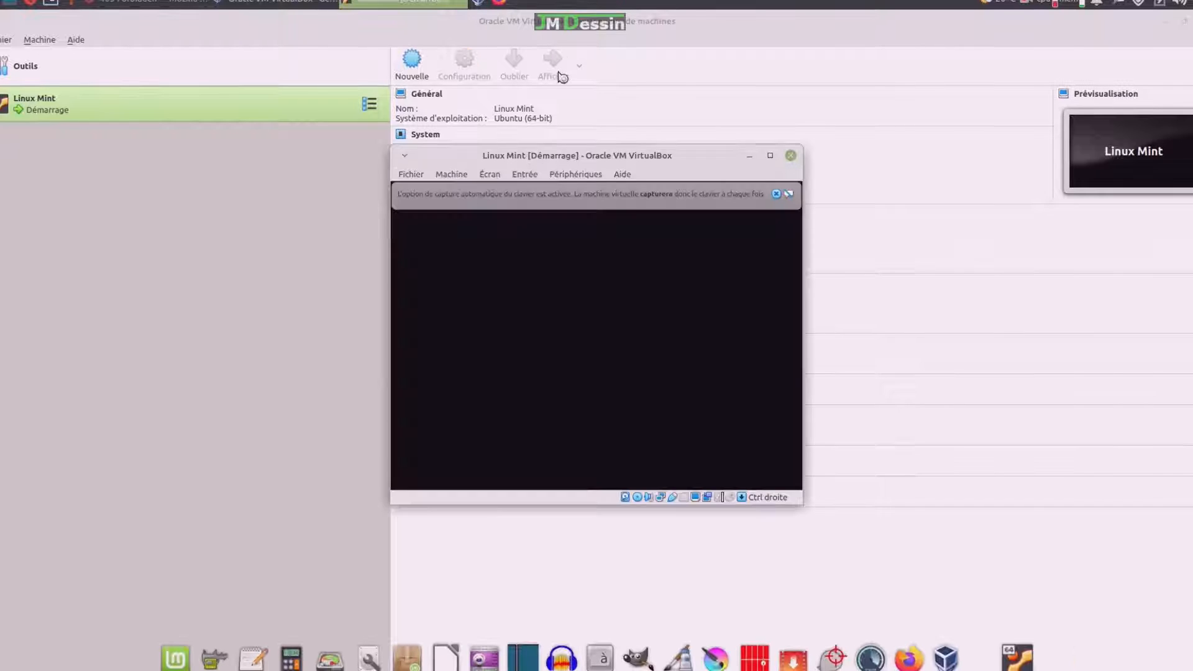
{"action": "left_click", "coordinate": [777, 194]}
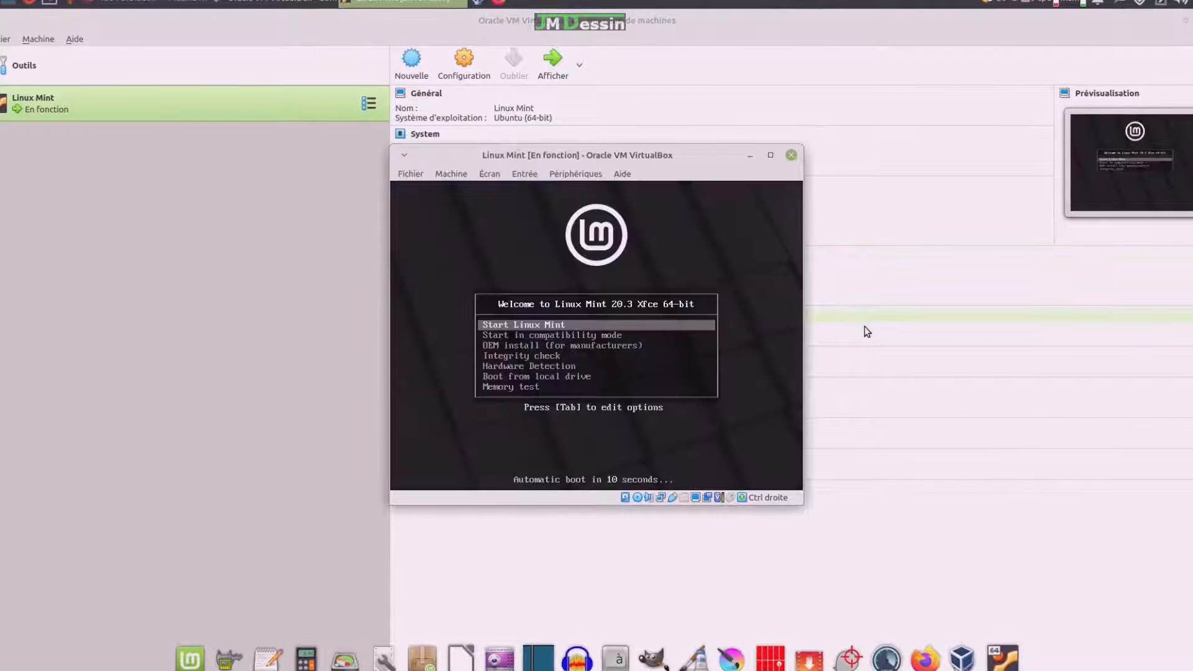
{"action": "key", "text": "Return"}
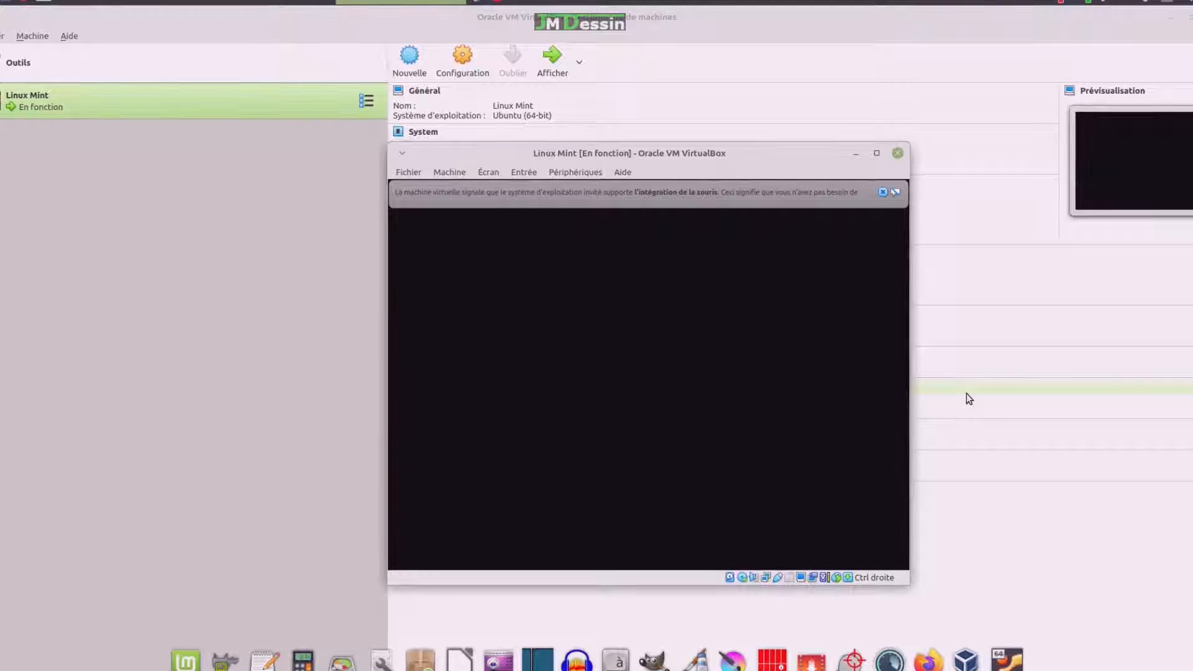
{"action": "left_click", "coordinate": [894, 192]}
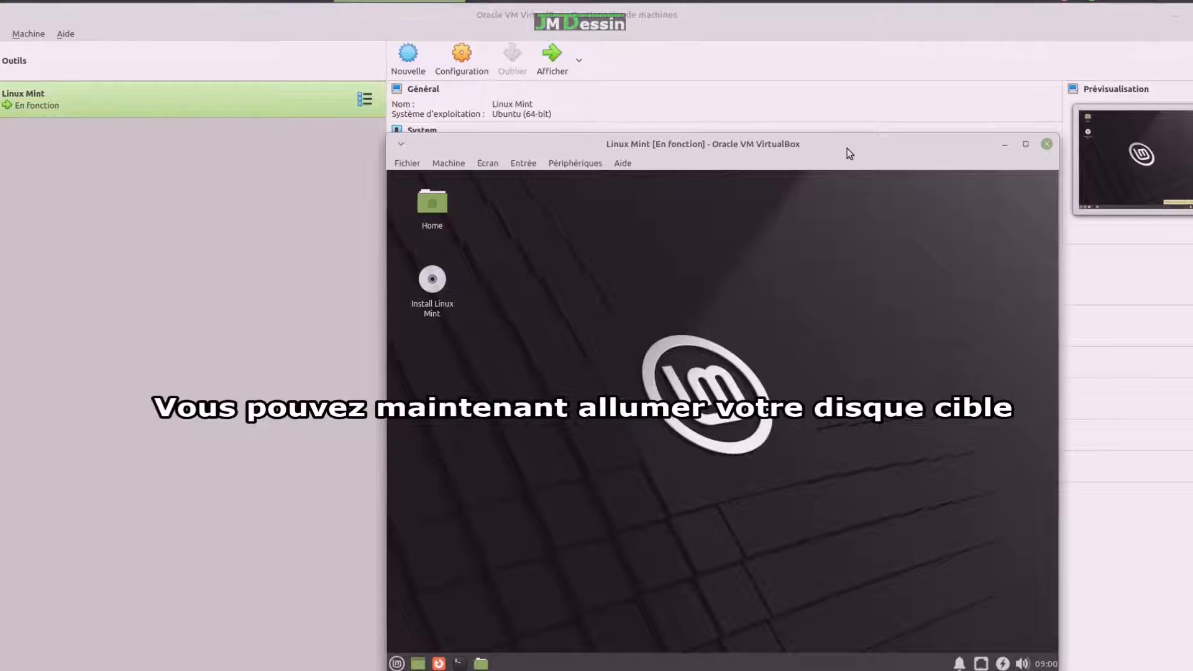
{"action": "left_click_drag", "start_coordinate": [848, 147], "coordinate": [731, 82]}
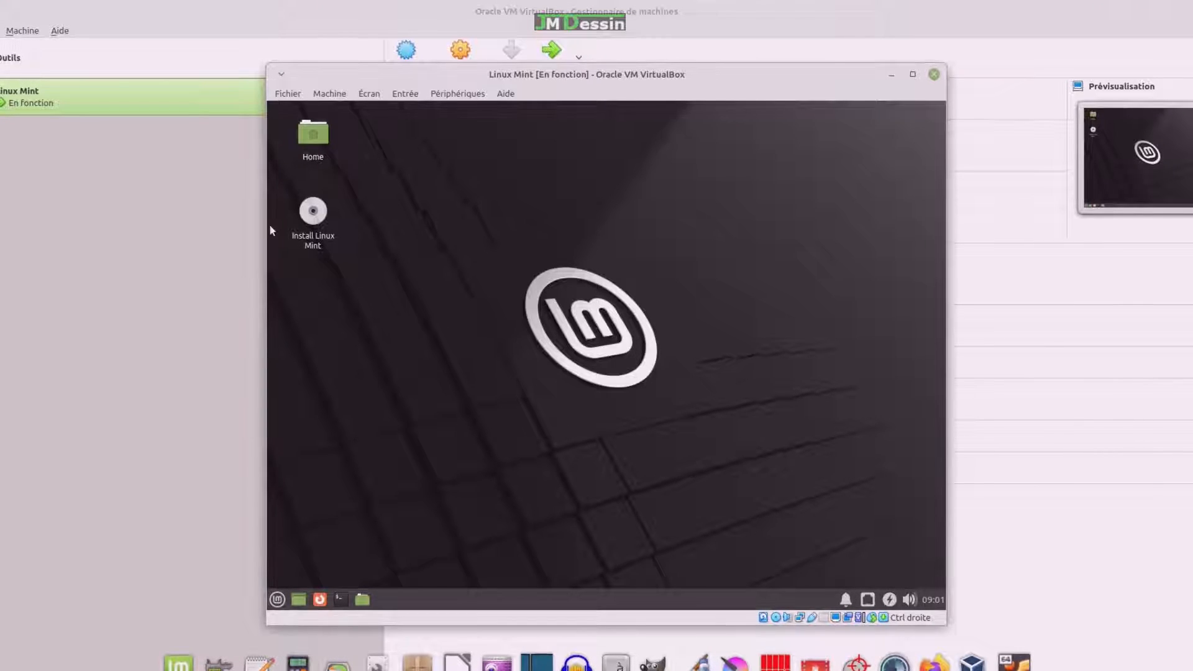
Launch the Linux Mint installer from the live desktop and choose Français as the installation language.
{"action": "mouse_move", "coordinate": [318, 219]}
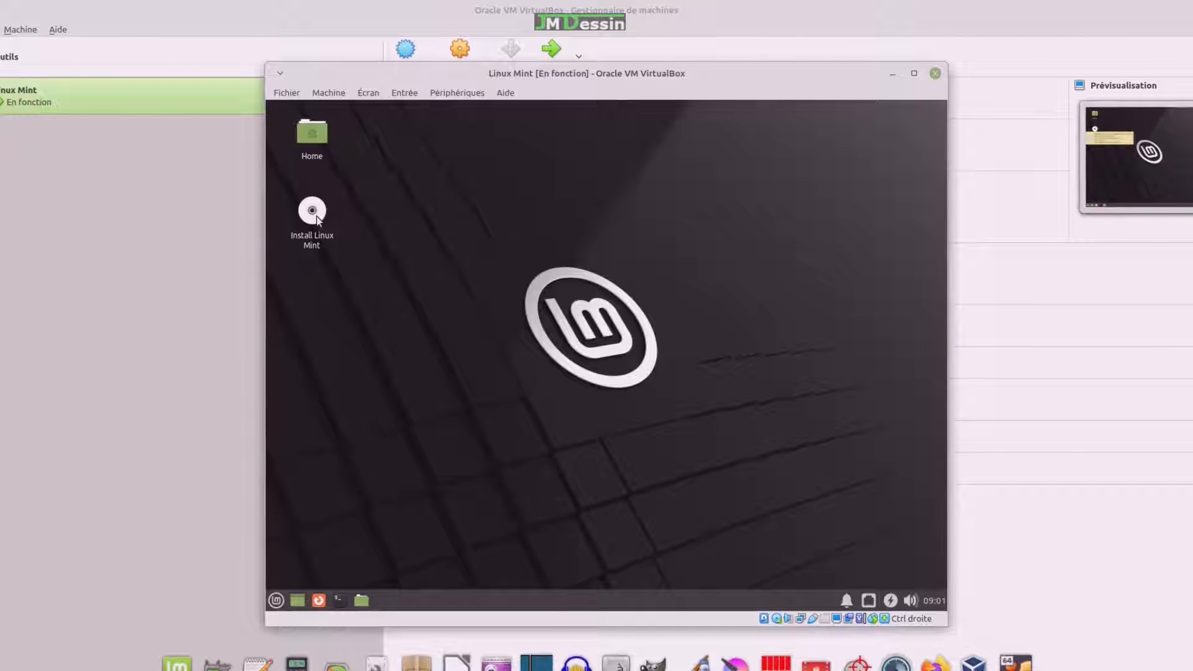
{"action": "double_click", "coordinate": [315, 215]}
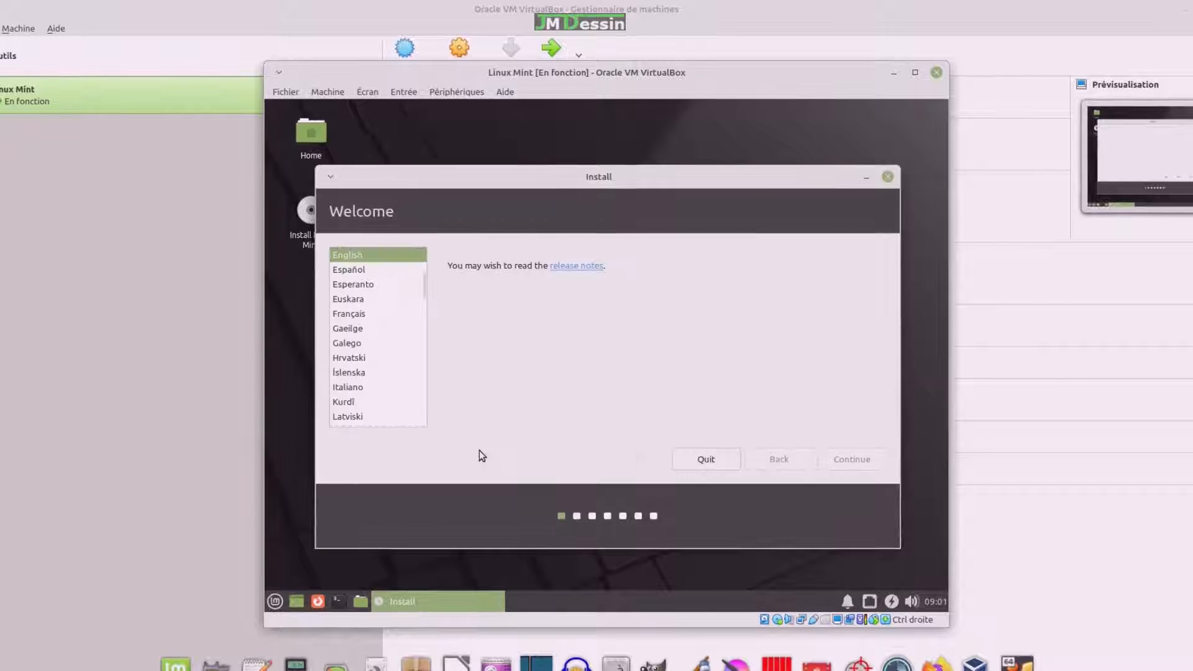
{"action": "left_click", "coordinate": [372, 317]}
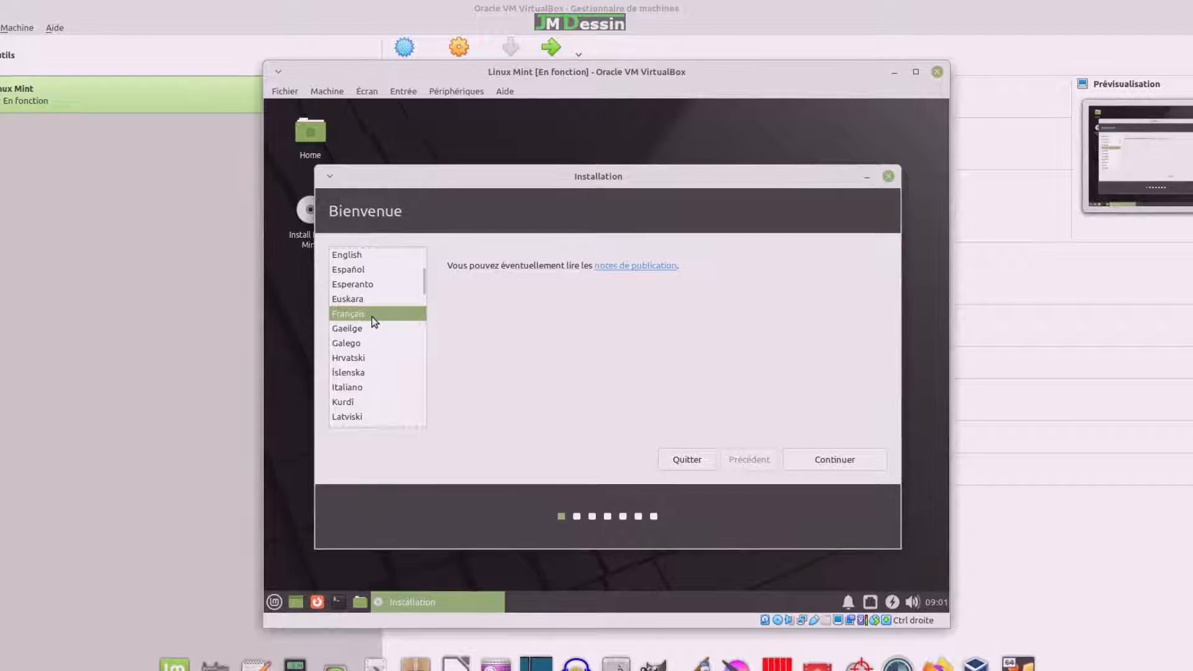
{"action": "left_click", "coordinate": [828, 461]}
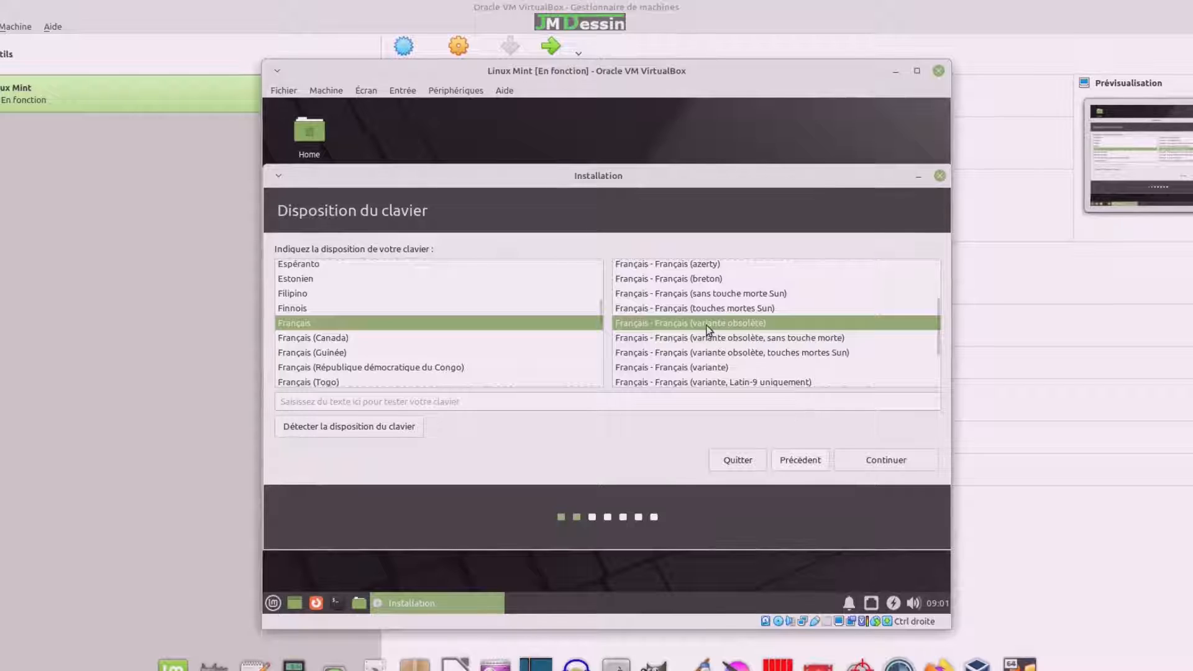
Choose the Français - Français (azerty) keyboard layout and enable installation of the multimedia codecs.
{"action": "left_click", "coordinate": [700, 266]}
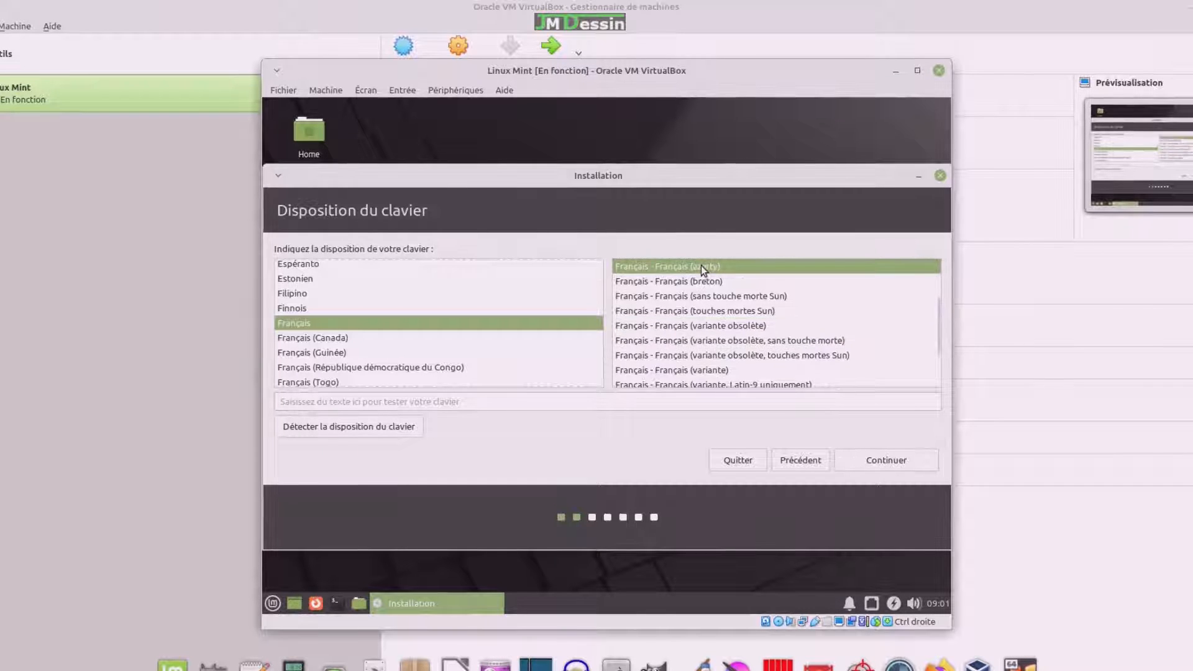
{"action": "left_click", "coordinate": [882, 463]}
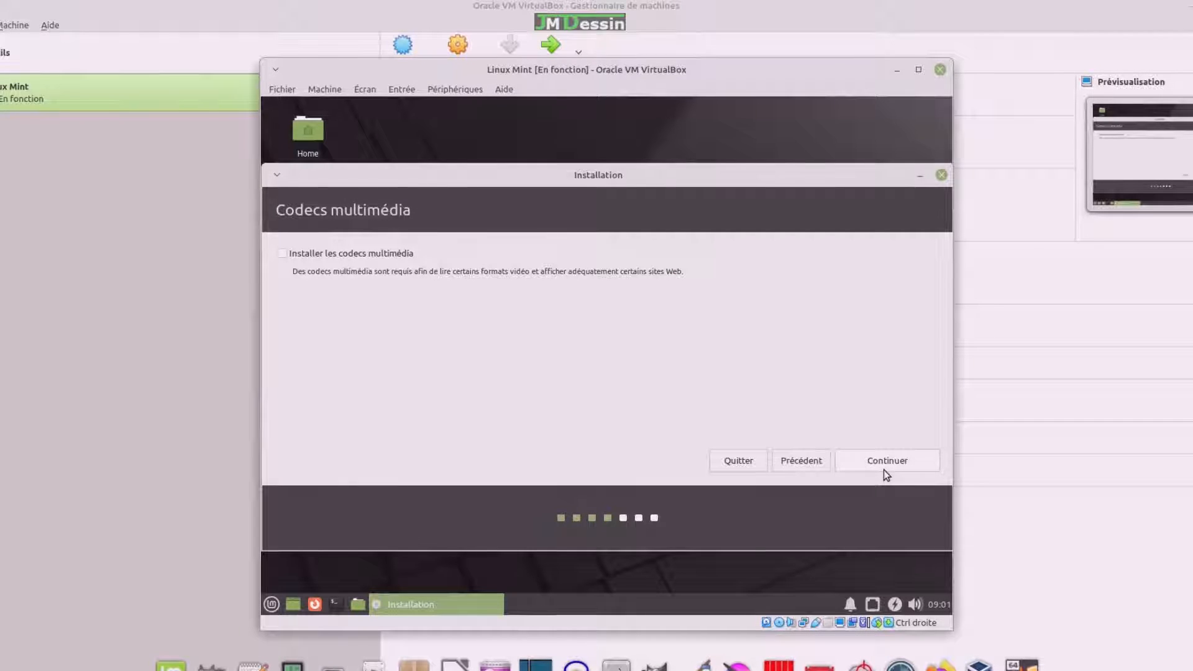
{"action": "left_click", "coordinate": [282, 255]}
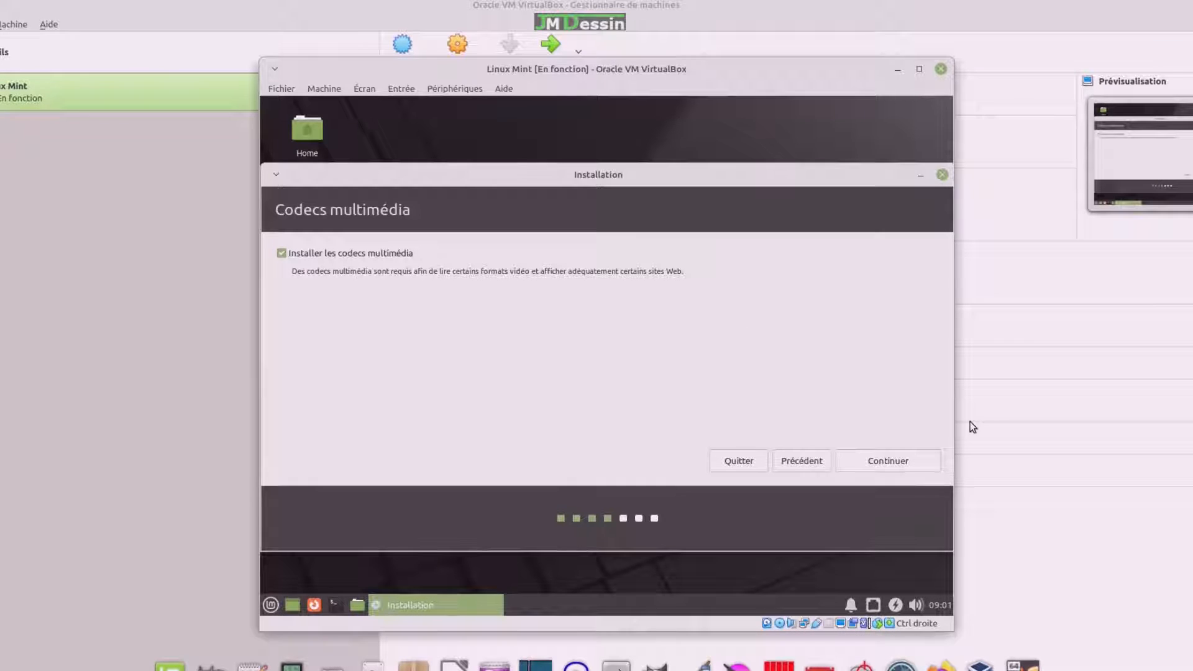
{"action": "left_click", "coordinate": [872, 466]}
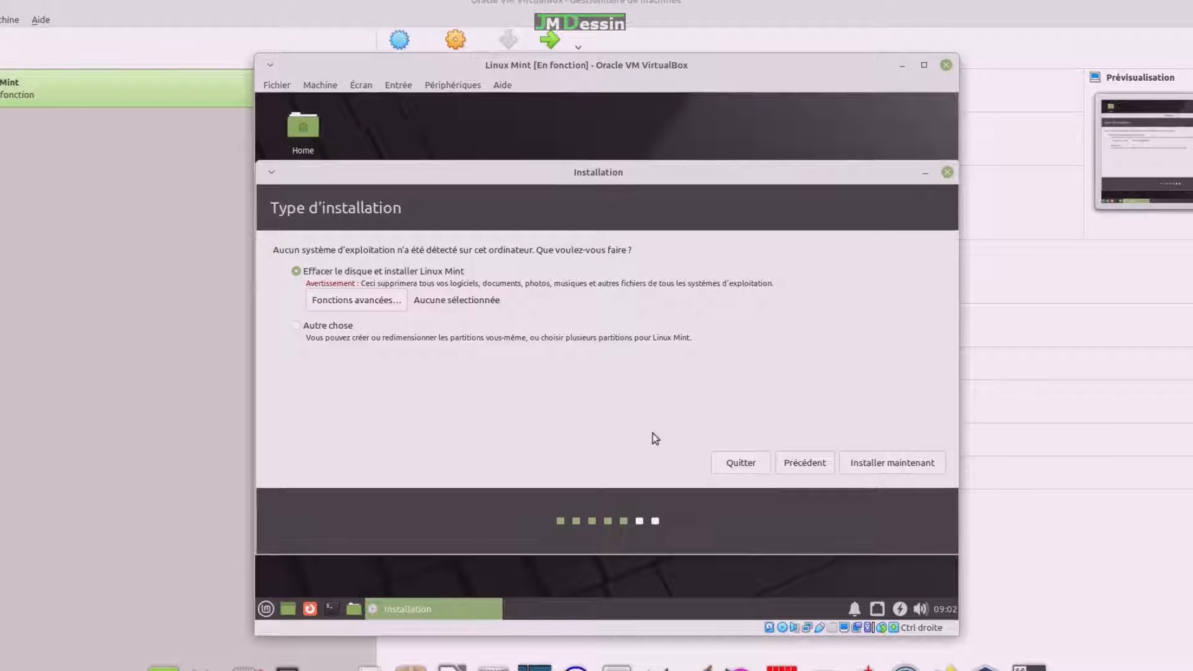
Install Linux Mint by erasing the disk, accept the partition changes, and keep Paris as the location.
{"action": "left_click", "coordinate": [879, 470]}
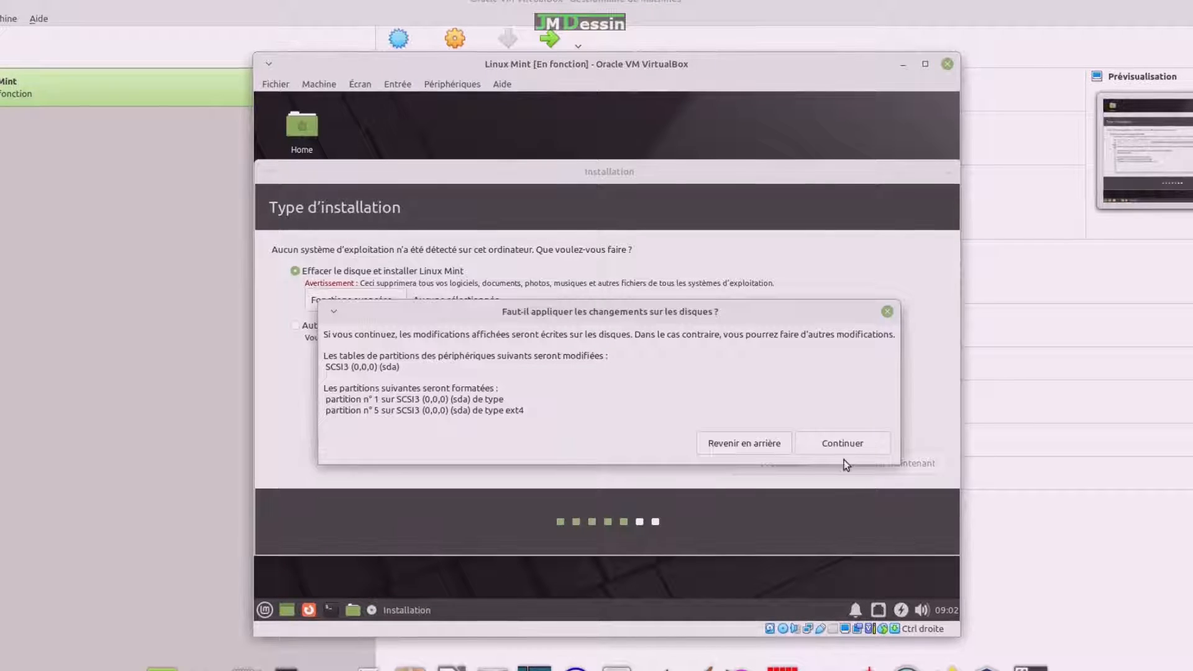
{"action": "left_click", "coordinate": [844, 447]}
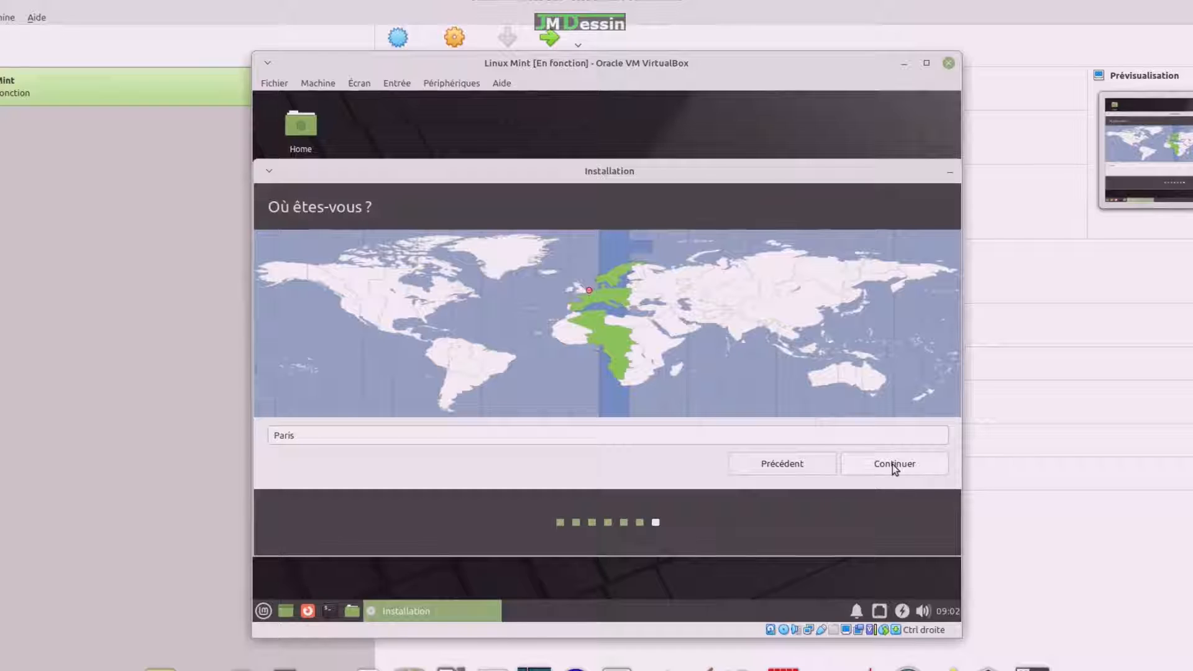
{"action": "left_click", "coordinate": [894, 468]}
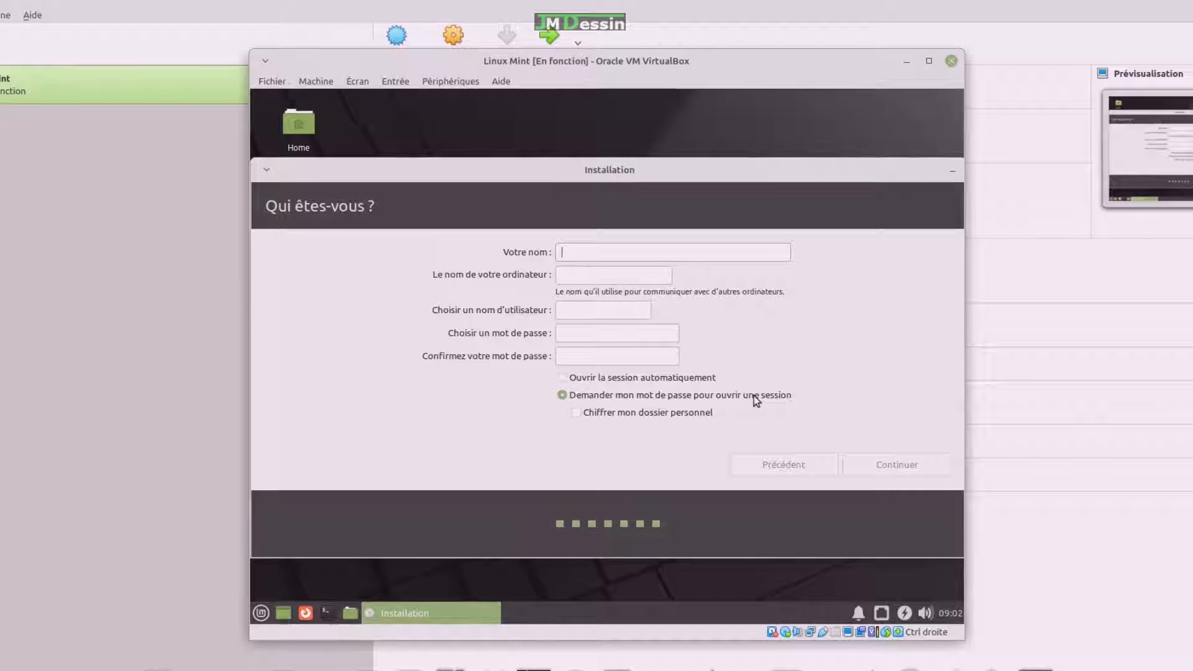
Create the user account by entering the user's name and the account password with its confirmation, keeping the password required at login.
{"action": "type", "text": "Na"}
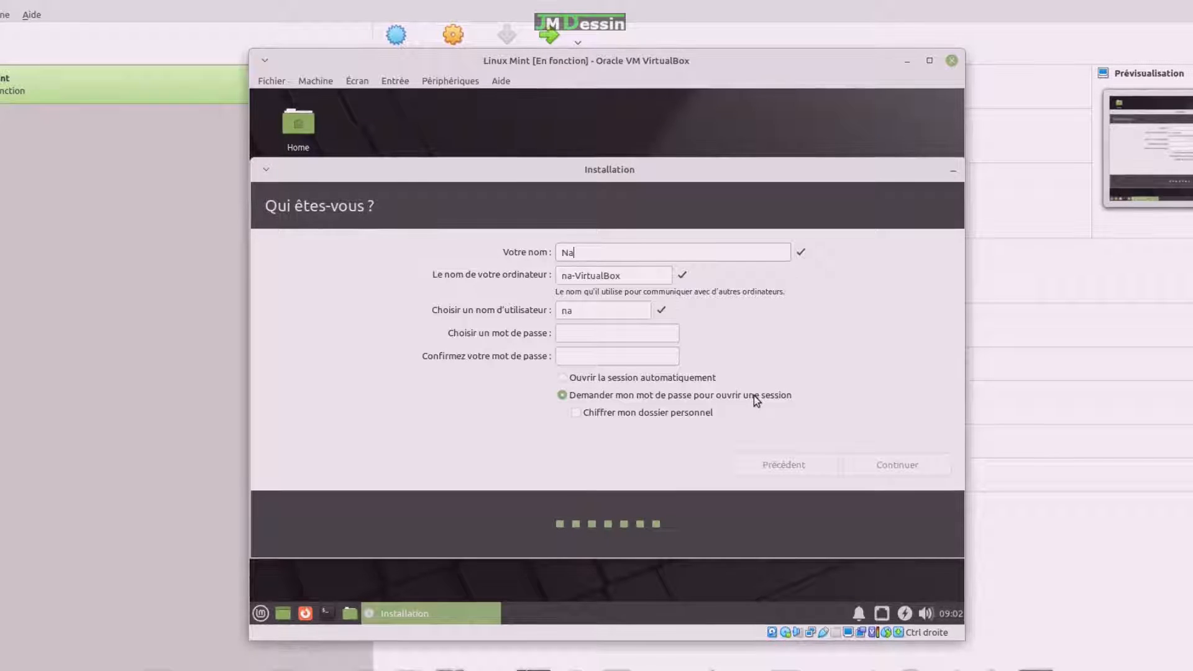
{"action": "type", "text": "ej"}
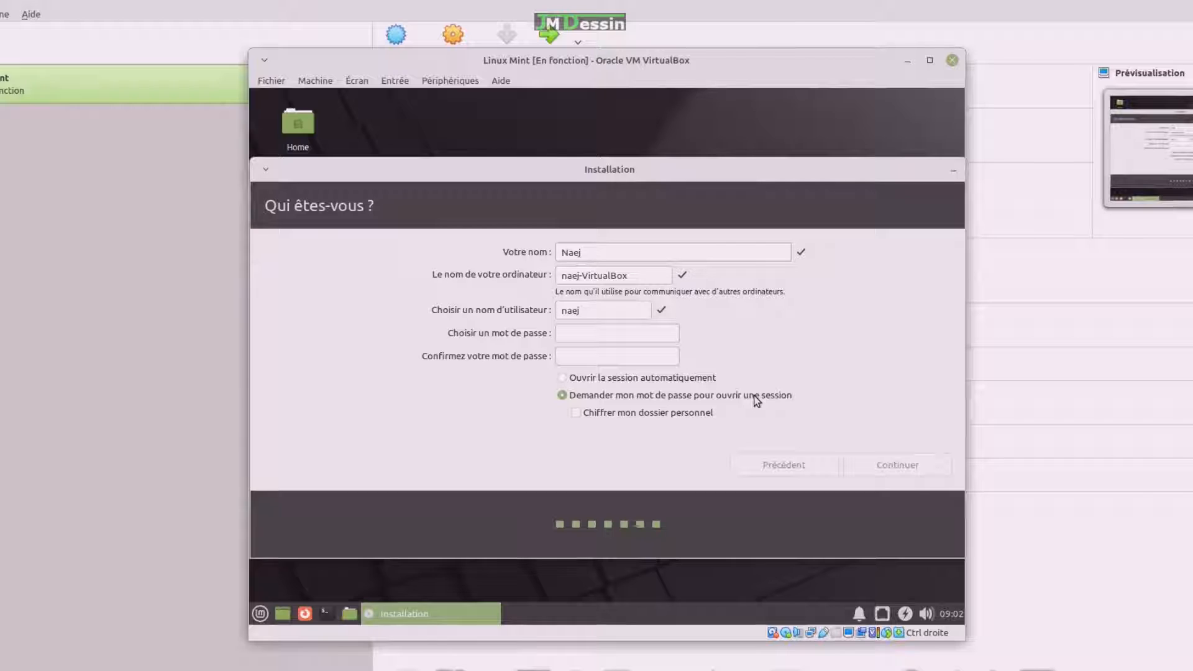
{"action": "left_click", "coordinate": [561, 339]}
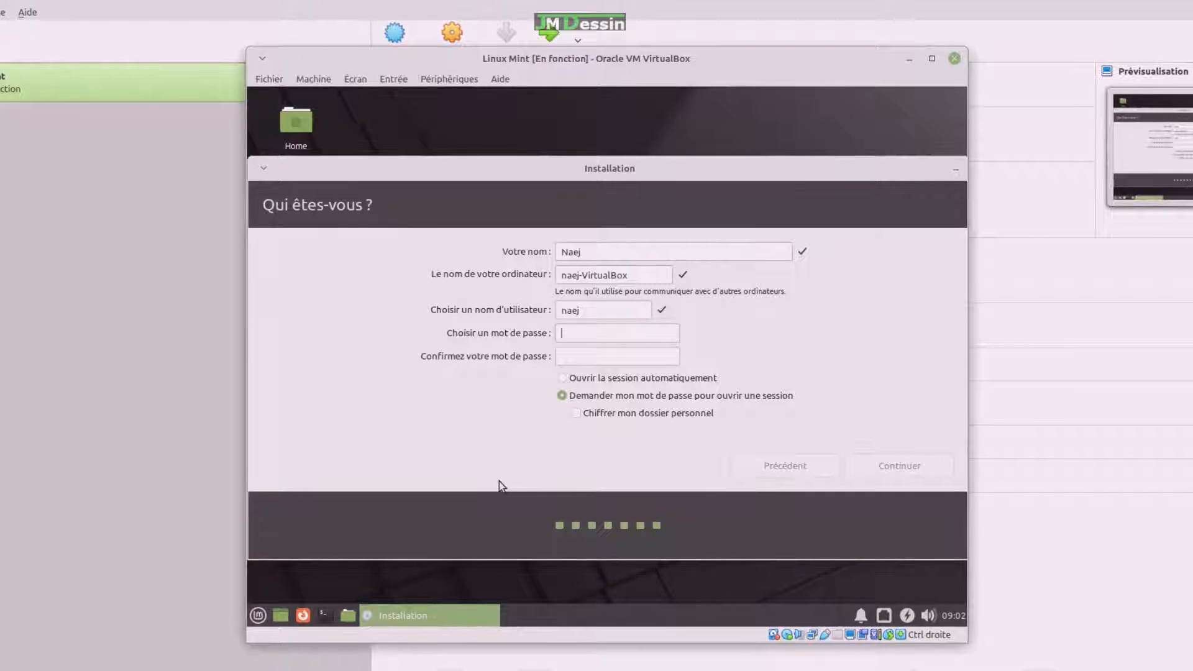
{"action": "type", "text": "••••••••"}
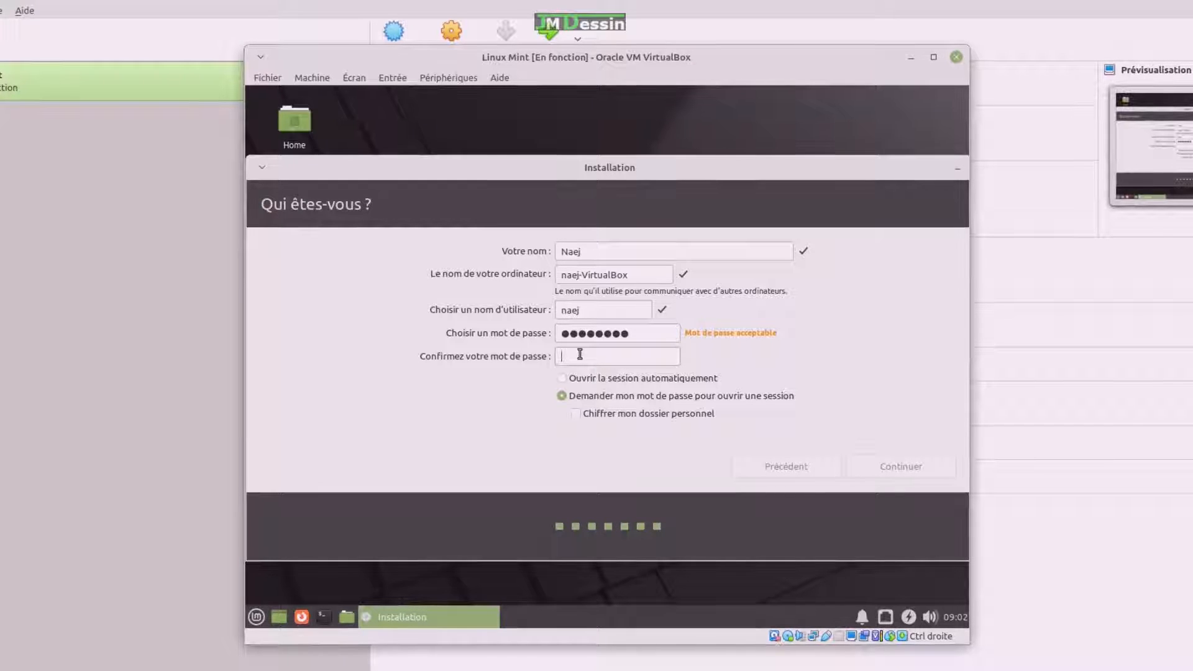
{"action": "type", "text": "••••••••"}
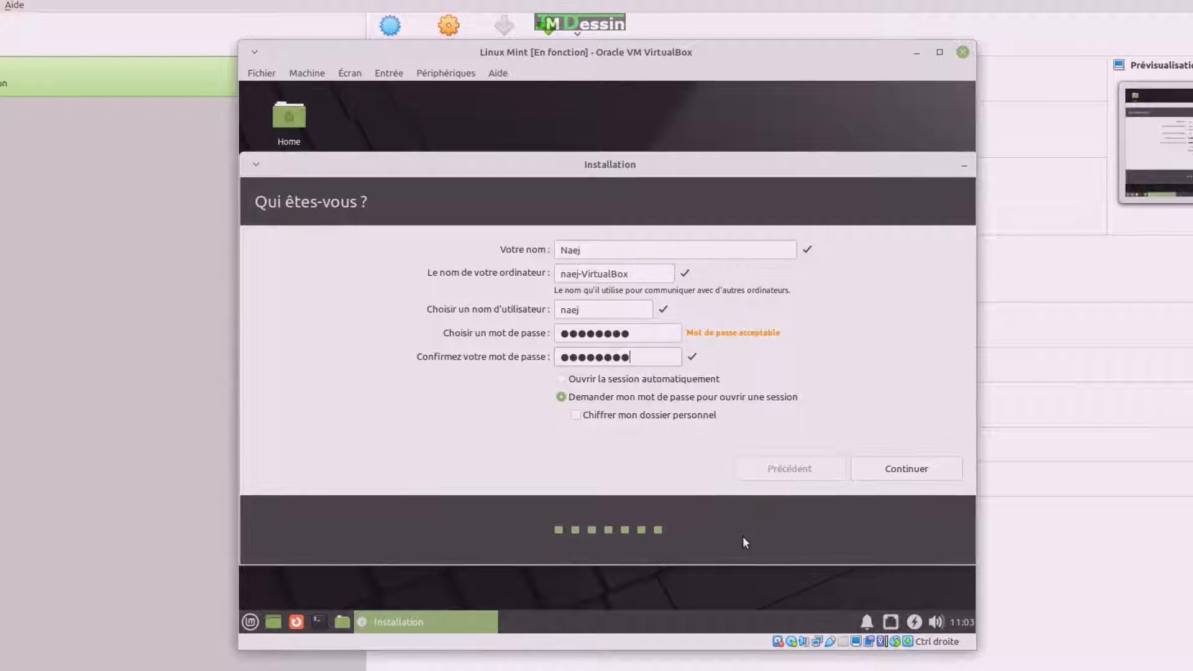
{"action": "left_click", "coordinate": [898, 471]}
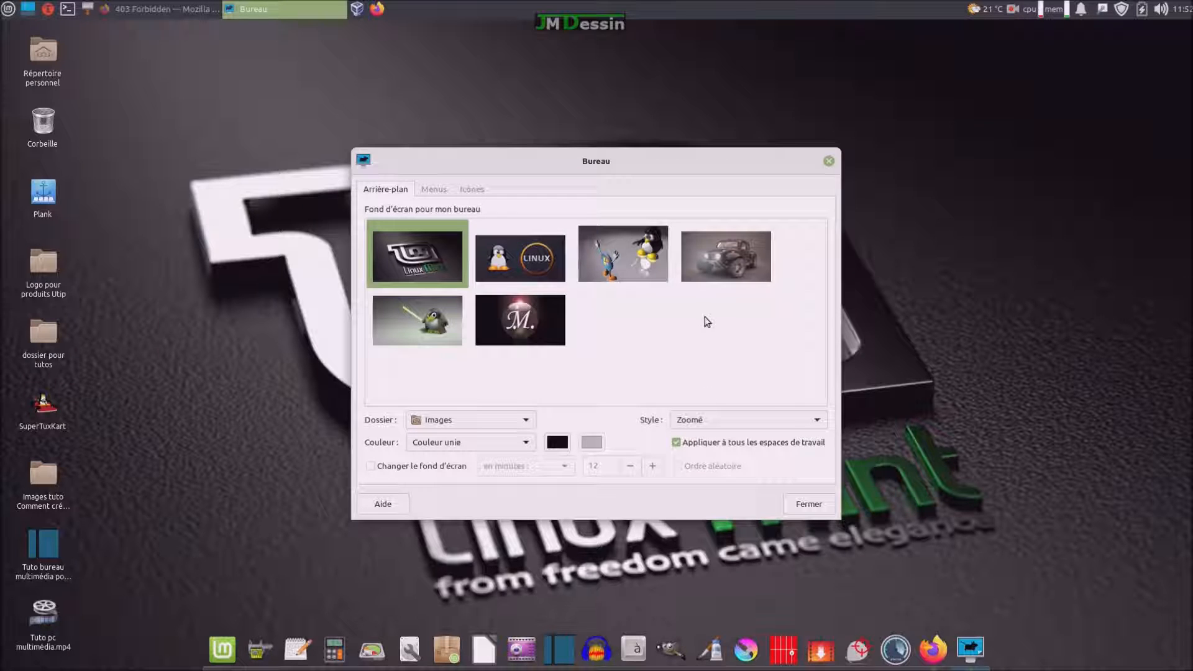
Set the dark image with the white letter M as the desktop wallpaper and close the desktop settings.
{"action": "left_click", "coordinate": [518, 328]}
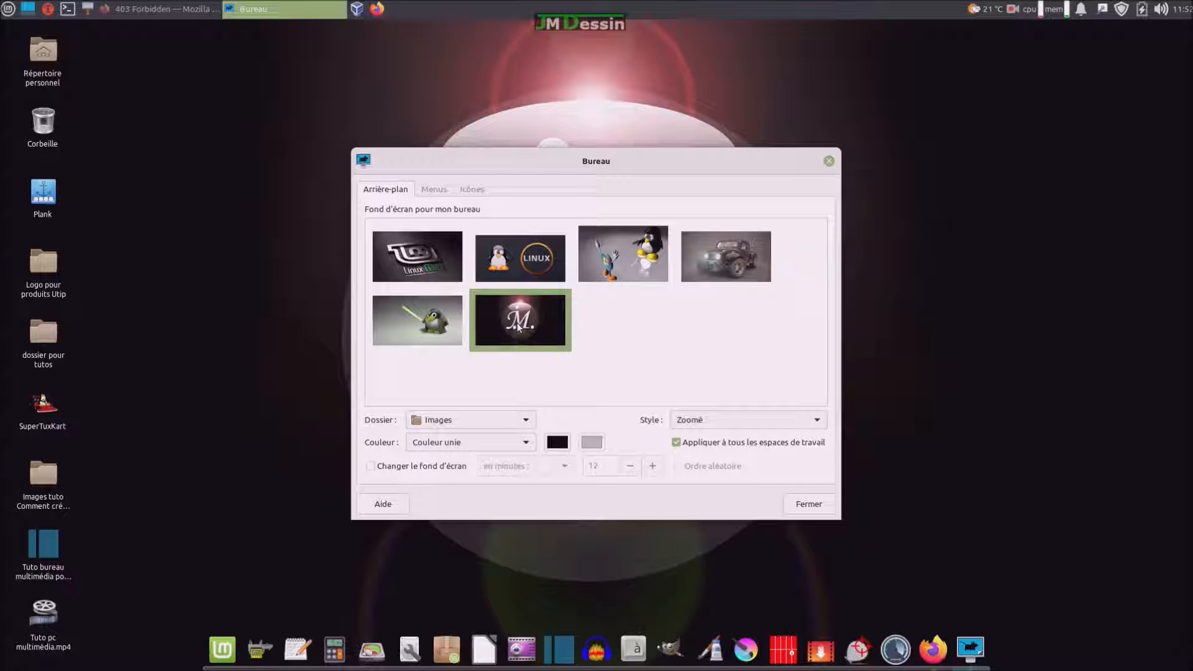
{"action": "left_click", "coordinate": [809, 504]}
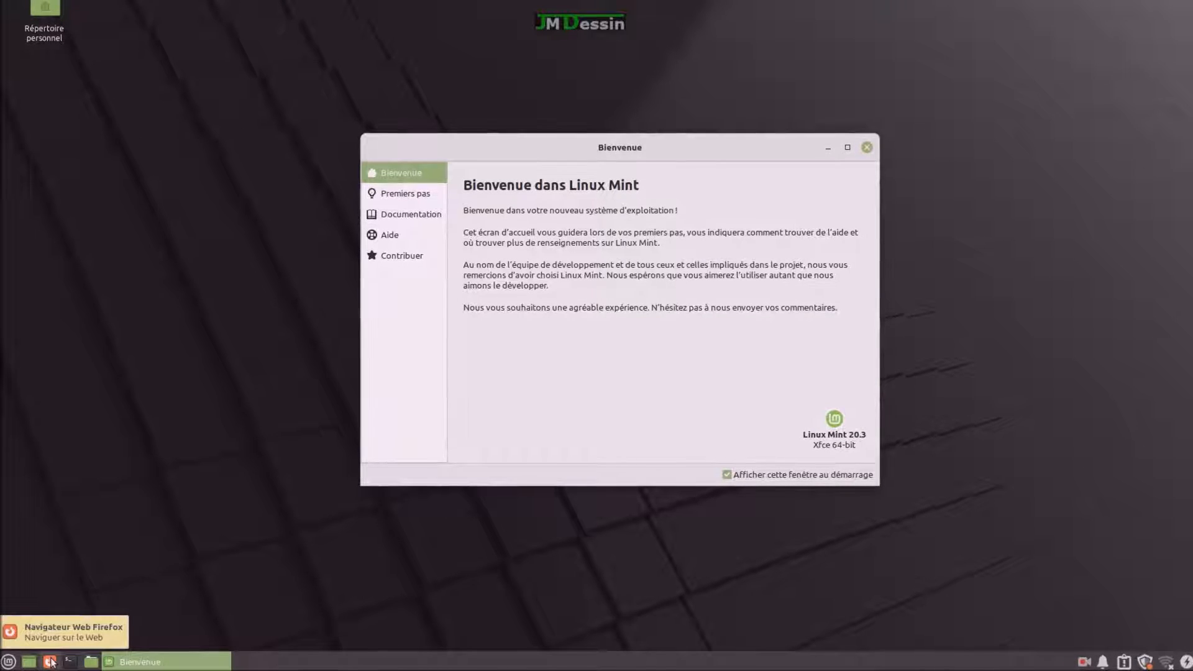
Set the desktop icon theme to GNOME, keep the Mint-Y style, and close the appearance settings.
{"action": "left_click", "coordinate": [7, 661]}
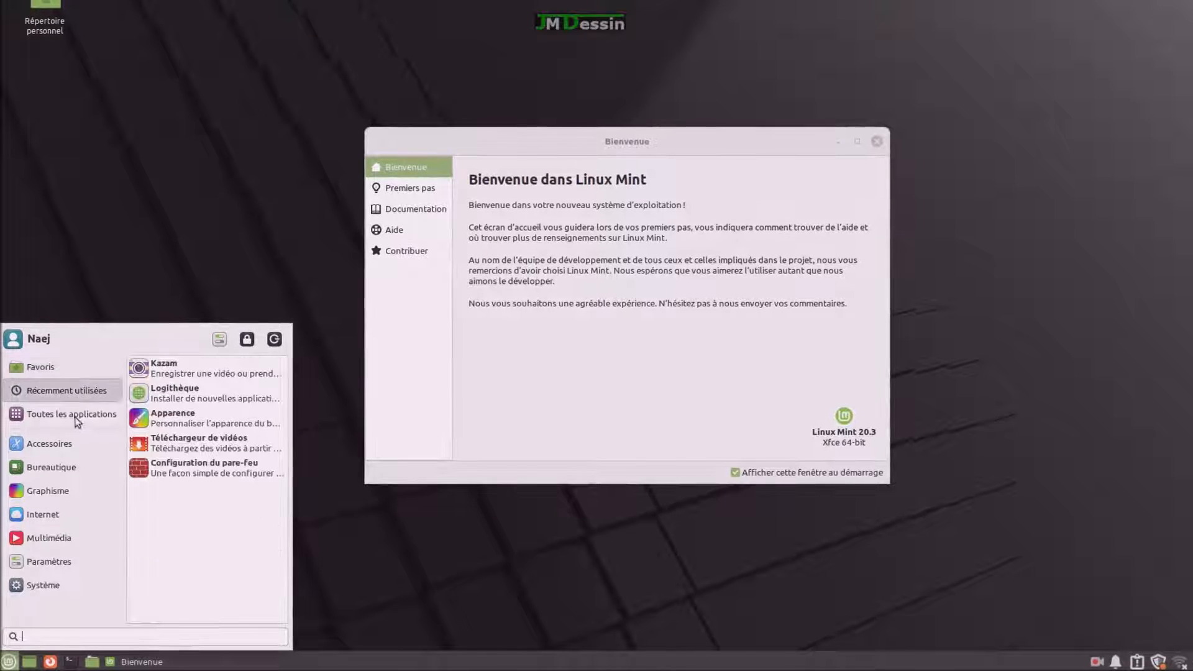
{"action": "mouse_move", "coordinate": [93, 414]}
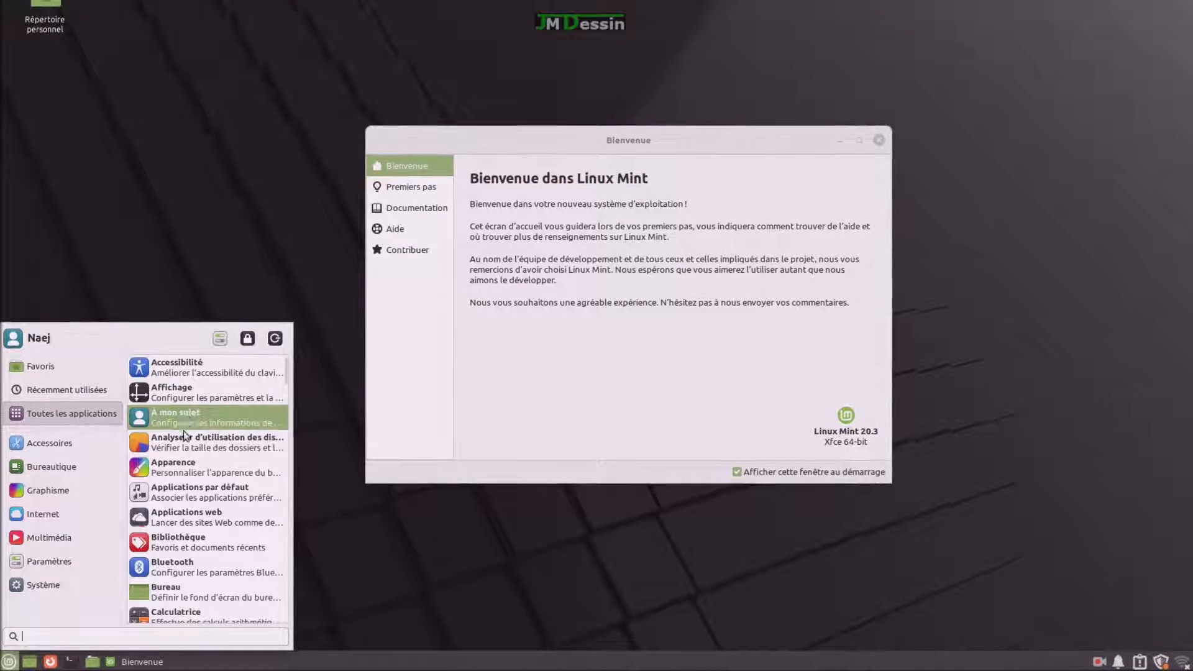
{"action": "left_click", "coordinate": [185, 464]}
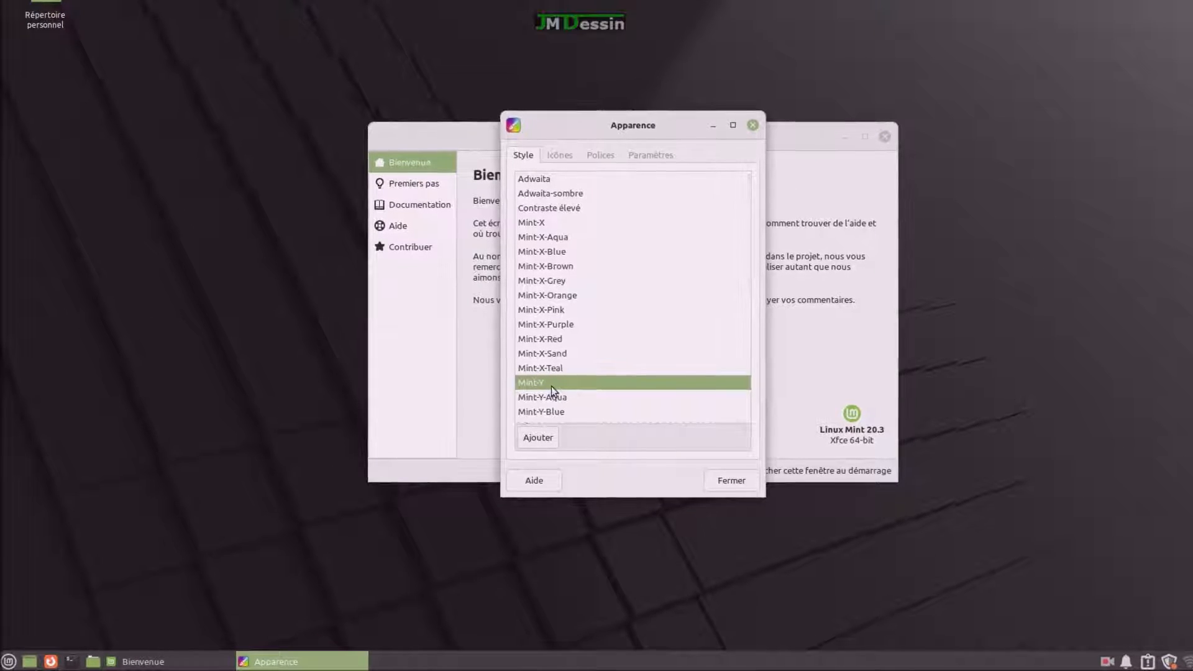
{"action": "left_click", "coordinate": [573, 155]}
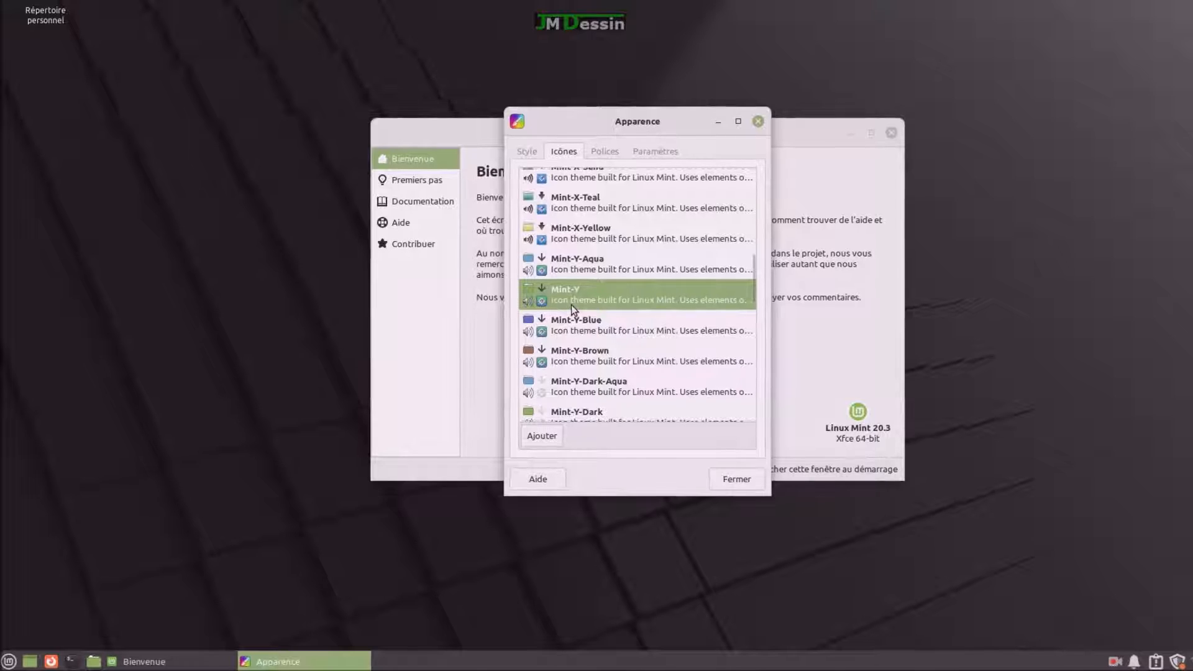
{"action": "scroll", "coordinate": [572, 305], "scroll_direction": "up", "scroll_amount": 3}
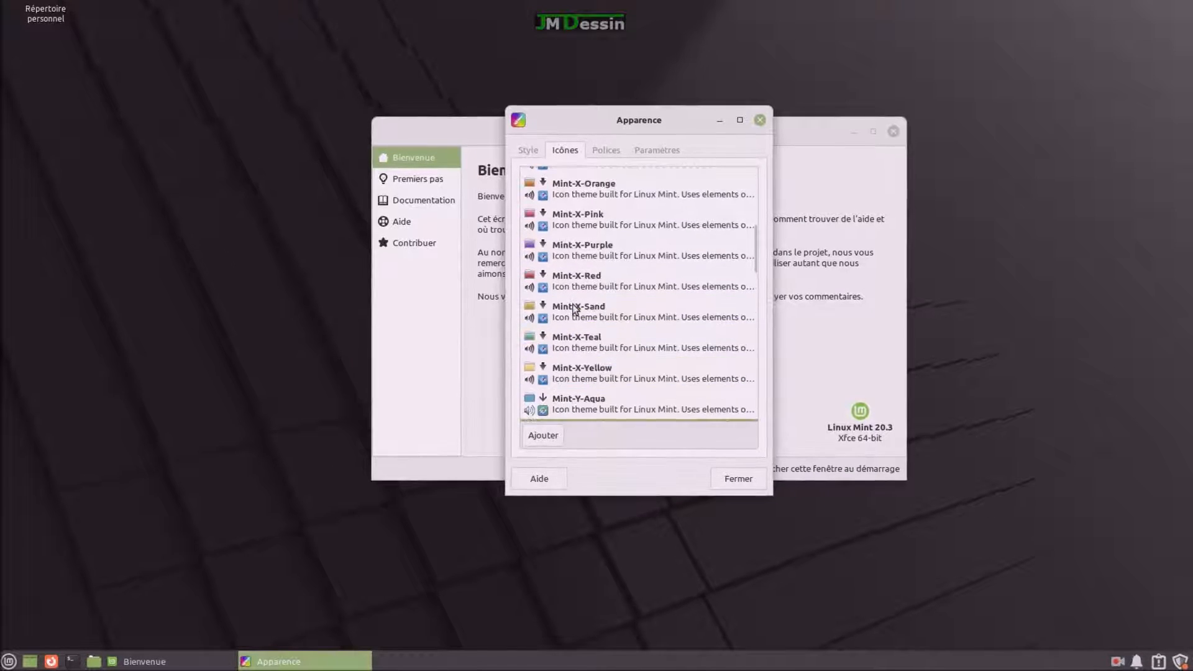
{"action": "scroll", "coordinate": [573, 306], "scroll_direction": "up", "scroll_amount": 8}
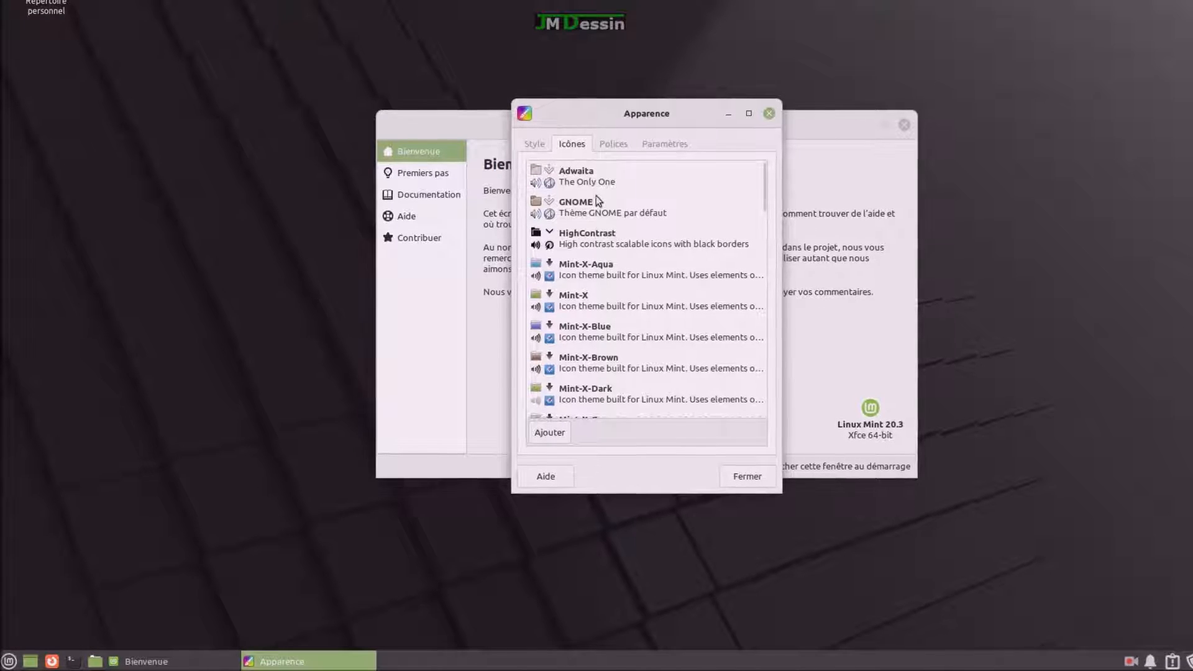
{"action": "left_click", "coordinate": [597, 214]}
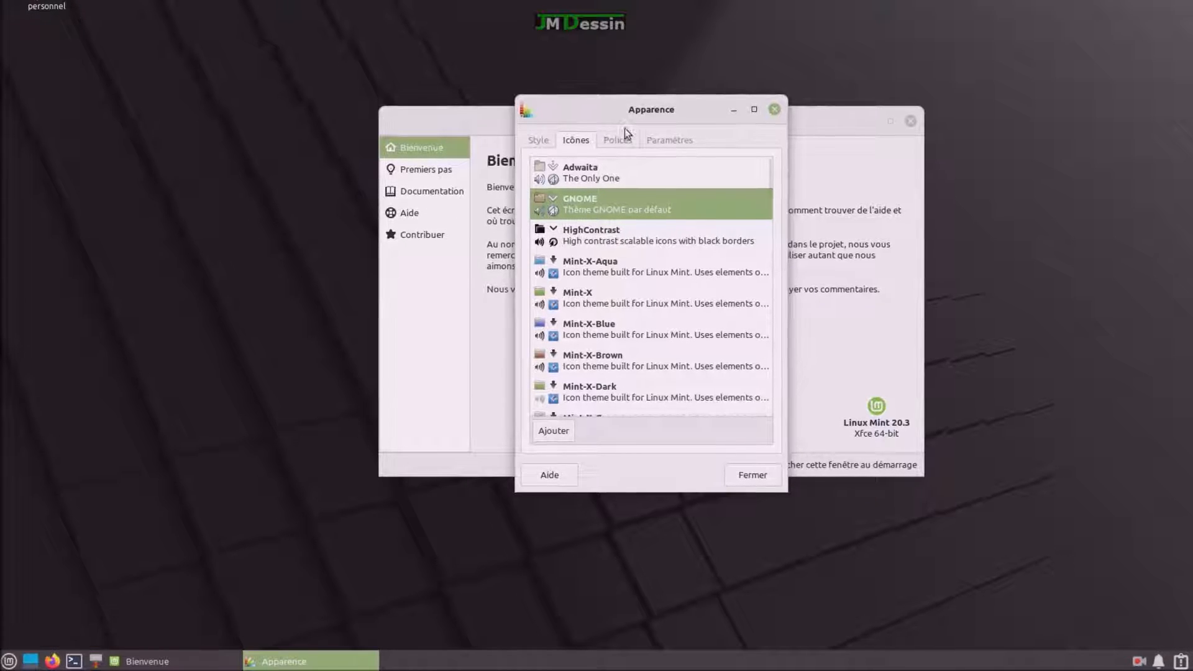
{"action": "left_click", "coordinate": [546, 140]}
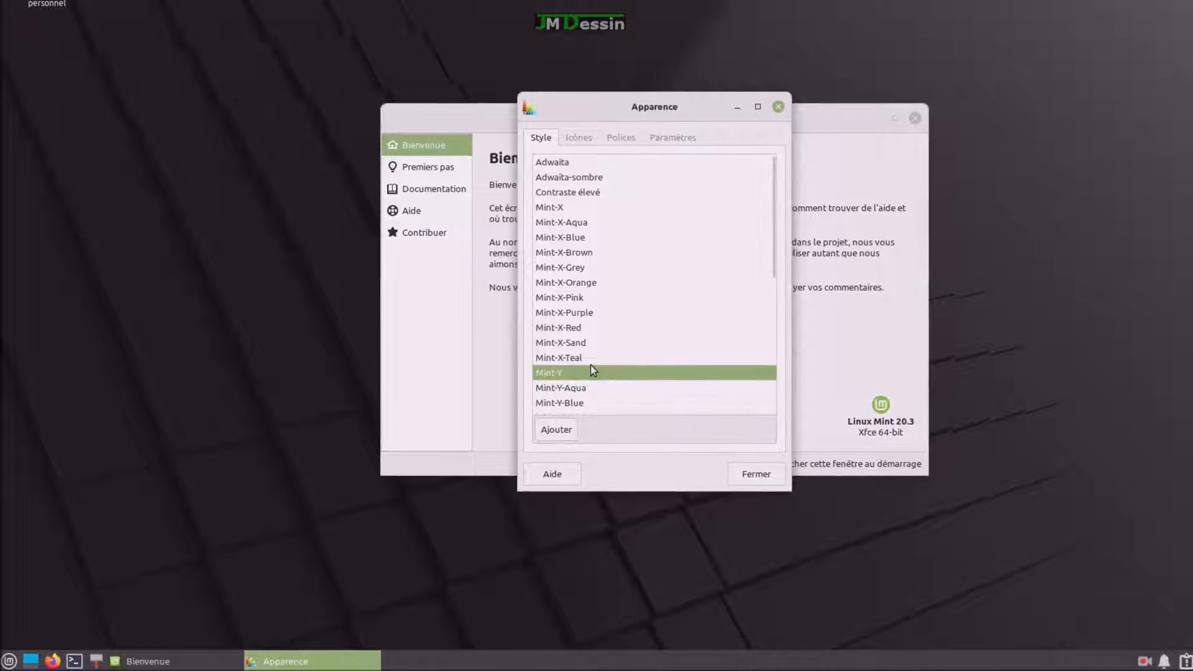
{"action": "left_click", "coordinate": [778, 106]}
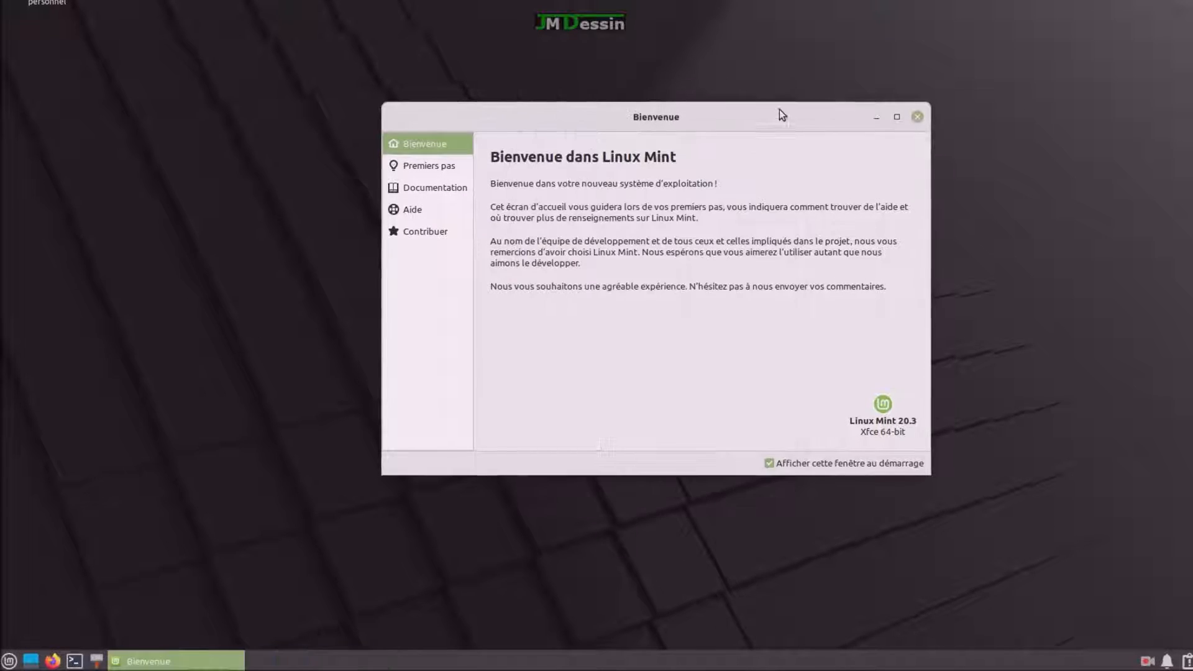
Check the selected style and icon theme in the appearance settings.
{"action": "left_click", "coordinate": [9, 661]}
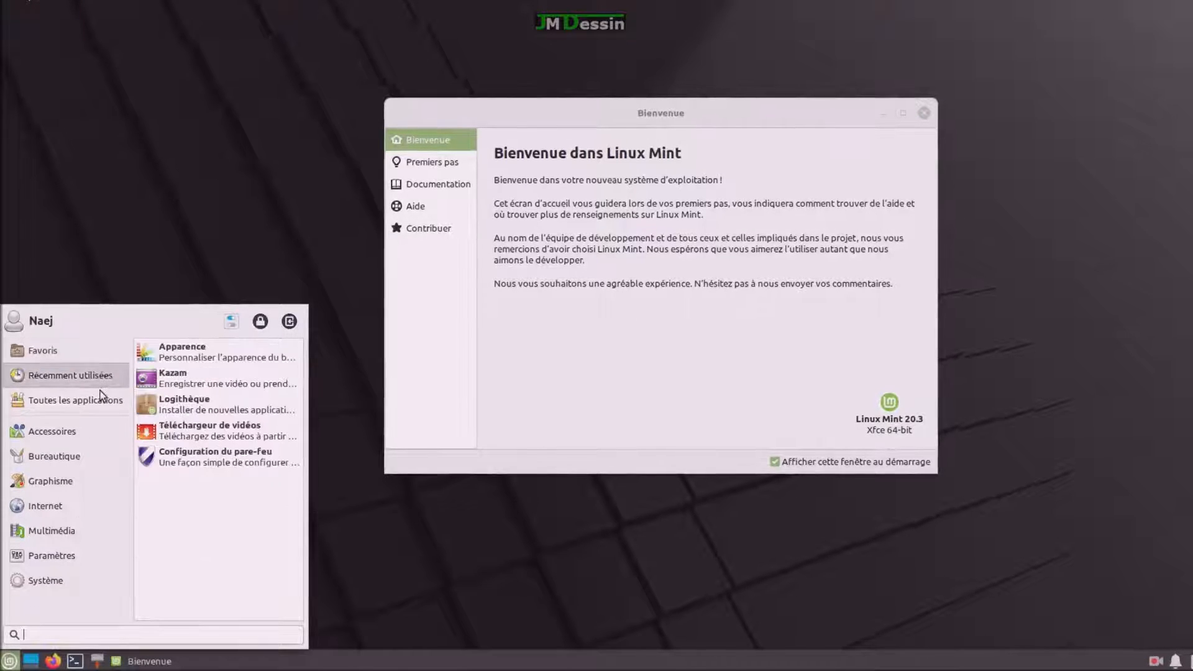
{"action": "mouse_move", "coordinate": [109, 410]}
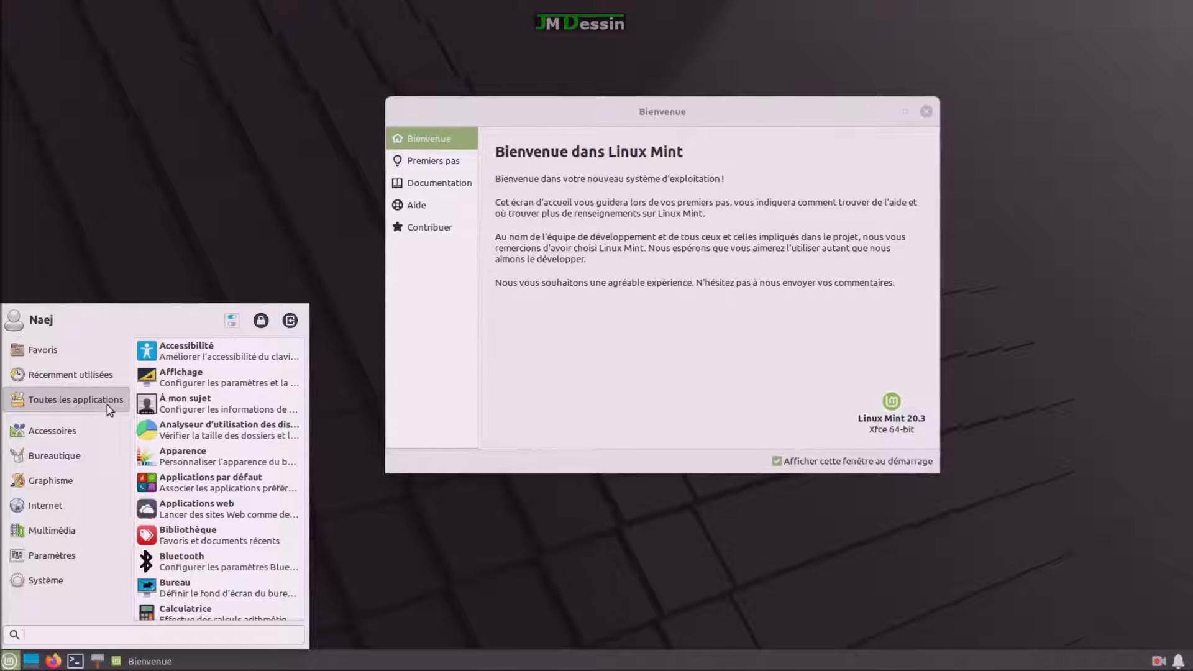
{"action": "left_click", "coordinate": [177, 462]}
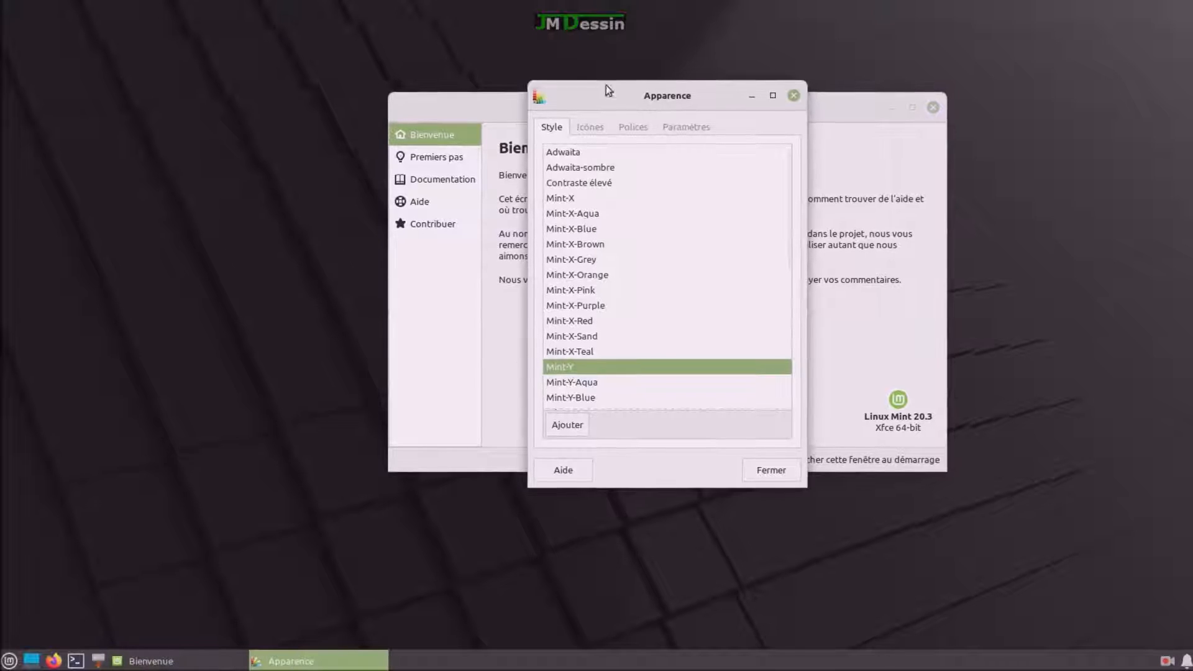
{"action": "left_click", "coordinate": [600, 131]}
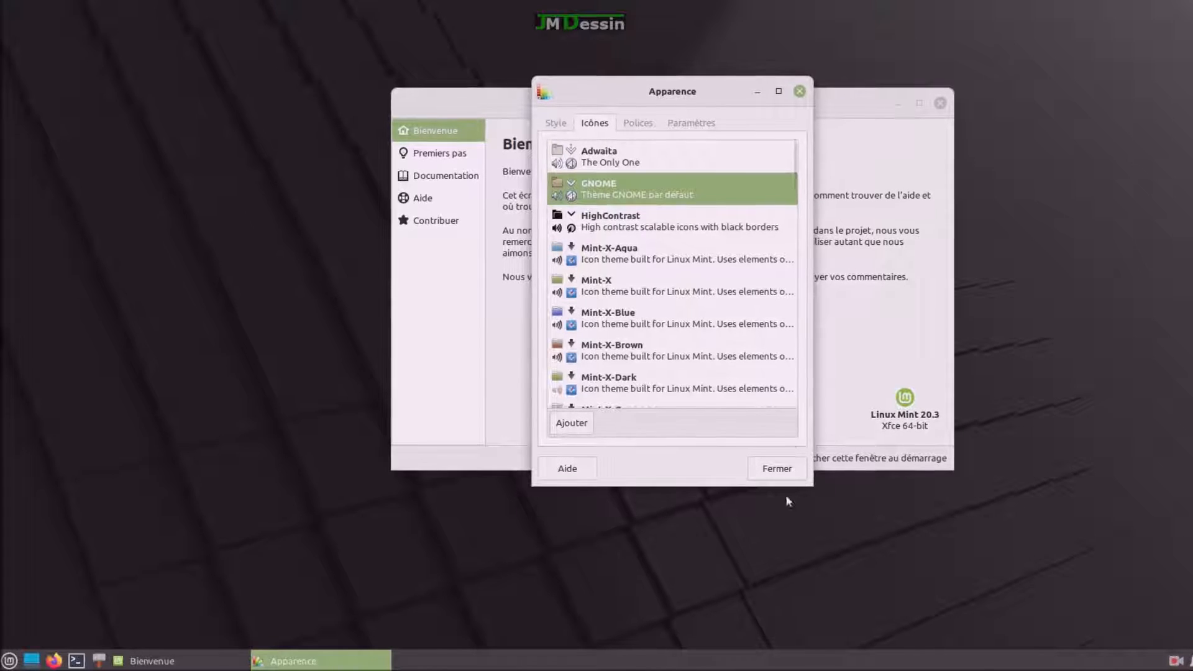
{"action": "left_click", "coordinate": [774, 470]}
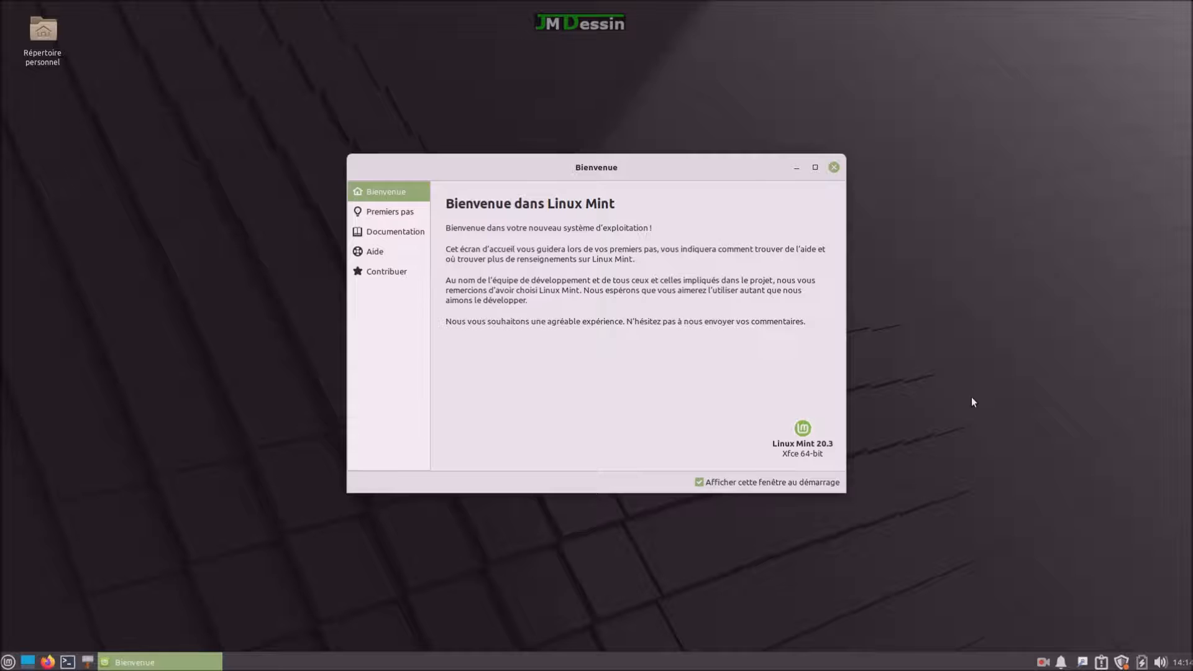
Unlock the horizontal desktop panel, move it to the upper edge of the desktop, lock it again, and close its preferences.
{"action": "right_click", "coordinate": [744, 663]}
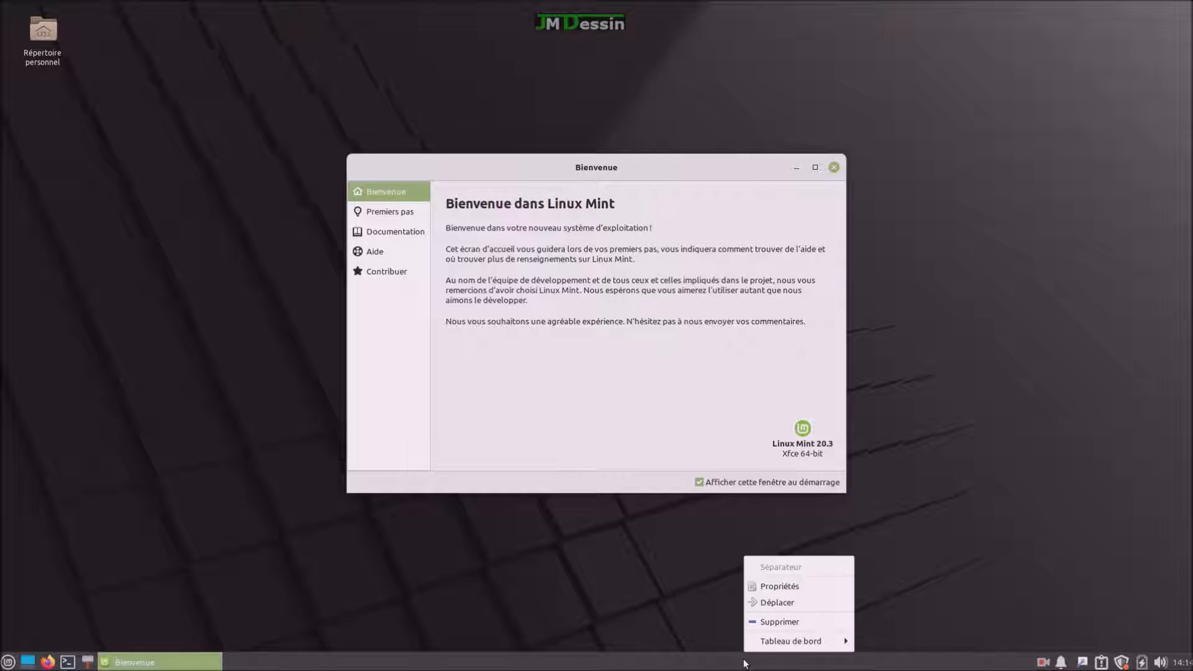
{"action": "mouse_move", "coordinate": [781, 639]}
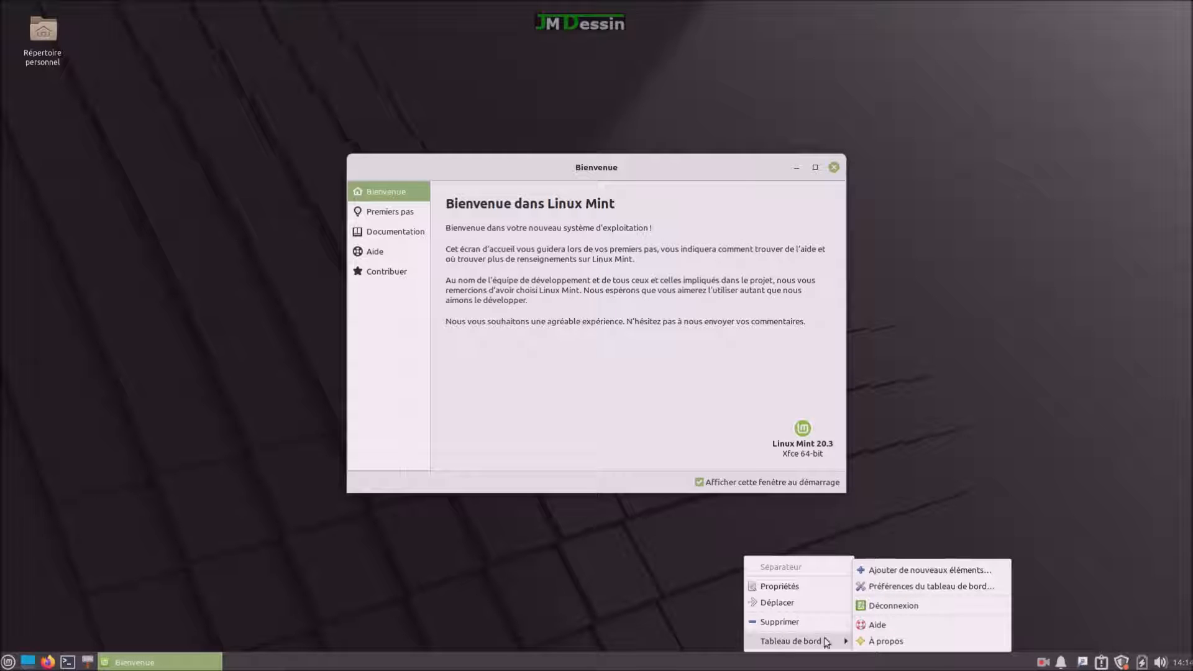
{"action": "left_click", "coordinate": [896, 588]}
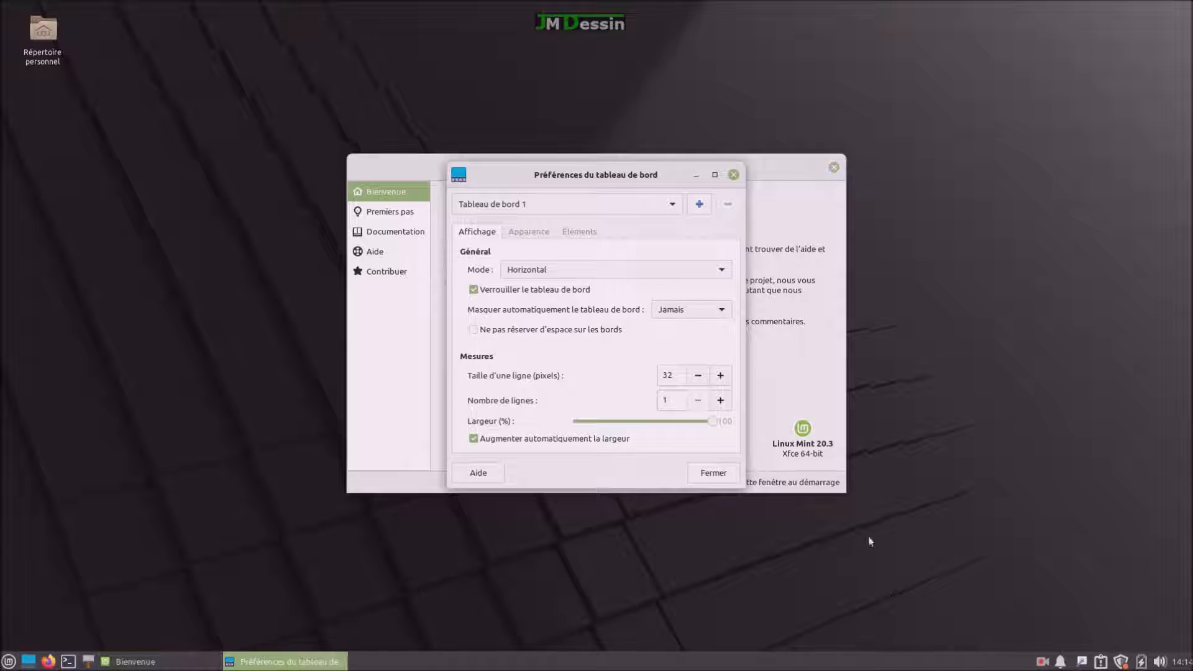
{"action": "left_click", "coordinate": [474, 290]}
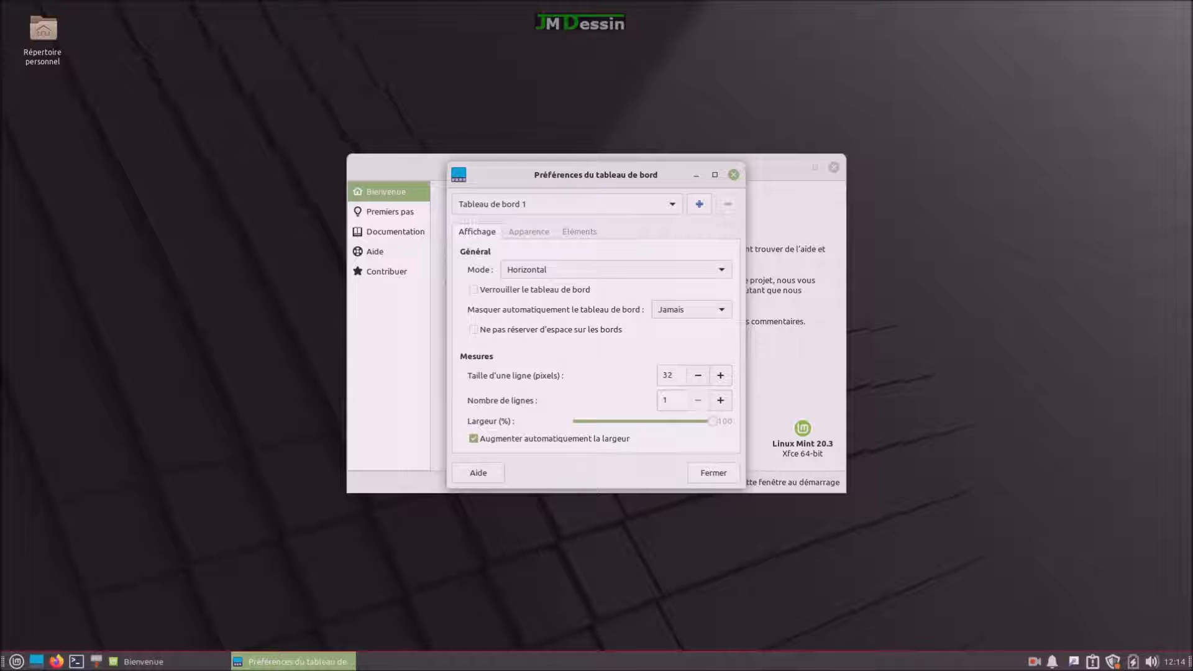
{"action": "left_click_drag", "start_coordinate": [1189, 664], "coordinate": [1179, 6]}
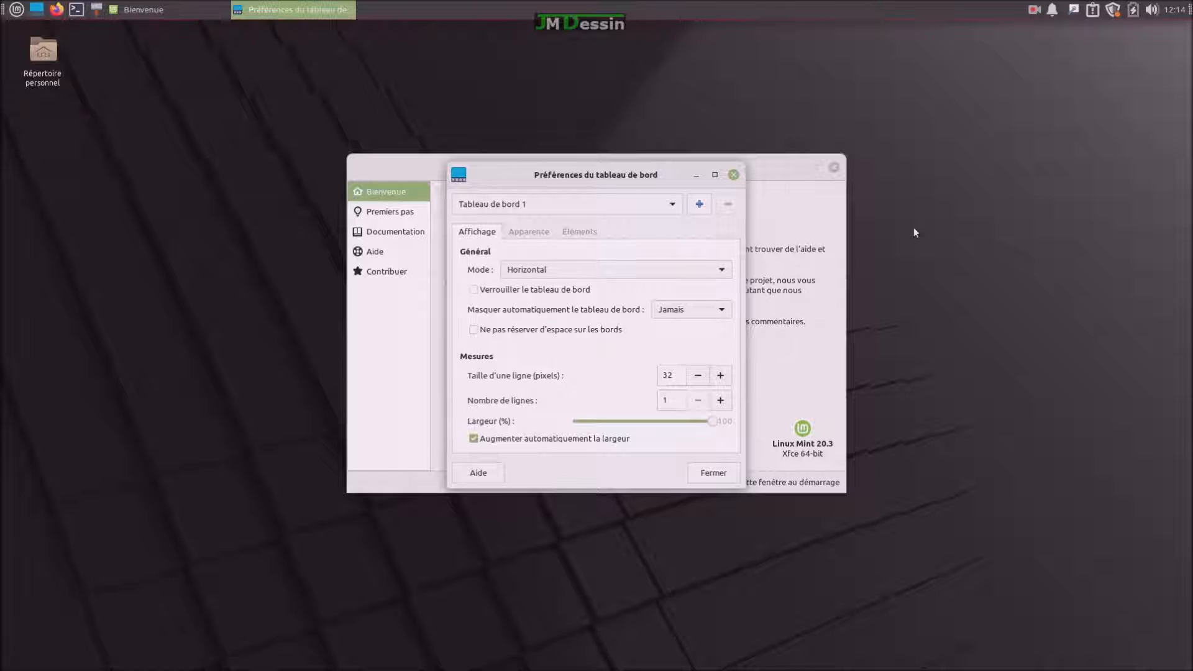
{"action": "left_click", "coordinate": [477, 292]}
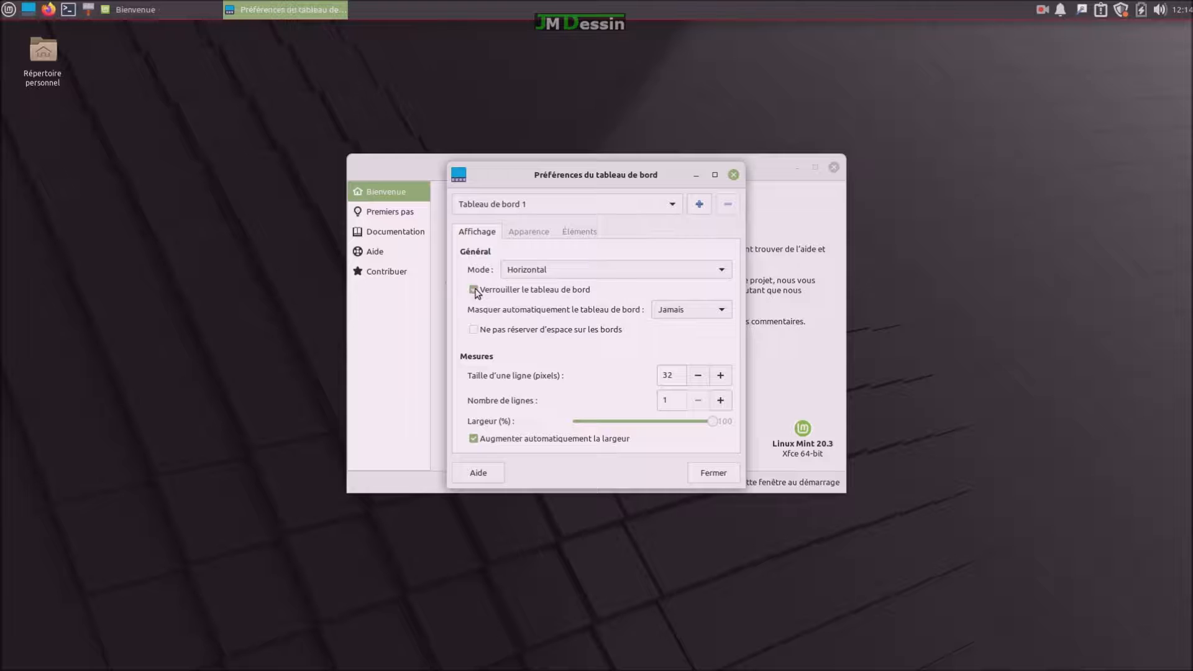
{"action": "left_click", "coordinate": [712, 474]}
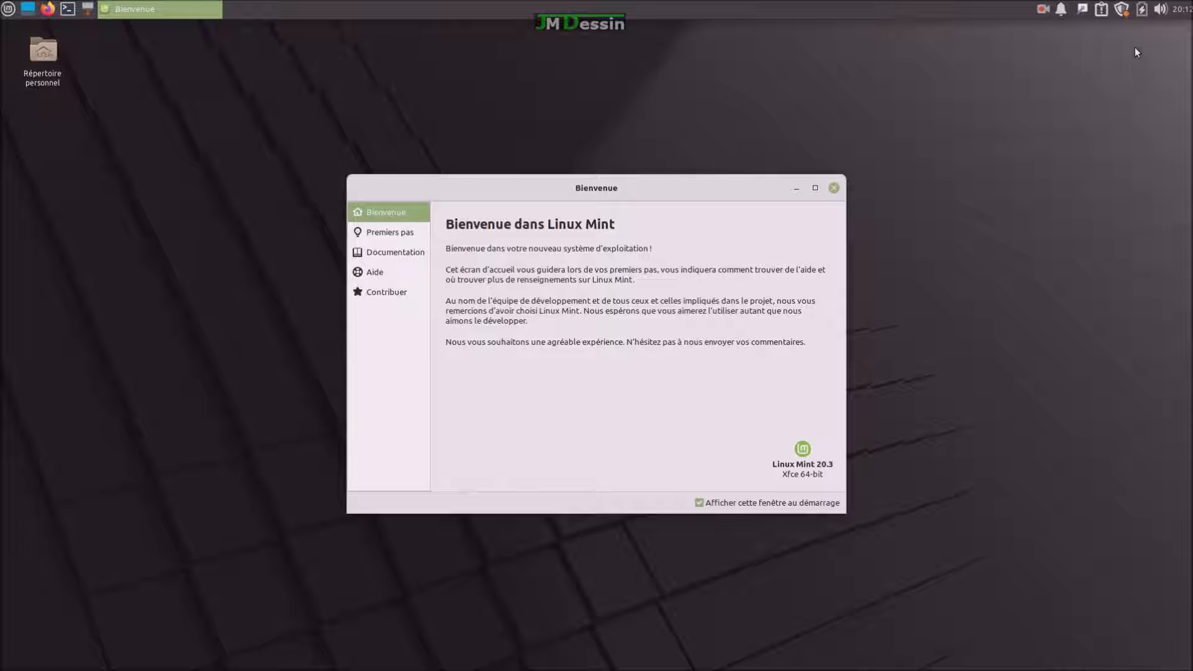
Set the screen's blanking, sleep and switch-off delays to 60 minutes, then disable display power management and close the power manager.
{"action": "left_click", "coordinate": [1144, 13]}
{"action": "left_click", "coordinate": [1144, 13]}
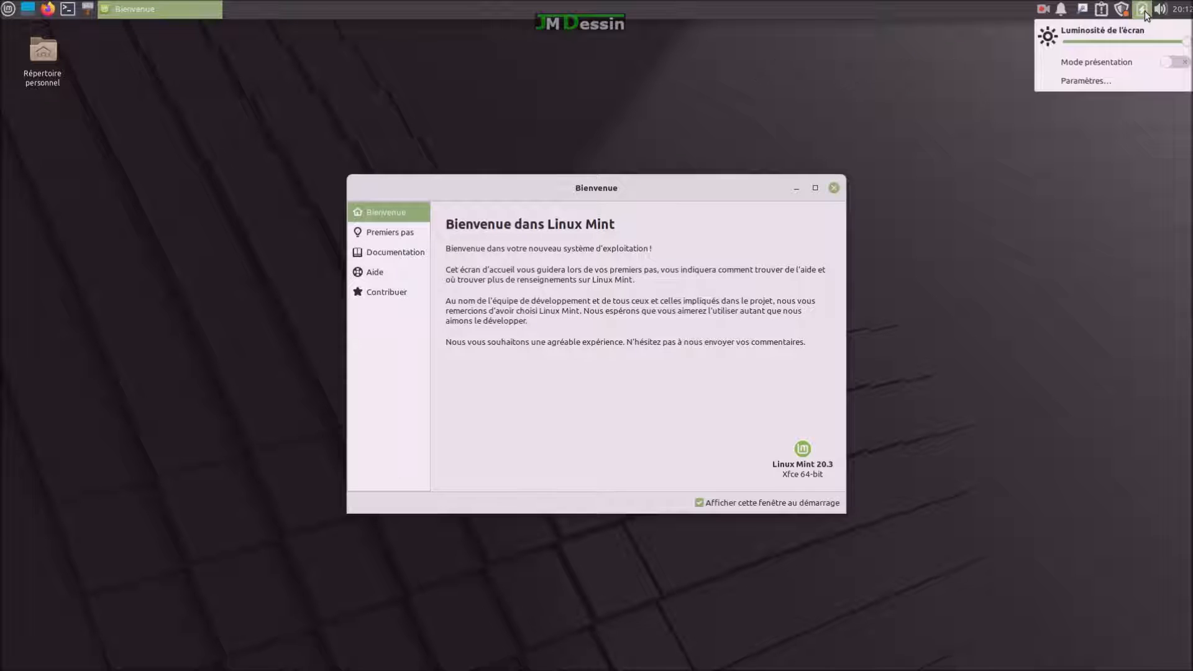
{"action": "left_click", "coordinate": [1098, 83]}
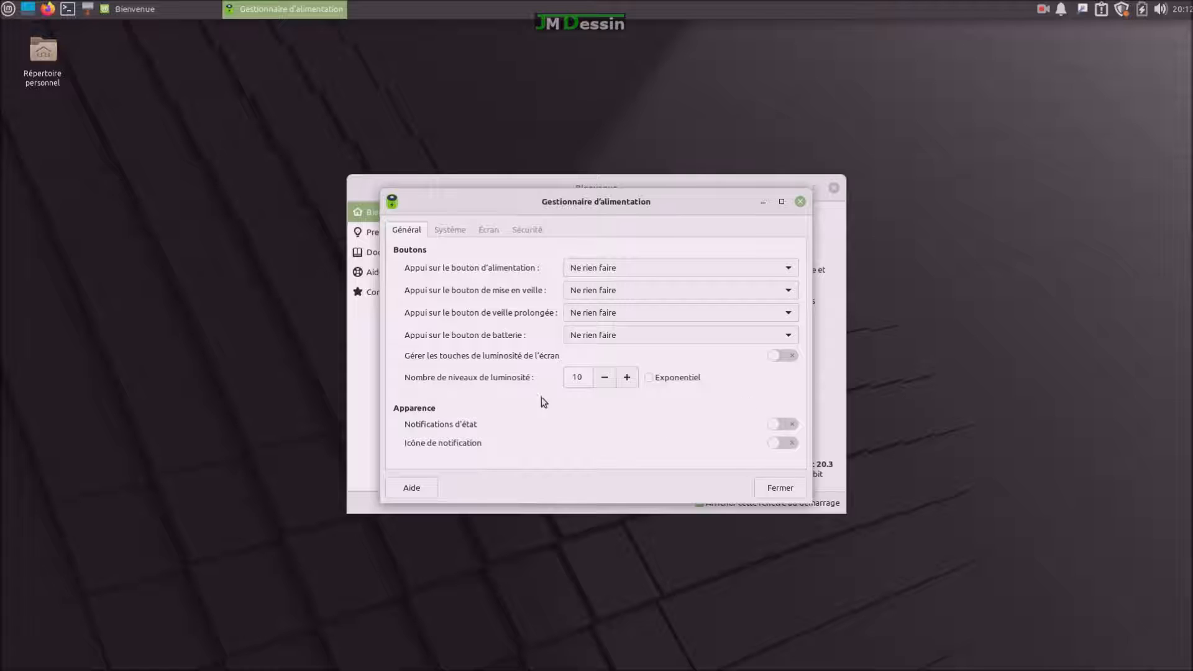
{"action": "left_click", "coordinate": [489, 231]}
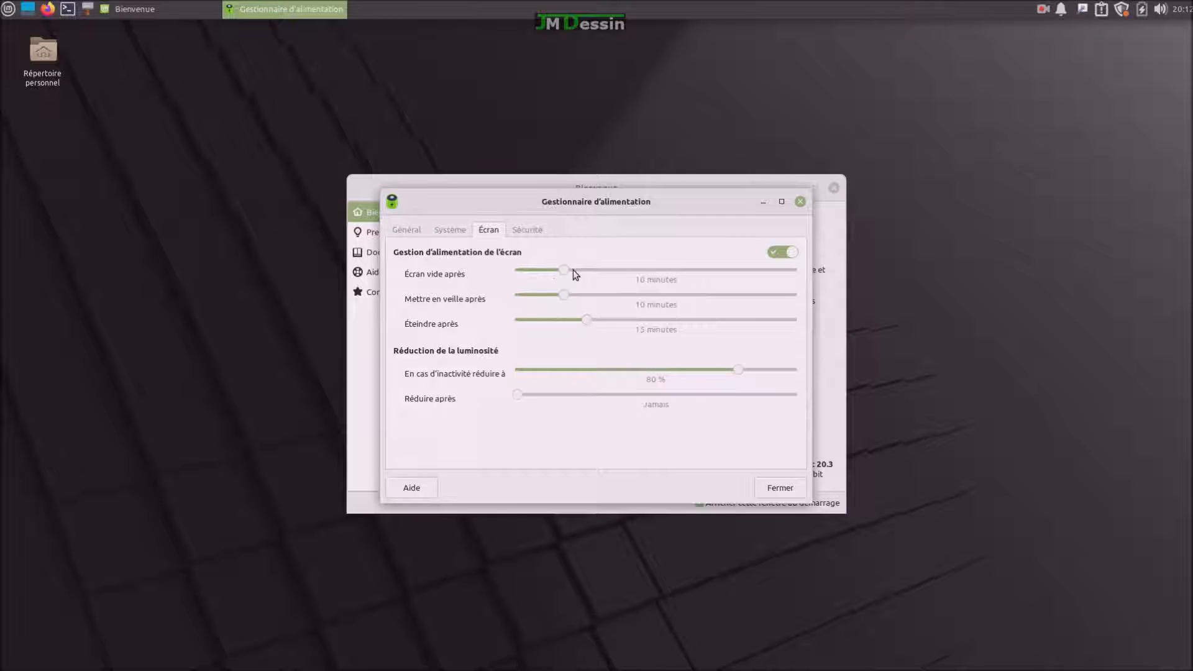
{"action": "left_click_drag", "start_coordinate": [566, 271], "coordinate": [866, 267]}
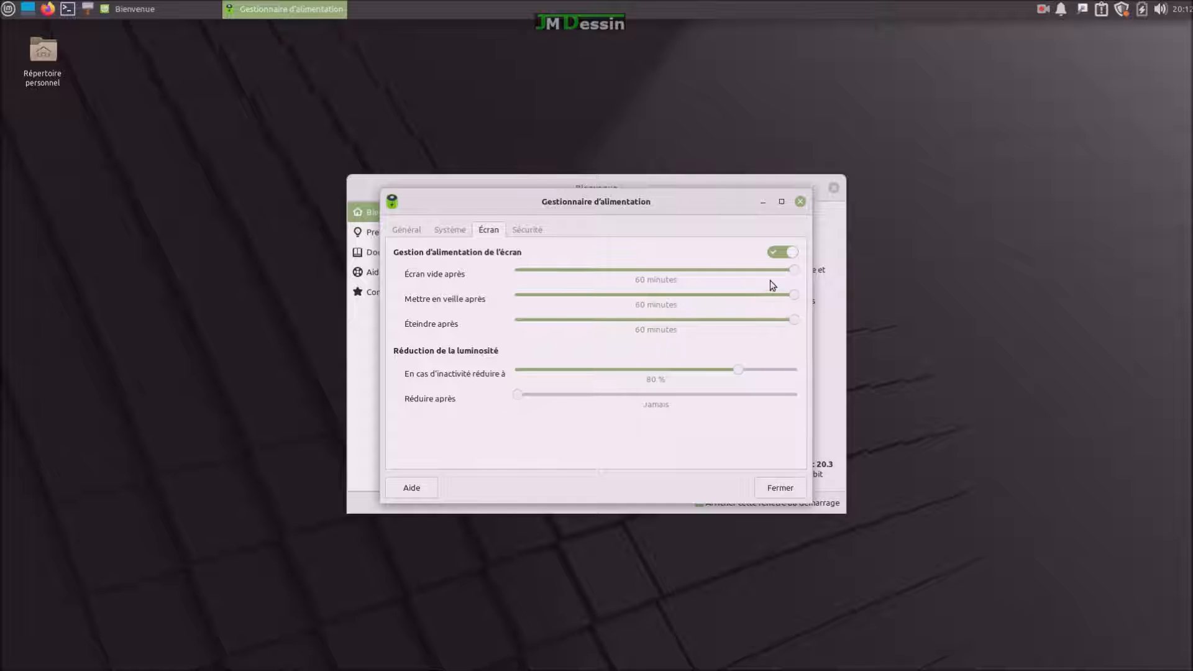
{"action": "left_click", "coordinate": [774, 254]}
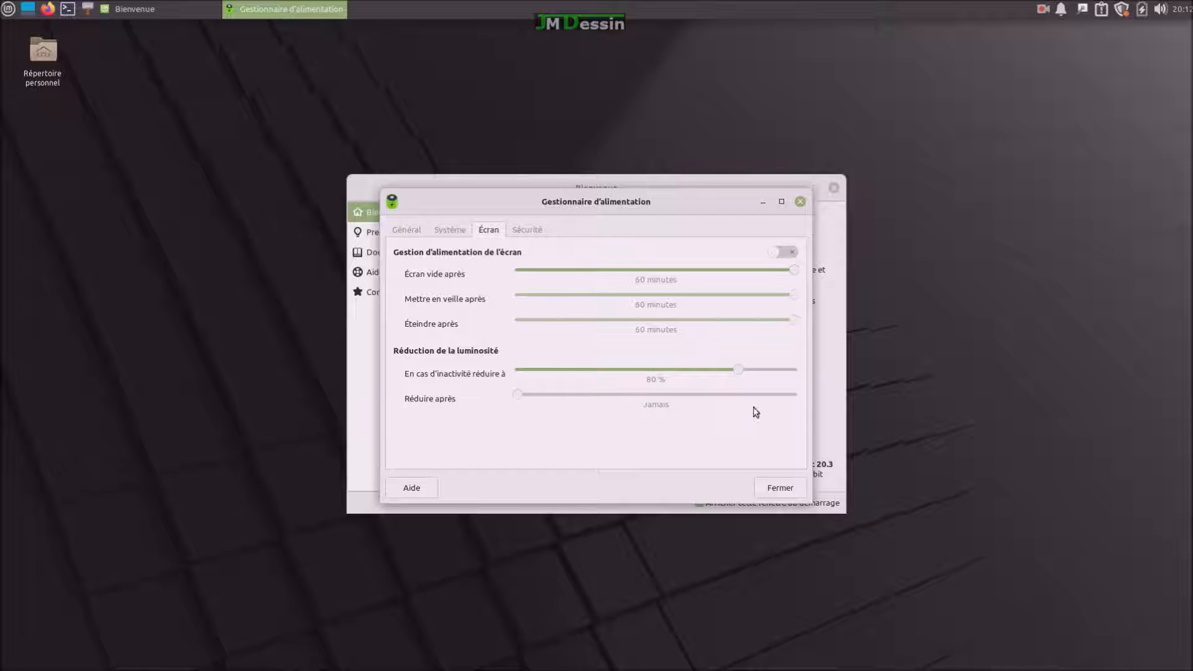
{"action": "left_click", "coordinate": [765, 490]}
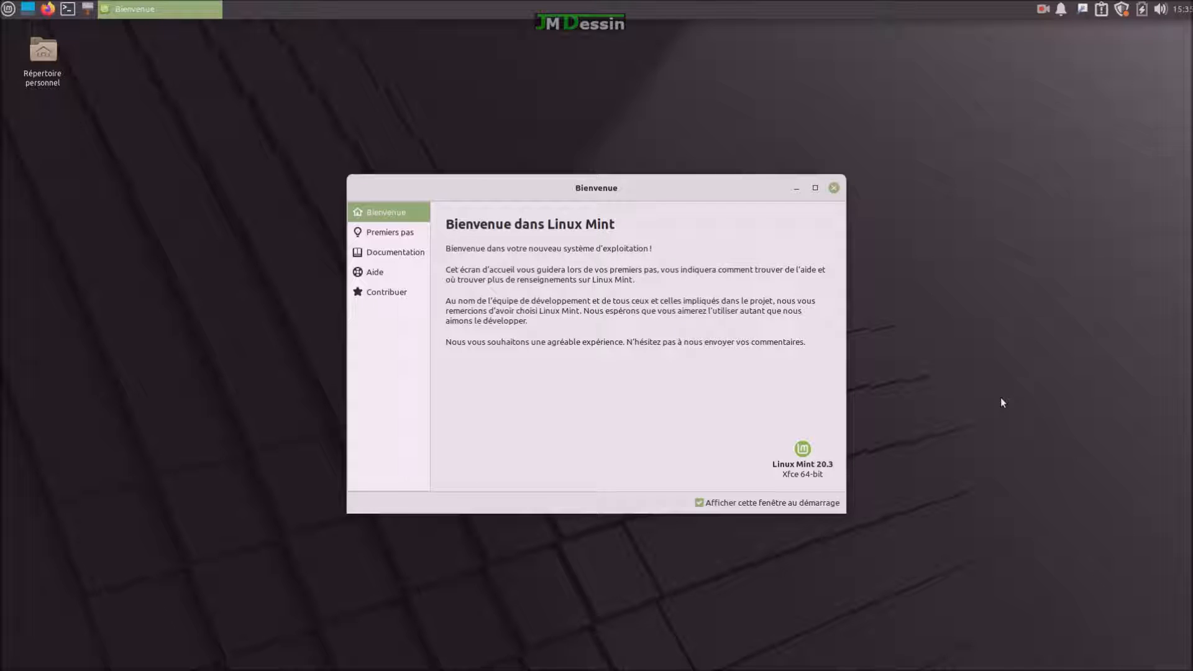
Apply the new version of the update manager, authenticating with the account password.
{"action": "left_click", "coordinate": [1124, 12]}
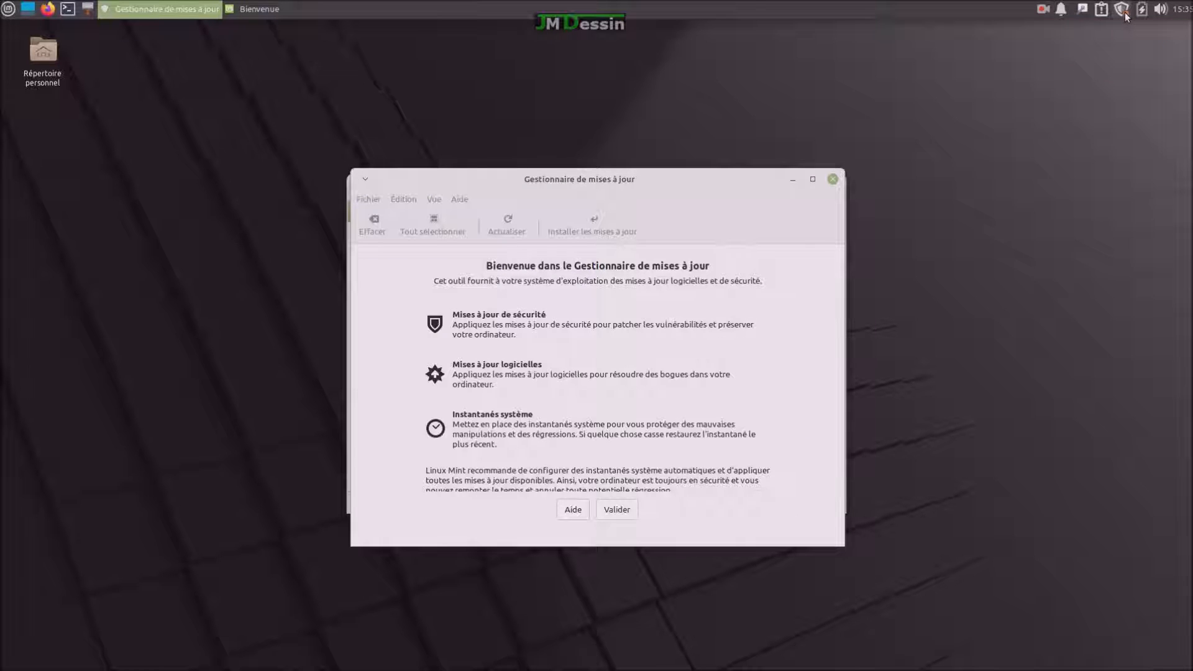
{"action": "left_click", "coordinate": [626, 510]}
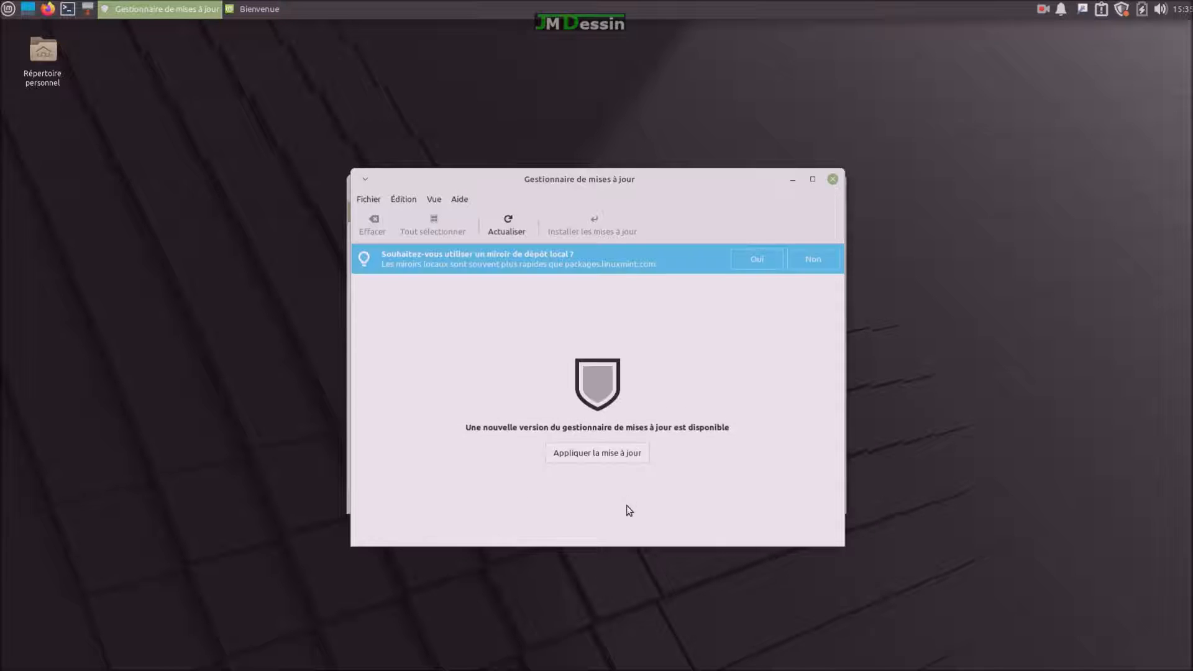
{"action": "left_click", "coordinate": [607, 456]}
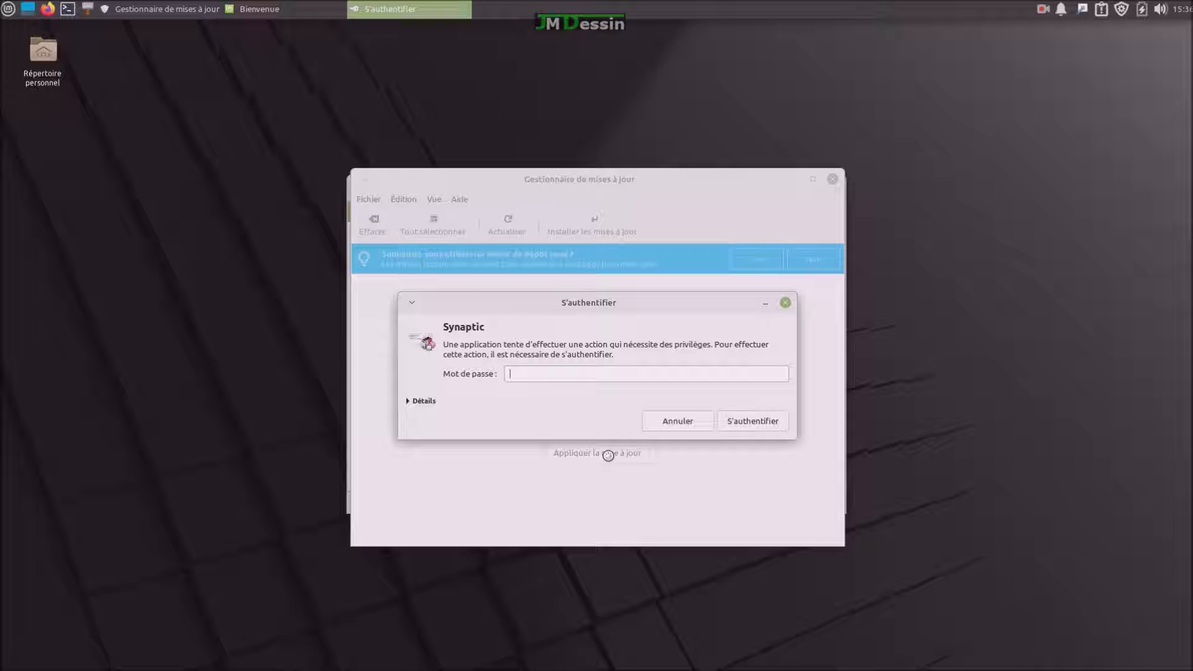
{"action": "type", "text": "***********"}
{"action": "key", "text": "Return"}
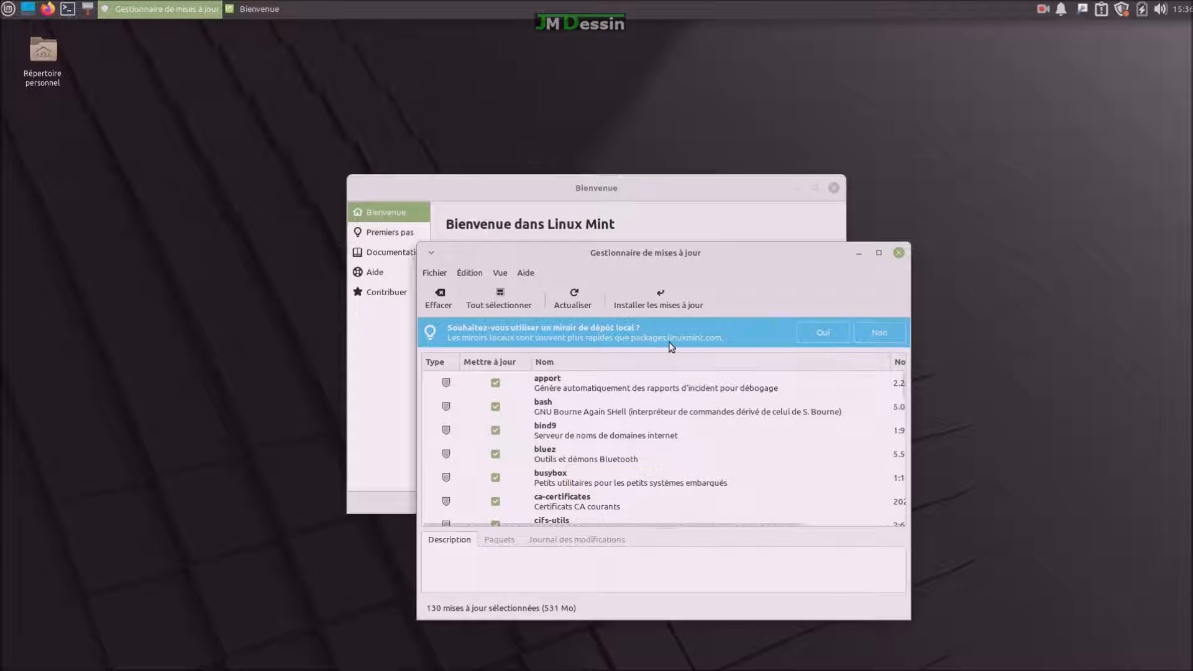
Install all selected system updates, accepting the additional packages and authenticating with the account password.
{"action": "left_click", "coordinate": [672, 308]}
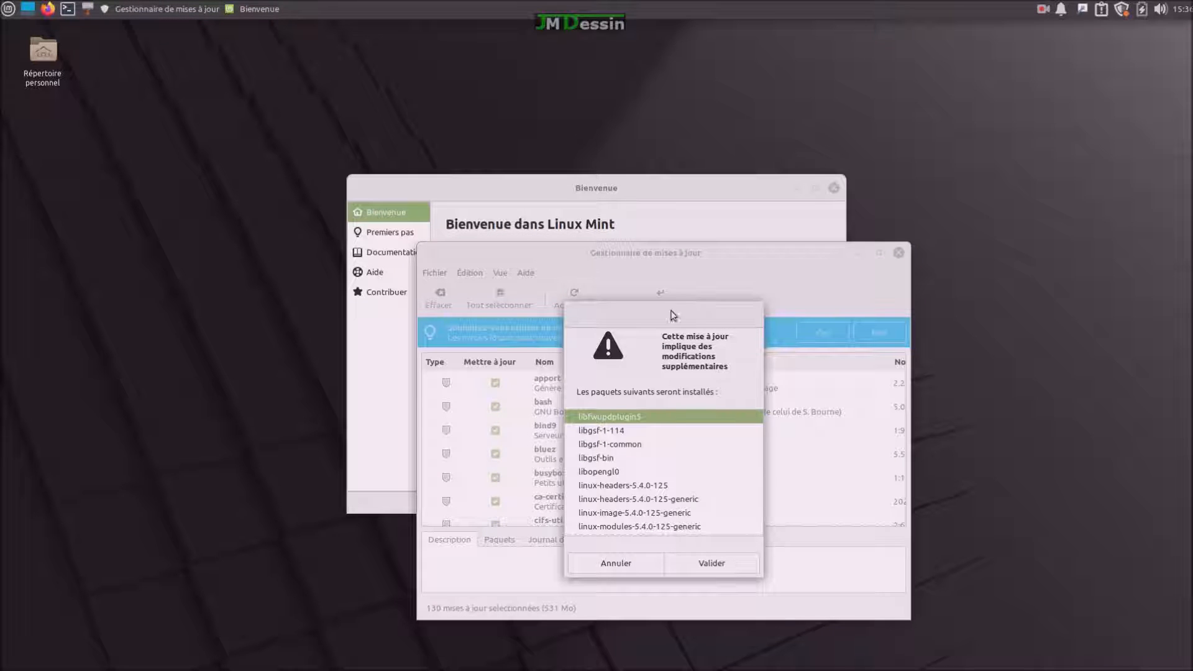
{"action": "left_click", "coordinate": [719, 570]}
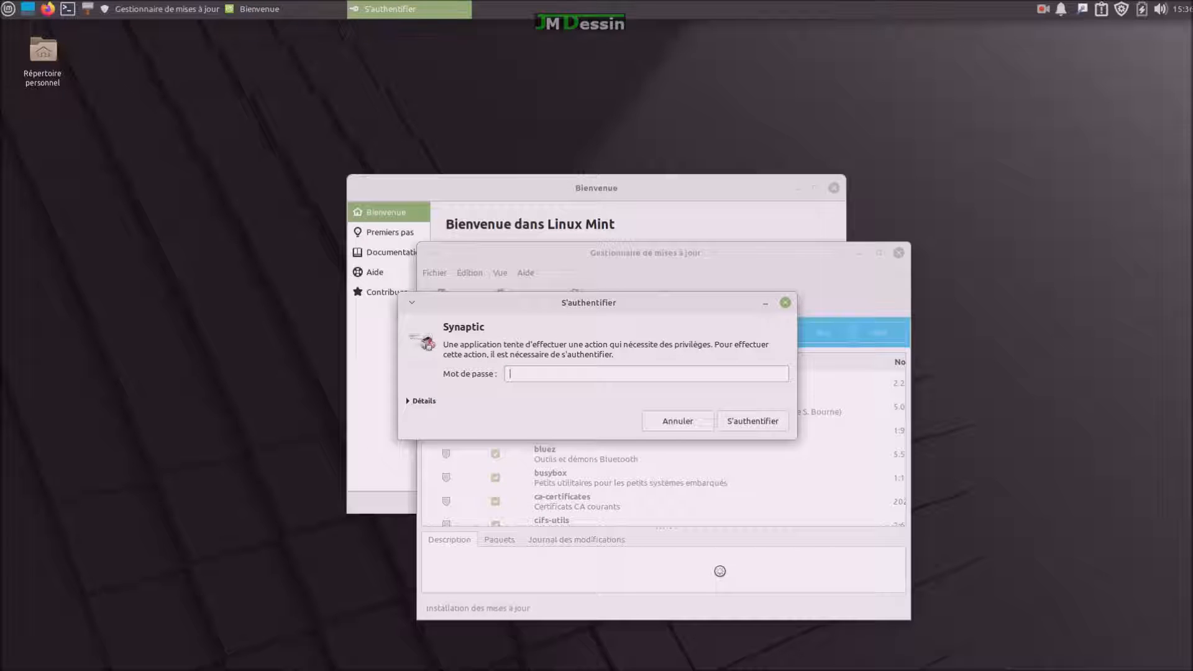
{"action": "type", "text": "••••••••••••••"}
{"action": "key", "text": "Return"}
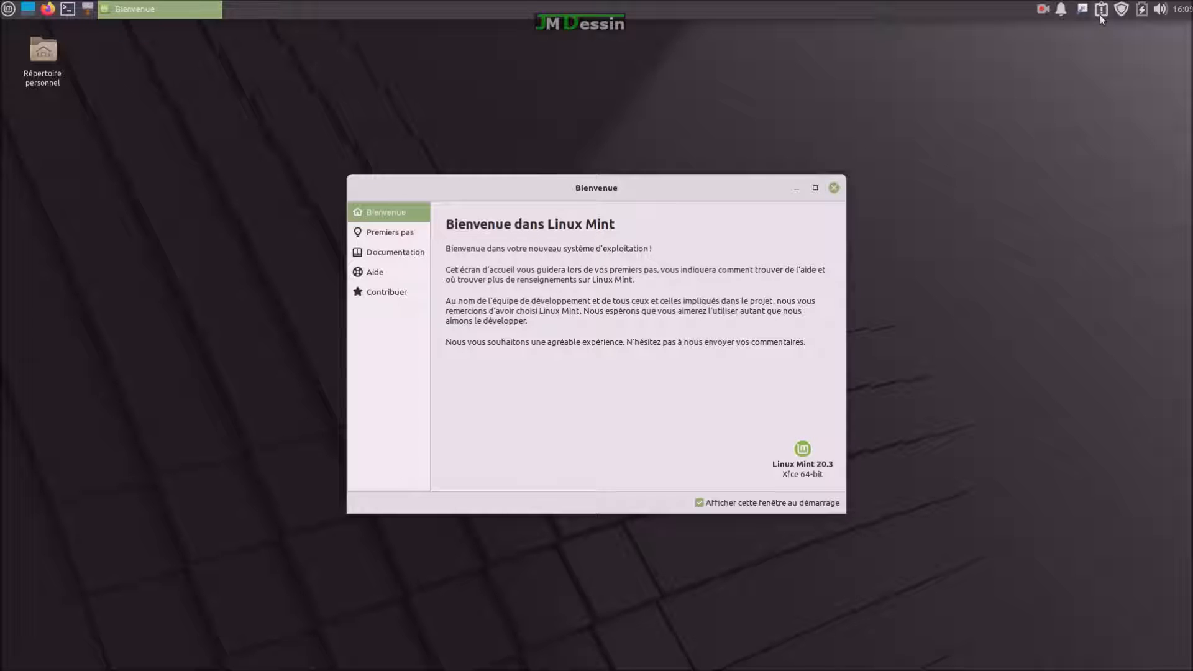
Open the system reports, centre their window and launch Timeshift from the restore utility report, authenticating with the account password.
{"action": "mouse_move", "coordinate": [1100, 15]}
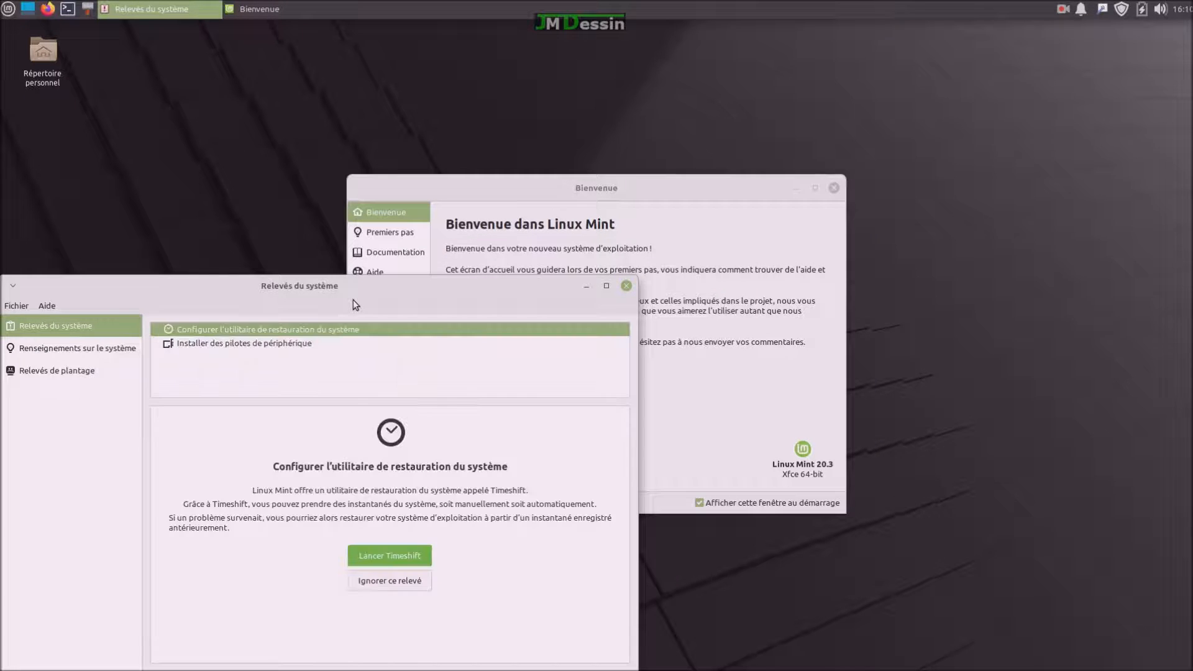
{"action": "left_click_drag", "start_coordinate": [352, 299], "coordinate": [621, 168]}
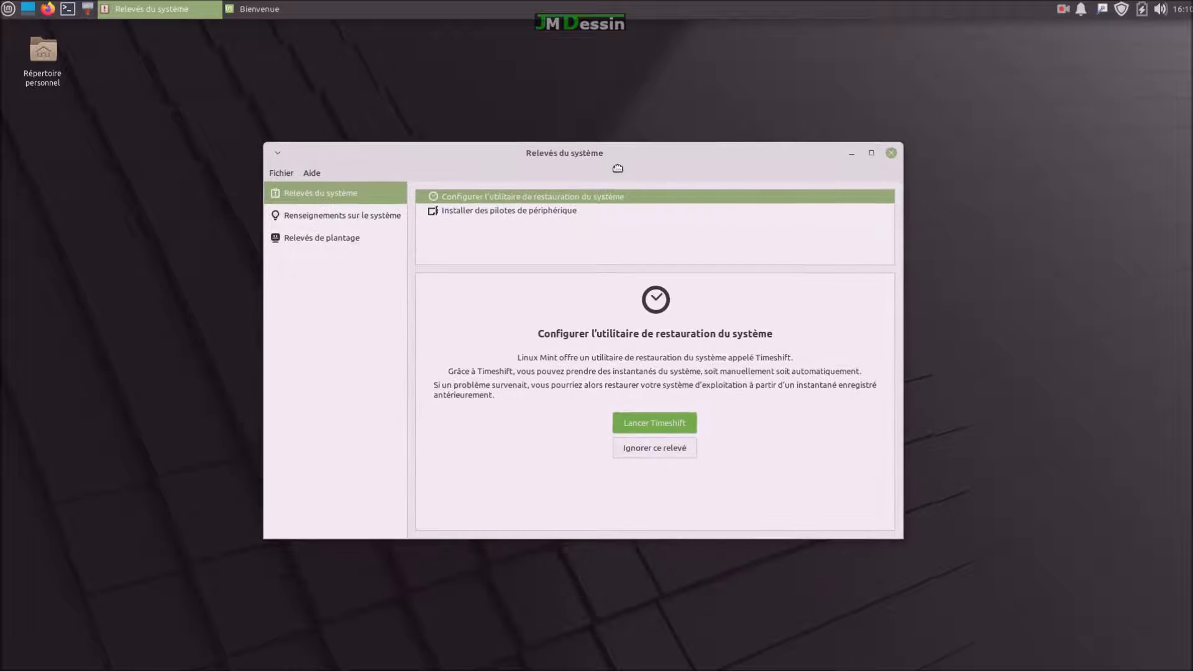
{"action": "left_click", "coordinate": [687, 420]}
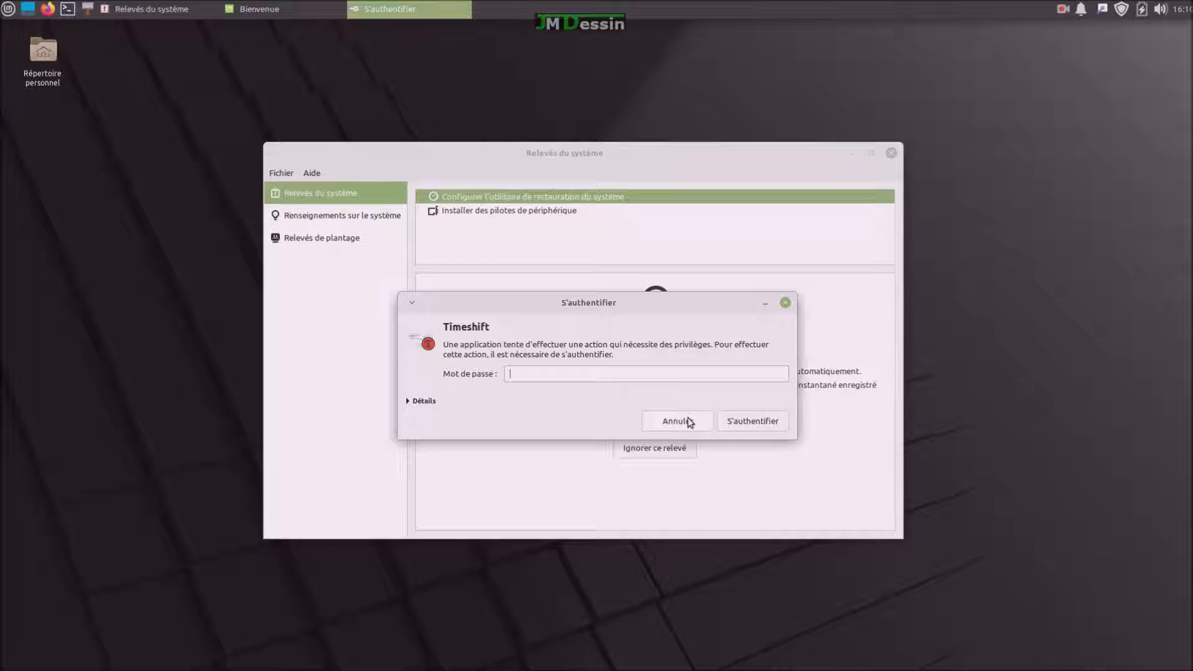
{"action": "type", "text": "**************"}
{"action": "key", "text": "Return"}
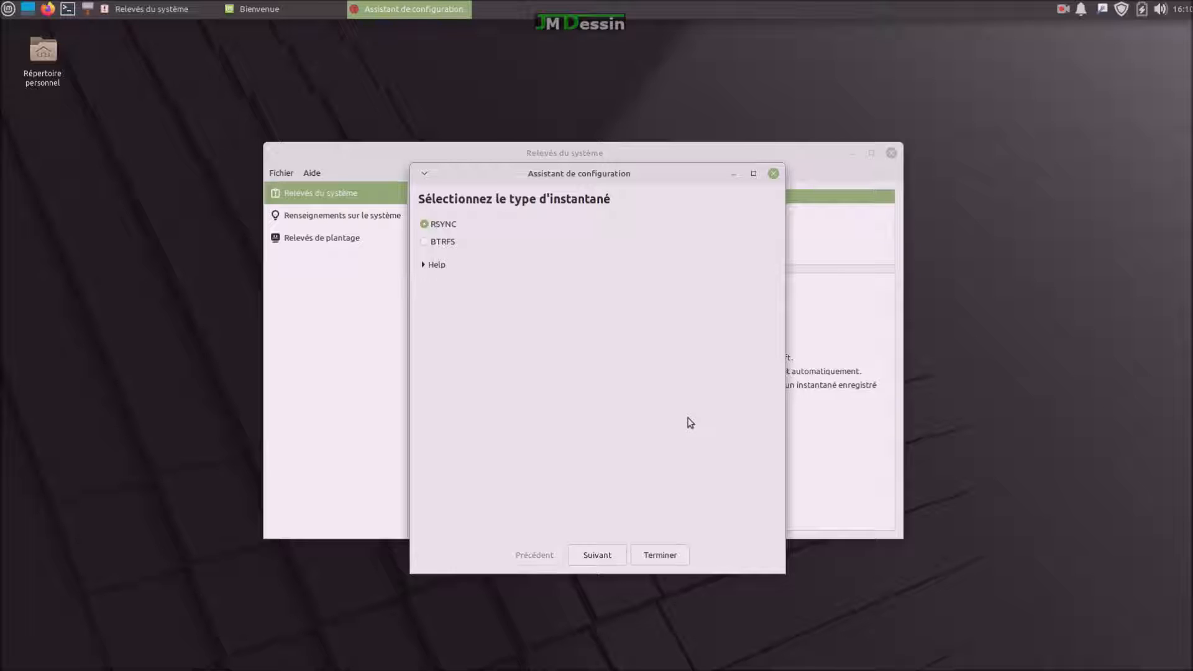
Set up Timeshift with RSYNC snapshots on sda2, keeping five daily snapshots and excluding all home folder files, and close it.
{"action": "left_click", "coordinate": [601, 552]}
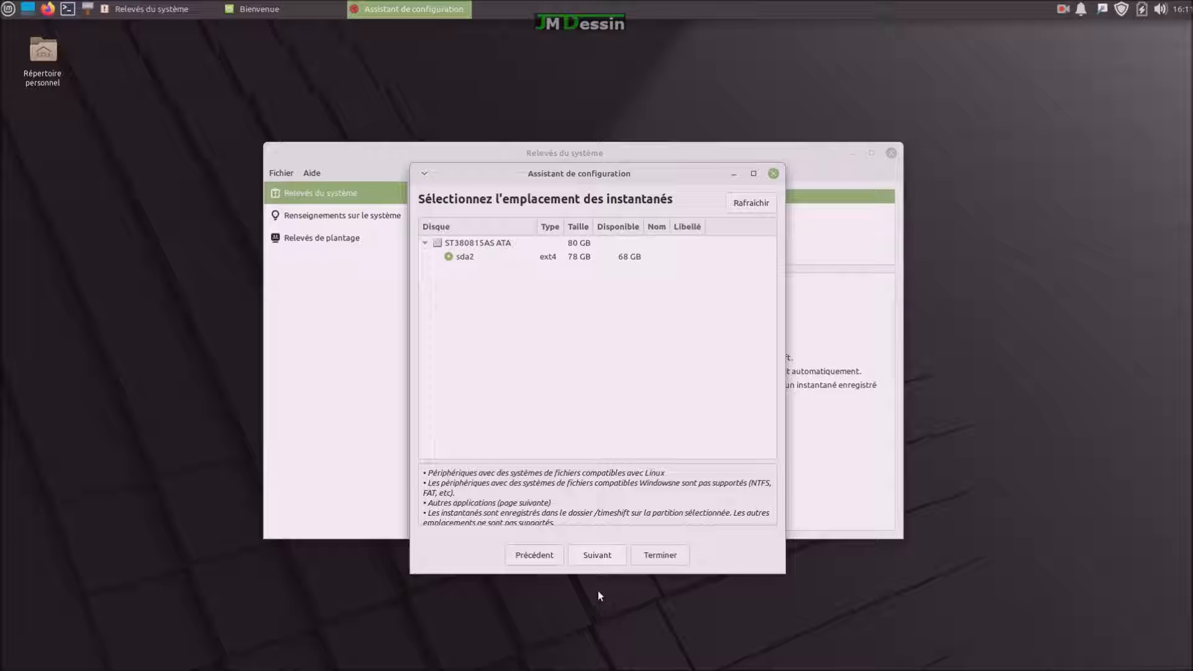
{"action": "left_click", "coordinate": [611, 554]}
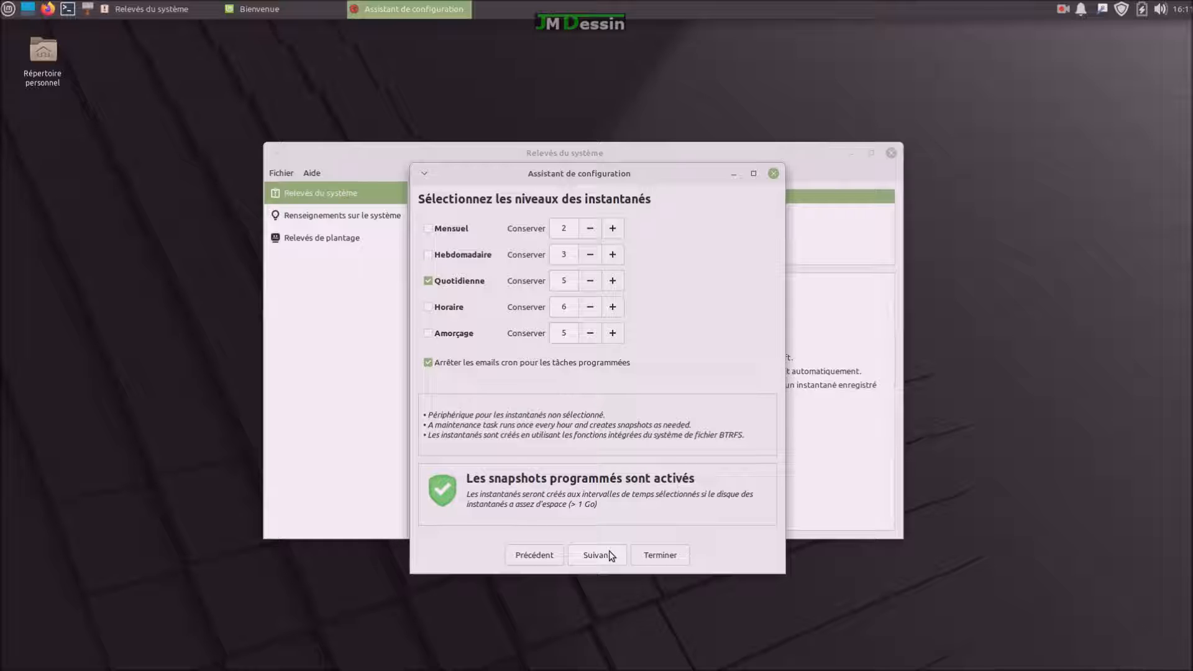
{"action": "left_click", "coordinate": [609, 551]}
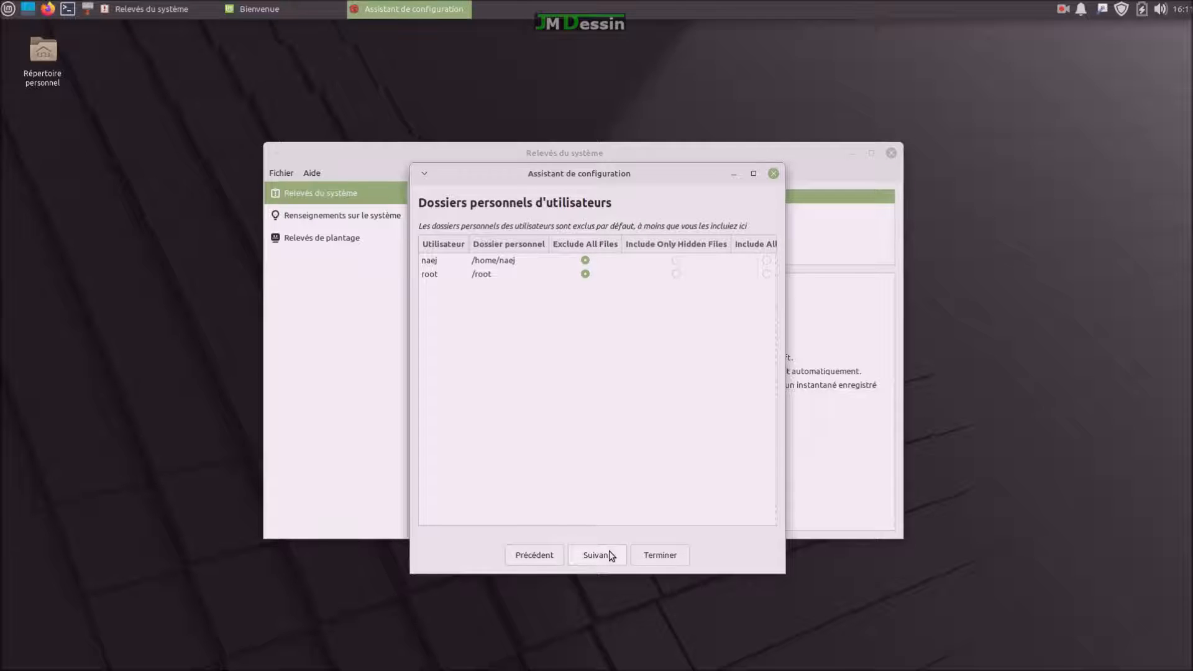
{"action": "left_click", "coordinate": [609, 552]}
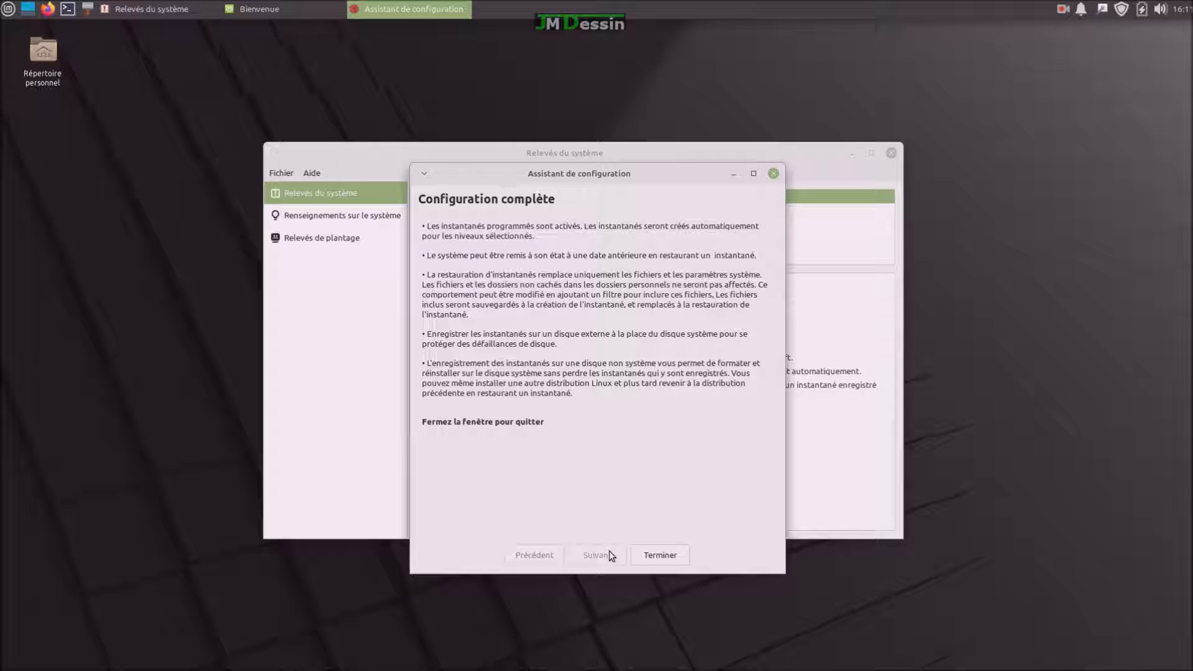
{"action": "left_click", "coordinate": [682, 557]}
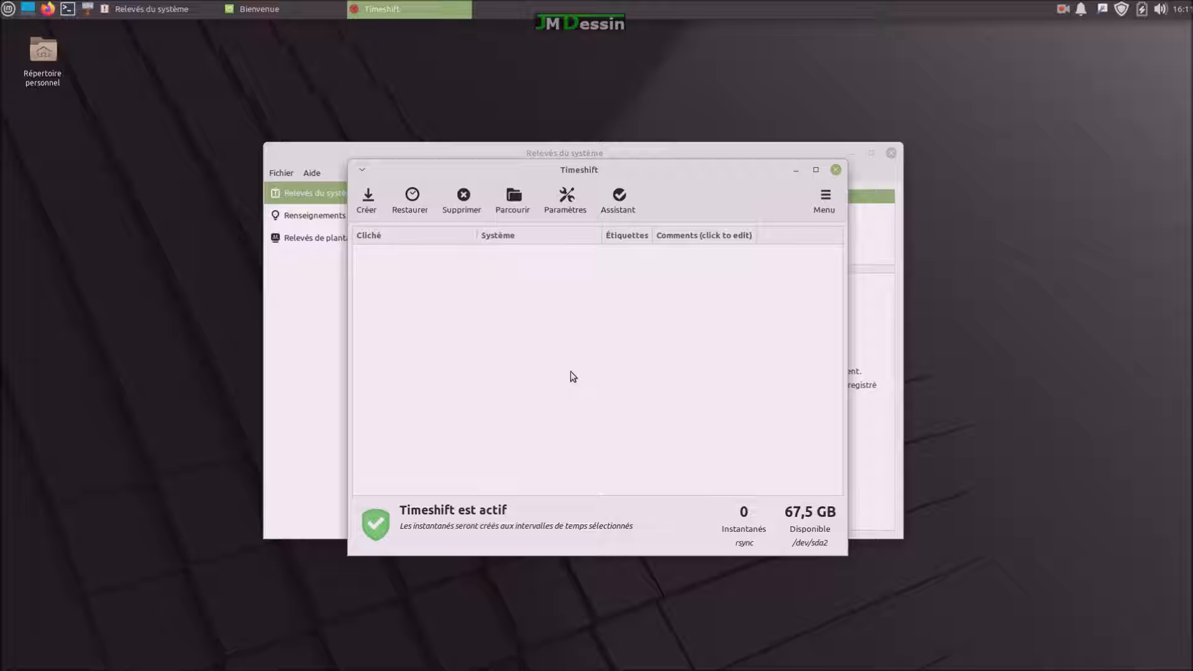
{"action": "left_click", "coordinate": [835, 170]}
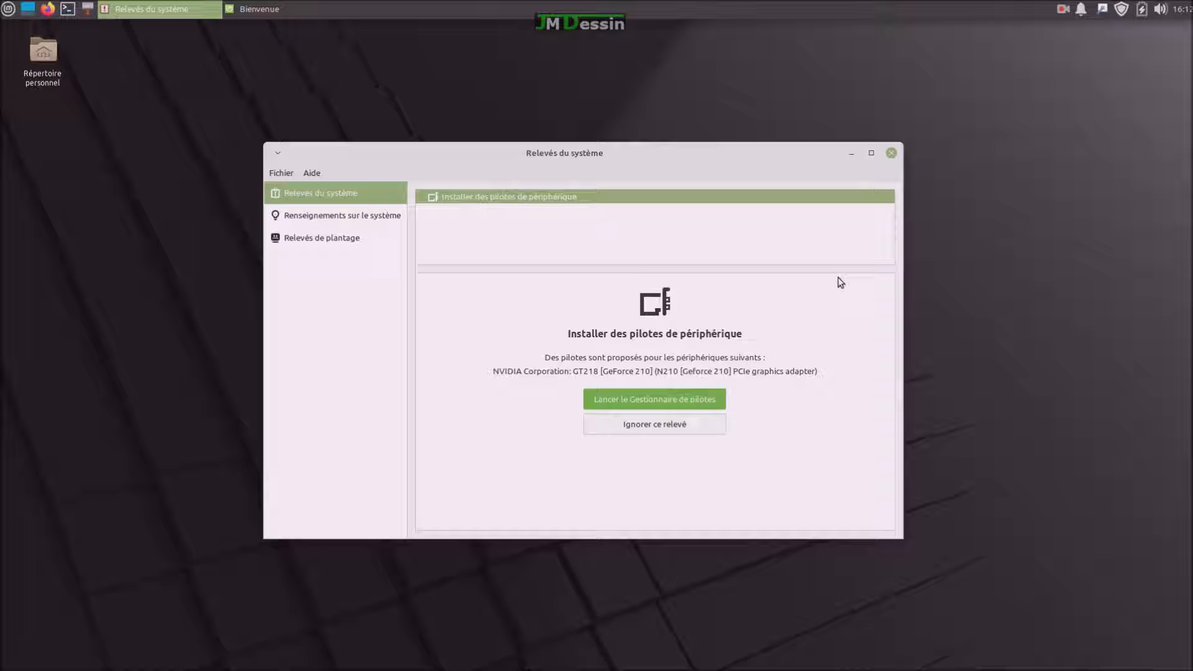
Launch the driver manager, authenticating with the account password, and apply the recommended nvidia-340 driver for the graphics card.
{"action": "left_click", "coordinate": [646, 397]}
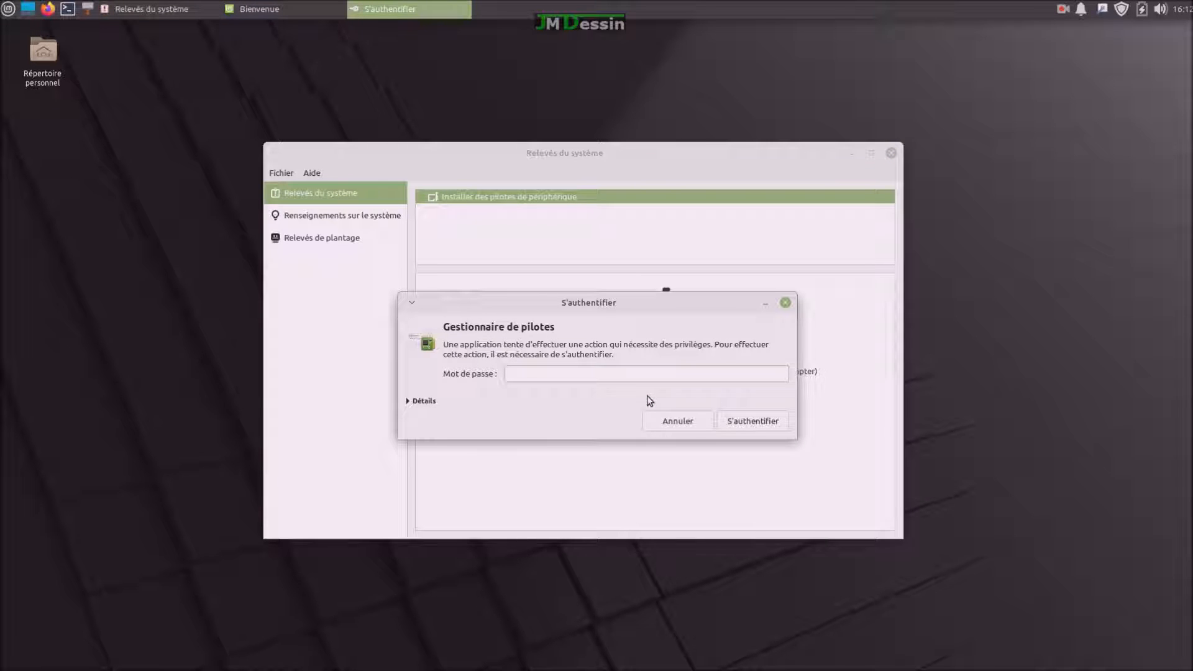
{"action": "type", "text": "••••"}
{"action": "key", "text": "Return"}
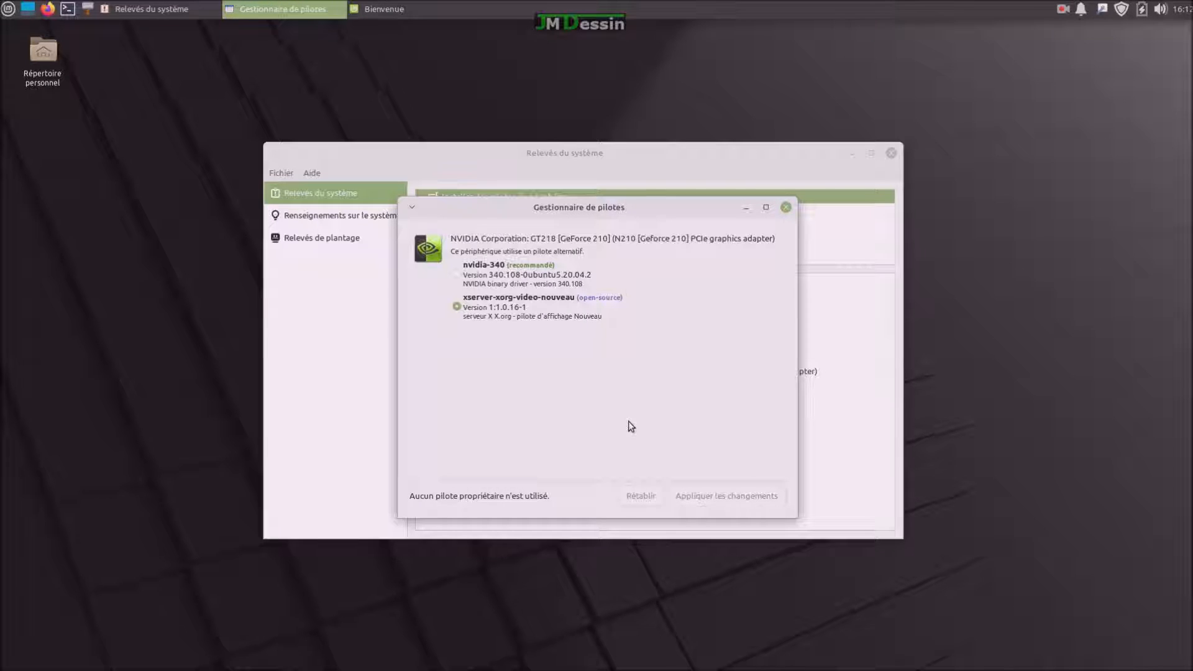
{"action": "left_click", "coordinate": [456, 275]}
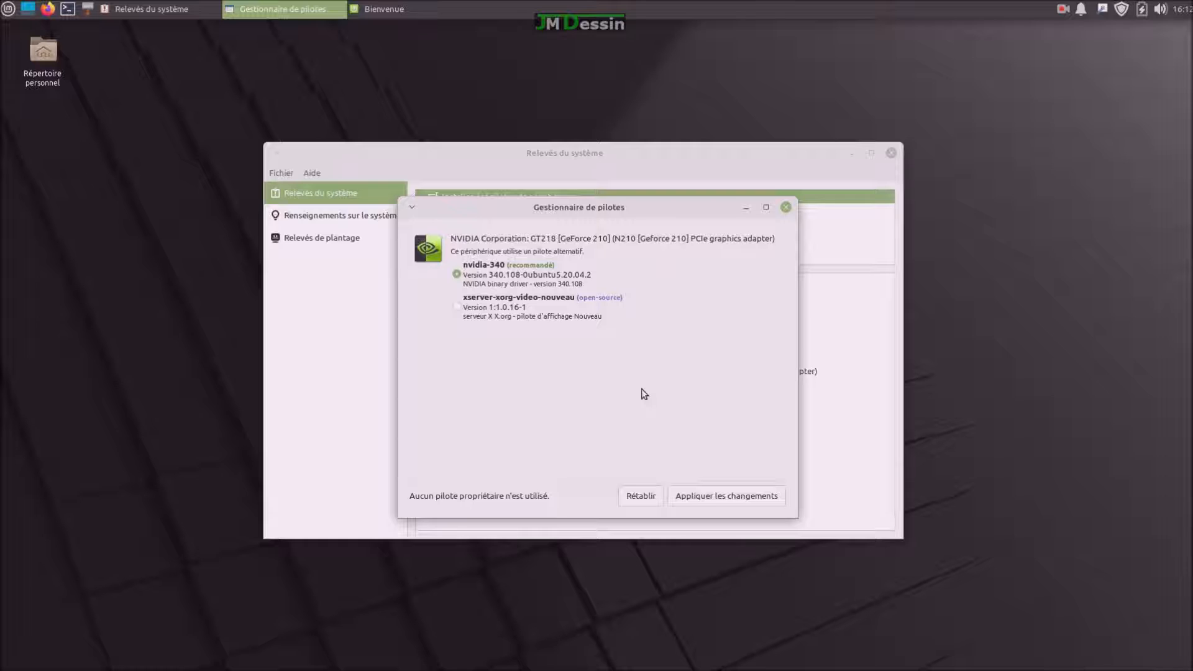
{"action": "left_click", "coordinate": [740, 502]}
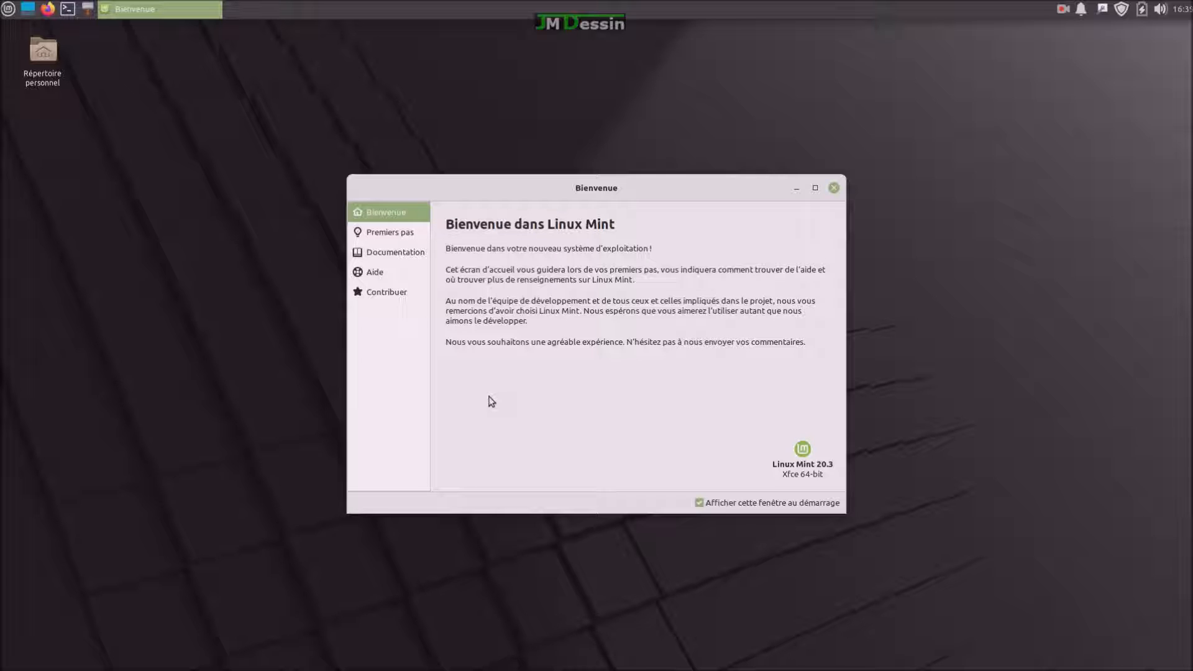
Look through the first-steps section of the welcome window, from the desktop colours down to the firewall entry.
{"action": "left_click", "coordinate": [390, 236]}
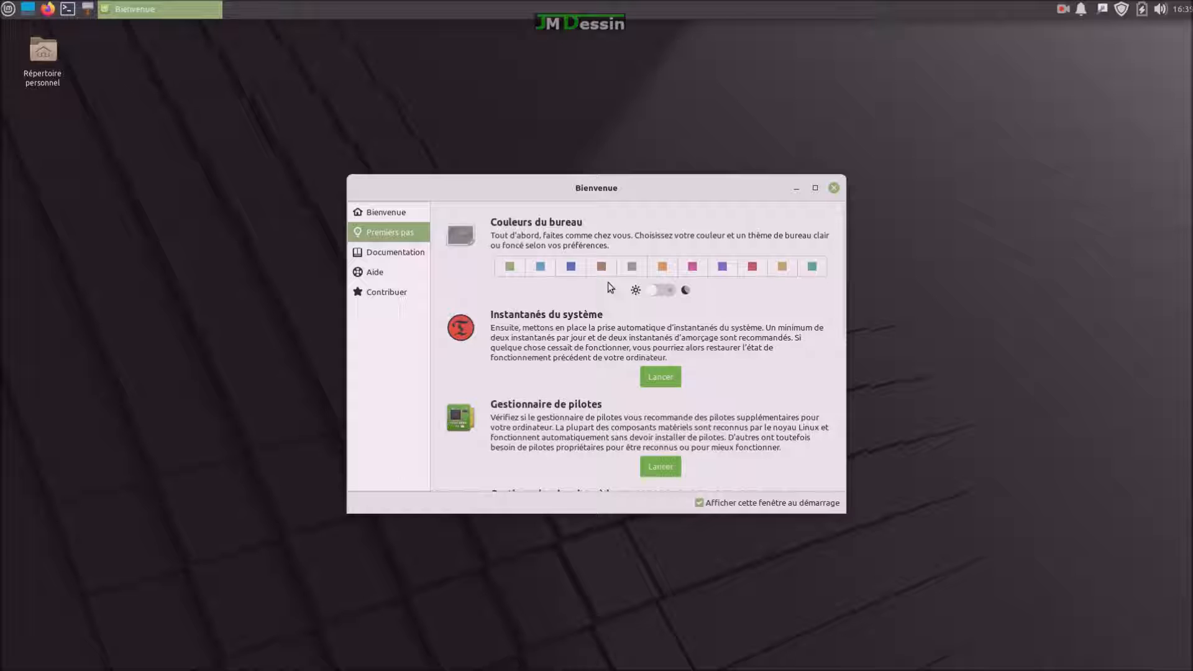
{"action": "scroll", "coordinate": [601, 366], "scroll_direction": "down", "scroll_amount": 1}
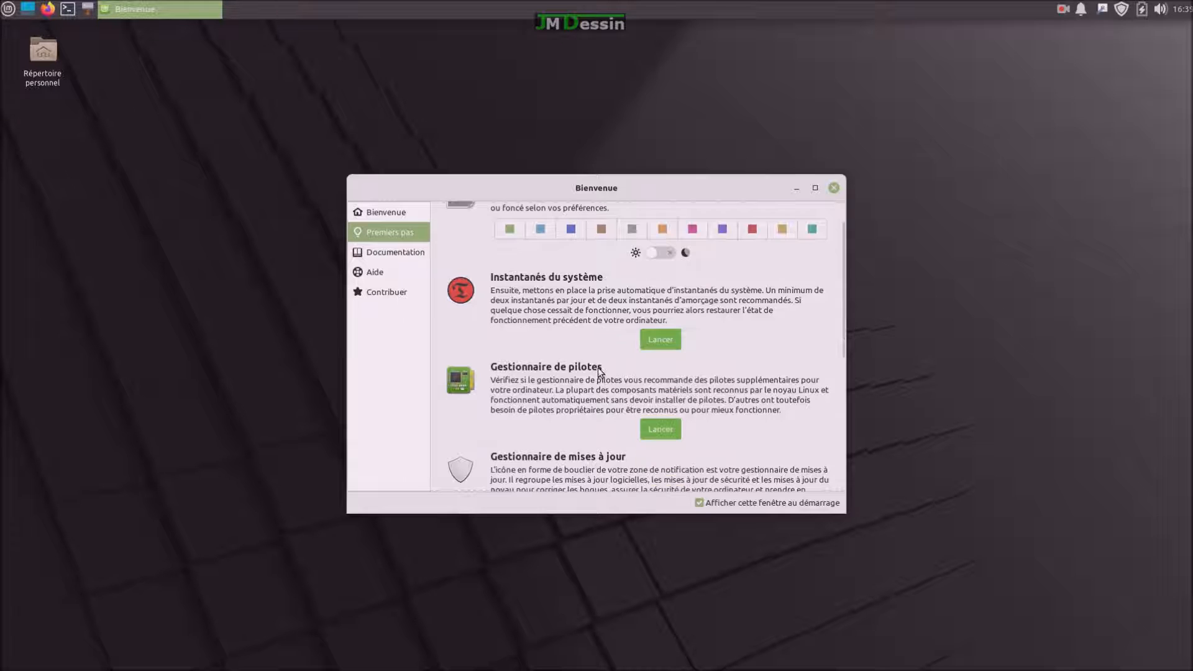
{"action": "scroll", "coordinate": [601, 385], "scroll_direction": "down", "scroll_amount": 1}
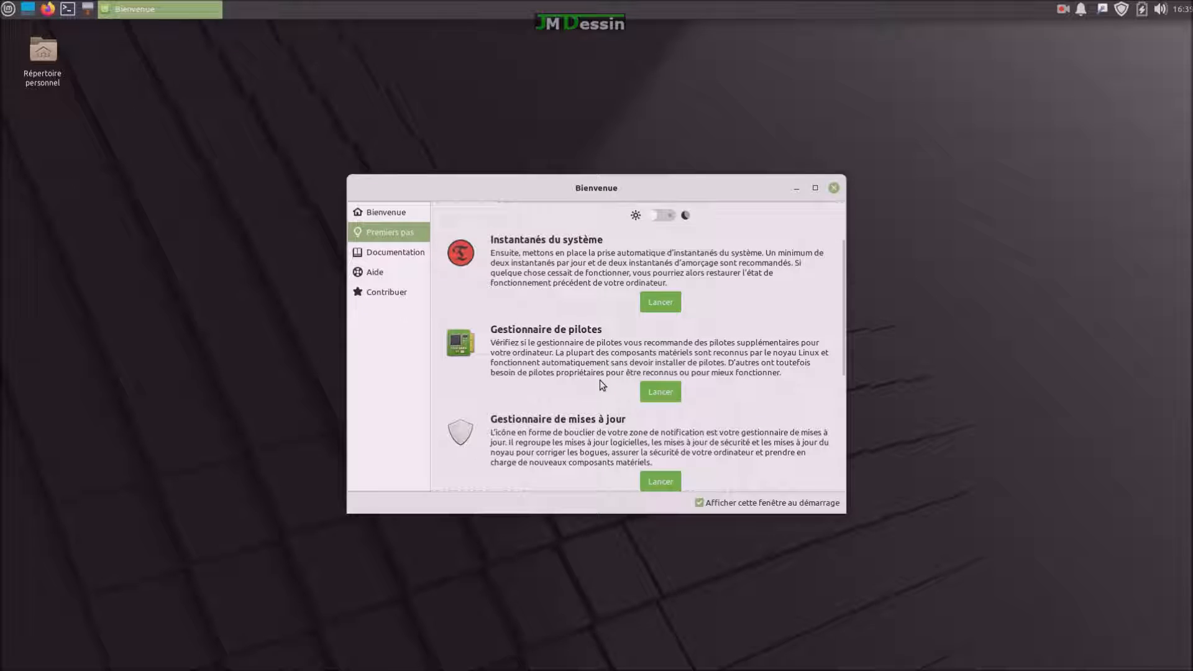
{"action": "scroll", "coordinate": [600, 381], "scroll_direction": "down", "scroll_amount": 2}
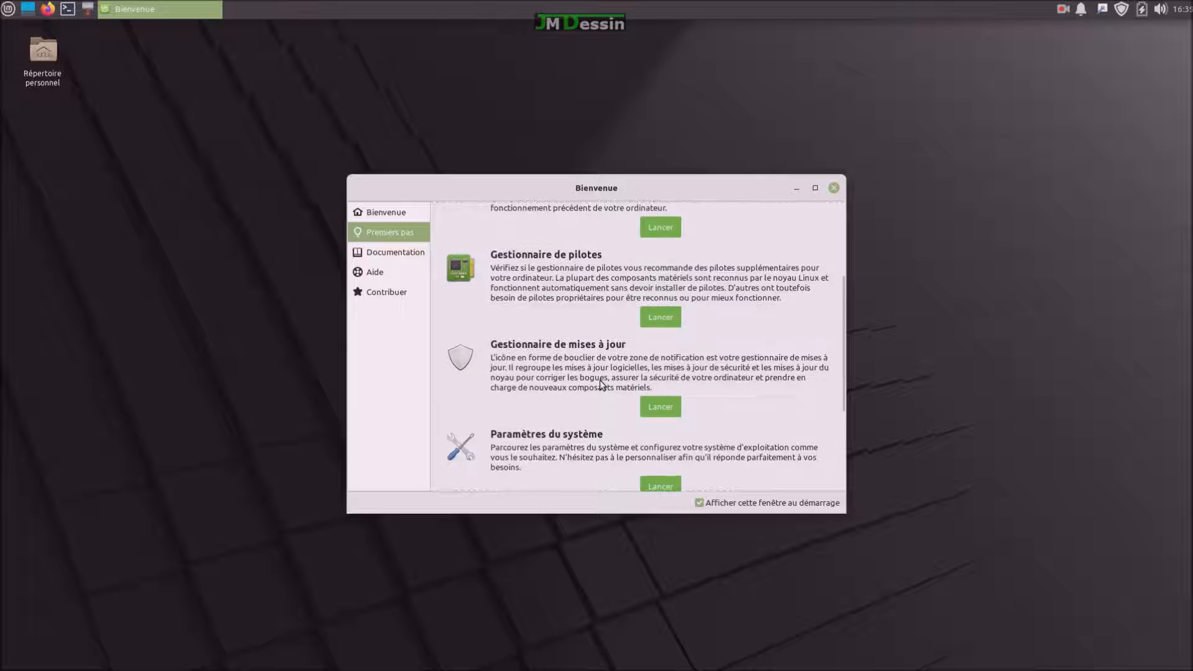
{"action": "scroll", "coordinate": [602, 385], "scroll_direction": "down", "scroll_amount": 2}
{"action": "scroll", "coordinate": [602, 386], "scroll_direction": "down", "scroll_amount": 2}
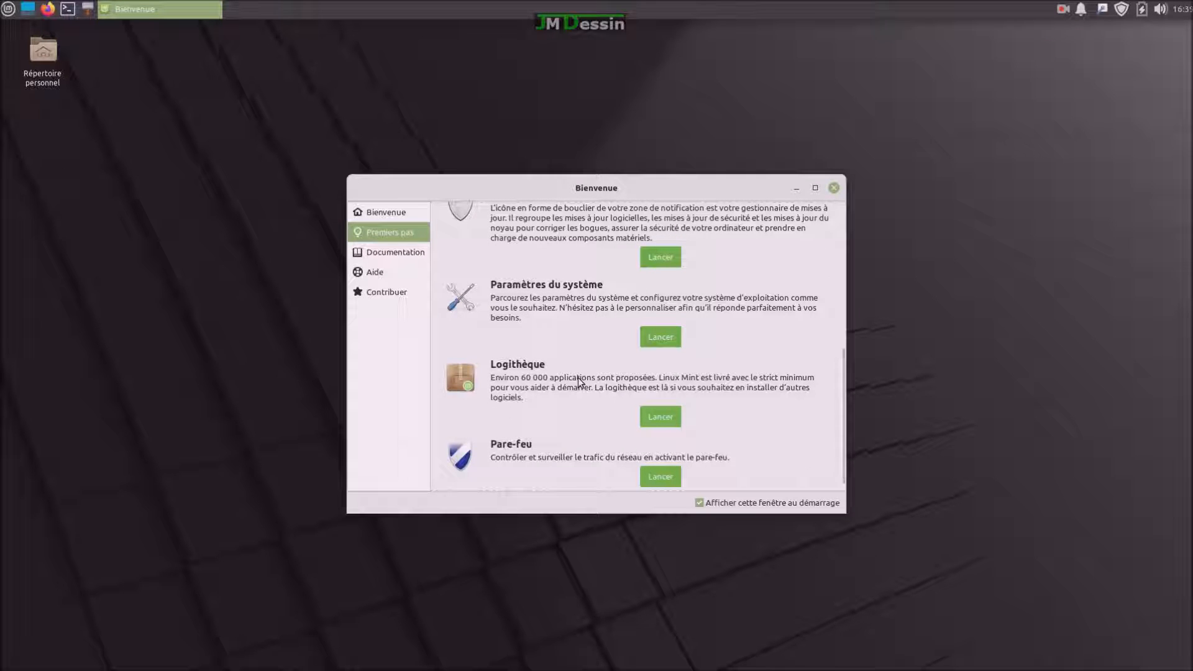
{"action": "scroll", "coordinate": [578, 377], "scroll_direction": "down", "scroll_amount": 1}
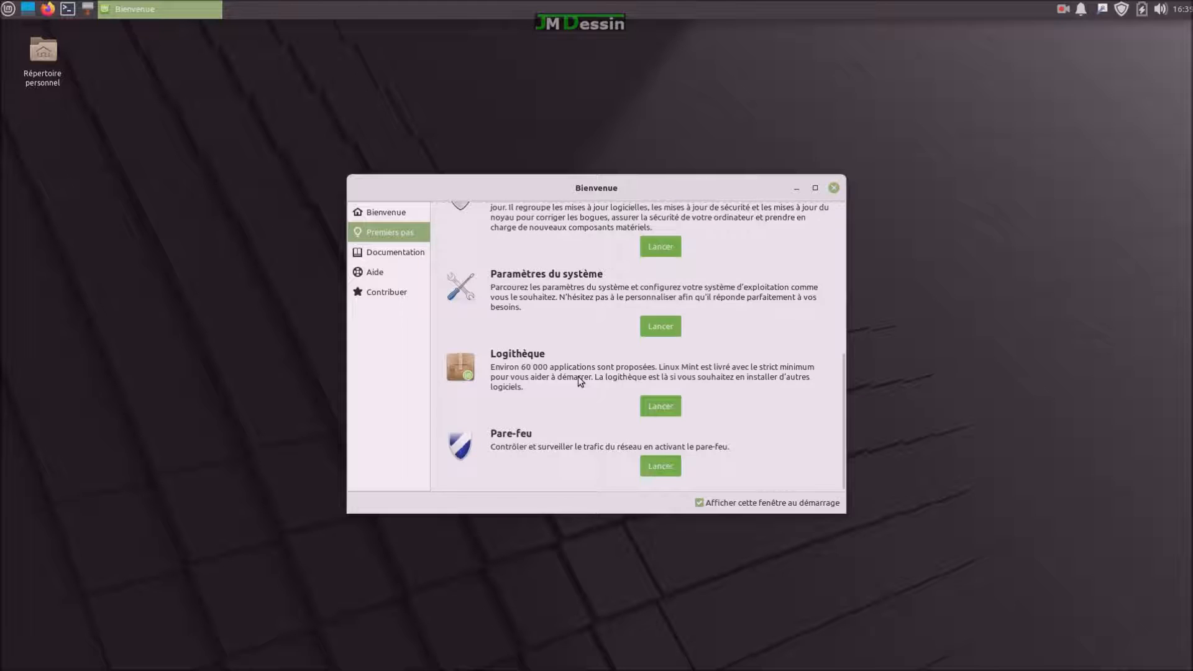
{"action": "scroll", "coordinate": [577, 375], "scroll_direction": "up", "scroll_amount": 1}
{"action": "scroll", "coordinate": [578, 375], "scroll_direction": "down", "scroll_amount": 1}
Launch the firewall configuration, authenticate with the account password, enable the firewall for the Domestique profile and close its window.
{"action": "left_click", "coordinate": [657, 466]}
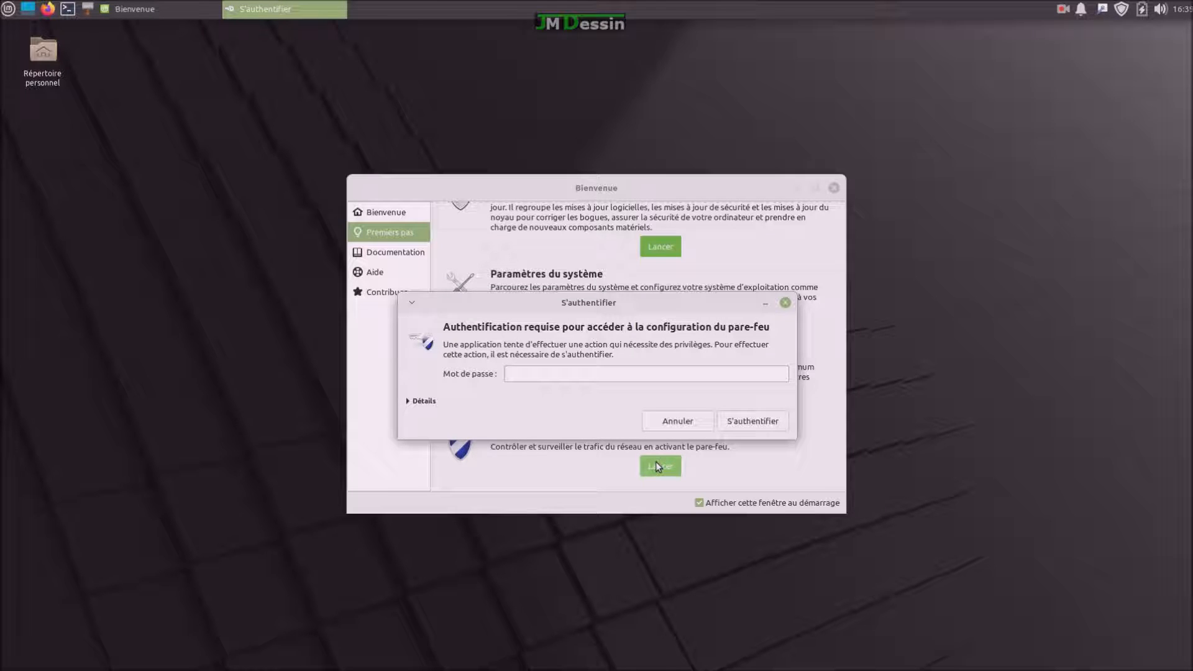
{"action": "type", "text": "•••••••••••••"}
{"action": "key", "text": "Return"}
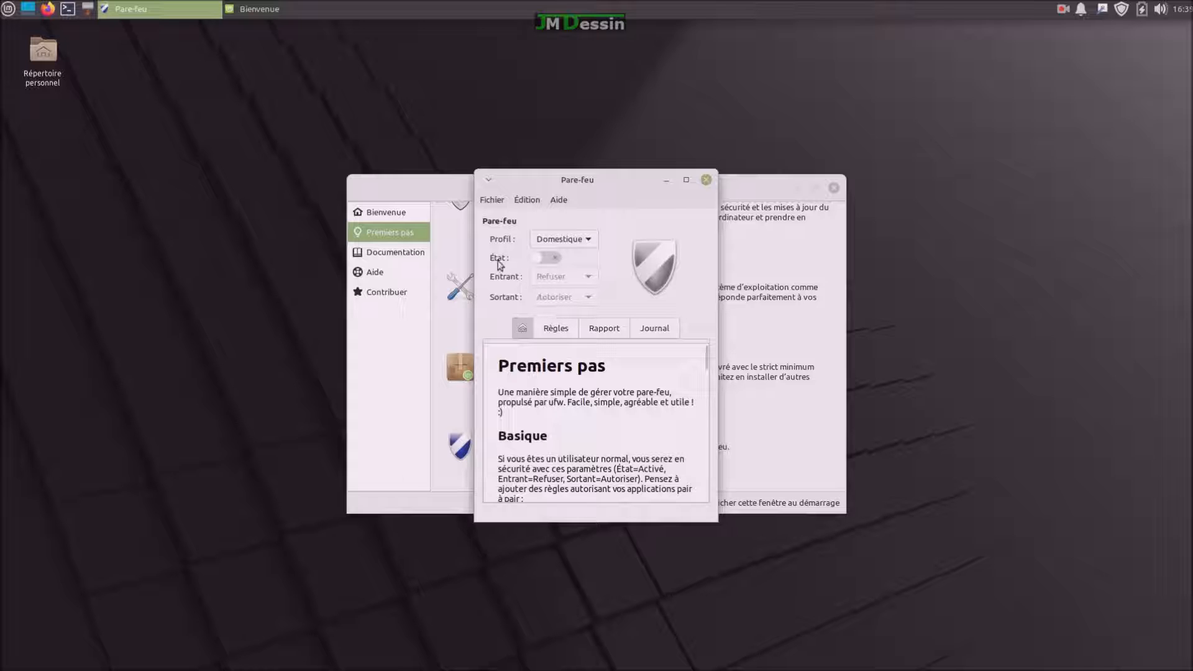
{"action": "left_click", "coordinate": [555, 258]}
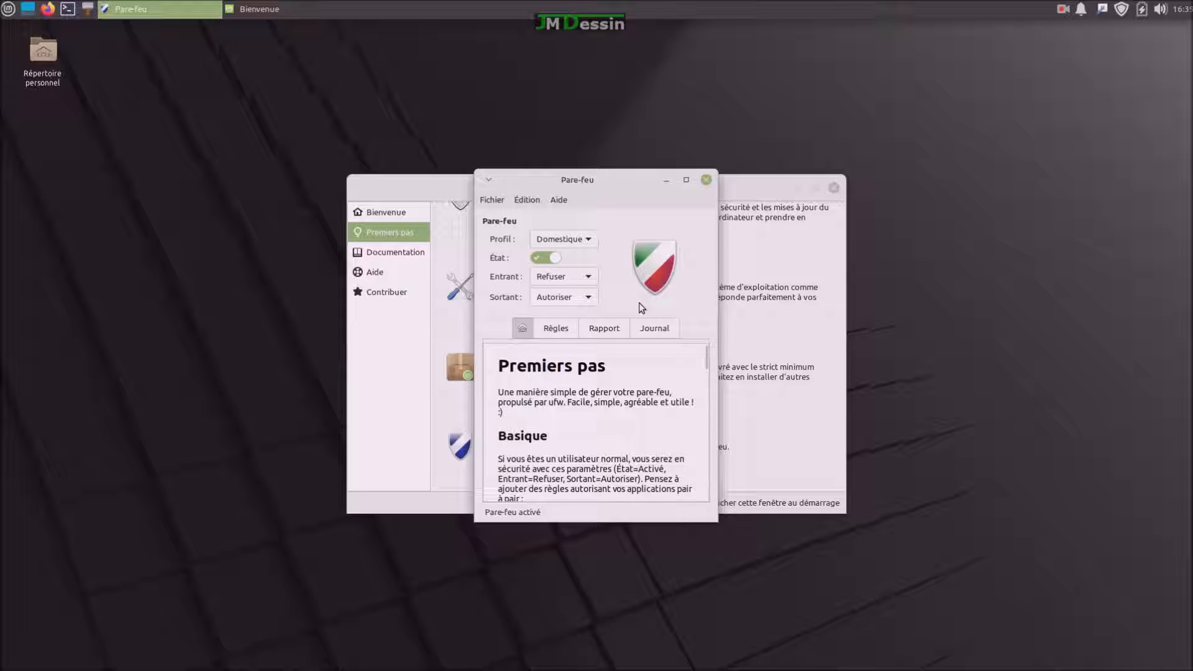
{"action": "left_click", "coordinate": [705, 180]}
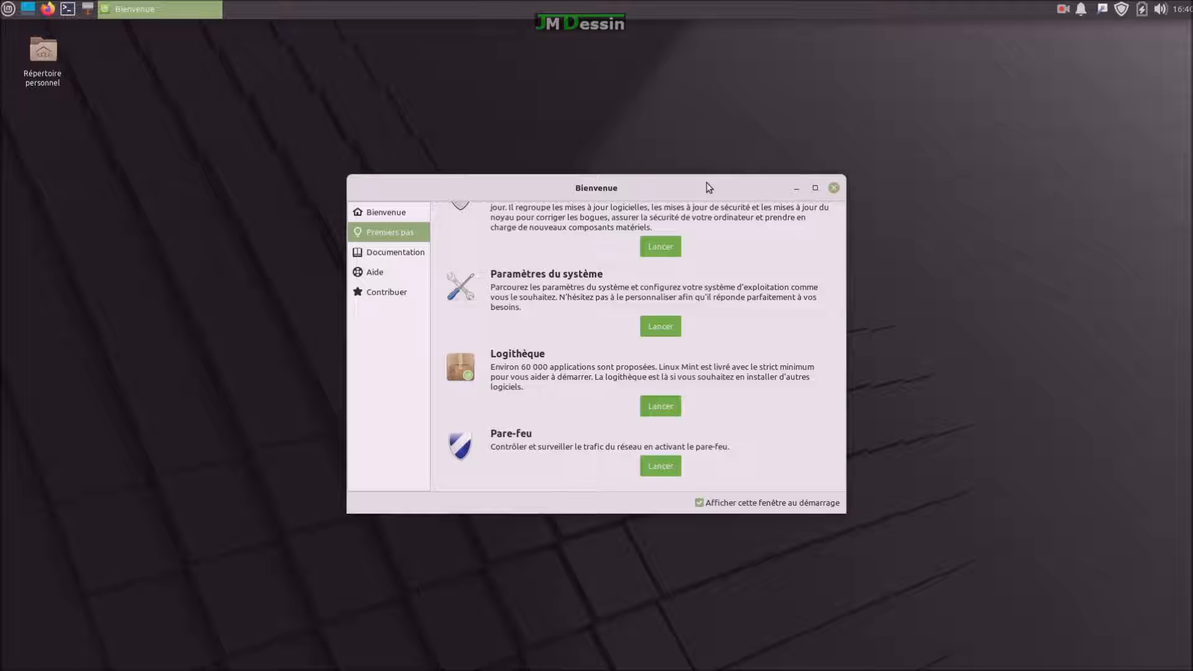
Stop the welcome window from showing at startup and close it.
{"action": "scroll", "coordinate": [572, 348], "scroll_direction": "up", "scroll_amount": 1}
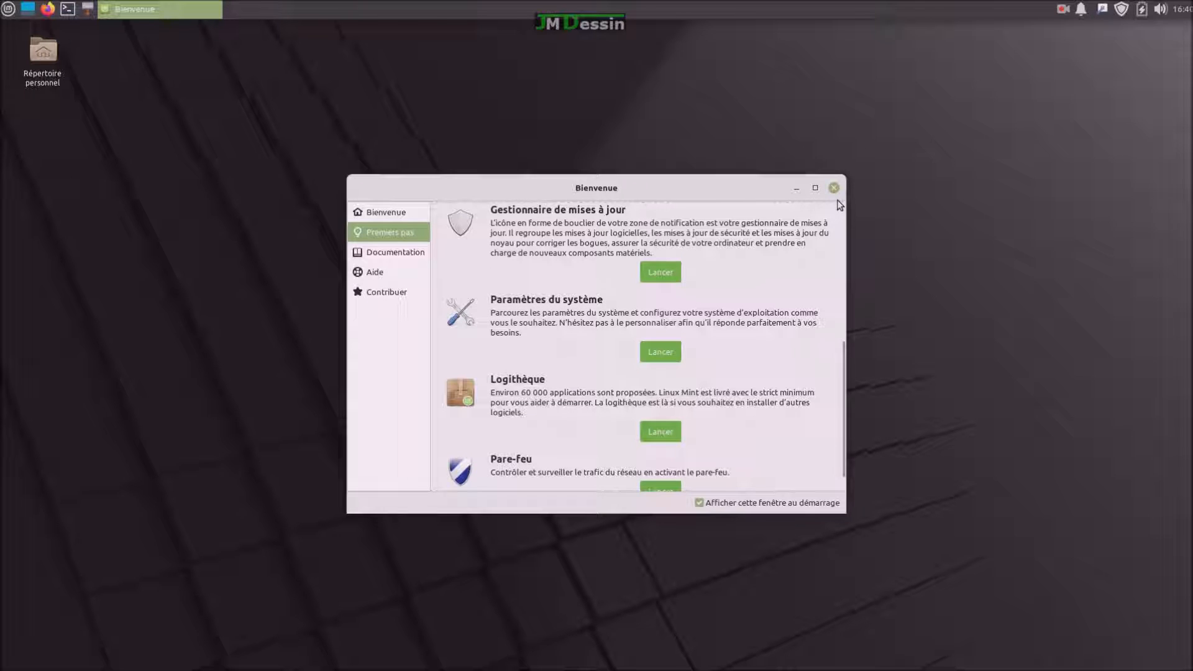
{"action": "left_click", "coordinate": [701, 504]}
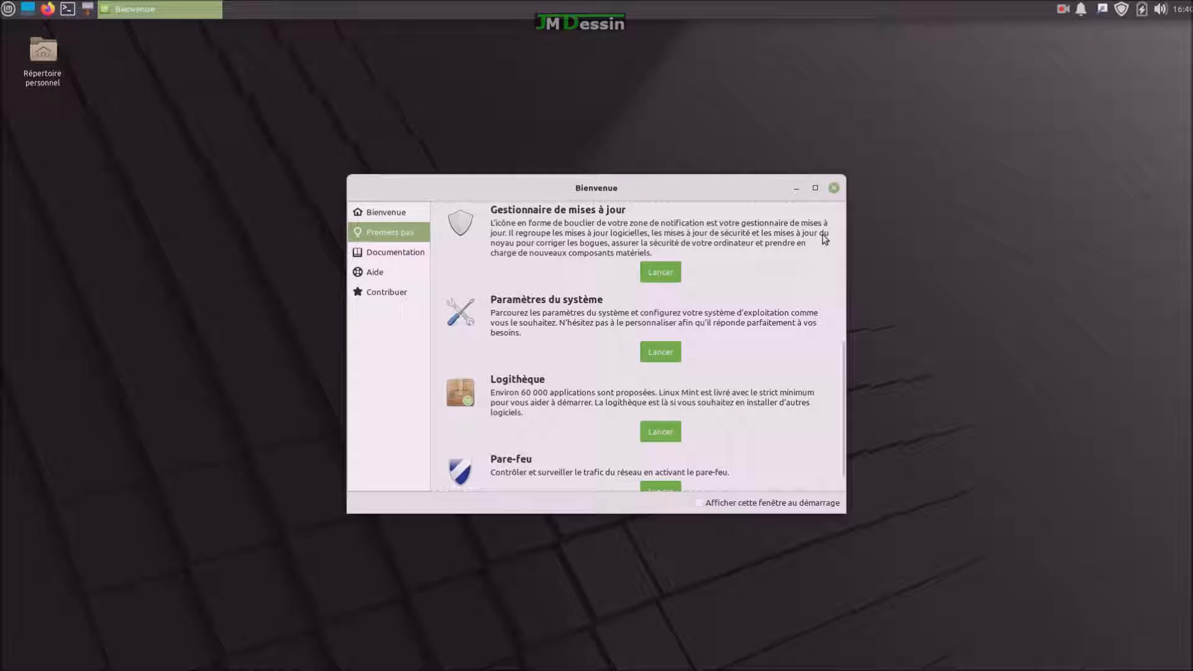
{"action": "left_click", "coordinate": [834, 188]}
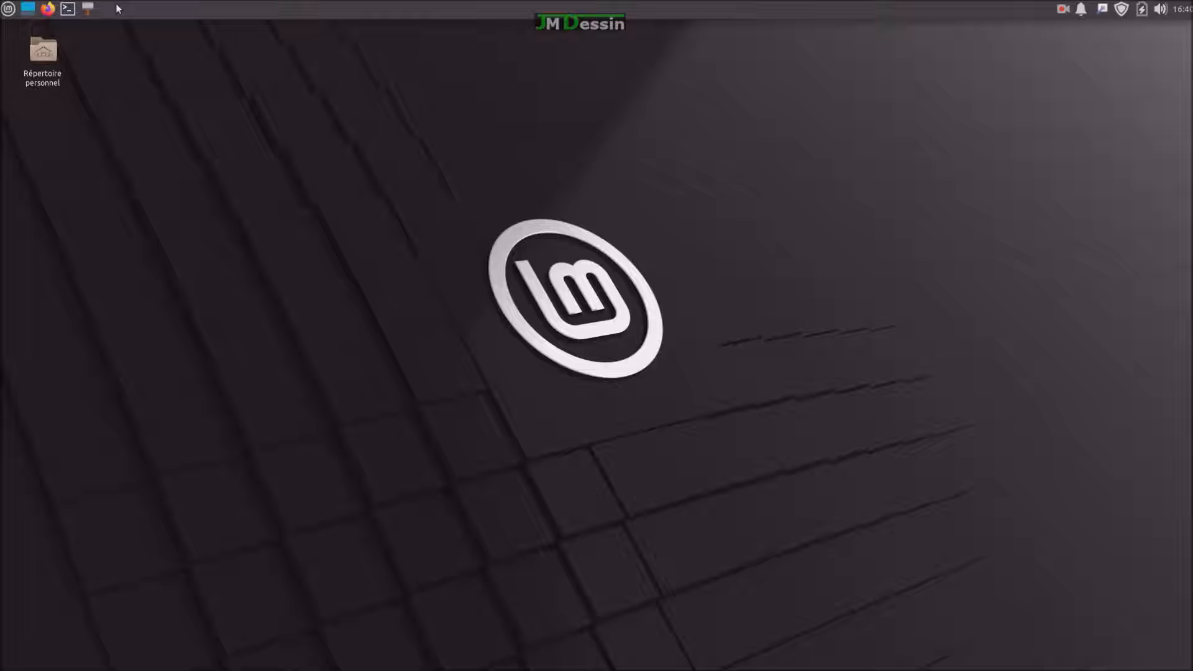
Move the Firefox launcher on the desktop panel to the end of the launchers, after the file manager.
{"action": "right_click", "coordinate": [50, 10]}
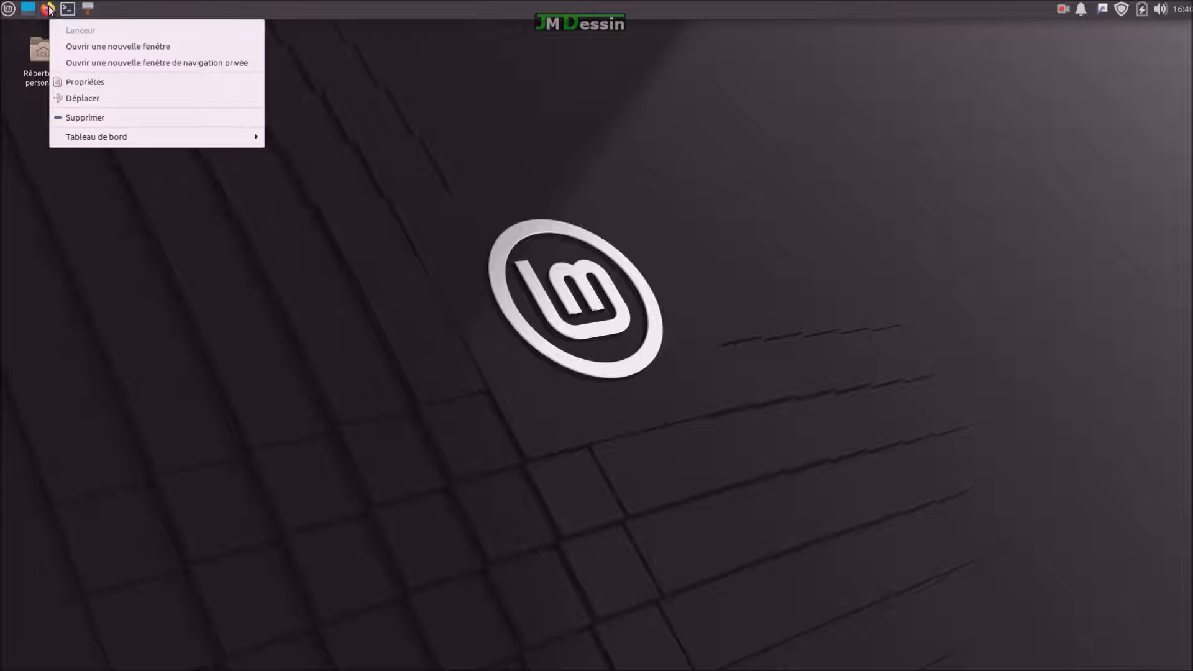
{"action": "right_click", "coordinate": [50, 10]}
{"action": "right_click", "coordinate": [50, 10]}
{"action": "left_click", "coordinate": [85, 98]}
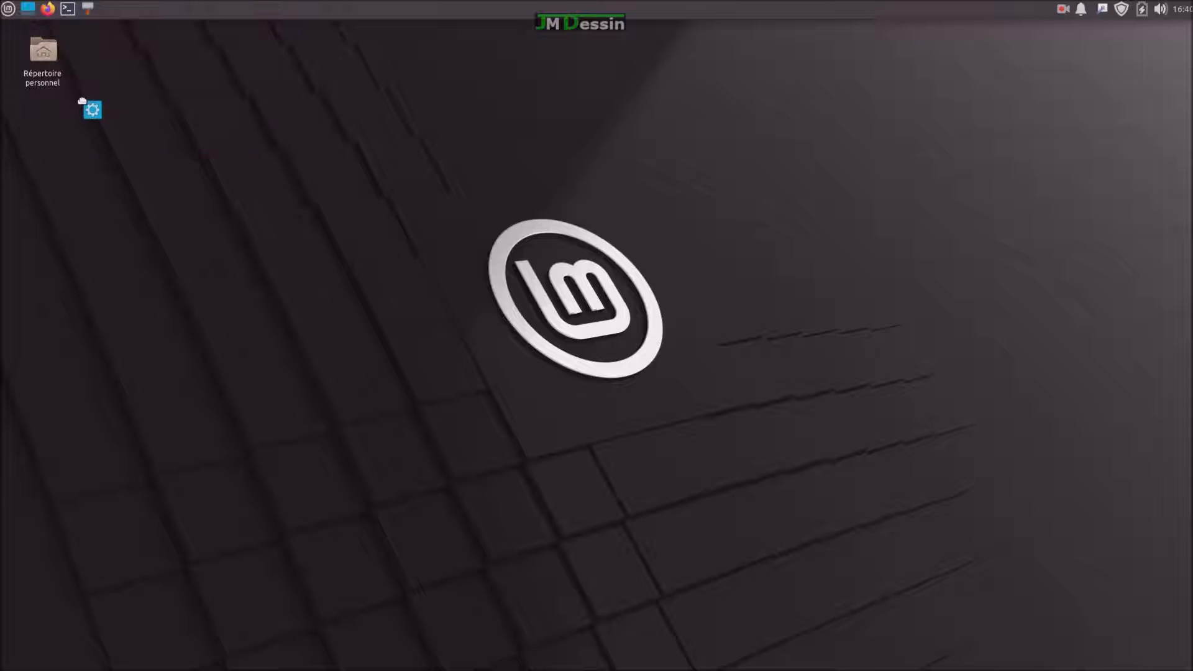
{"action": "left_click", "coordinate": [99, 12]}
Add a Timeshift launcher from the full application list to the desktop panel and move it between the terminal and file manager launchers.
{"action": "left_click", "coordinate": [9, 9]}
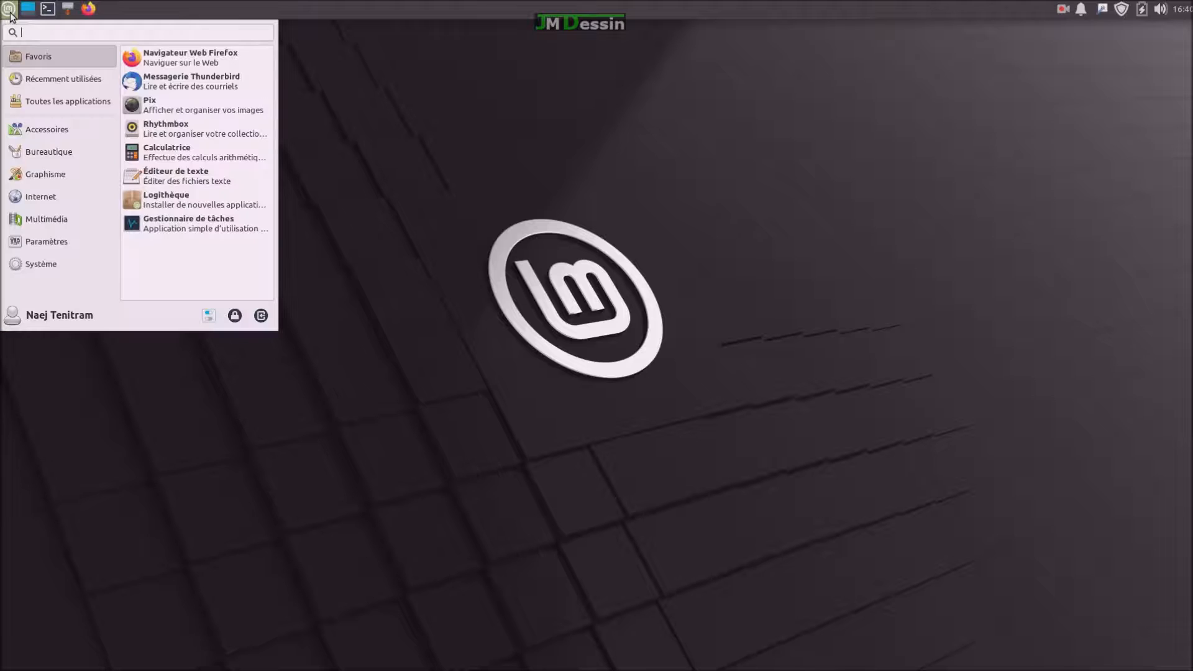
{"action": "left_click", "coordinate": [54, 168]}
{"action": "left_click", "coordinate": [73, 107]}
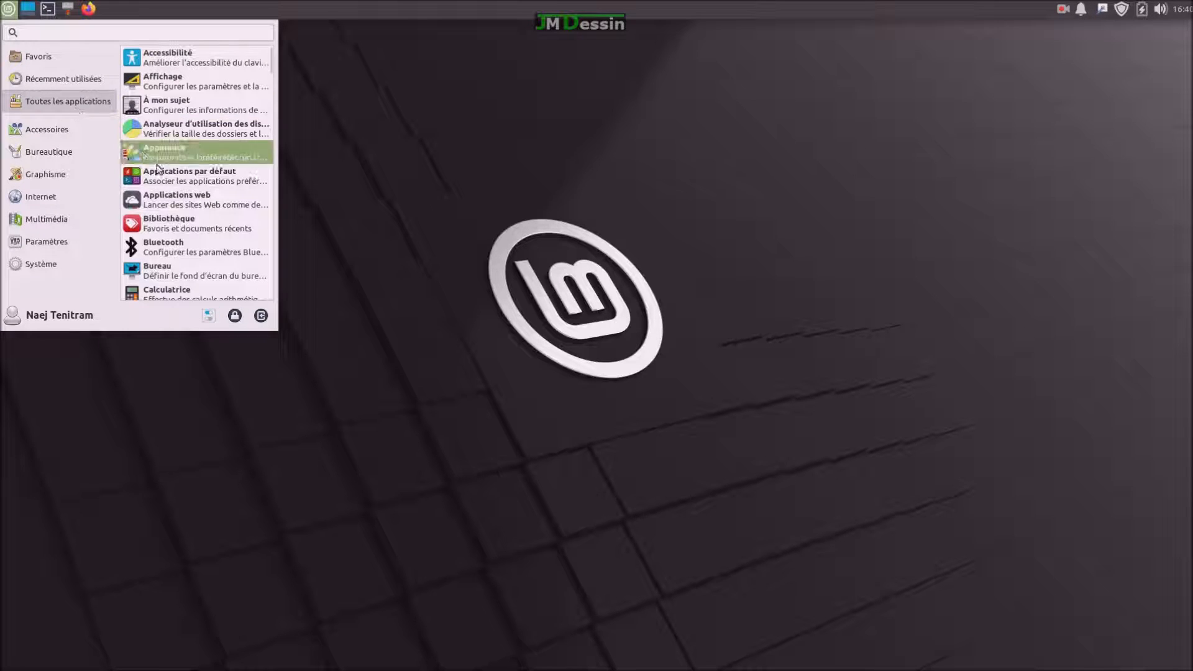
{"action": "scroll", "coordinate": [171, 198], "scroll_direction": "down", "scroll_amount": 3}
{"action": "scroll", "coordinate": [177, 198], "scroll_direction": "down", "scroll_amount": 12}
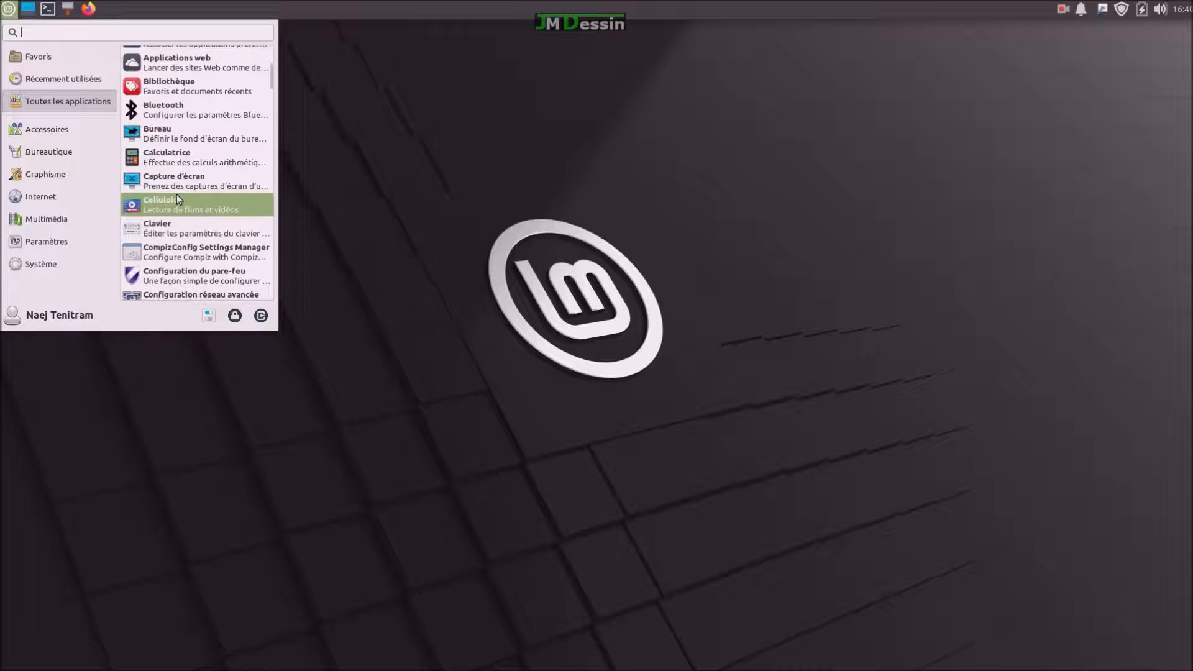
{"action": "scroll", "coordinate": [177, 195], "scroll_direction": "down", "scroll_amount": 12}
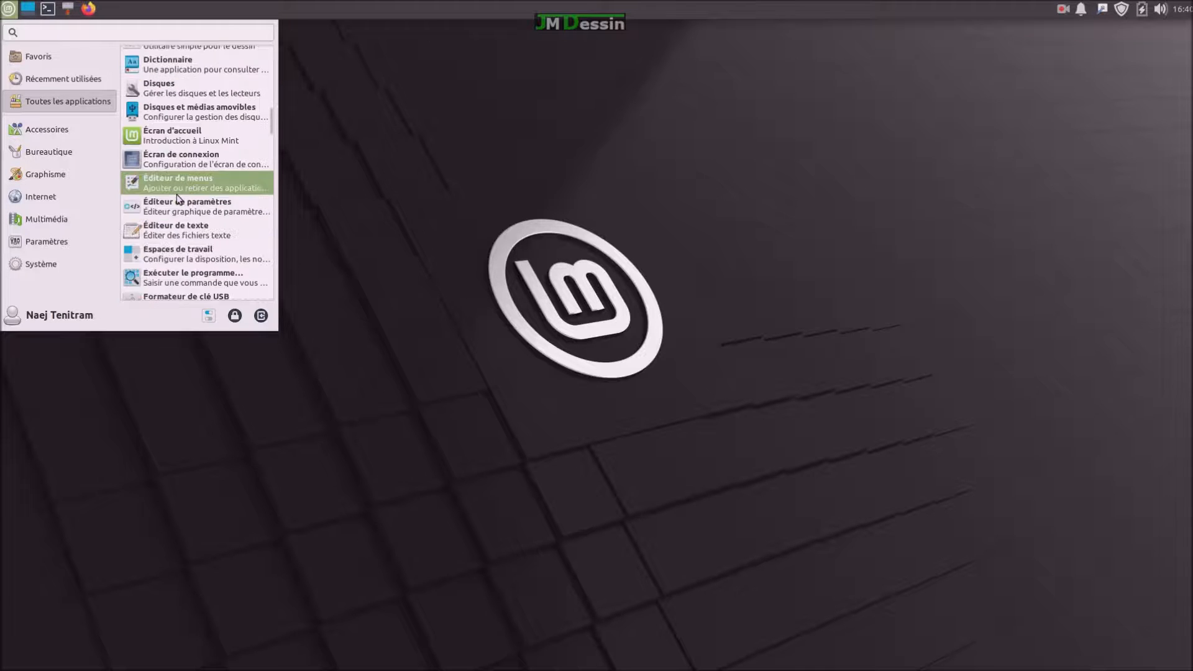
{"action": "scroll", "coordinate": [176, 198], "scroll_direction": "down", "scroll_amount": 11}
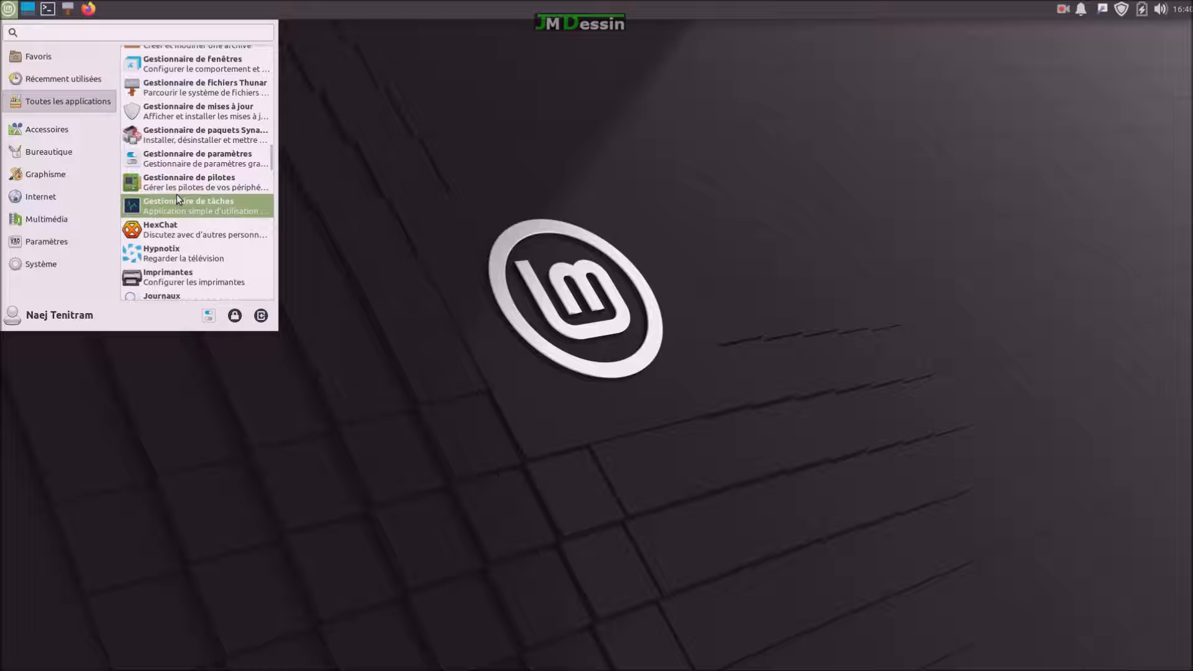
{"action": "scroll", "coordinate": [177, 194], "scroll_direction": "down", "scroll_amount": 3}
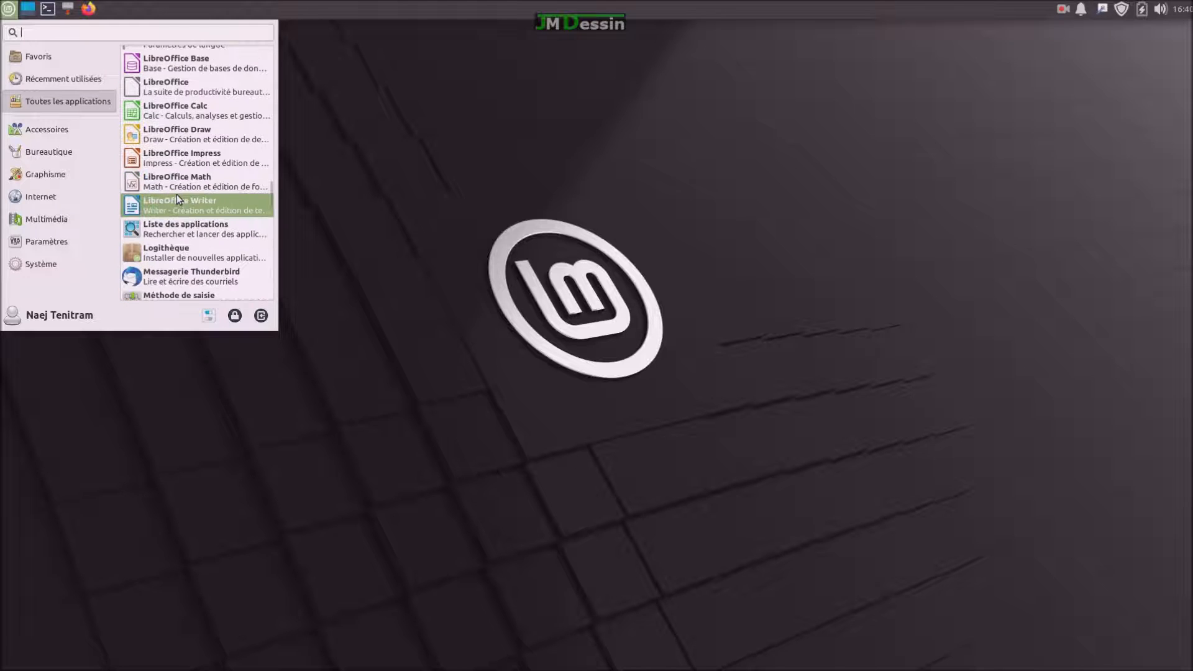
{"action": "scroll", "coordinate": [177, 194], "scroll_direction": "down", "scroll_amount": 14}
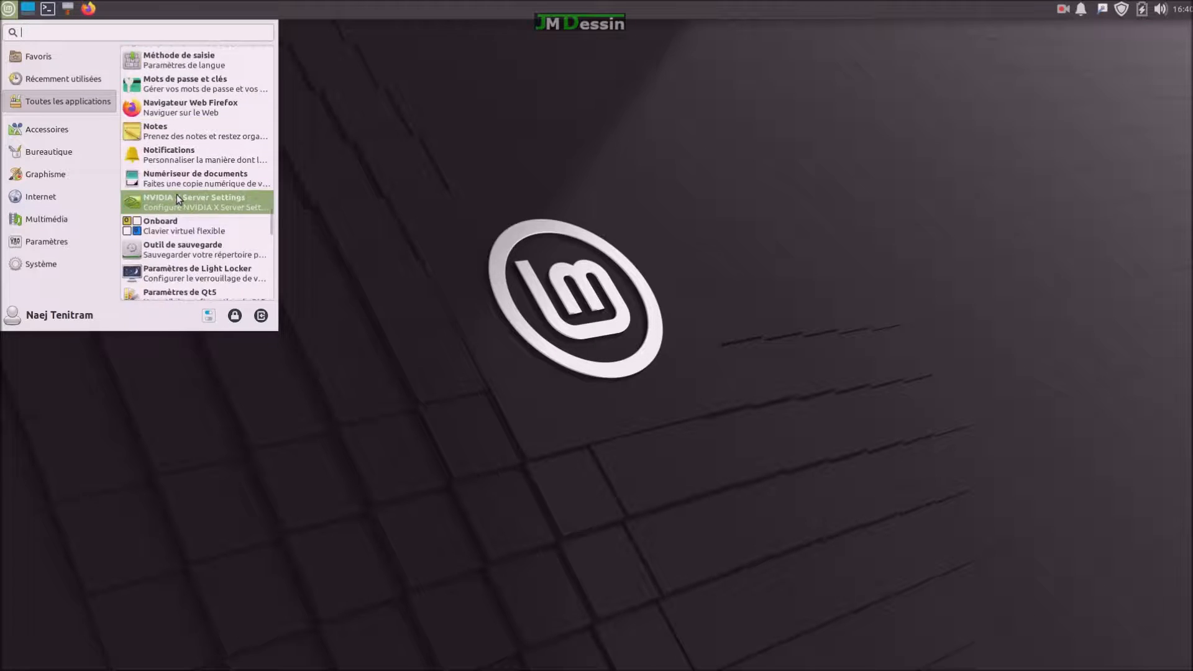
{"action": "scroll", "coordinate": [177, 194], "scroll_direction": "down", "scroll_amount": 10}
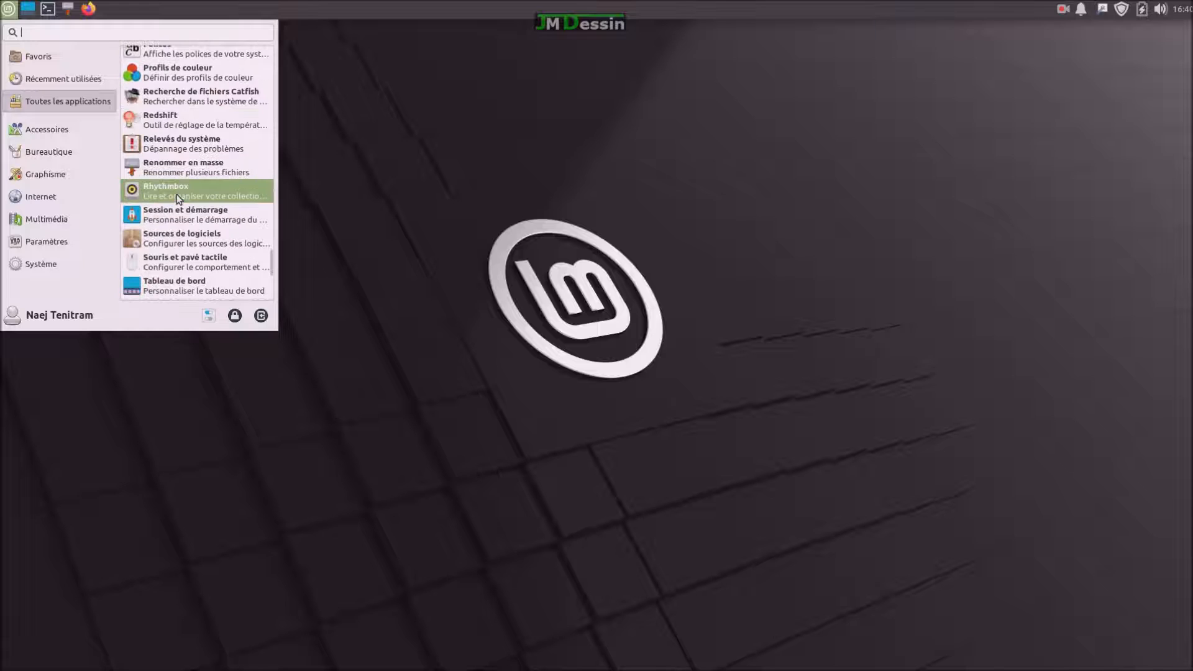
{"action": "scroll", "coordinate": [176, 194], "scroll_direction": "down", "scroll_amount": 6}
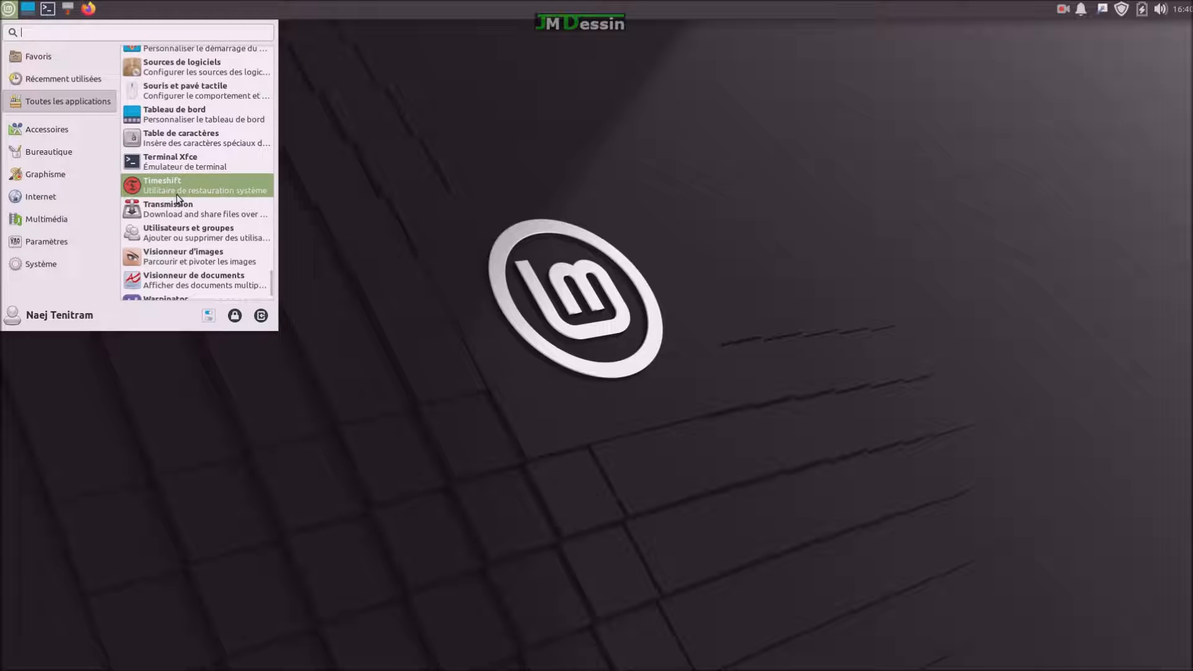
{"action": "right_click", "coordinate": [170, 181]}
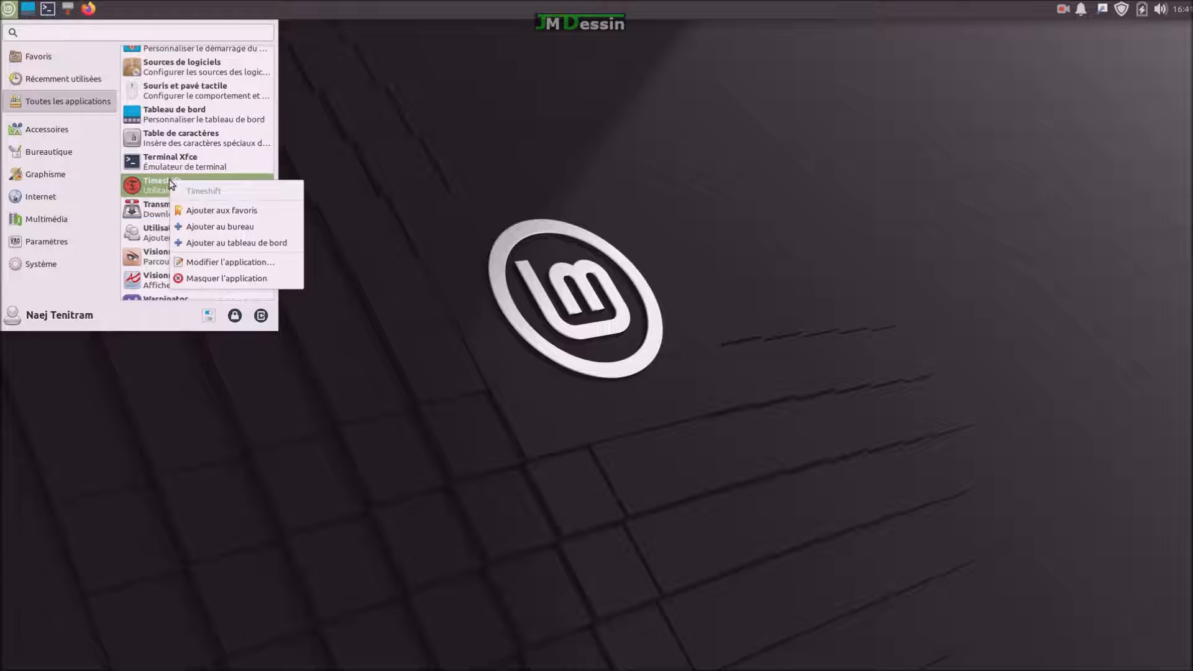
{"action": "left_click", "coordinate": [218, 242]}
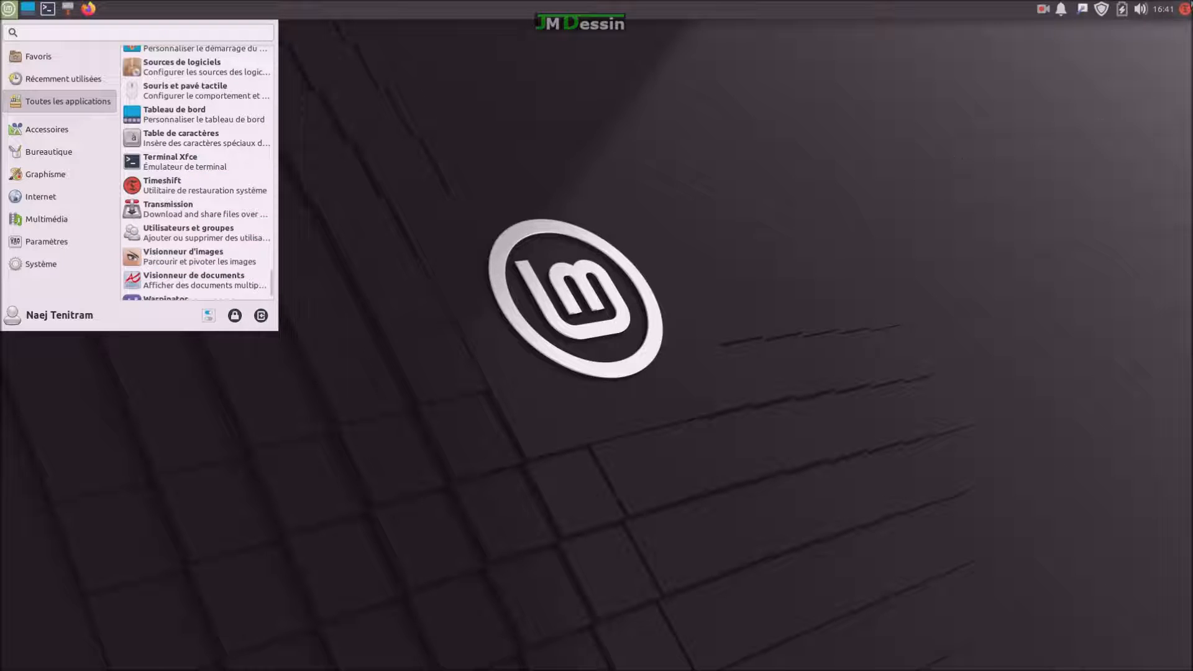
{"action": "right_click", "coordinate": [1185, 10]}
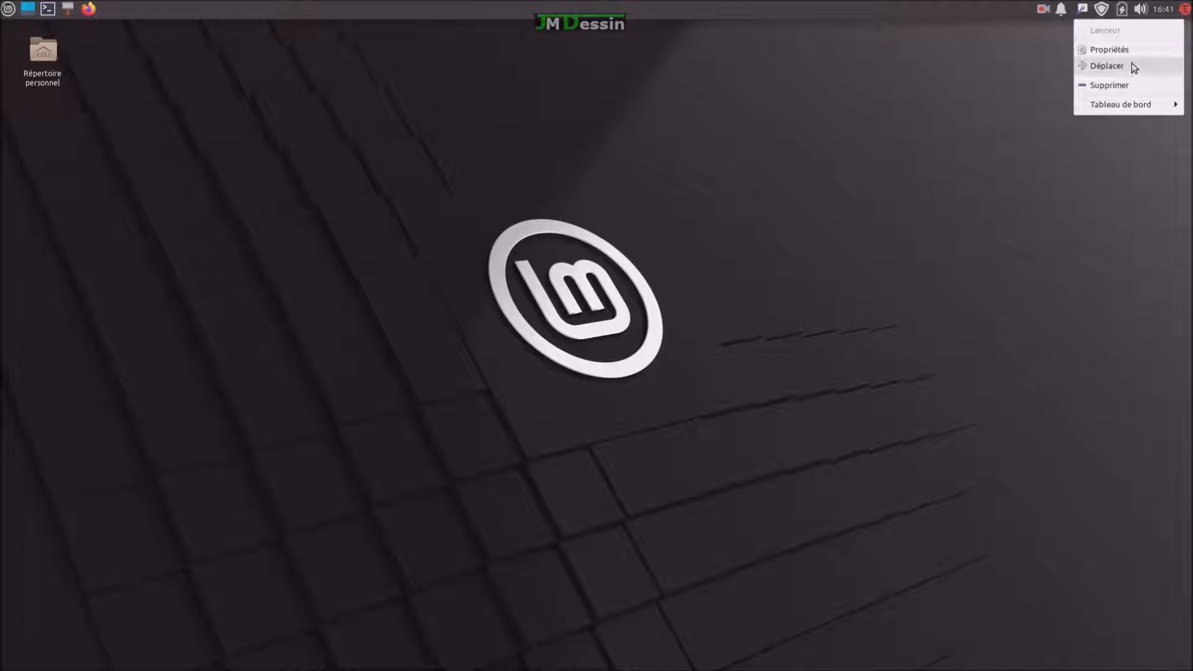
{"action": "mouse_move", "coordinate": [1103, 68]}
{"action": "left_mouse_down"}
{"action": "mouse_move", "coordinate": [157, 2]}
{"action": "mouse_move", "coordinate": [23, 3]}
{"action": "mouse_move", "coordinate": [87, 3]}
{"action": "mouse_move", "coordinate": [68, 3]}
{"action": "mouse_move", "coordinate": [82, 95]}
{"action": "left_mouse_up"}
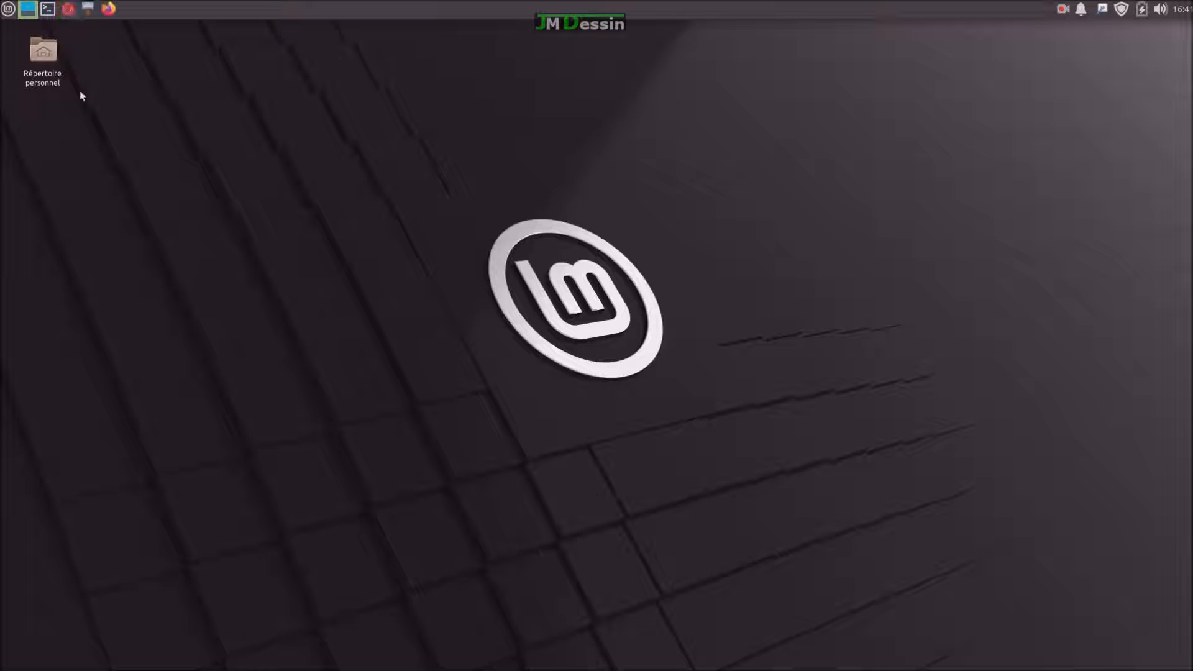
Launch Timeshift from its new panel launcher, authenticate with the account password, check its snapshot window and close it.
{"action": "left_click", "coordinate": [69, 14]}
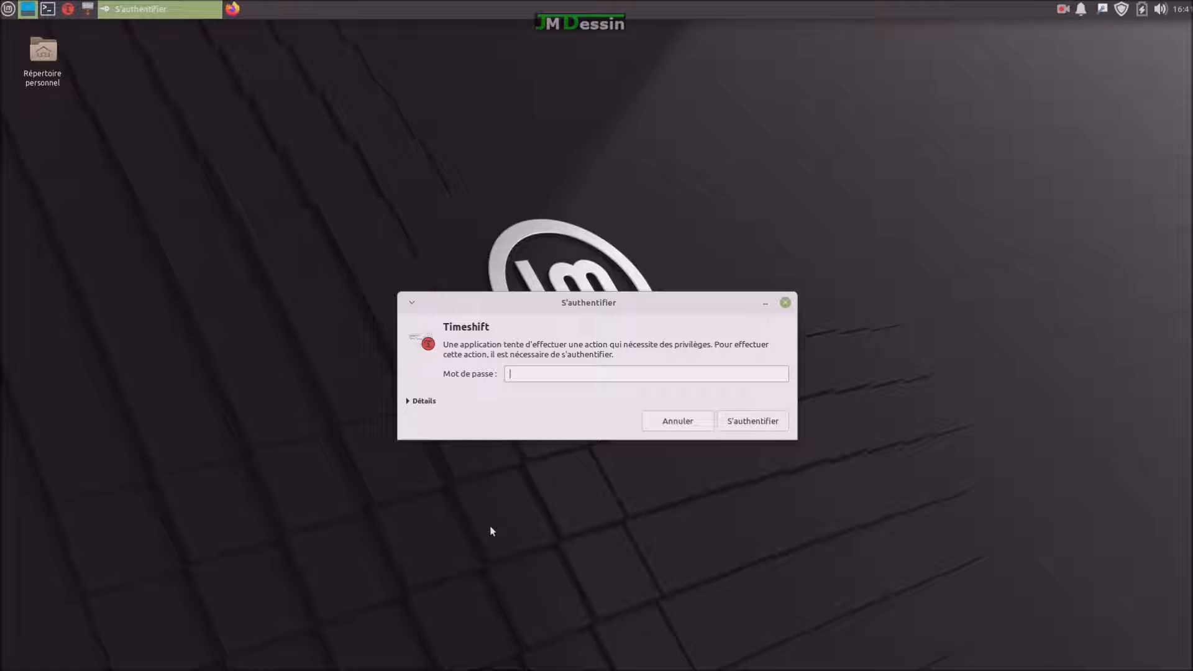
{"action": "type", "text": "••••••••••••"}
{"action": "key", "text": "Return"}
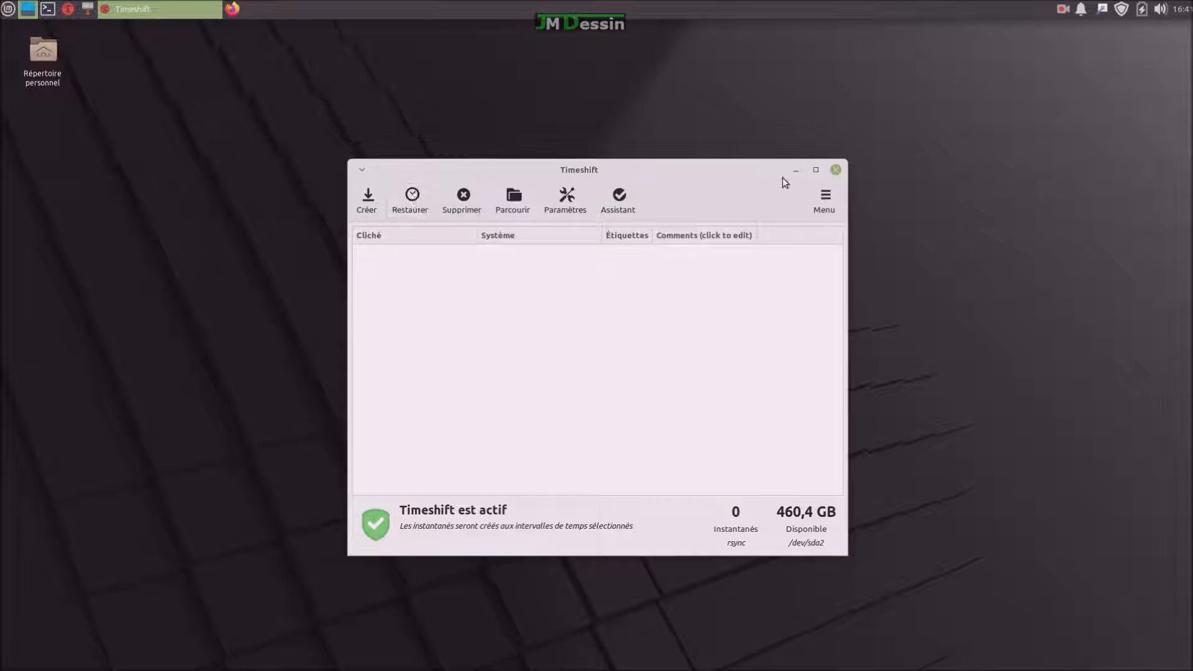
{"action": "left_click", "coordinate": [836, 170]}
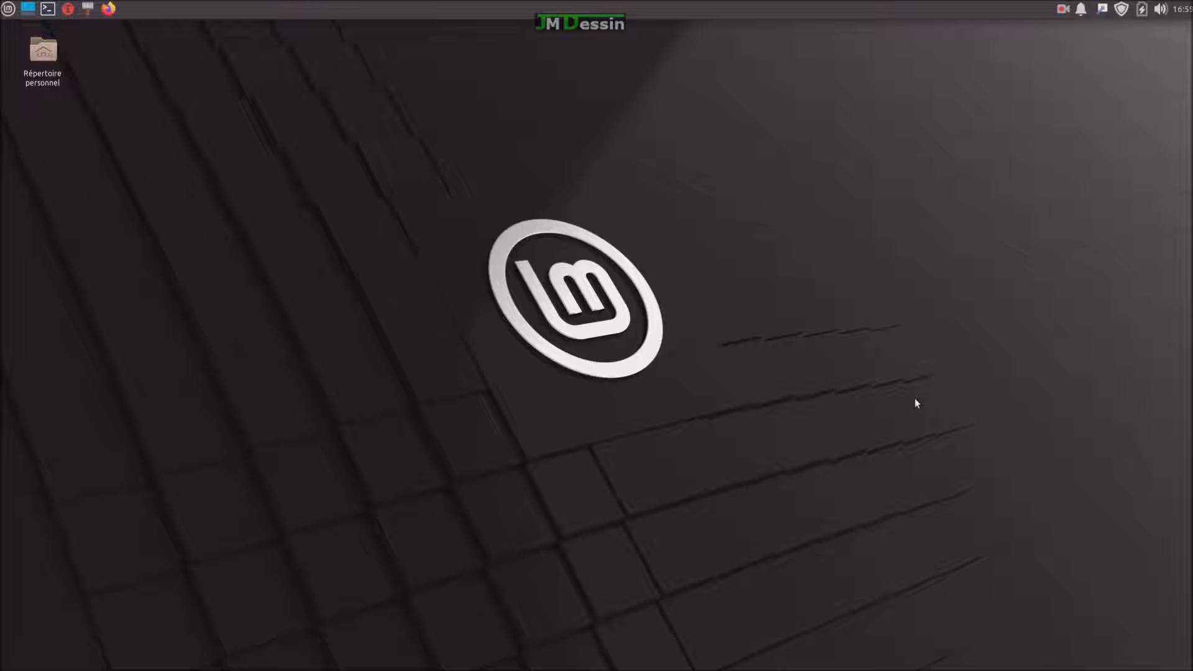
Add the system load monitor (Moniteur de la charge du système) to the desktop panel as a new item.
{"action": "right_click", "coordinate": [907, 10]}
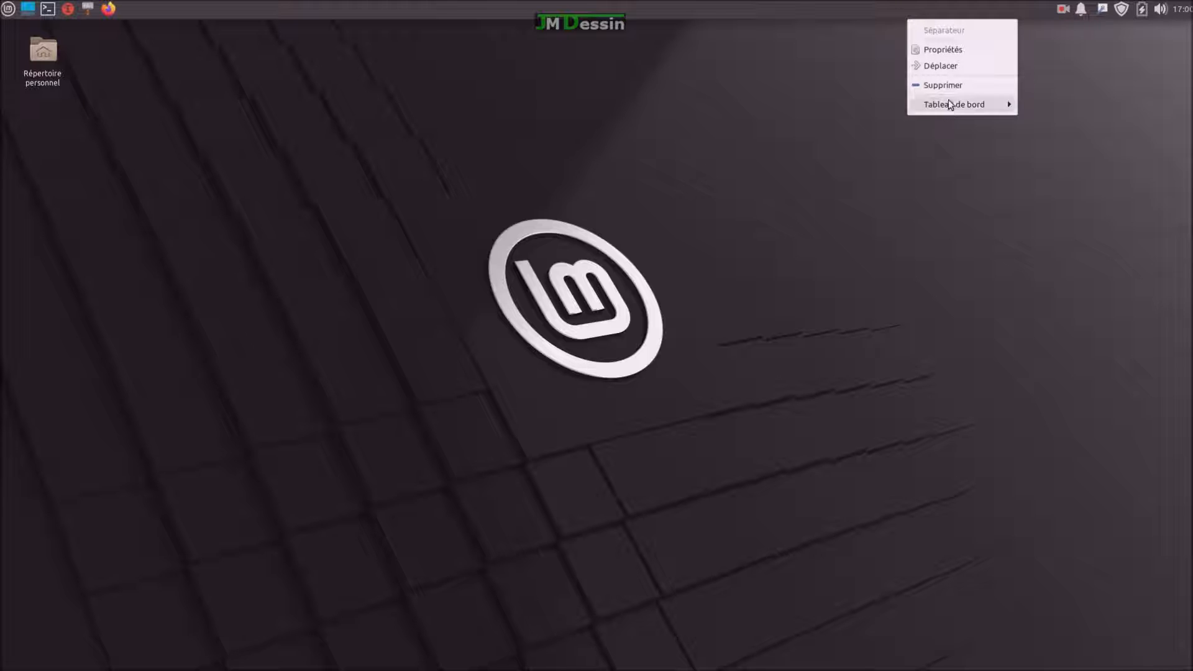
{"action": "mouse_move", "coordinate": [992, 107]}
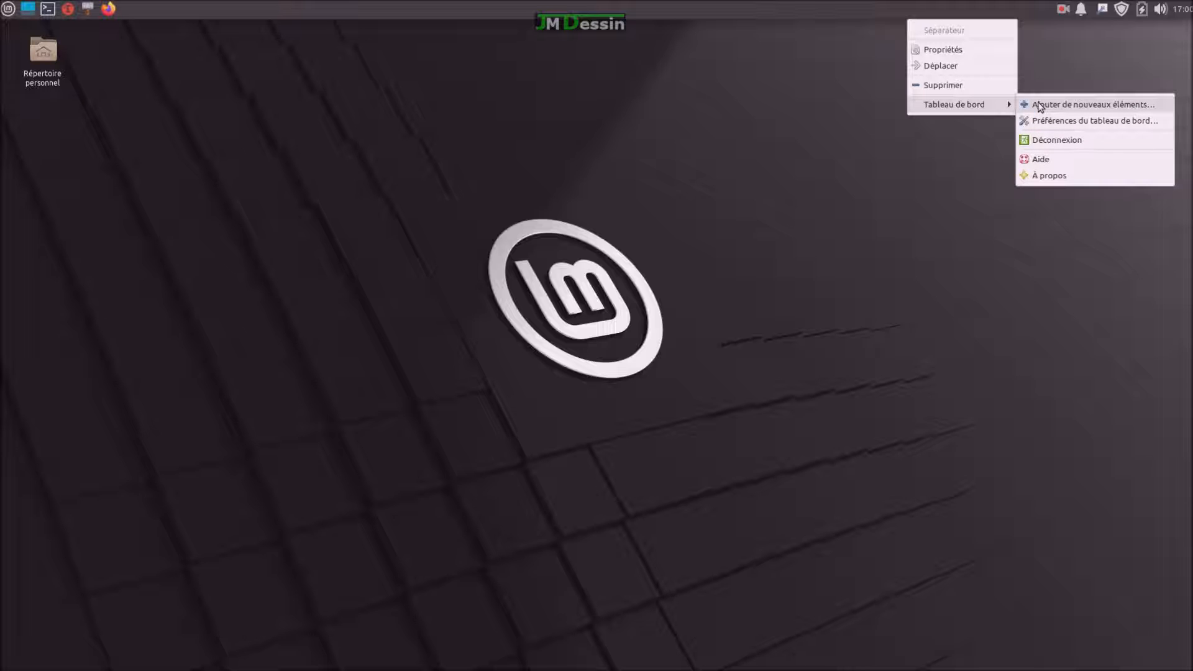
{"action": "left_click", "coordinate": [1039, 106]}
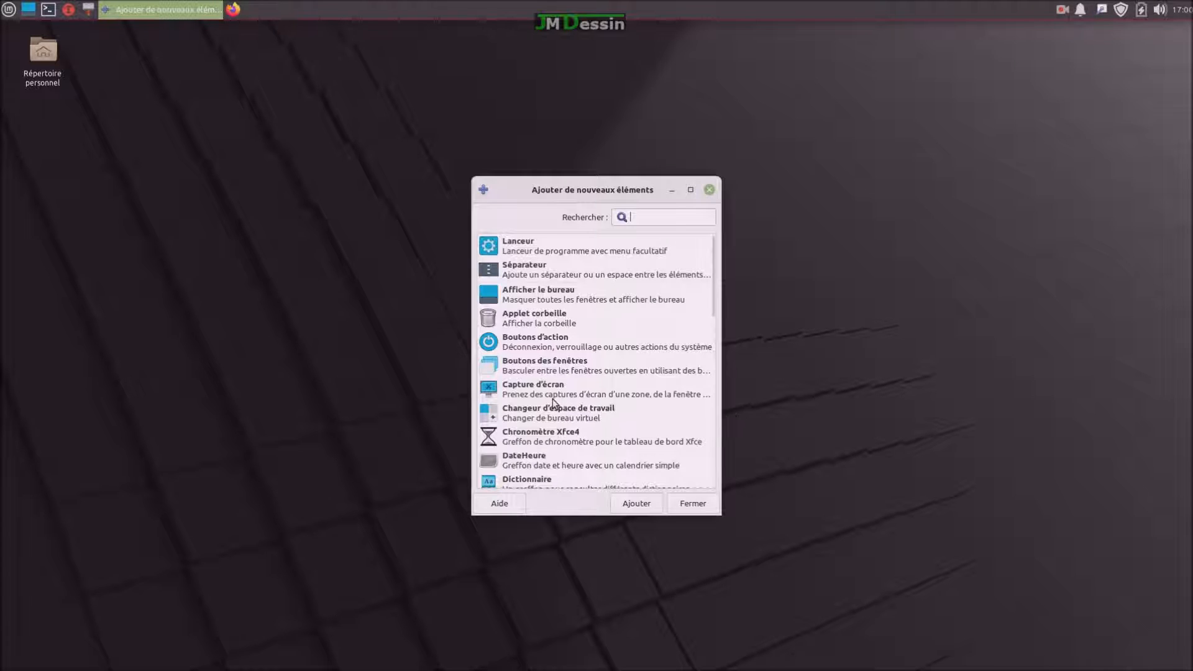
{"action": "scroll", "coordinate": [553, 399], "scroll_direction": "down", "scroll_amount": 3}
{"action": "scroll", "coordinate": [555, 402], "scroll_direction": "down", "scroll_amount": 14}
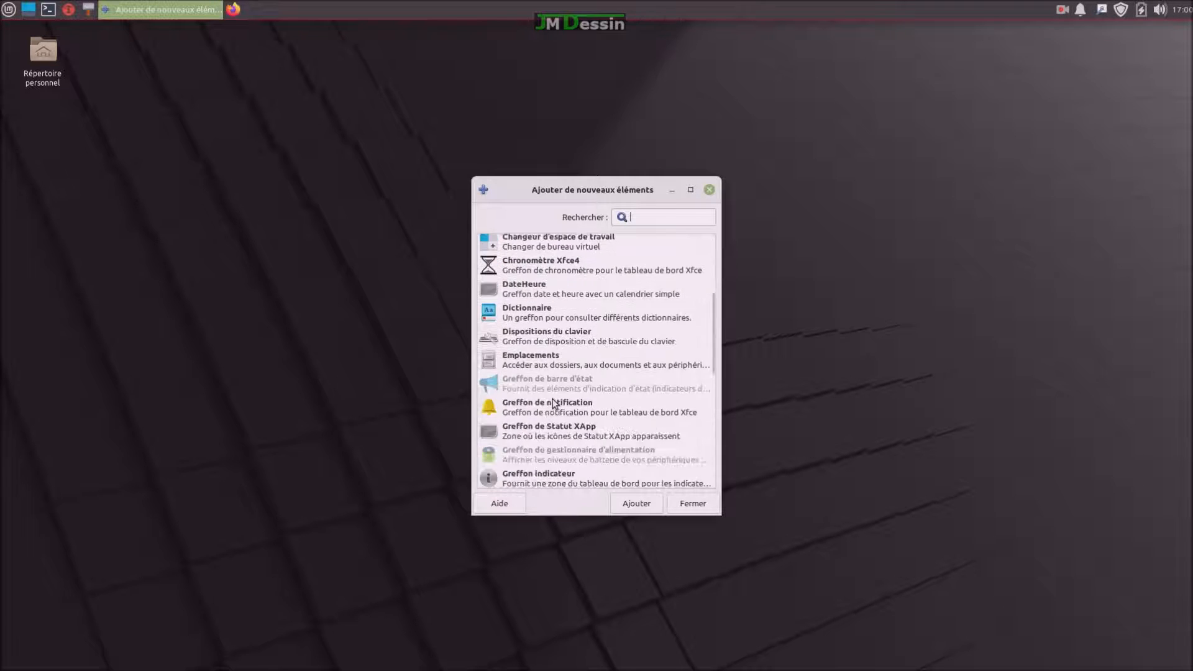
{"action": "scroll", "coordinate": [555, 404], "scroll_direction": "up", "scroll_amount": 1}
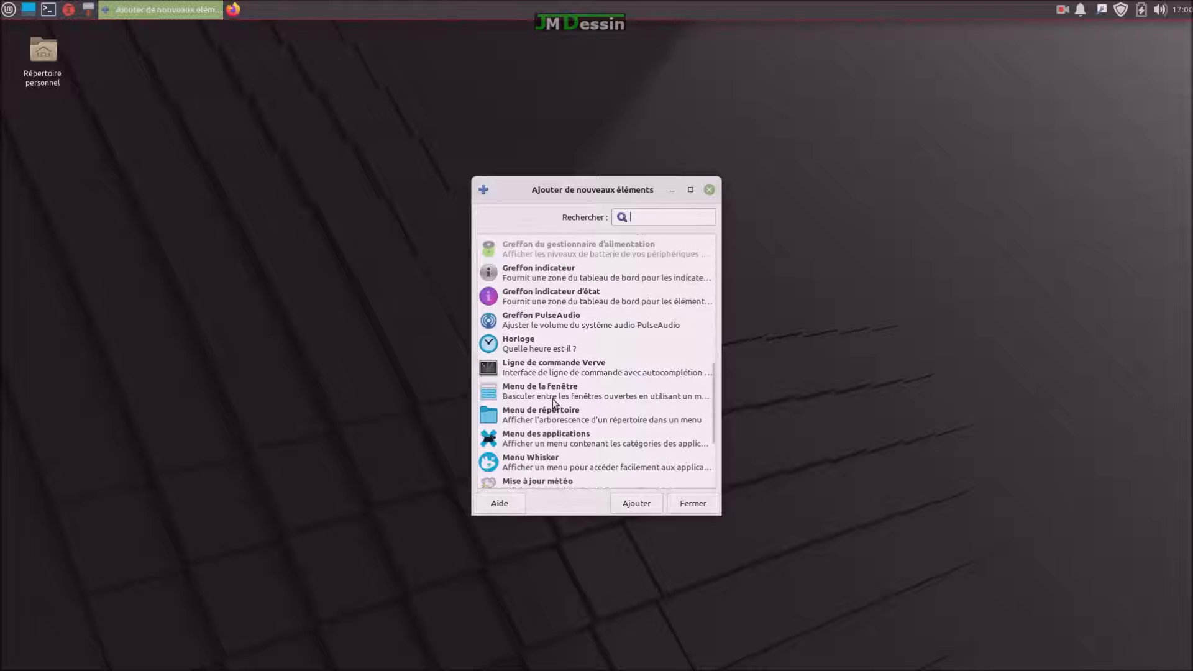
{"action": "scroll", "coordinate": [553, 402], "scroll_direction": "down", "scroll_amount": 5}
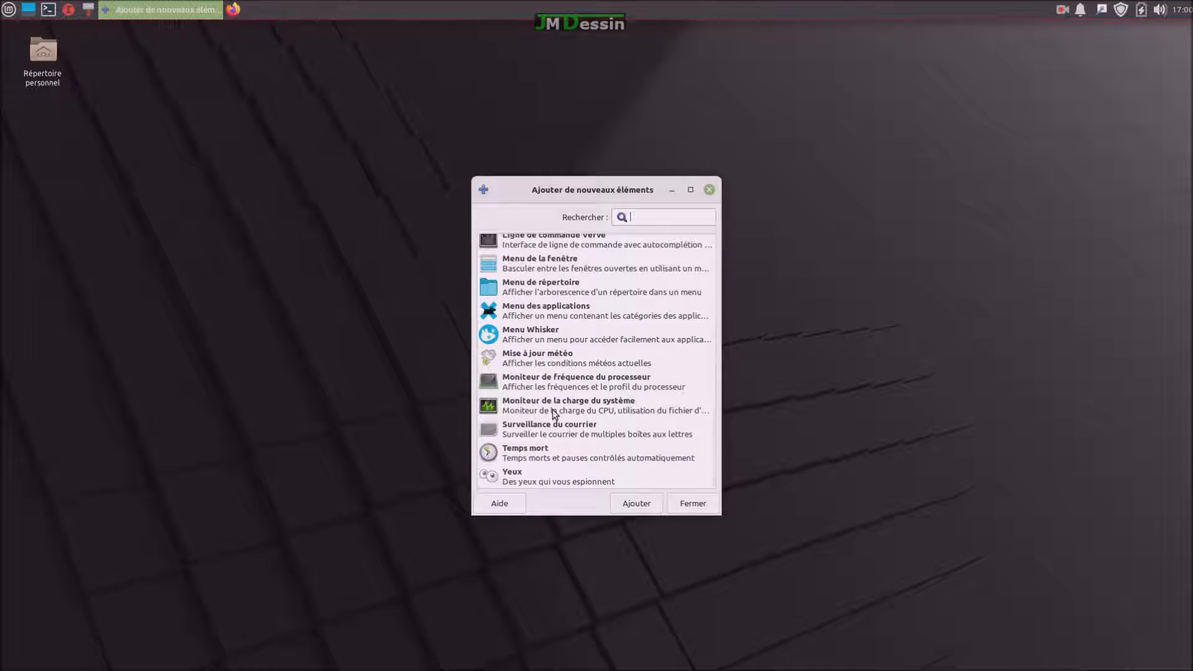
{"action": "left_click", "coordinate": [552, 409]}
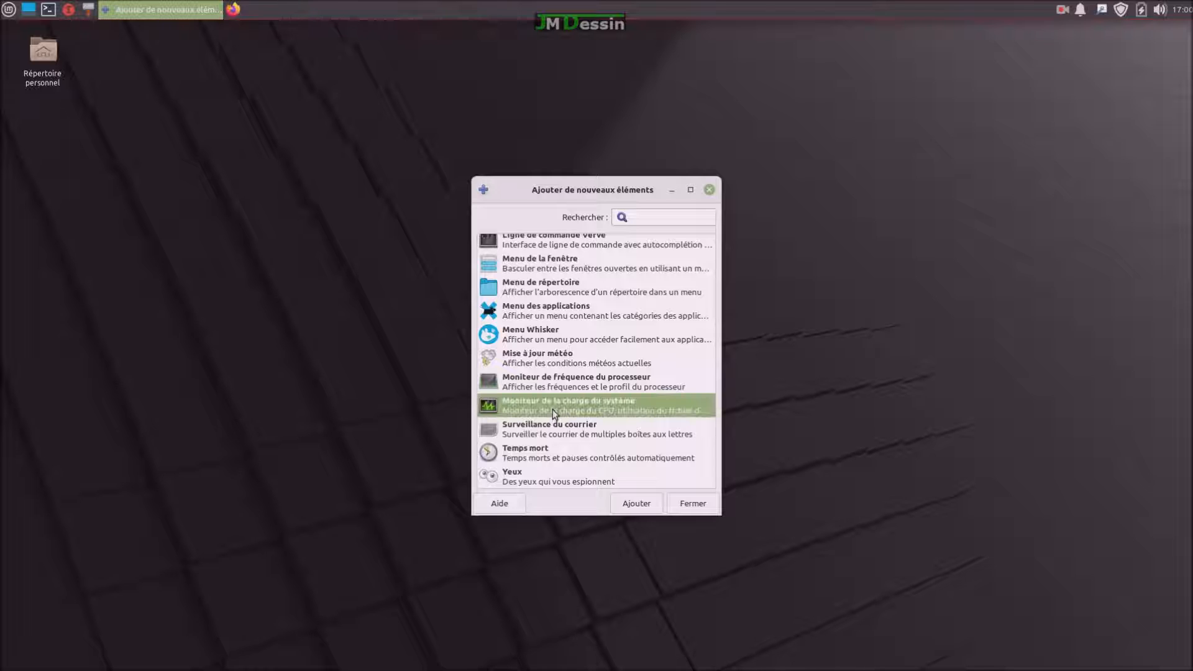
{"action": "left_click", "coordinate": [642, 507]}
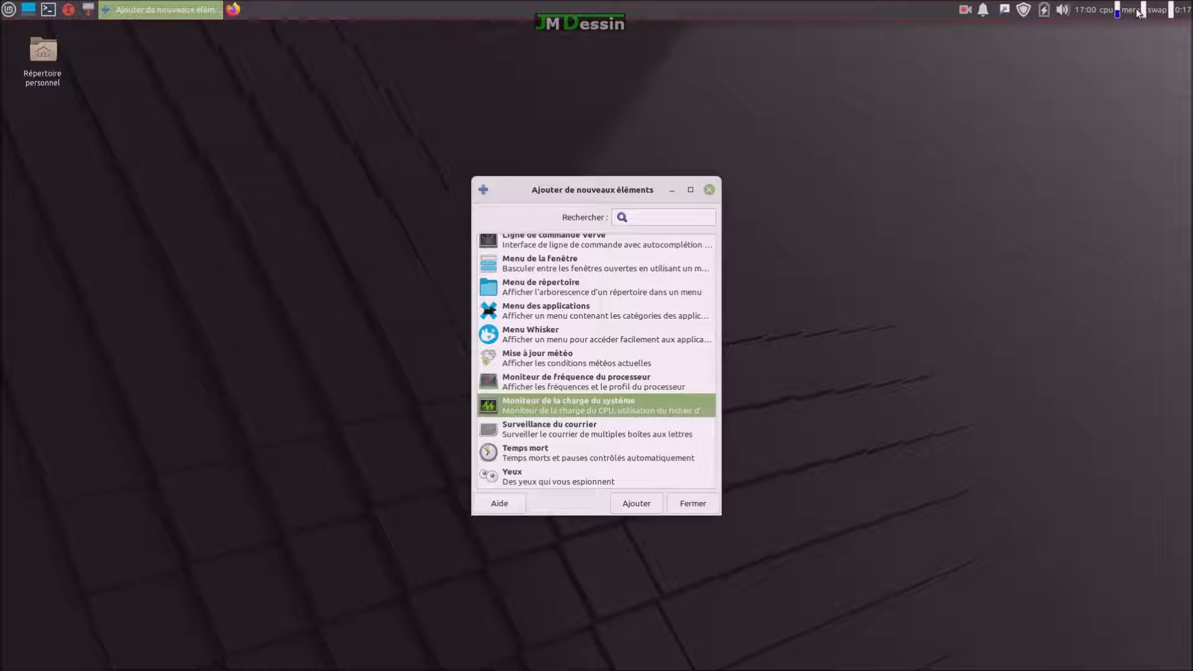
Move the system load monitor on the panel in front of the status icons, just before the screen recorder icon.
{"action": "mouse_move", "coordinate": [1138, 12]}
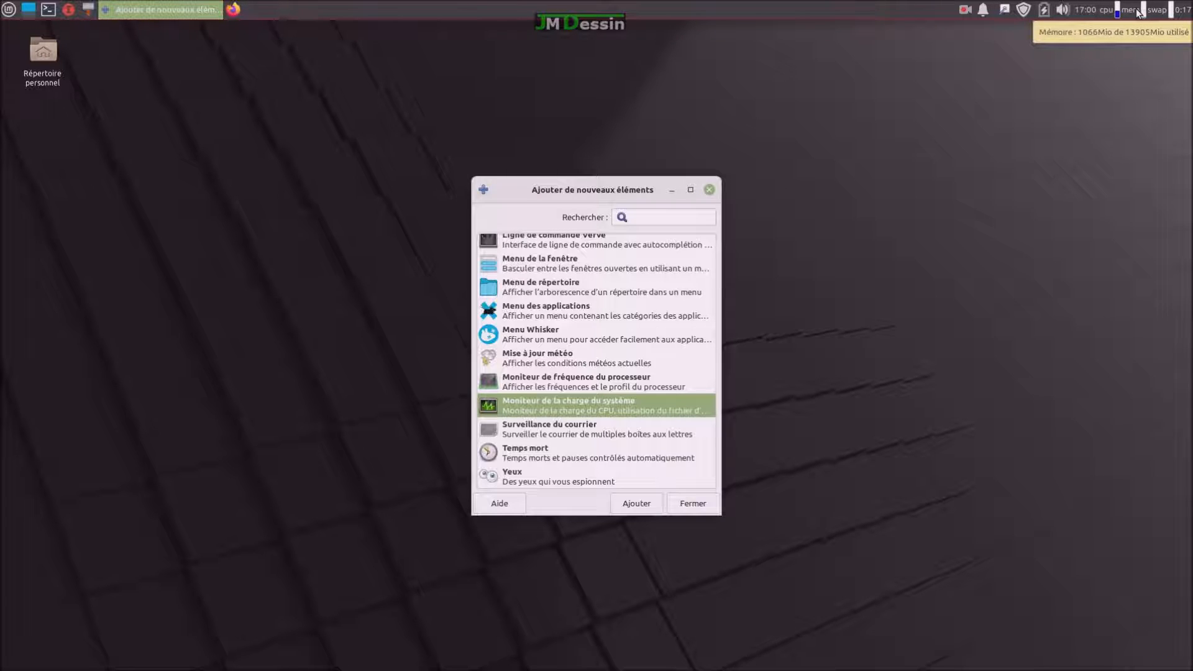
{"action": "right_click", "coordinate": [1138, 12]}
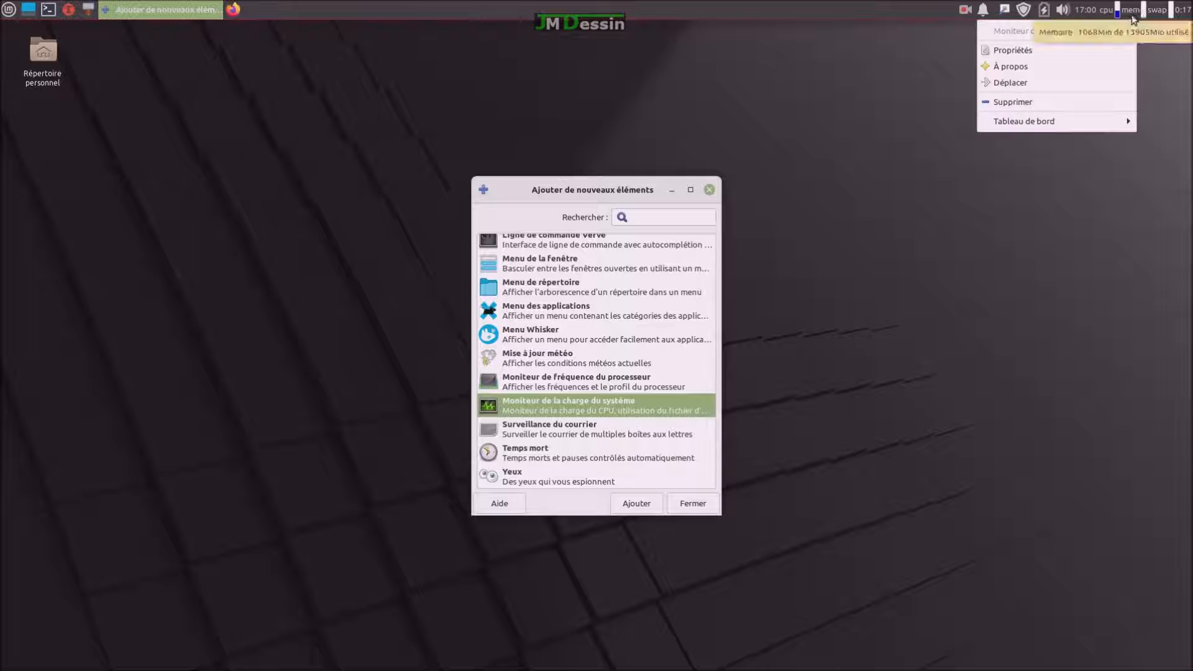
{"action": "left_click", "coordinate": [1090, 80]}
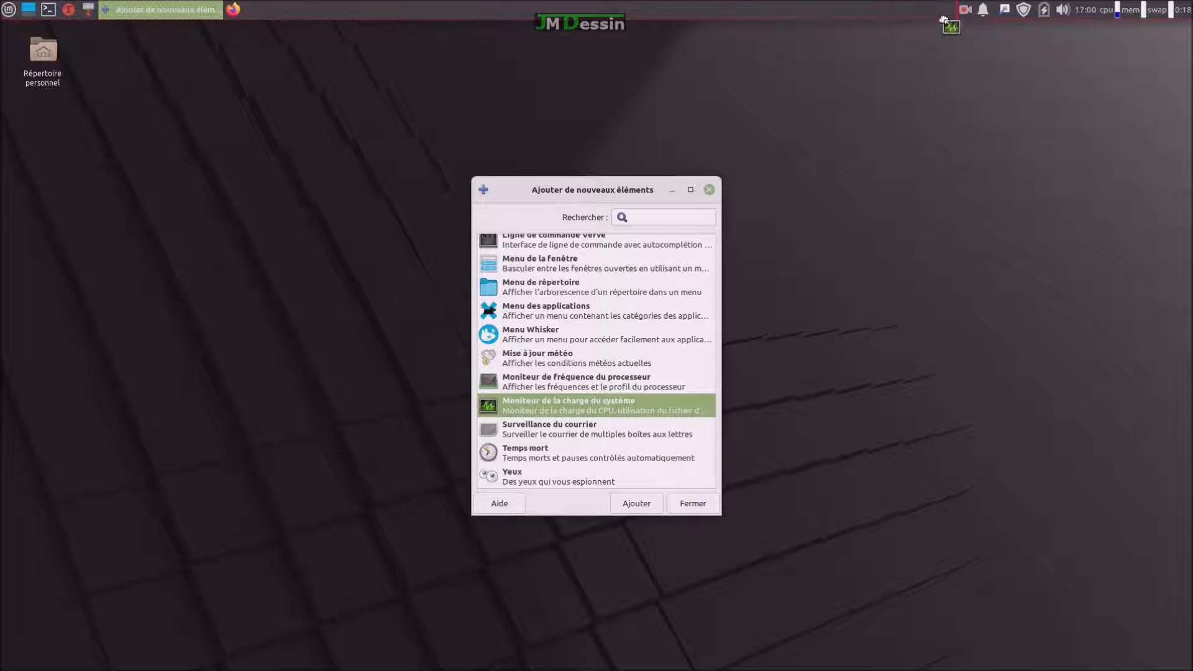
{"action": "left_click", "coordinate": [942, 17]}
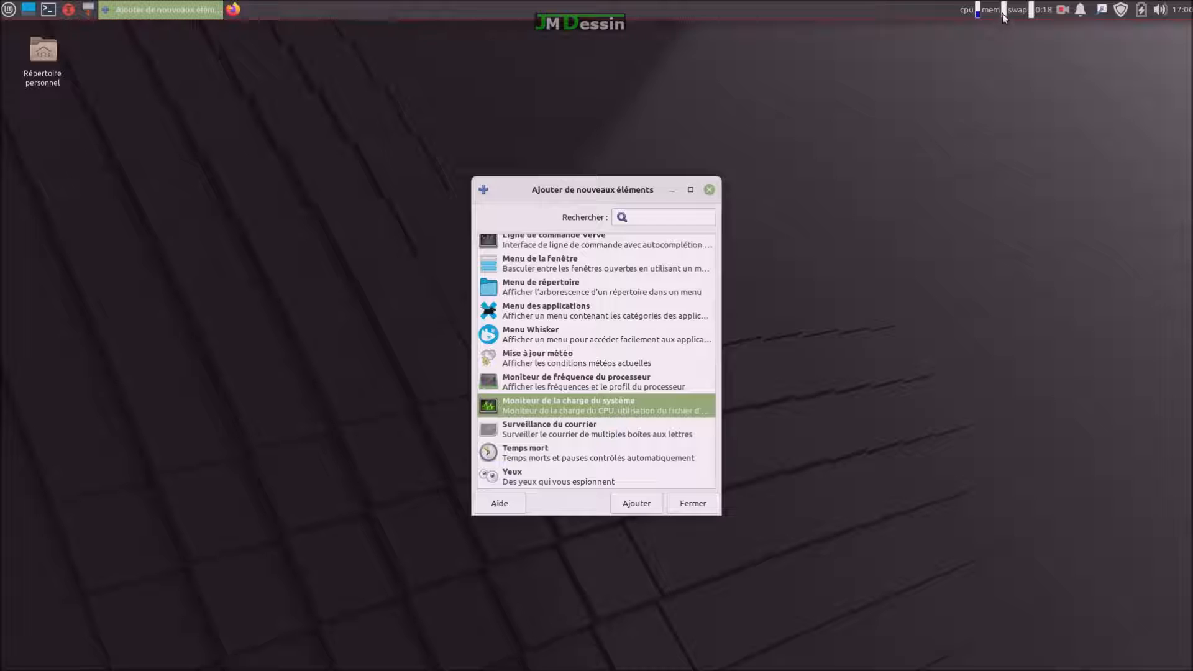
In the system load monitor's properties, turn off the uptime and swap monitors, and switch the CPU monitor off and back on.
{"action": "mouse_move", "coordinate": [1002, 17]}
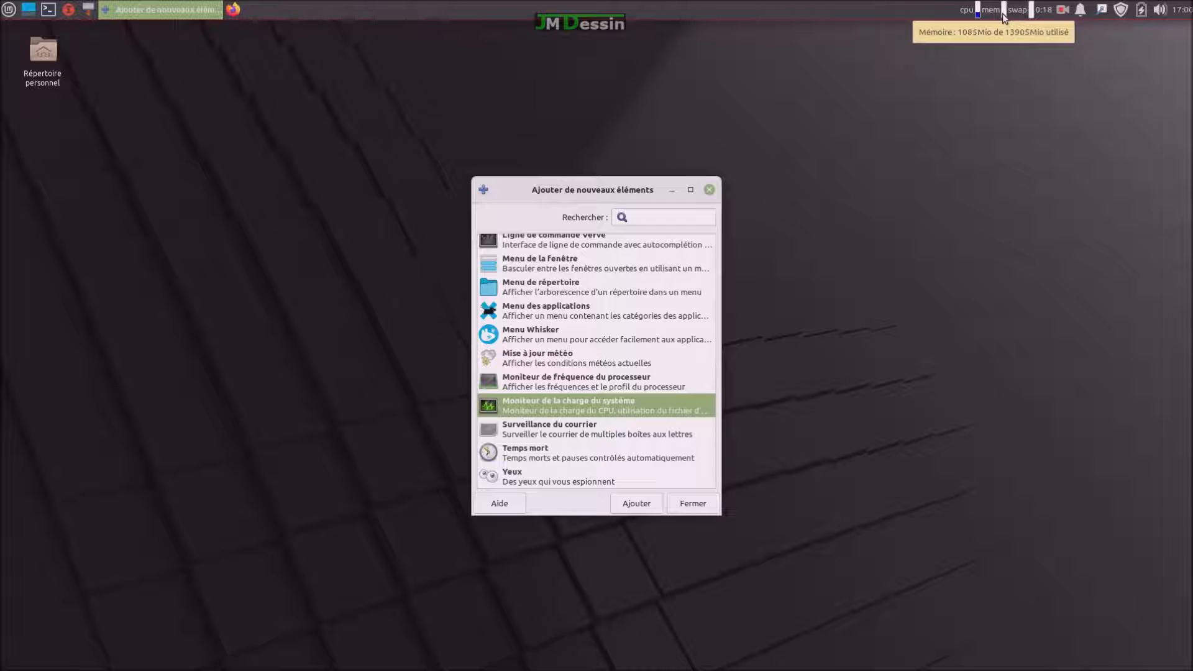
{"action": "right_click", "coordinate": [1003, 16]}
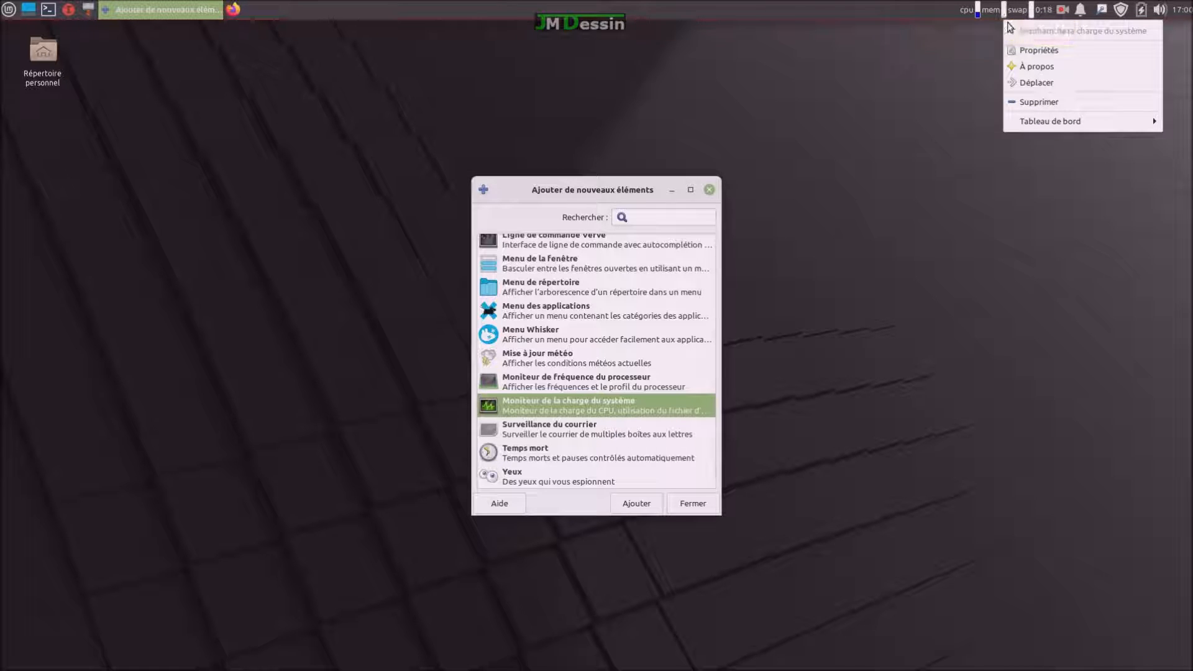
{"action": "left_click", "coordinate": [1035, 50]}
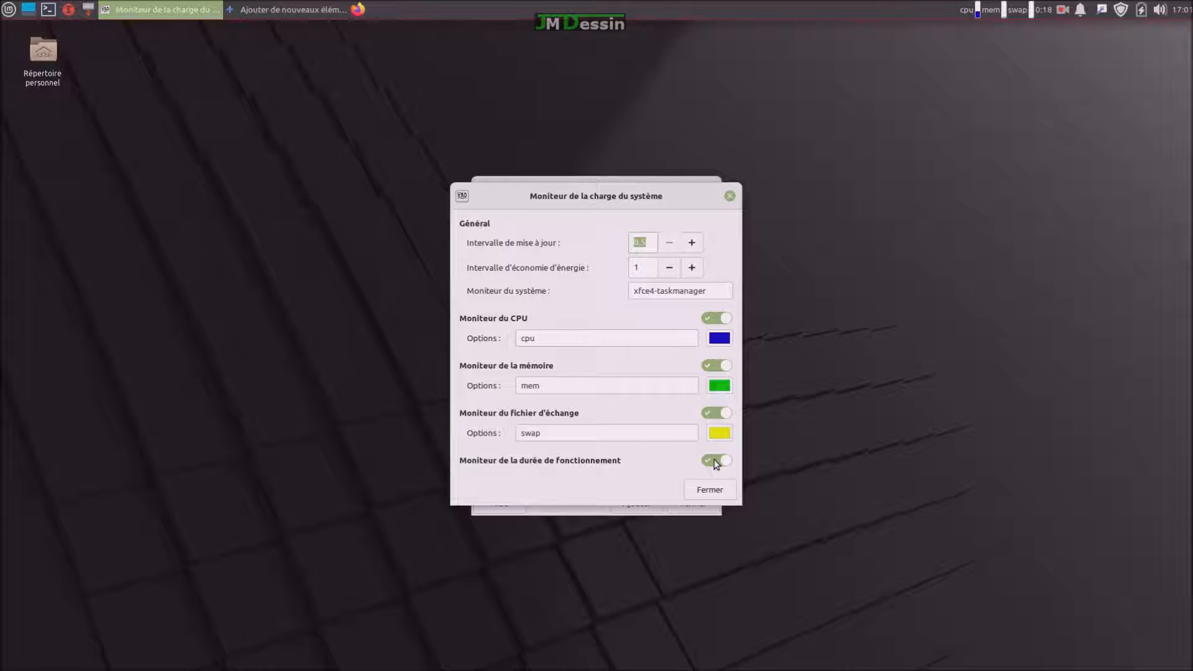
{"action": "left_click", "coordinate": [714, 460]}
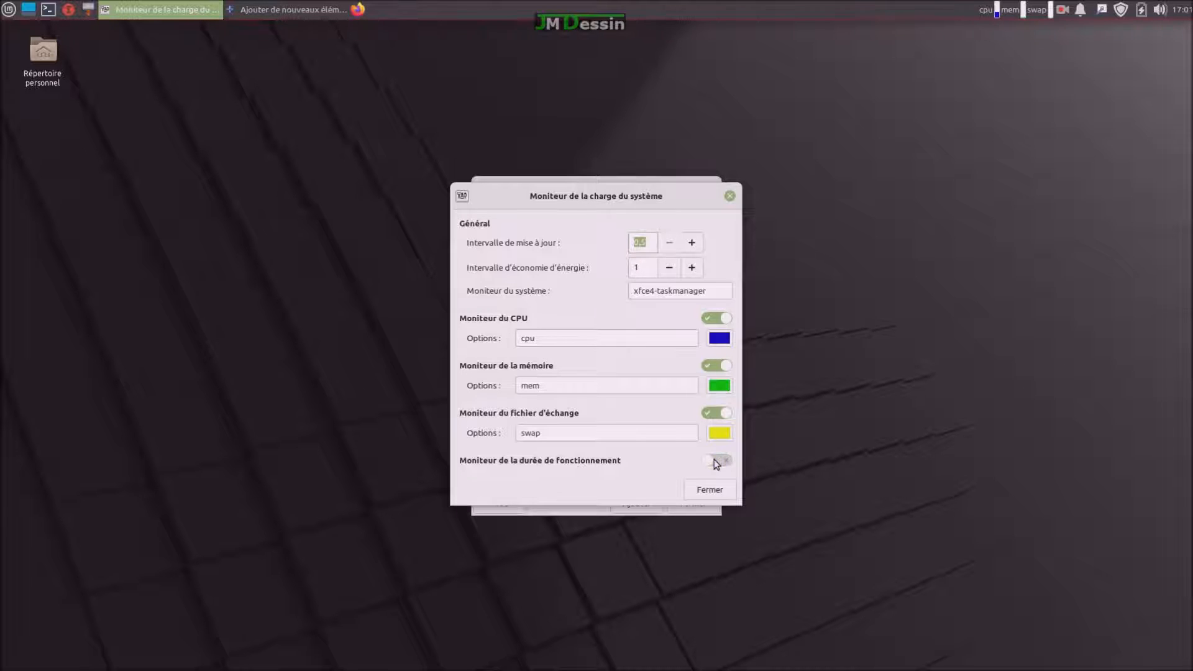
{"action": "left_click", "coordinate": [710, 413]}
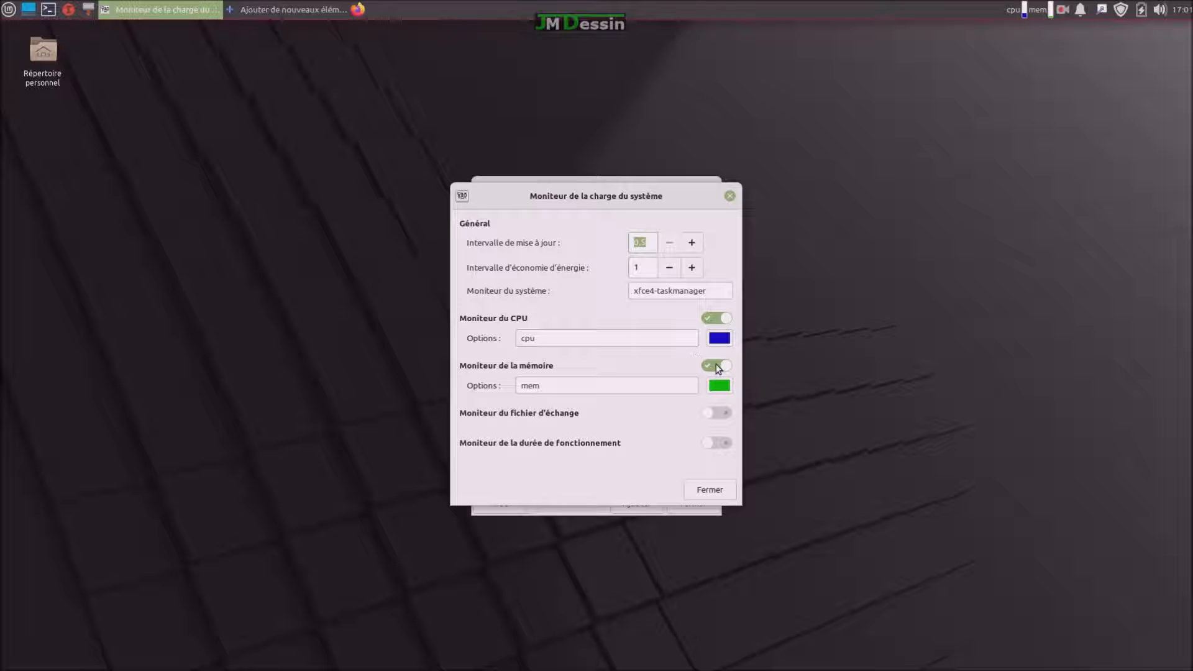
{"action": "left_click", "coordinate": [713, 319]}
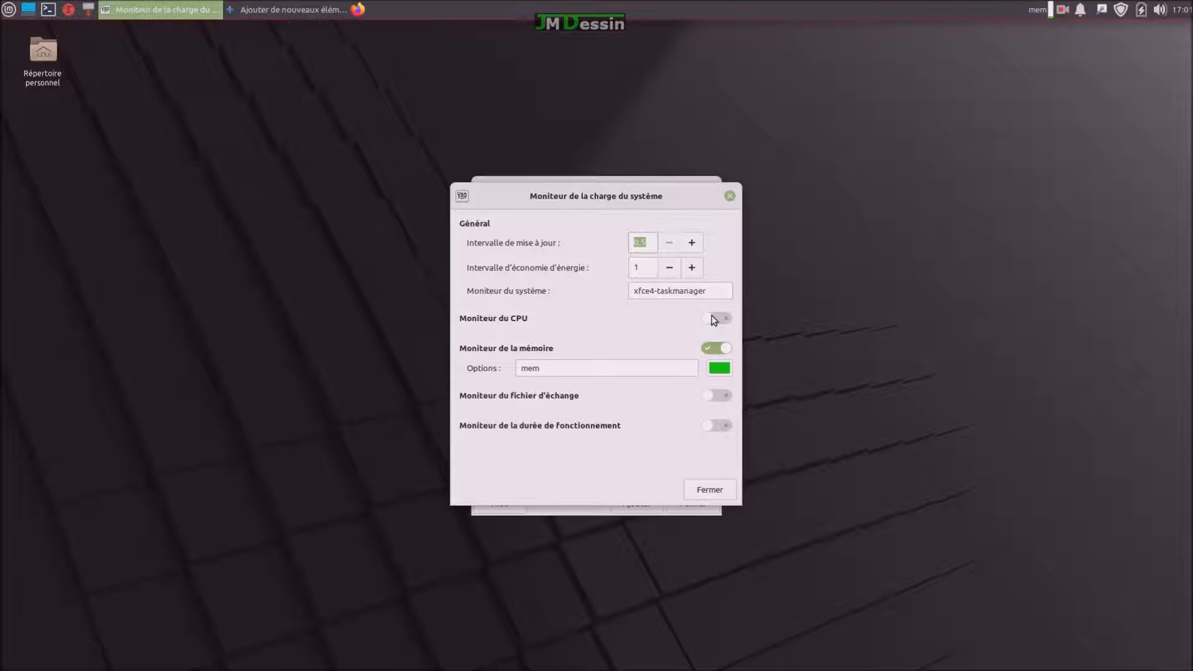
{"action": "left_click", "coordinate": [724, 318]}
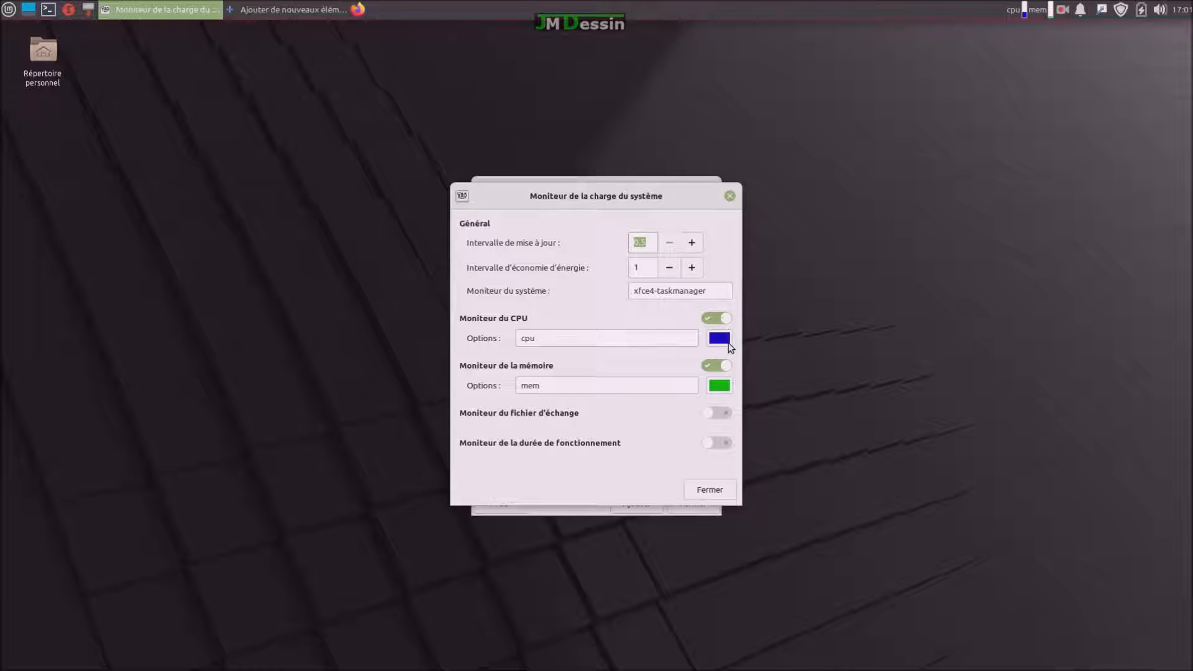
Change the CPU monitor's colour from the palette to the lightest red and close the system load monitor's properties.
{"action": "left_click", "coordinate": [719, 338]}
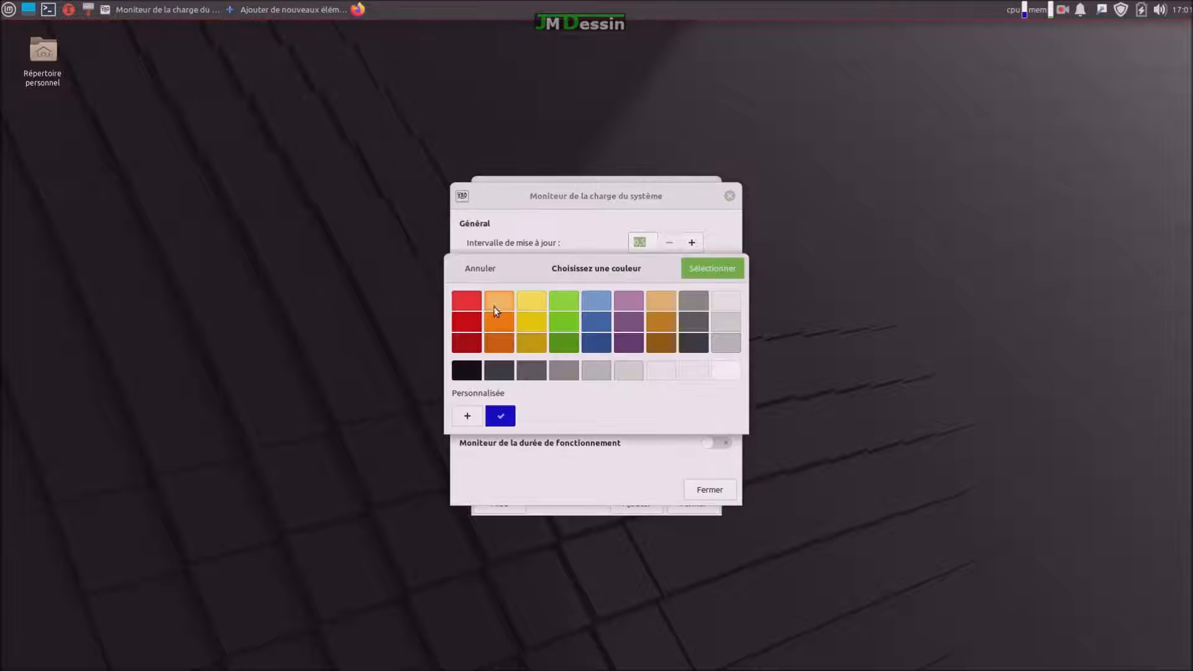
{"action": "left_click", "coordinate": [467, 306]}
{"action": "left_click", "coordinate": [708, 269]}
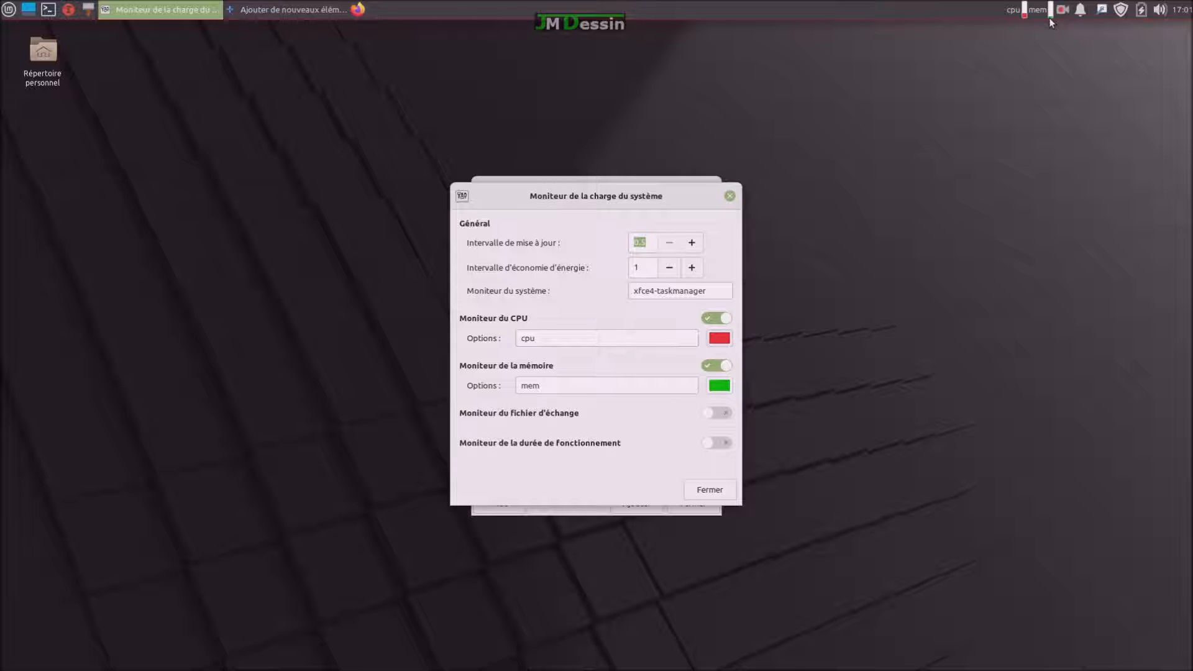
{"action": "left_click", "coordinate": [708, 489]}
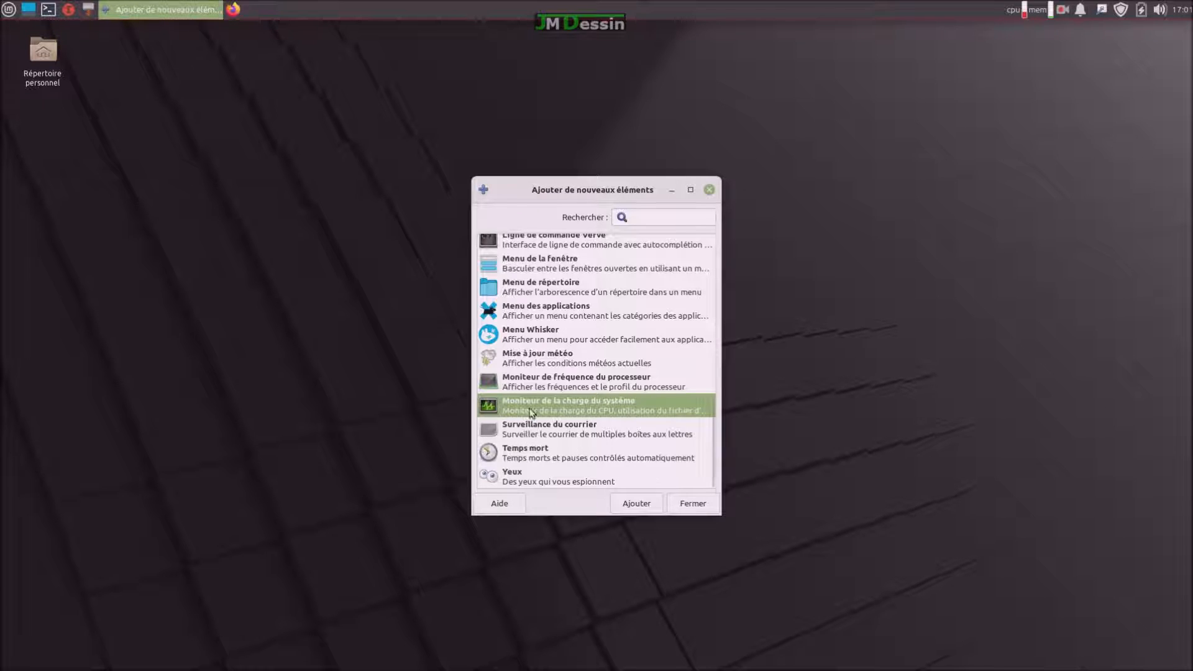
Add the weather item (Mise à jour météo) to the panel and move it just before the system load monitor.
{"action": "left_click", "coordinate": [540, 361]}
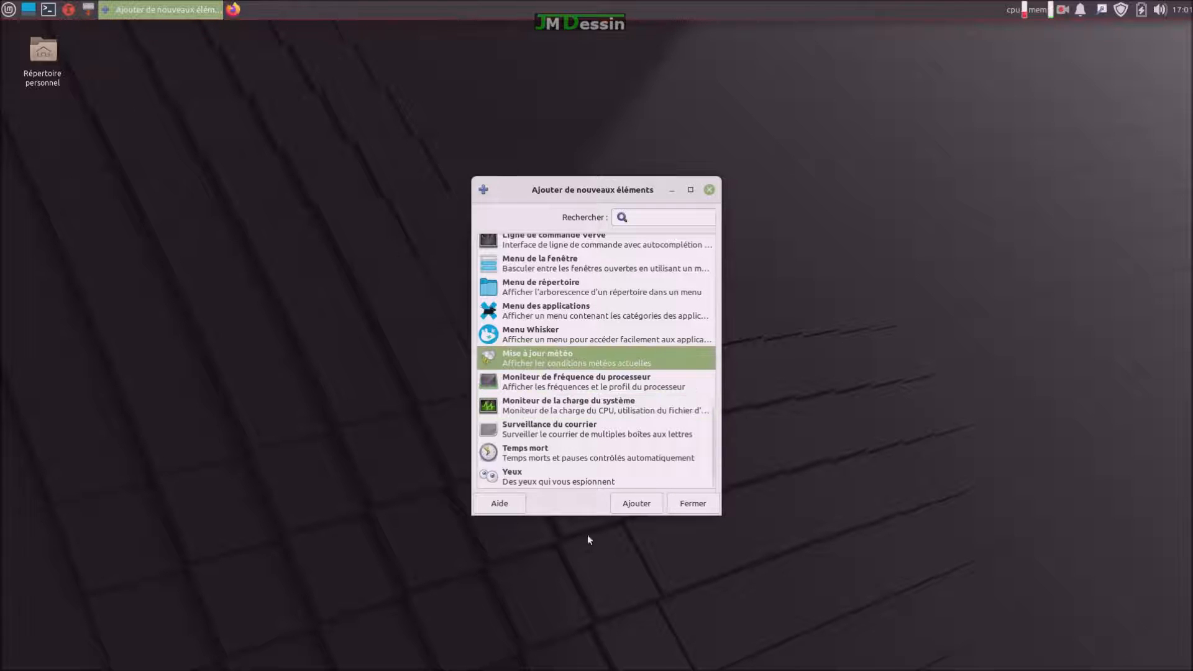
{"action": "left_click", "coordinate": [634, 506]}
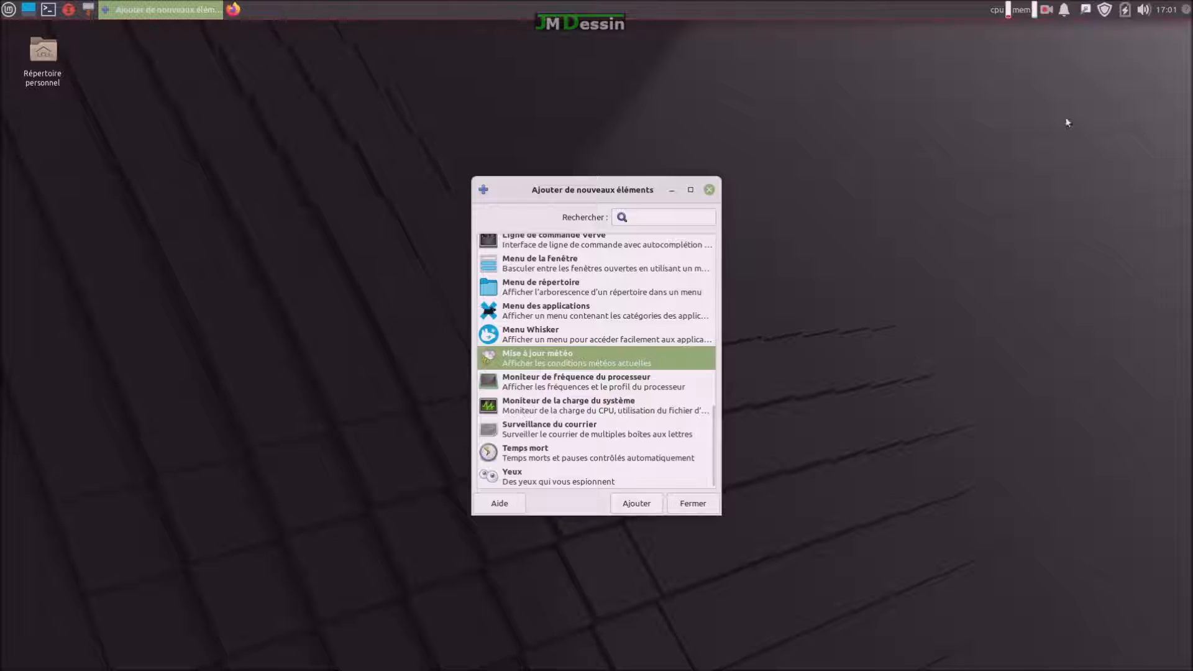
{"action": "right_click", "coordinate": [1187, 15]}
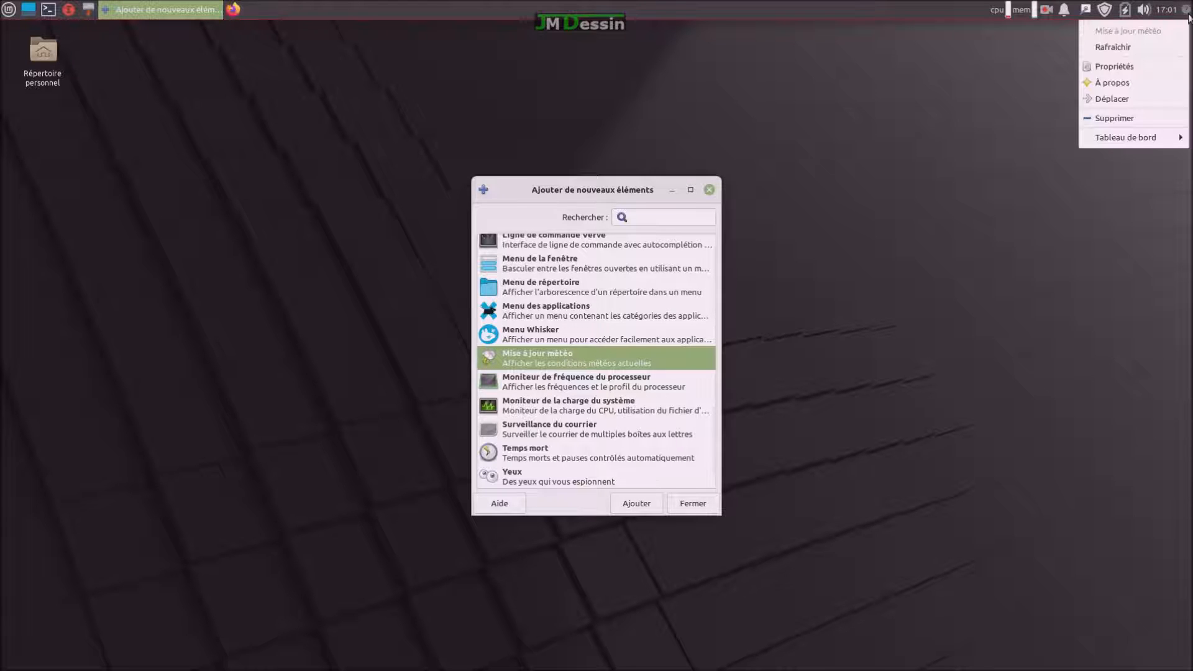
{"action": "left_click", "coordinate": [1138, 97]}
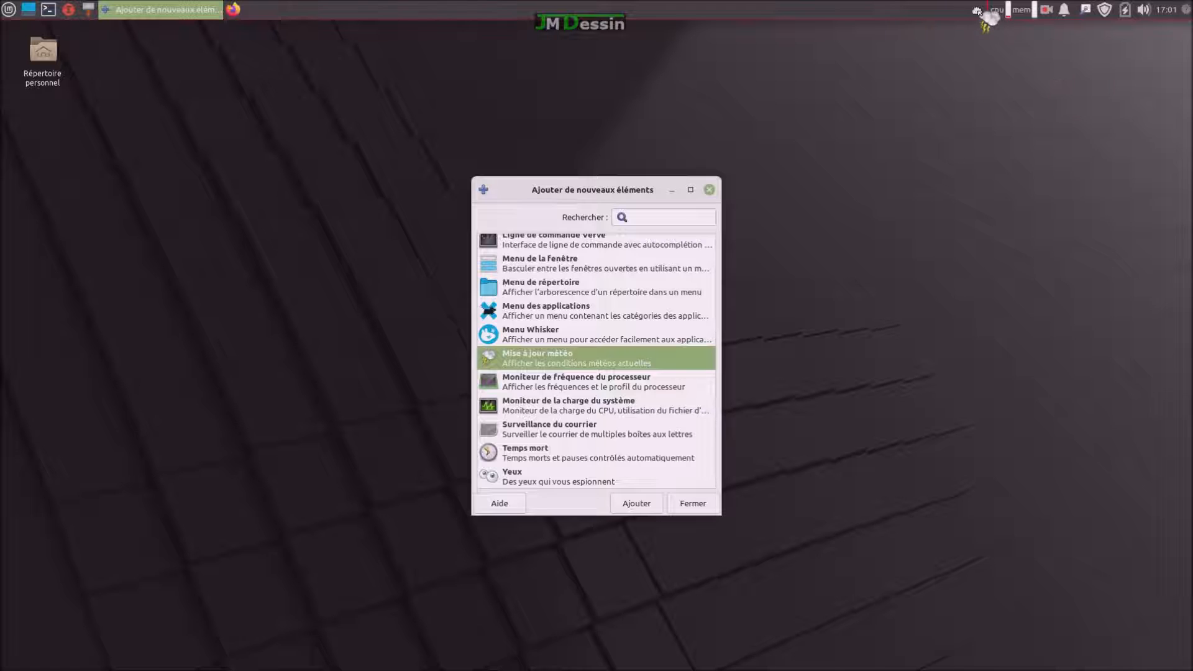
{"action": "left_click", "coordinate": [975, 12]}
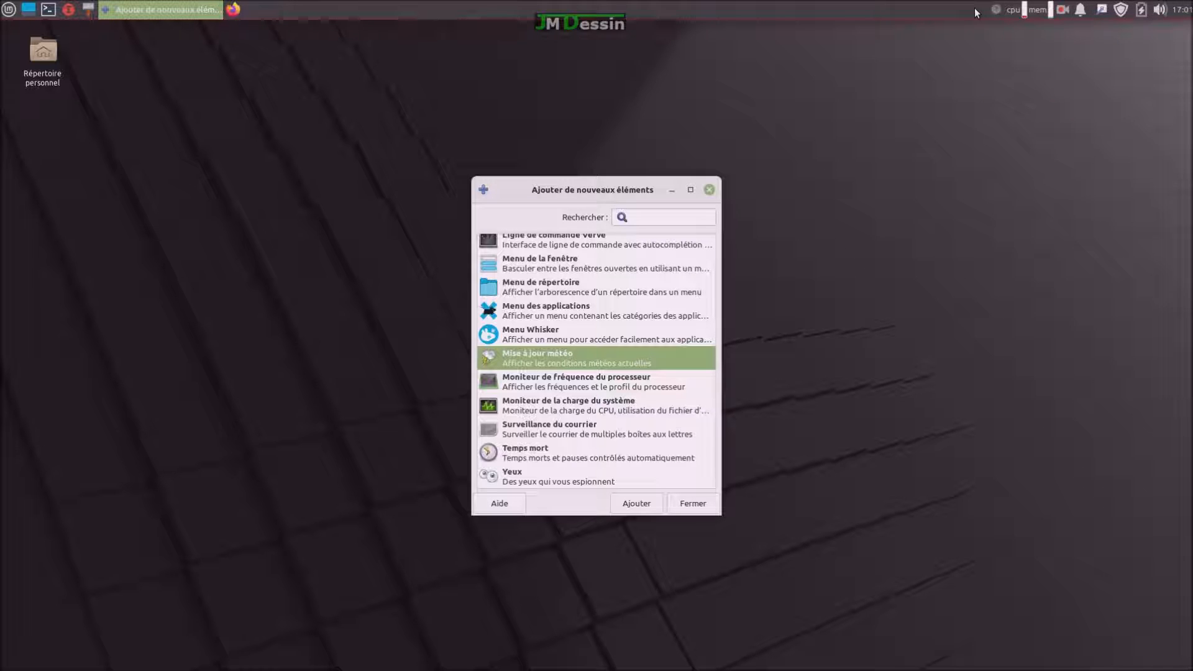
Set the weather item's location to Romans-sur-Isère (canton de Romans-sur-Isère) and close the window for adding new items.
{"action": "right_click", "coordinate": [996, 10]}
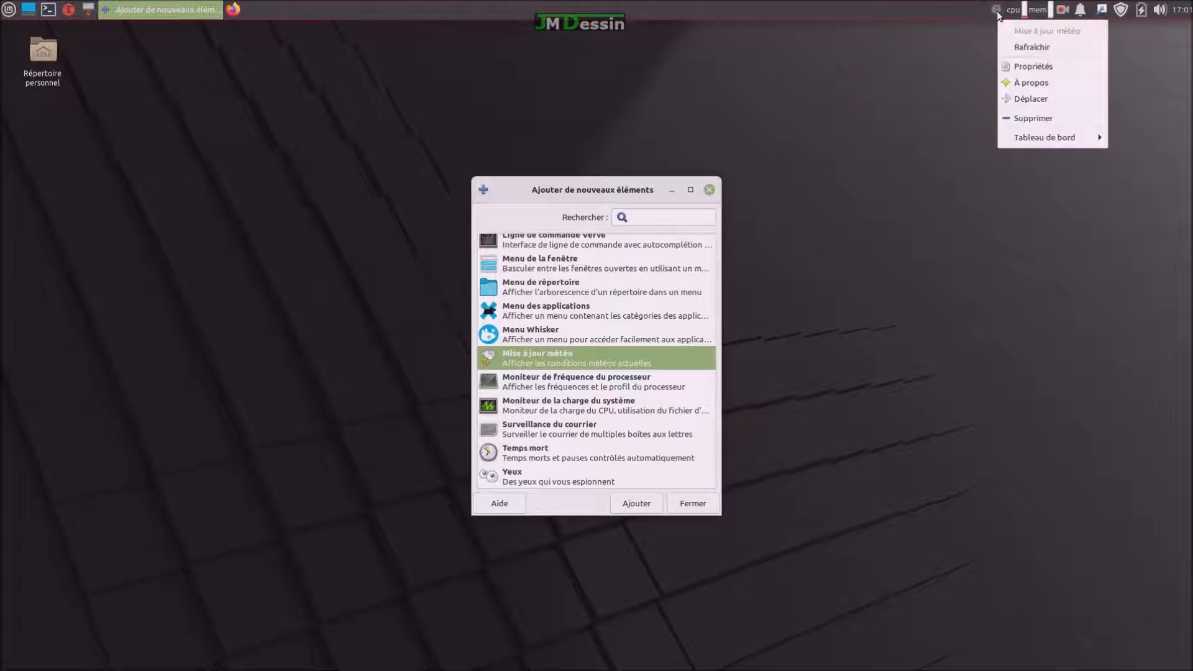
{"action": "left_click", "coordinate": [1021, 67]}
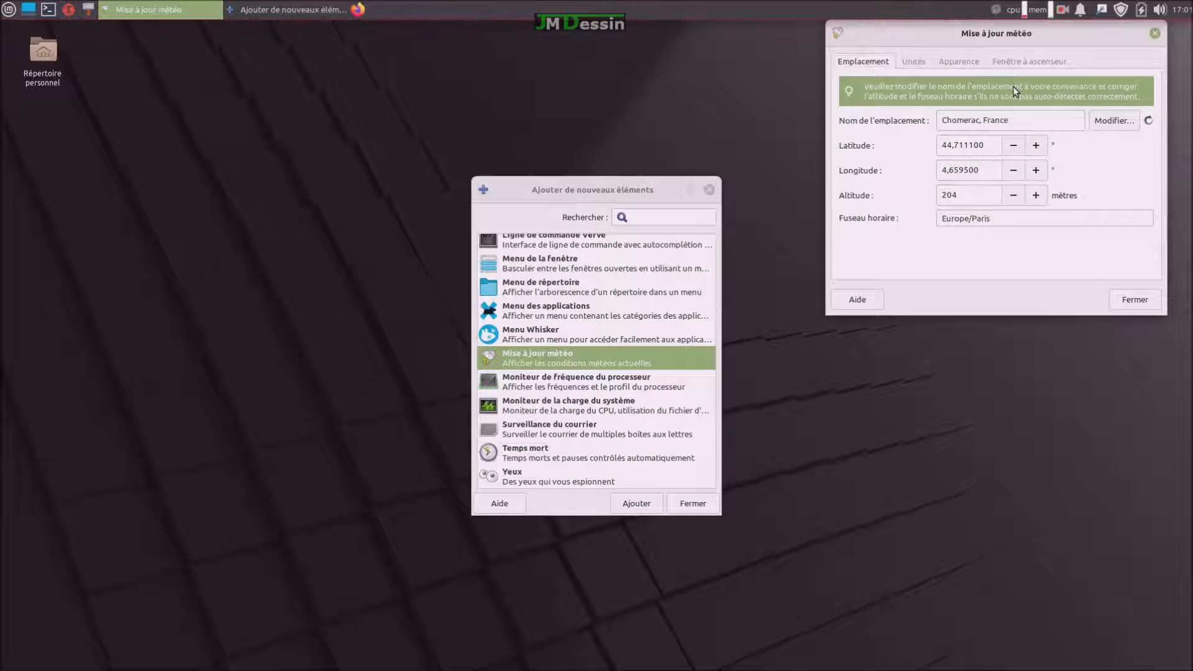
{"action": "left_click", "coordinate": [1114, 121]}
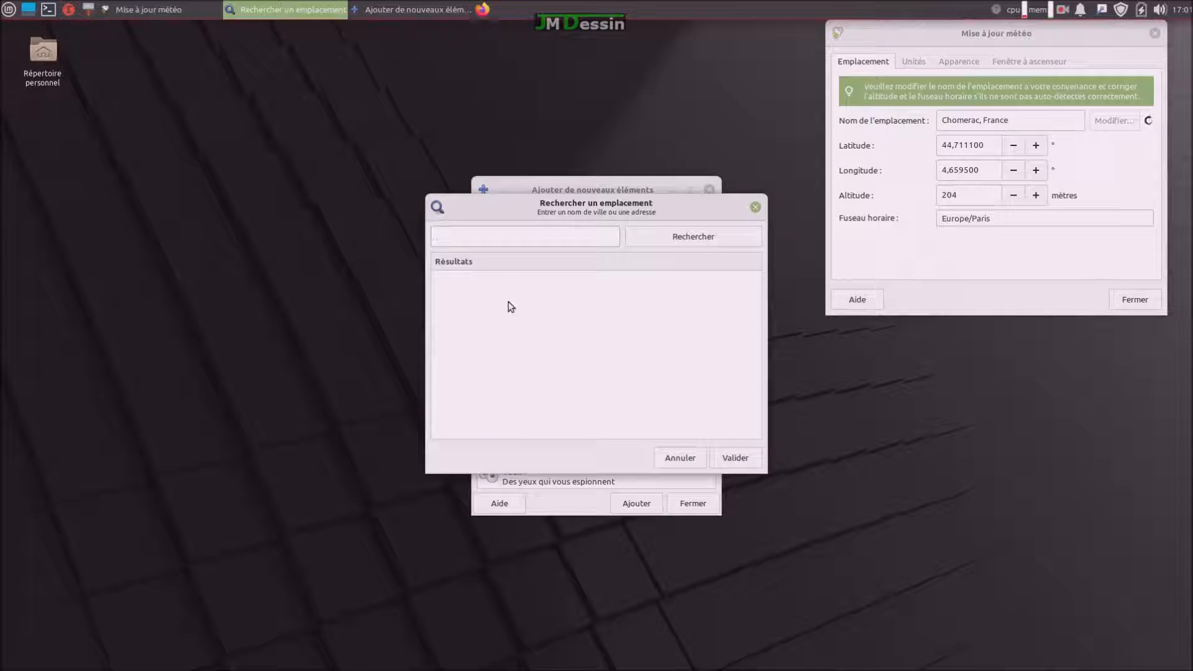
{"action": "left_click", "coordinate": [492, 238]}
{"action": "type", "text": "Roman"}
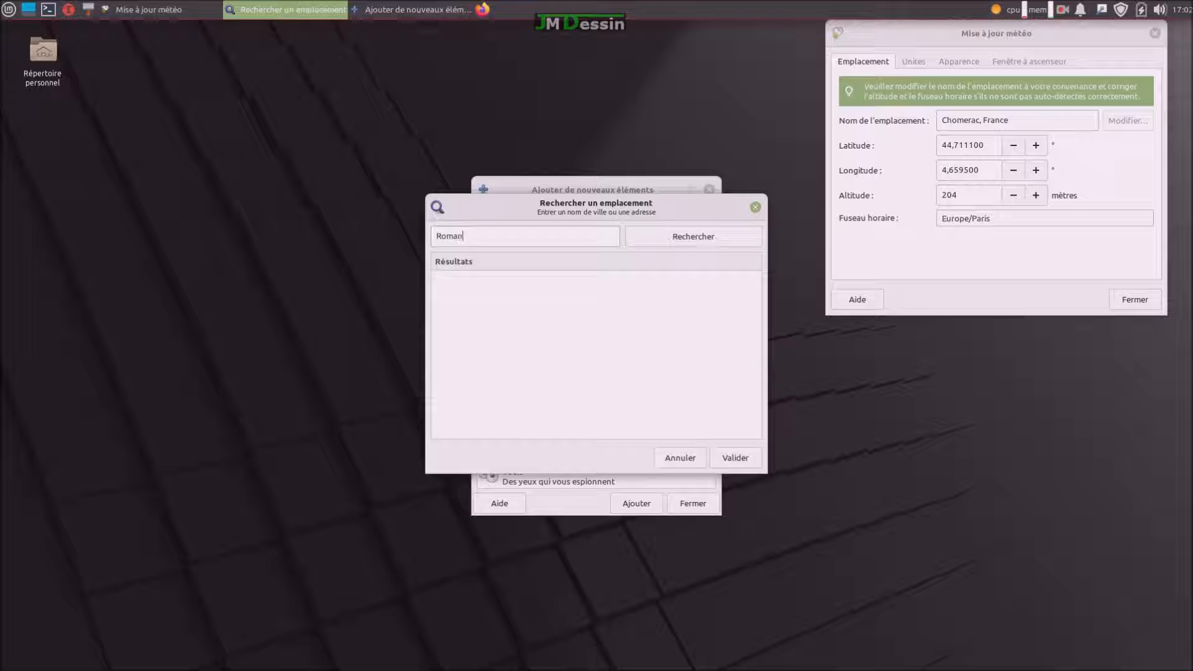
{"action": "type", "text": "s-sur-Isère"}
{"action": "left_click", "coordinate": [714, 245]}
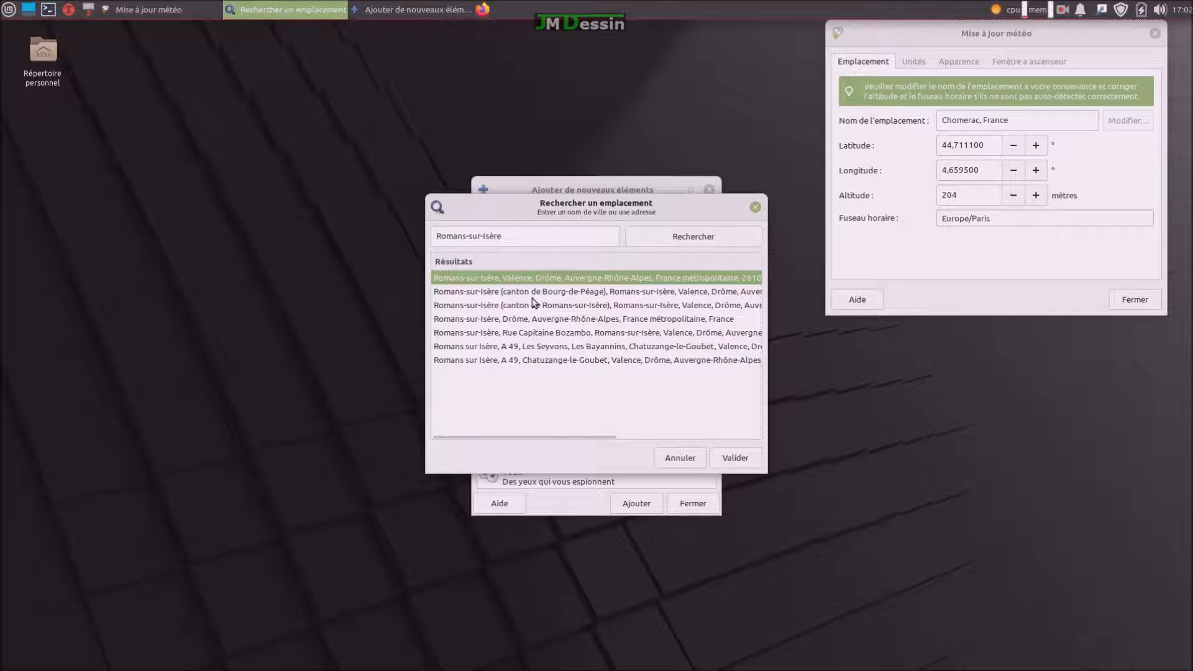
{"action": "left_click", "coordinate": [474, 306]}
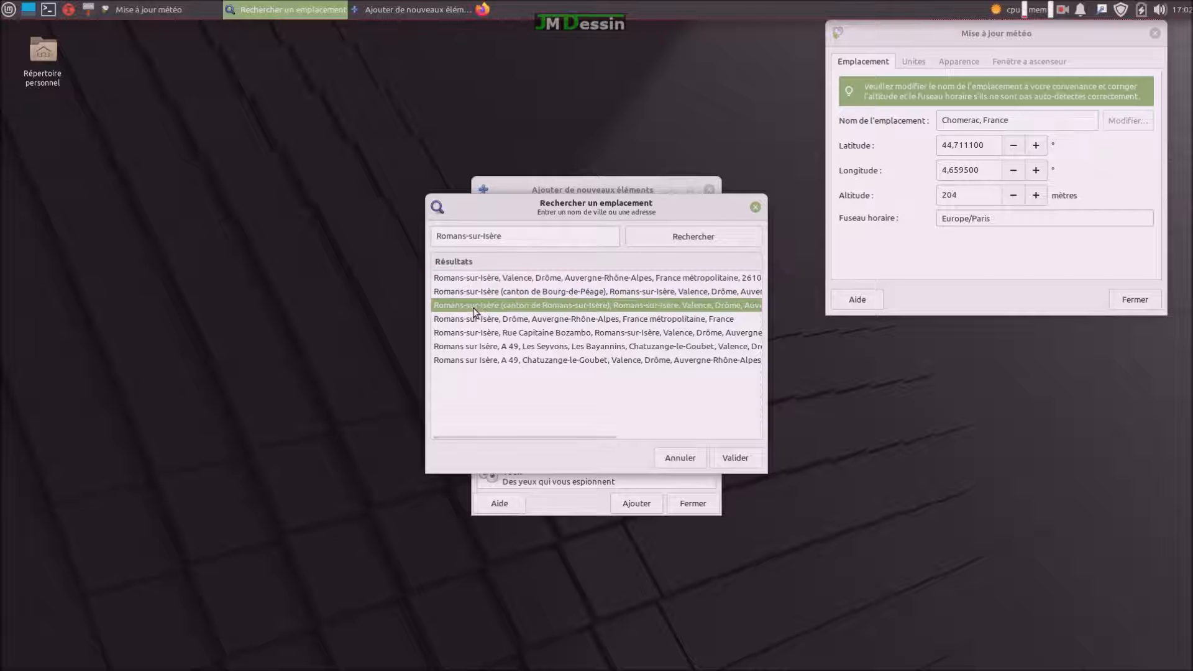
{"action": "left_click", "coordinate": [736, 460]}
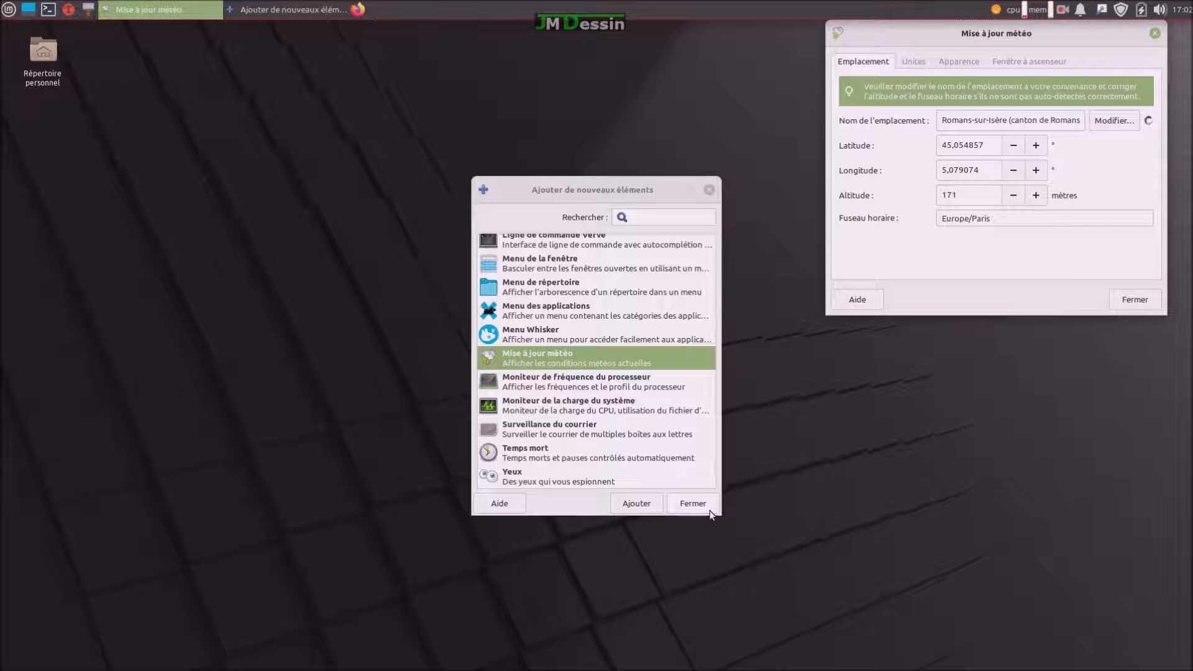
{"action": "left_click", "coordinate": [692, 503]}
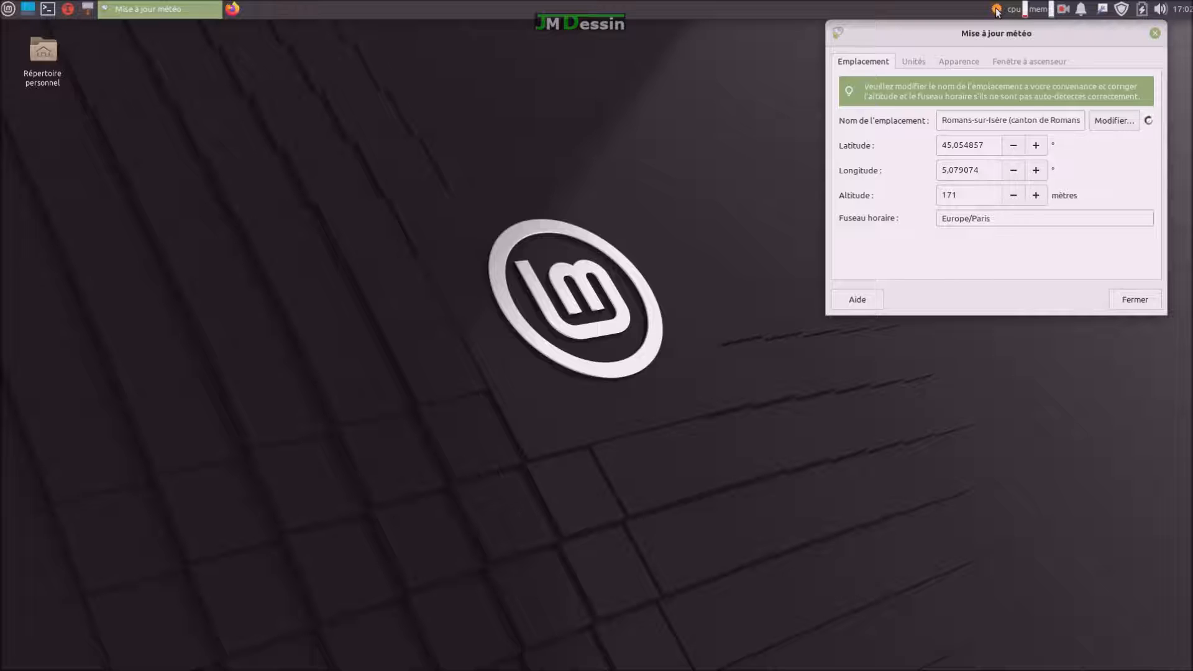
Add the Température (T) label to the weather item's scroll area and close its properties.
{"action": "mouse_move", "coordinate": [997, 11]}
{"action": "left_click", "coordinate": [1025, 62]}
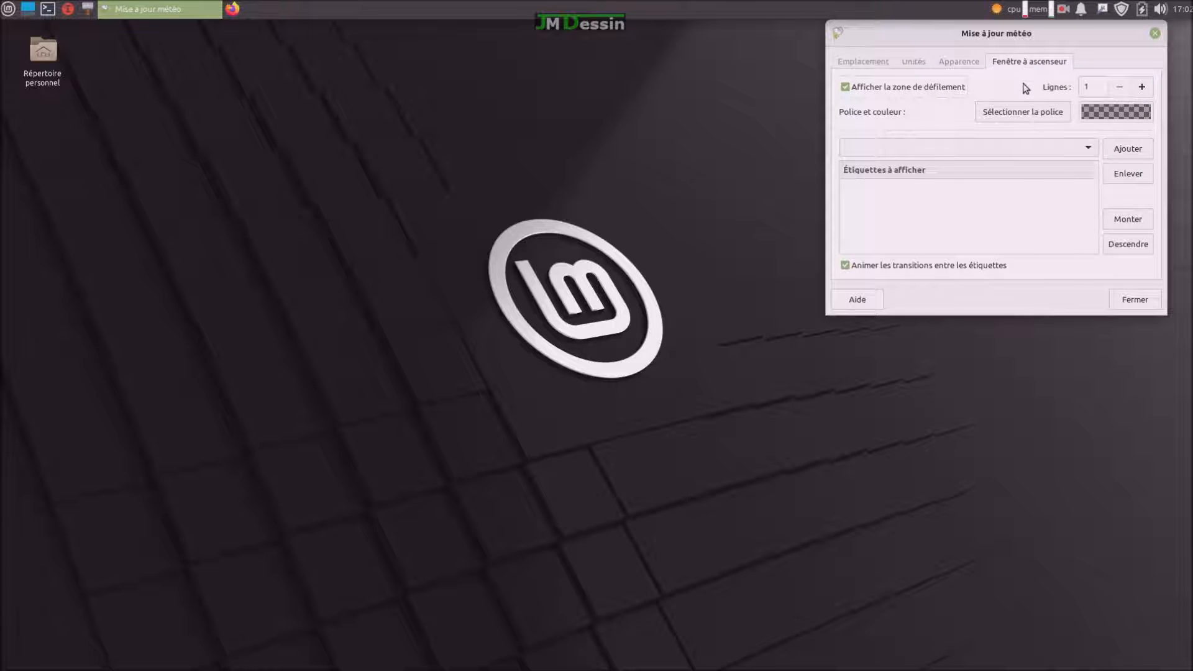
{"action": "left_click", "coordinate": [1087, 149]}
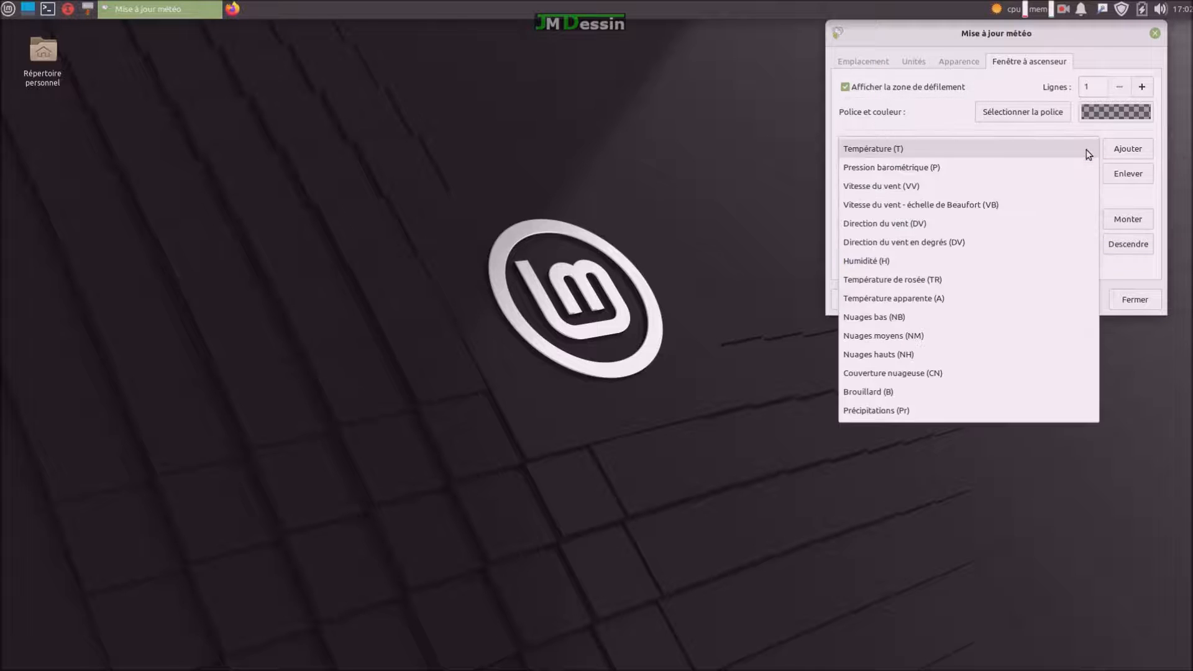
{"action": "left_click", "coordinate": [963, 147]}
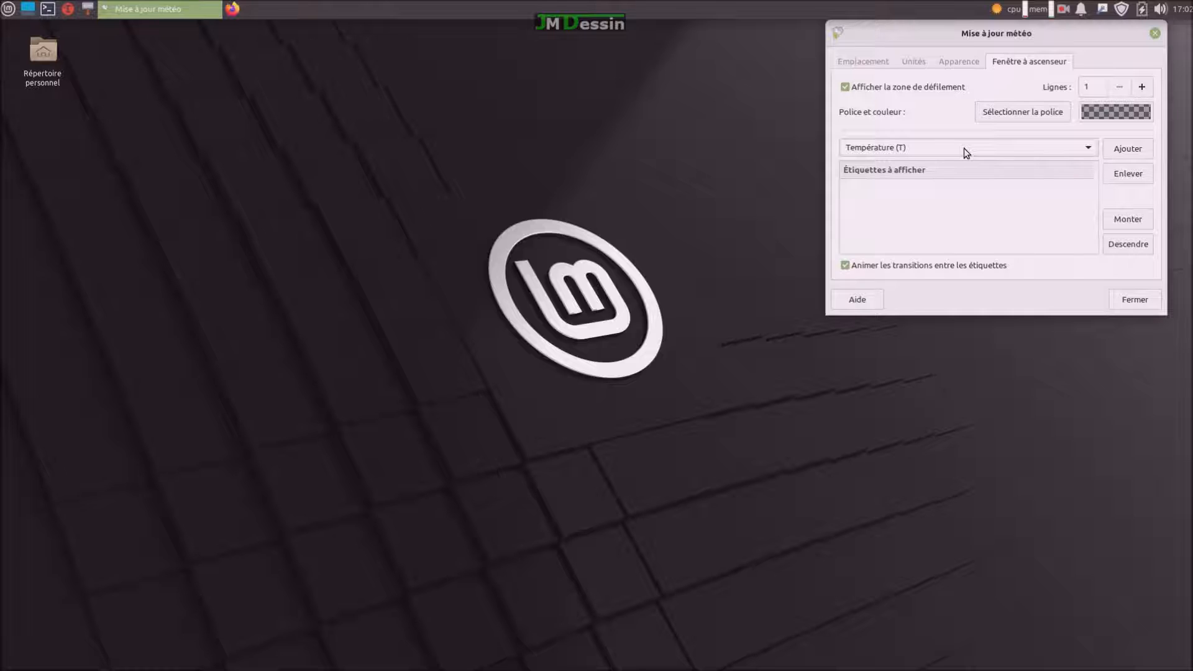
{"action": "left_click", "coordinate": [1141, 153]}
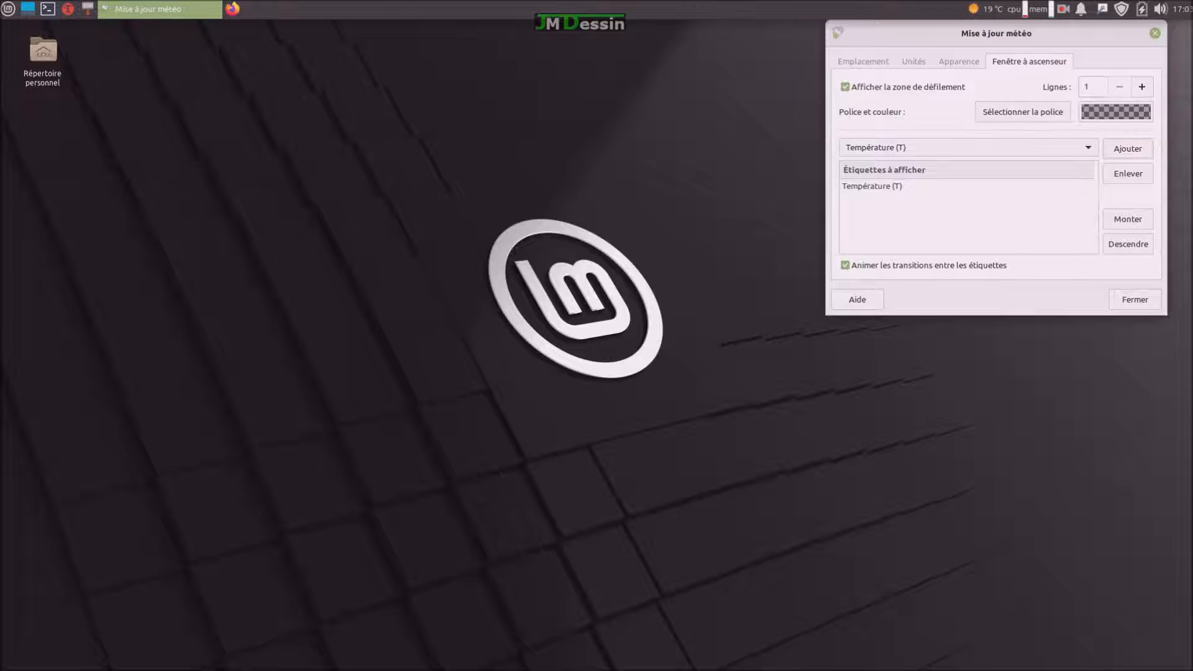
{"action": "mouse_move", "coordinate": [1182, 15]}
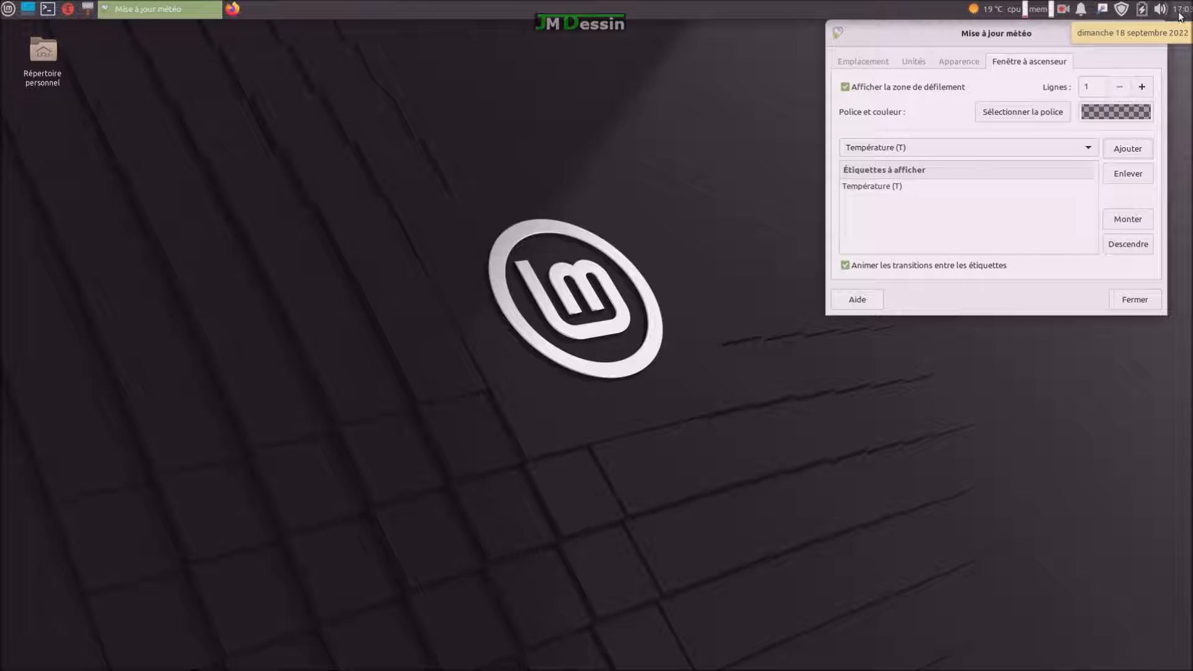
{"action": "left_click", "coordinate": [1139, 305]}
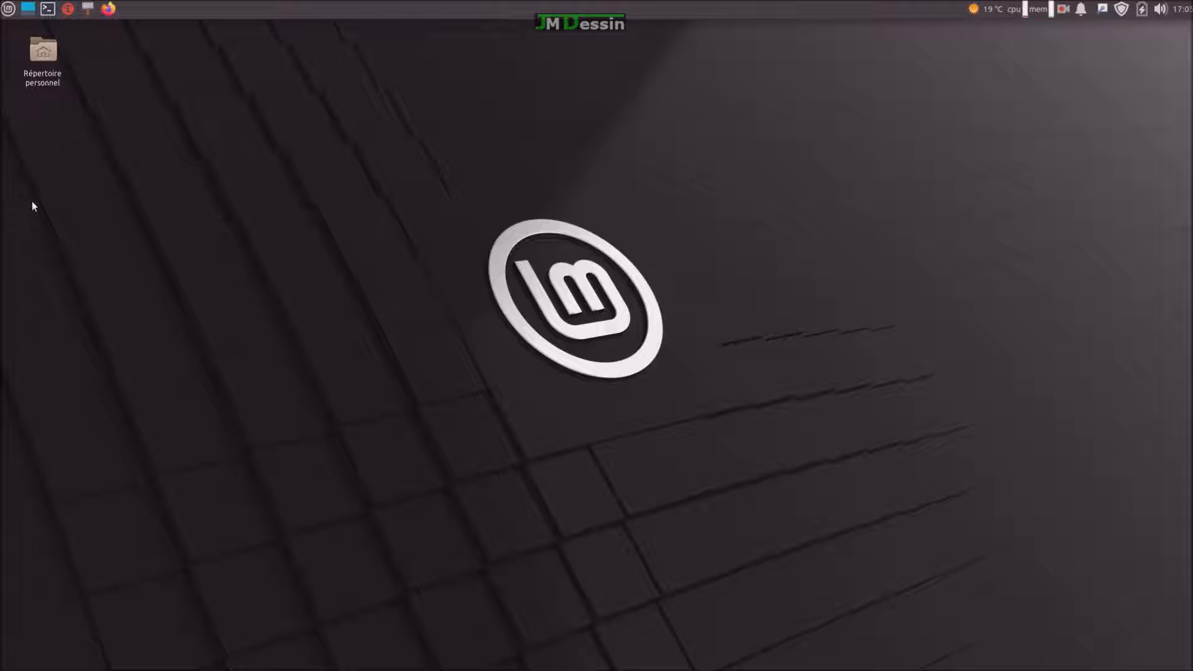
In the desktop settings, browse the wallpapers, enable the Corbeille default icon and close the settings.
{"action": "right_click", "coordinate": [766, 333]}
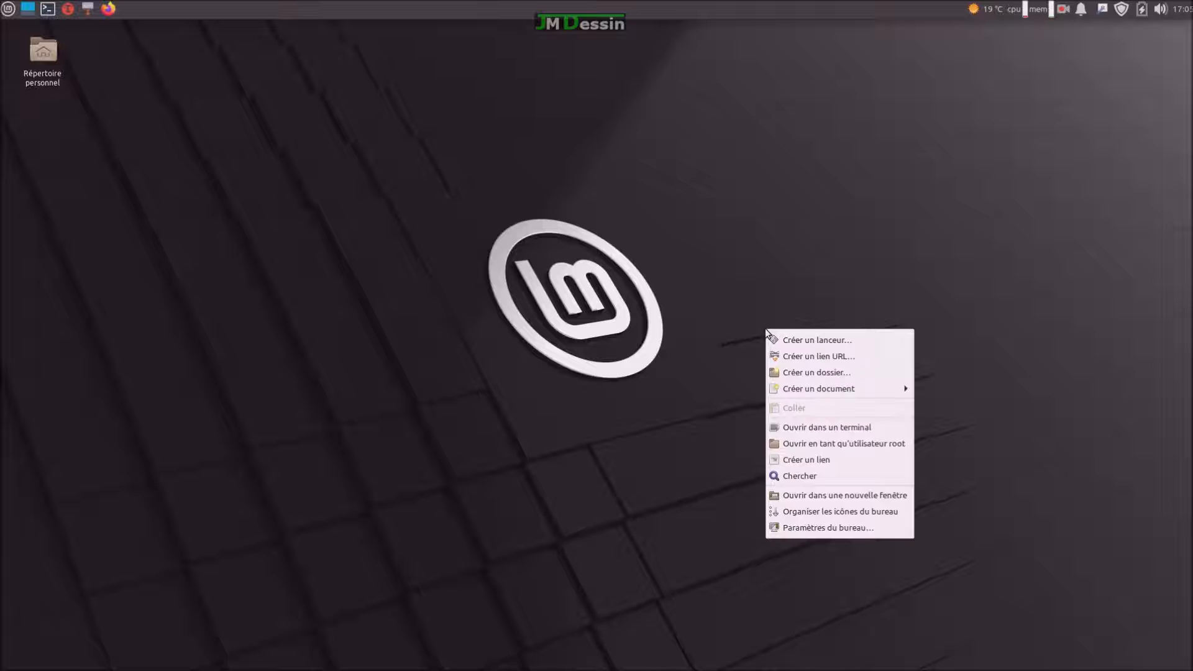
{"action": "left_click", "coordinate": [826, 528]}
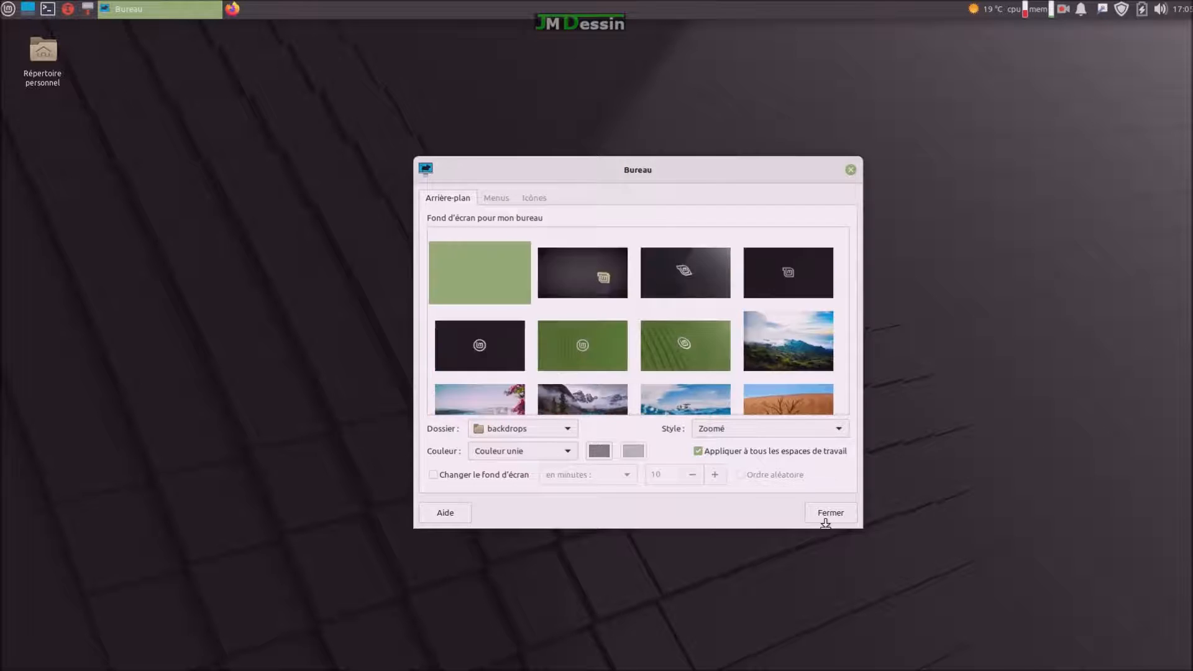
{"action": "scroll", "coordinate": [718, 318], "scroll_direction": "down", "scroll_amount": 3}
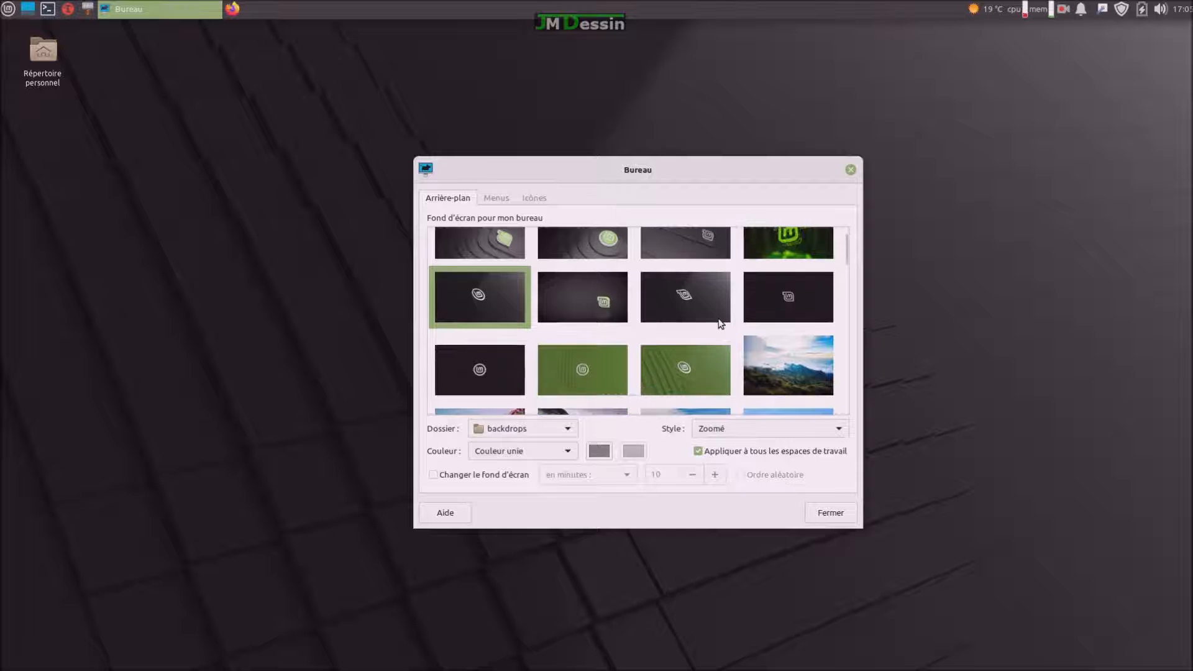
{"action": "scroll", "coordinate": [718, 318], "scroll_direction": "up", "scroll_amount": 2}
{"action": "left_click", "coordinate": [544, 196]}
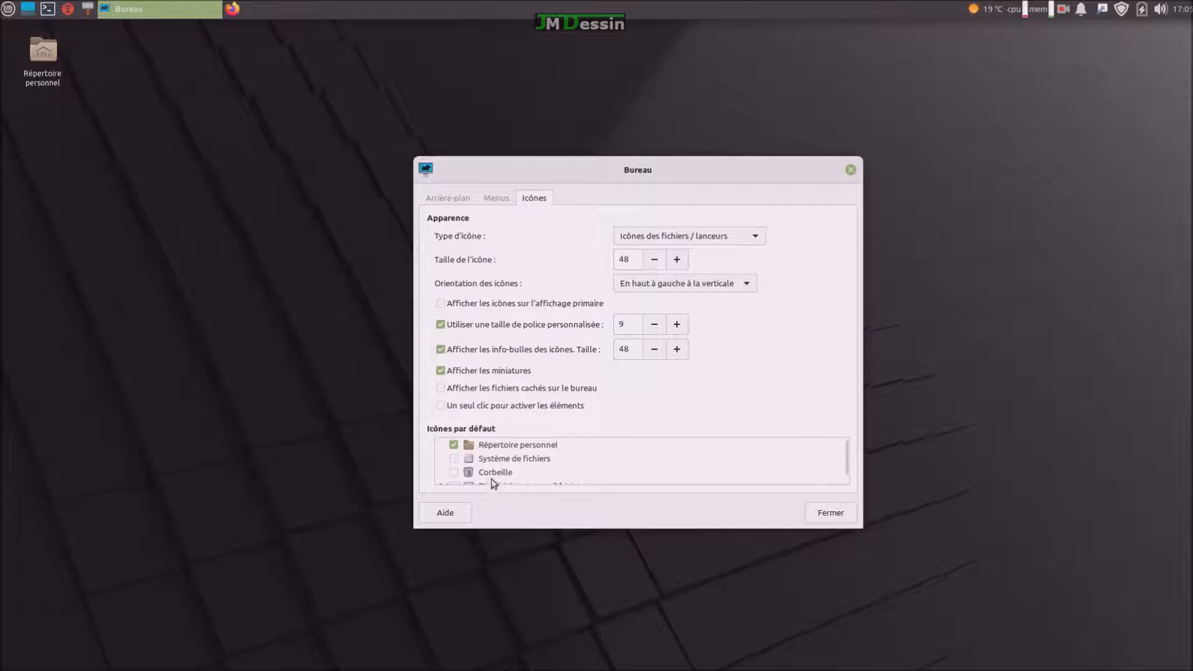
{"action": "left_click", "coordinate": [454, 473]}
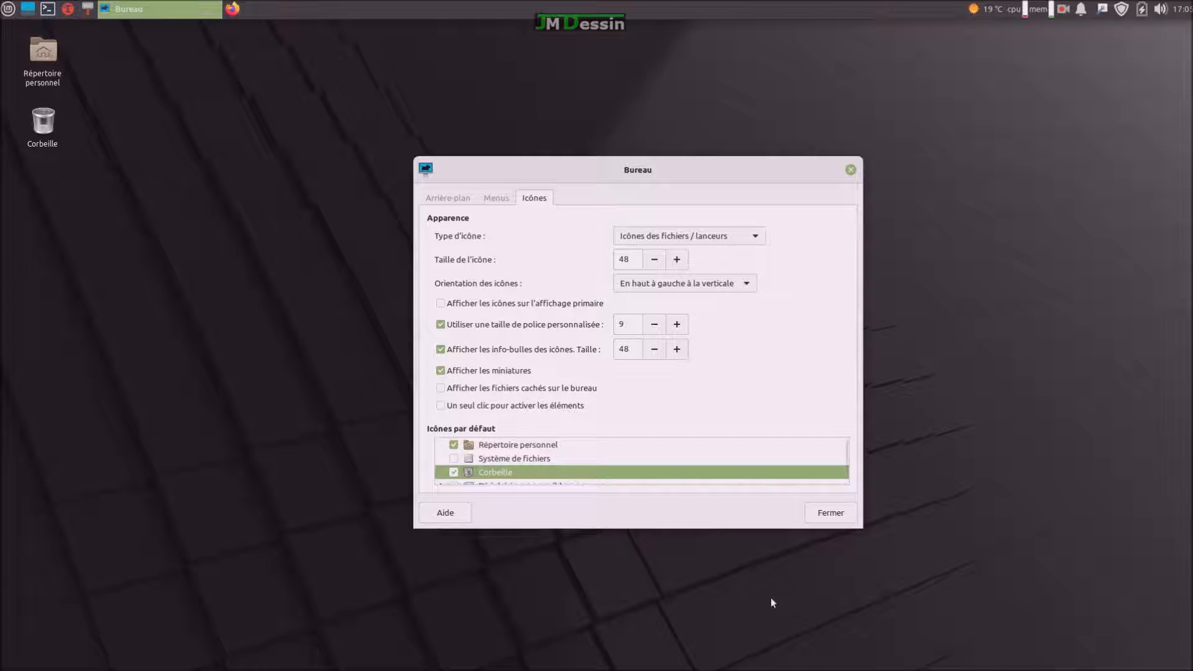
{"action": "scroll", "coordinate": [617, 455], "scroll_direction": "down", "scroll_amount": 1}
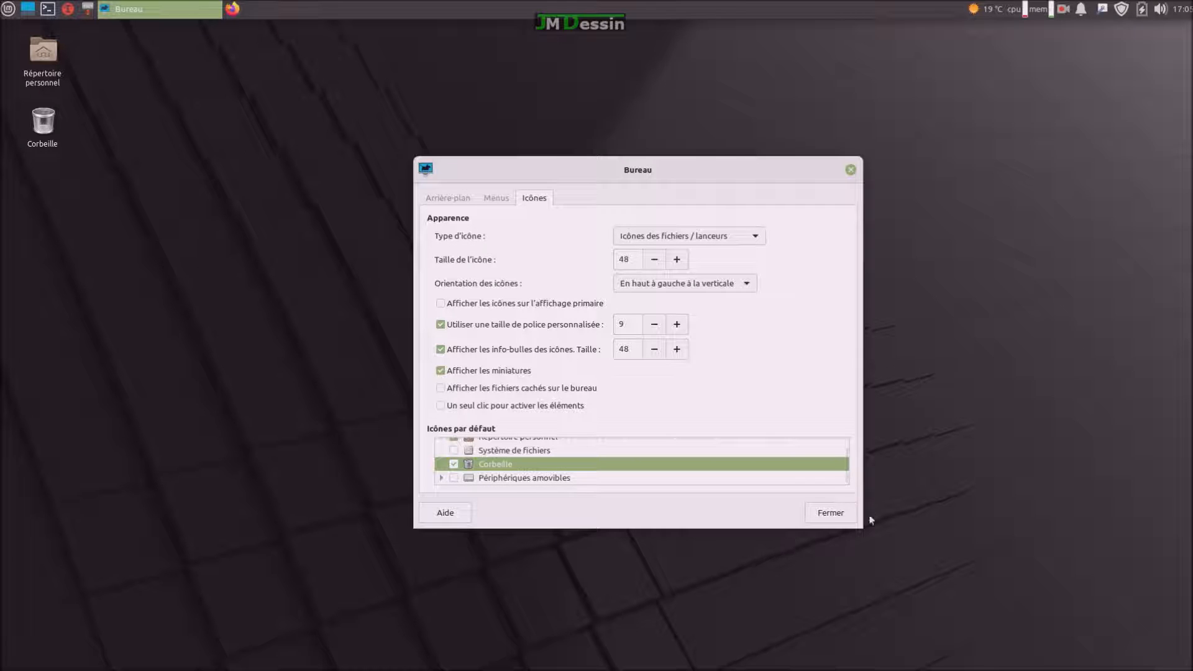
{"action": "left_click", "coordinate": [830, 513]}
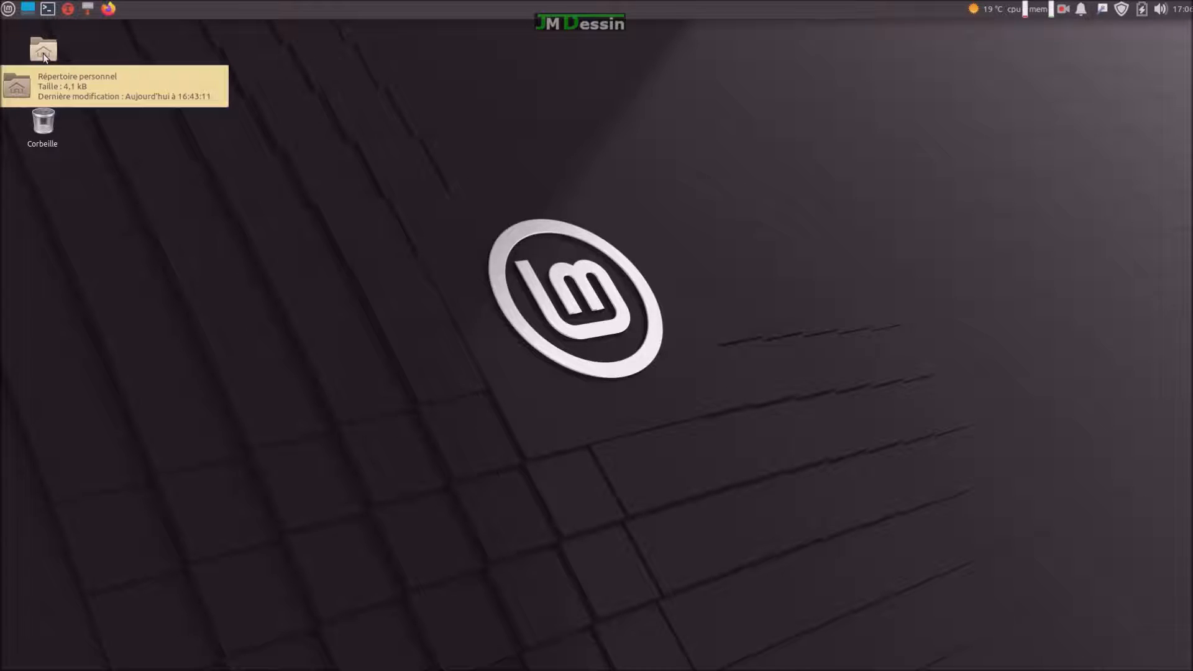
Open the personal folder from the desktop, look over its default folders and close it.
{"action": "double_click", "coordinate": [44, 56]}
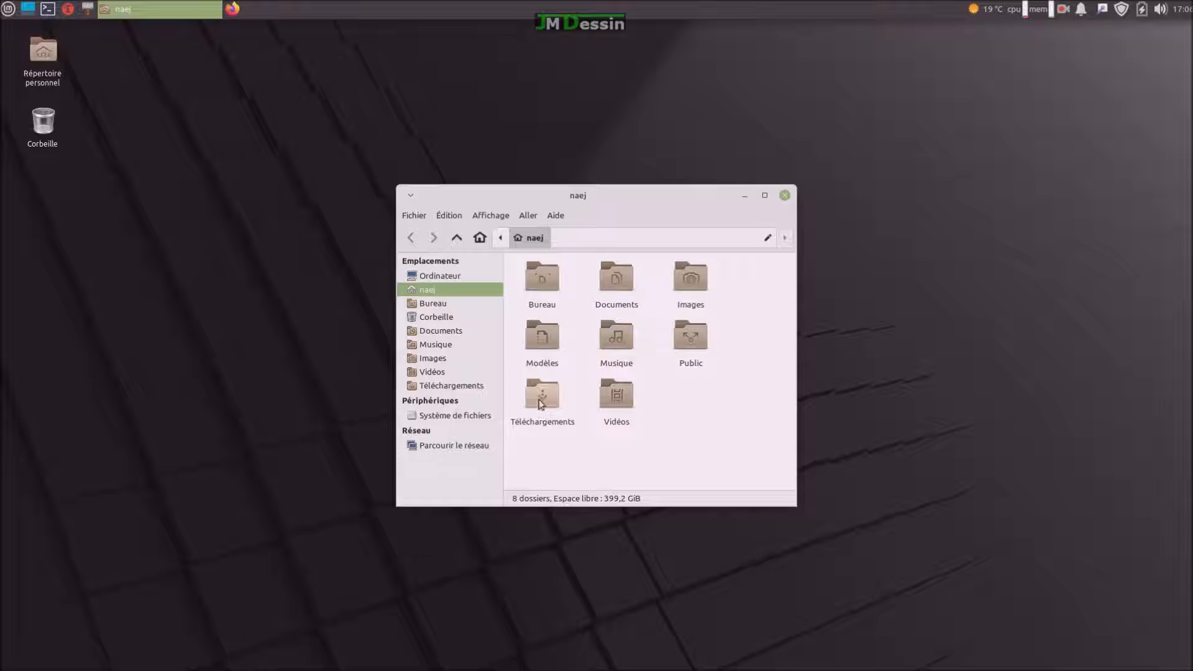
{"action": "left_click", "coordinate": [784, 196]}
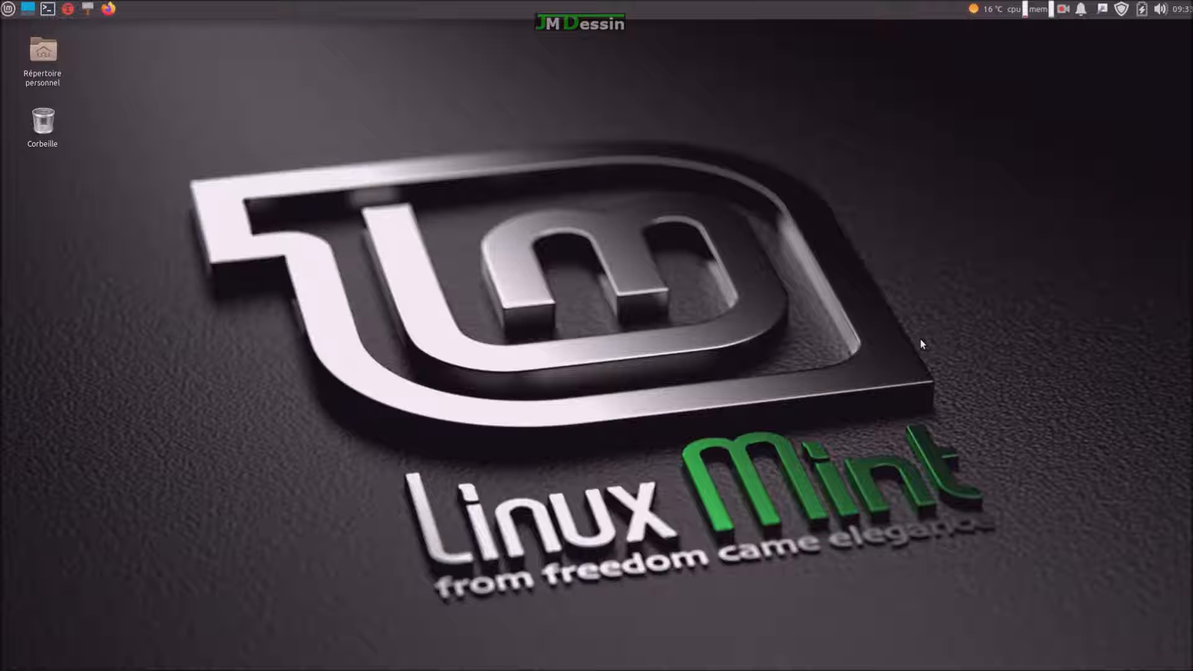
Raise the internal audio output volume from the panel's sound control and dismiss the control.
{"action": "left_click", "coordinate": [1158, 9]}
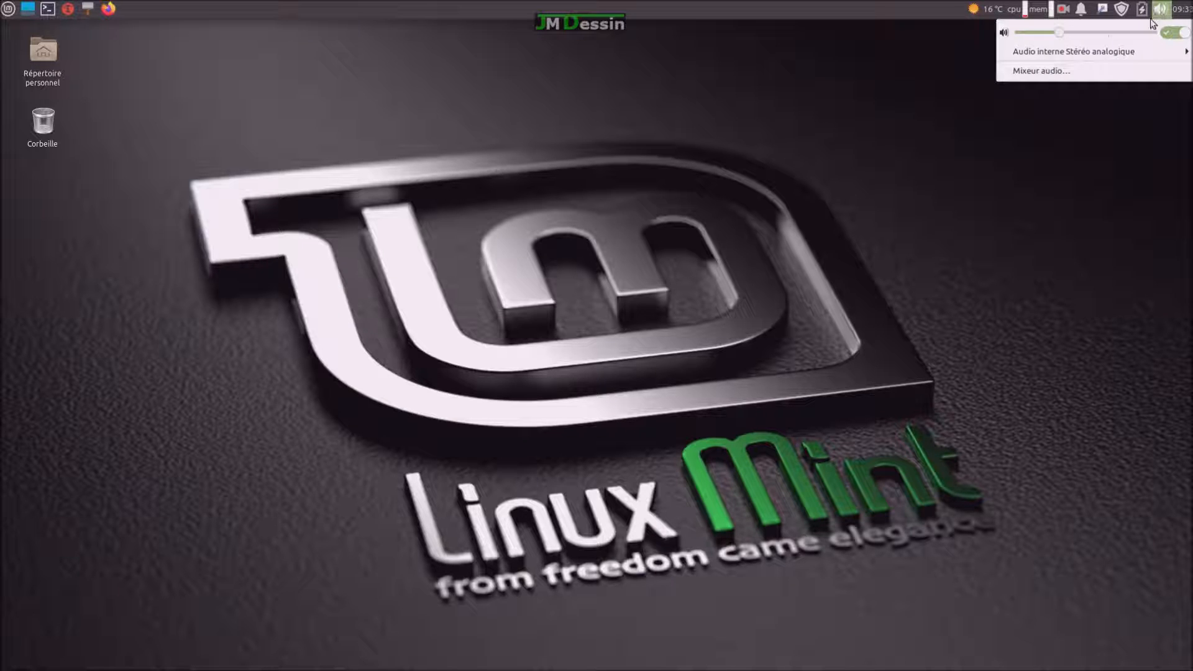
{"action": "left_click", "coordinate": [1110, 32]}
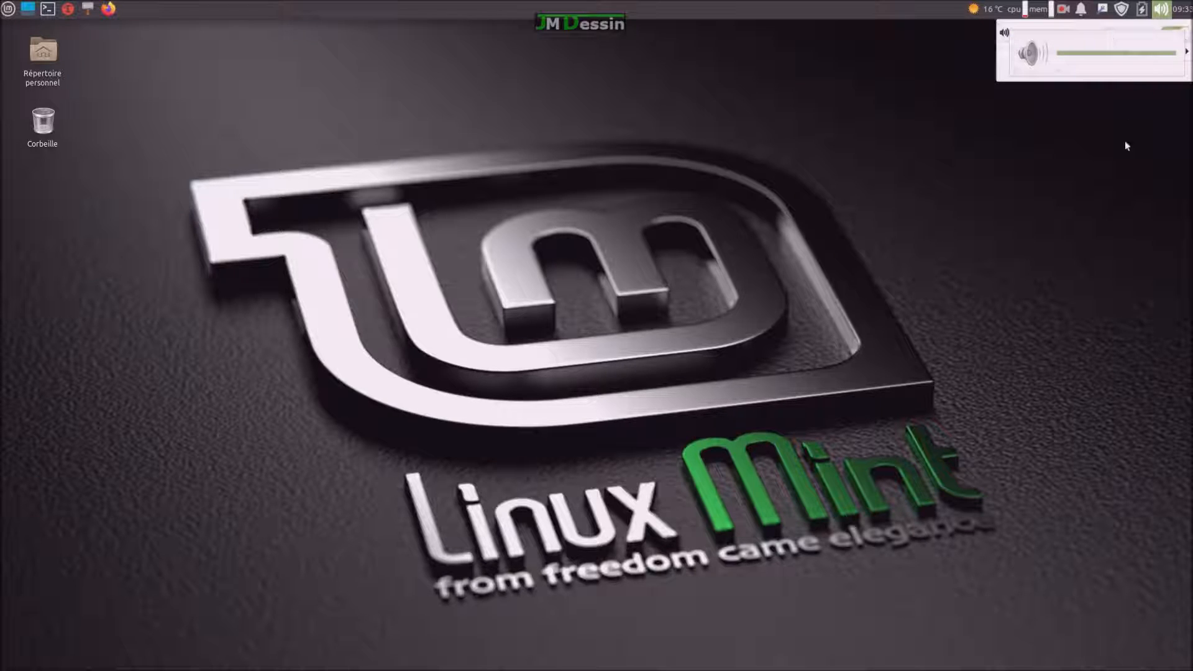
{"action": "left_click", "coordinate": [1129, 178]}
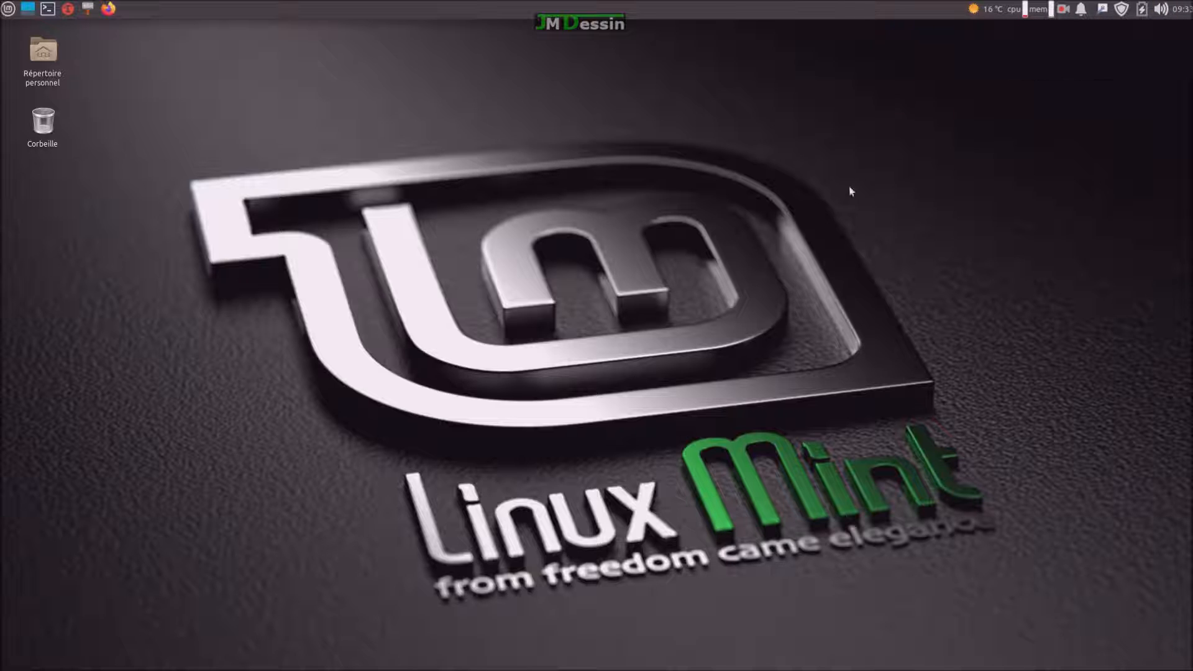
Open Firefox, maximize its window and close the privacy policy tab.
{"action": "left_click", "coordinate": [108, 10]}
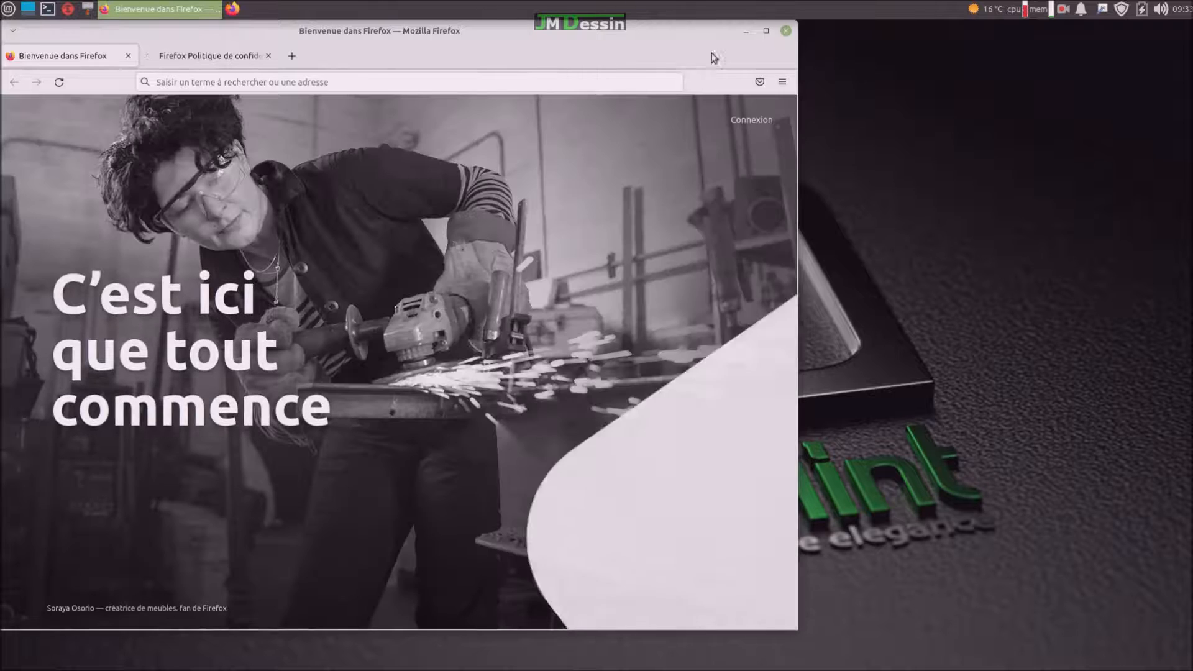
{"action": "left_click", "coordinate": [766, 31]}
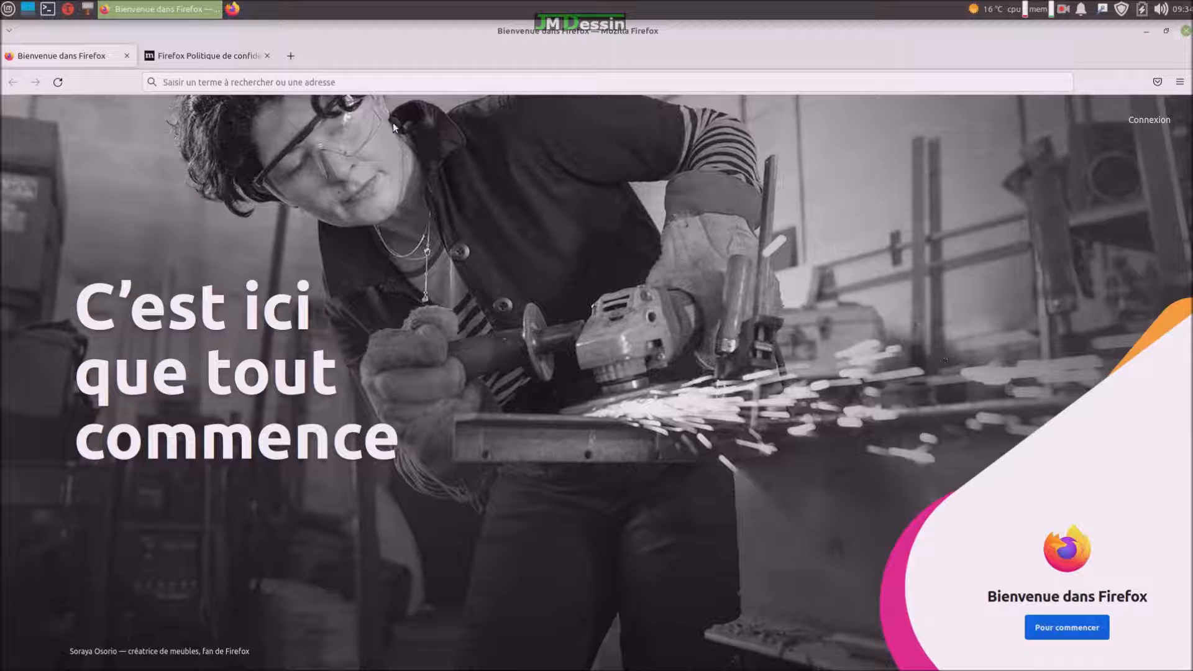
{"action": "left_click", "coordinate": [267, 56]}
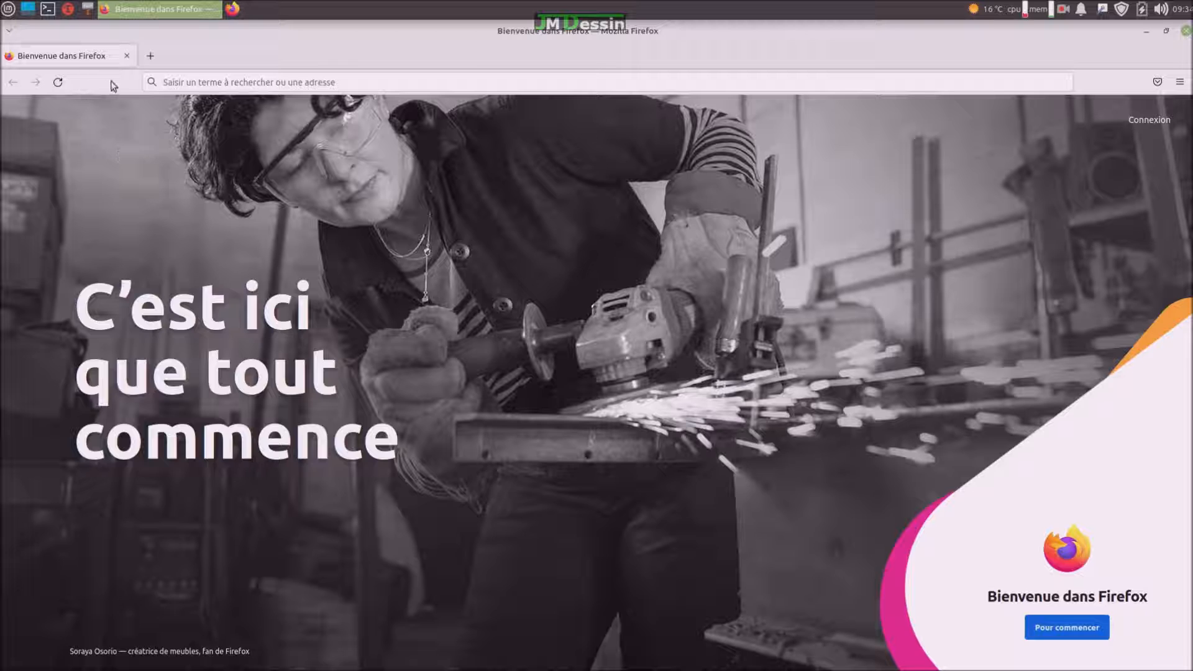
In the Firefox settings, look over the general options and set the search bar to be added to the toolbar.
{"action": "left_click", "coordinate": [1180, 81]}
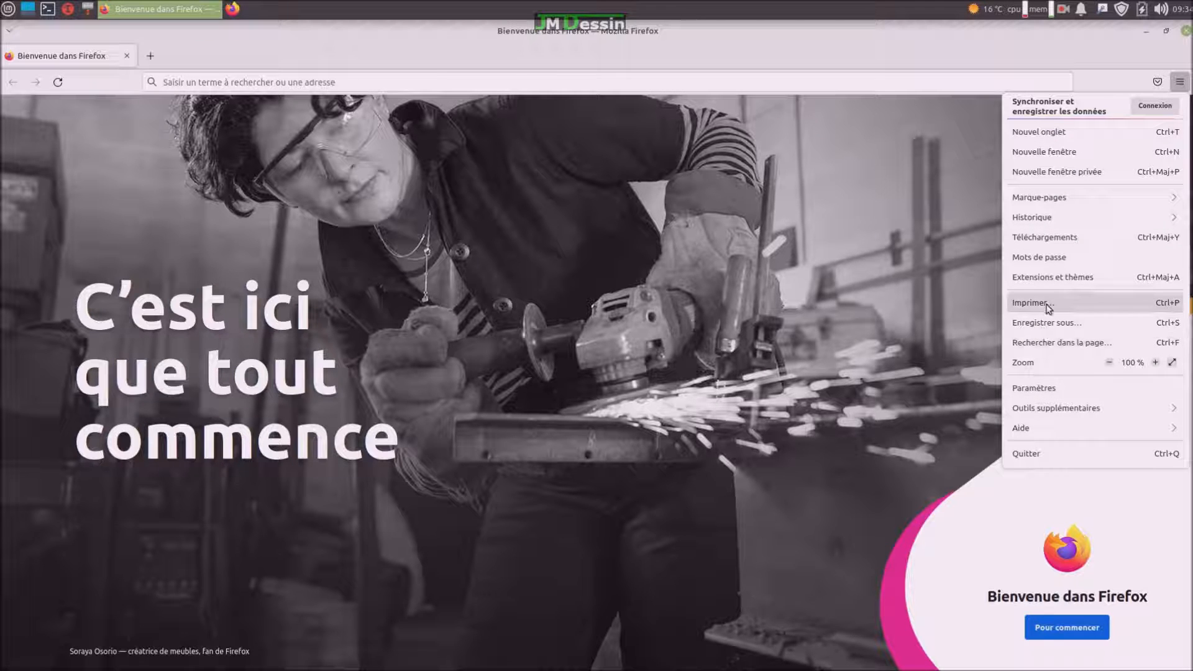
{"action": "left_click", "coordinate": [1048, 399]}
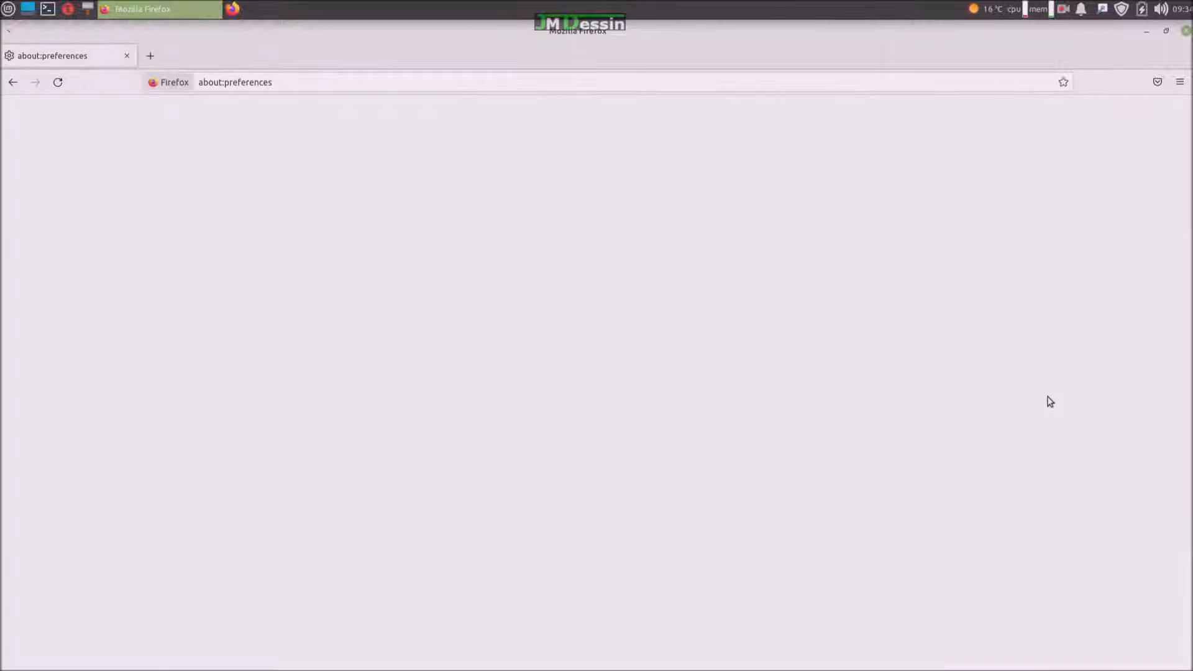
{"action": "scroll", "coordinate": [263, 494], "scroll_direction": "down", "scroll_amount": 8}
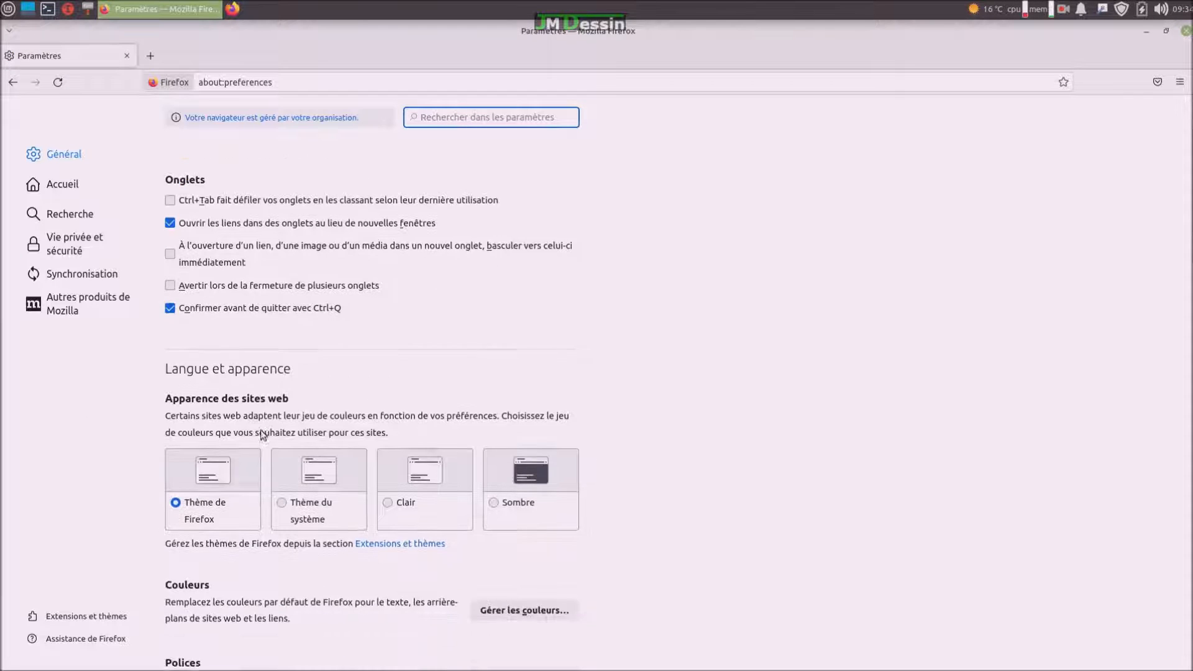
{"action": "scroll", "coordinate": [264, 495], "scroll_direction": "down", "scroll_amount": 3}
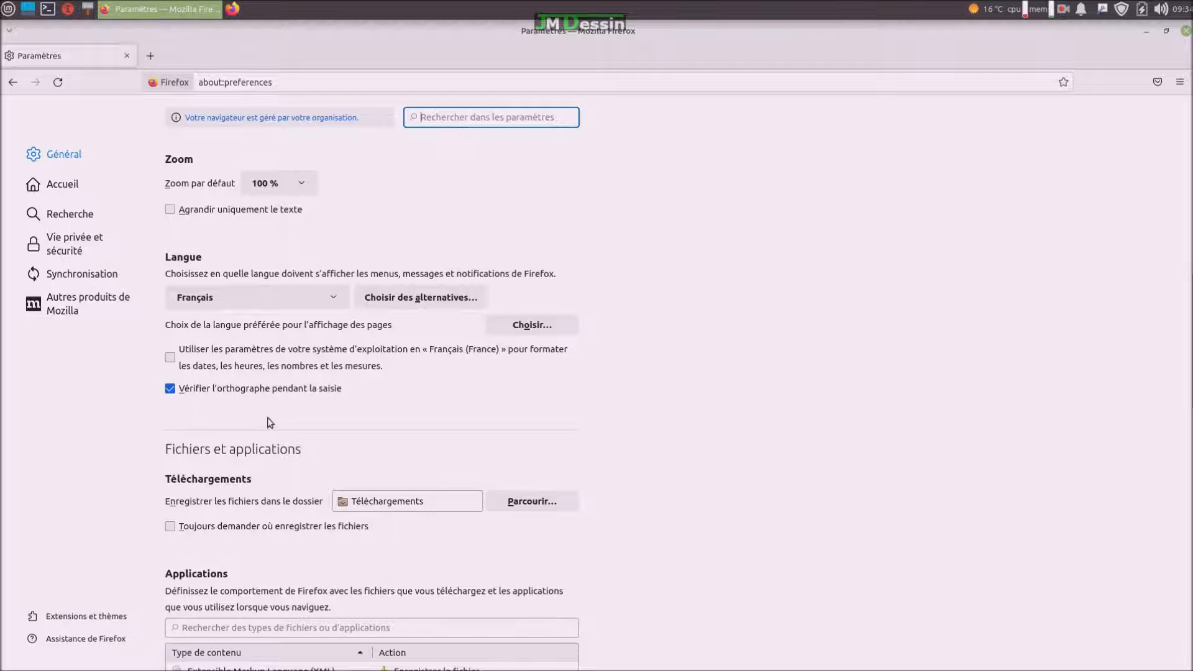
{"action": "scroll", "coordinate": [270, 425], "scroll_direction": "down", "scroll_amount": 2}
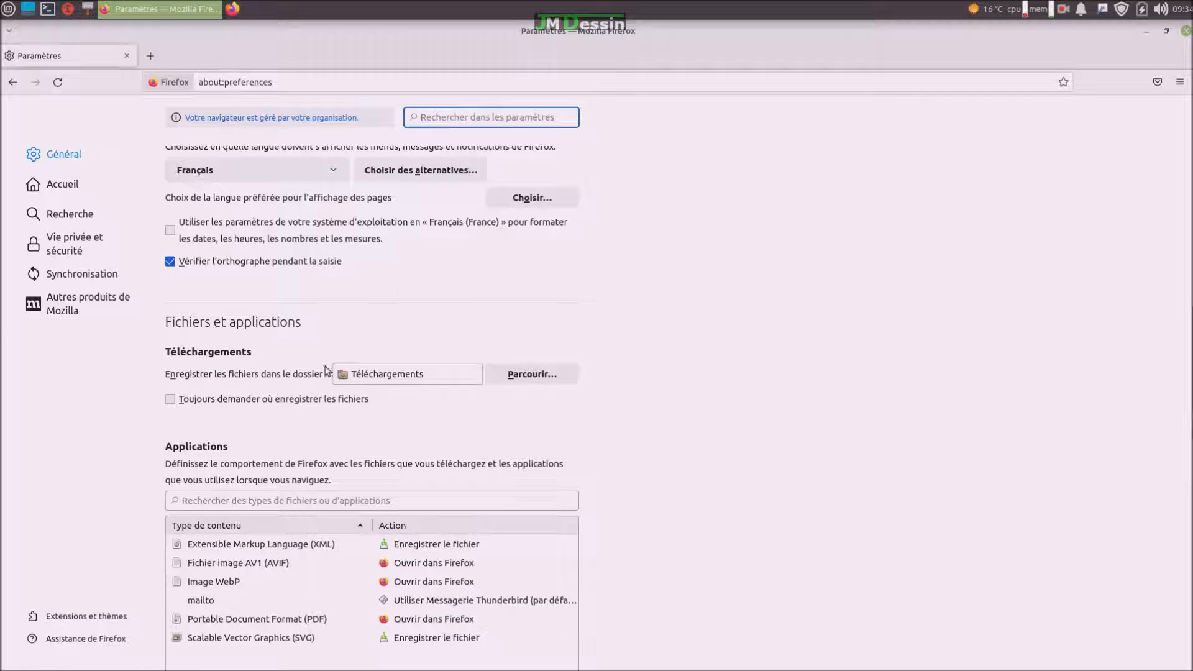
{"action": "scroll", "coordinate": [249, 426], "scroll_direction": "down", "scroll_amount": 2}
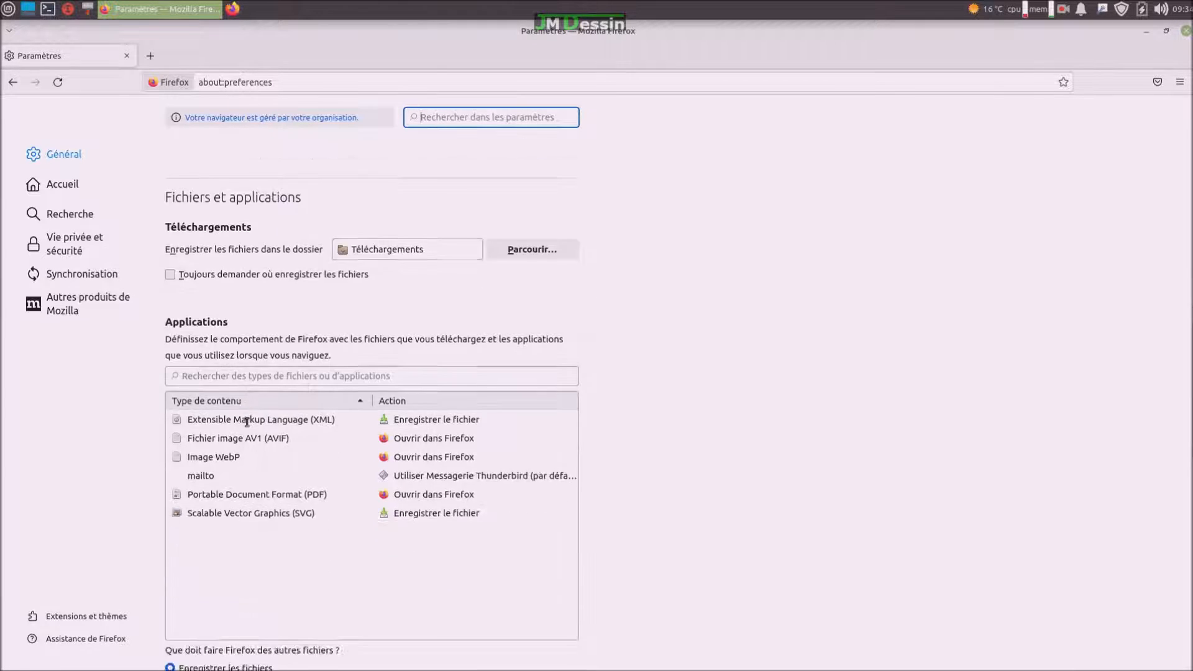
{"action": "scroll", "coordinate": [246, 418], "scroll_direction": "up", "scroll_amount": 5}
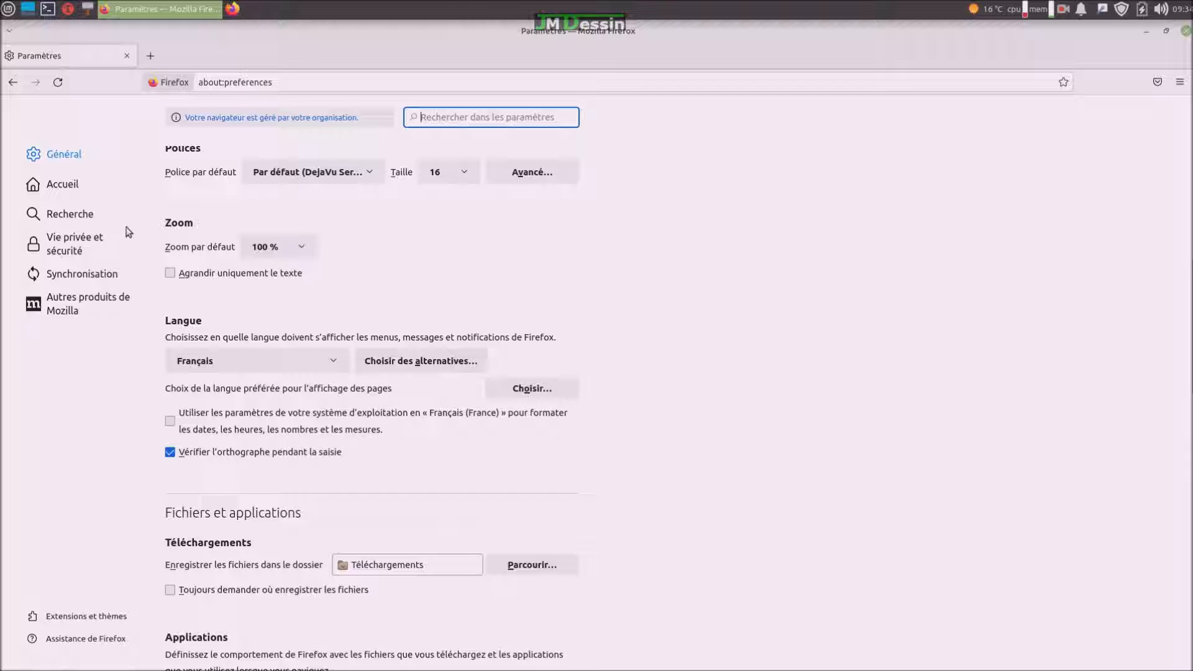
{"action": "left_click", "coordinate": [83, 223]}
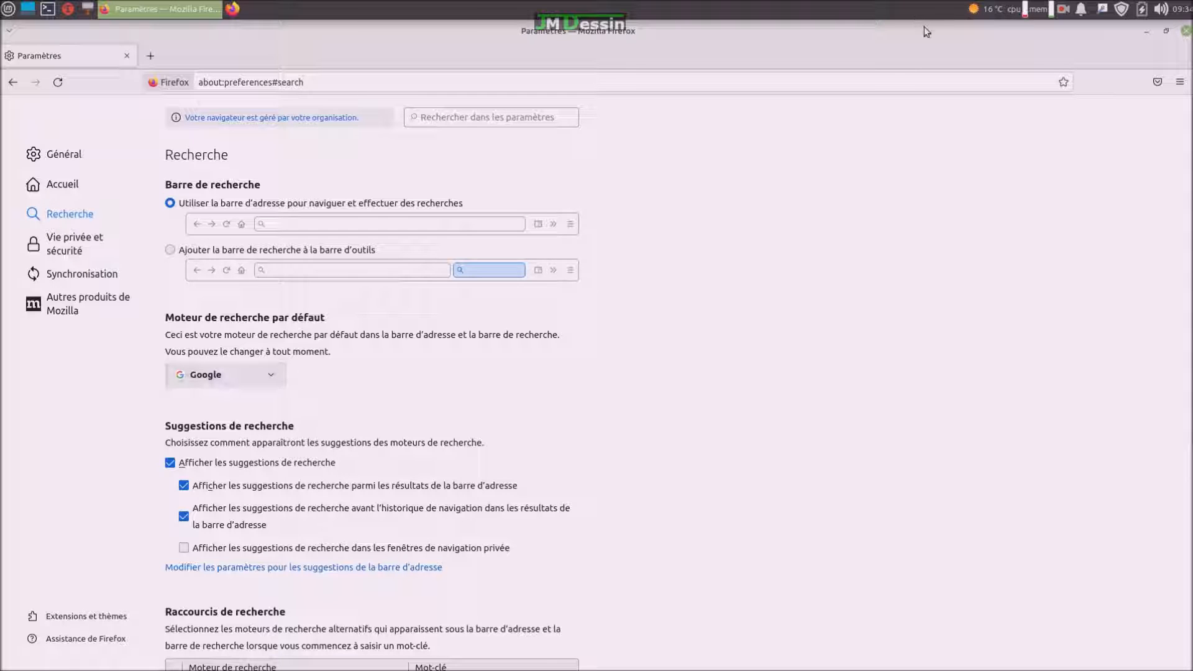
{"action": "left_click", "coordinate": [171, 253]}
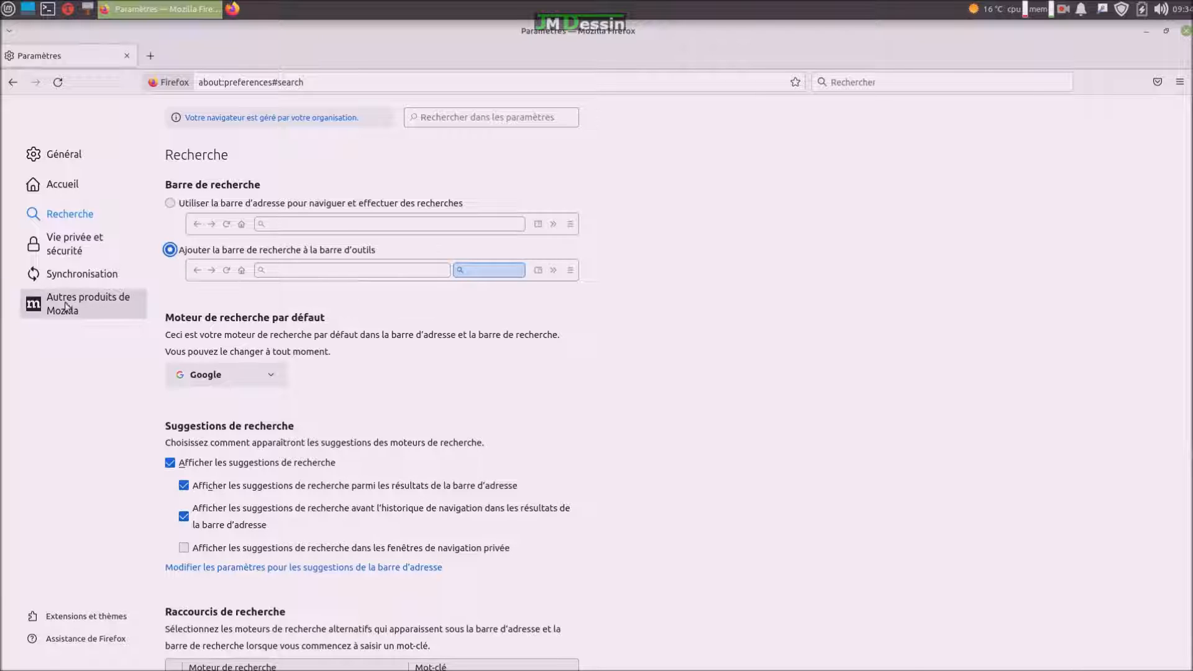
In the privacy and security settings, set the « Ne pas me pister » signal to Toujours.
{"action": "left_click", "coordinate": [72, 242]}
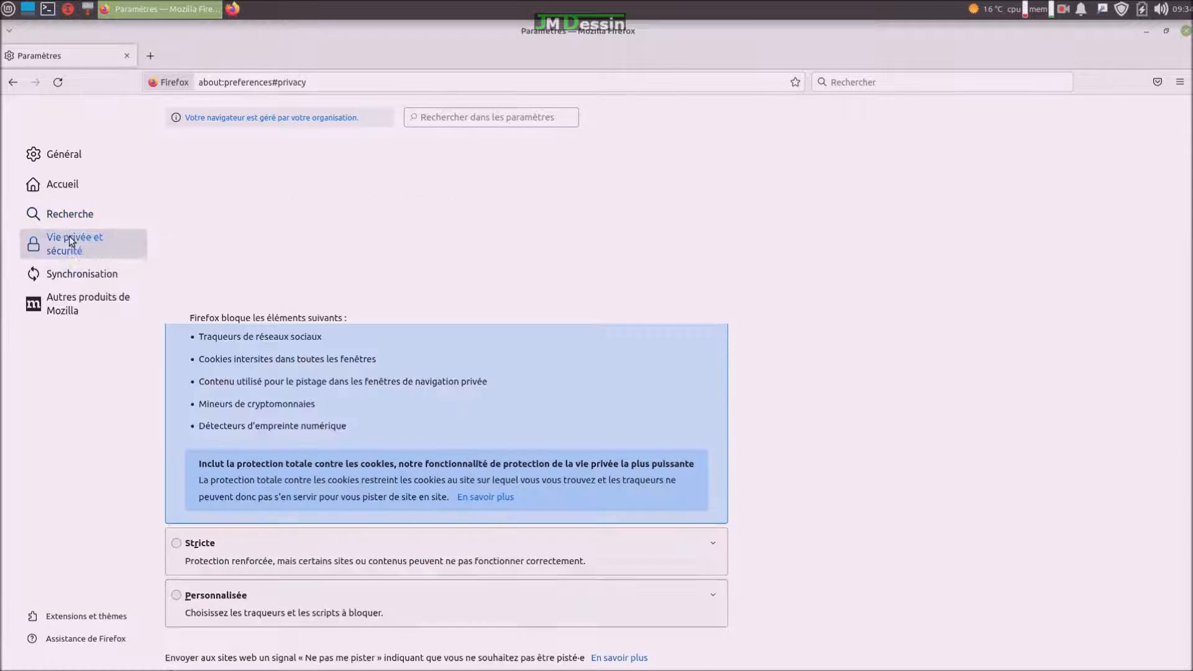
{"action": "scroll", "coordinate": [445, 404], "scroll_direction": "down", "scroll_amount": 2}
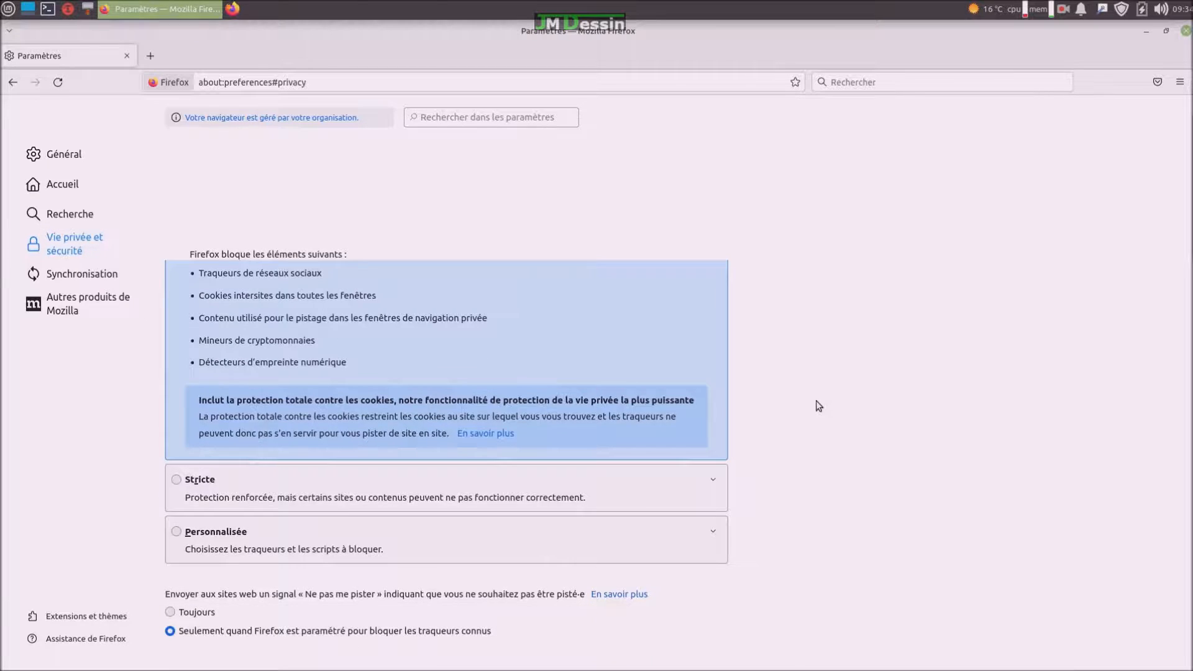
{"action": "scroll", "coordinate": [817, 405], "scroll_direction": "down", "scroll_amount": 3}
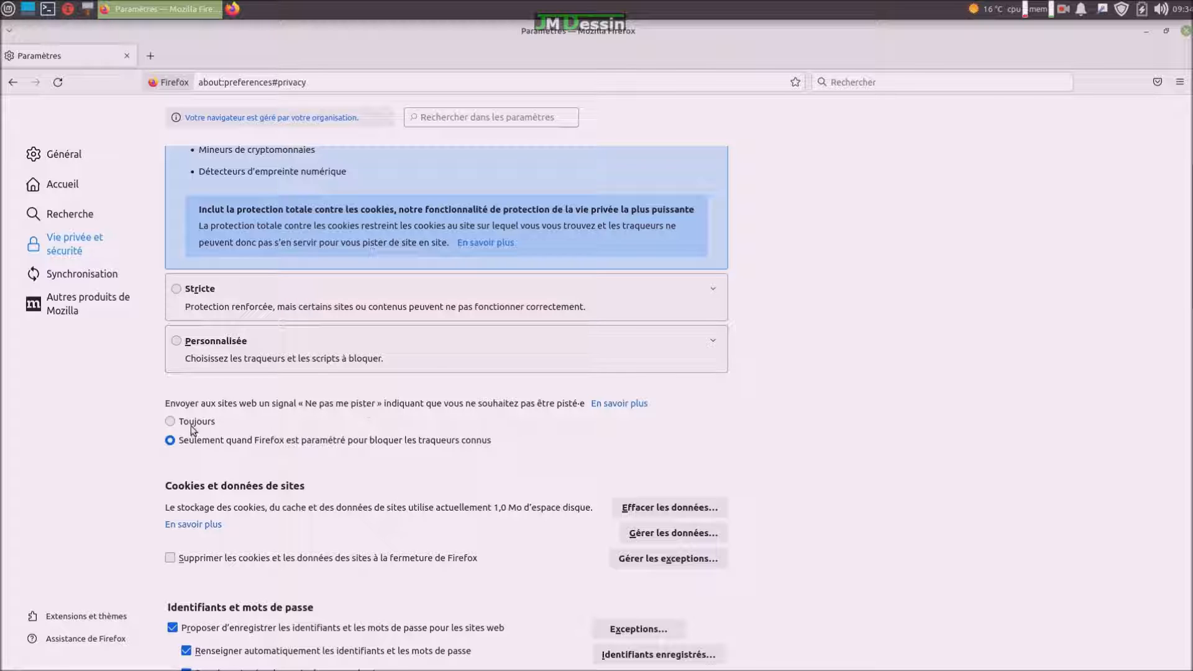
{"action": "left_click", "coordinate": [169, 421]}
Enable deleting cookies and site data when Firefox closes, and disable the offer to save website logins and passwords.
{"action": "scroll", "coordinate": [289, 444], "scroll_direction": "down", "scroll_amount": 4}
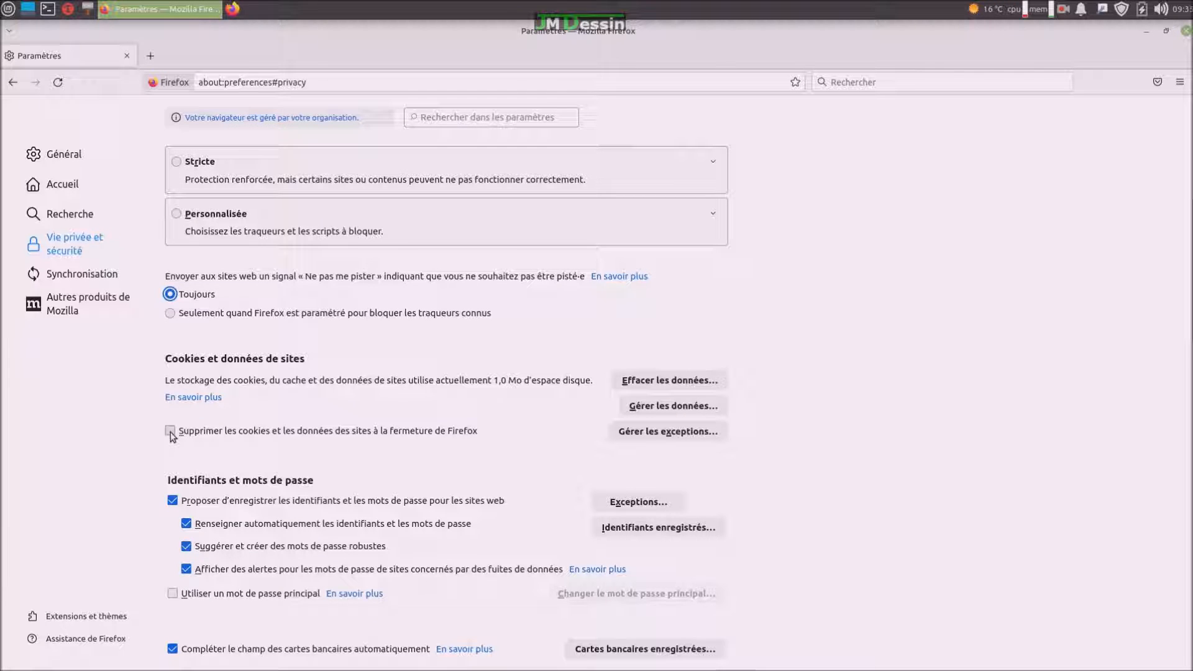
{"action": "left_click", "coordinate": [170, 431]}
{"action": "left_click", "coordinate": [173, 501]}
Enable permanent private browsing mode in the history settings and restart Firefox to apply it.
{"action": "scroll", "coordinate": [314, 520], "scroll_direction": "down", "scroll_amount": 3}
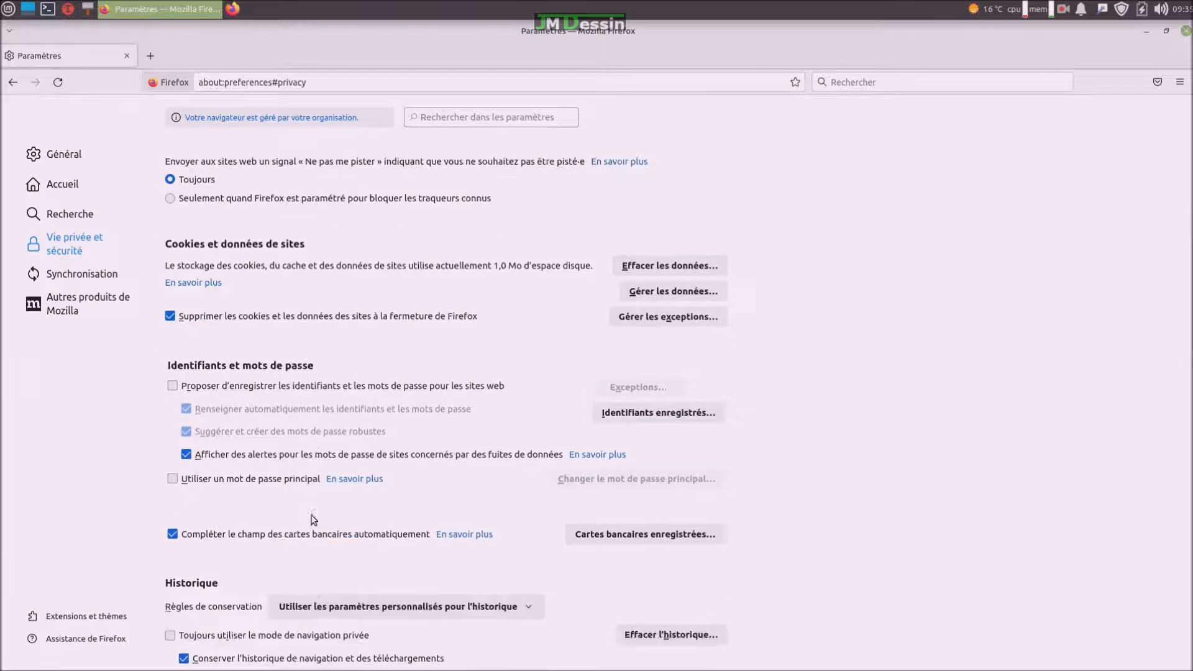
{"action": "scroll", "coordinate": [307, 503], "scroll_direction": "down", "scroll_amount": 2}
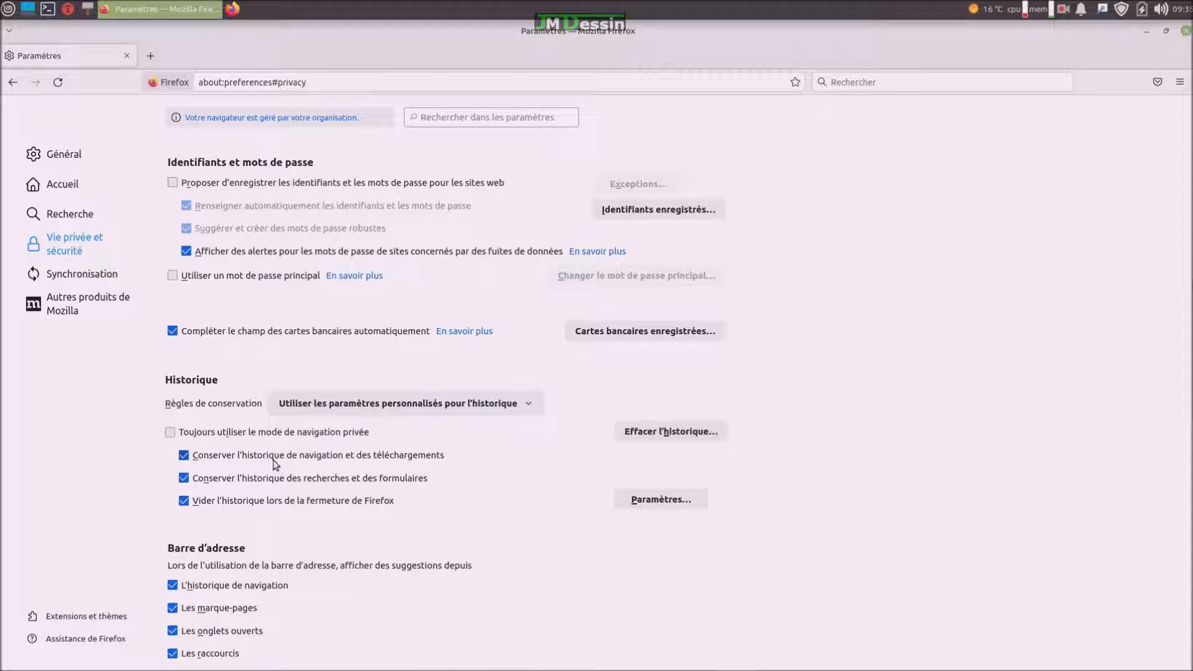
{"action": "left_click", "coordinate": [170, 432]}
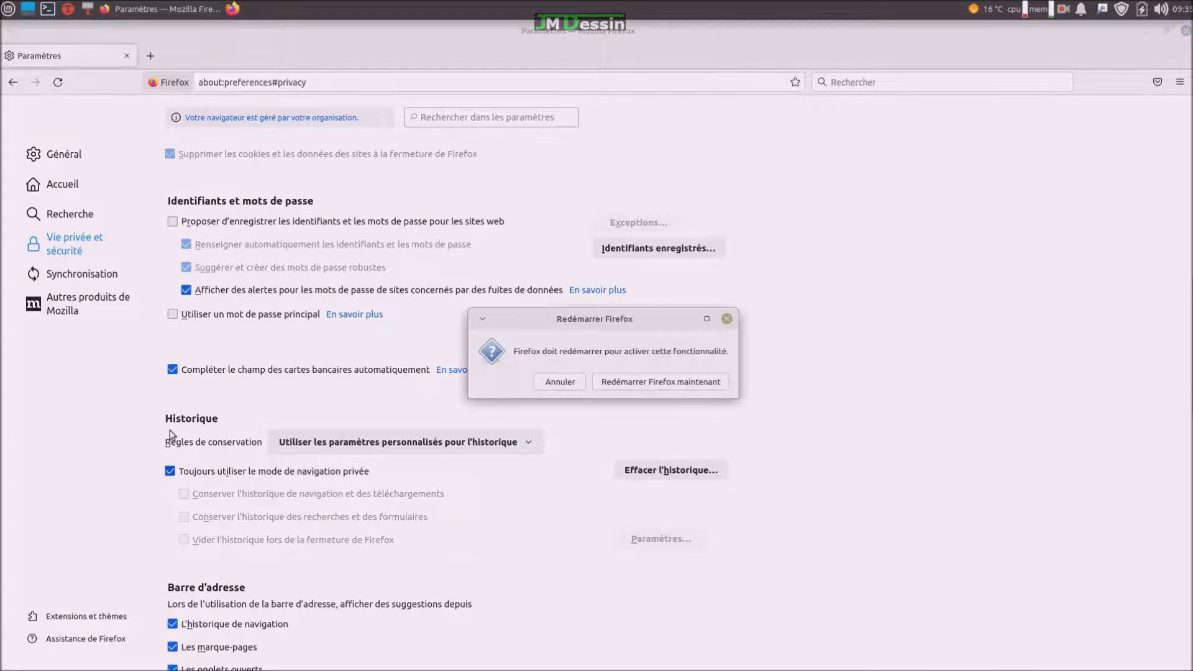
{"action": "left_click", "coordinate": [627, 382]}
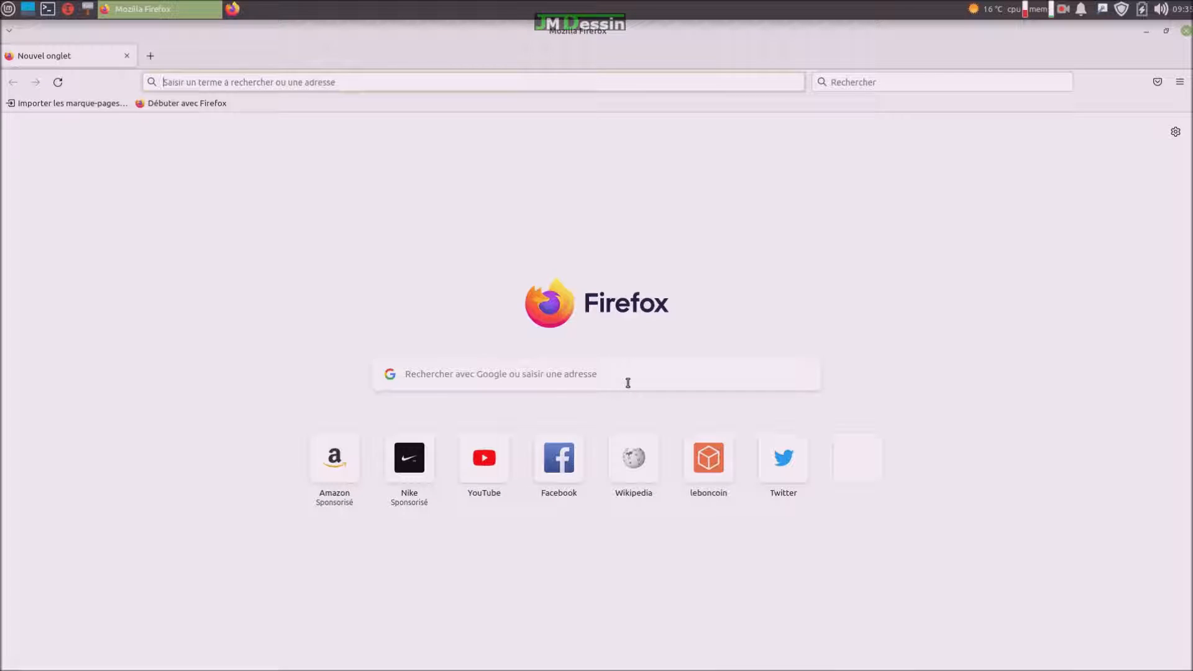
Reopen the privacy and security settings and review the cookie, password, history, address bar, permission and data collection options.
{"action": "left_click", "coordinate": [1181, 83]}
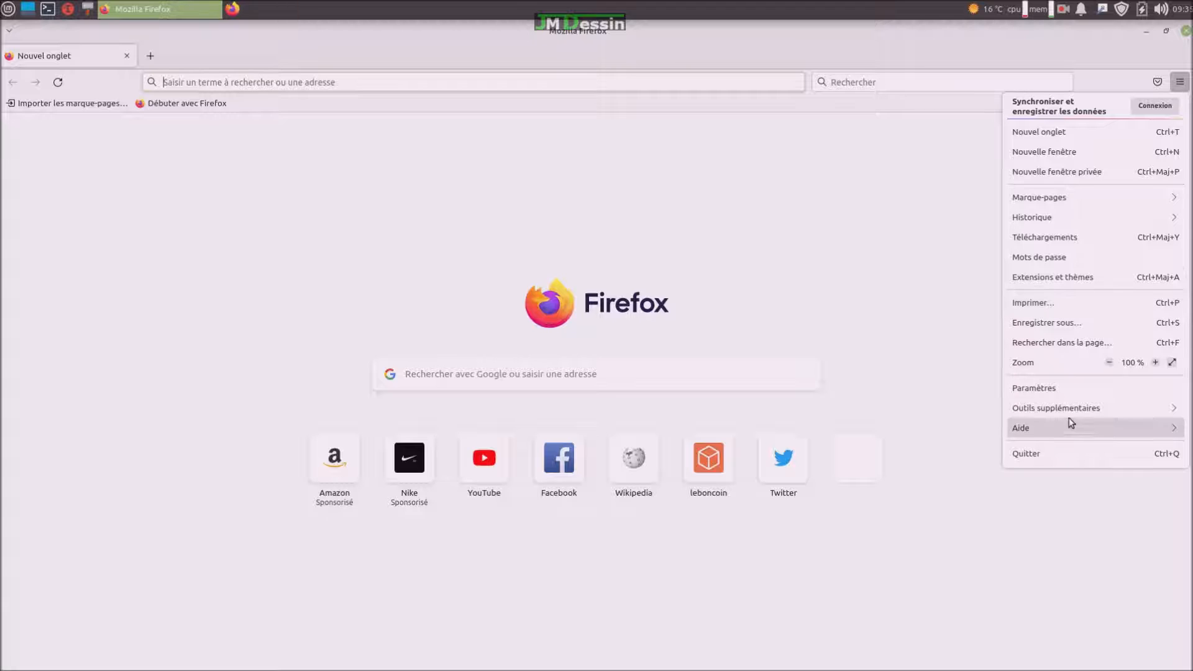
{"action": "left_click", "coordinate": [1061, 392]}
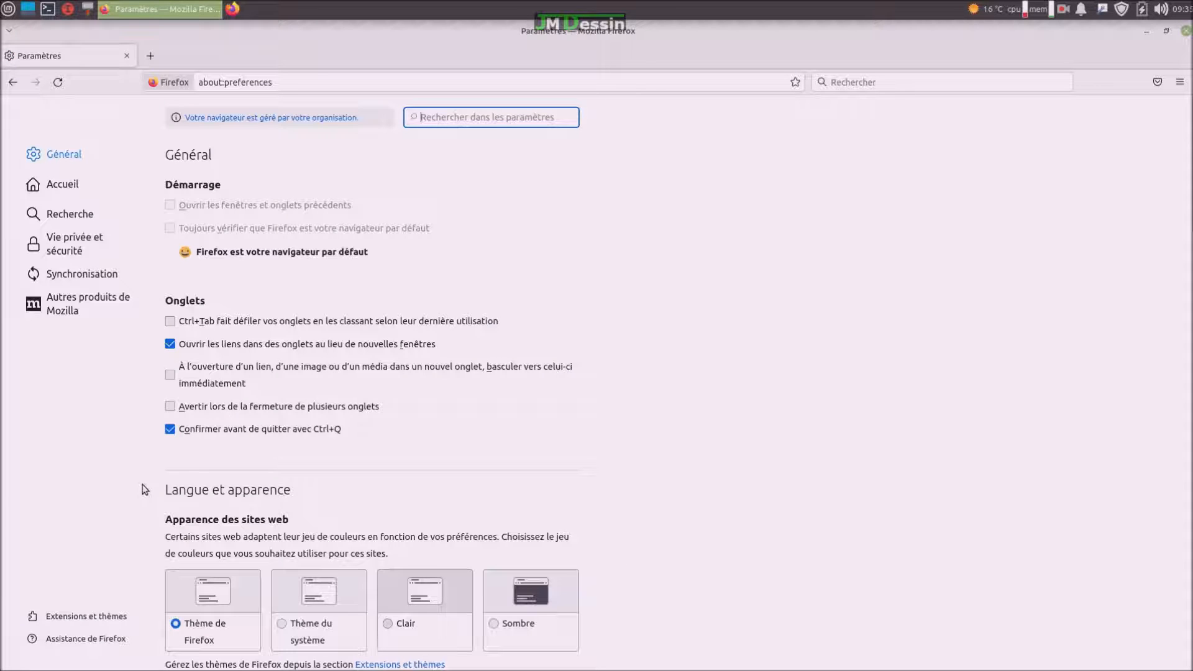
{"action": "left_click", "coordinate": [56, 249]}
{"action": "scroll", "coordinate": [609, 536], "scroll_direction": "down", "scroll_amount": 6}
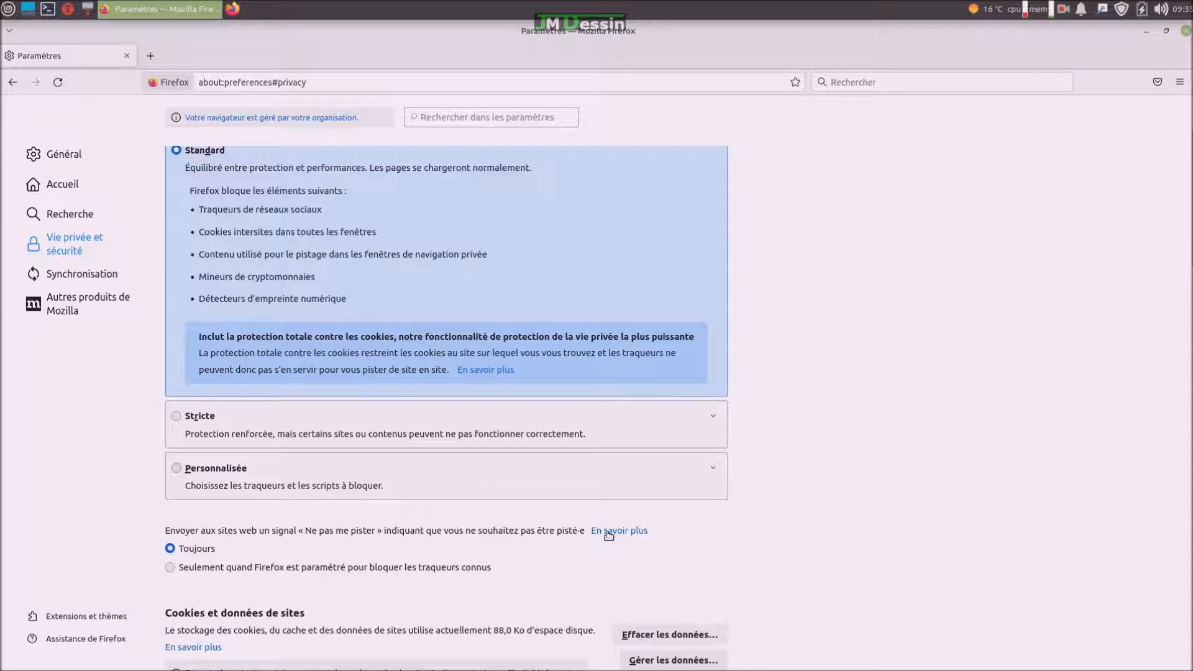
{"action": "scroll", "coordinate": [606, 532], "scroll_direction": "down", "scroll_amount": 5}
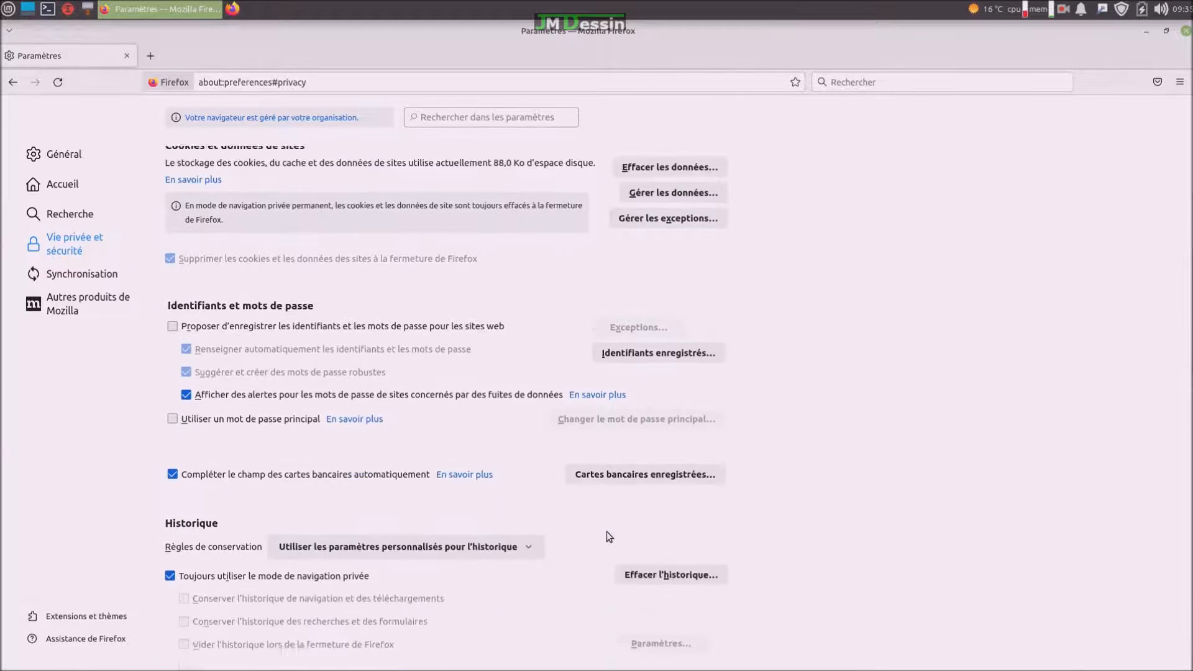
{"action": "scroll", "coordinate": [609, 536], "scroll_direction": "down", "scroll_amount": 1}
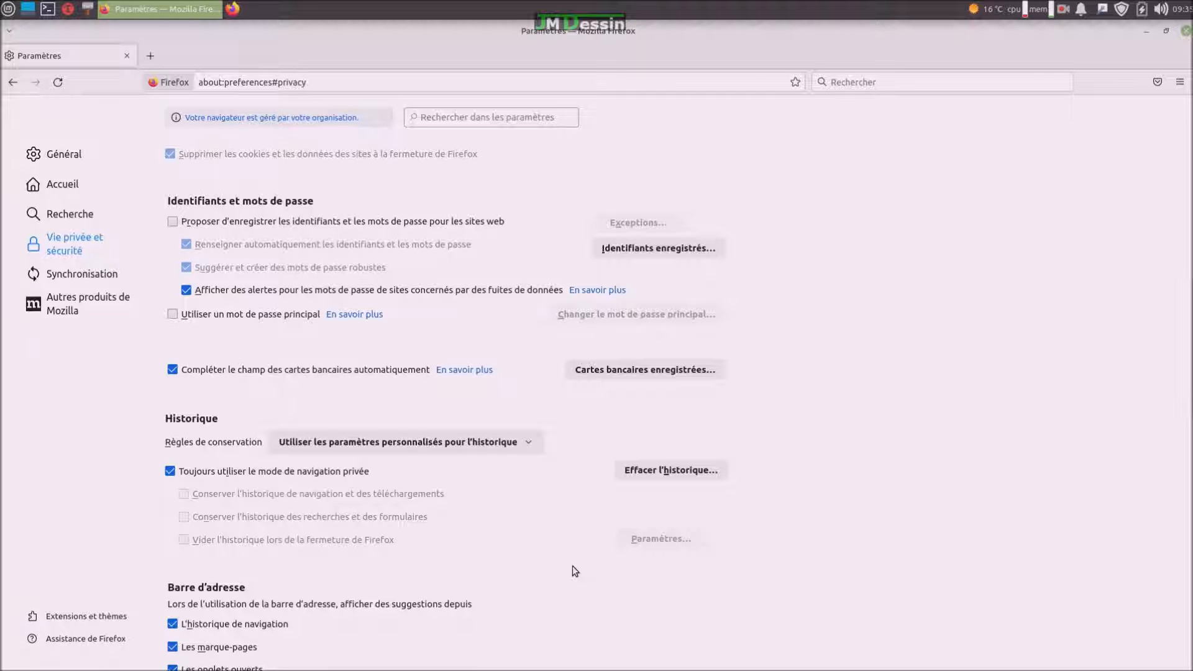
{"action": "scroll", "coordinate": [577, 566], "scroll_direction": "down", "scroll_amount": 2}
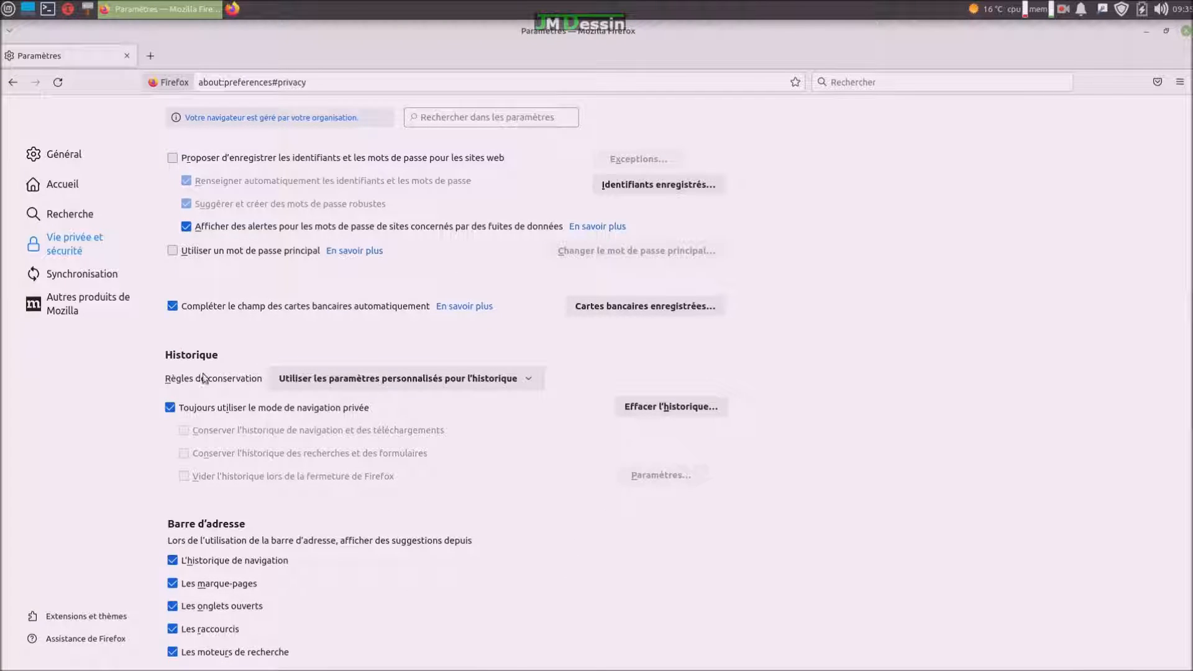
{"action": "scroll", "coordinate": [293, 501], "scroll_direction": "down", "scroll_amount": 4}
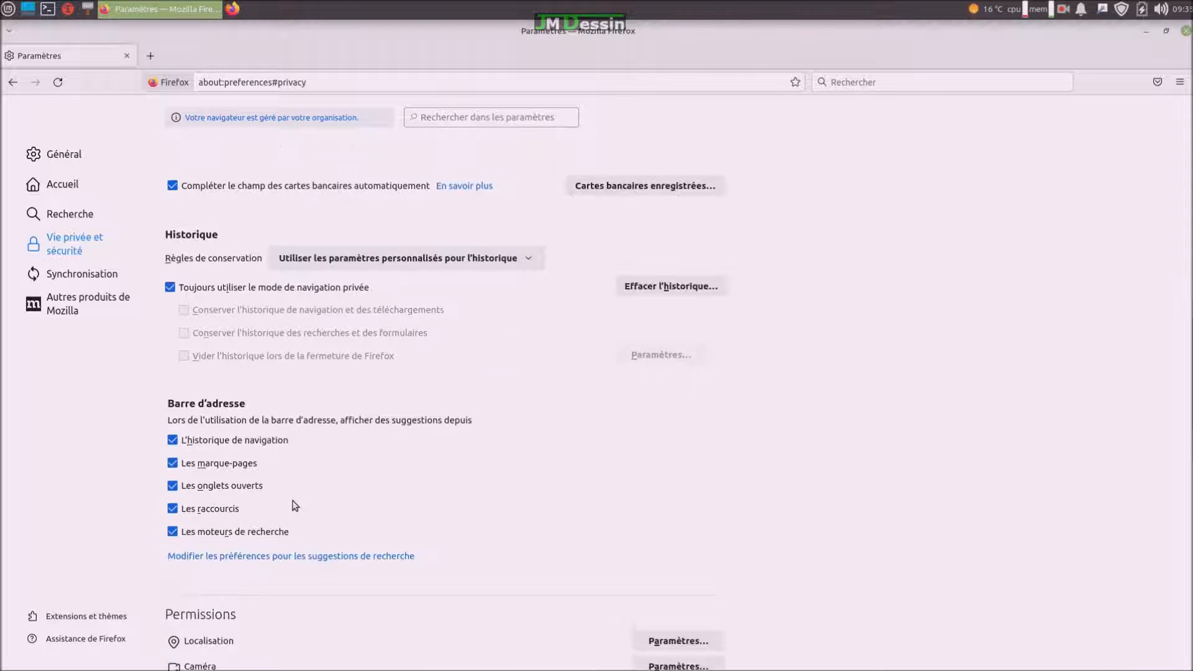
{"action": "scroll", "coordinate": [294, 505], "scroll_direction": "down", "scroll_amount": 12}
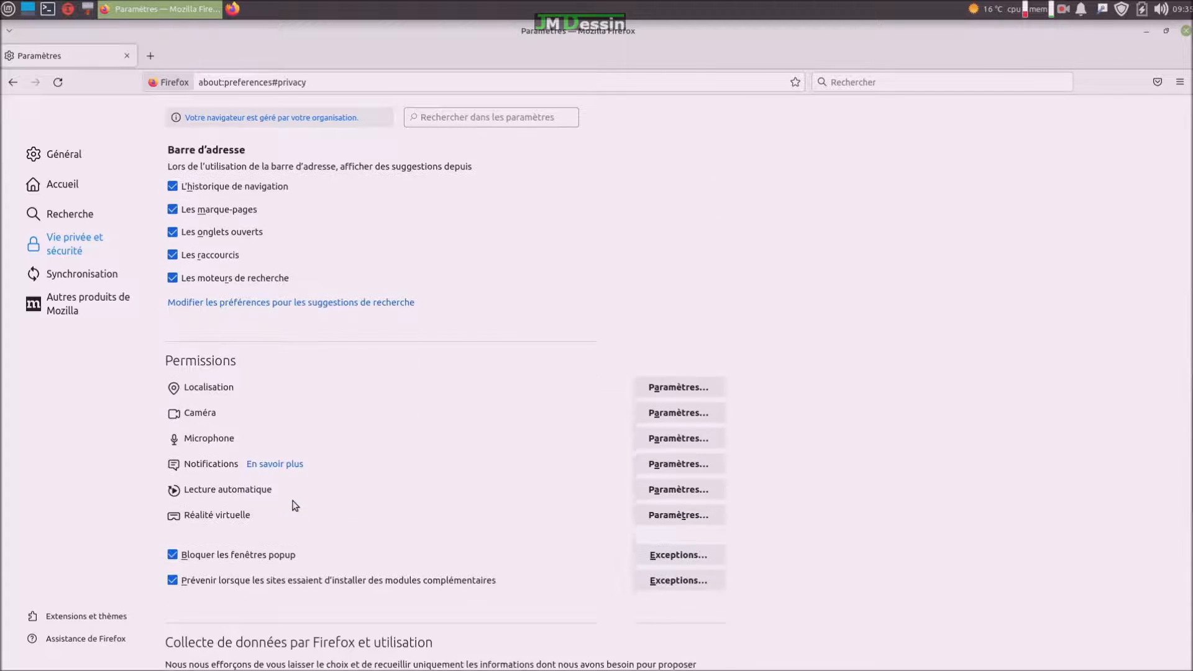
{"action": "scroll", "coordinate": [293, 504], "scroll_direction": "down", "scroll_amount": 4}
{"action": "scroll", "coordinate": [293, 504], "scroll_direction": "up", "scroll_amount": 4}
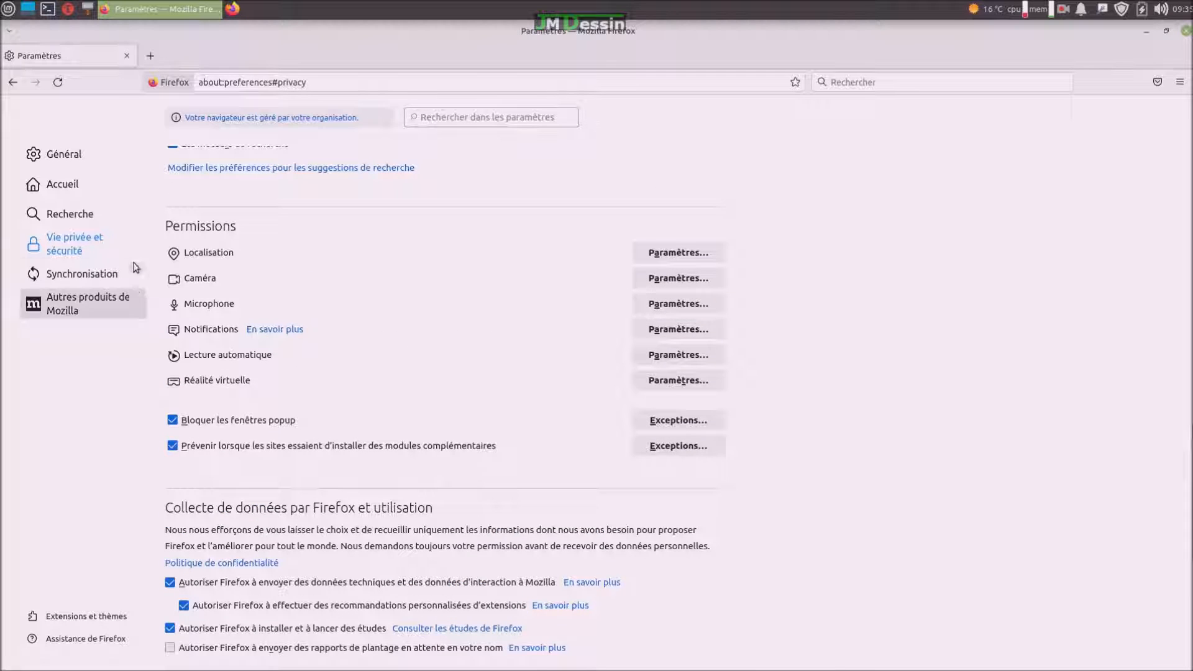
Open the add-ons manager and search addons.mozilla.org for "https".
{"action": "left_click", "coordinate": [1179, 82]}
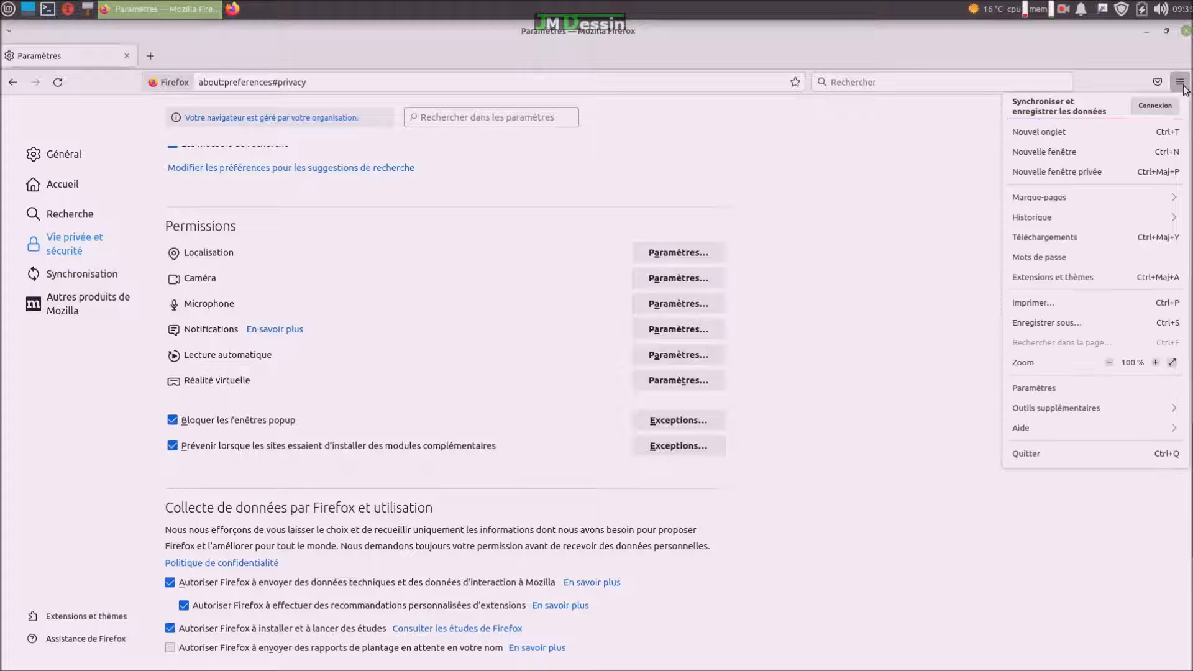
{"action": "left_click", "coordinate": [1050, 279]}
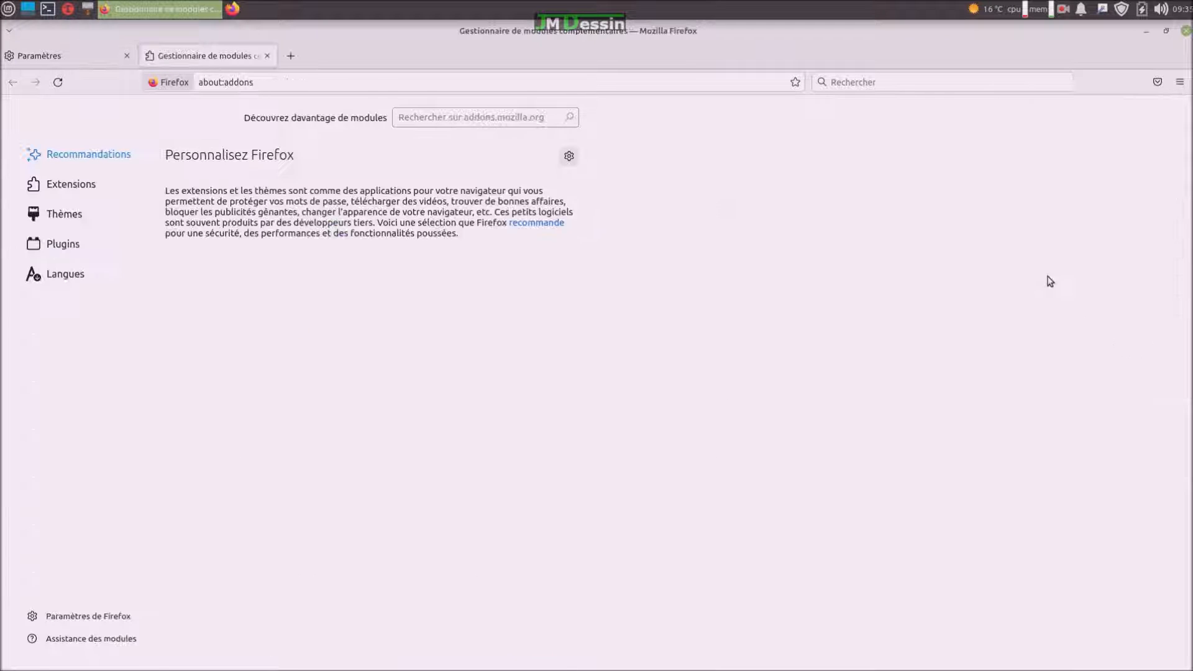
{"action": "left_click", "coordinate": [426, 126]}
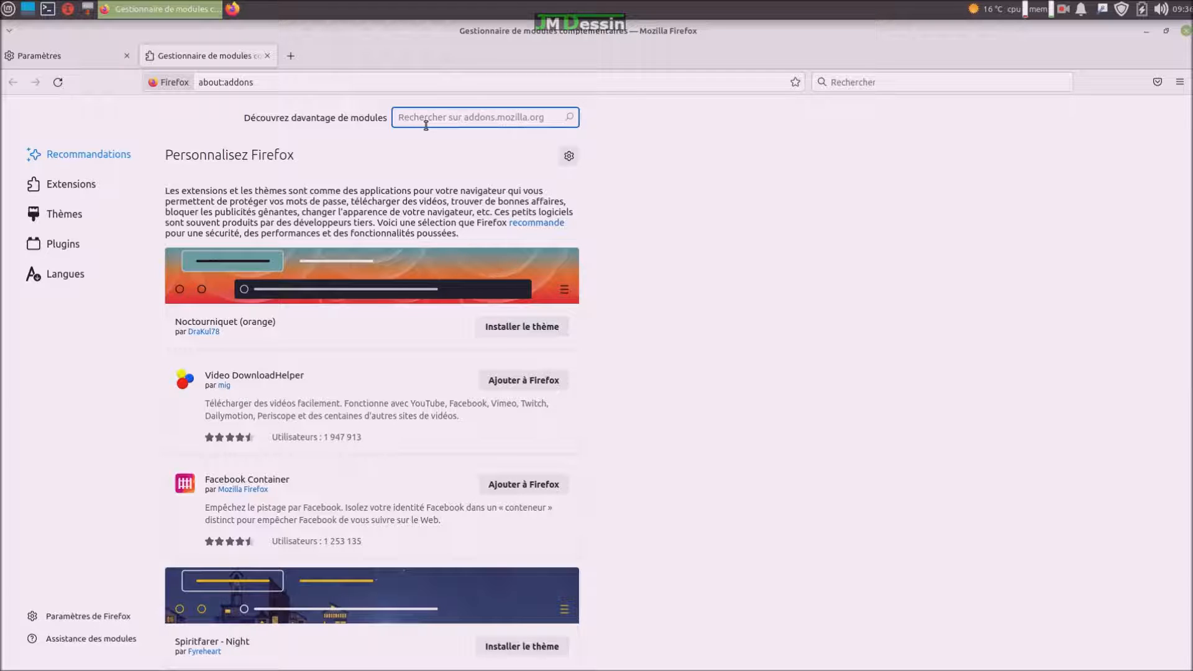
{"action": "type", "text": "https"}
{"action": "key", "text": "Return"}
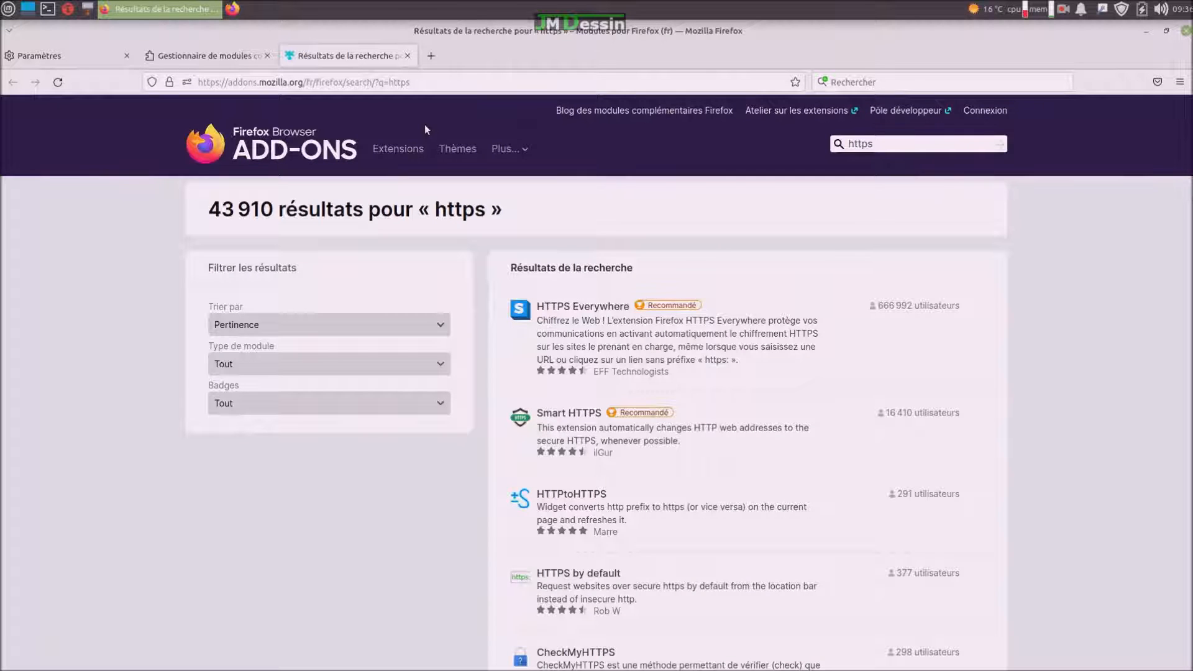
Install the HTTPS Everywhere extension from the search results and allow it to run in private browsing windows.
{"action": "left_click", "coordinate": [579, 317]}
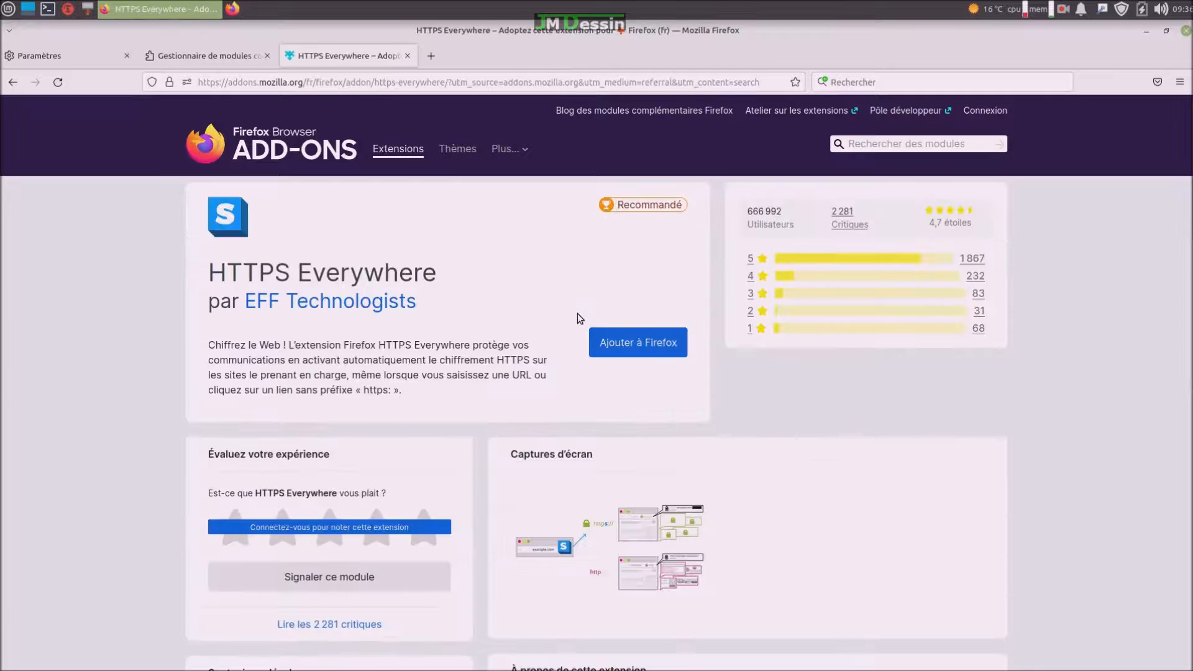
{"action": "left_click", "coordinate": [627, 350]}
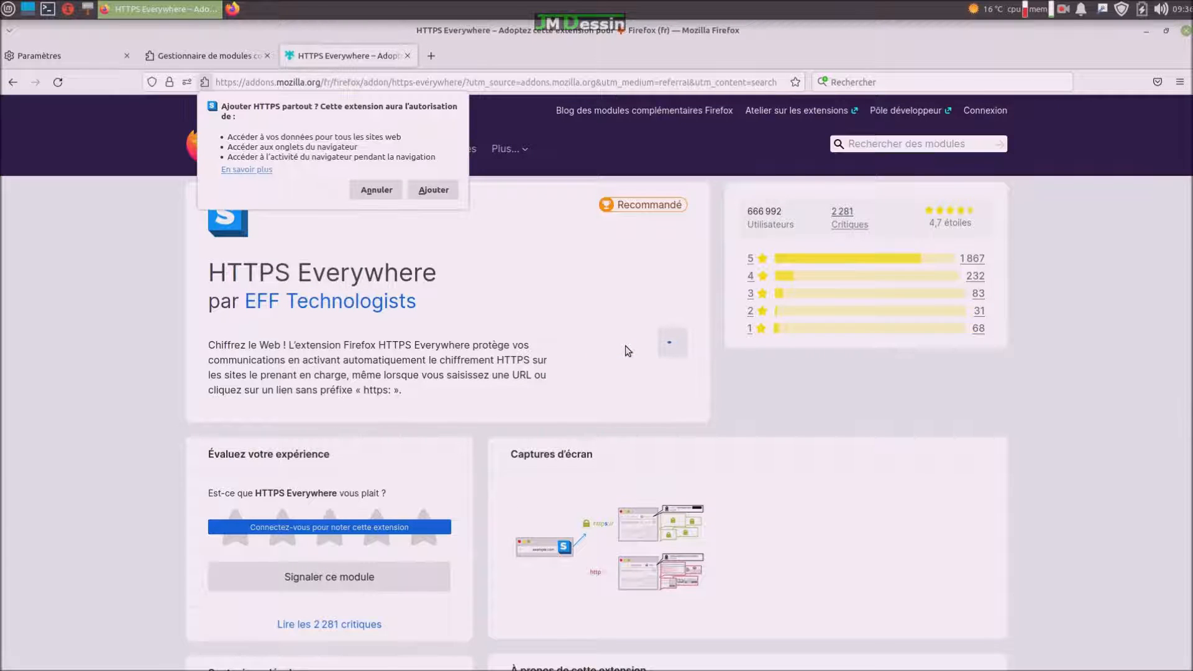
{"action": "left_click", "coordinate": [445, 190]}
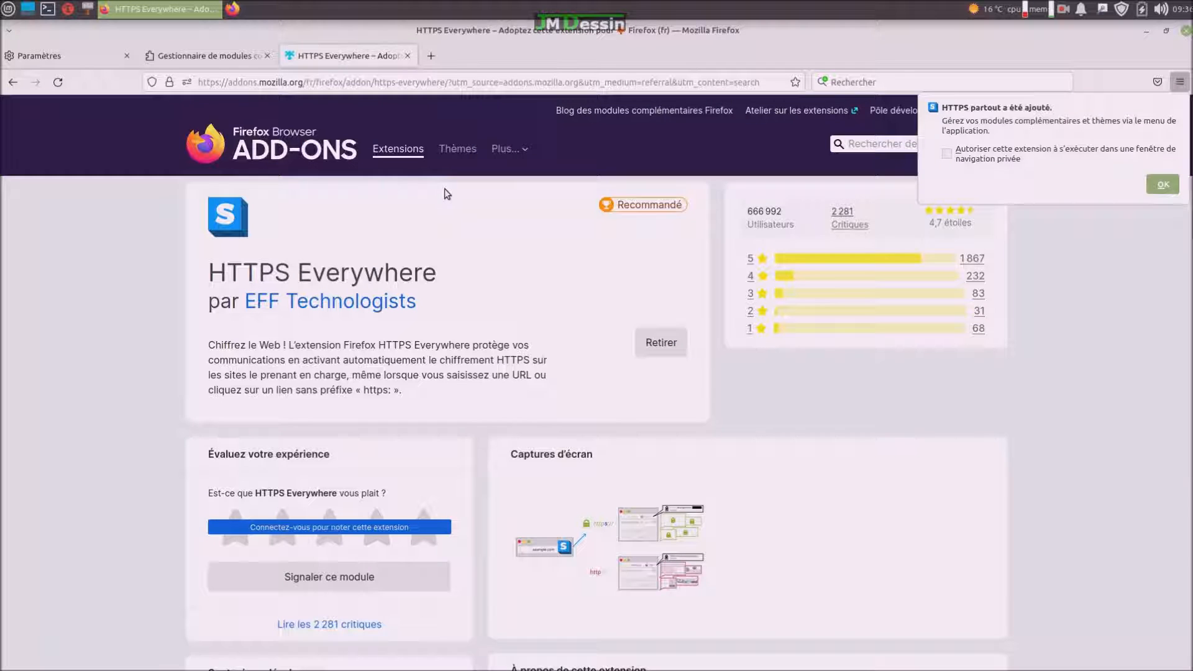
{"action": "left_click", "coordinate": [947, 153]}
{"action": "left_click", "coordinate": [1162, 185]}
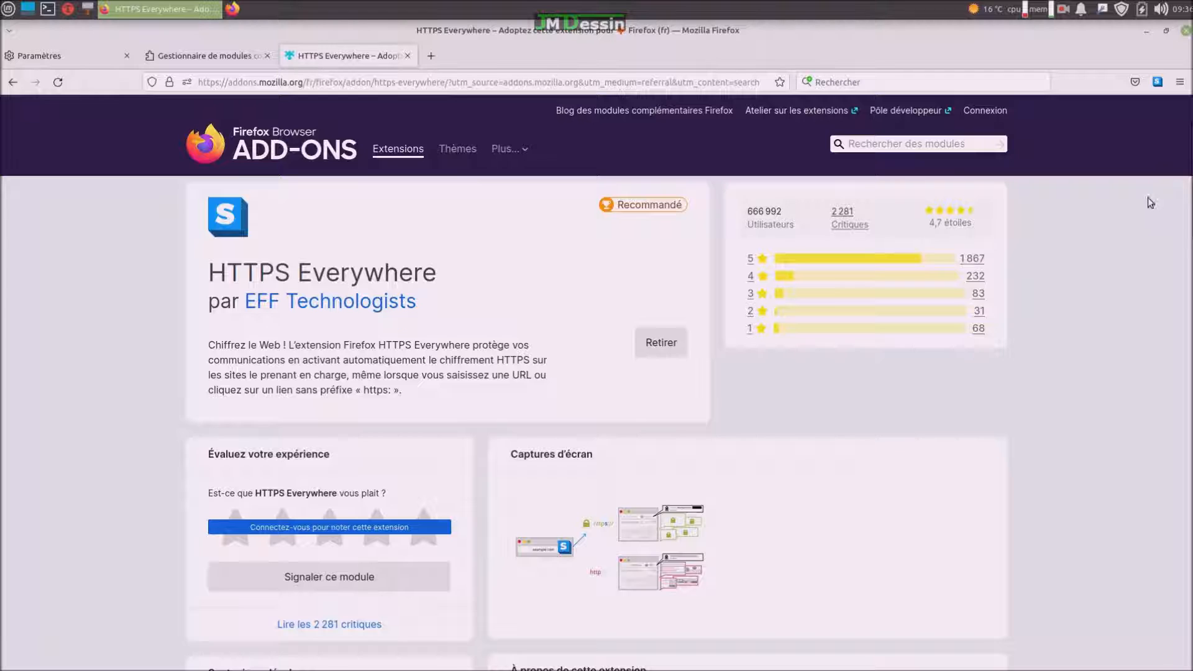
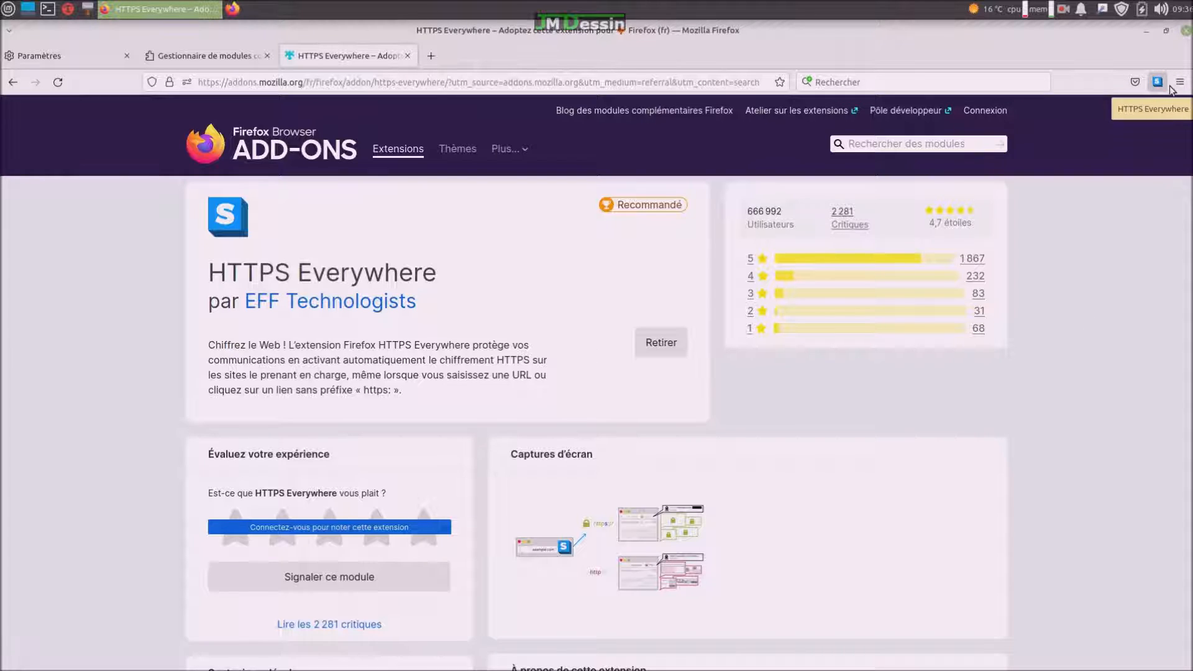
{"action": "left_click", "coordinate": [1172, 90]}
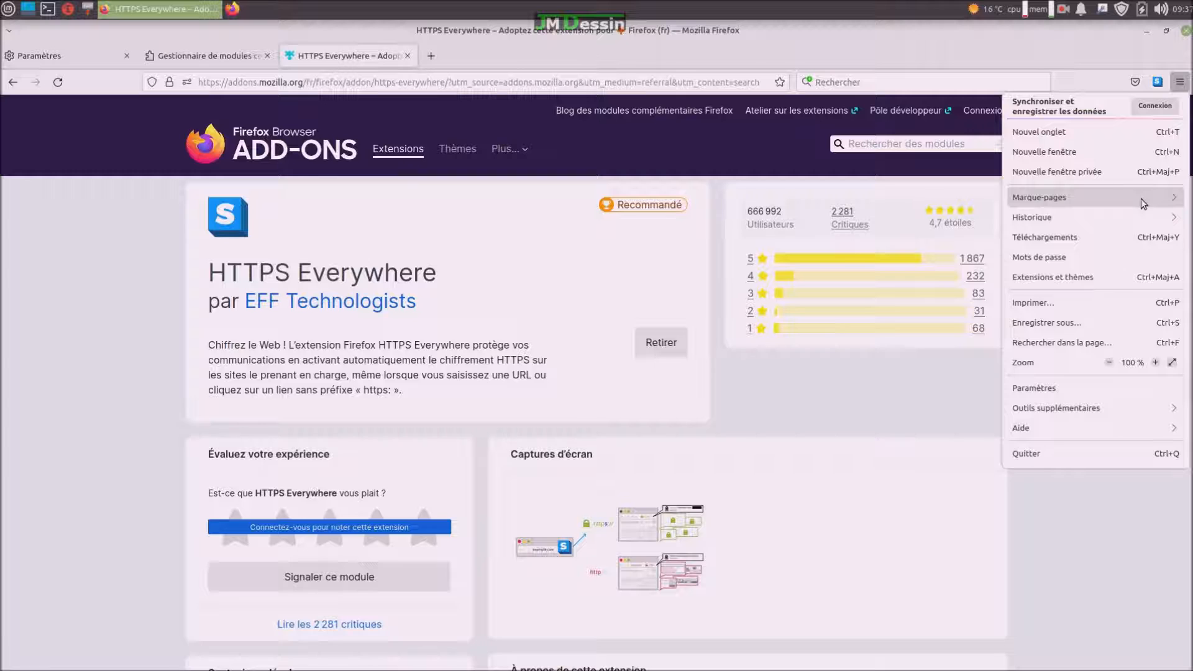
{"action": "left_click", "coordinate": [849, 414]}
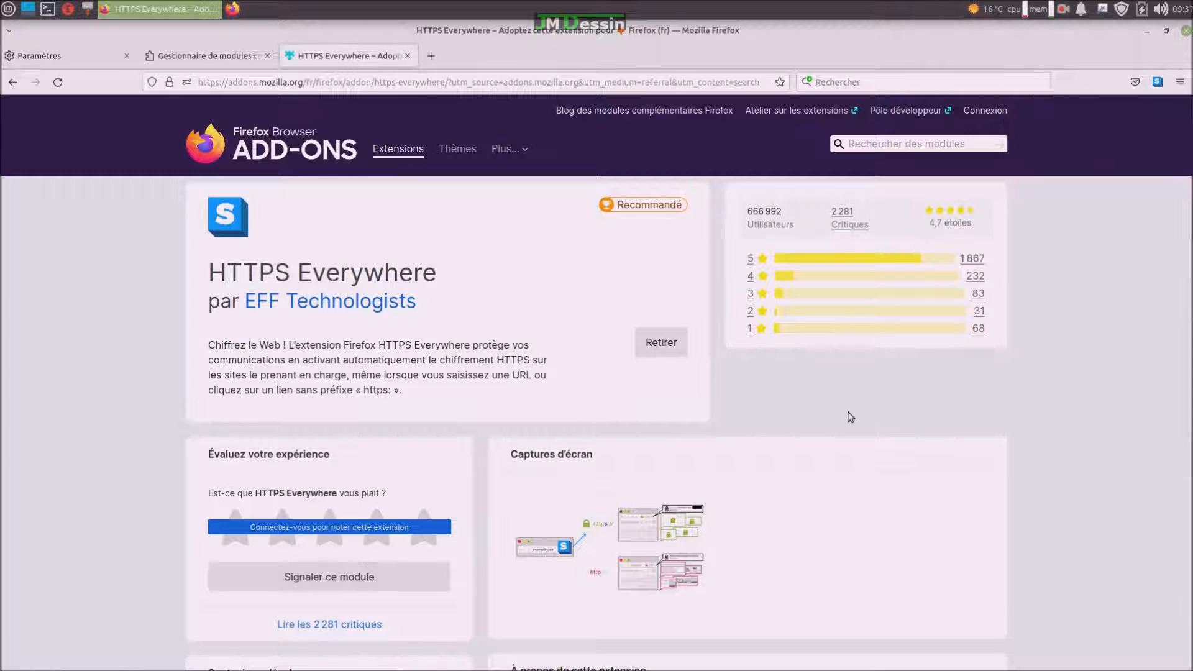
Search the add-ons site for "ublock o", install uBlock Origin and allow it to run in private windows.
{"action": "left_click", "coordinate": [930, 141]}
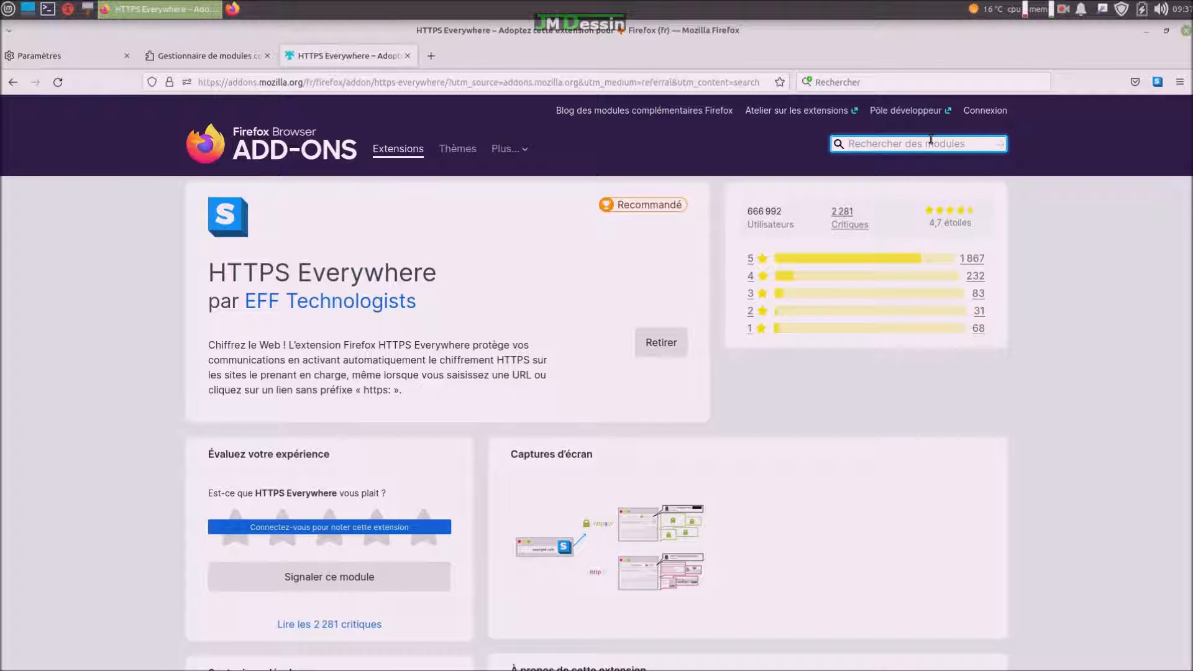
{"action": "type", "text": "ublock o"}
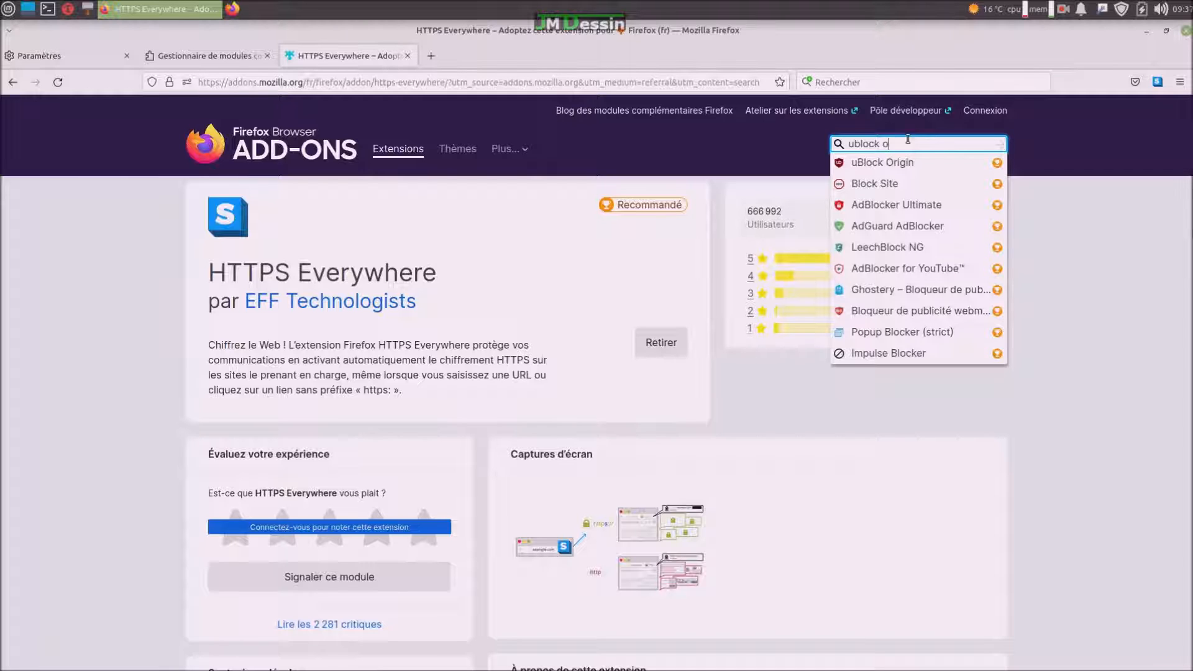
{"action": "left_click", "coordinate": [899, 165]}
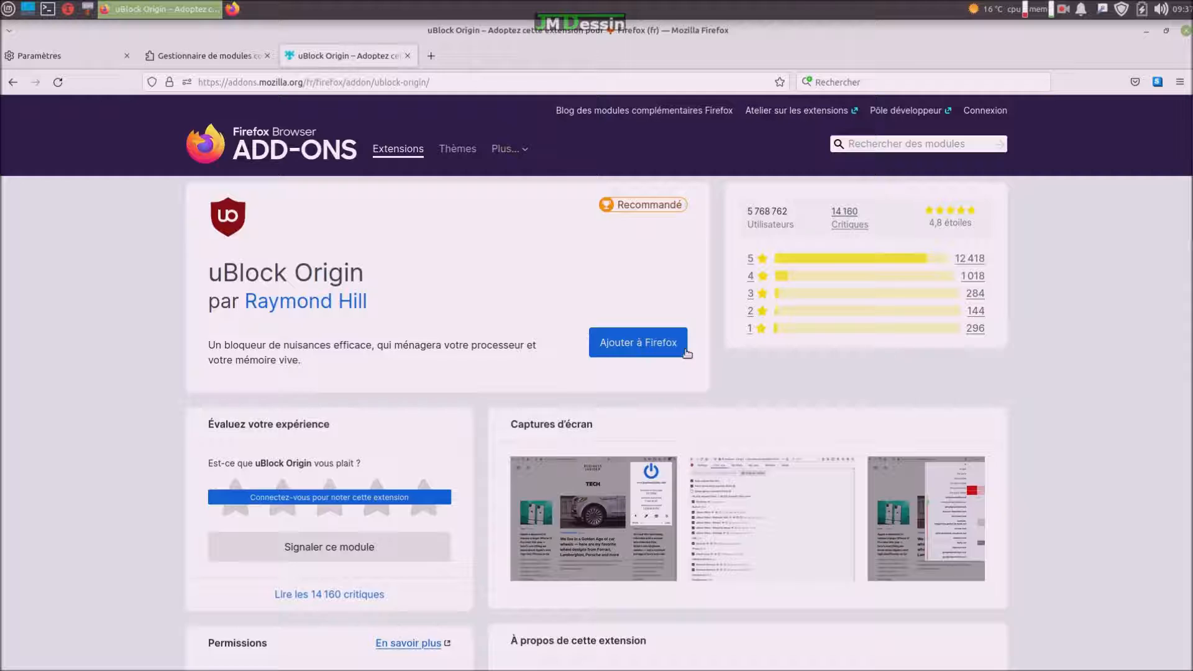
{"action": "left_click", "coordinate": [665, 348]}
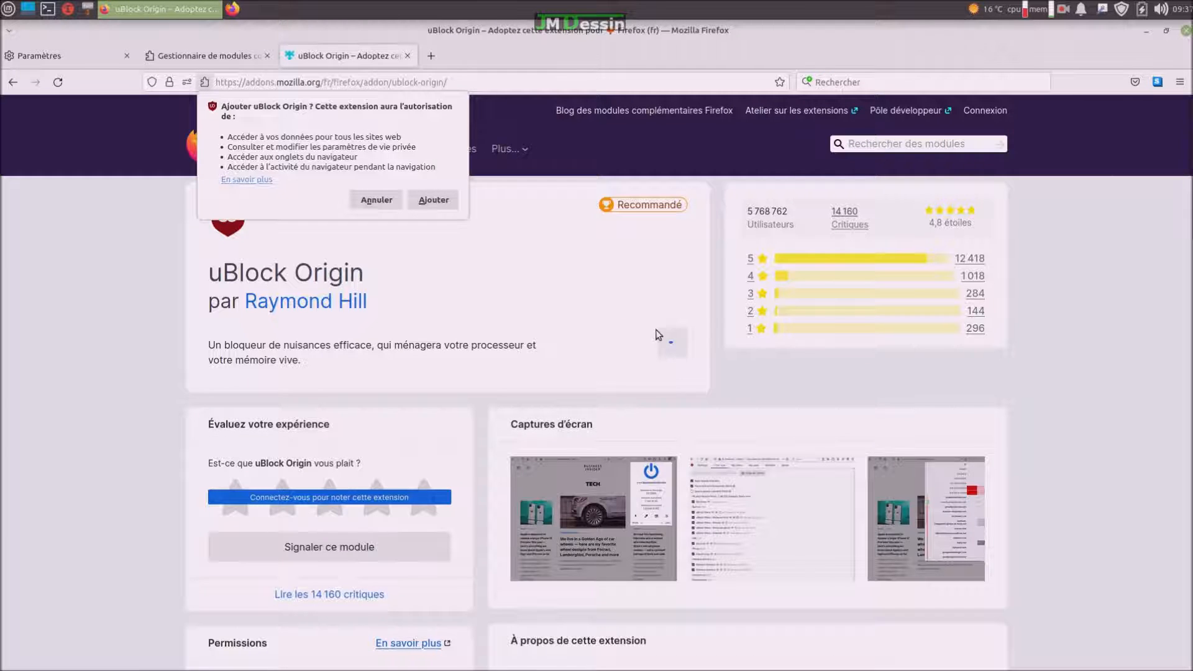
{"action": "left_click", "coordinate": [454, 208]}
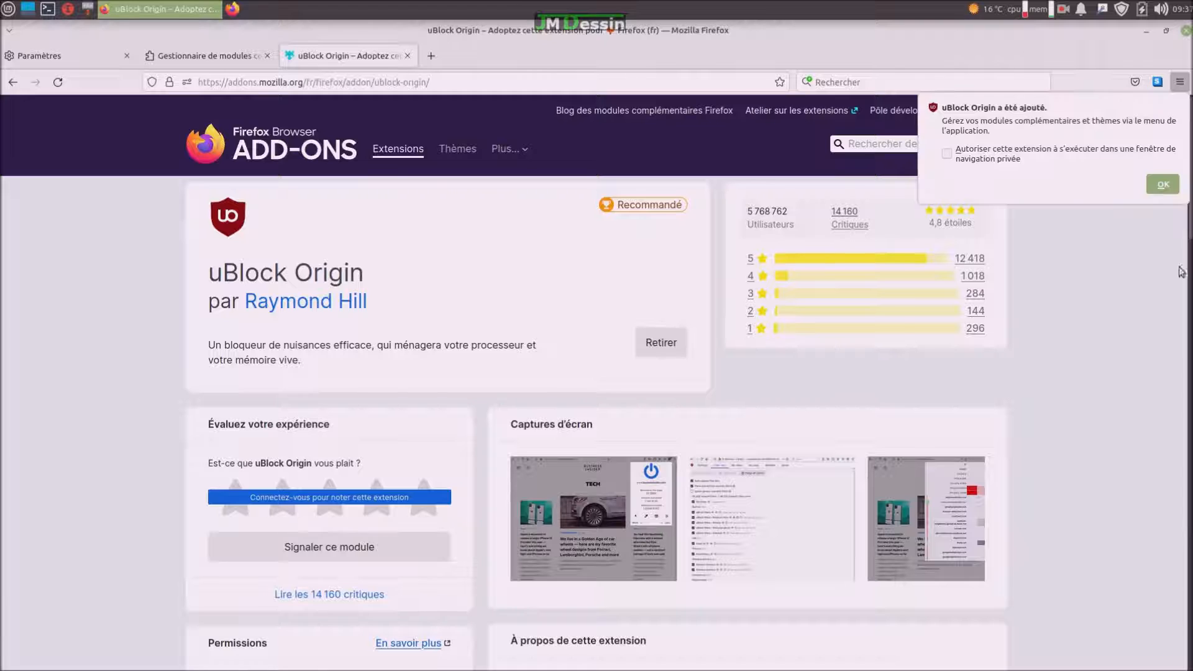
{"action": "left_click", "coordinate": [947, 153]}
{"action": "left_click", "coordinate": [1162, 184]}
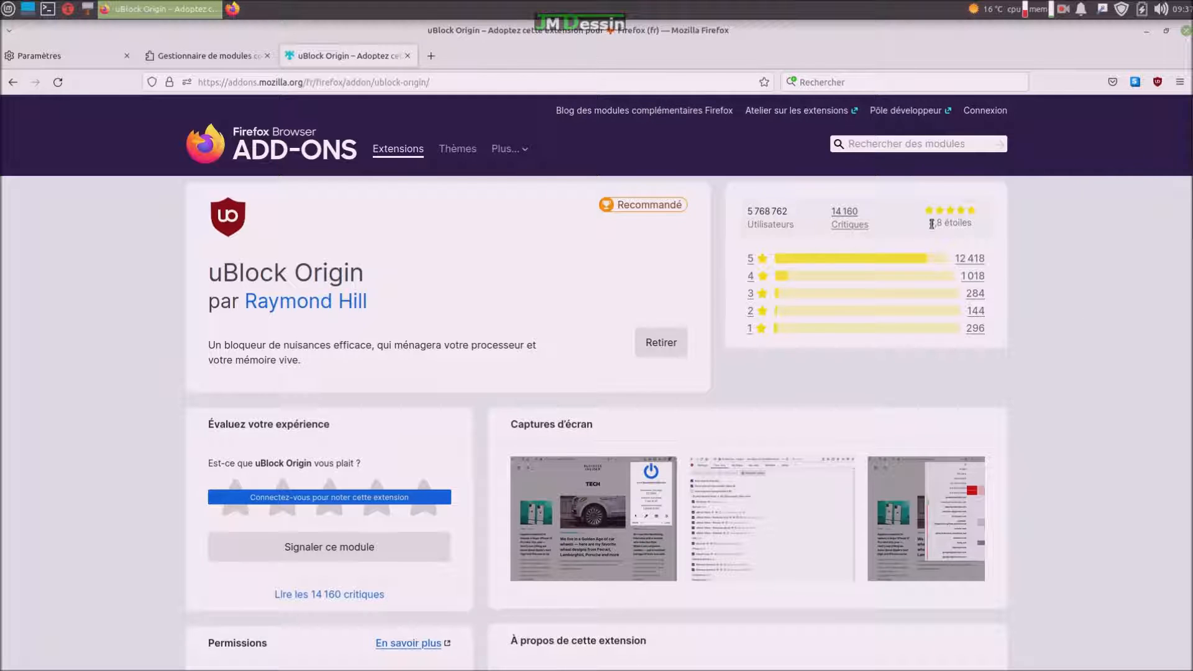
Find Malwarebytes Browser Guard by searching for "malwa", install it and allow it in private windows.
{"action": "left_click", "coordinate": [898, 142]}
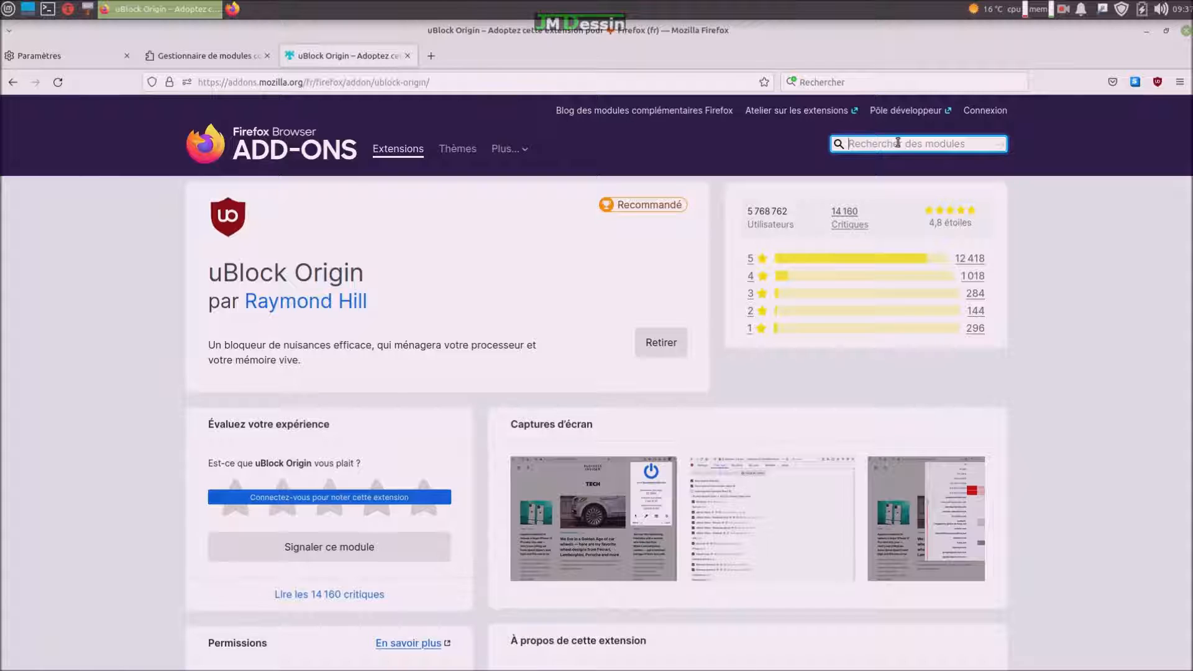
{"action": "type", "text": "mal"}
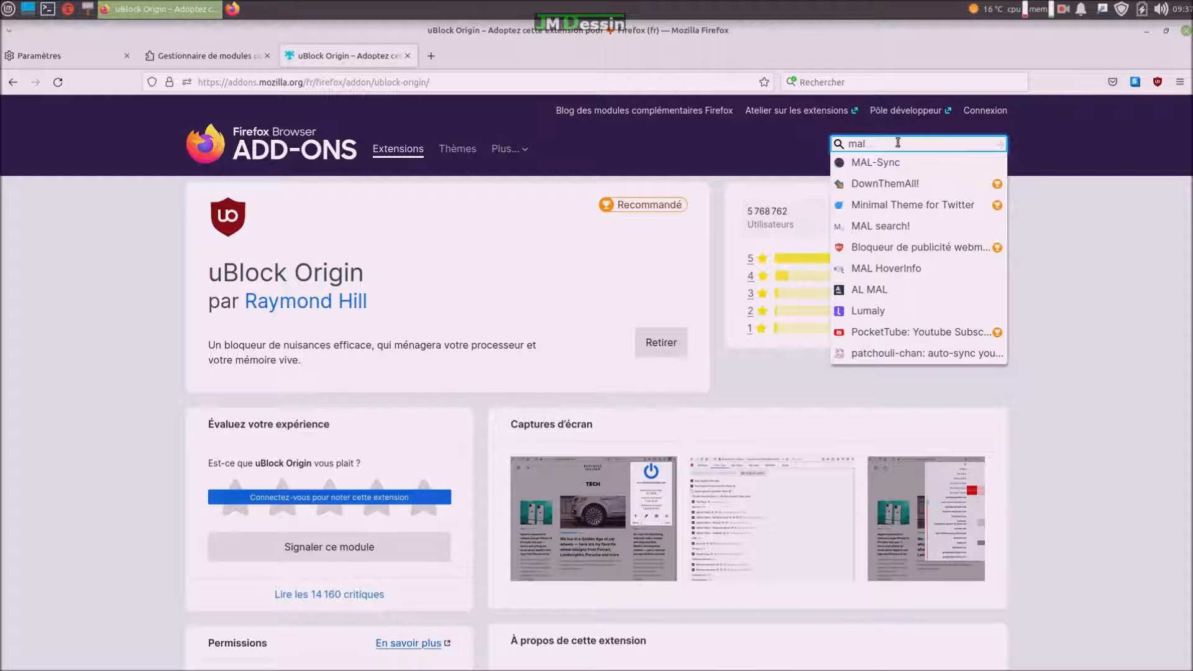
{"action": "type", "text": "wa"}
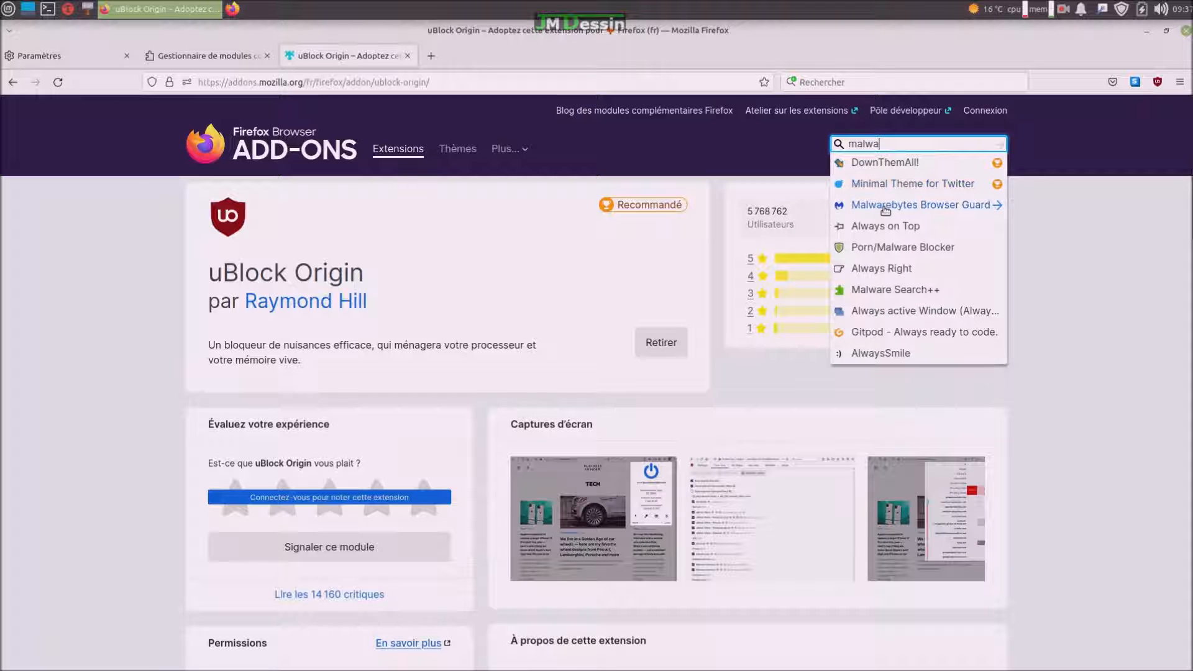
{"action": "left_click", "coordinate": [886, 210]}
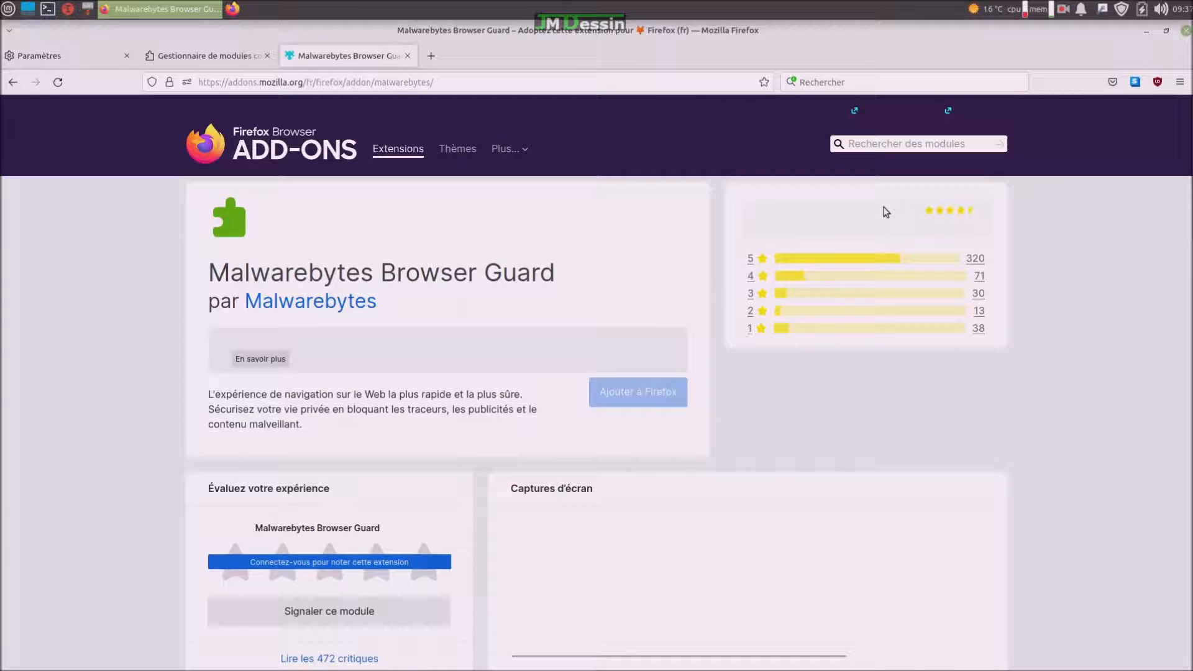
{"action": "left_click", "coordinate": [667, 401]}
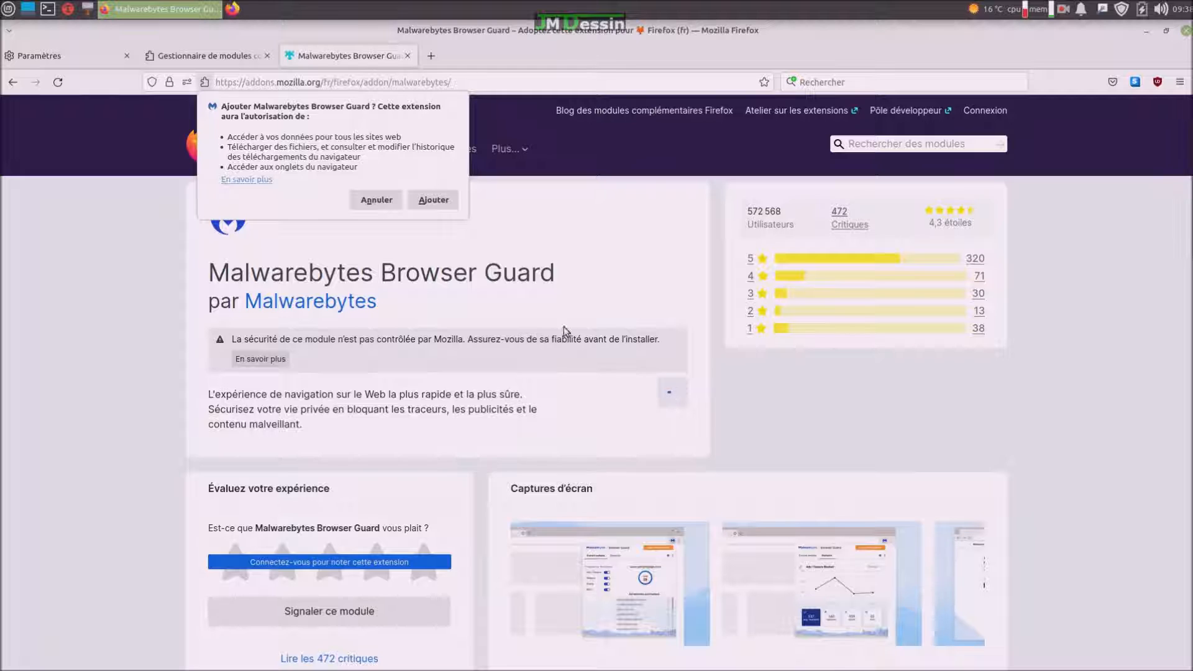
{"action": "left_click", "coordinate": [449, 205]}
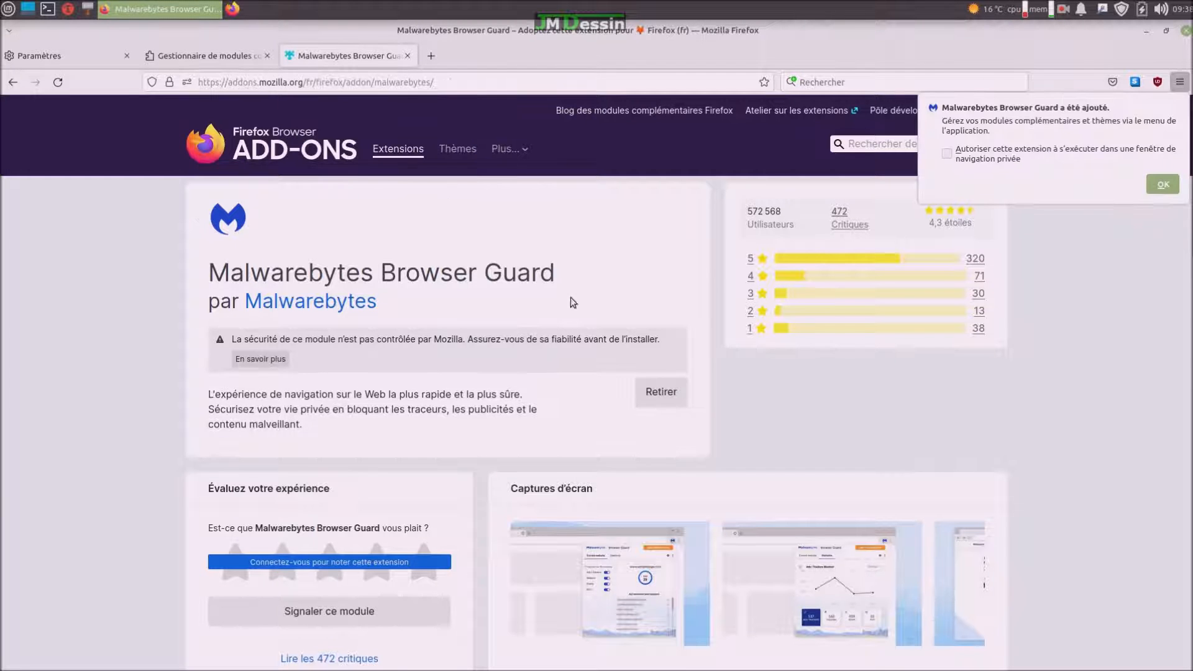
{"action": "left_click", "coordinate": [946, 158]}
{"action": "left_click", "coordinate": [1155, 183]}
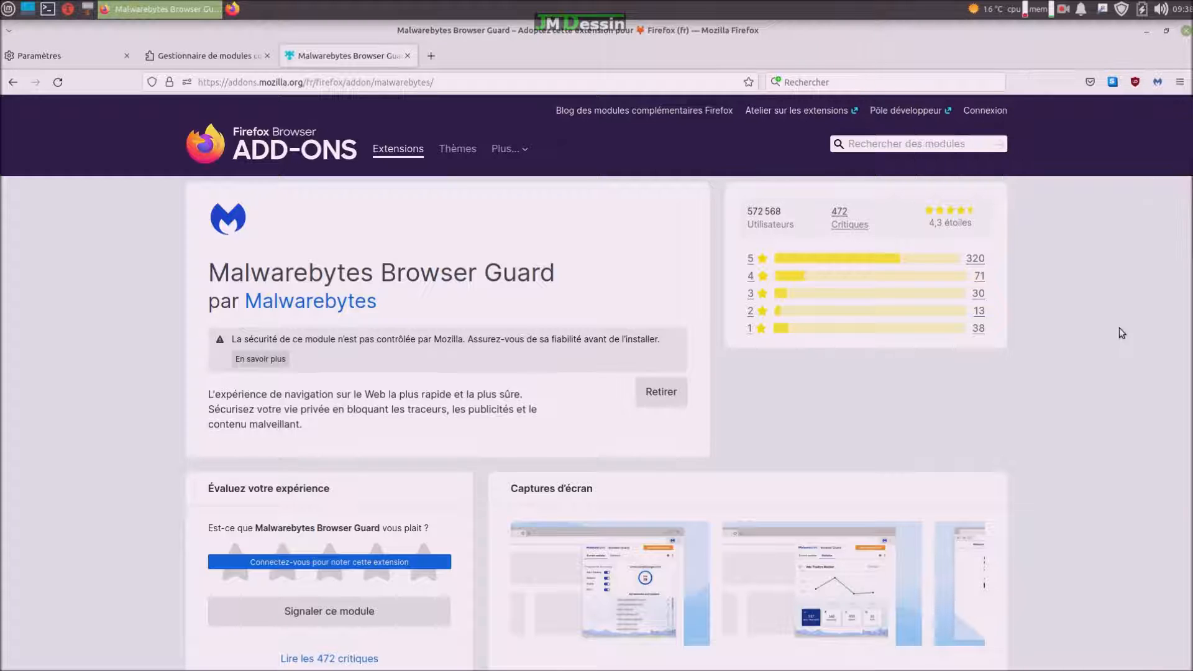
Find Privacy Possum by searching for "privac", add it to the browser and allow it in private windows.
{"action": "left_click", "coordinate": [882, 145]}
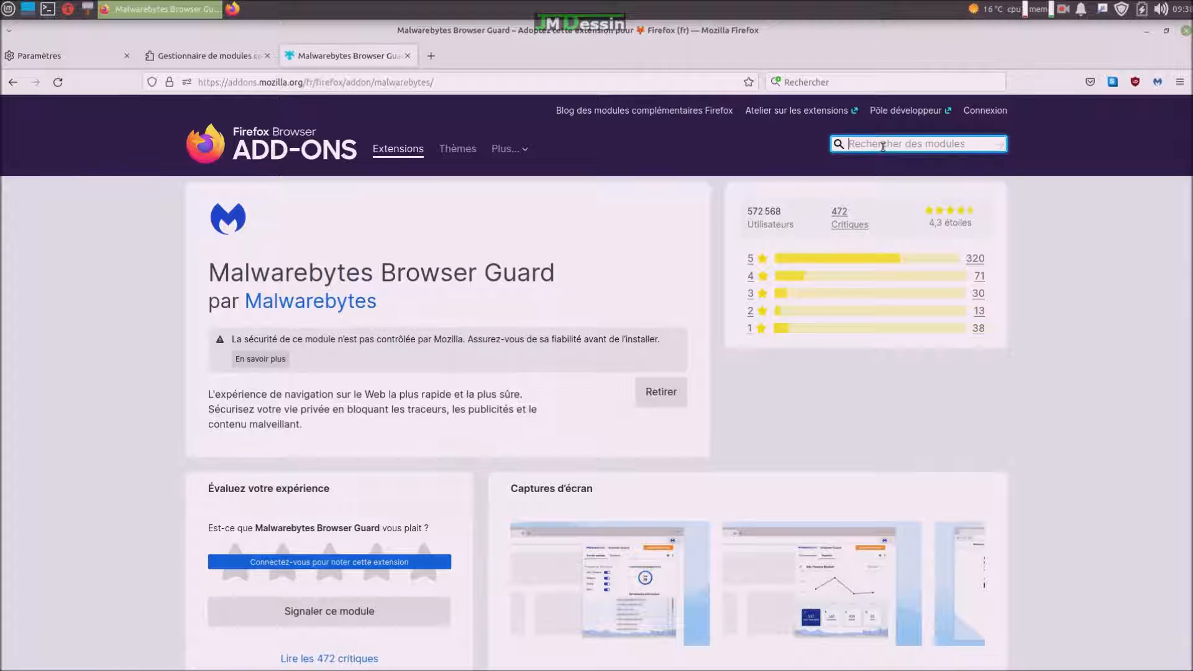
{"action": "type", "text": "p"}
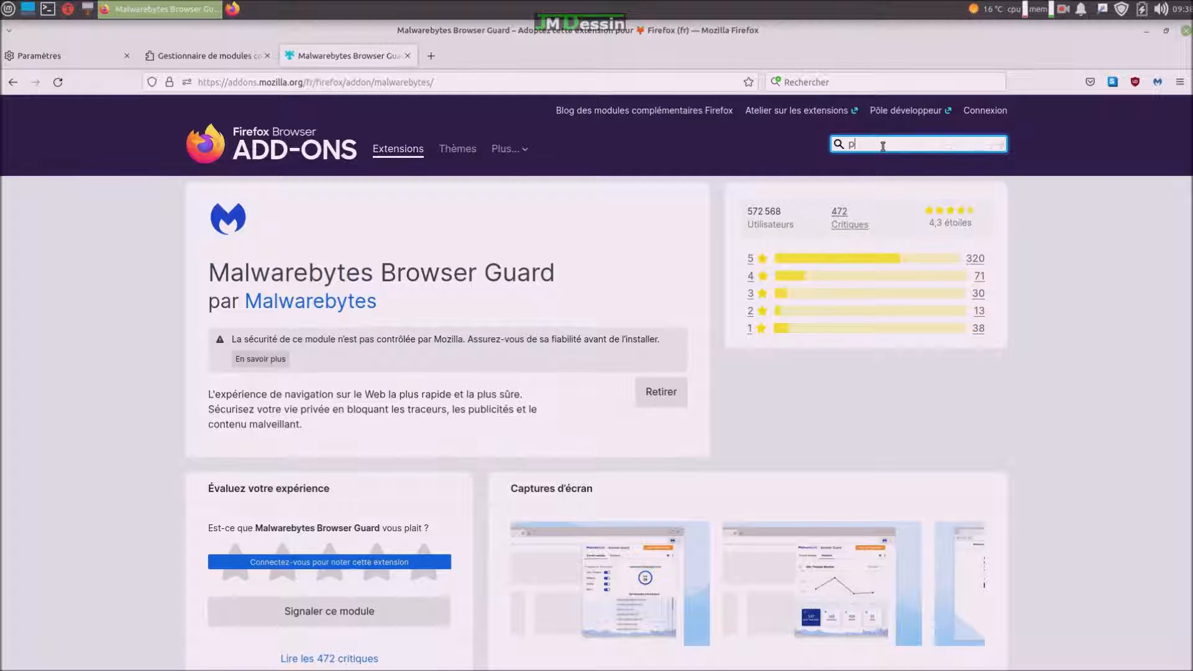
{"action": "type", "text": "rivac"}
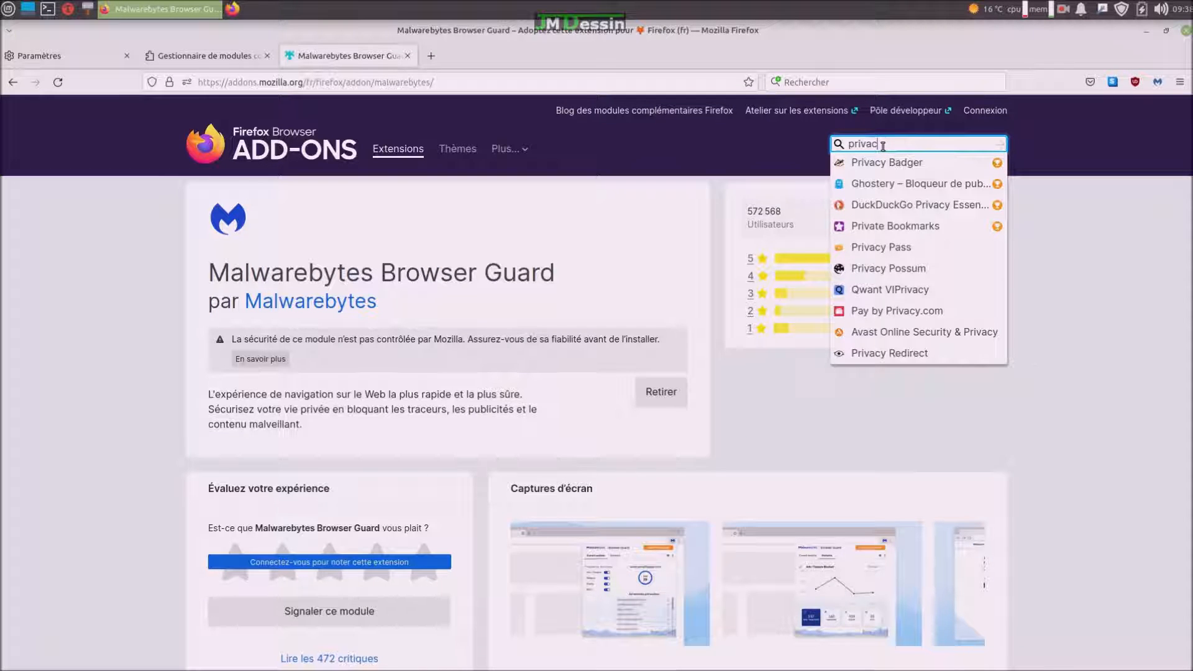
{"action": "left_click", "coordinate": [864, 269]}
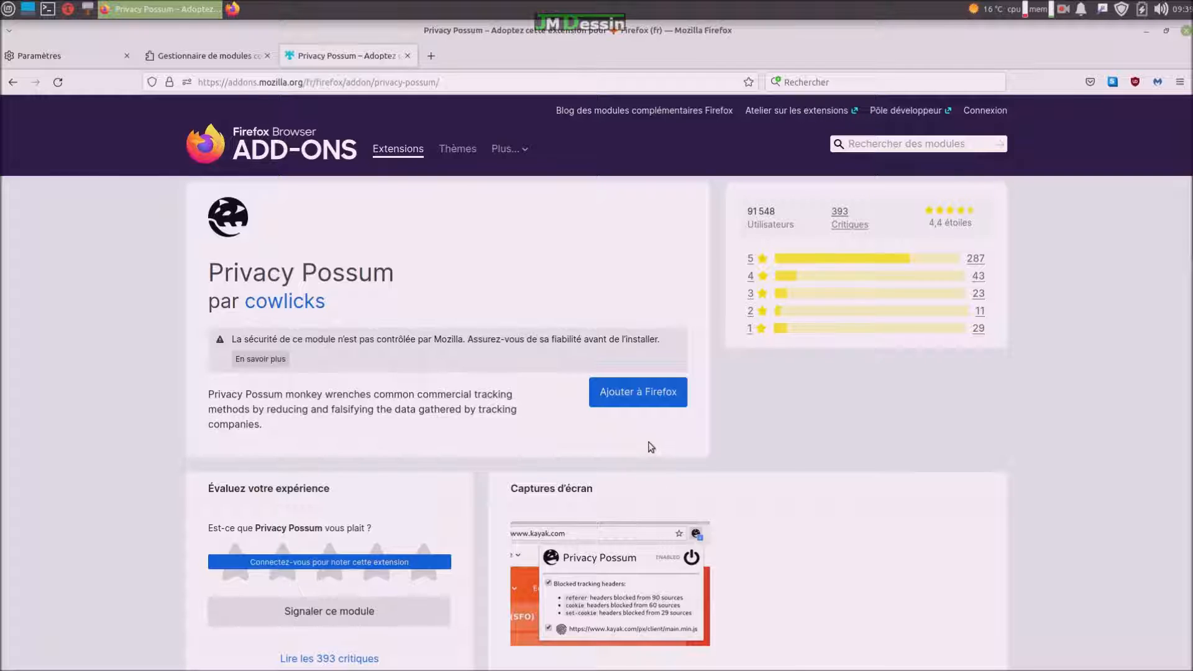
{"action": "left_click", "coordinate": [641, 403]}
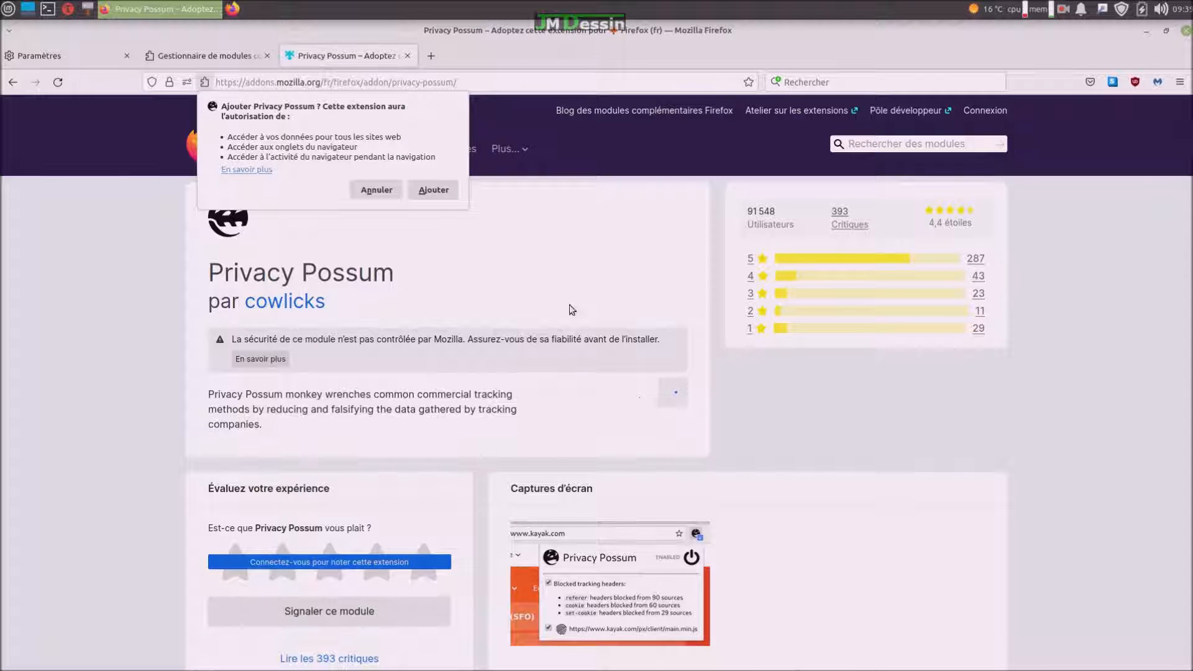
{"action": "left_click", "coordinate": [451, 191]}
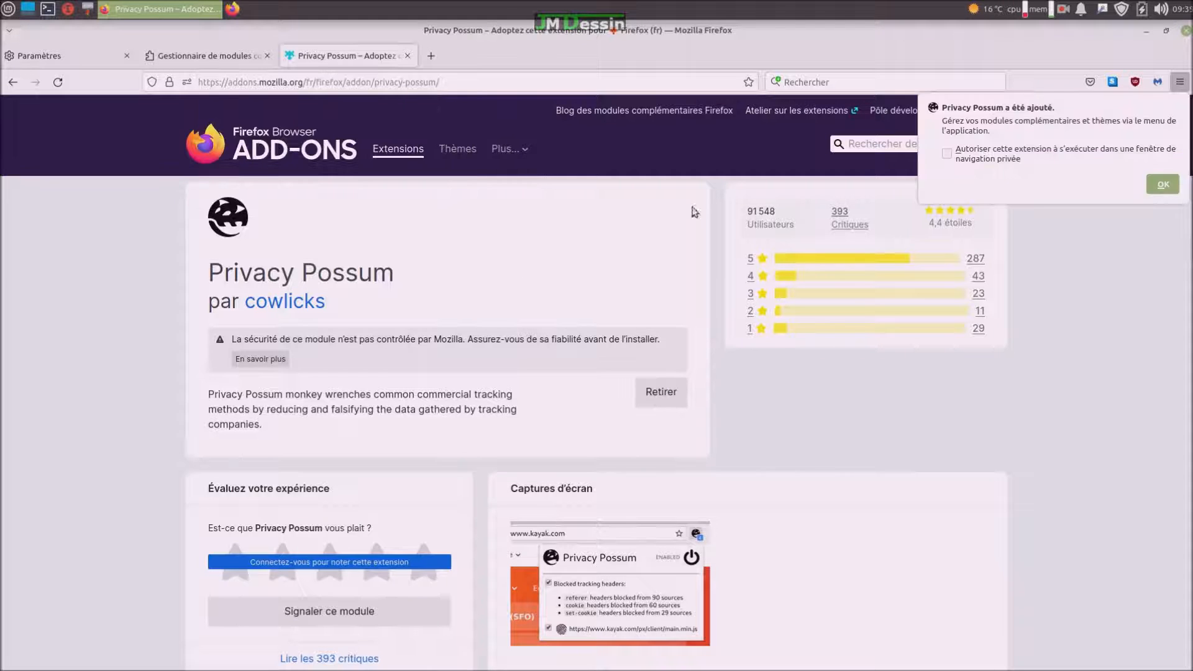
{"action": "left_click", "coordinate": [948, 154]}
{"action": "left_click", "coordinate": [1164, 189]}
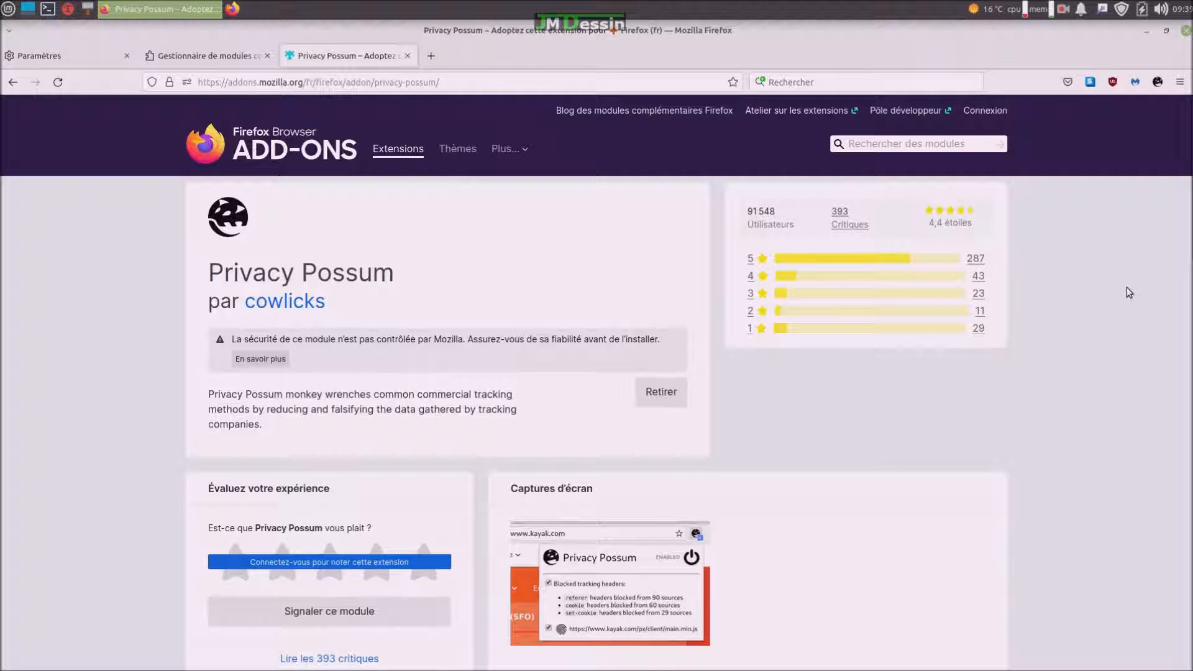
Find ClearURLs by searching for "clea", install the extension and allow it to run in private windows.
{"action": "left_click", "coordinate": [933, 141]}
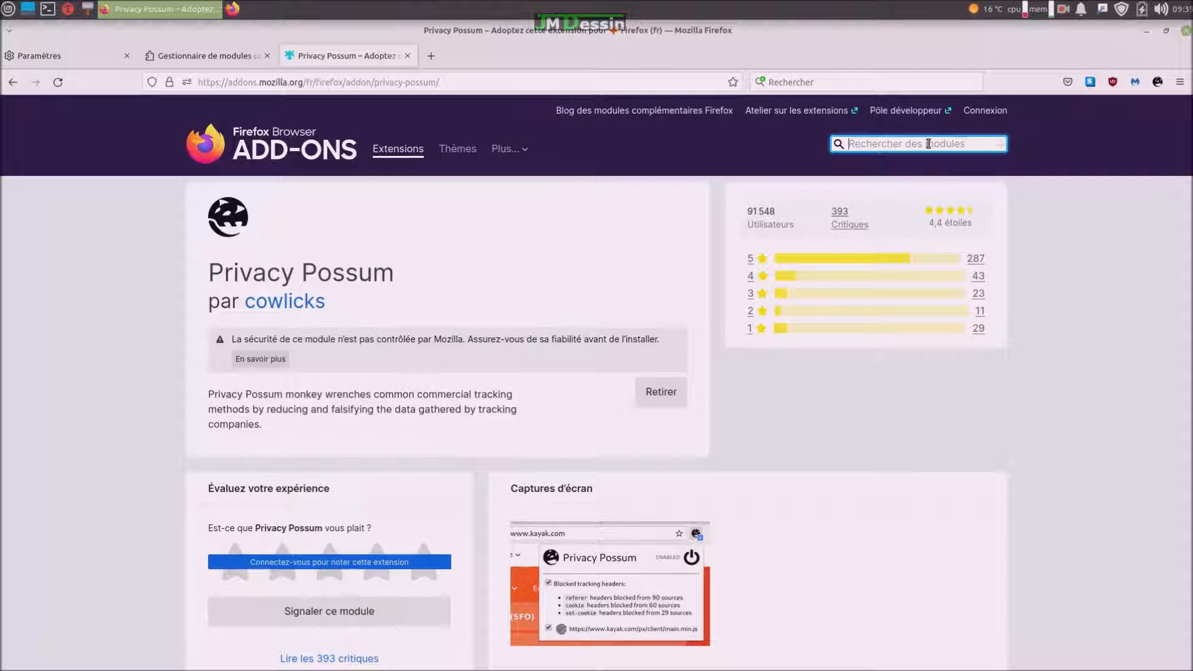
{"action": "type", "text": "cl"}
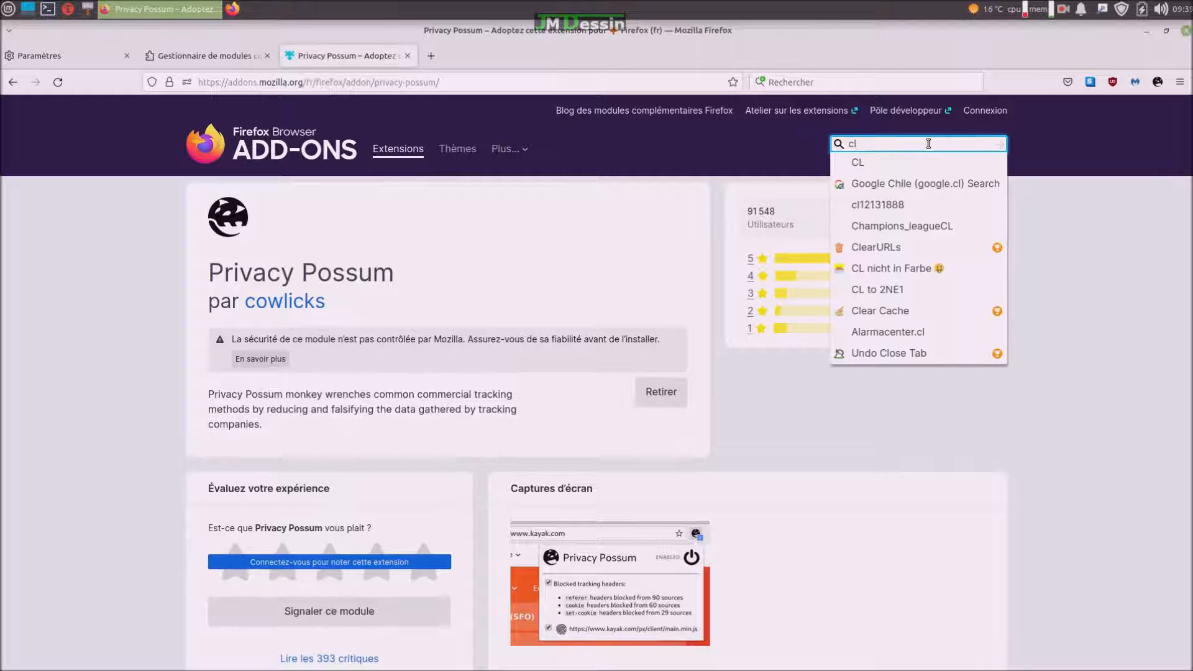
{"action": "type", "text": "ea"}
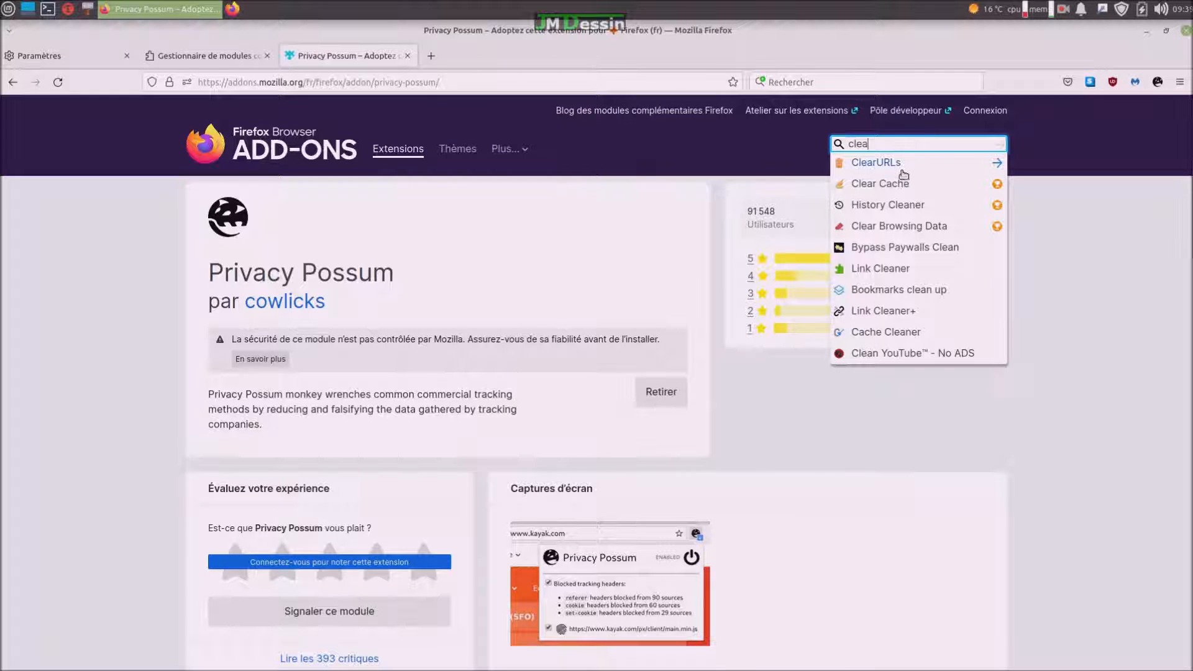
{"action": "left_click", "coordinate": [892, 168]}
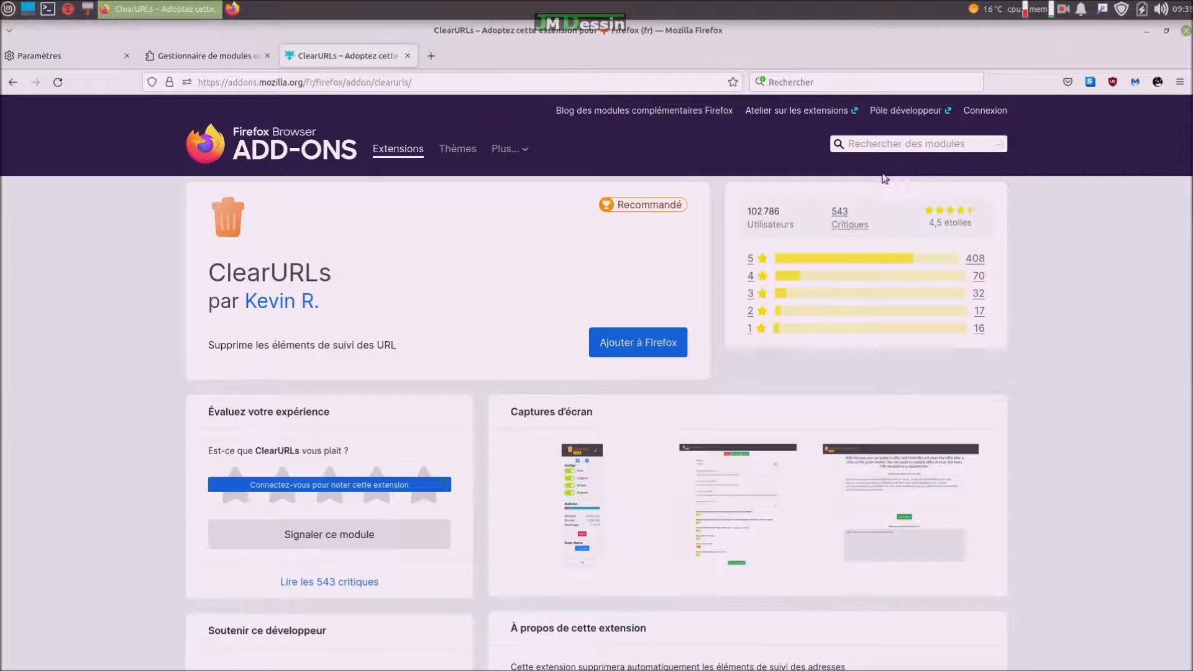
{"action": "left_click", "coordinate": [674, 349]}
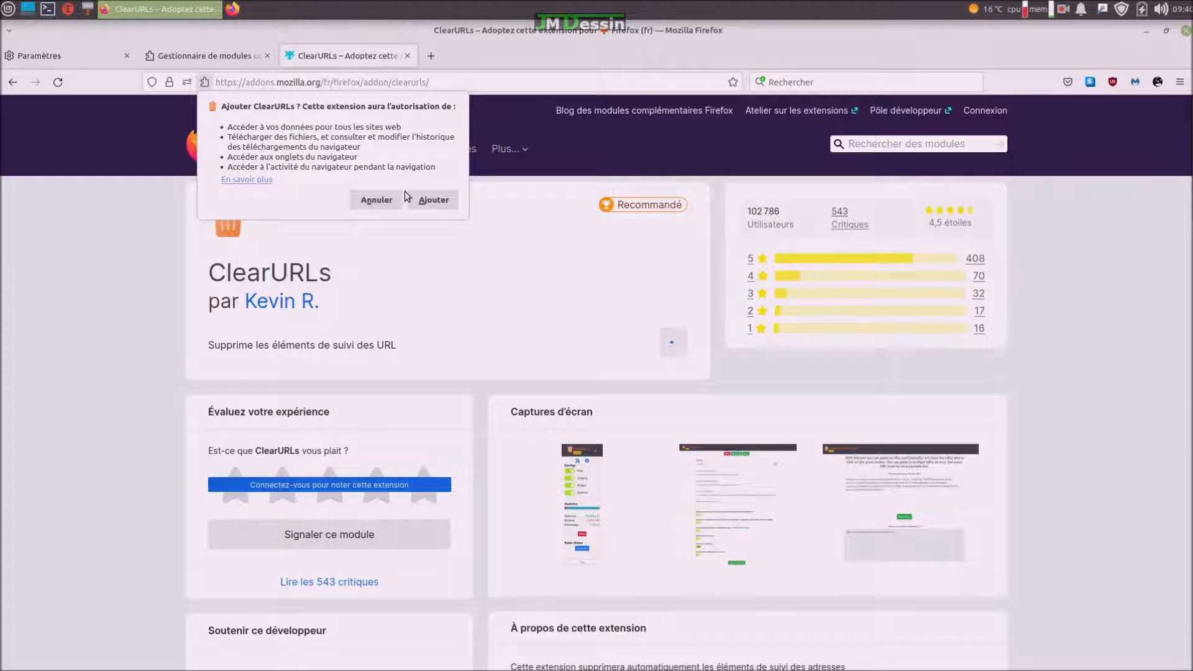
{"action": "left_click", "coordinate": [433, 200]}
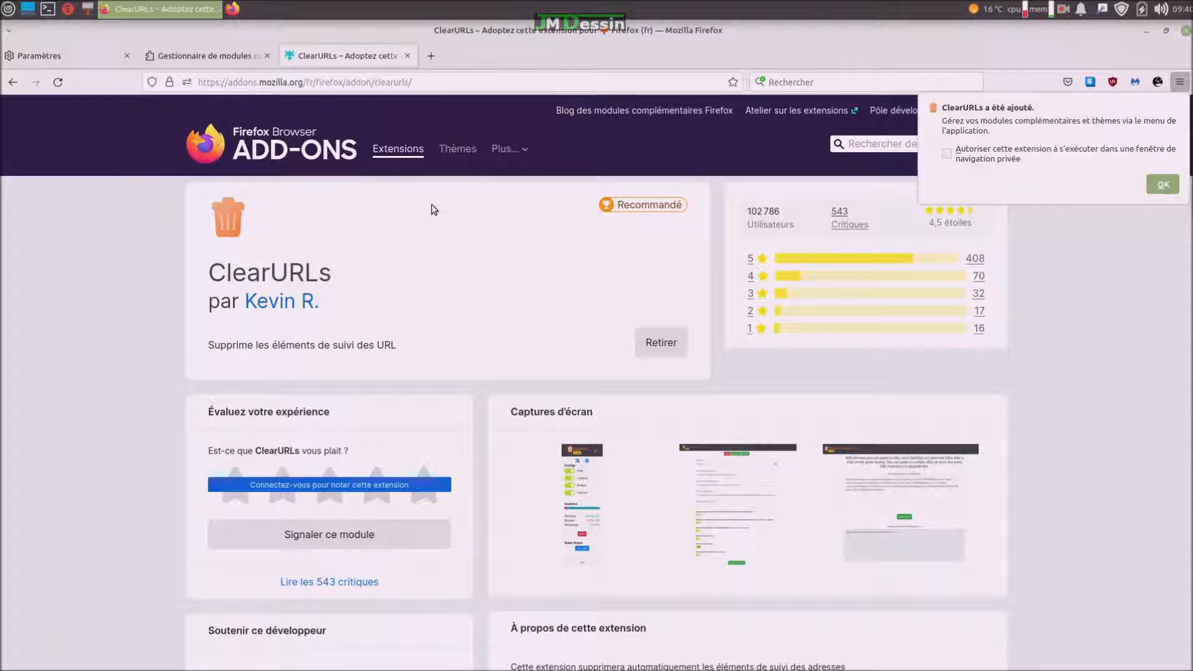
{"action": "left_click", "coordinate": [945, 155]}
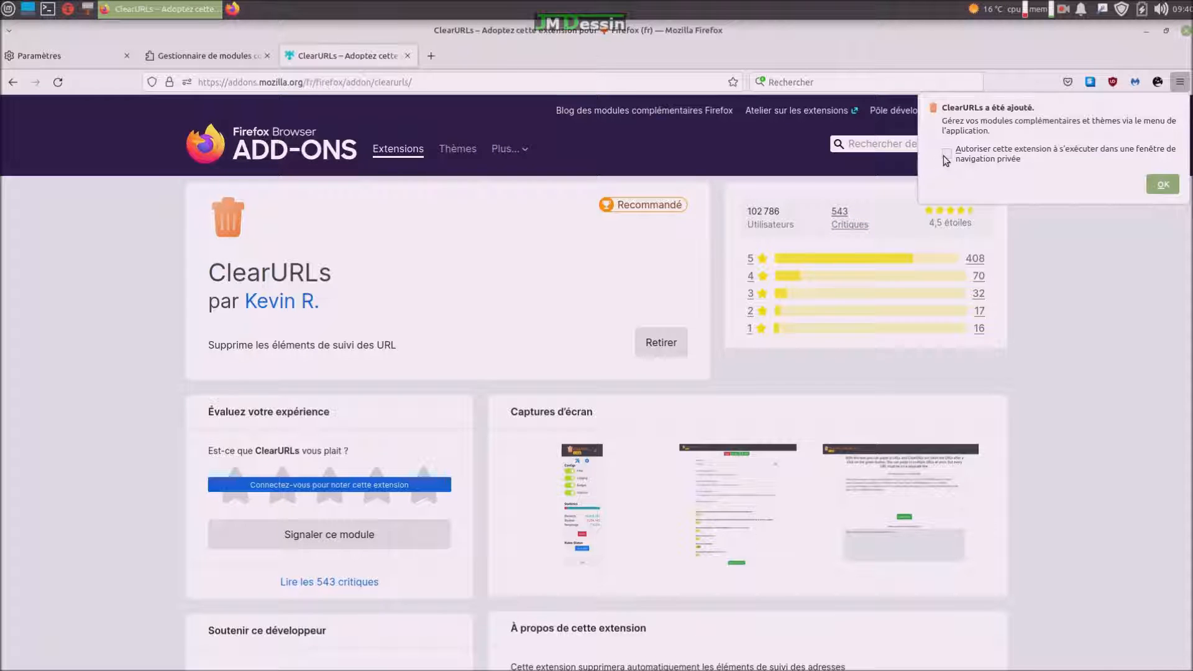
{"action": "left_click", "coordinate": [1174, 190]}
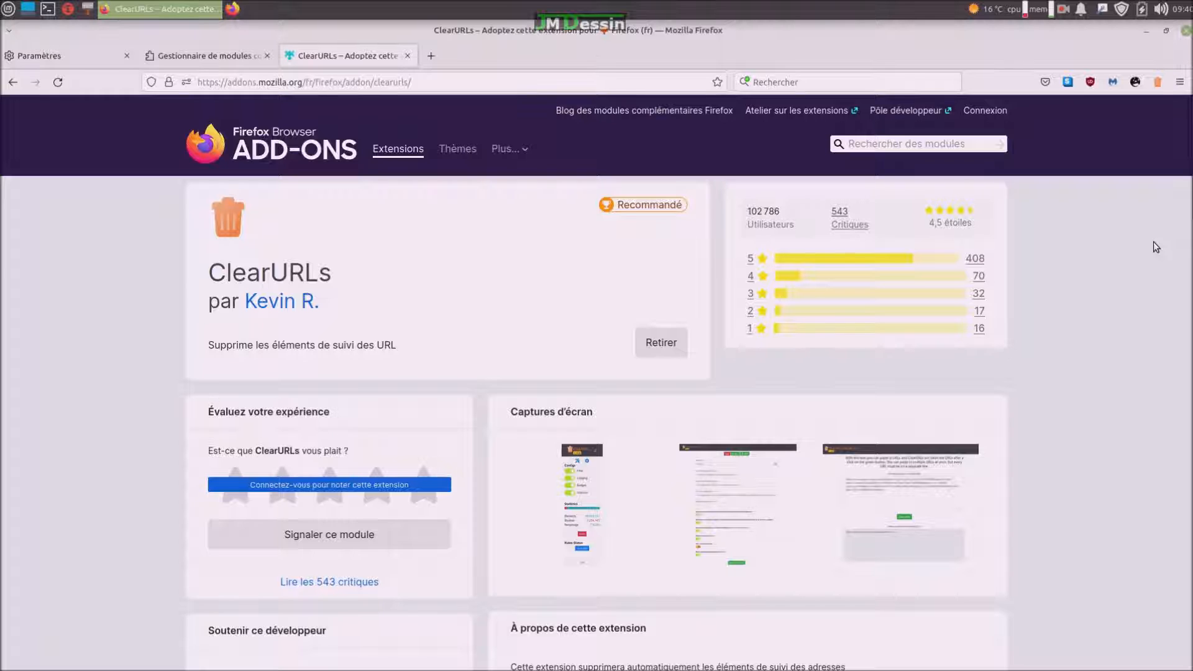
Review Malwarebytes Browser Guard's protection status for the current add-ons page.
{"action": "left_click", "coordinate": [1114, 82]}
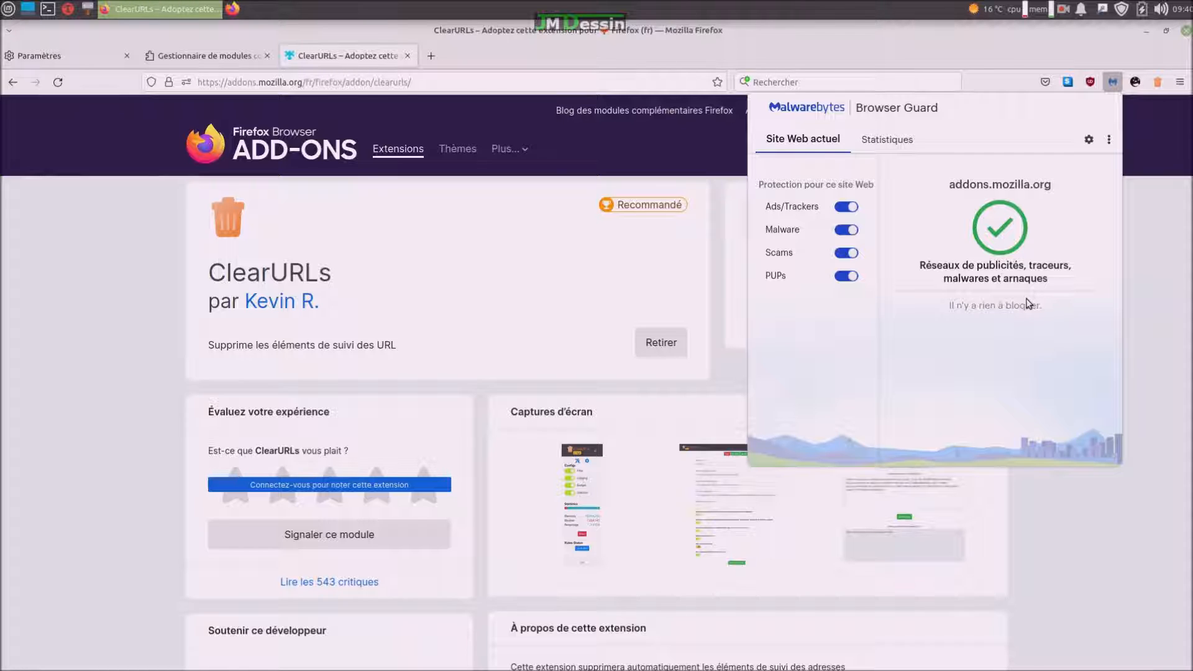
{"action": "left_click", "coordinate": [1156, 254]}
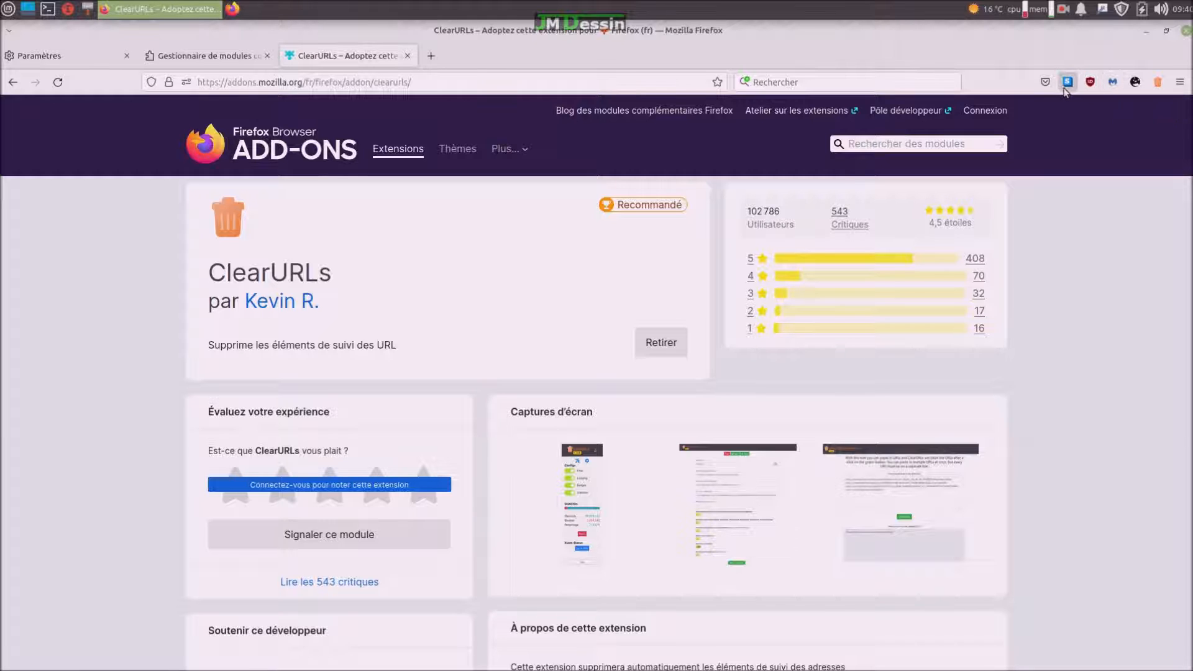
Open a new browser window, go to the extensions and themes manager and search for "stranlate".
{"action": "key", "text": "ctrl+n"}
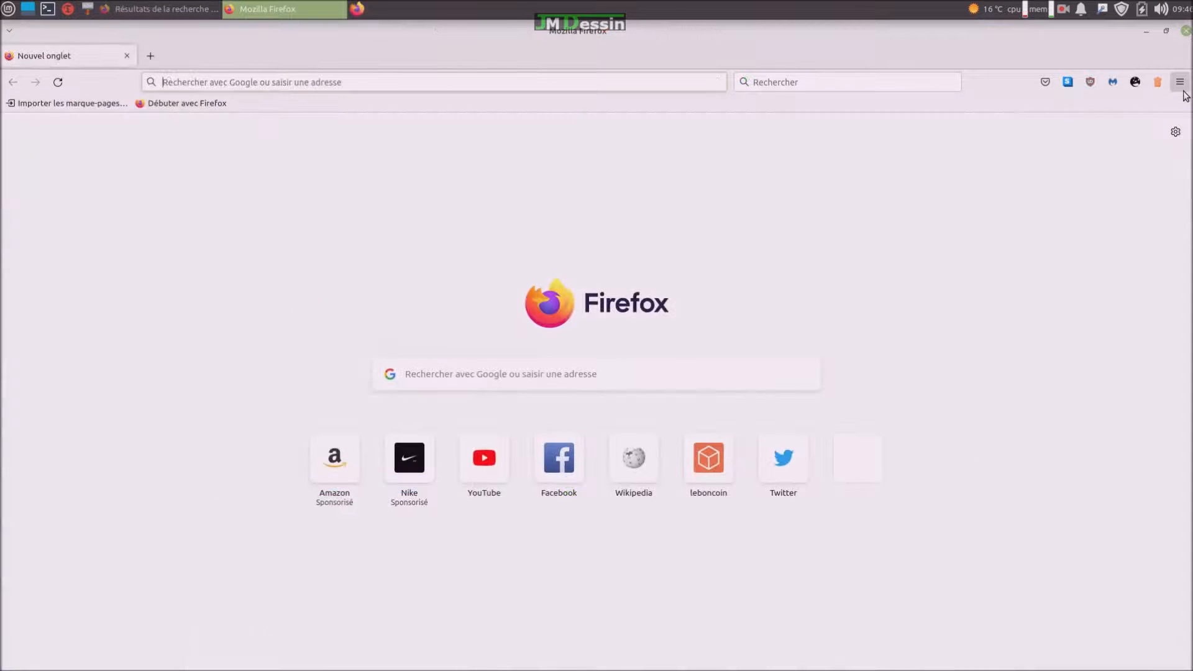
{"action": "left_click", "coordinate": [1182, 90]}
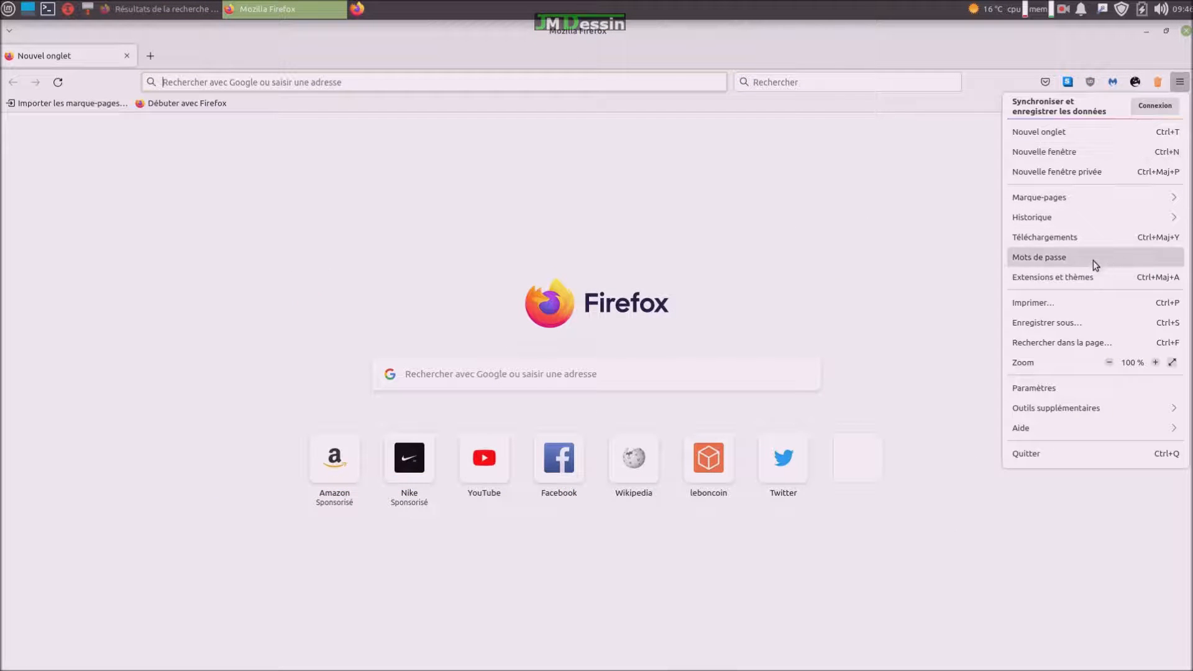
{"action": "left_click", "coordinate": [1080, 282]}
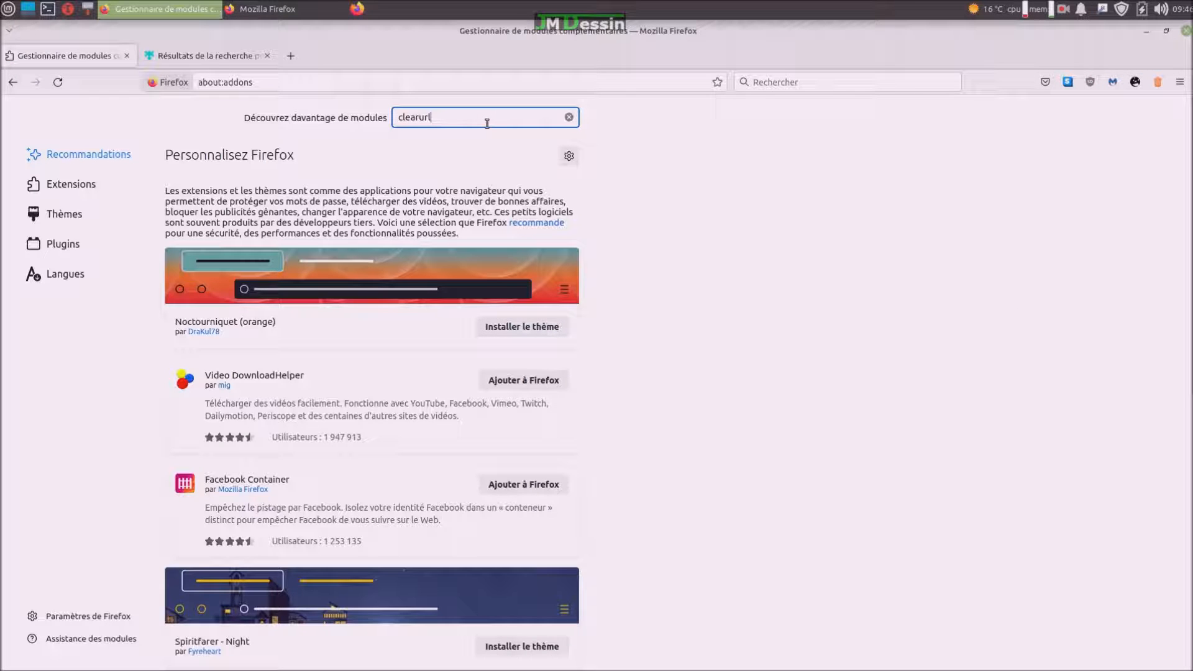
{"action": "key", "text": "BackSpace"}
{"action": "key", "text": "BackSpace"}
{"action": "key", "text": "BackSpace"}
{"action": "key", "text": "BackSpace"}
{"action": "key", "text": "BackSpace"}
{"action": "key", "text": "BackSpace"}
{"action": "key", "text": "BackSpace"}
{"action": "key", "text": "BackSpace"}
{"action": "type", "text": "stranla"}
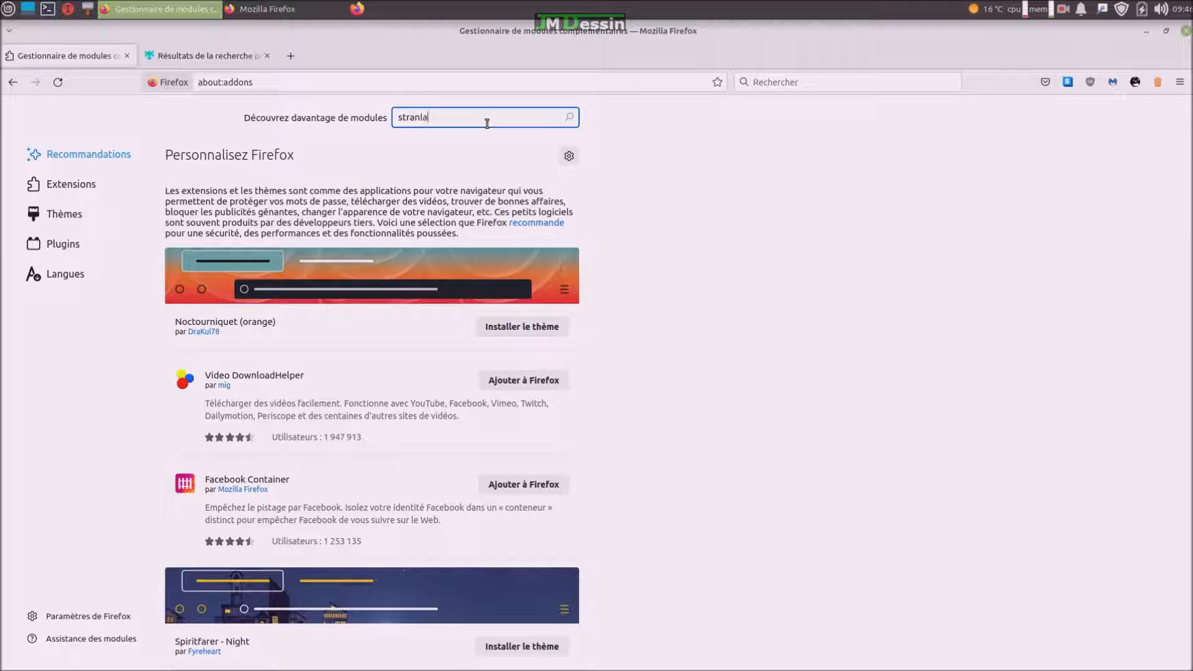
{"action": "type", "text": "te"}
{"action": "key", "text": "Return"}
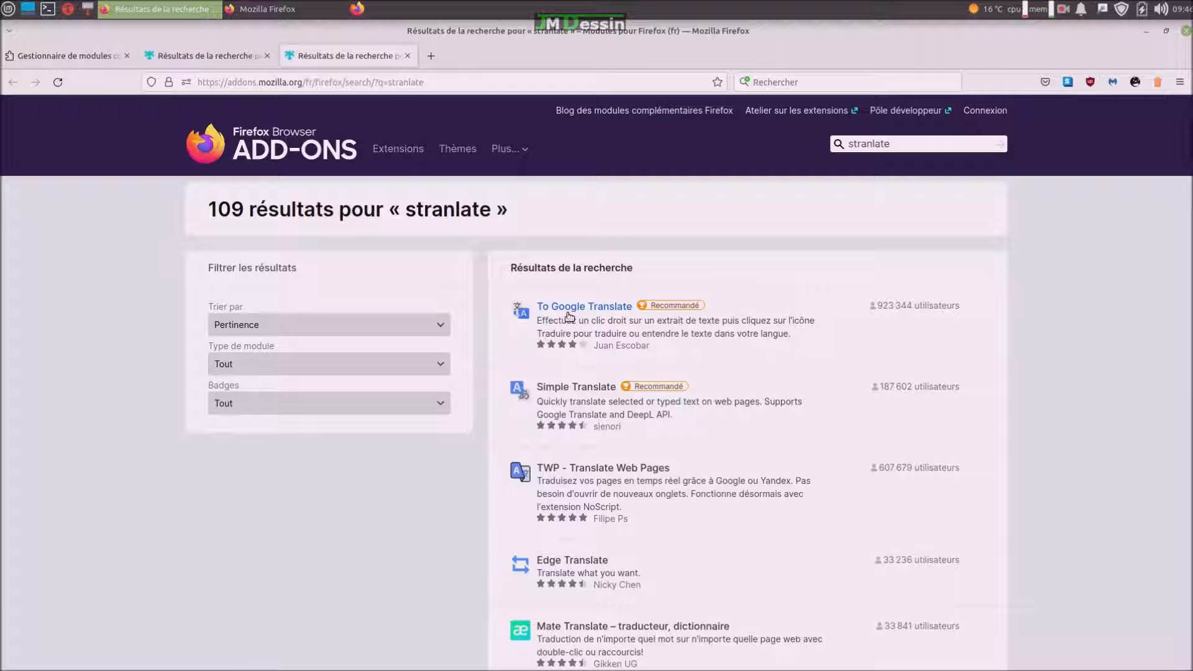
Install the To Google Translate extension from the search results and allow it to run in private windows.
{"action": "left_click", "coordinate": [569, 316]}
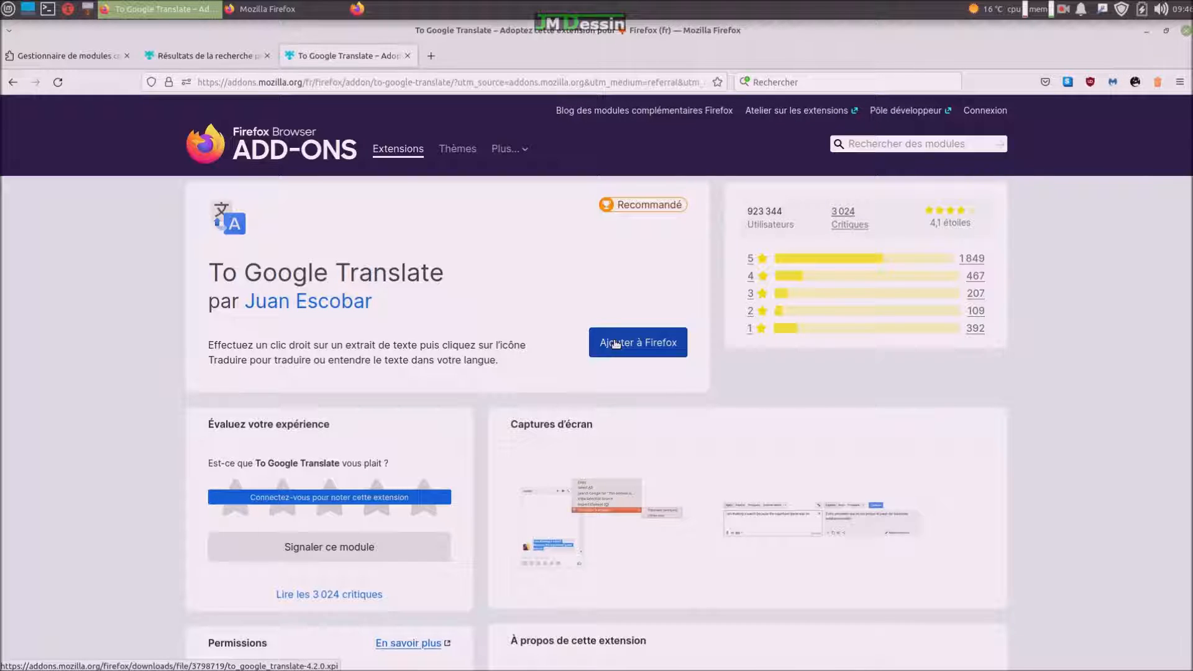
{"action": "left_click", "coordinate": [615, 343]}
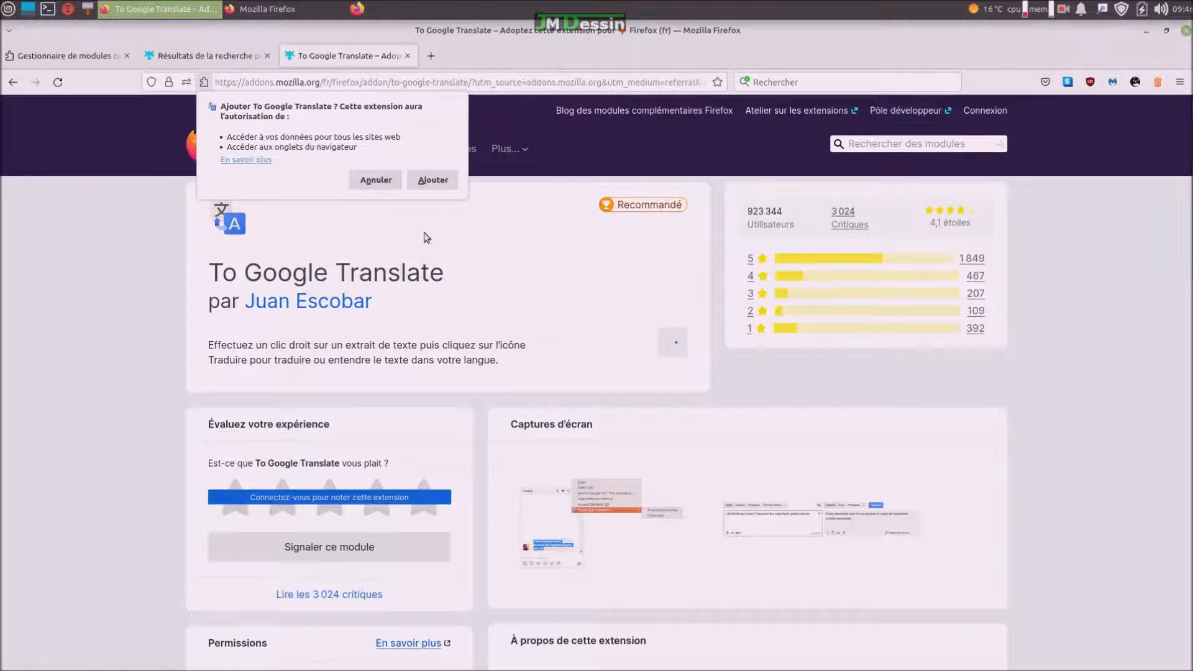
{"action": "left_click", "coordinate": [433, 180]}
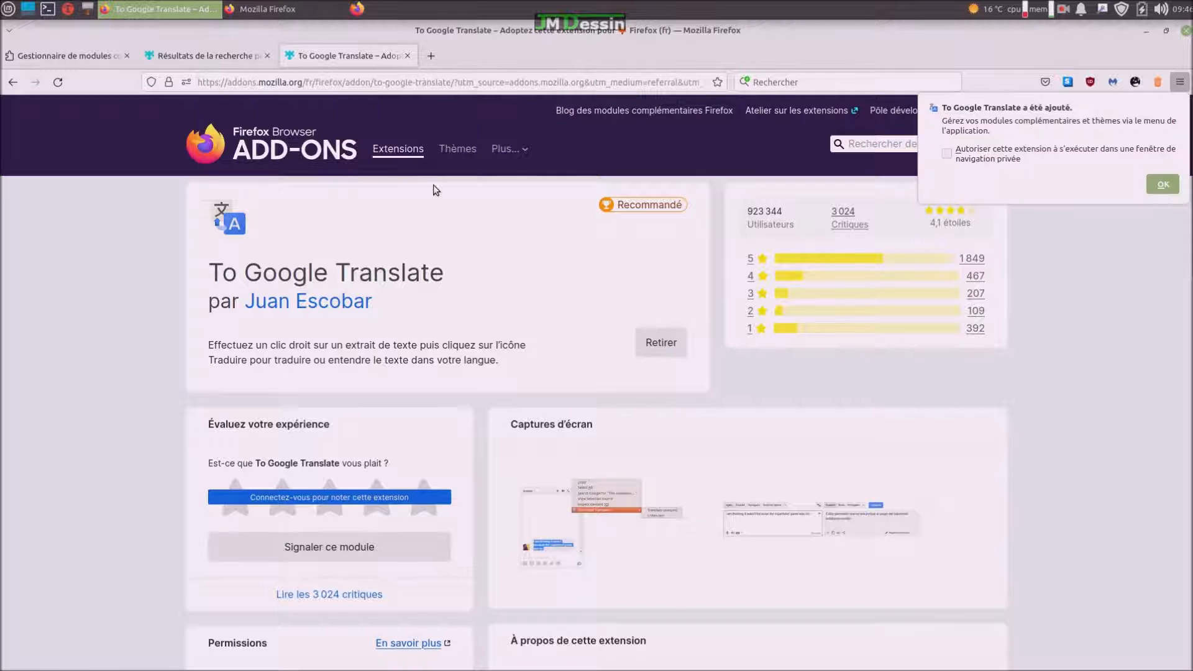
{"action": "left_click", "coordinate": [945, 152]}
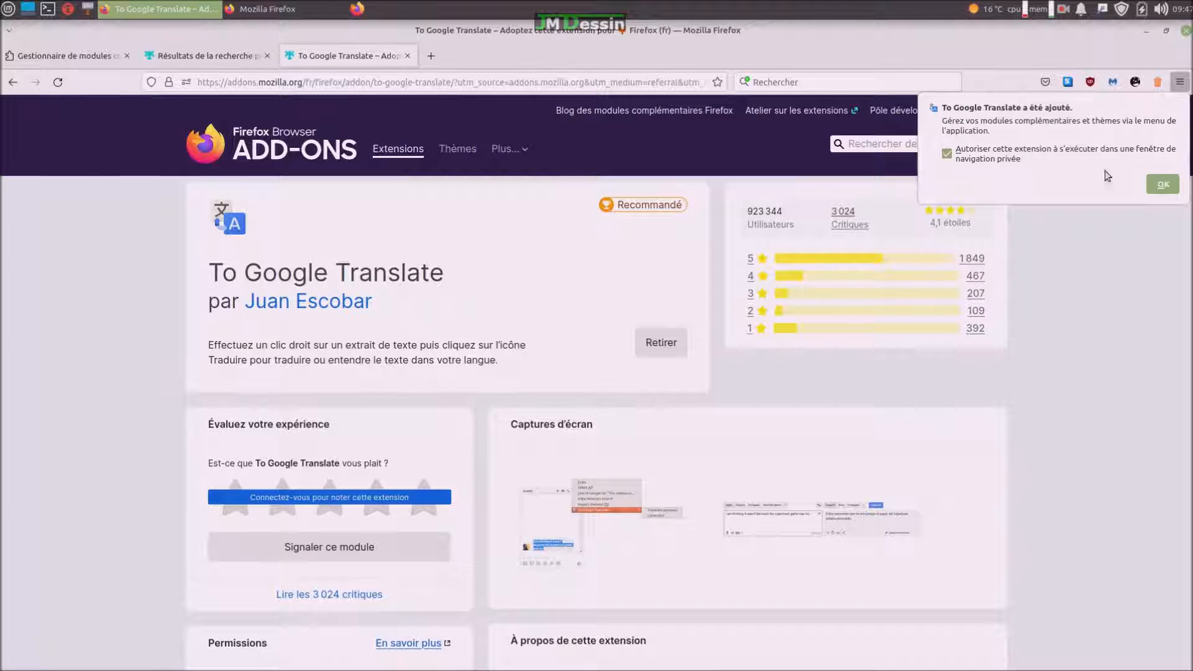
{"action": "left_click", "coordinate": [1159, 184]}
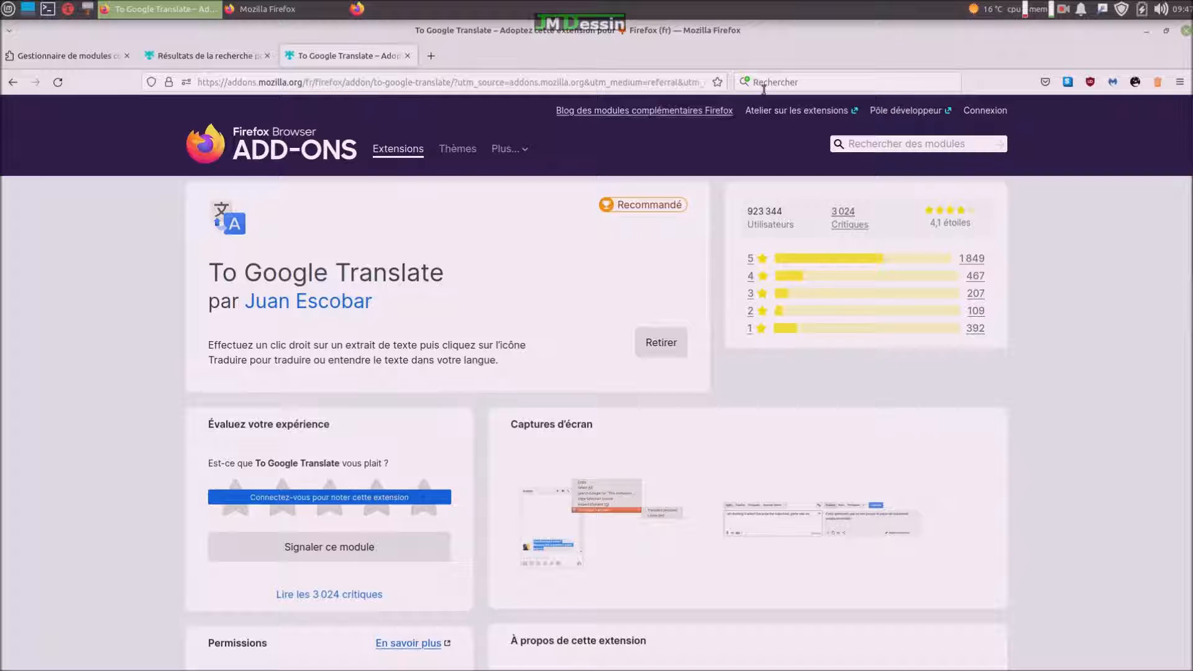
Customize the browser toolbar by adding the Accueil (home) button and the zoom level controls just after the reload button.
{"action": "left_click", "coordinate": [1180, 82]}
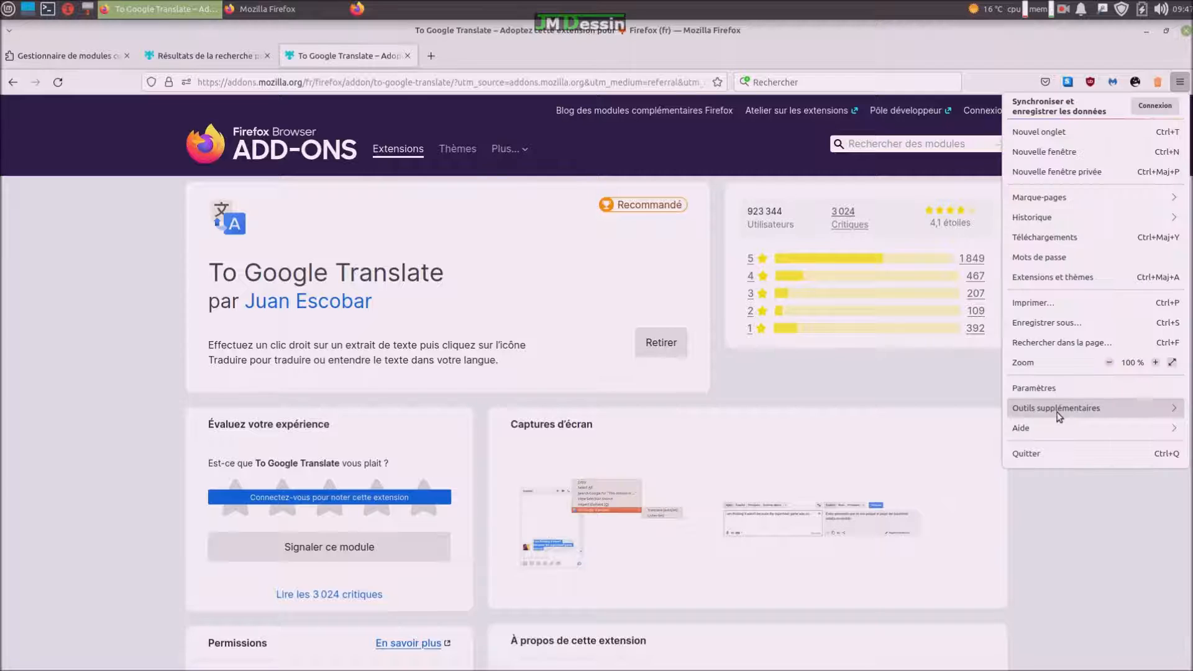
{"action": "left_click", "coordinate": [1059, 408]}
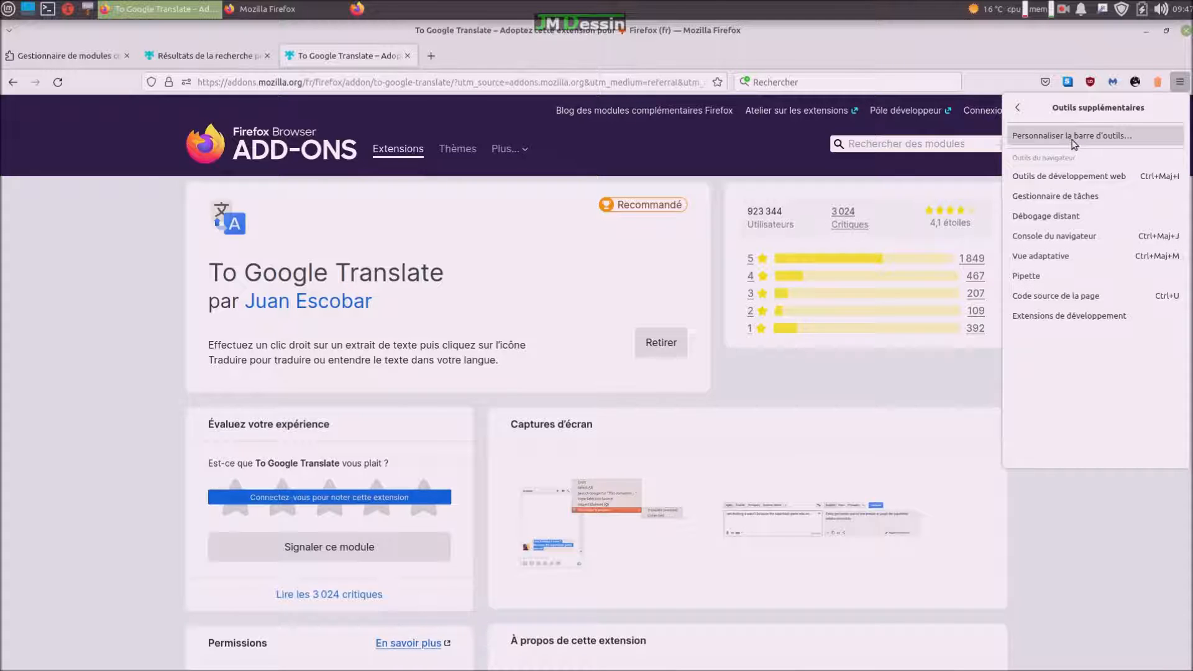
{"action": "left_click", "coordinate": [1073, 136]}
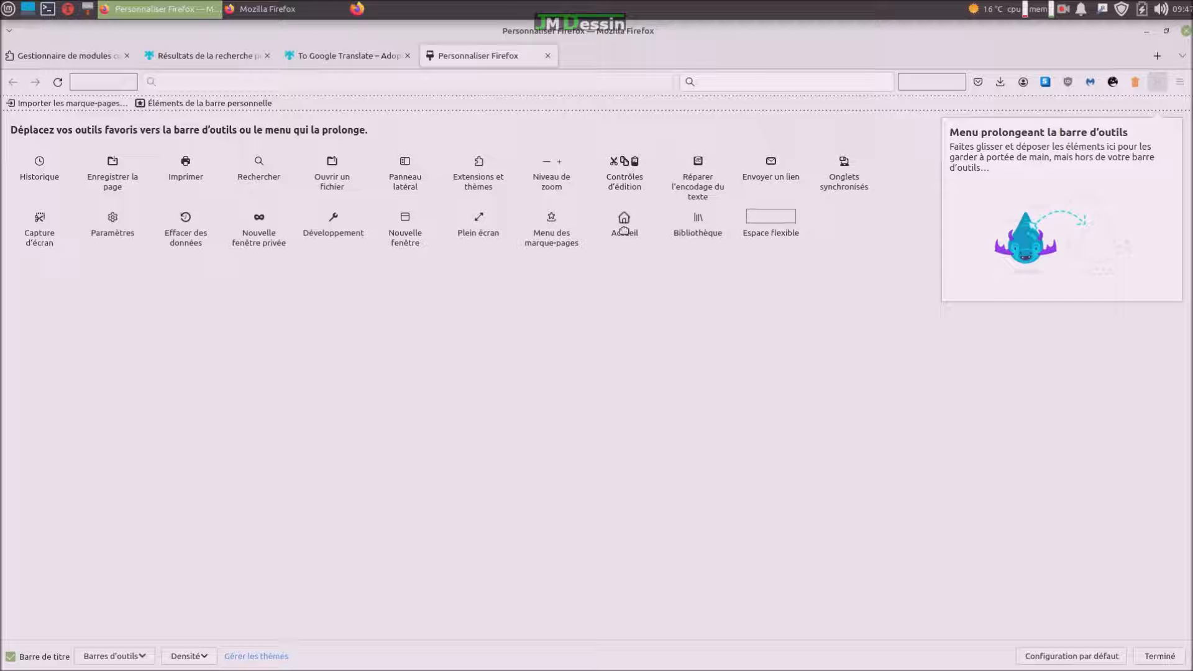
{"action": "left_click_drag", "start_coordinate": [623, 231], "coordinate": [80, 86]}
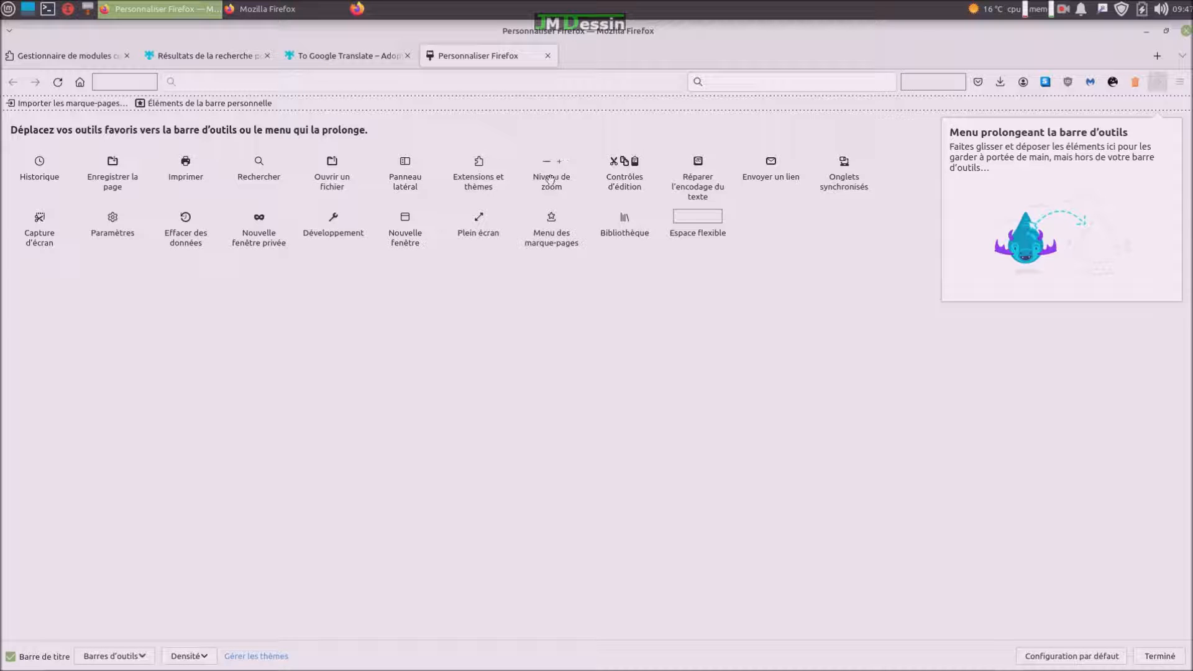
{"action": "left_click_drag", "start_coordinate": [551, 179], "coordinate": [137, 83]}
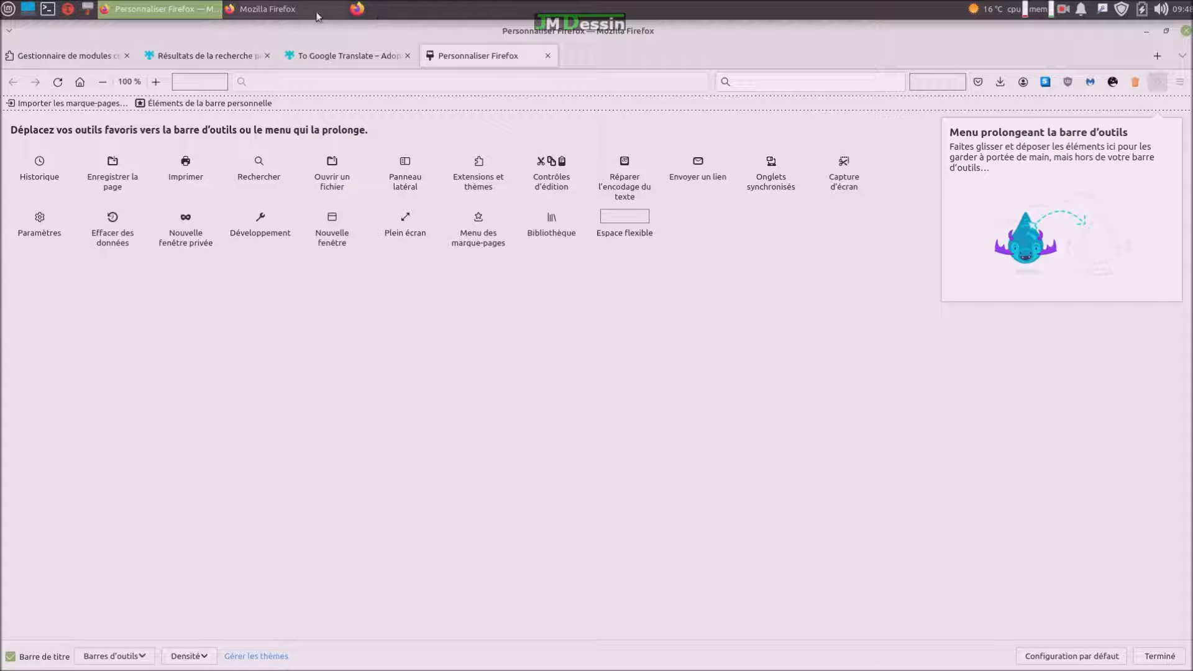
Remove the Amazon, Nike, Facebook, leboncoin and Twitter shortcuts from the new tab page in the other browser window.
{"action": "left_click", "coordinate": [287, 9]}
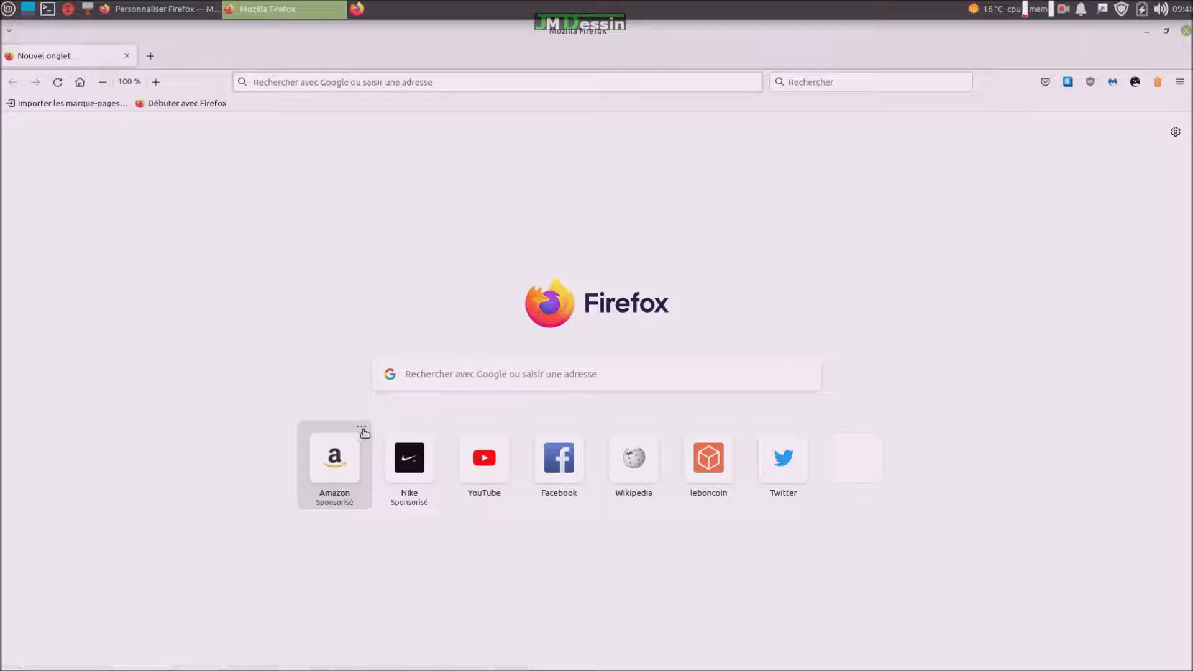
{"action": "left_click", "coordinate": [361, 427]}
{"action": "left_click", "coordinate": [394, 484]}
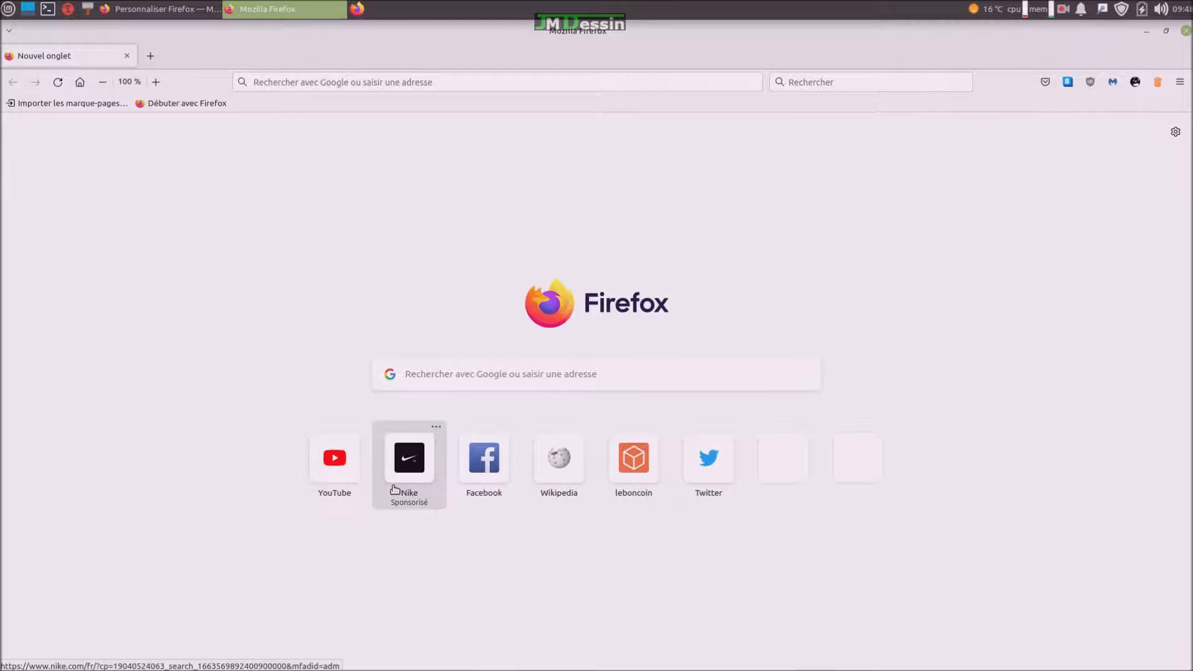
{"action": "left_click", "coordinate": [435, 429]}
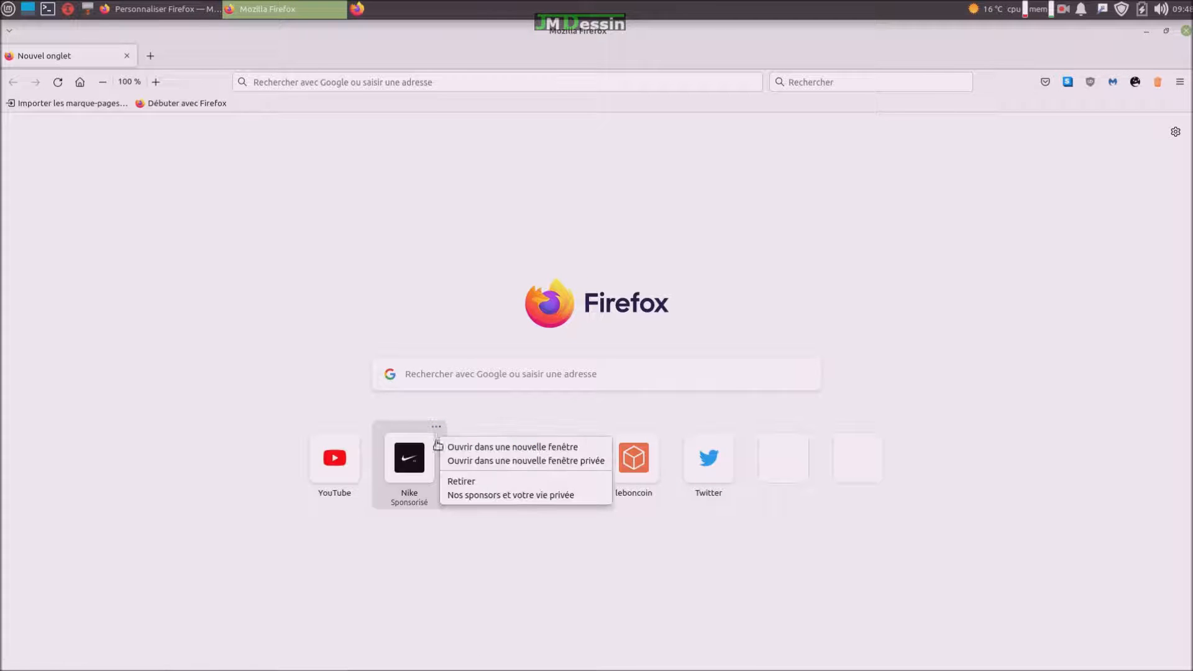
{"action": "left_click", "coordinate": [456, 479]}
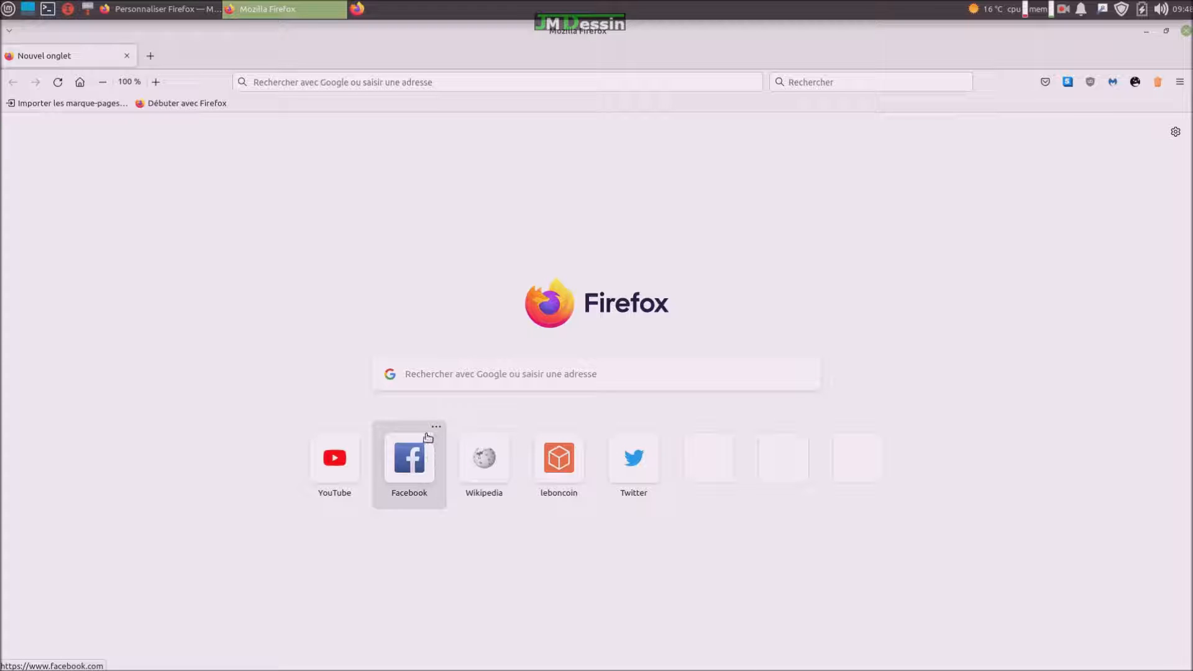
{"action": "left_click", "coordinate": [437, 428]}
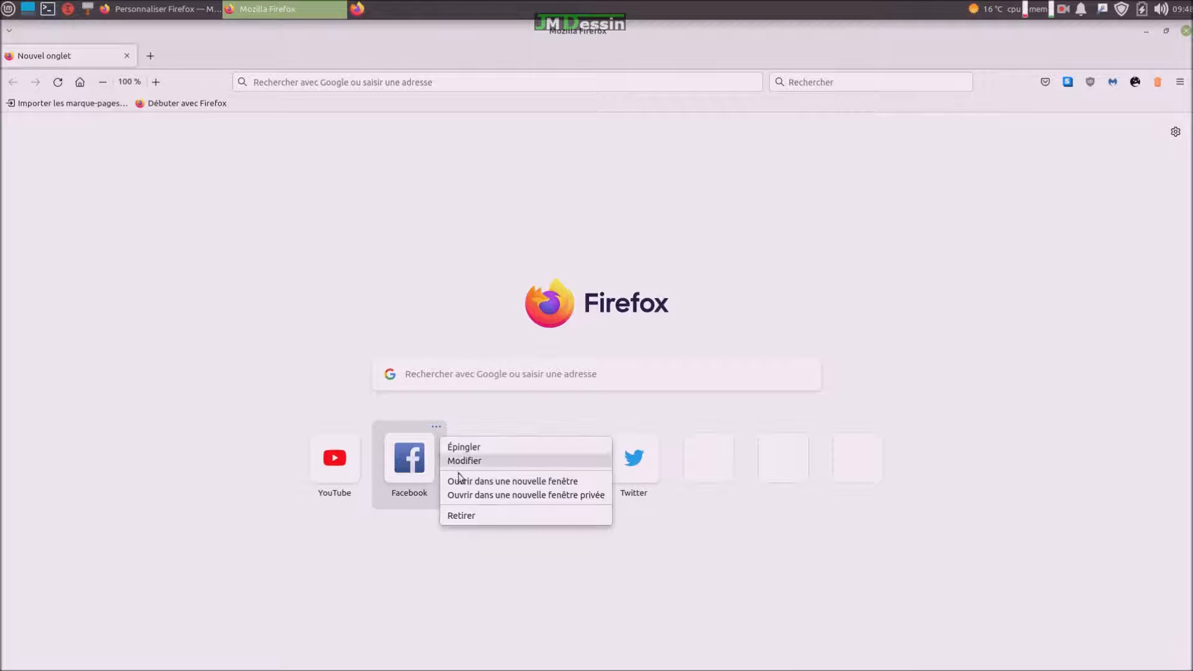
{"action": "left_click", "coordinate": [465, 515]}
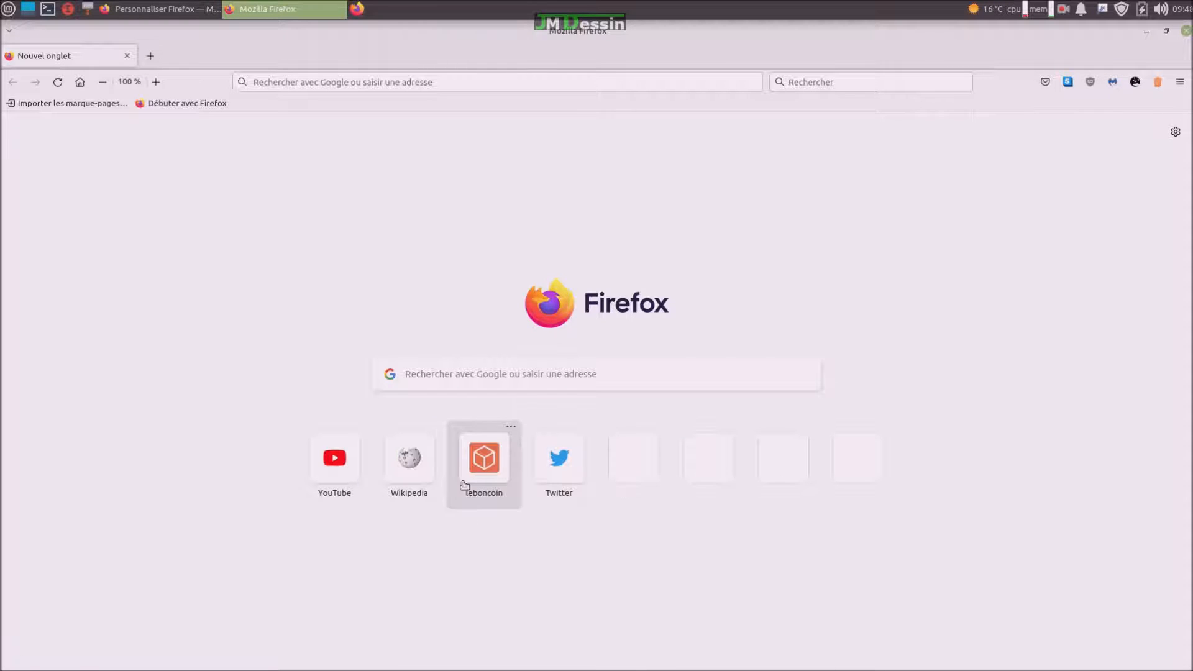
{"action": "left_click", "coordinate": [509, 427]}
{"action": "left_click", "coordinate": [537, 514]}
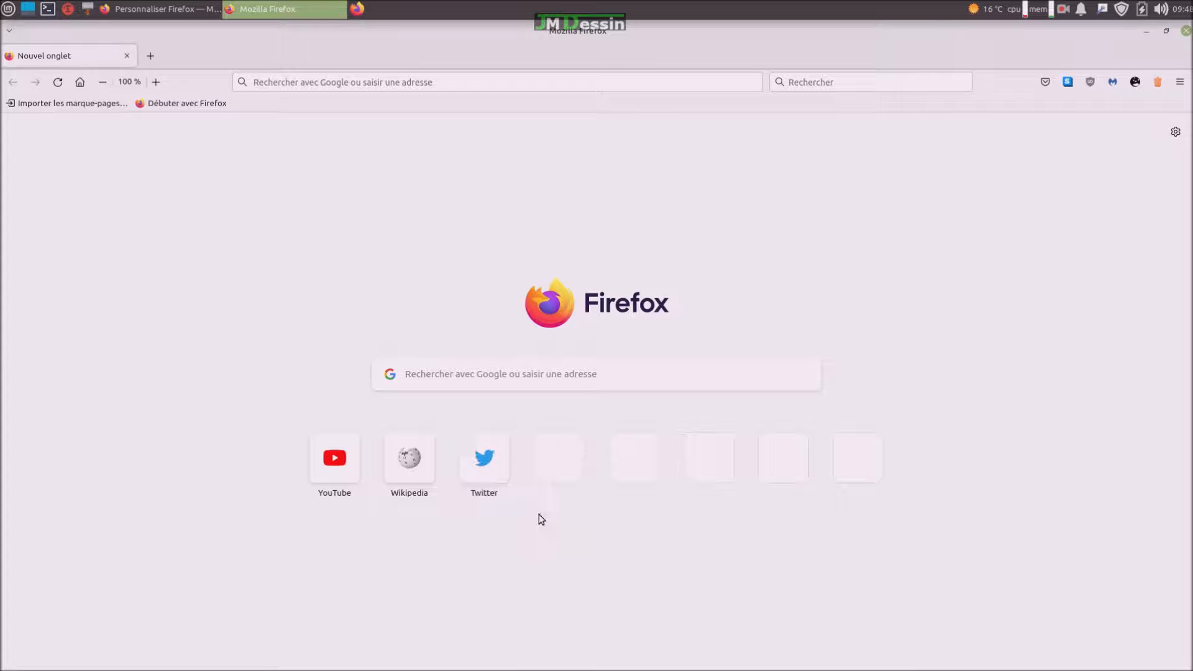
{"action": "left_click", "coordinate": [509, 428]}
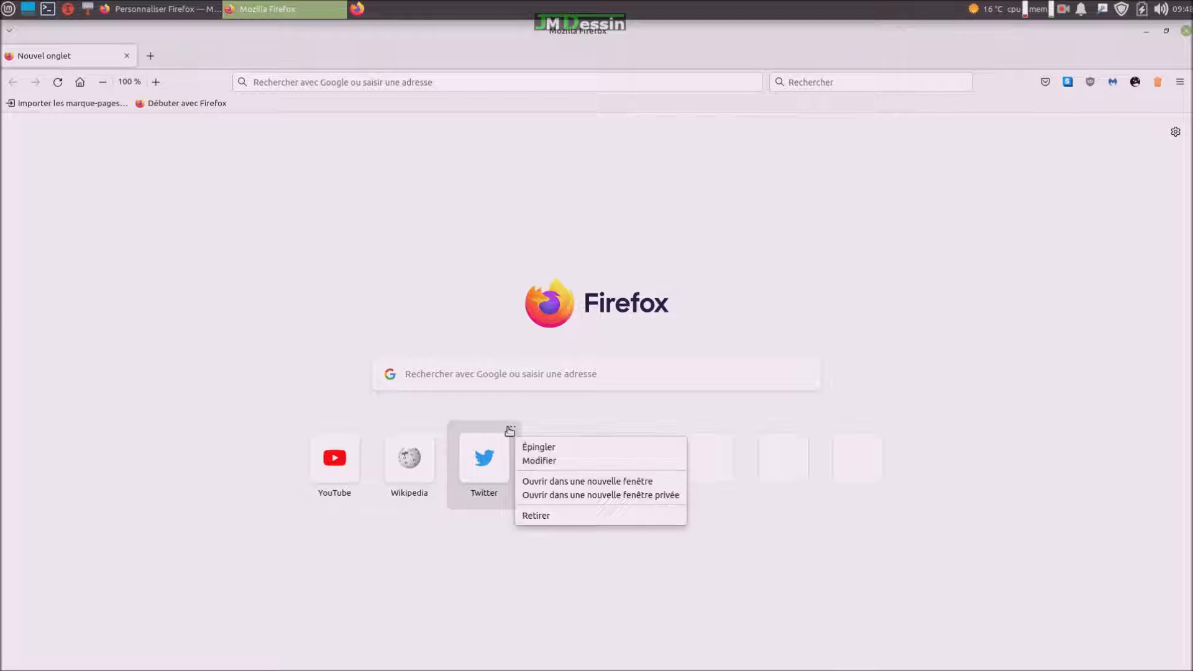
{"action": "left_click", "coordinate": [536, 522]}
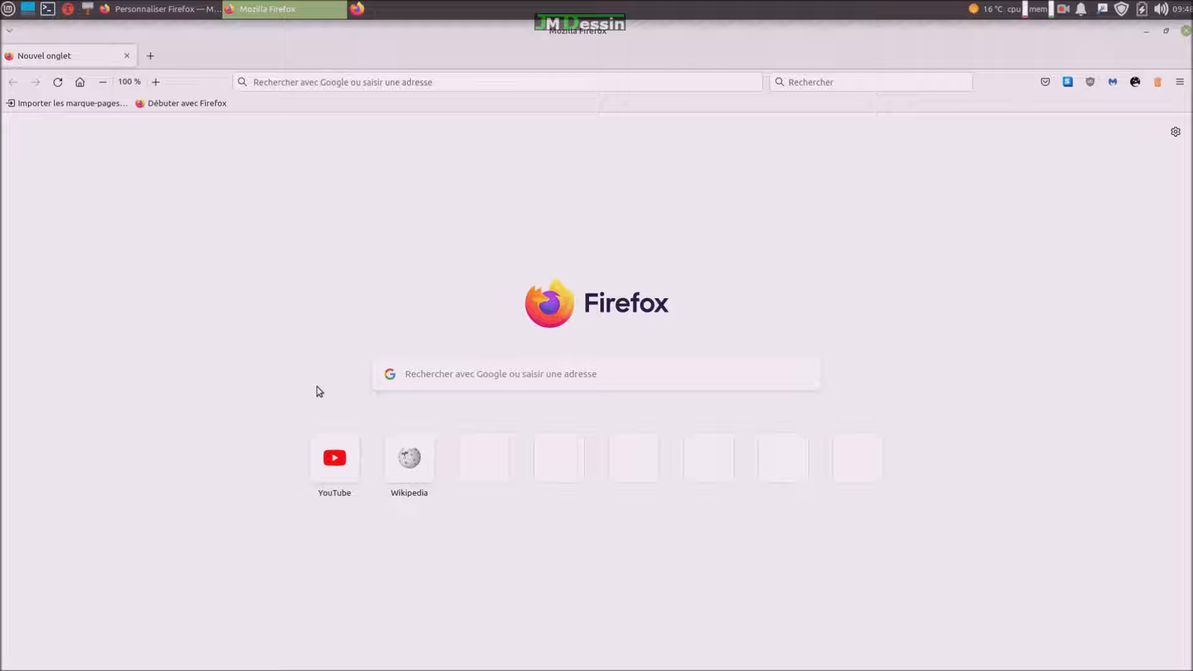
Open YouTube from its shortcut, accept all cookies and check what Privacy Possum blocks on the page.
{"action": "left_click", "coordinate": [346, 471]}
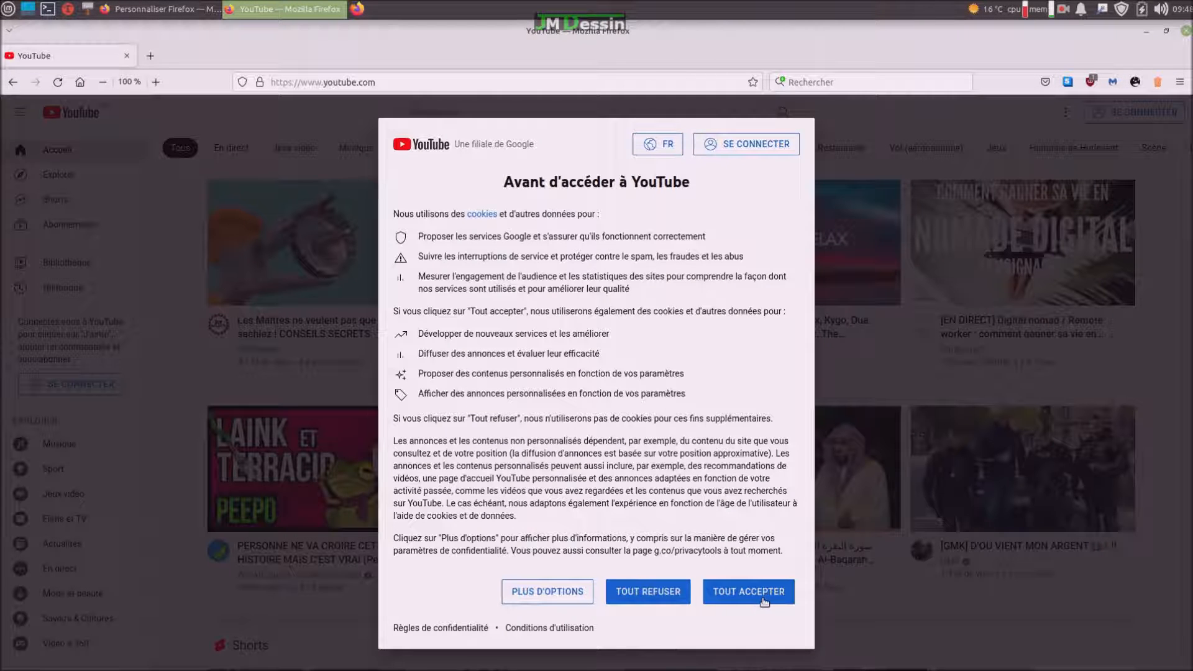
{"action": "left_click", "coordinate": [764, 600]}
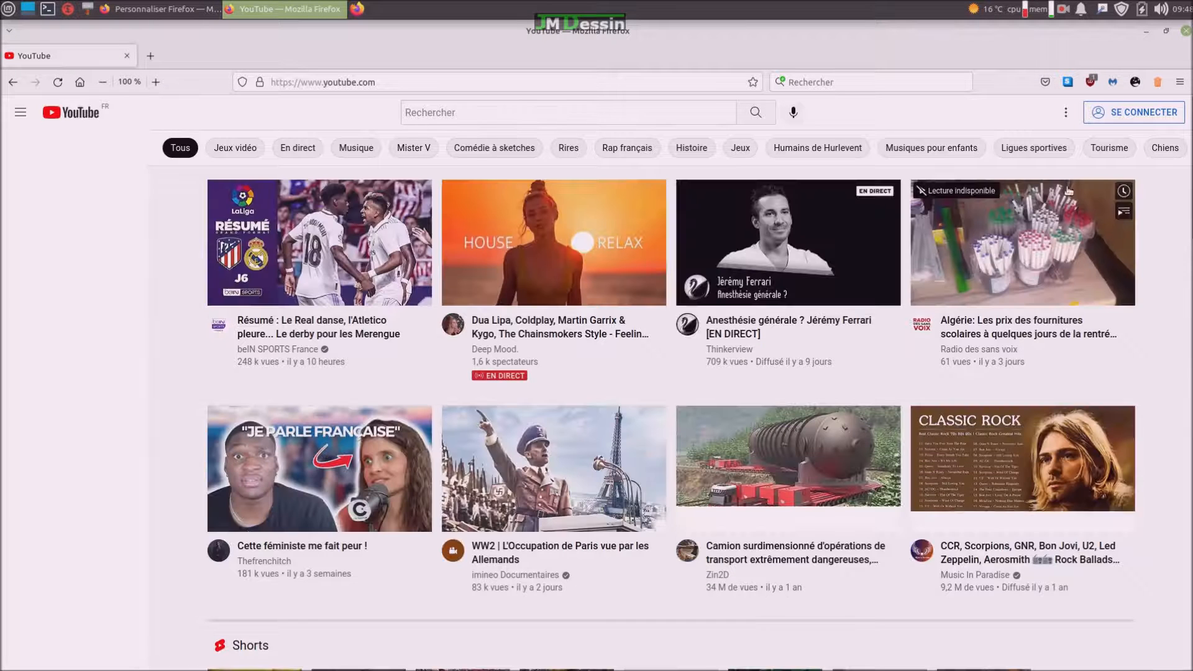
{"action": "left_click", "coordinate": [1139, 85]}
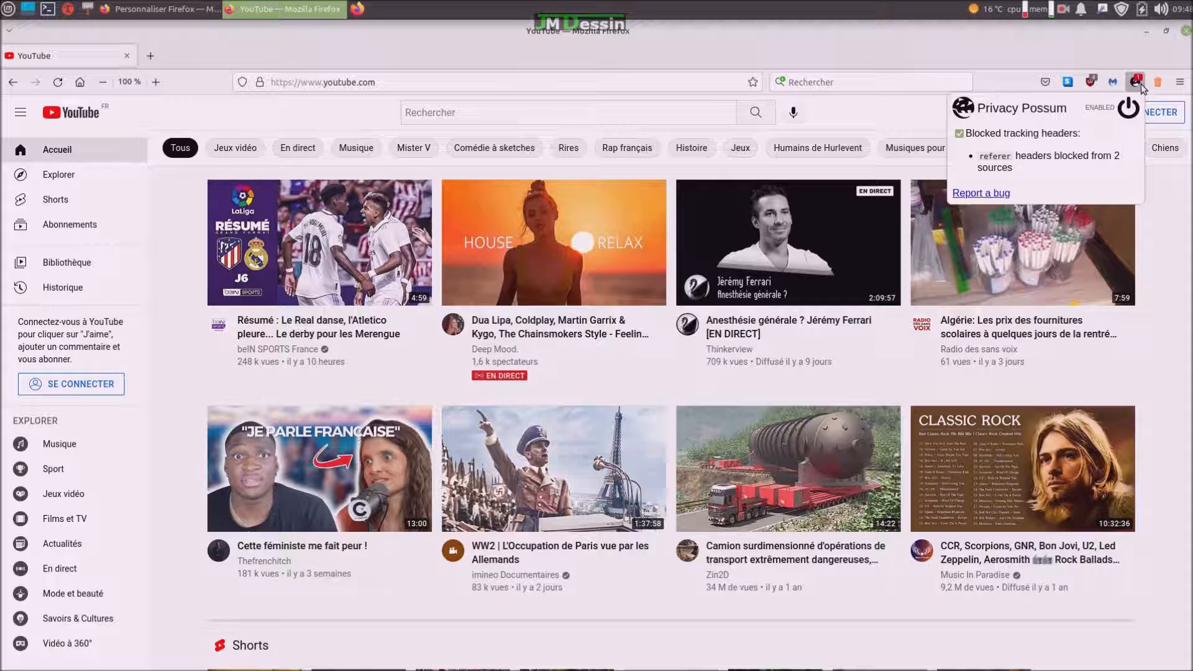
{"action": "left_click", "coordinate": [1137, 83]}
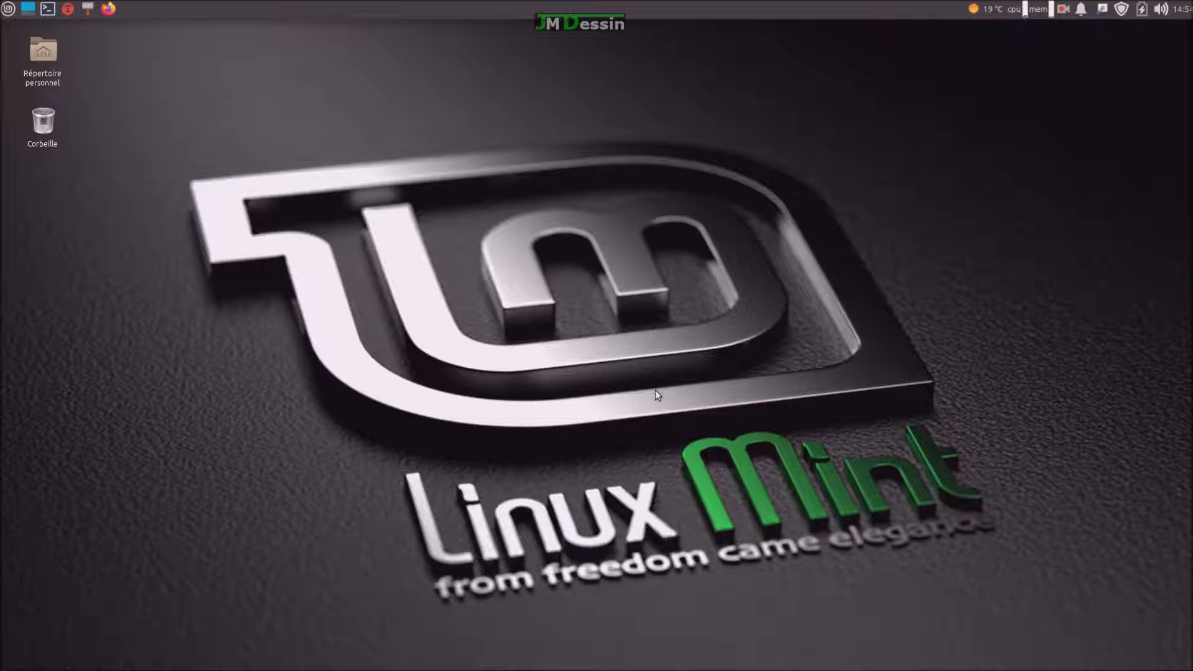
Set the desktop wallpaper to the black car picture from the Images folder.
{"action": "right_click", "coordinate": [619, 380]}
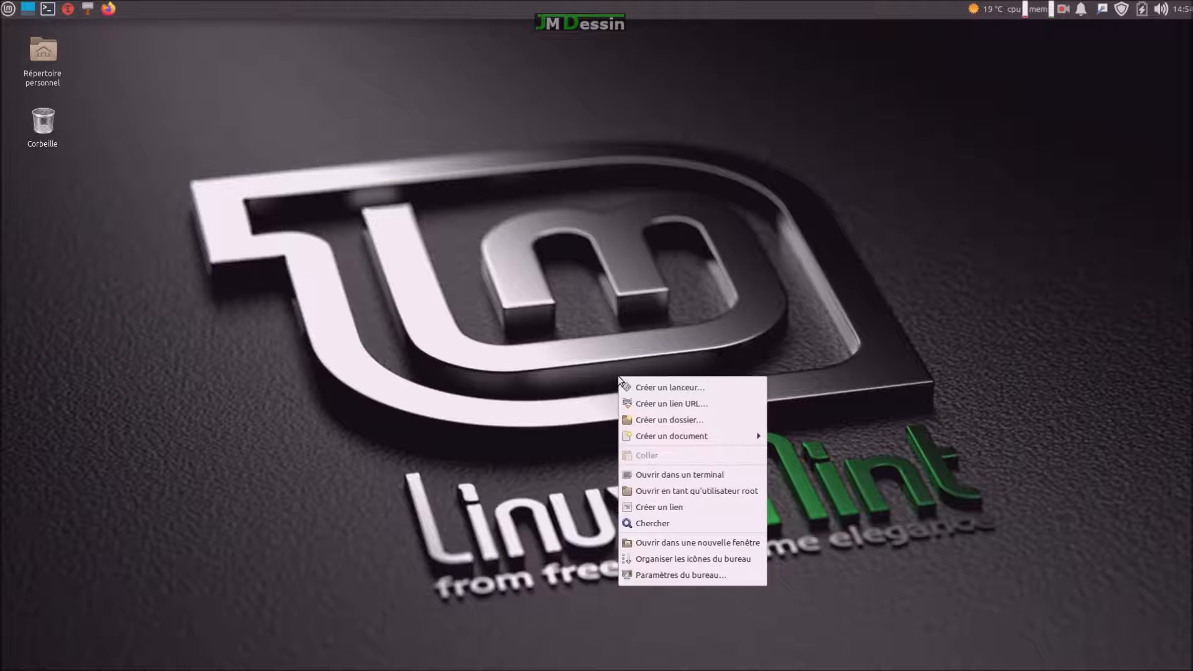
{"action": "left_click", "coordinate": [688, 574]}
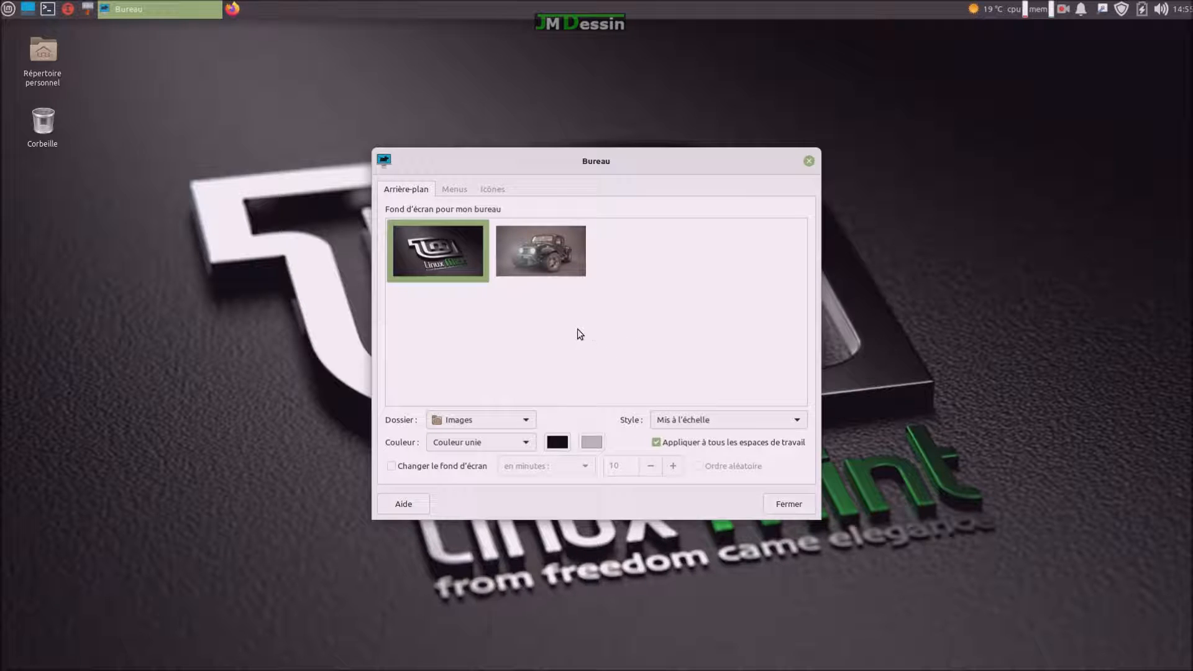
{"action": "left_click", "coordinate": [567, 263]}
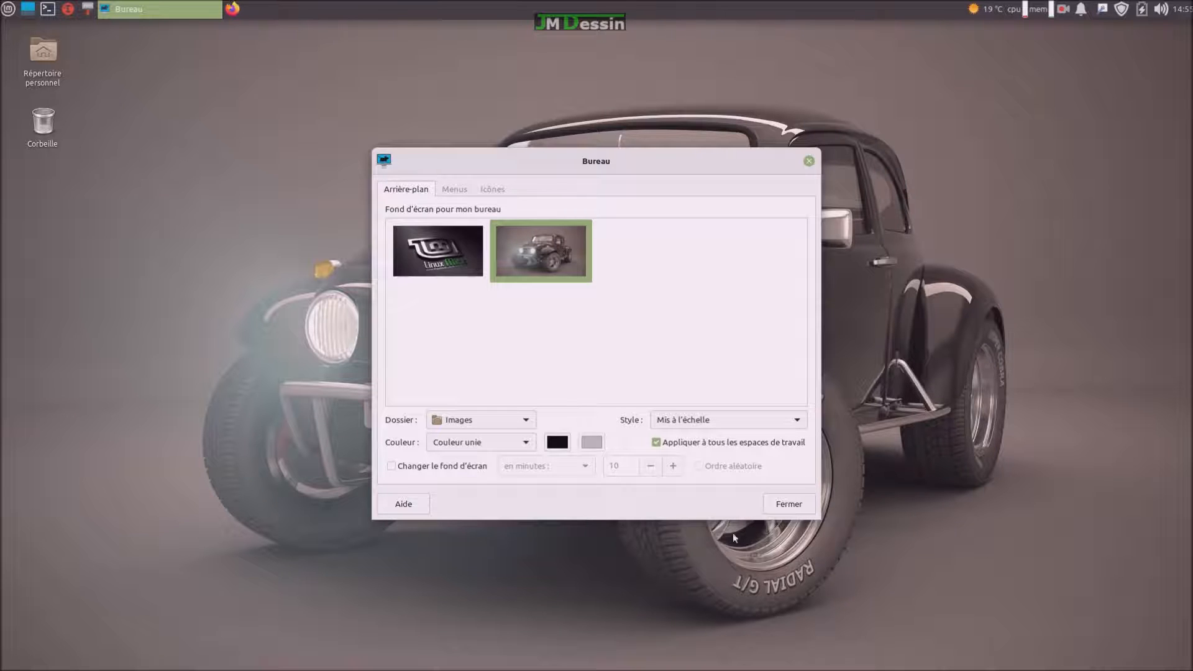
{"action": "left_click", "coordinate": [780, 510]}
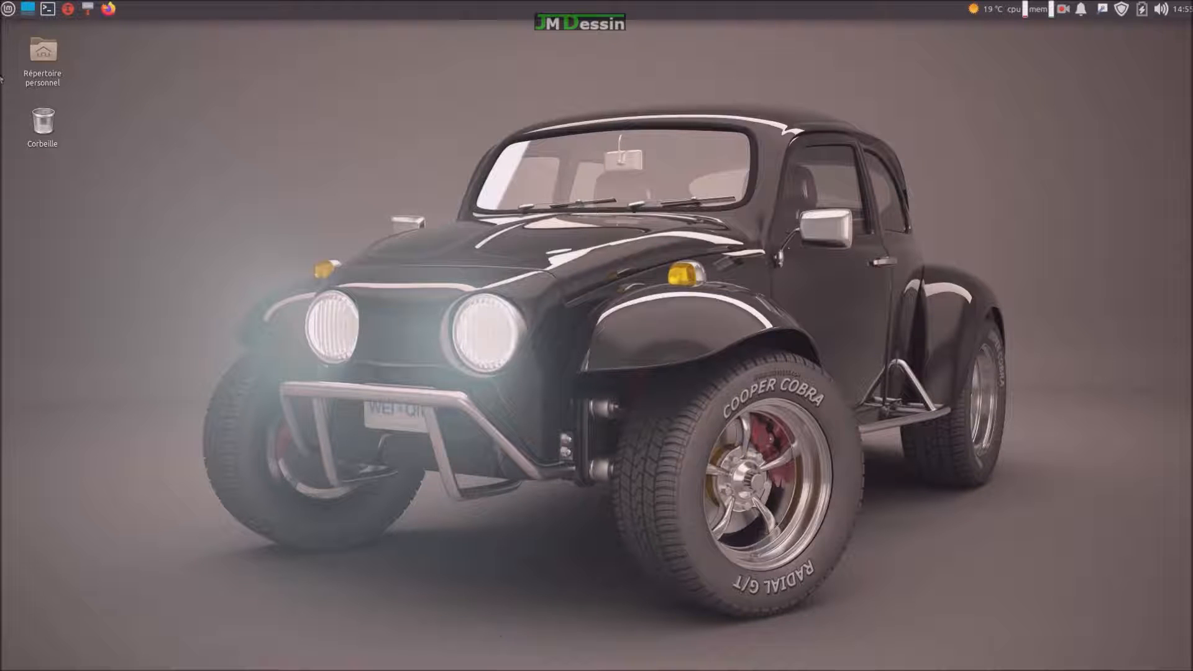
Open the Logithèque software manager and search for "pla".
{"action": "left_click", "coordinate": [8, 8]}
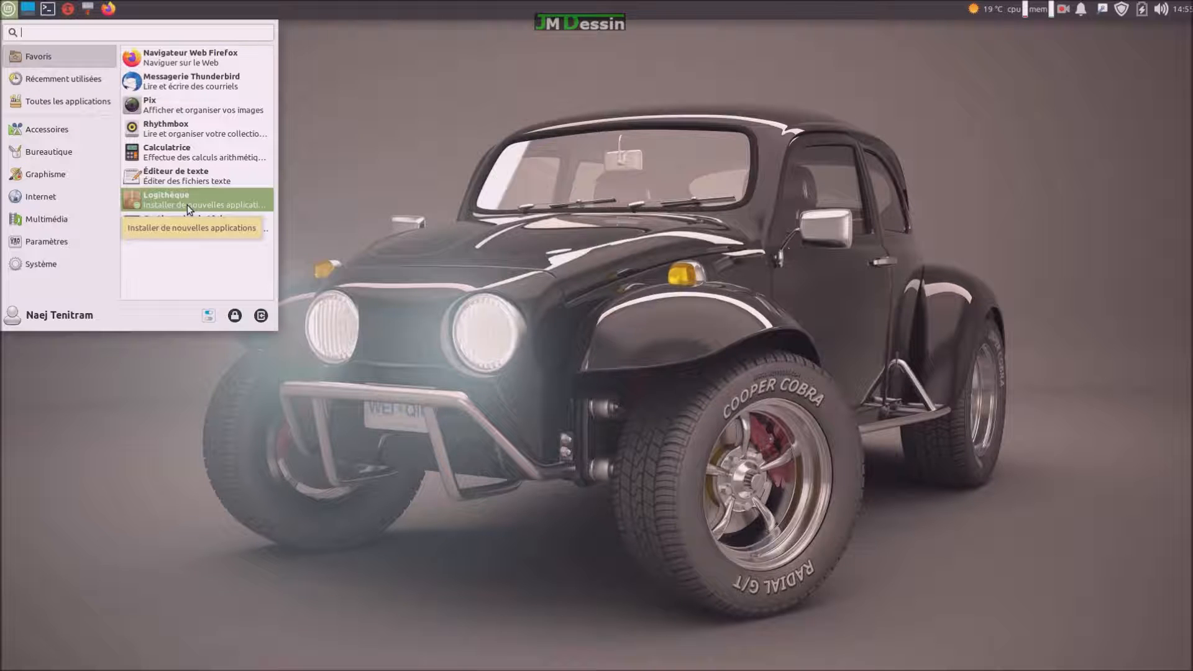
{"action": "left_click", "coordinate": [187, 204]}
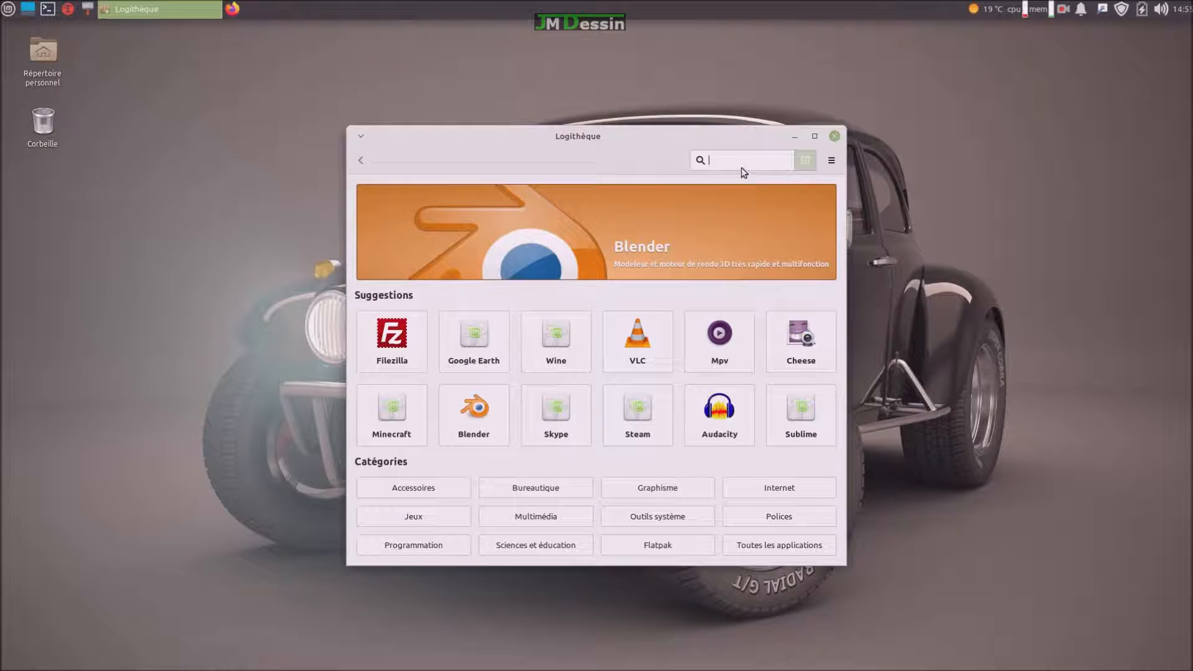
{"action": "type", "text": "pla"}
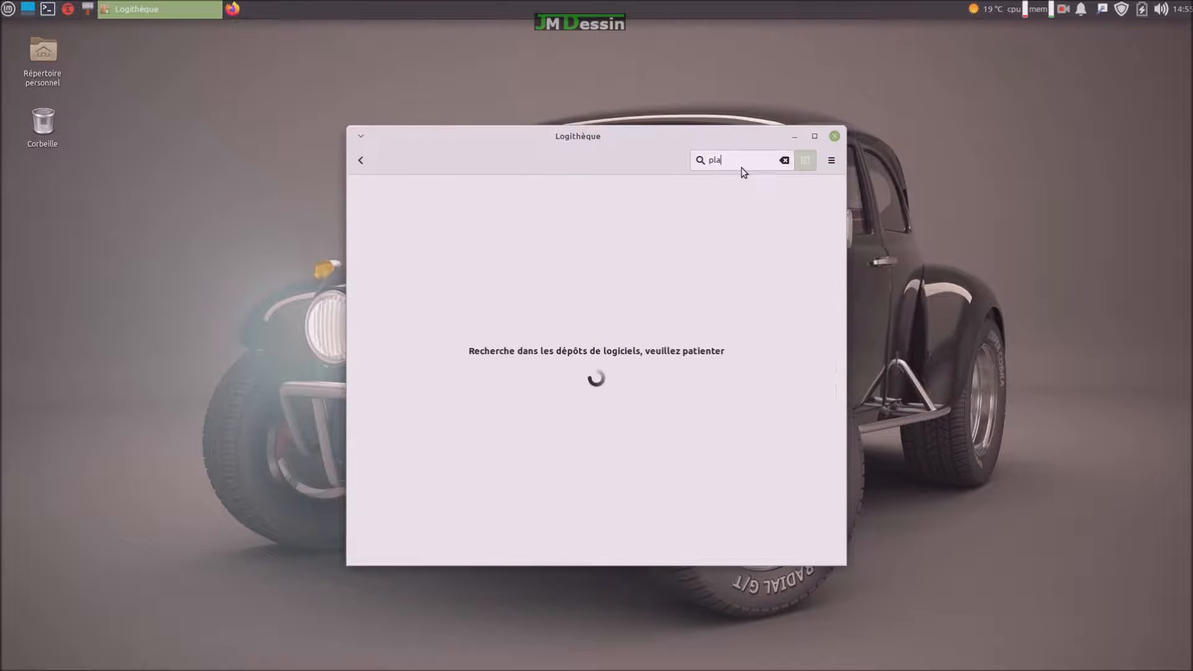
Search Logithèque for plank and install Plank, authenticating with the account password.
{"action": "type", "text": "nk"}
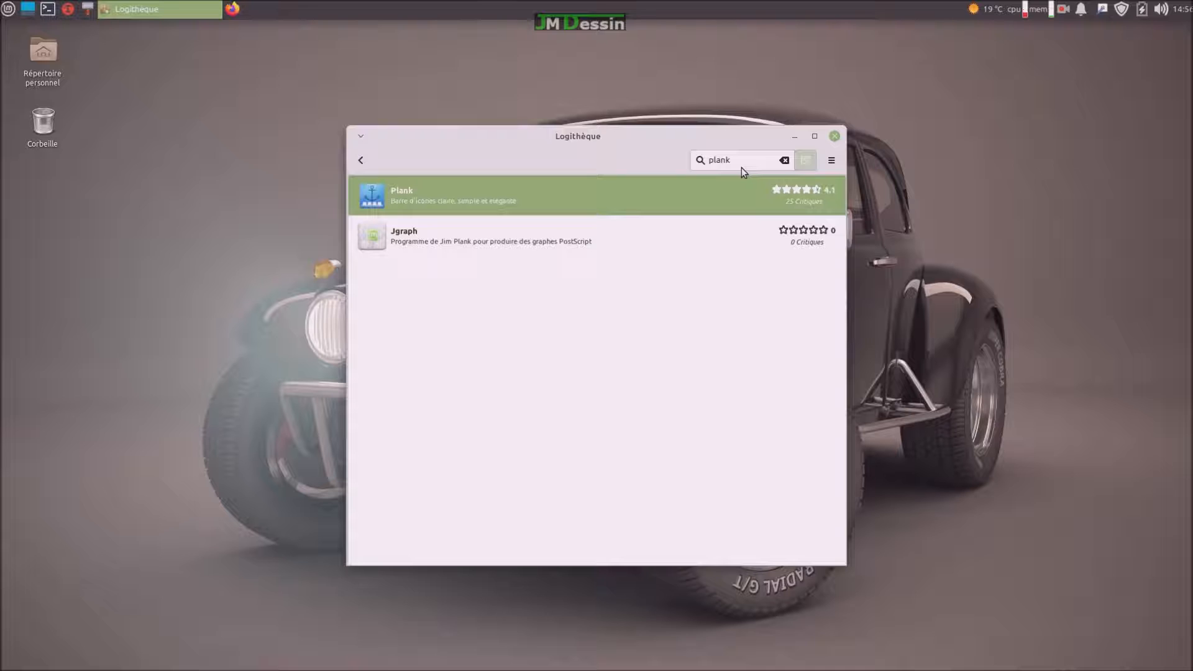
{"action": "left_click", "coordinate": [459, 202]}
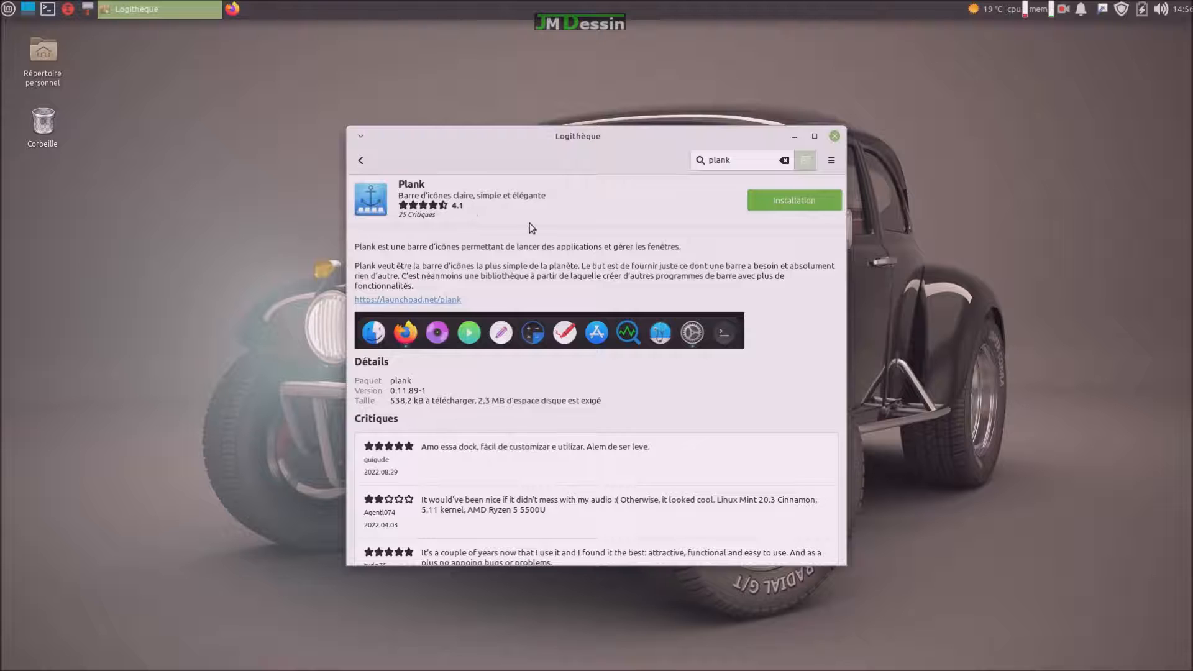
{"action": "left_click", "coordinate": [797, 200]}
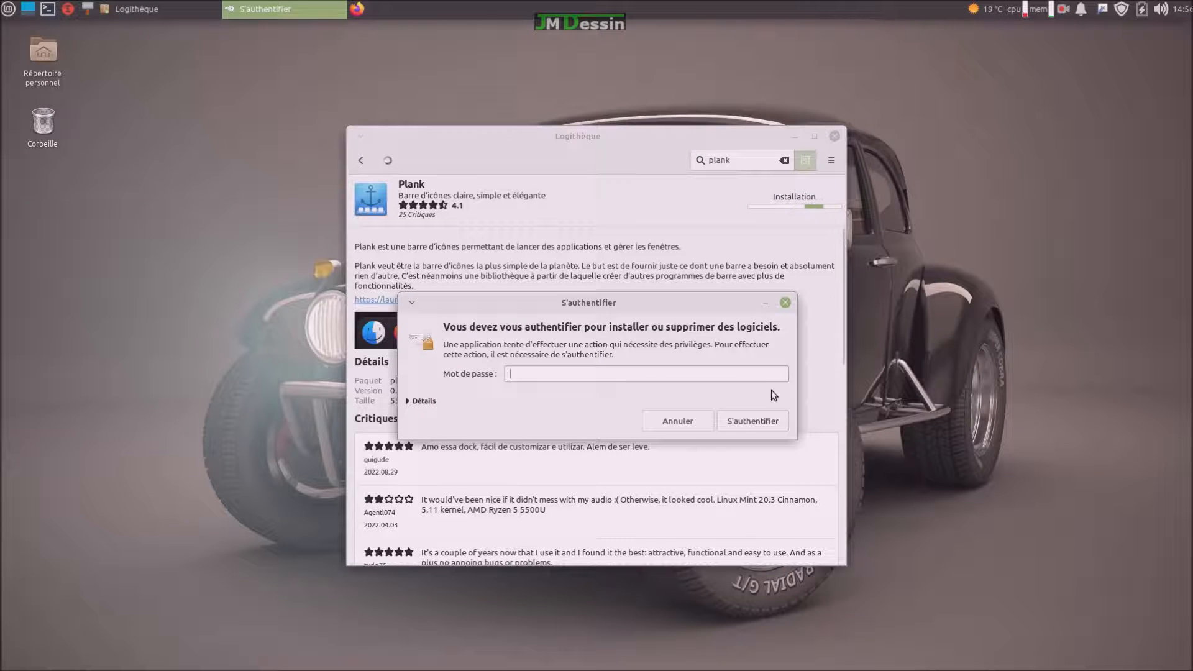
{"action": "type", "text": "•"}
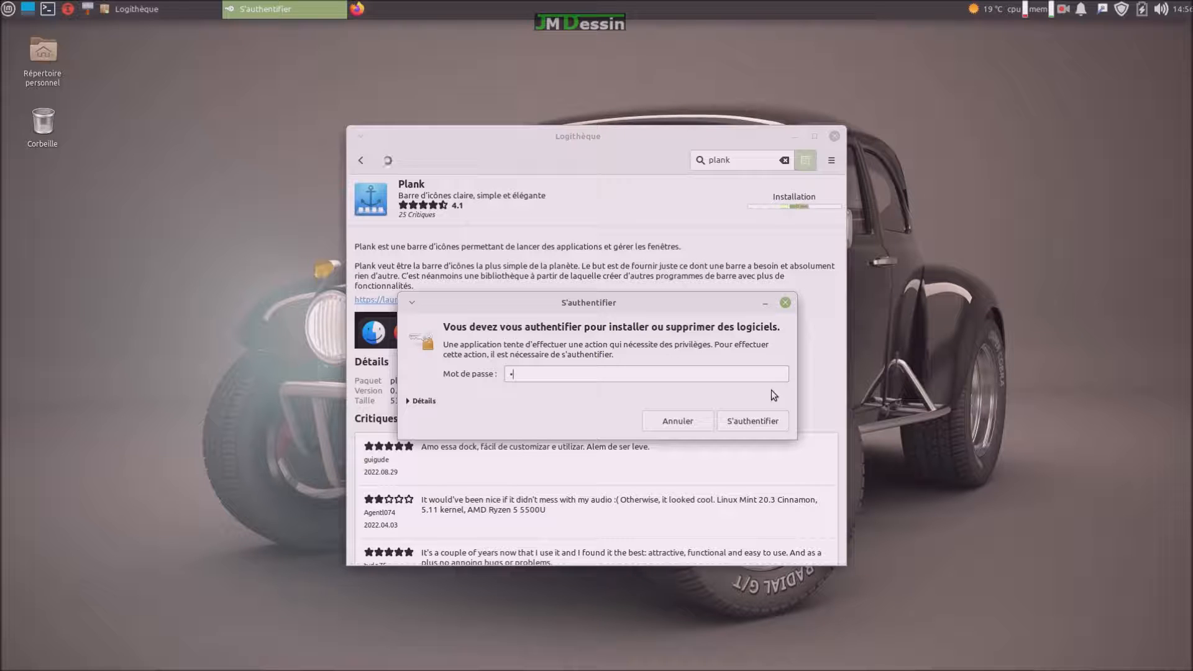
{"action": "type", "text": "•••••••••••••"}
{"action": "key", "text": "Return"}
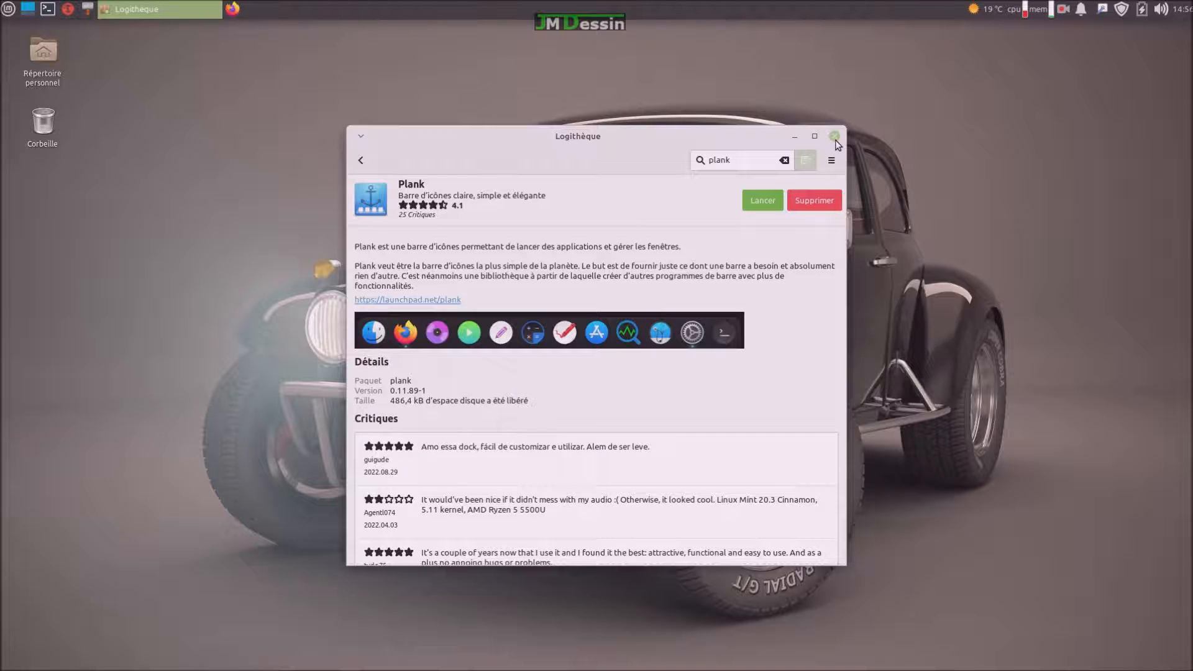
{"action": "left_click", "coordinate": [796, 136]}
Find Plank in the full list of installed applications and launch it.
{"action": "left_click", "coordinate": [7, 9]}
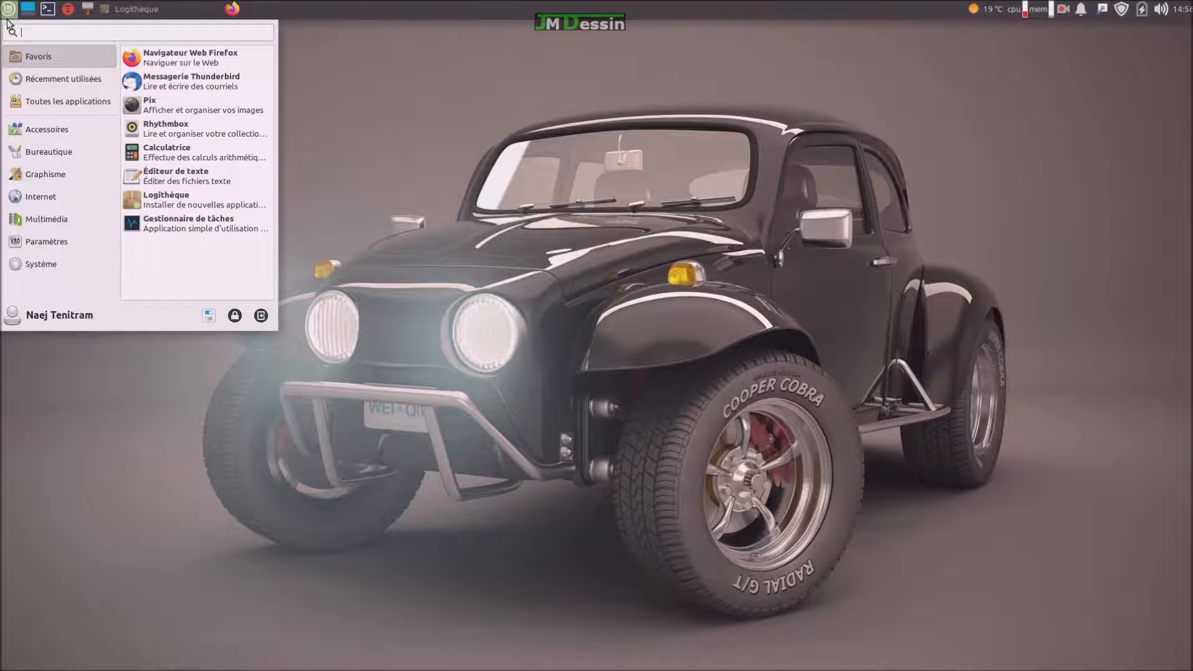
{"action": "mouse_move", "coordinate": [87, 106]}
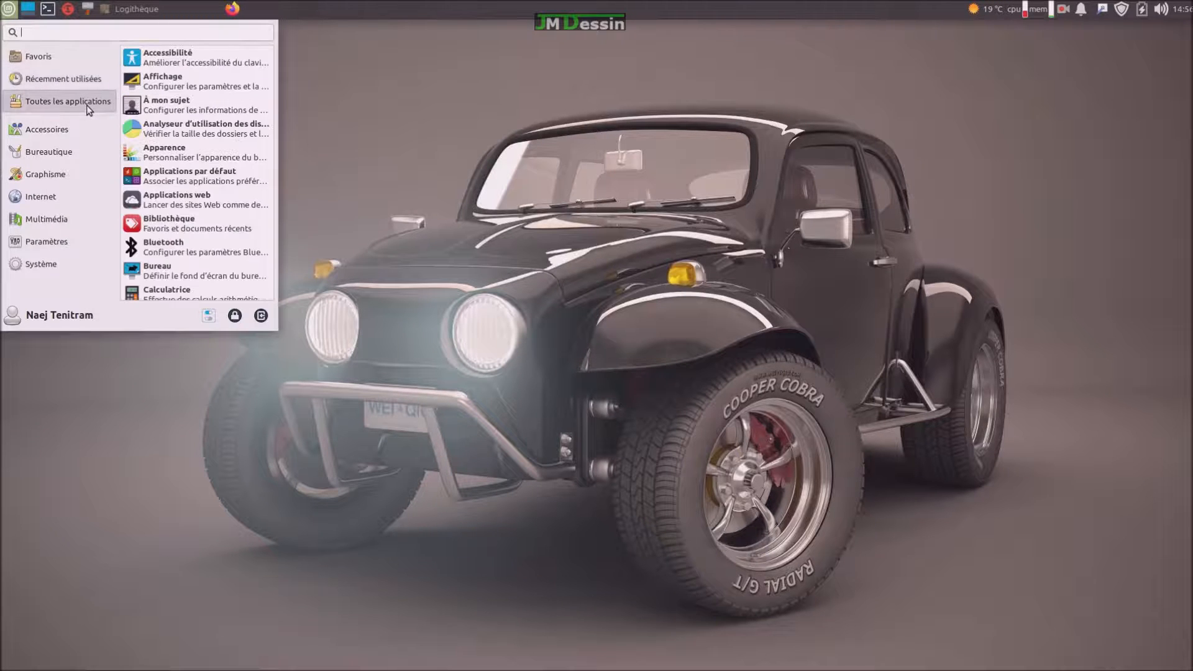
{"action": "scroll", "coordinate": [173, 251], "scroll_direction": "down", "scroll_amount": 3}
{"action": "scroll", "coordinate": [173, 251], "scroll_direction": "down", "scroll_amount": 10}
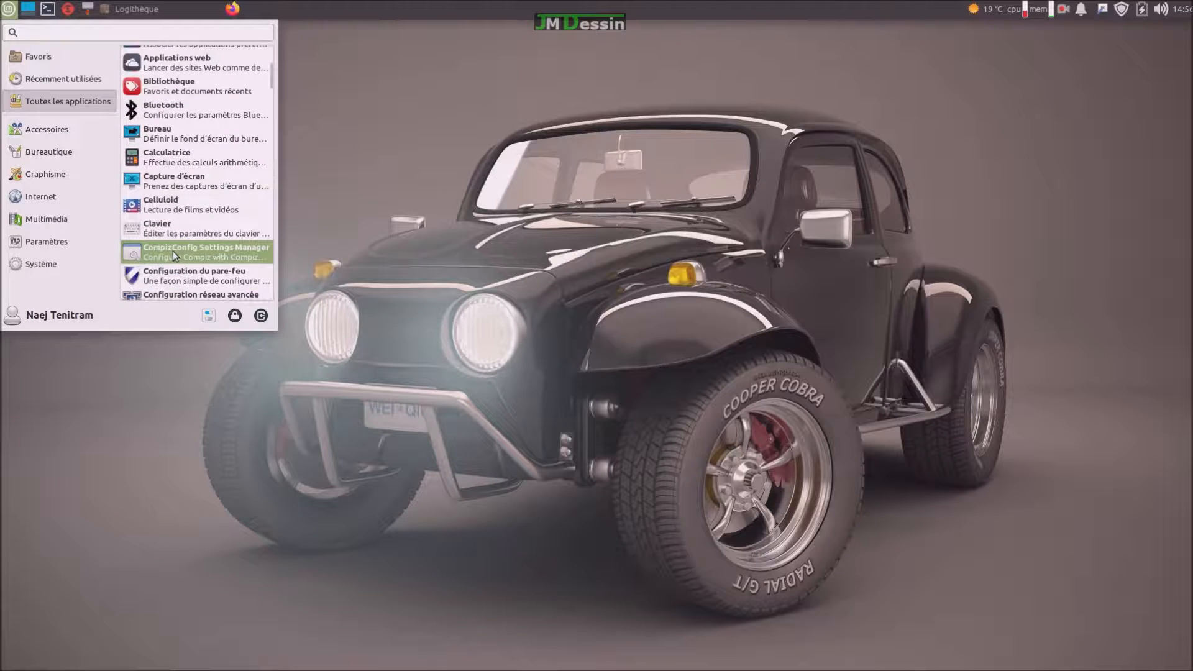
{"action": "scroll", "coordinate": [173, 251], "scroll_direction": "down", "scroll_amount": 4}
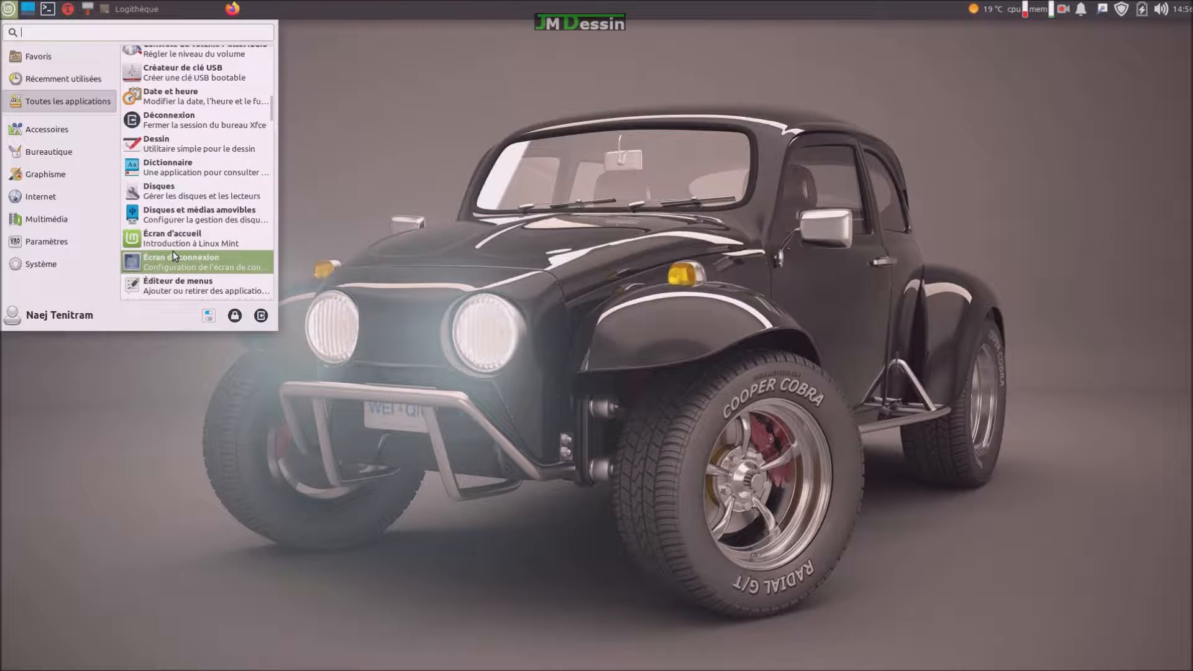
{"action": "scroll", "coordinate": [173, 251], "scroll_direction": "down", "scroll_amount": 8}
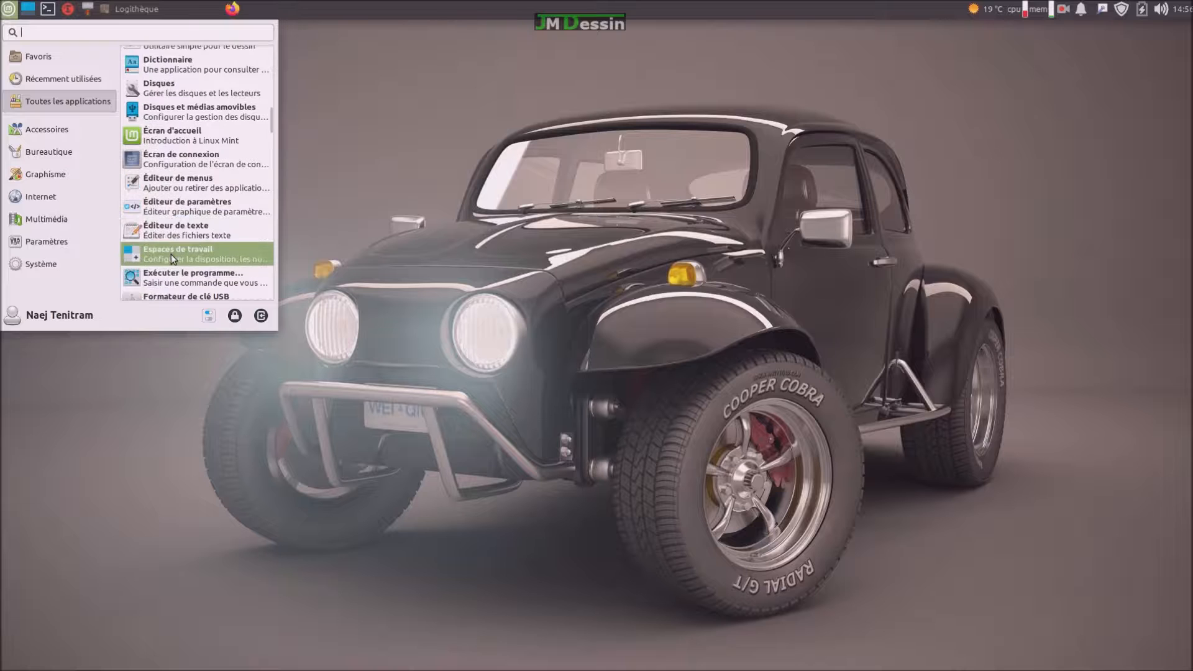
{"action": "scroll", "coordinate": [171, 257], "scroll_direction": "down", "scroll_amount": 8}
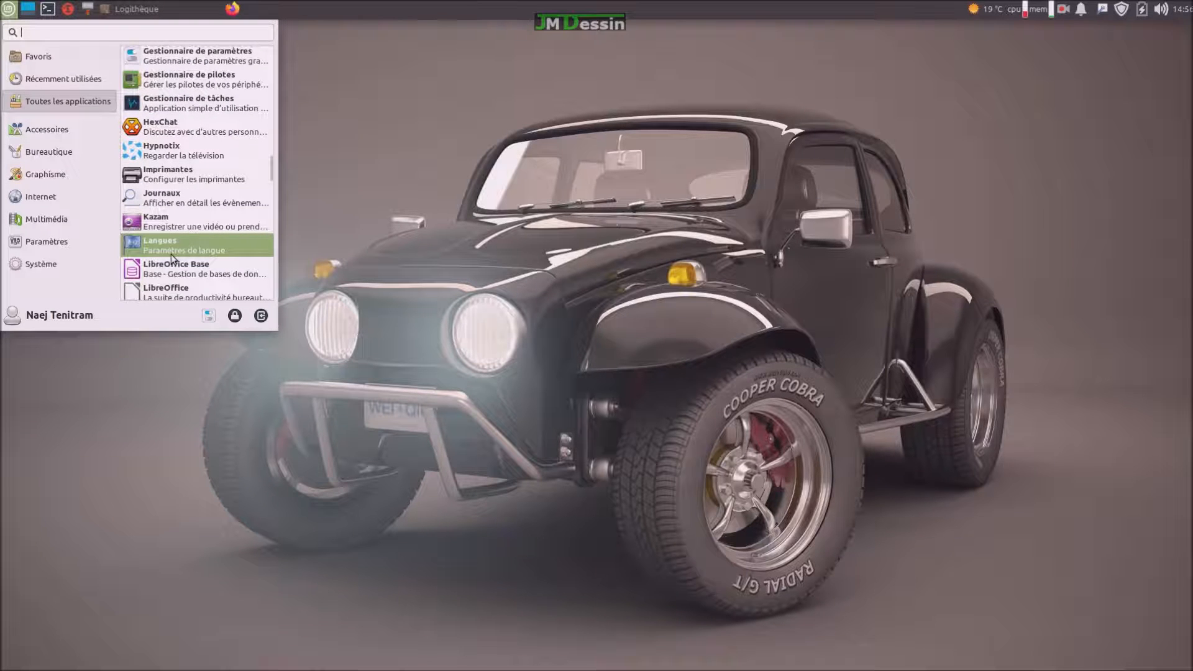
{"action": "scroll", "coordinate": [170, 255], "scroll_direction": "down", "scroll_amount": 1}
{"action": "scroll", "coordinate": [170, 254], "scroll_direction": "down", "scroll_amount": 7}
{"action": "scroll", "coordinate": [170, 255], "scroll_direction": "down", "scroll_amount": 5}
{"action": "scroll", "coordinate": [171, 255], "scroll_direction": "down", "scroll_amount": 7}
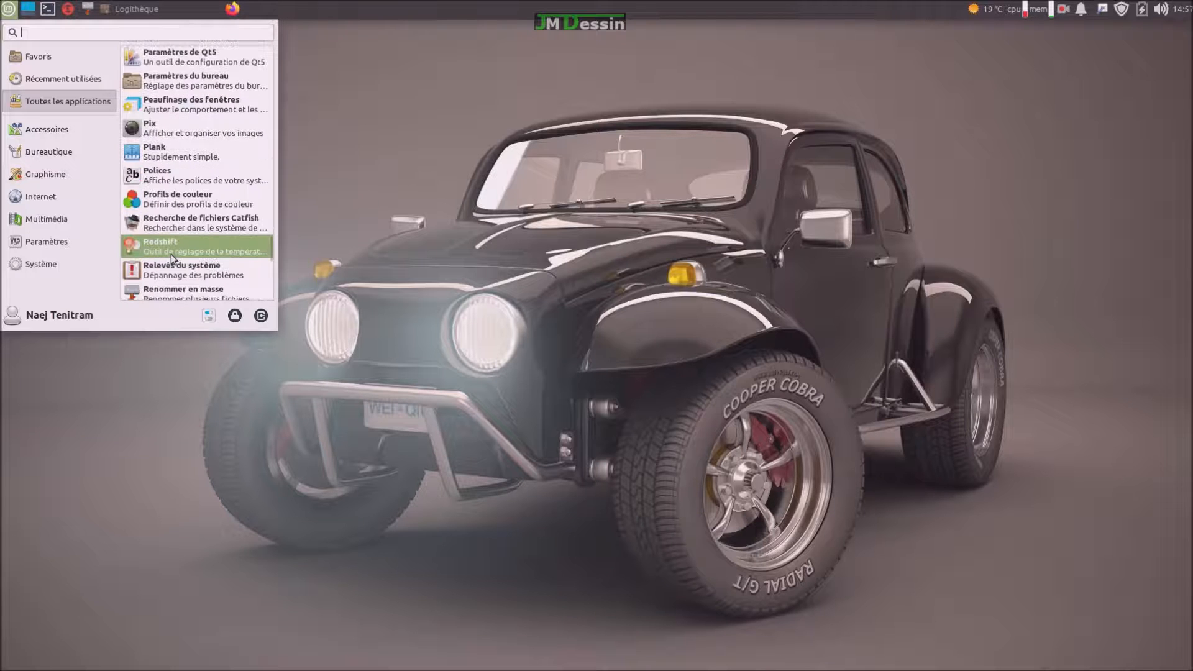
{"action": "scroll", "coordinate": [171, 254], "scroll_direction": "up", "scroll_amount": 10}
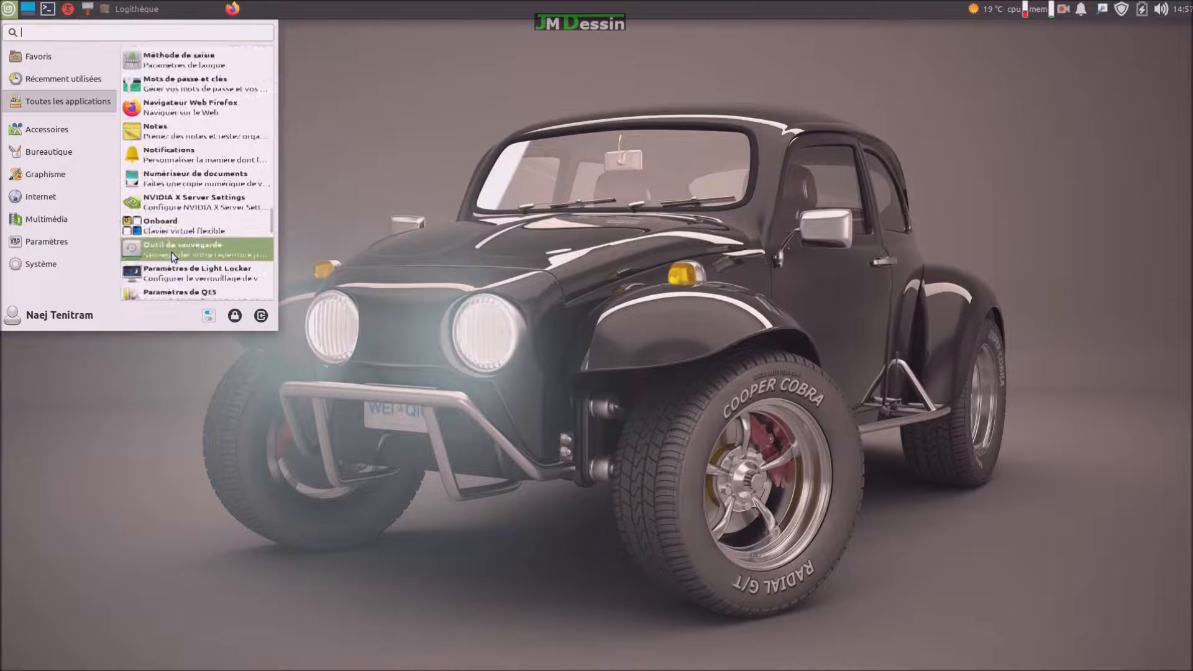
{"action": "scroll", "coordinate": [172, 253], "scroll_direction": "up", "scroll_amount": 5}
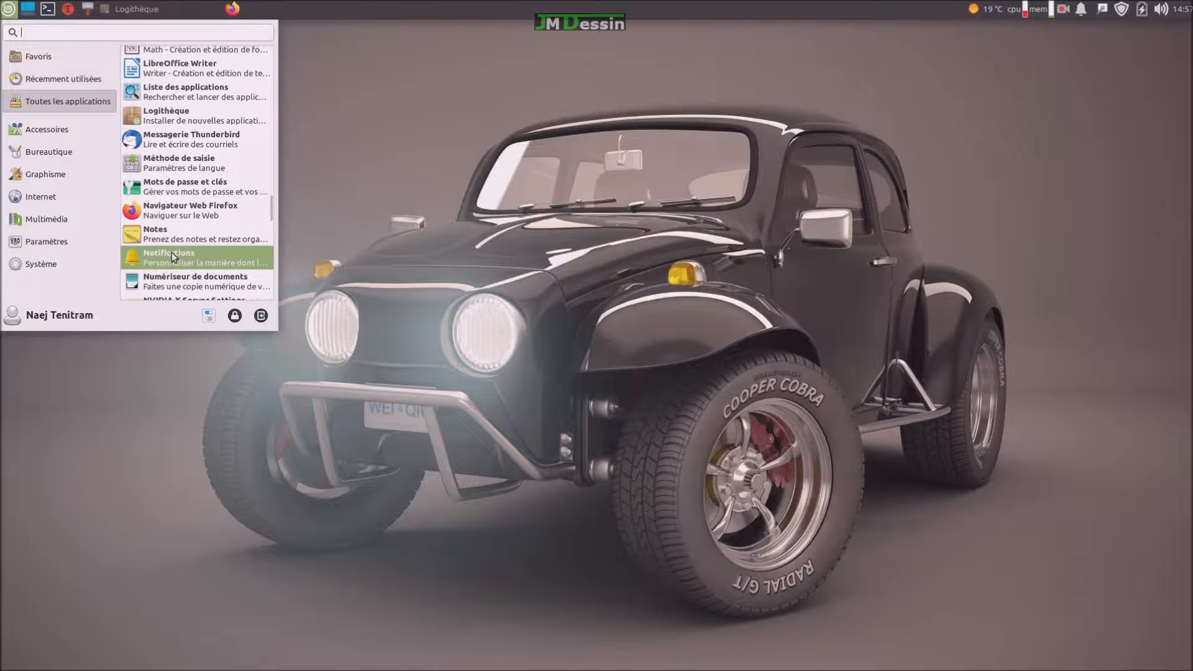
{"action": "scroll", "coordinate": [172, 252], "scroll_direction": "down", "scroll_amount": 7}
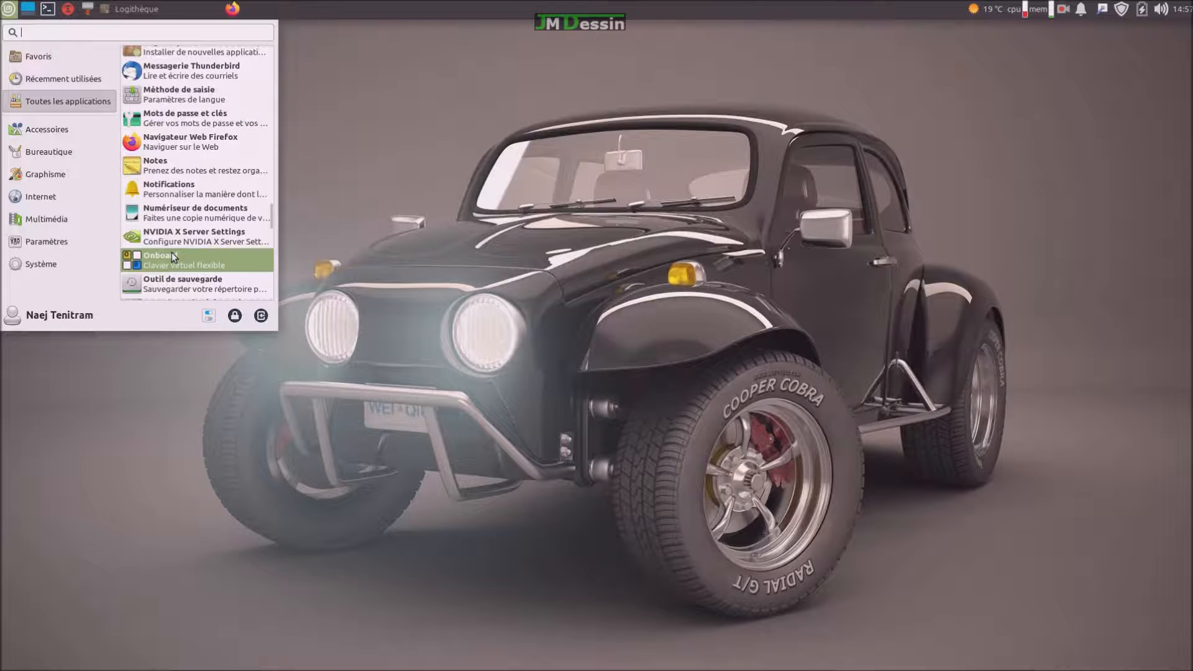
{"action": "scroll", "coordinate": [172, 253], "scroll_direction": "down", "scroll_amount": 7}
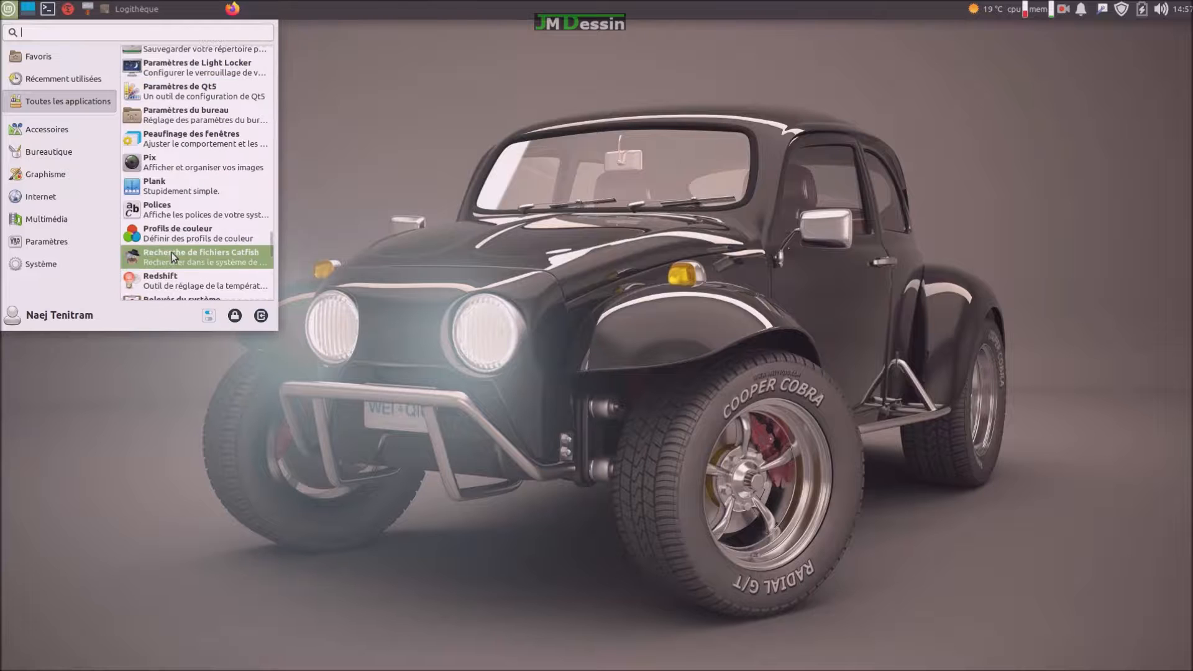
{"action": "left_click", "coordinate": [141, 185]}
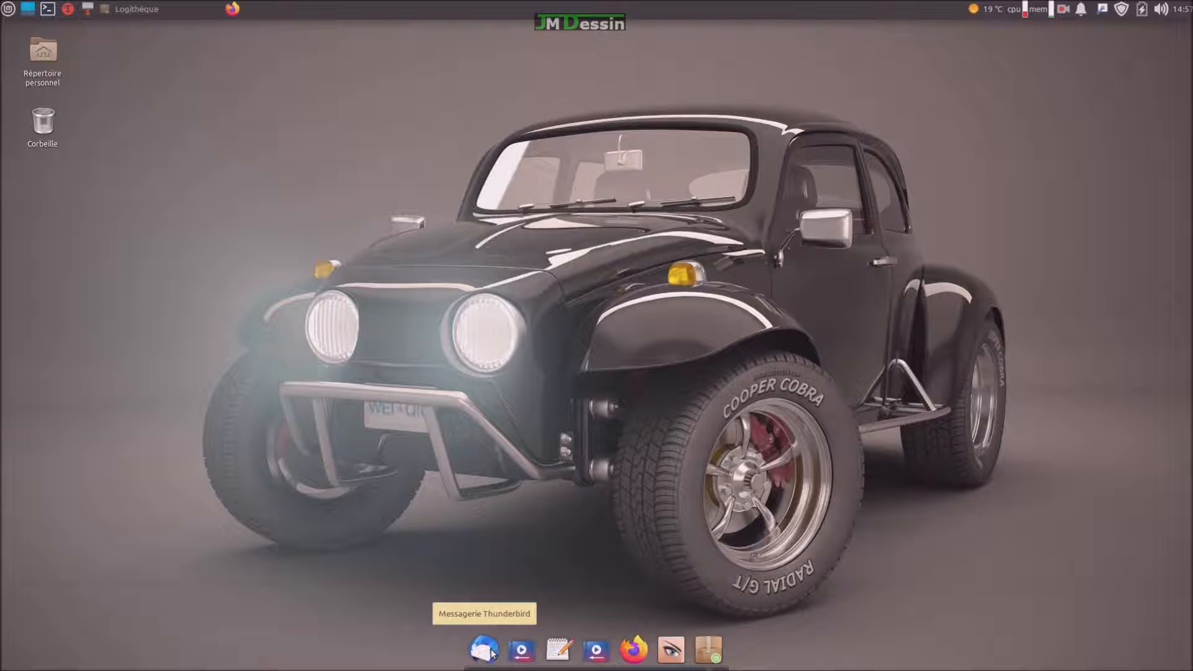
Remove the Thunderbird, both Celluloid, Firefox and image viewer launchers from the Plank dock.
{"action": "left_click_drag", "start_coordinate": [492, 654], "coordinate": [485, 546]}
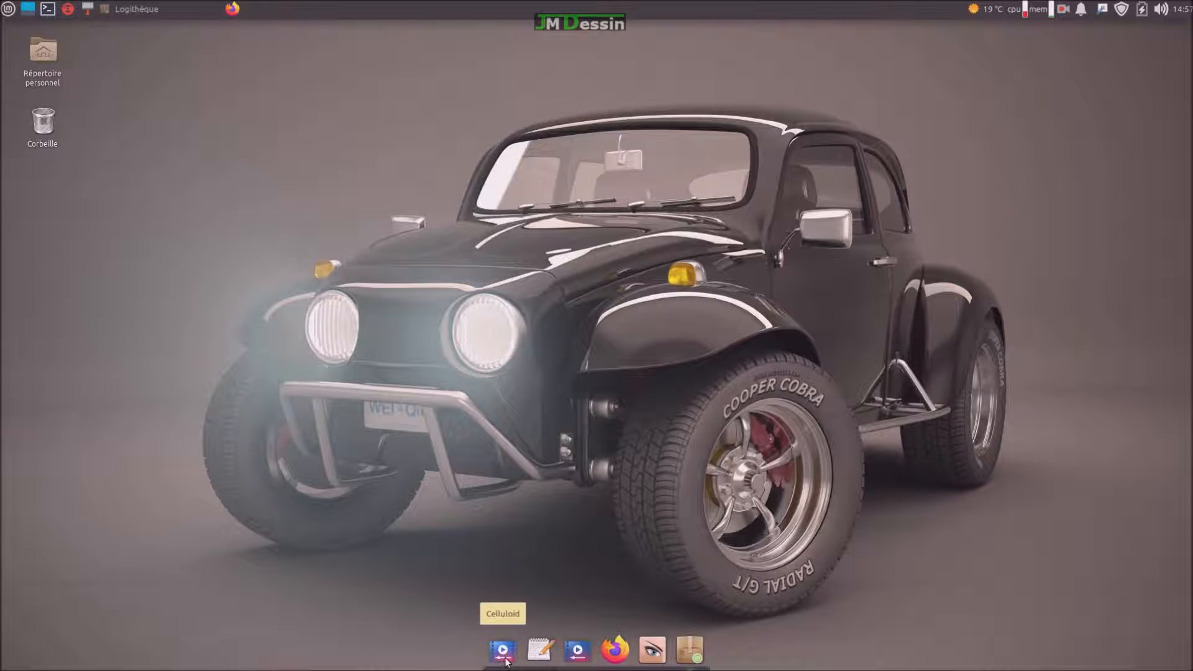
{"action": "left_click_drag", "start_coordinate": [507, 659], "coordinate": [505, 544]}
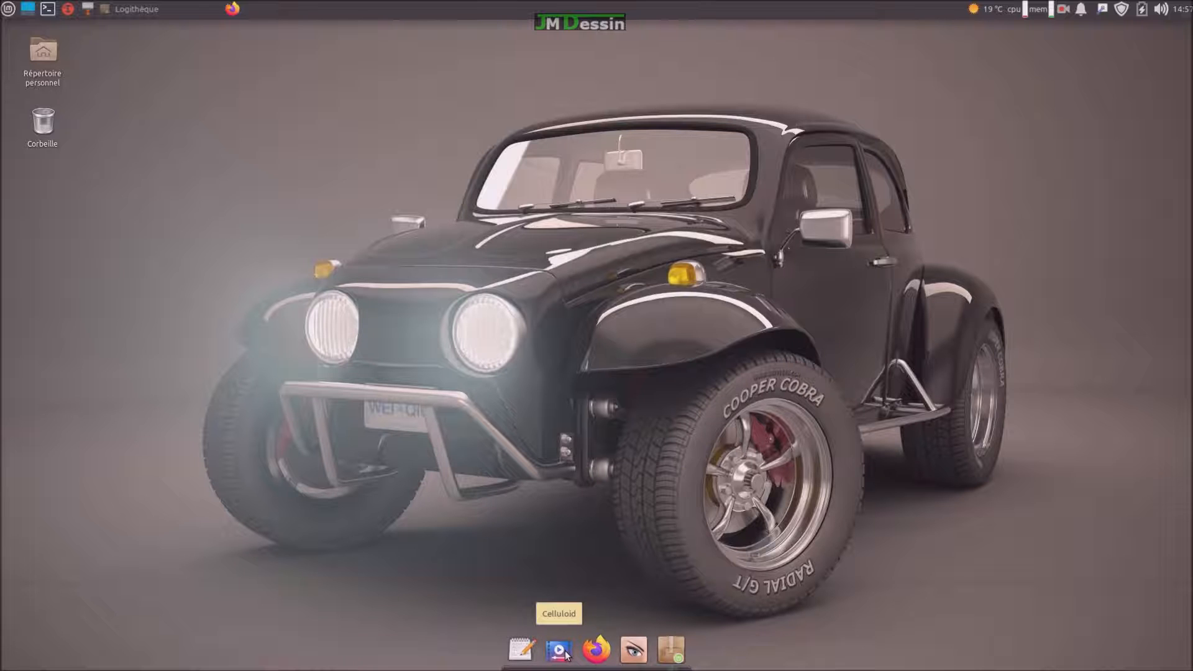
{"action": "left_click_drag", "start_coordinate": [565, 653], "coordinate": [566, 506]}
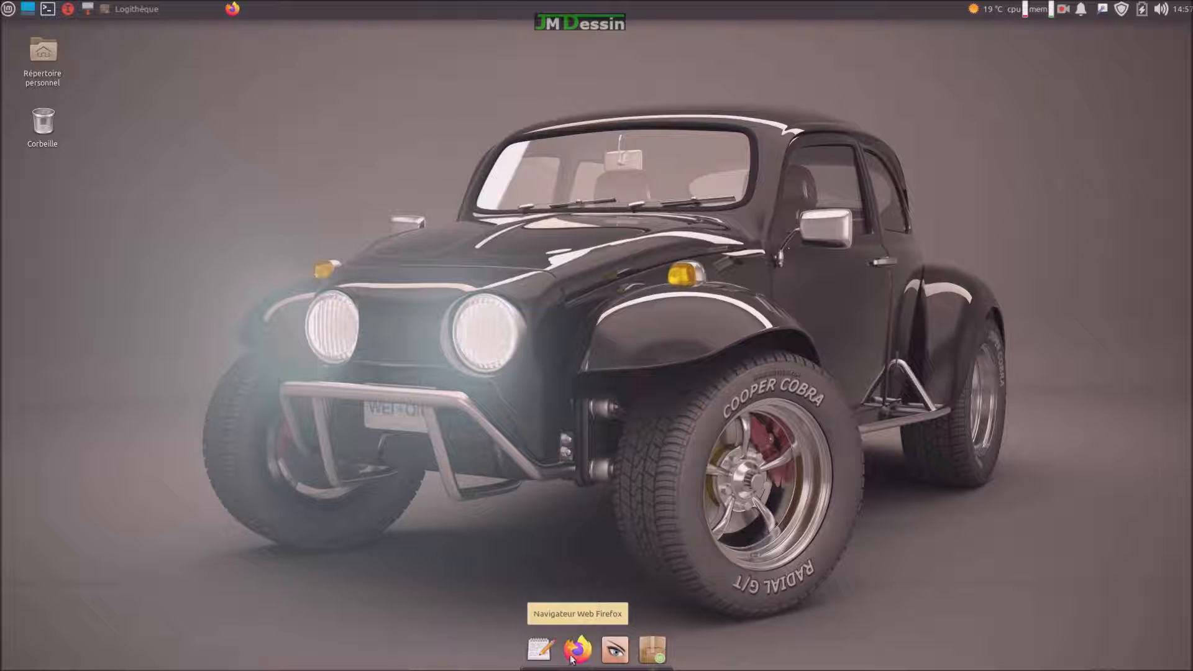
{"action": "left_click_drag", "start_coordinate": [571, 657], "coordinate": [574, 554]}
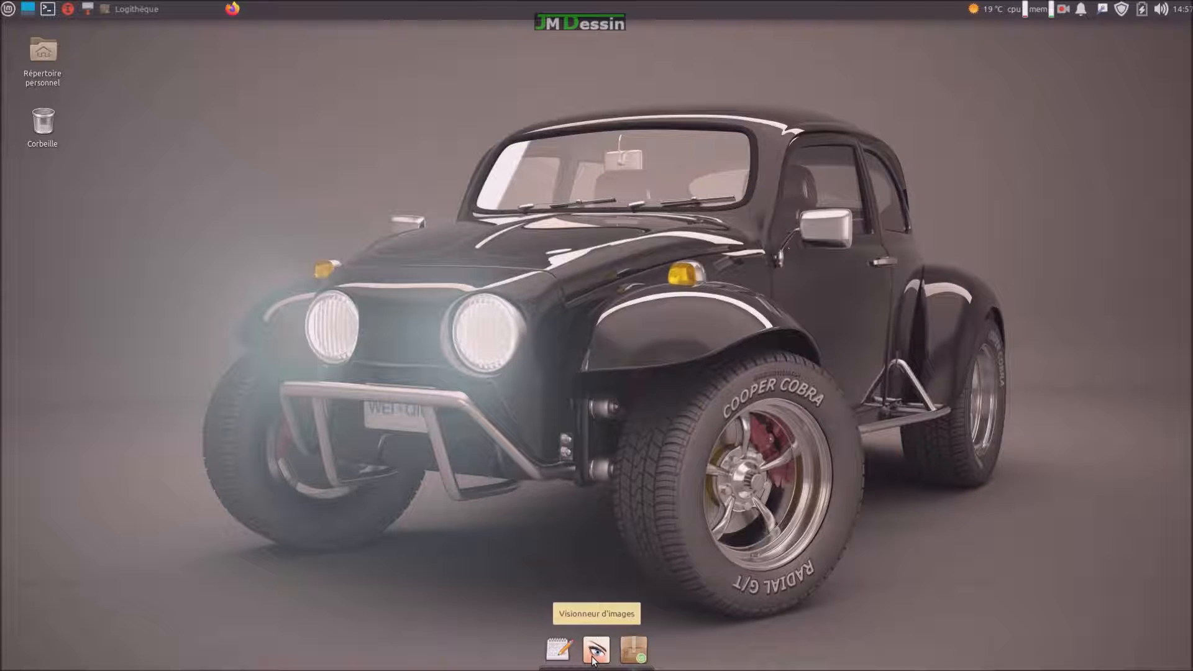
{"action": "left_click_drag", "start_coordinate": [593, 660], "coordinate": [591, 518]}
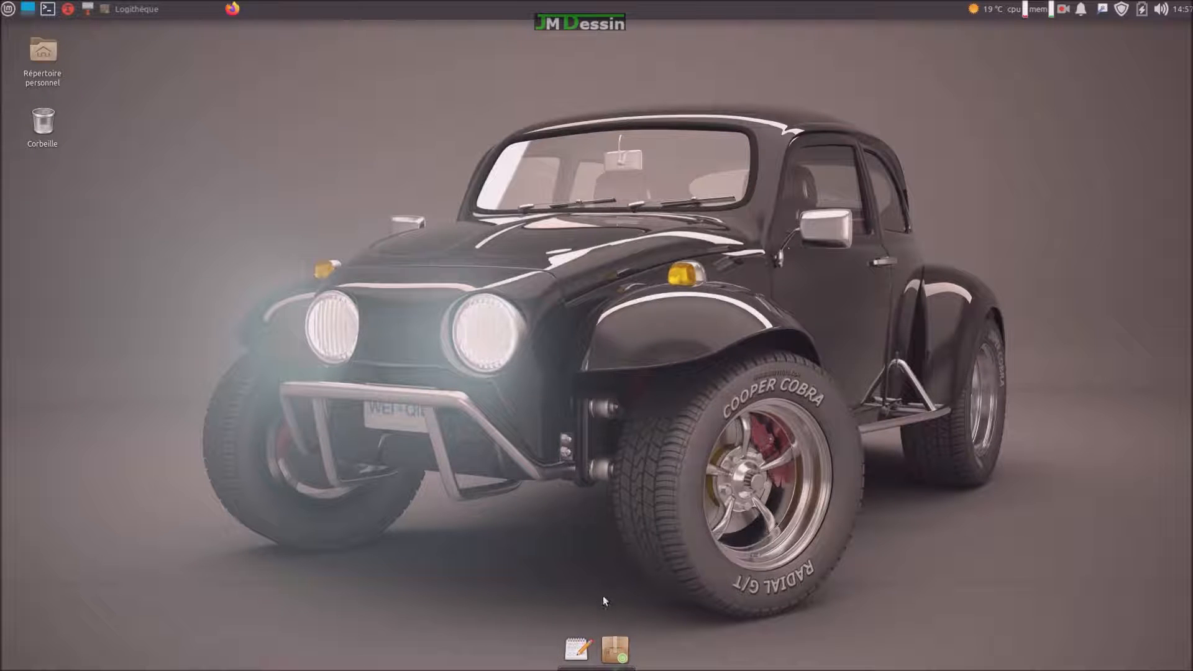
Pin Logithèque to the dock and test its launcher by closing and reopening the software manager.
{"action": "left_click", "coordinate": [620, 651]}
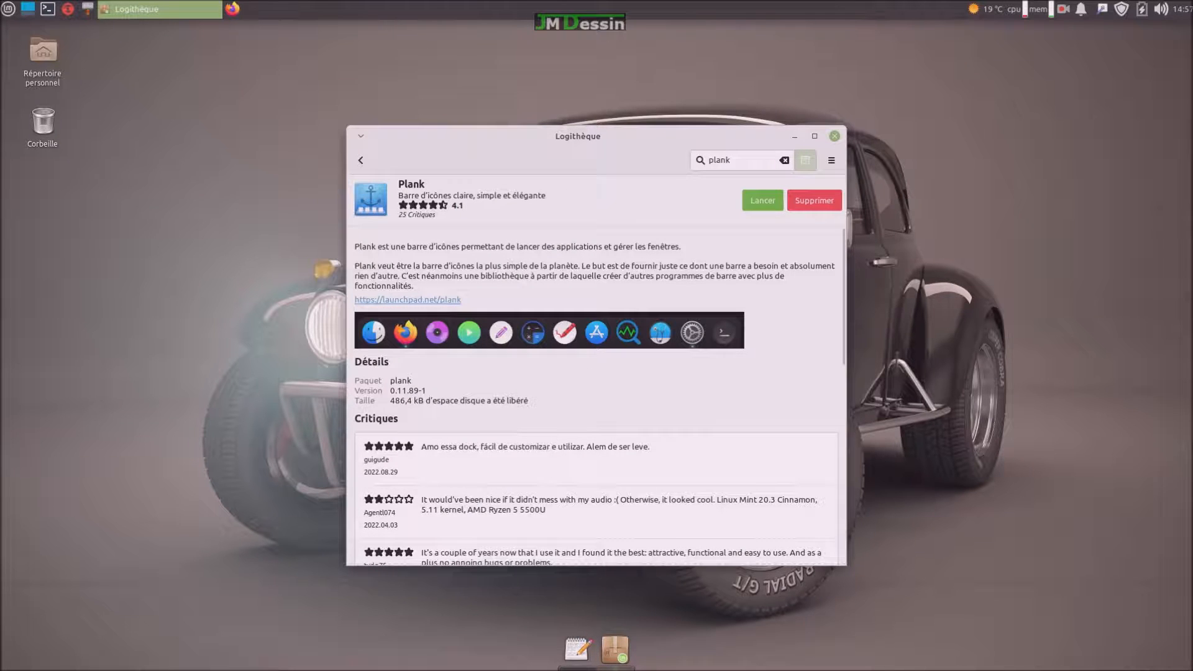
{"action": "right_click", "coordinate": [619, 655]}
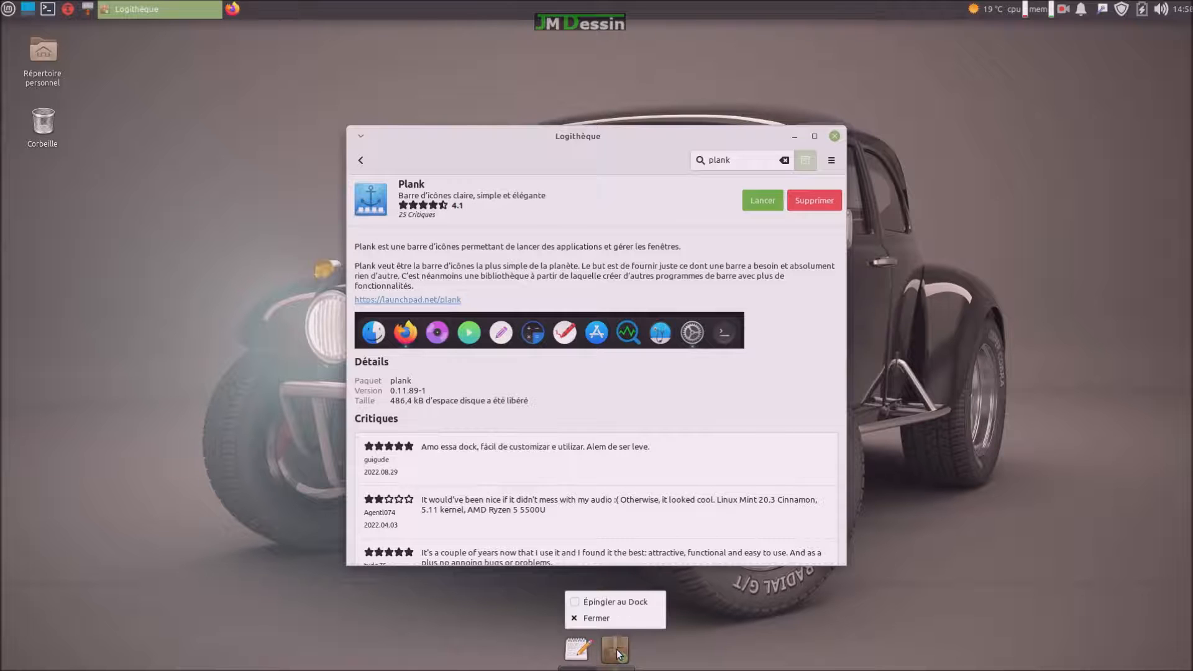
{"action": "left_click", "coordinate": [635, 602]}
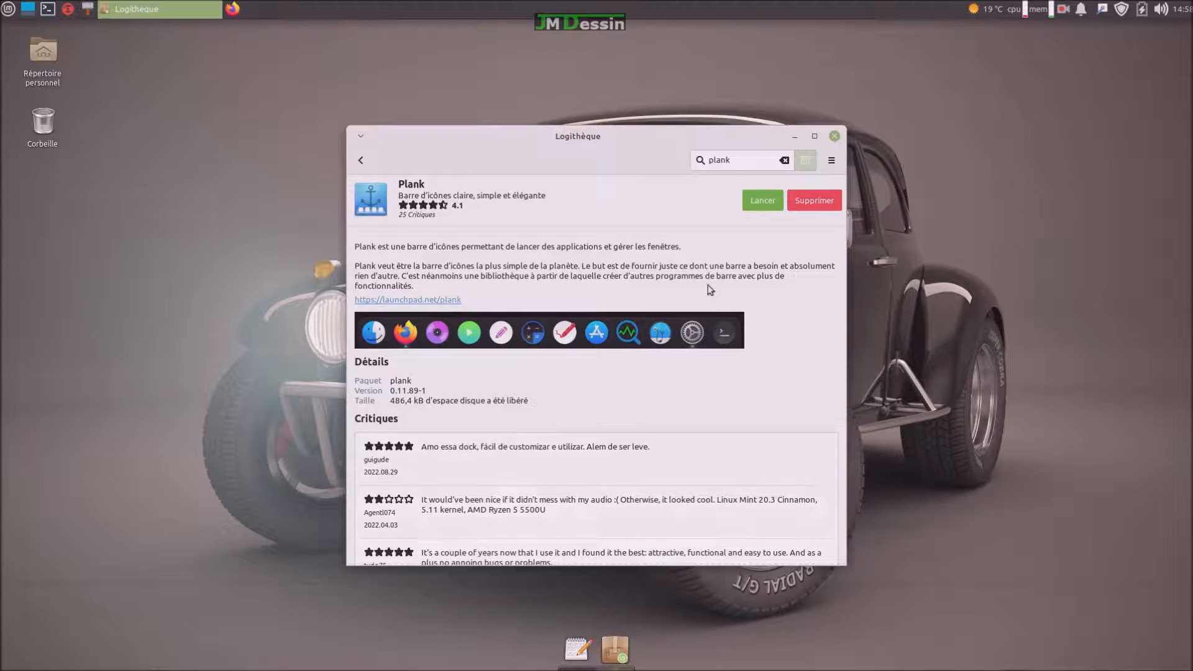
{"action": "left_click", "coordinate": [834, 136]}
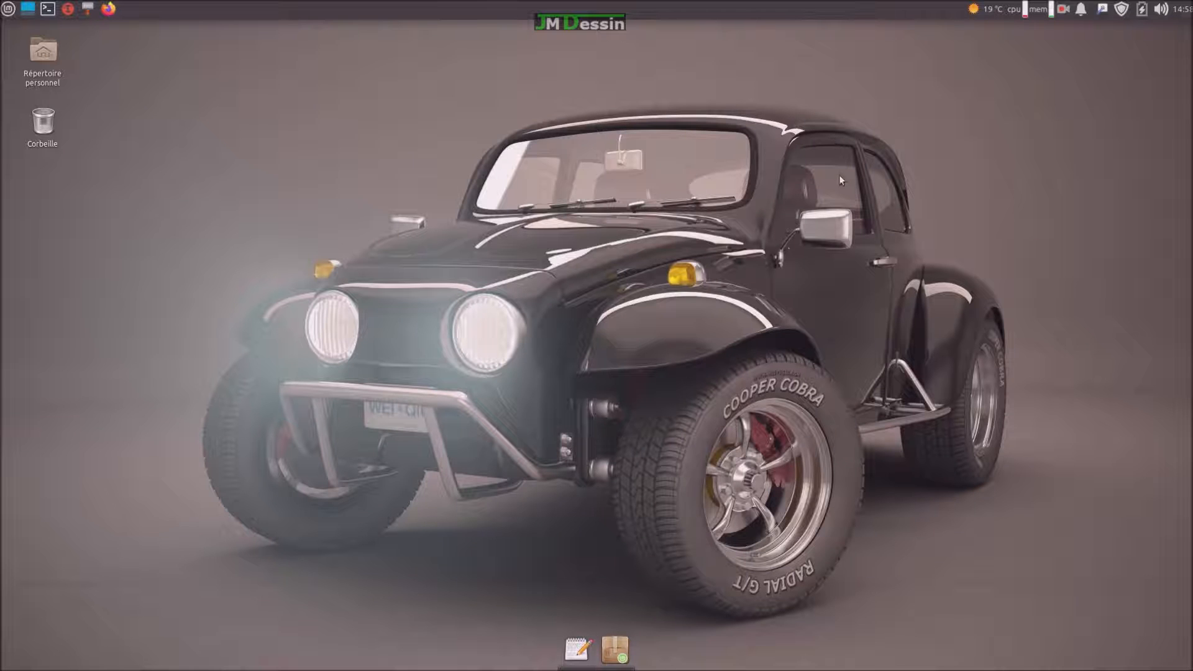
{"action": "left_click", "coordinate": [611, 650]}
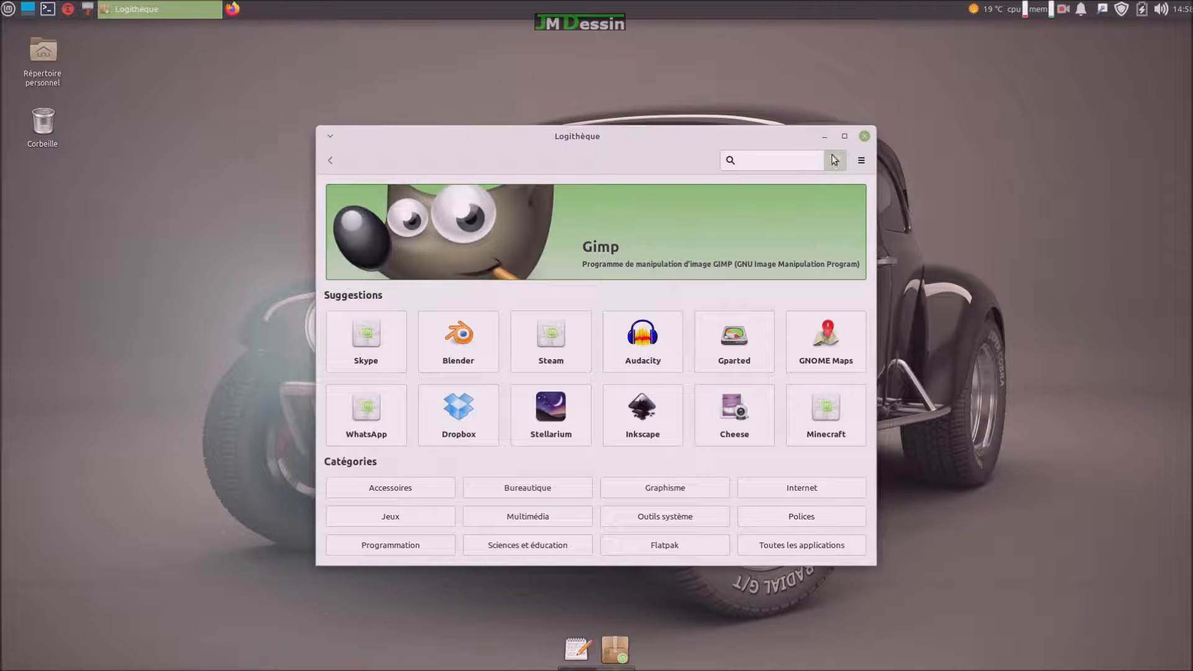
{"action": "left_click", "coordinate": [826, 136]}
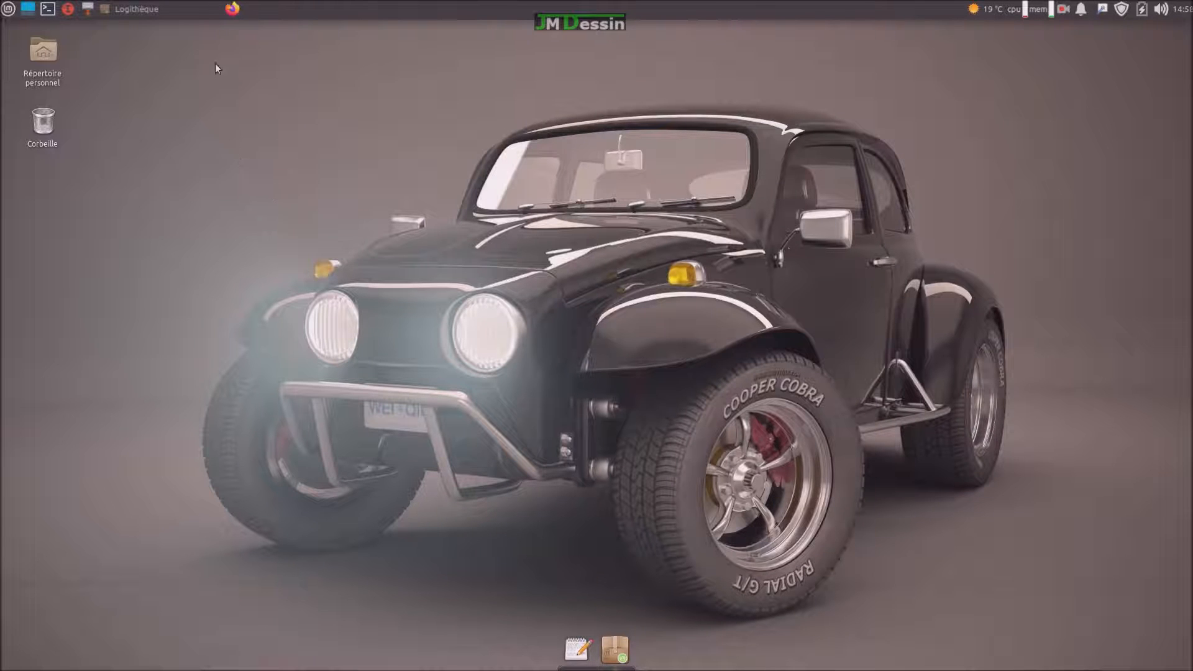
Open Firefox and remove the Amazon and Hotels.com shortcuts from the new tab page.
{"action": "left_click", "coordinate": [232, 9]}
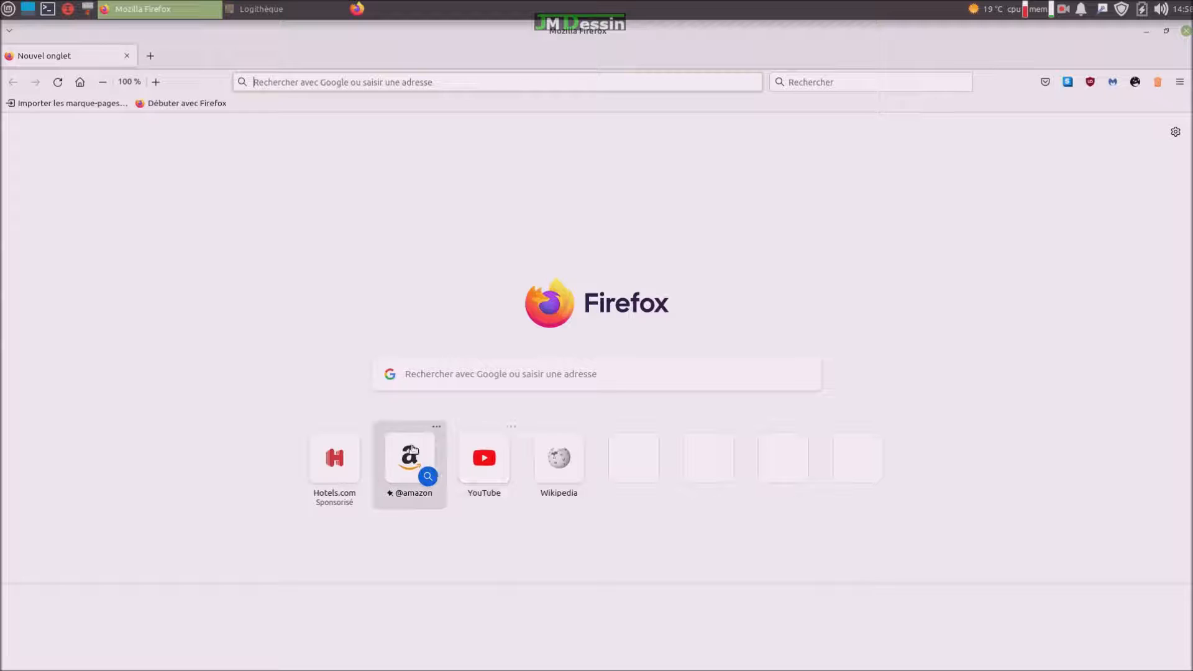
{"action": "left_click", "coordinate": [437, 428]}
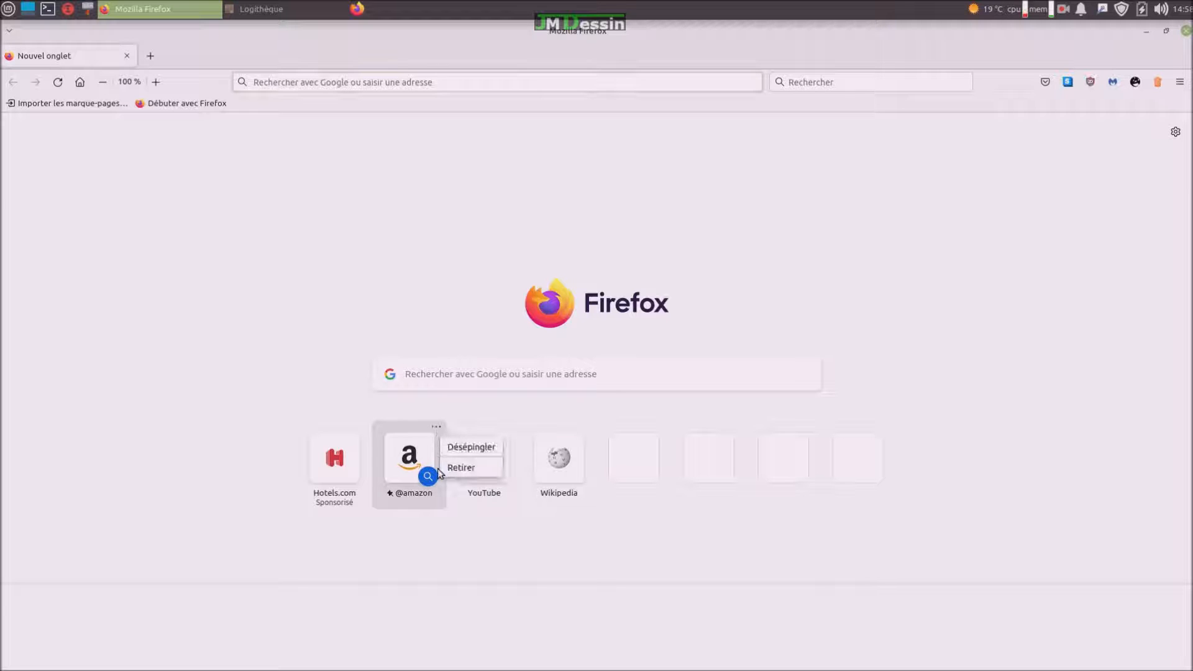
{"action": "left_click", "coordinate": [456, 470]}
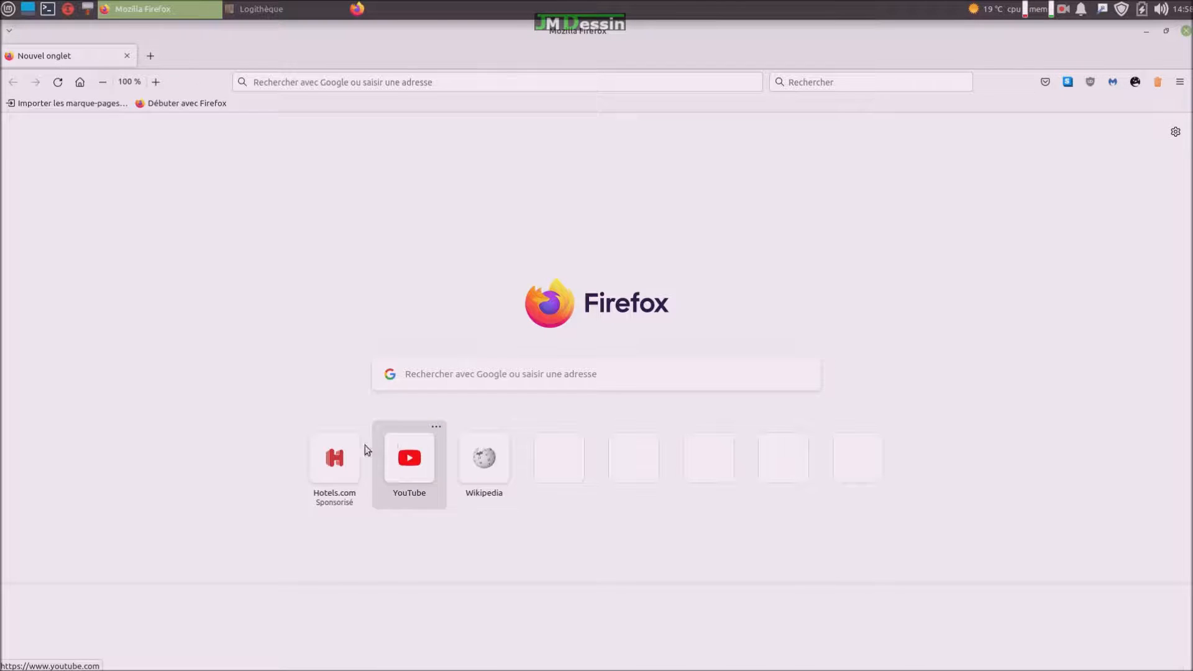
{"action": "left_click", "coordinate": [362, 428]}
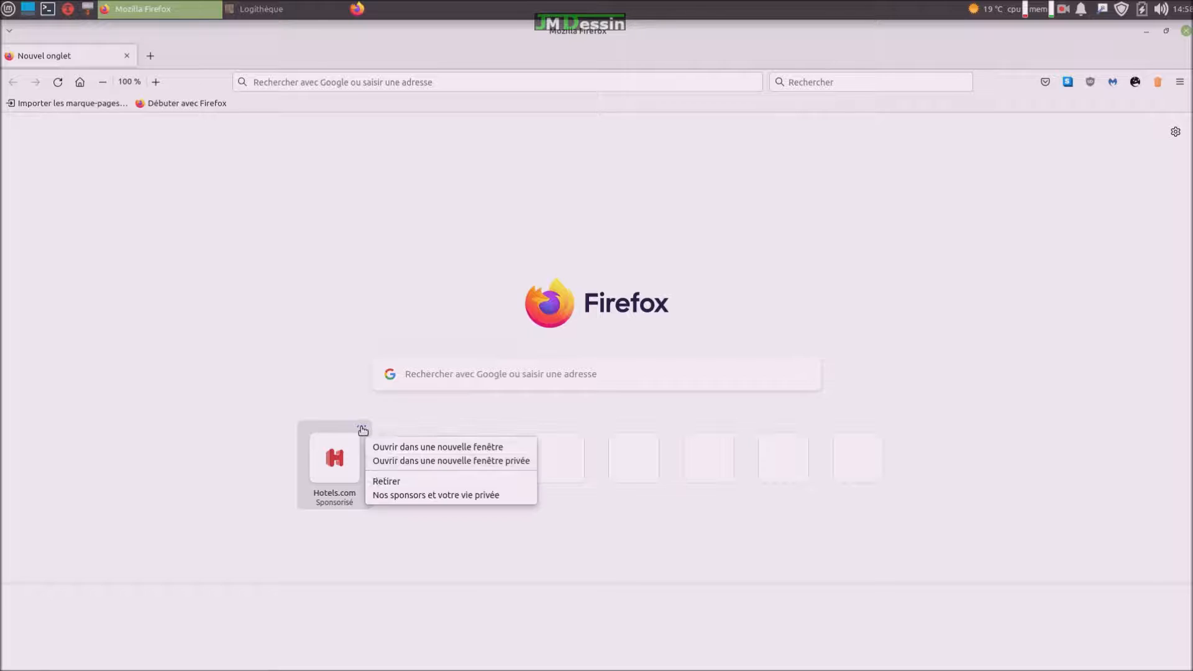
{"action": "left_click", "coordinate": [390, 482]}
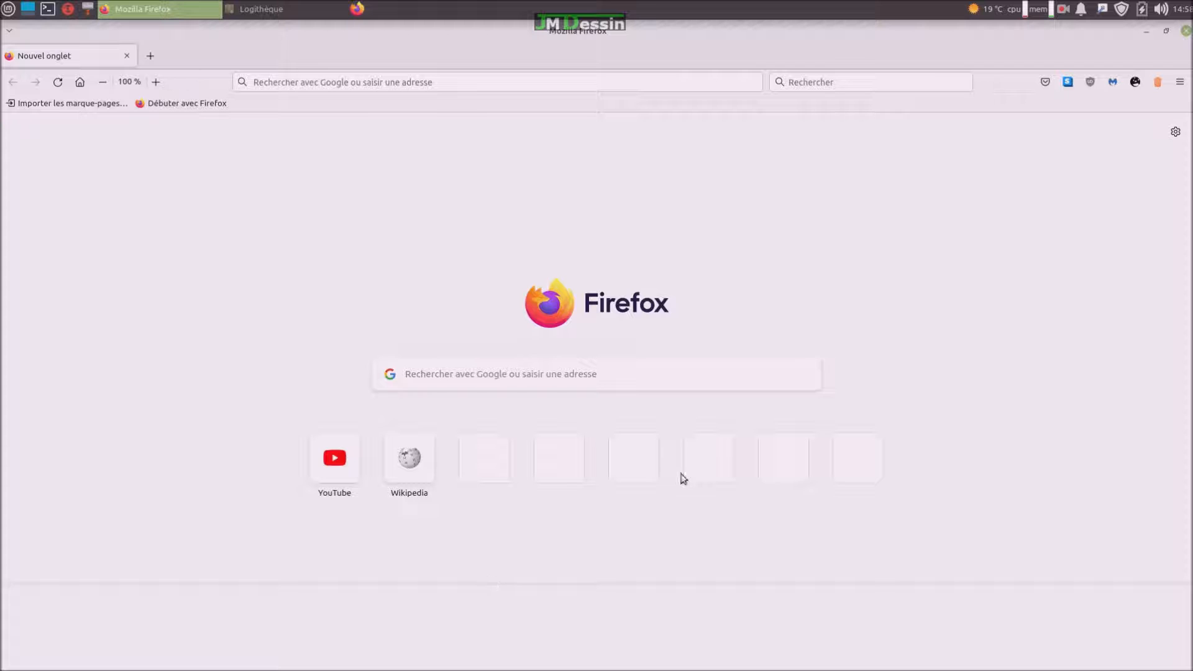
{"action": "left_click", "coordinate": [1183, 34]}
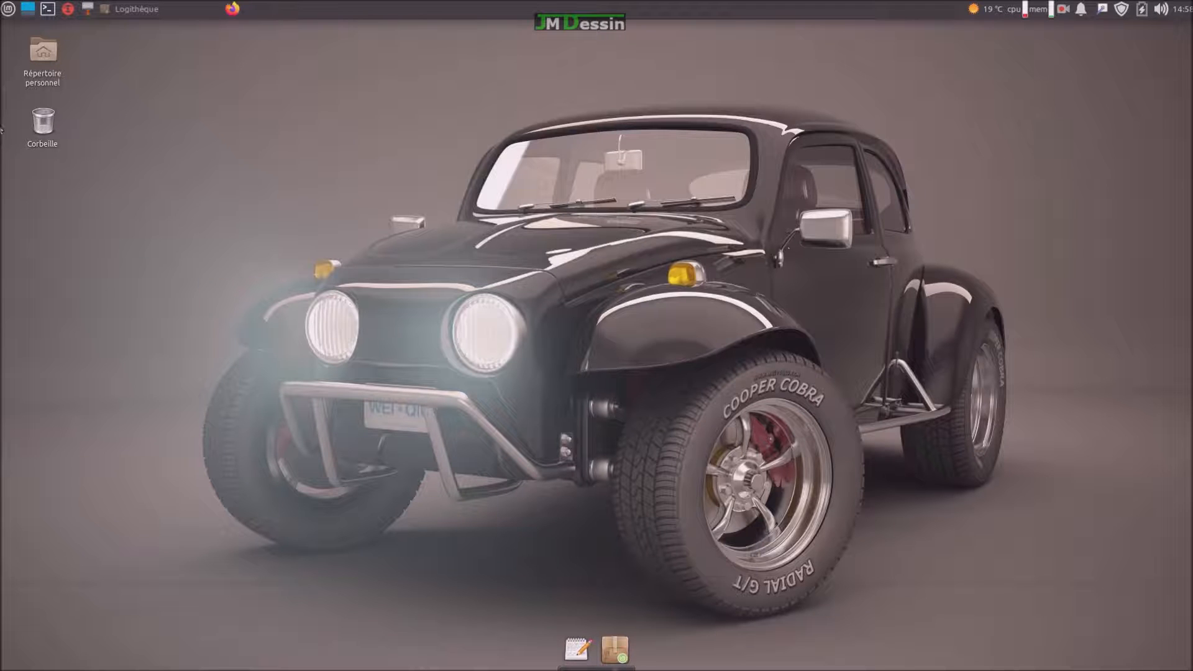
Find Écran d'accueil in the full list of installed applications and launch it.
{"action": "left_click", "coordinate": [9, 9]}
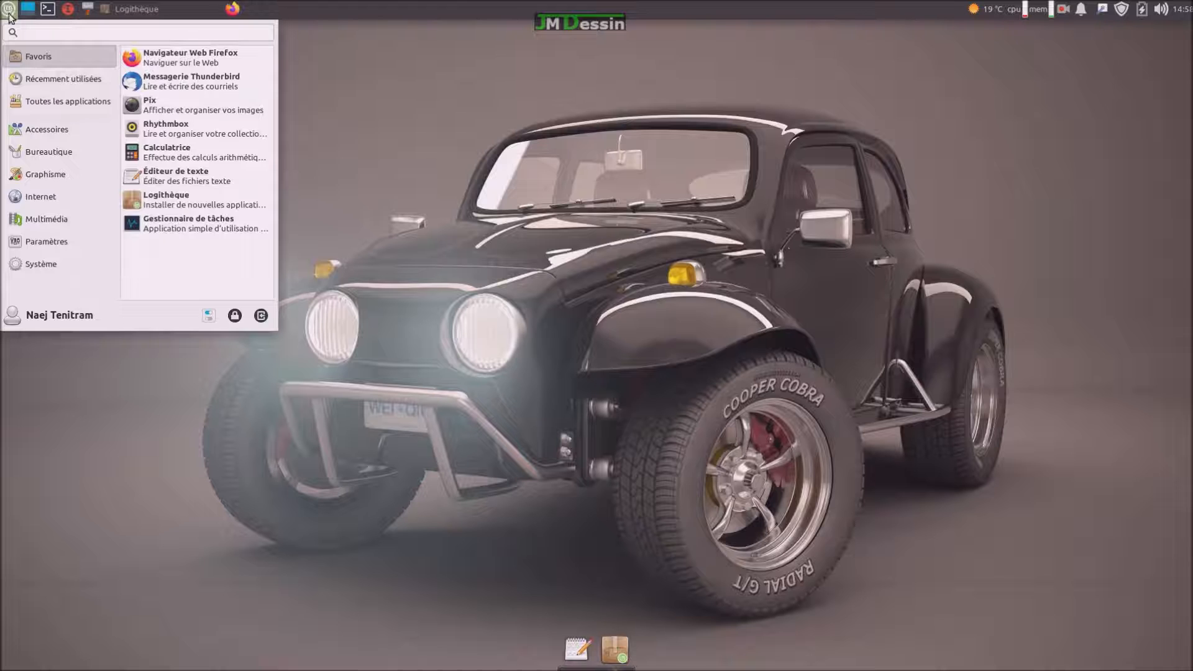
{"action": "mouse_move", "coordinate": [79, 107]}
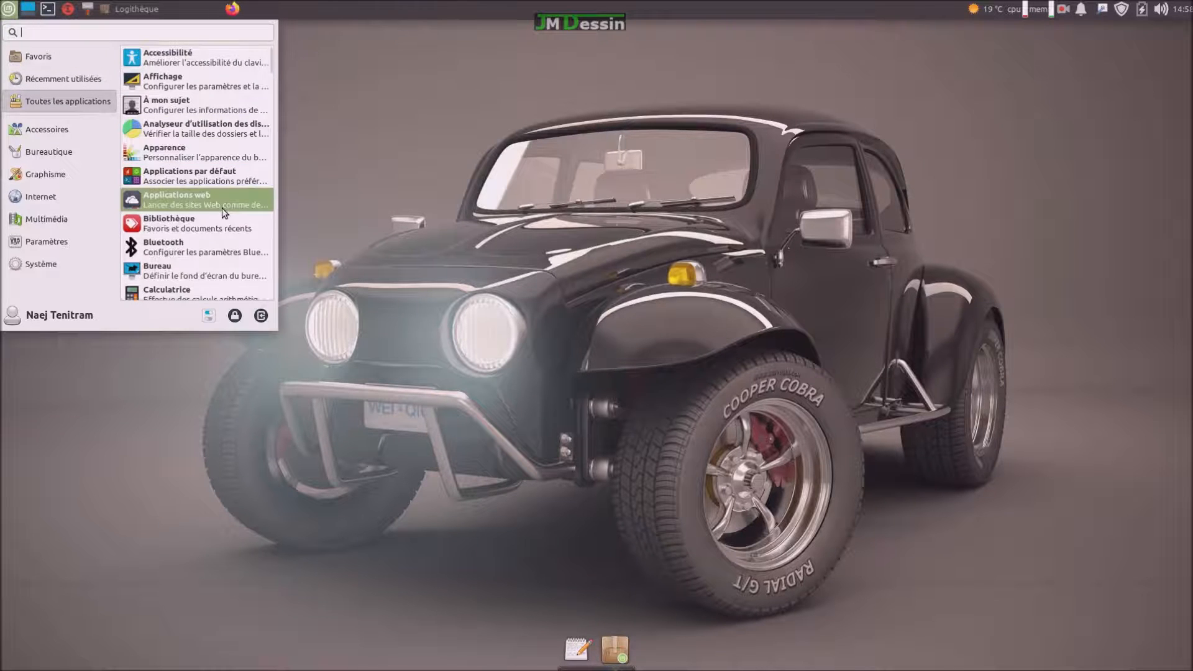
{"action": "scroll", "coordinate": [206, 227], "scroll_direction": "down", "scroll_amount": 2}
{"action": "scroll", "coordinate": [206, 226], "scroll_direction": "down", "scroll_amount": 5}
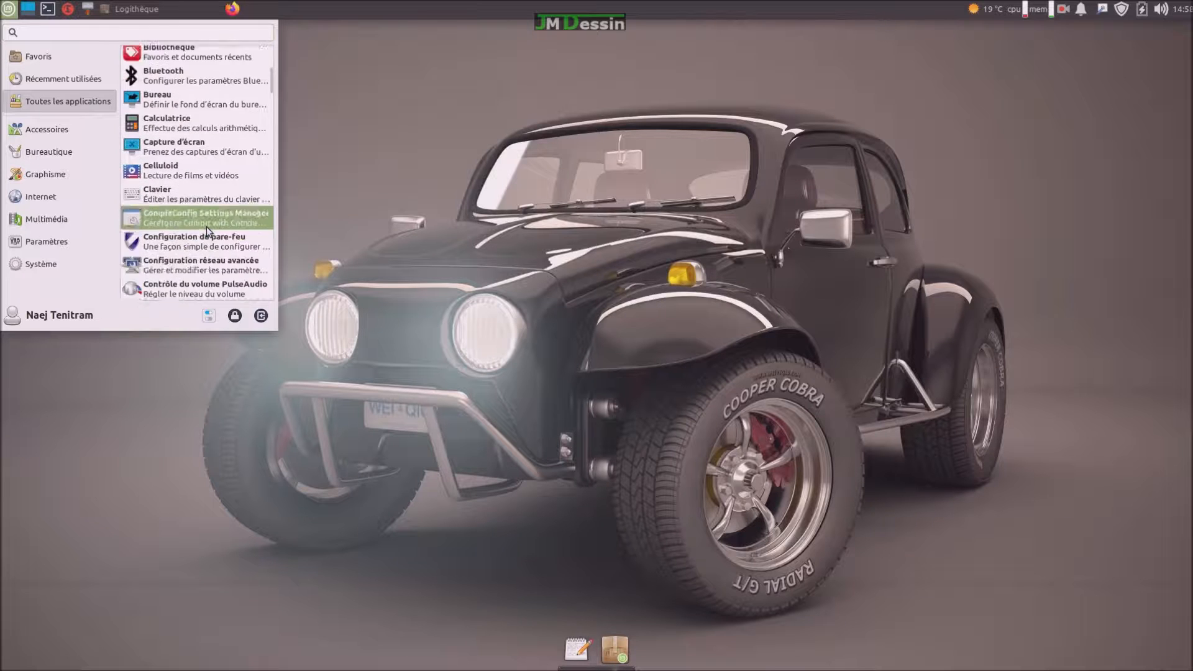
{"action": "scroll", "coordinate": [206, 226], "scroll_direction": "down", "scroll_amount": 4}
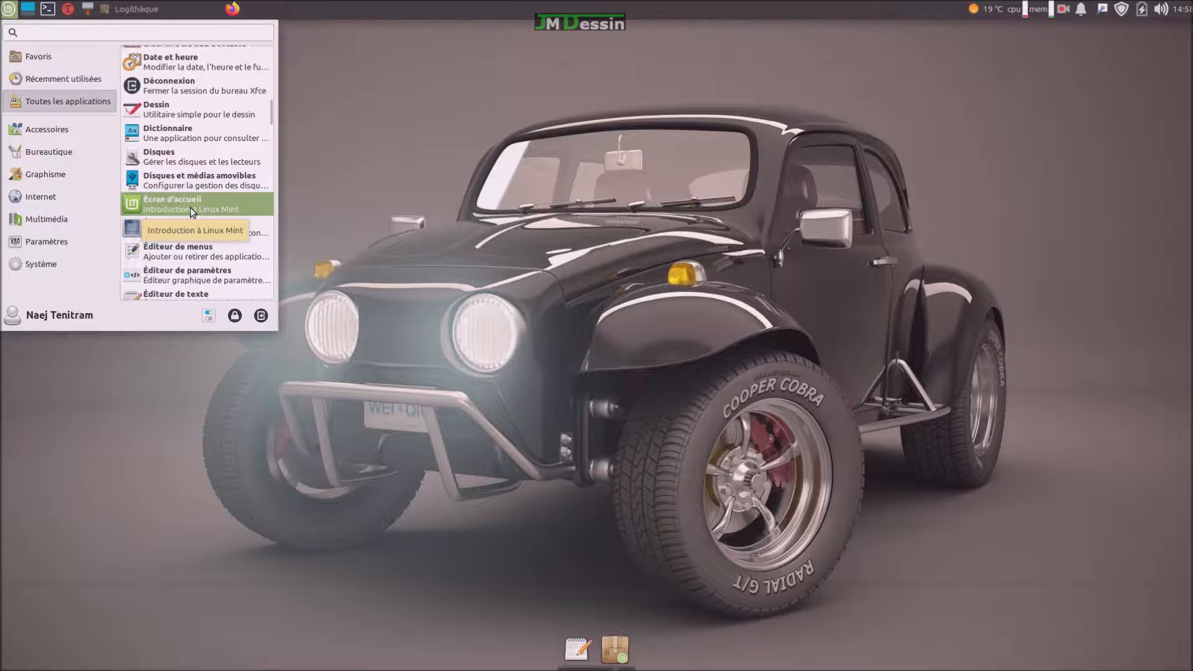
{"action": "left_click", "coordinate": [190, 207]}
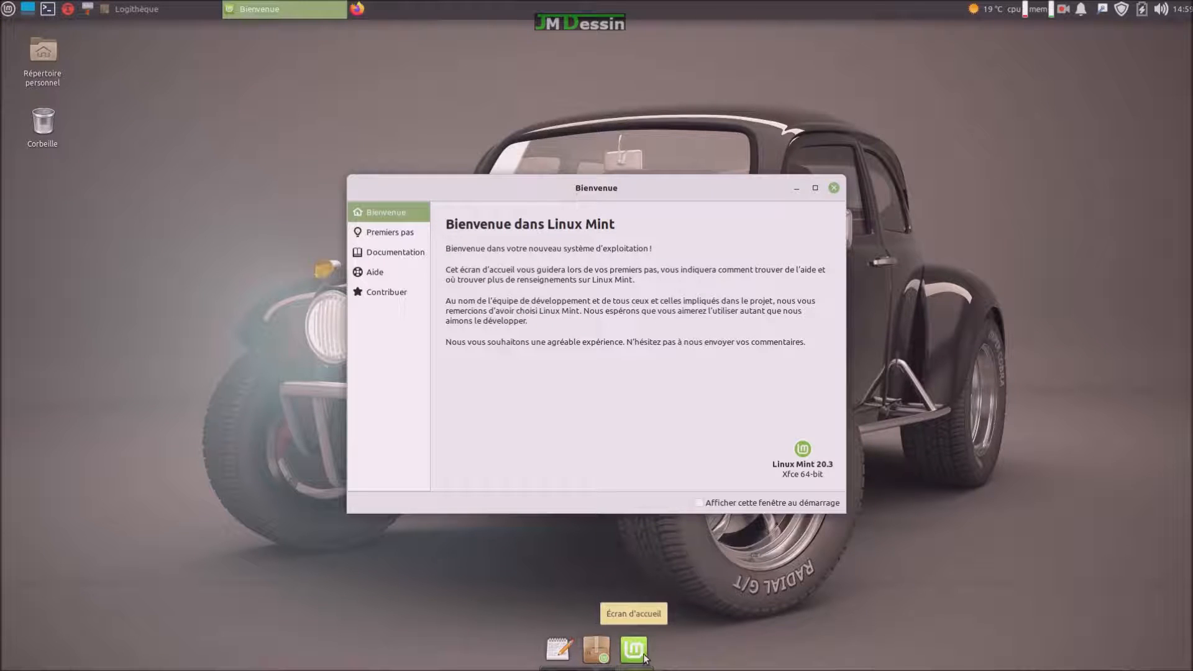
Pin Écran d'accueil to the dock, move its launcher ahead of the text editor and close the welcome window.
{"action": "right_click", "coordinate": [636, 647]}
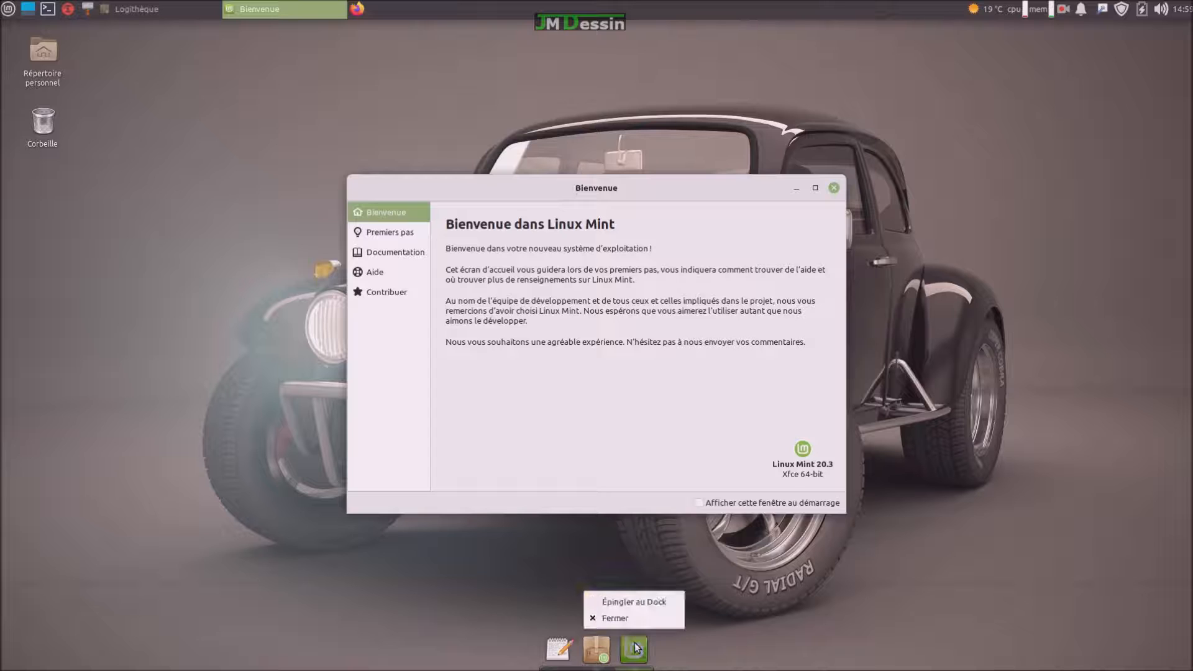
{"action": "left_click", "coordinate": [634, 603]}
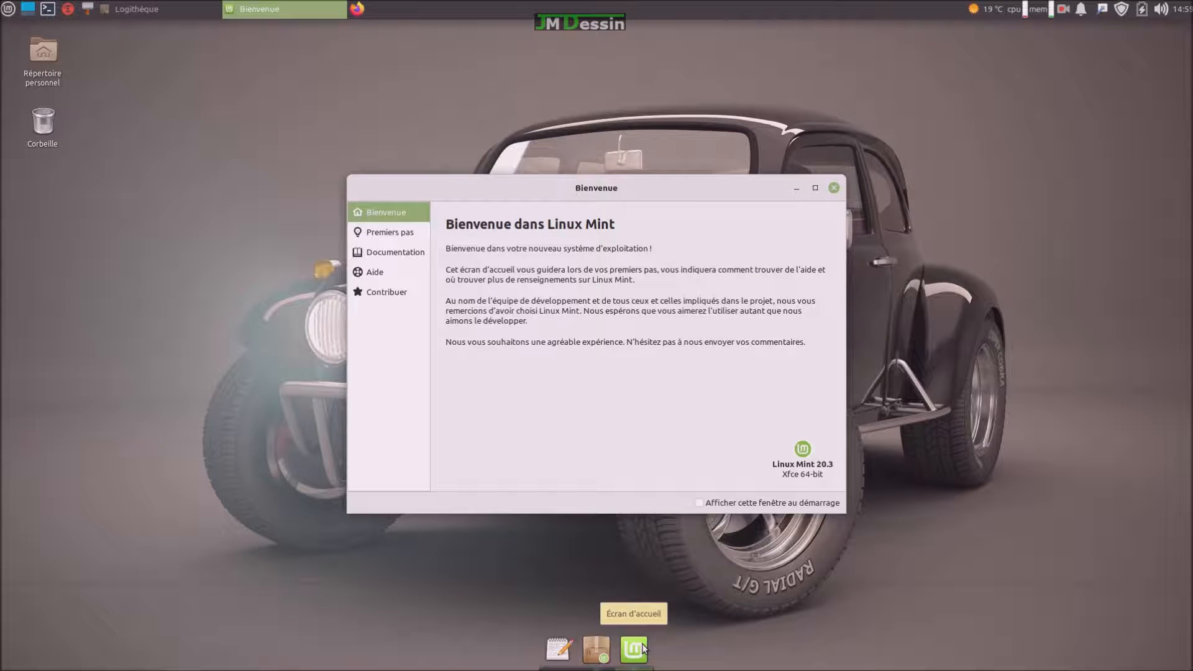
{"action": "left_click_drag", "start_coordinate": [644, 649], "coordinate": [567, 649]}
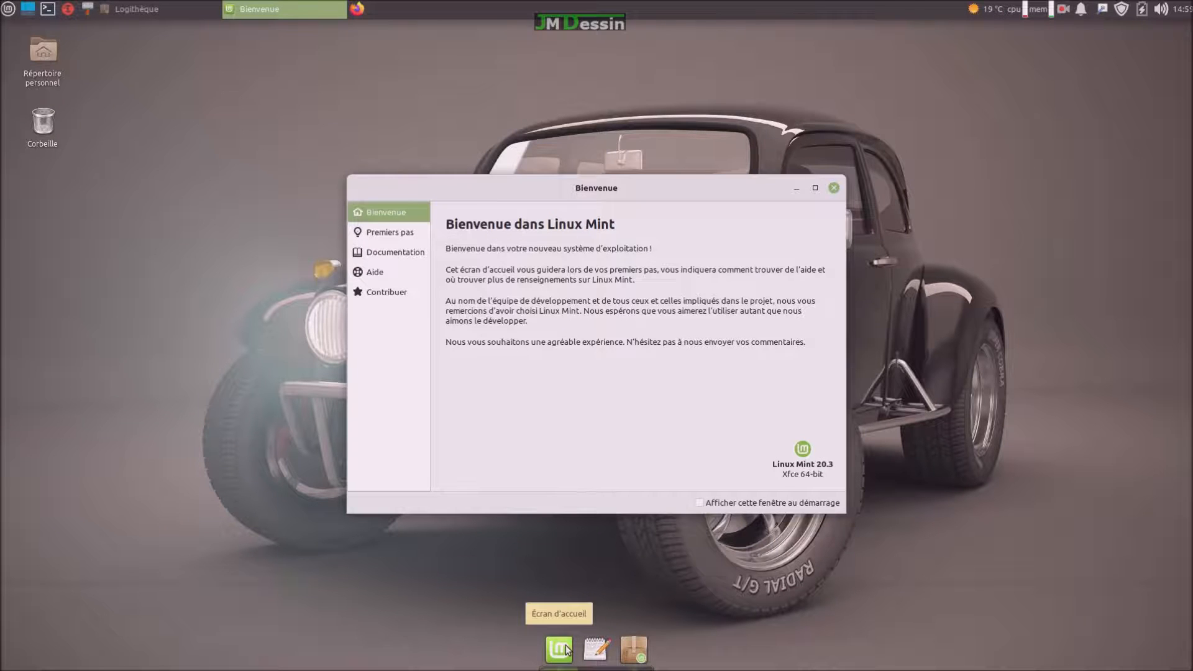
{"action": "left_click", "coordinate": [834, 188]}
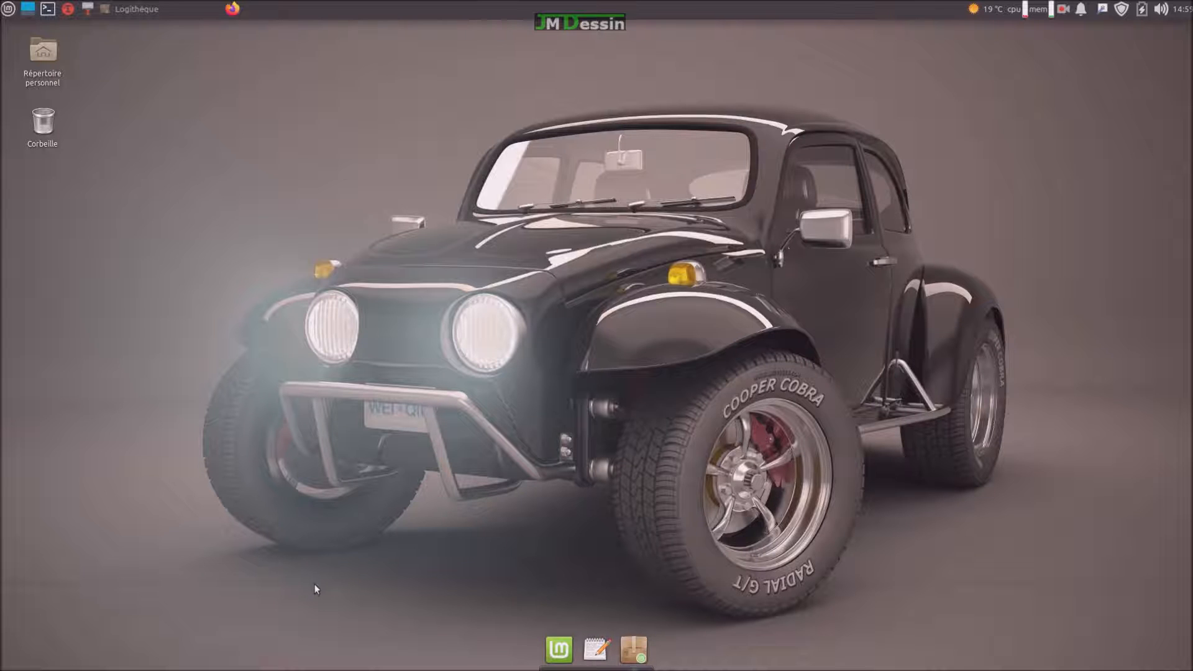
Reopen Écran d'accueil from the dock and launch Paramètres du système from its Premiers pas page, maximizing the settings window.
{"action": "left_click", "coordinate": [558, 651]}
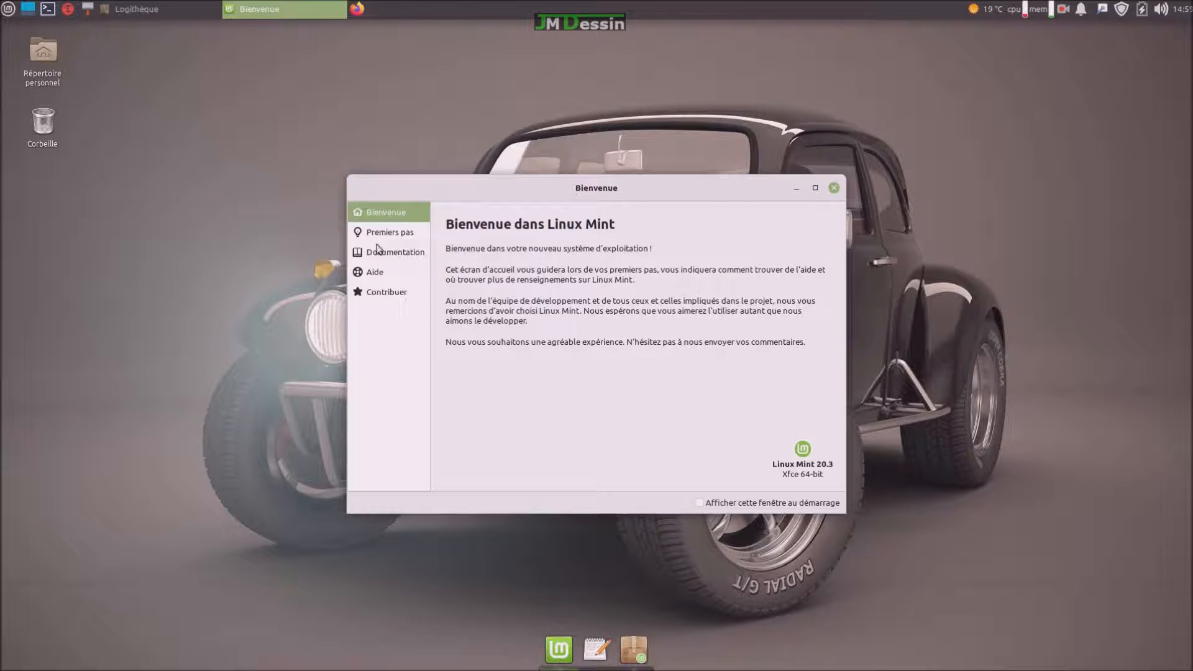
{"action": "left_click", "coordinate": [377, 234]}
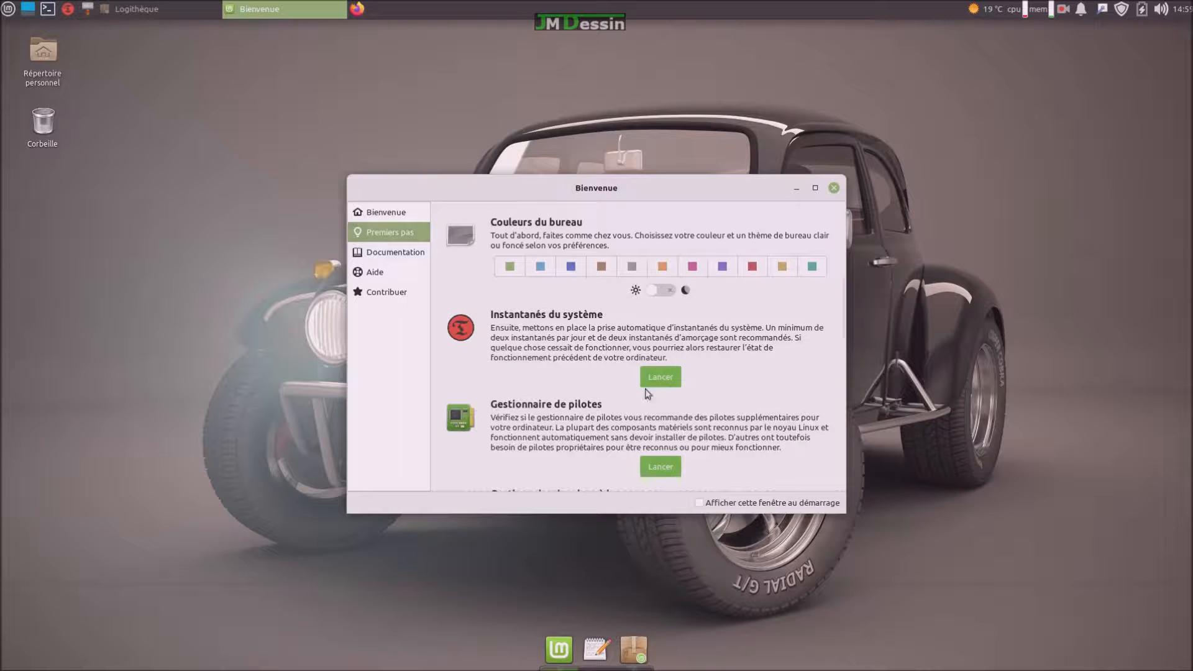
{"action": "scroll", "coordinate": [522, 412], "scroll_direction": "down", "scroll_amount": 5}
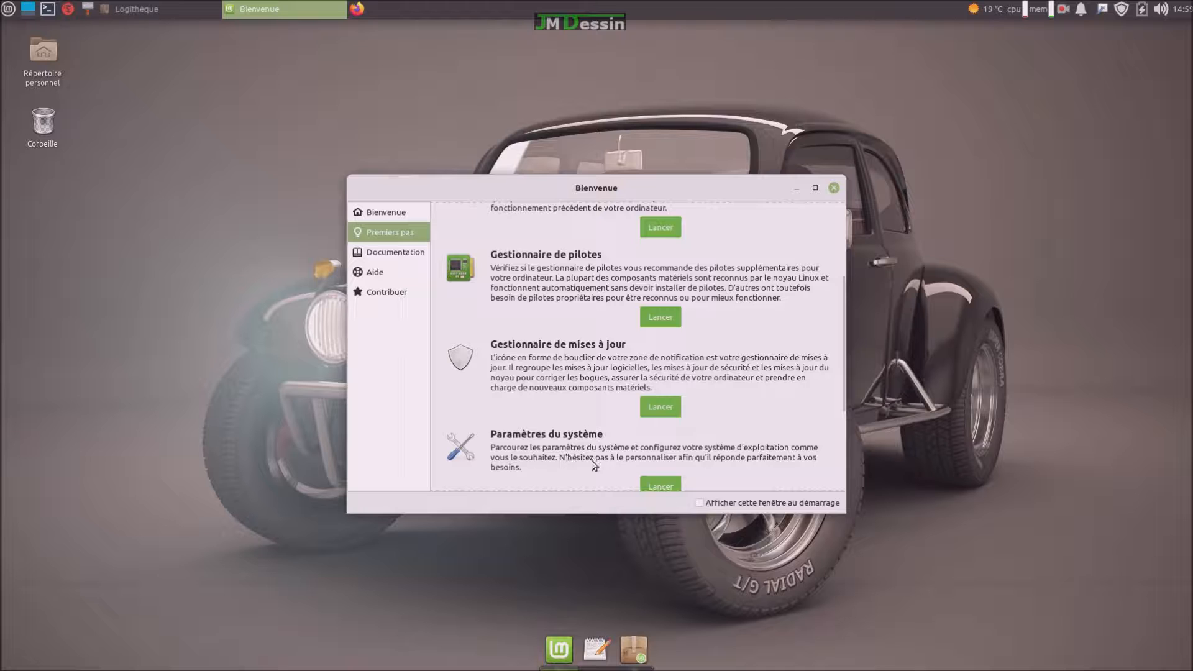
{"action": "scroll", "coordinate": [626, 438], "scroll_direction": "down", "scroll_amount": 1}
{"action": "left_click", "coordinate": [660, 450]}
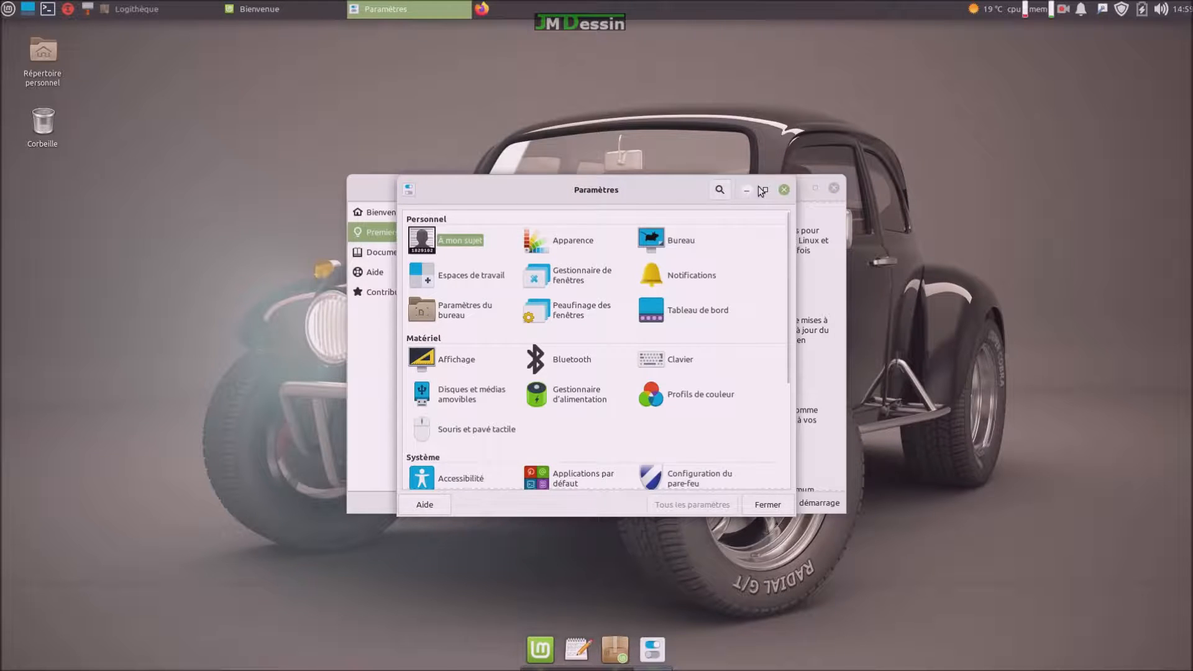
{"action": "left_click", "coordinate": [766, 190]}
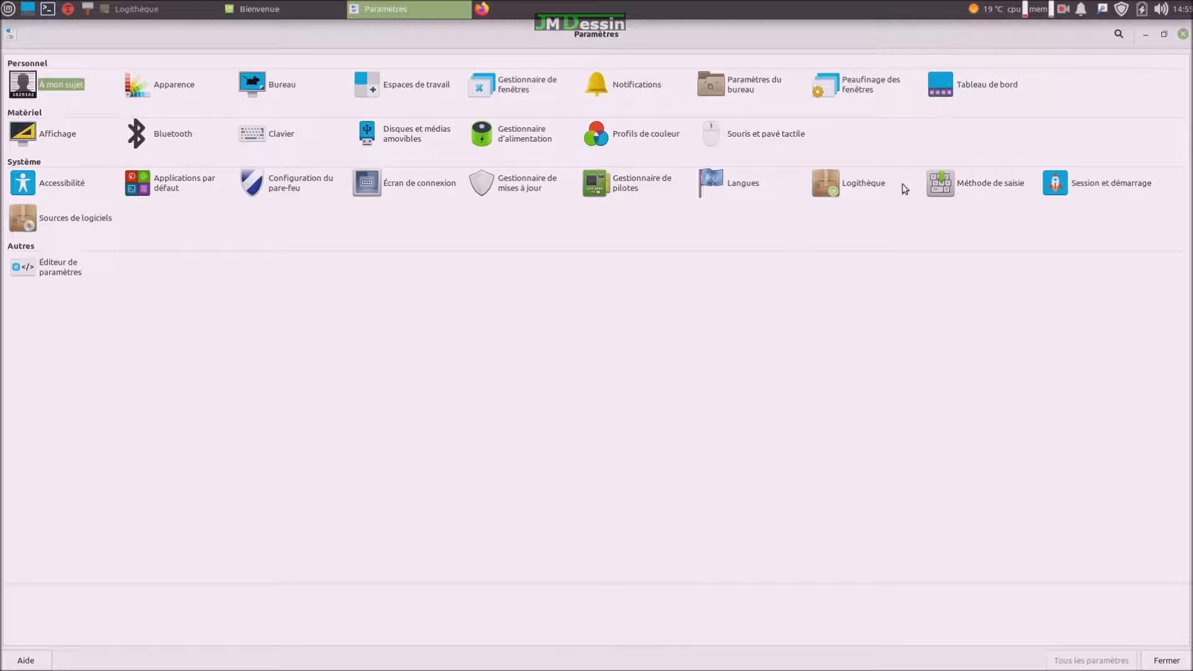
Disable shadows under dock windows in the compositor settings of Peaufinage des fenêtres, and close the settings, welcome and Firefox windows.
{"action": "left_click", "coordinate": [864, 91]}
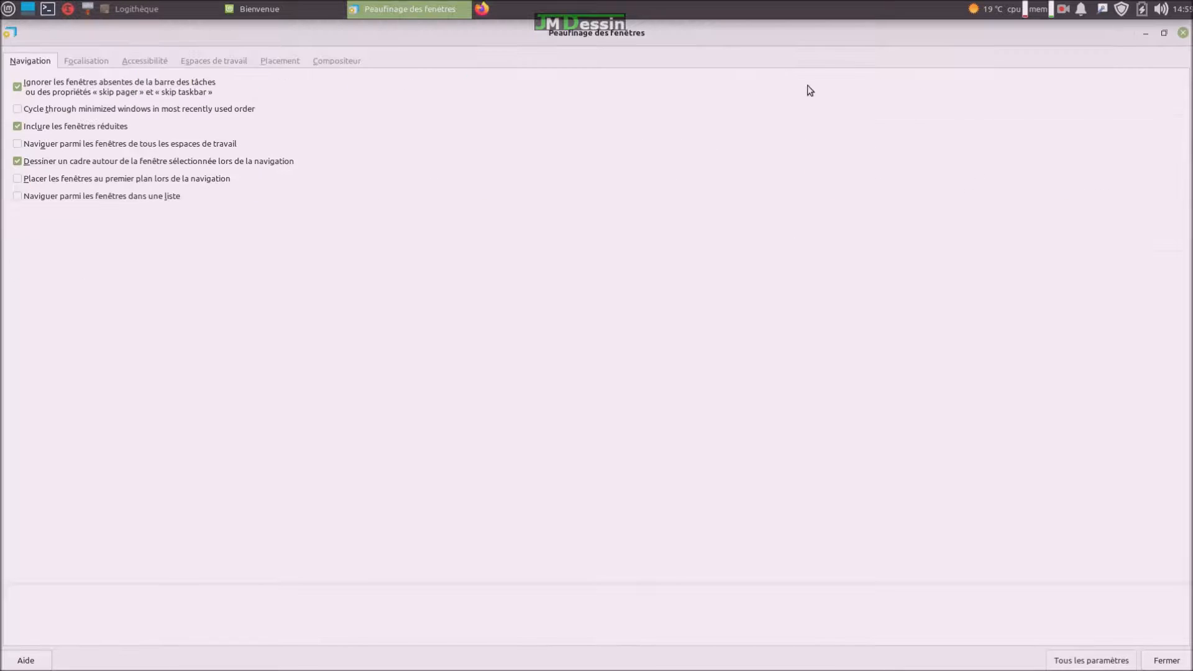
{"action": "left_click", "coordinate": [328, 64]}
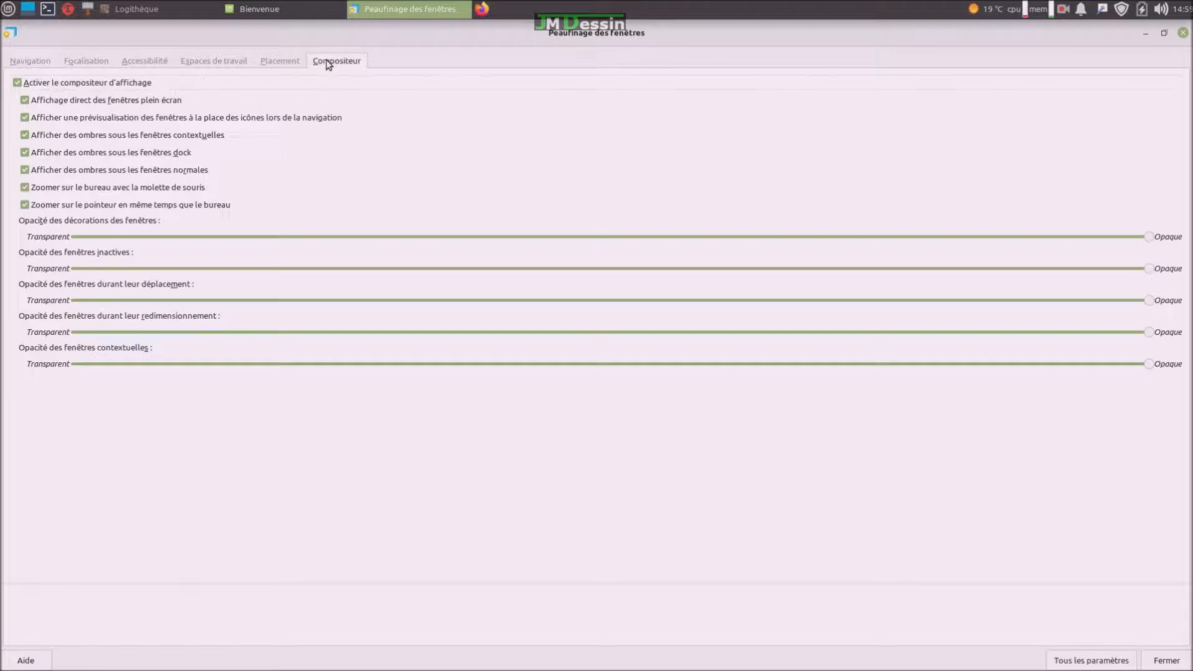
{"action": "left_click", "coordinate": [25, 153]}
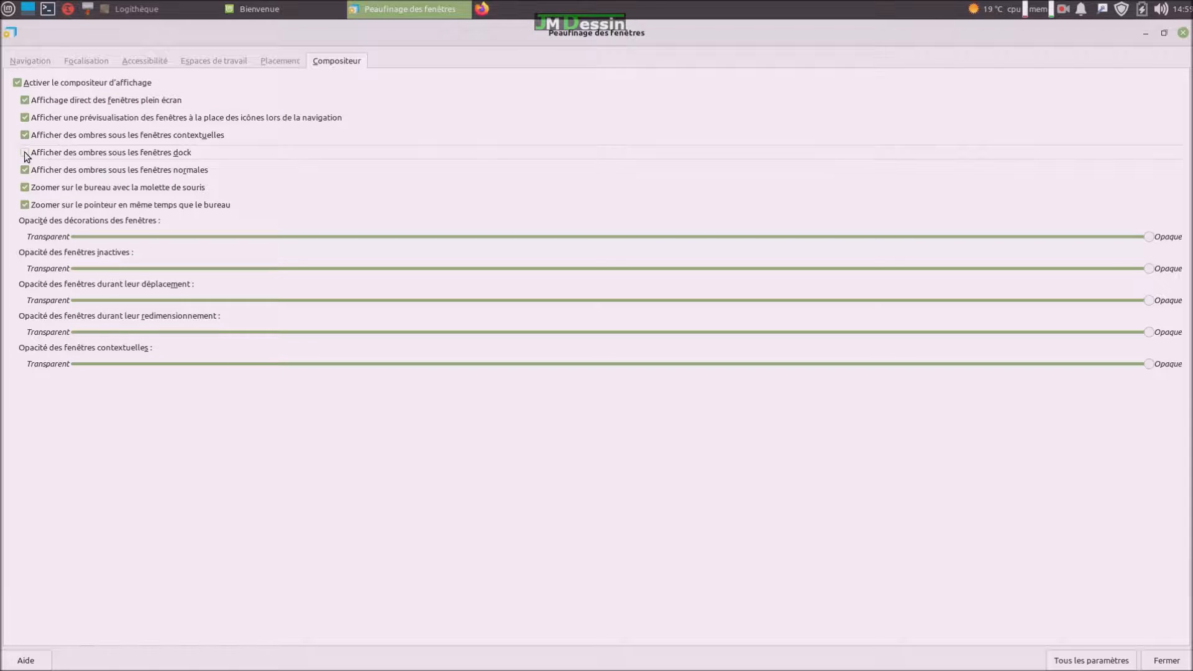
{"action": "left_click", "coordinate": [1183, 32]}
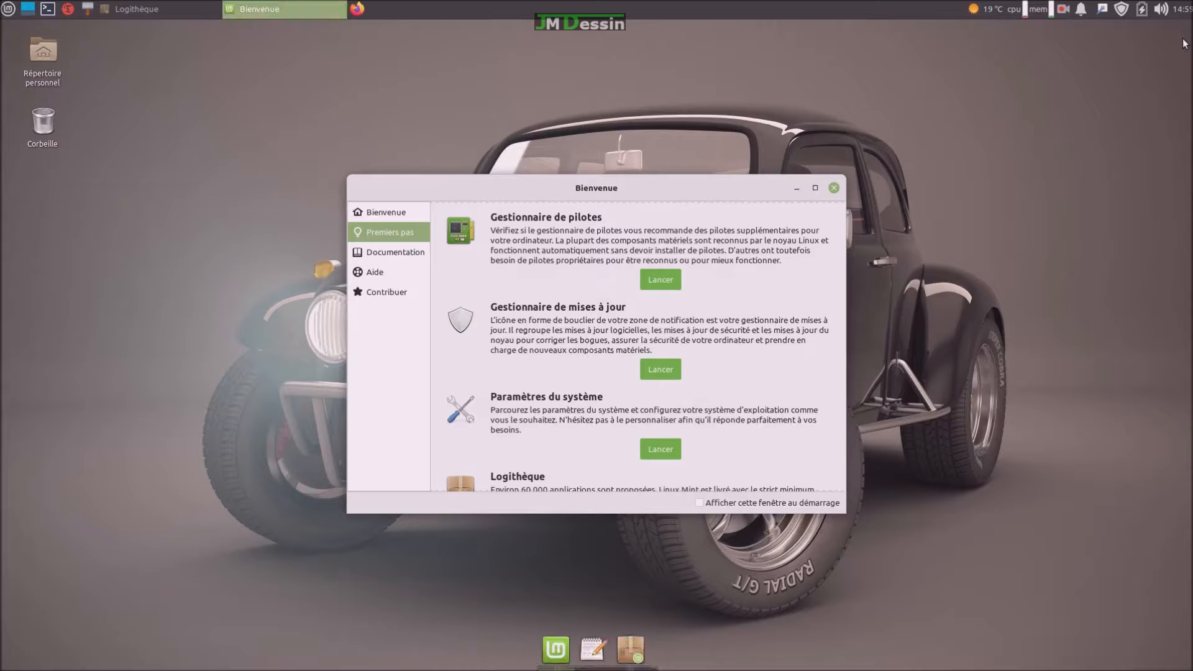
{"action": "left_click", "coordinate": [834, 188]}
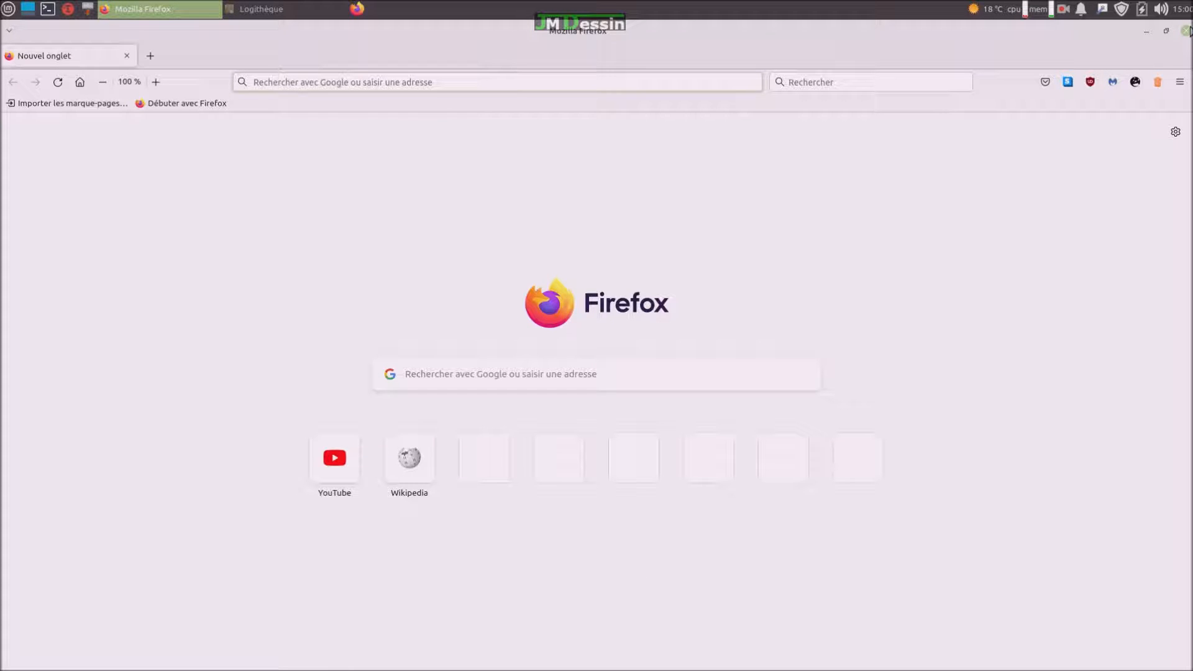
{"action": "left_click", "coordinate": [1185, 31]}
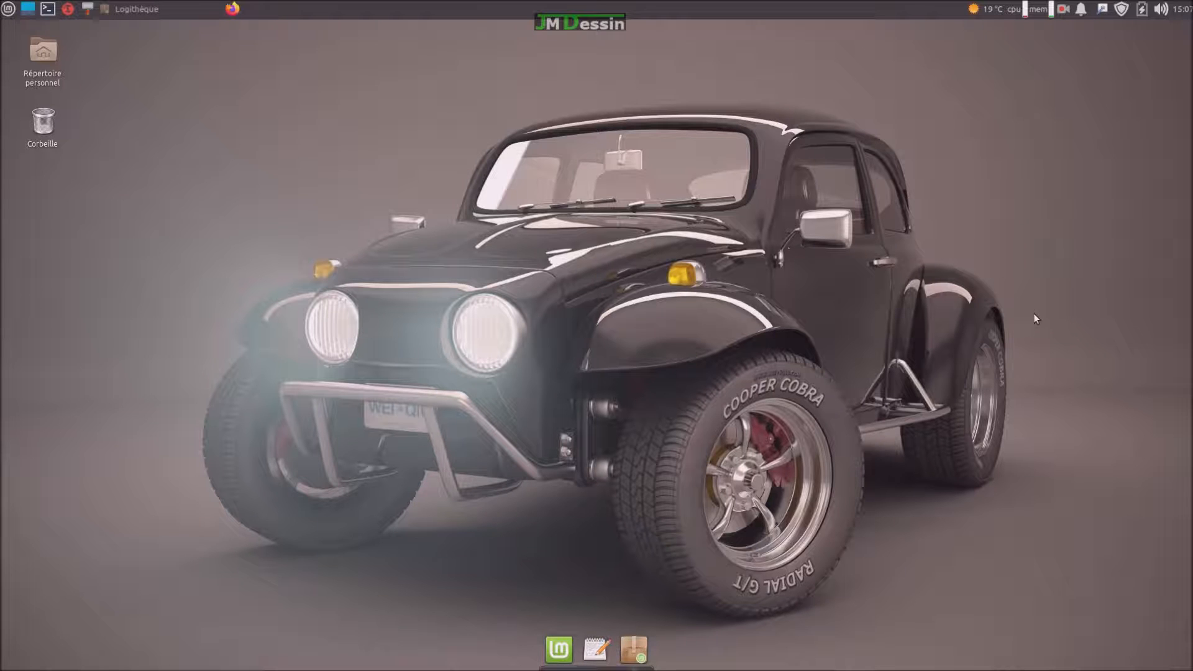
Find Calculatrice in the full list of installed applications and launch it.
{"action": "left_click", "coordinate": [634, 656]}
{"action": "left_click", "coordinate": [7, 8]}
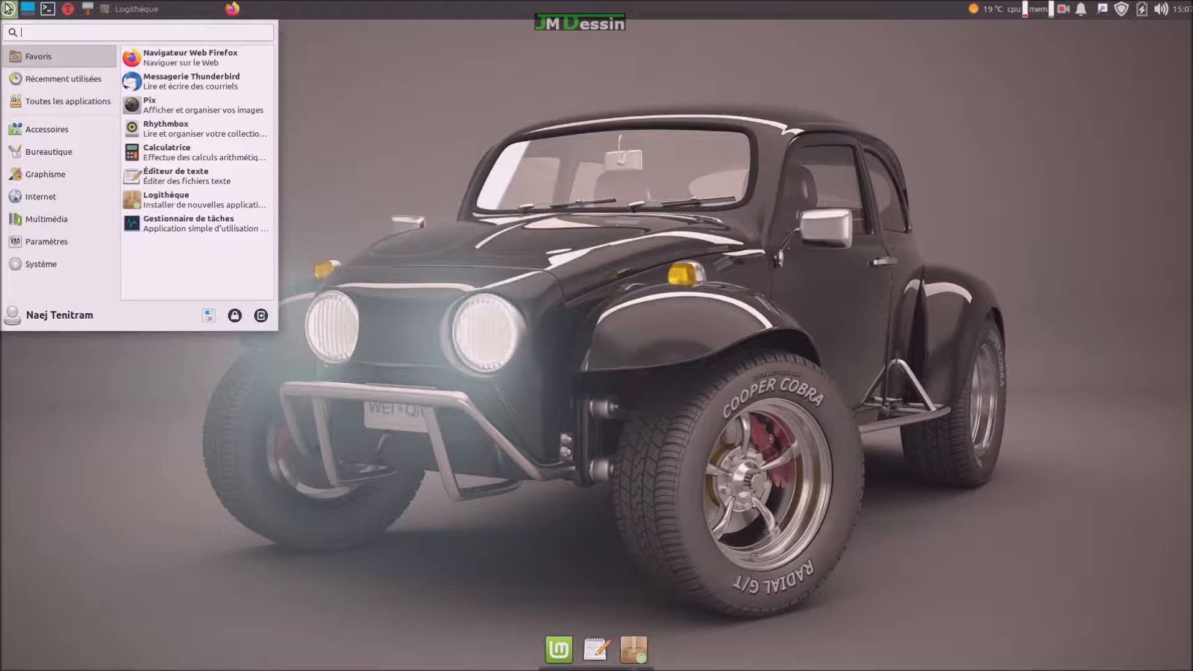
{"action": "left_click", "coordinate": [68, 102]}
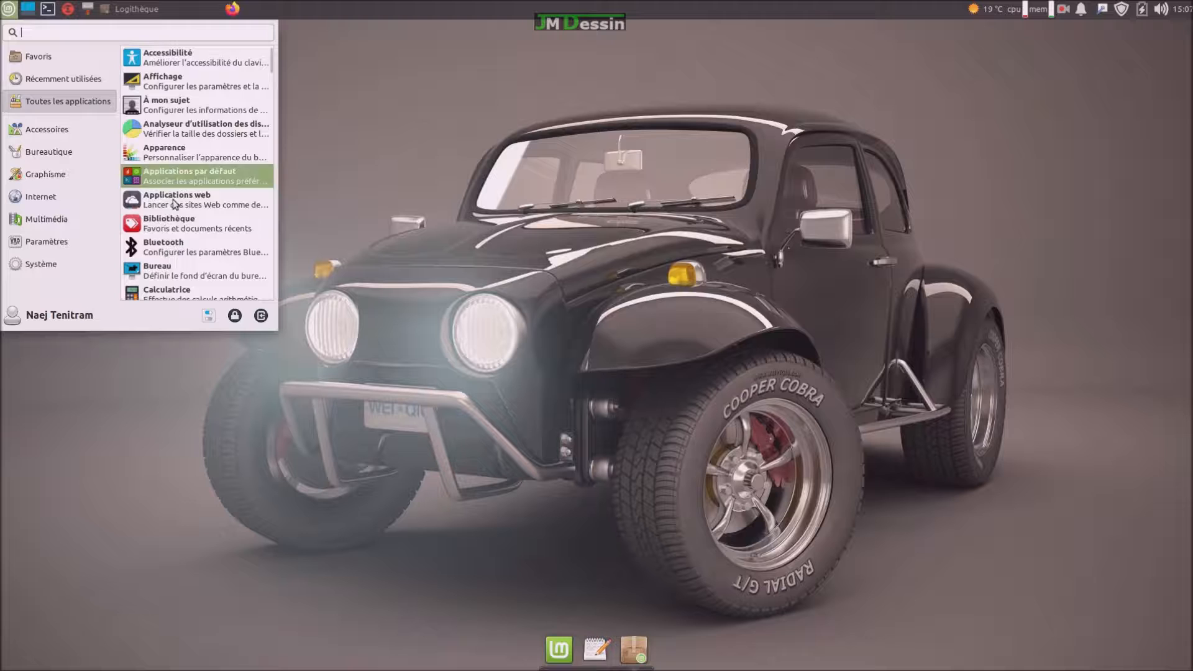
{"action": "scroll", "coordinate": [191, 253], "scroll_direction": "down", "scroll_amount": 3}
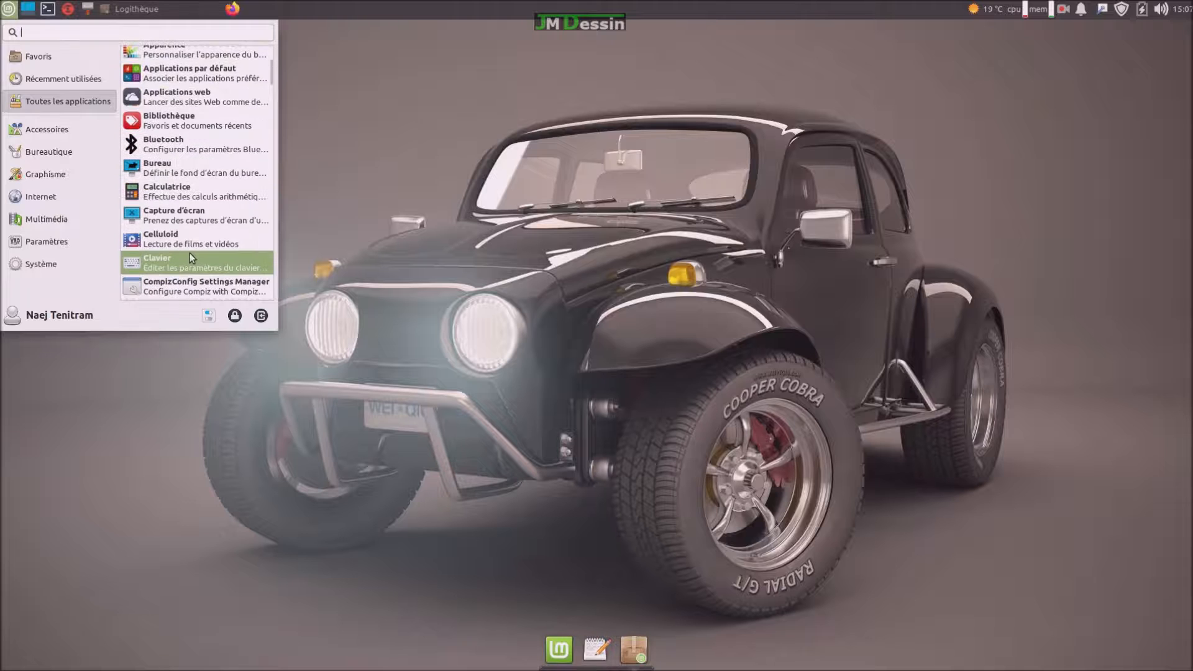
{"action": "right_click", "coordinate": [176, 195]}
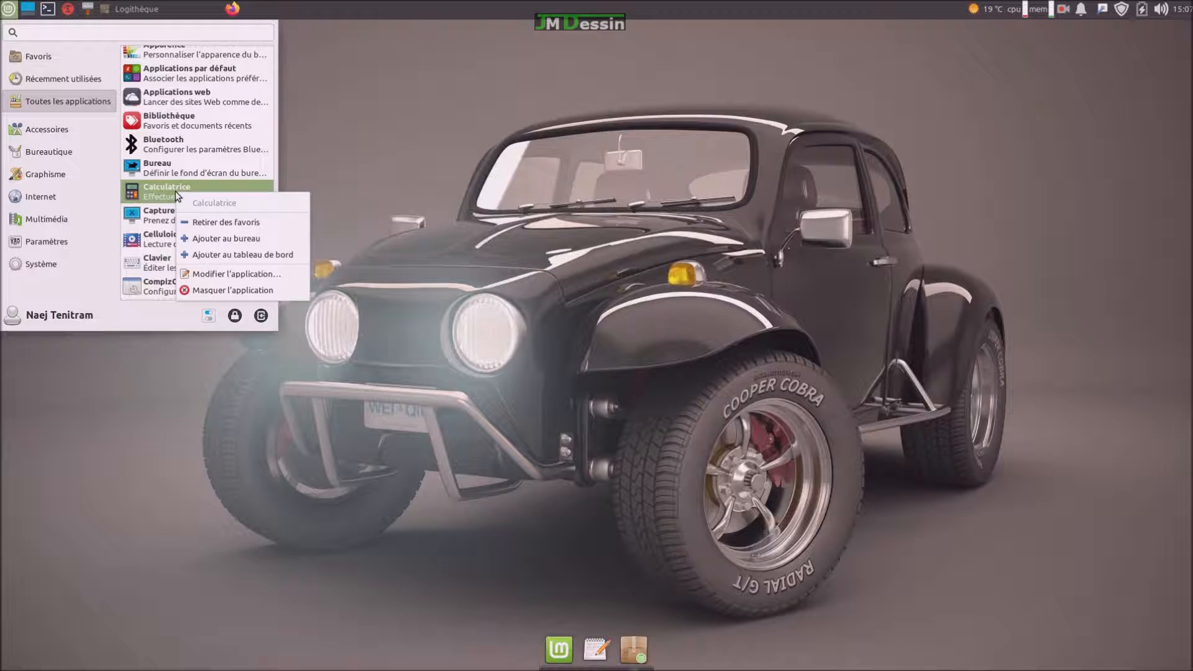
{"action": "left_click", "coordinate": [170, 191]}
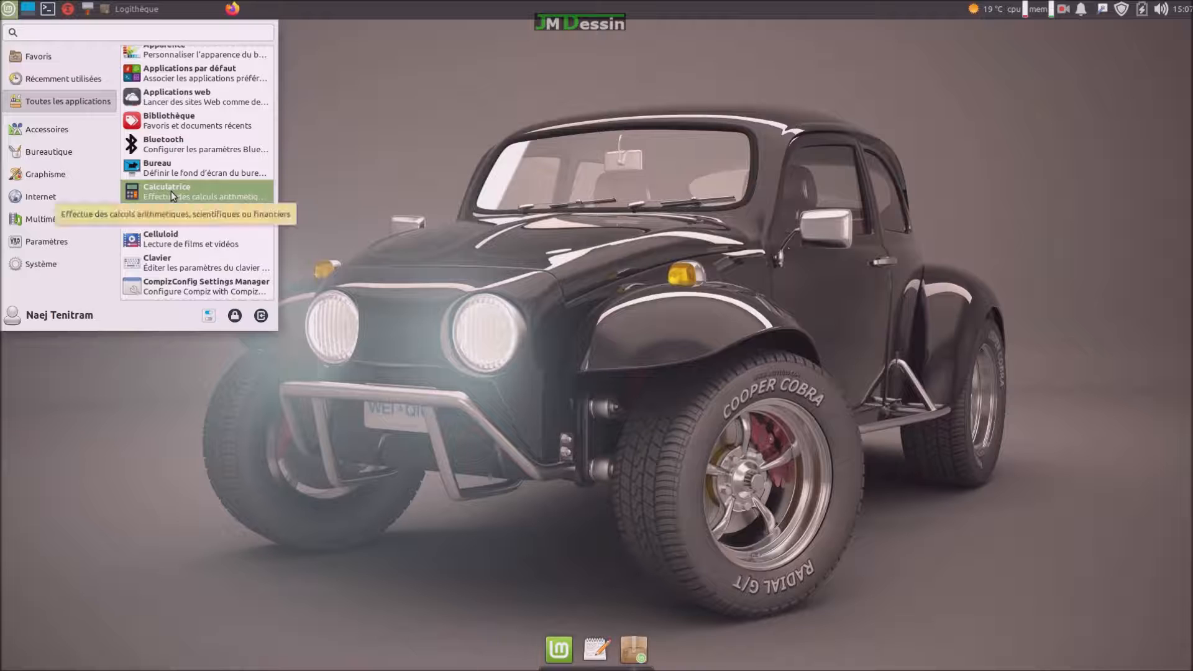
{"action": "left_click", "coordinate": [170, 192]}
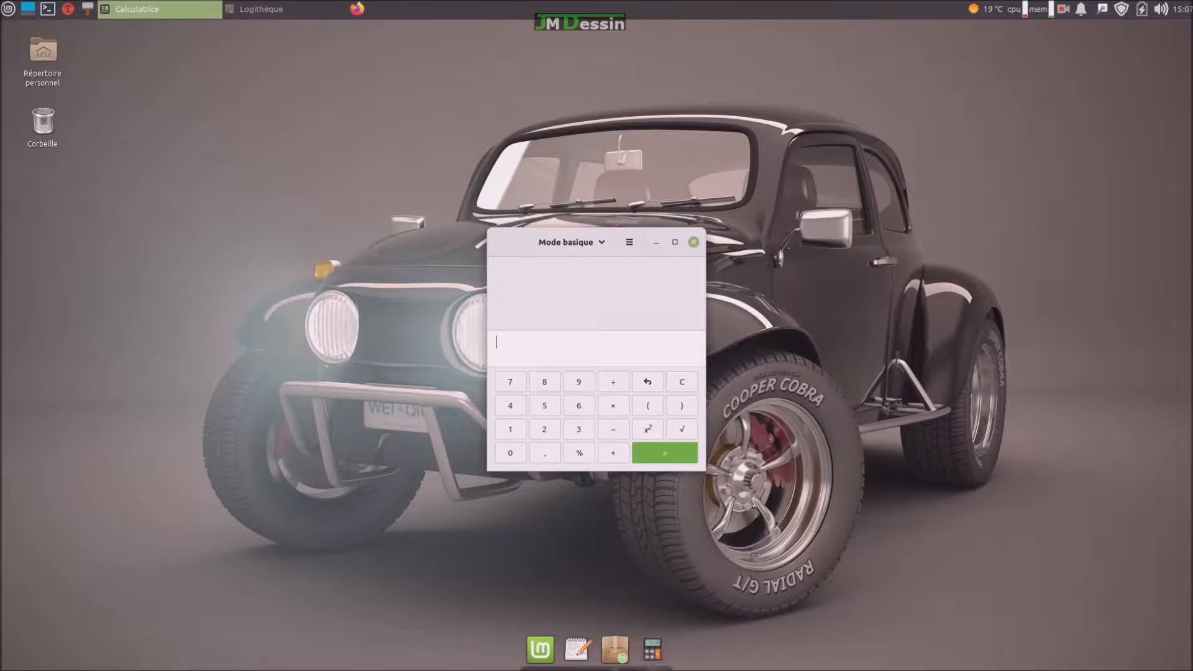
Pin Calculatrice to the dock and close the calculator window.
{"action": "right_click", "coordinate": [653, 653]}
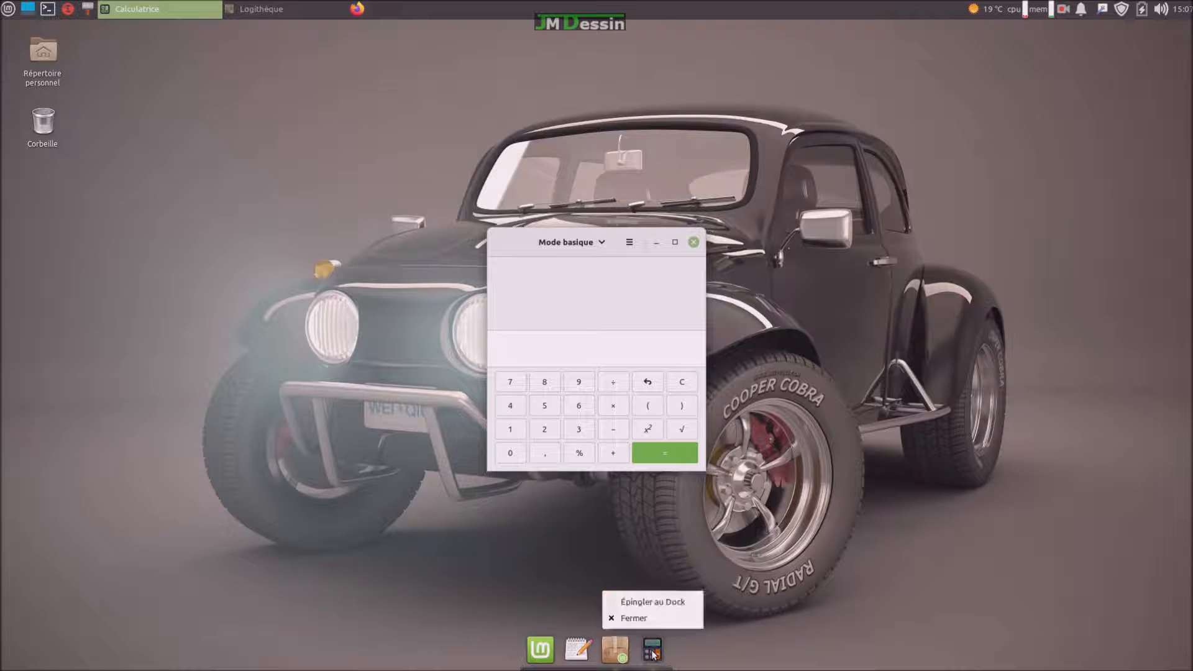
{"action": "left_click", "coordinate": [646, 604]}
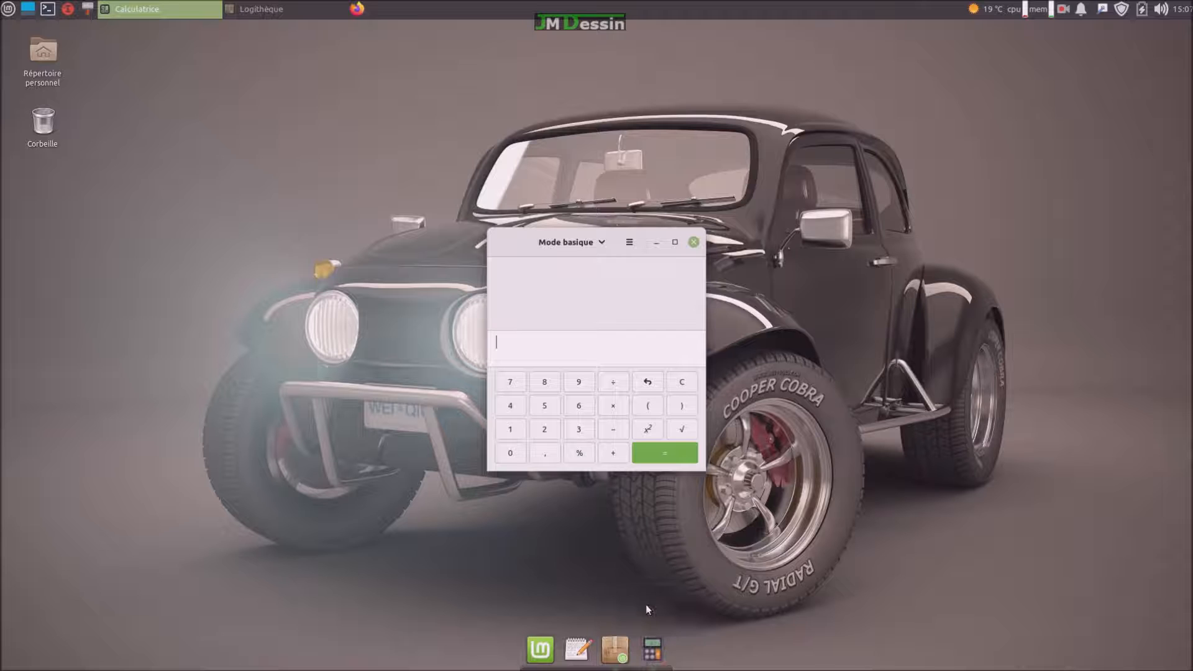
{"action": "left_click", "coordinate": [693, 243]}
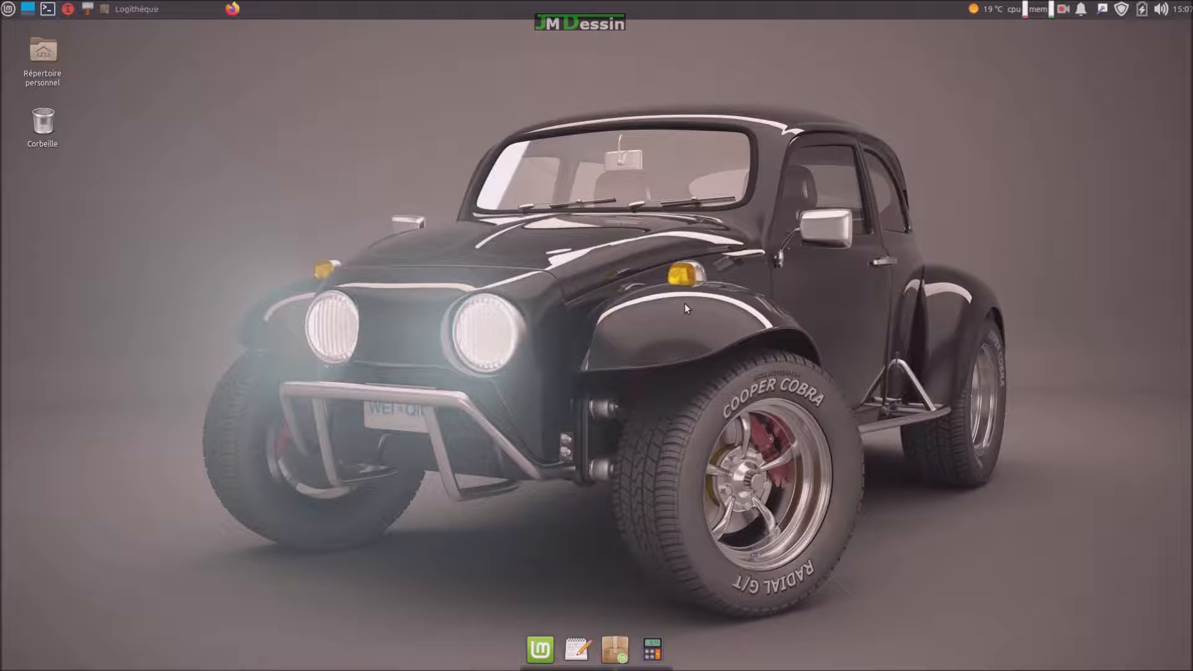
Open Logithèque from the dock and install Gparted from its suggestions, authenticating with the account password.
{"action": "left_click", "coordinate": [614, 649]}
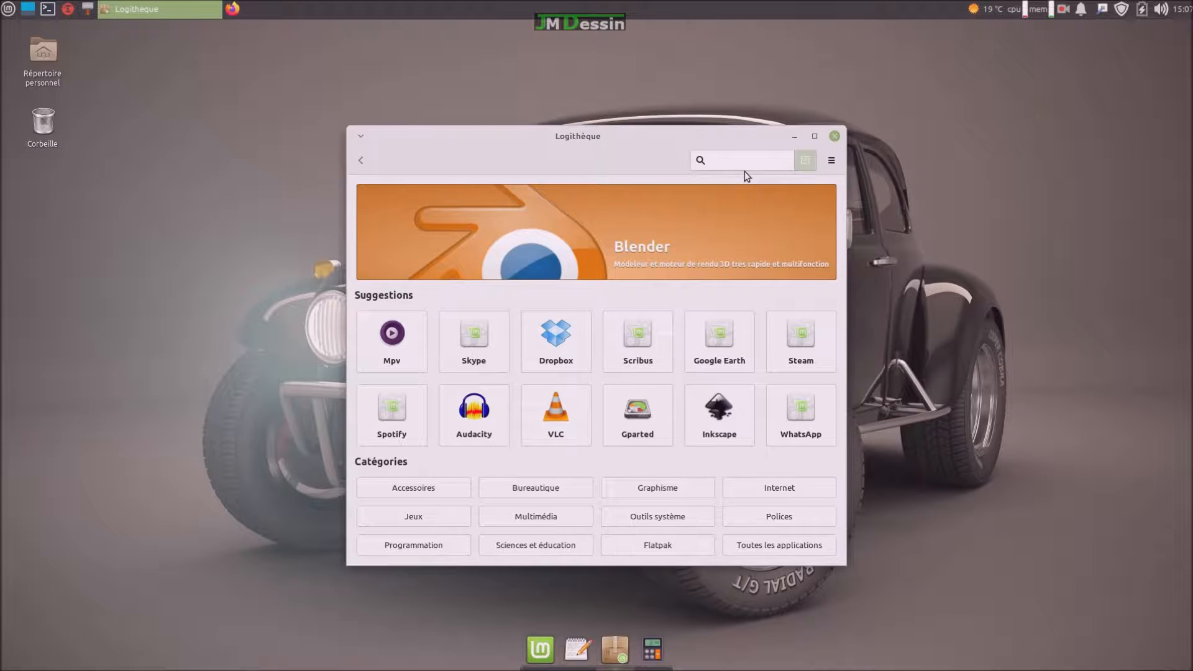
{"action": "left_click", "coordinate": [646, 411]}
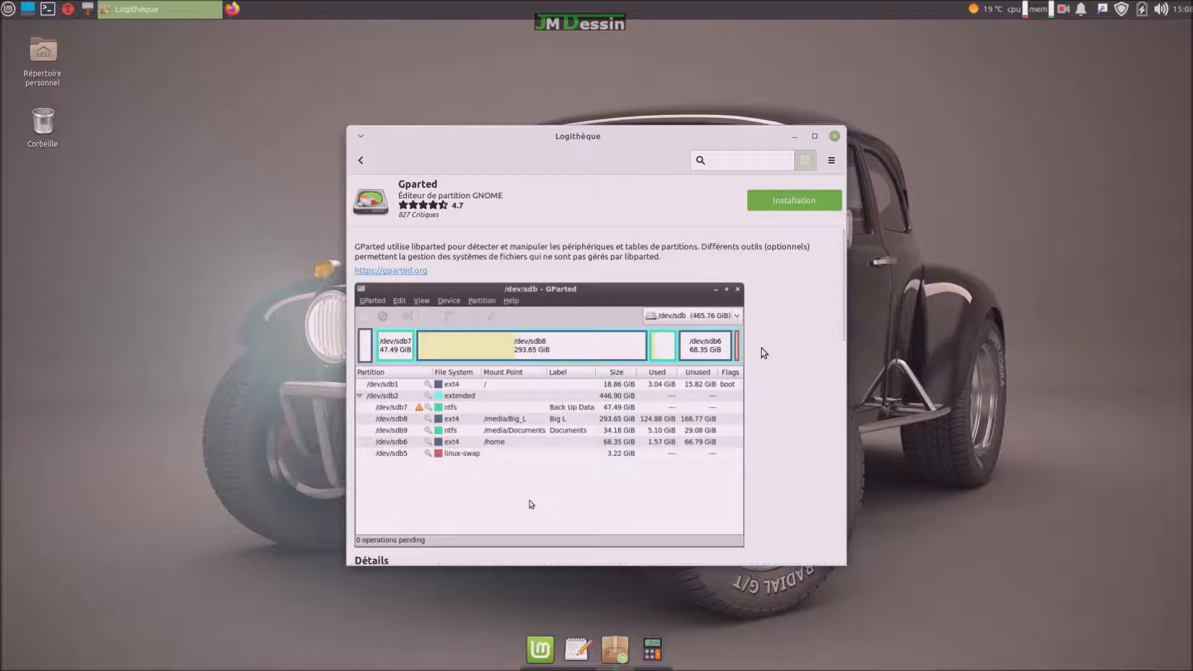
{"action": "left_click", "coordinate": [805, 206]}
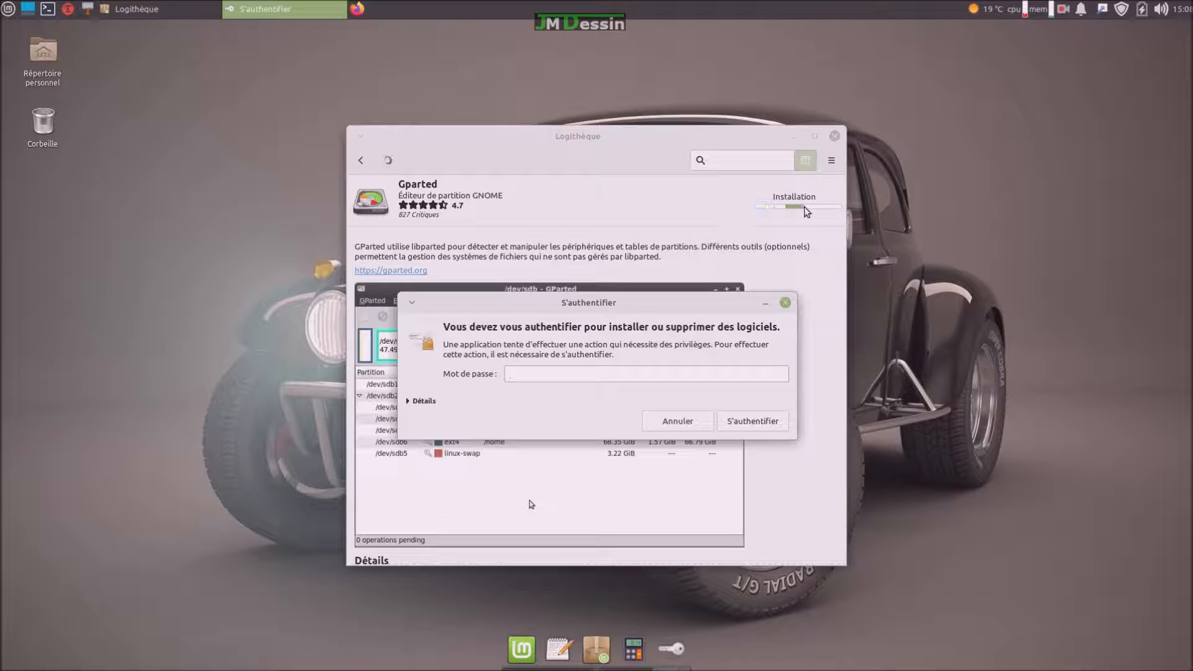
{"action": "type", "text": "**************"}
{"action": "key", "text": "Return"}
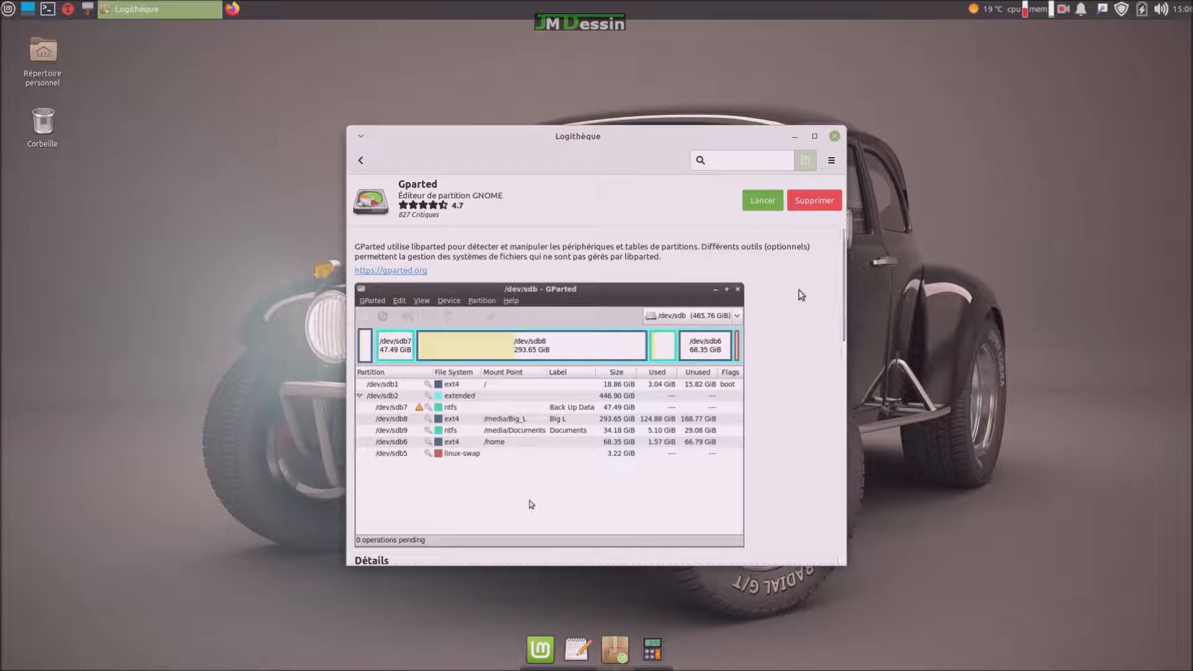
Launch Gparted from its Logithèque page and authenticate with the account password.
{"action": "left_click", "coordinate": [763, 205]}
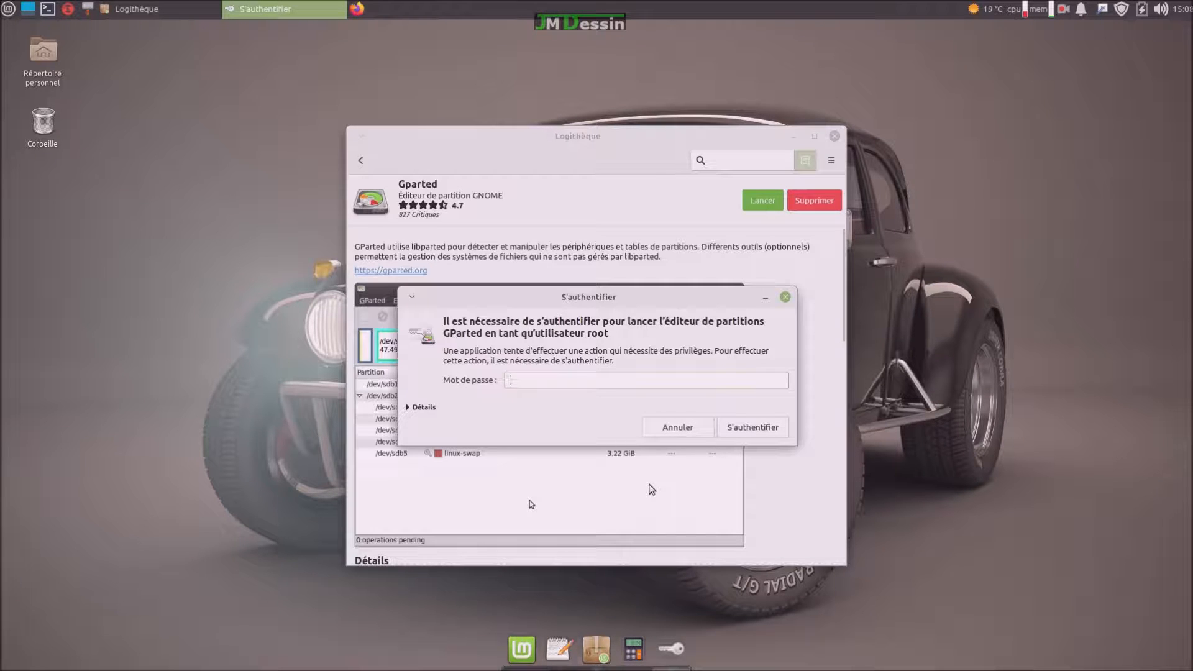
{"action": "type", "text": "••••••••••••••"}
{"action": "key", "text": "Return"}
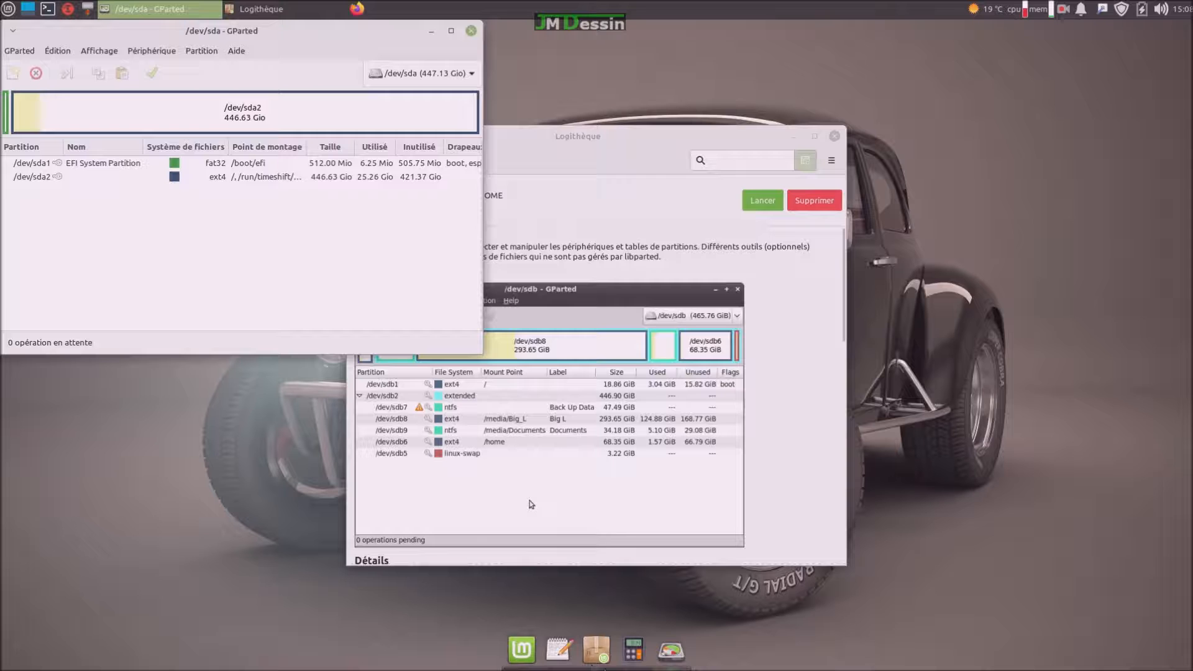
Pin GParted to the dock and close its window.
{"action": "right_click", "coordinate": [679, 653]}
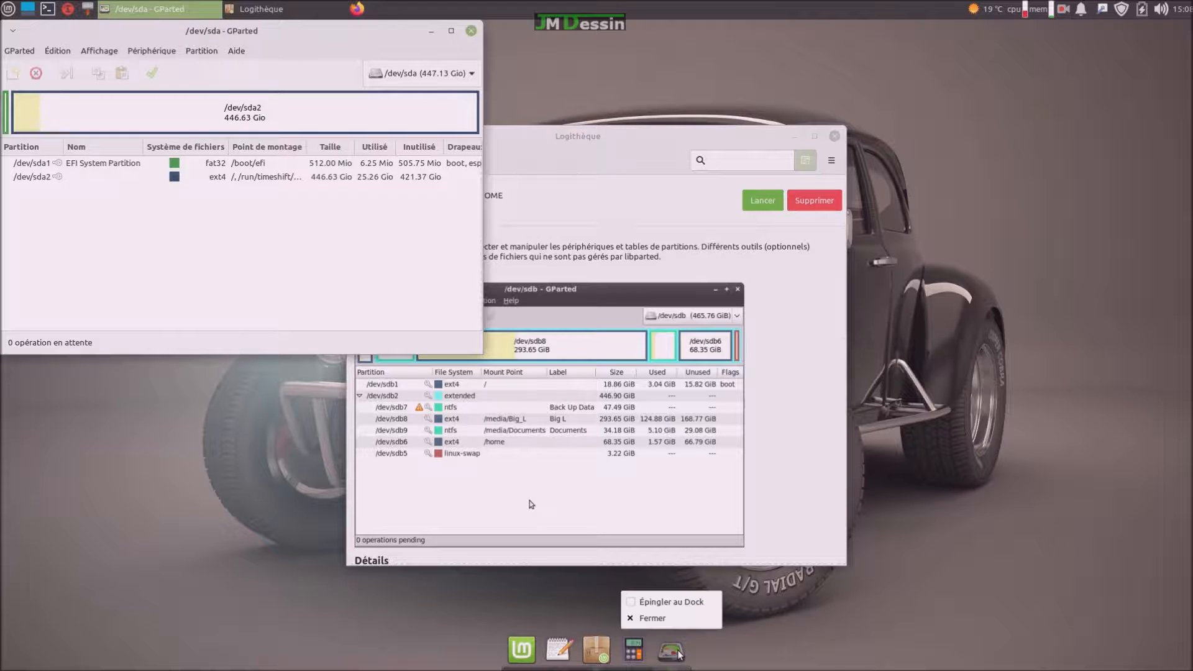
{"action": "left_click", "coordinate": [674, 616]}
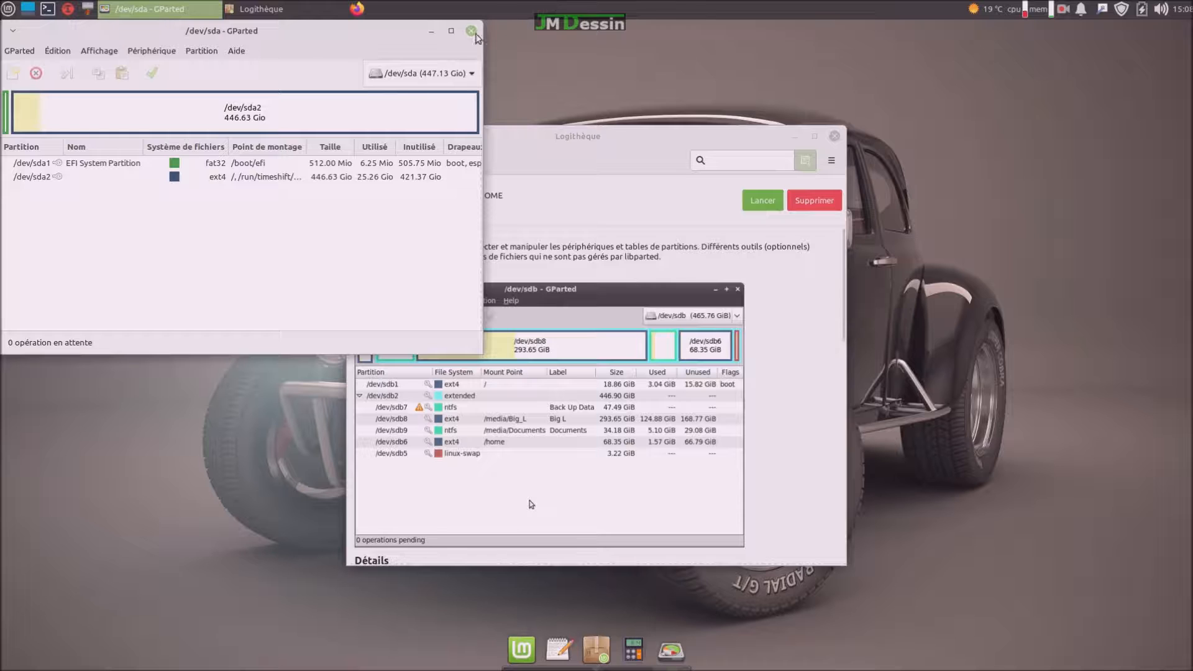
{"action": "left_click", "coordinate": [475, 34]}
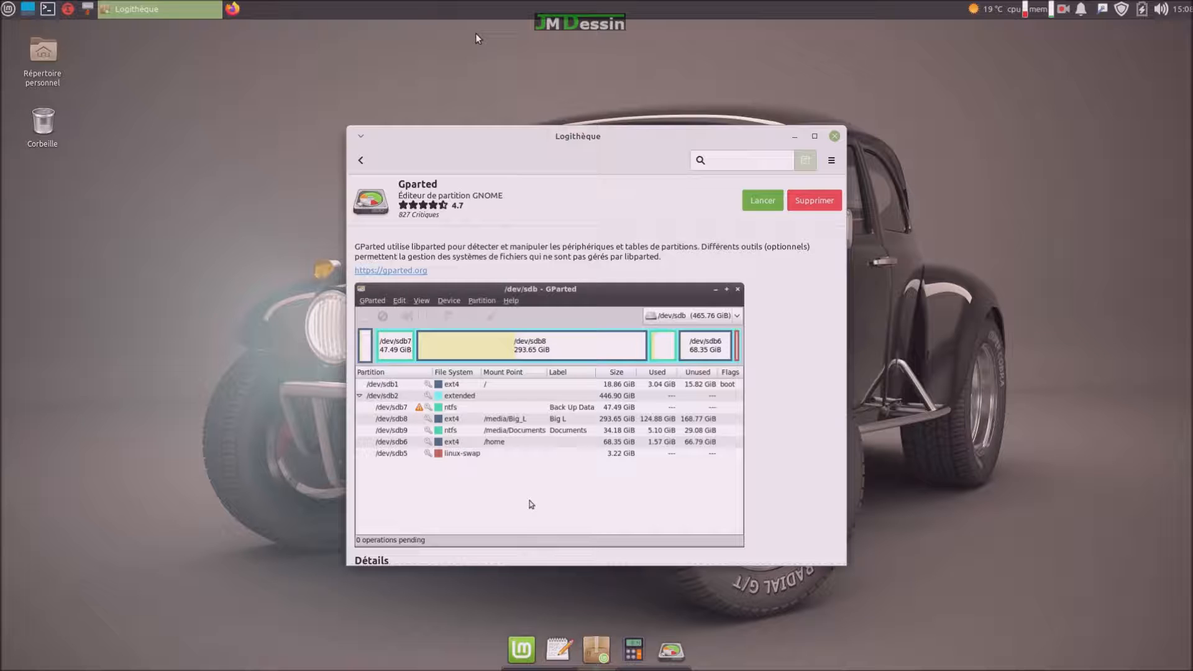
Find Disques in the full list of installed applications and launch it.
{"action": "left_click", "coordinate": [8, 9]}
{"action": "left_click", "coordinate": [74, 98]}
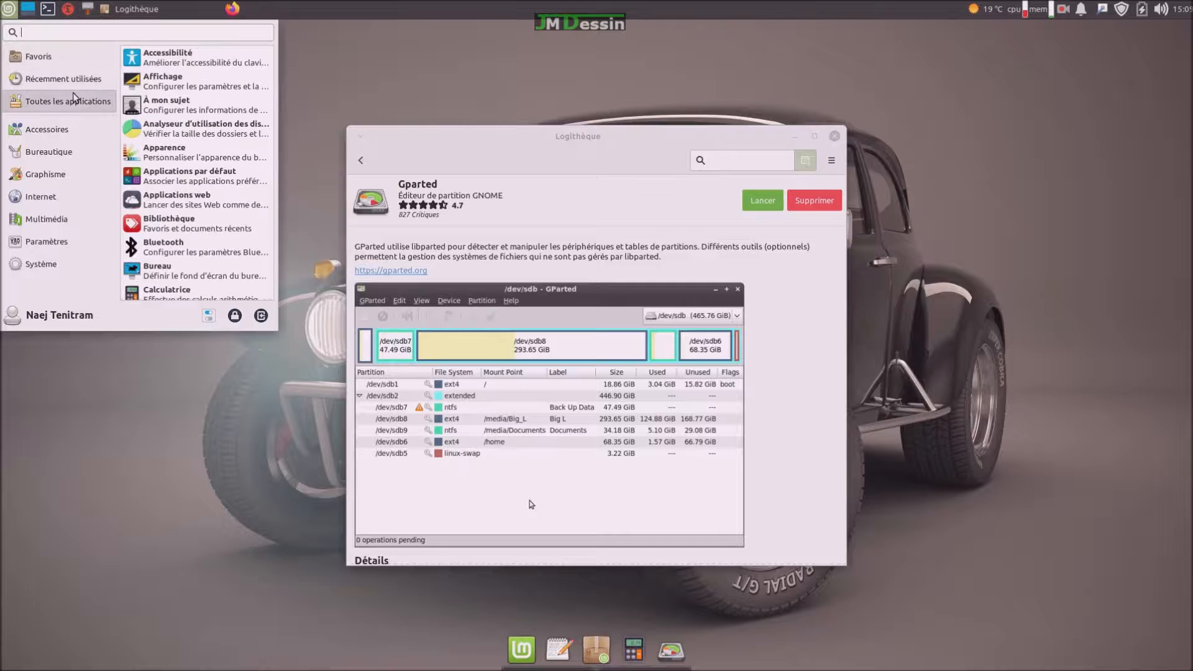
{"action": "scroll", "coordinate": [166, 196], "scroll_direction": "down", "scroll_amount": 3}
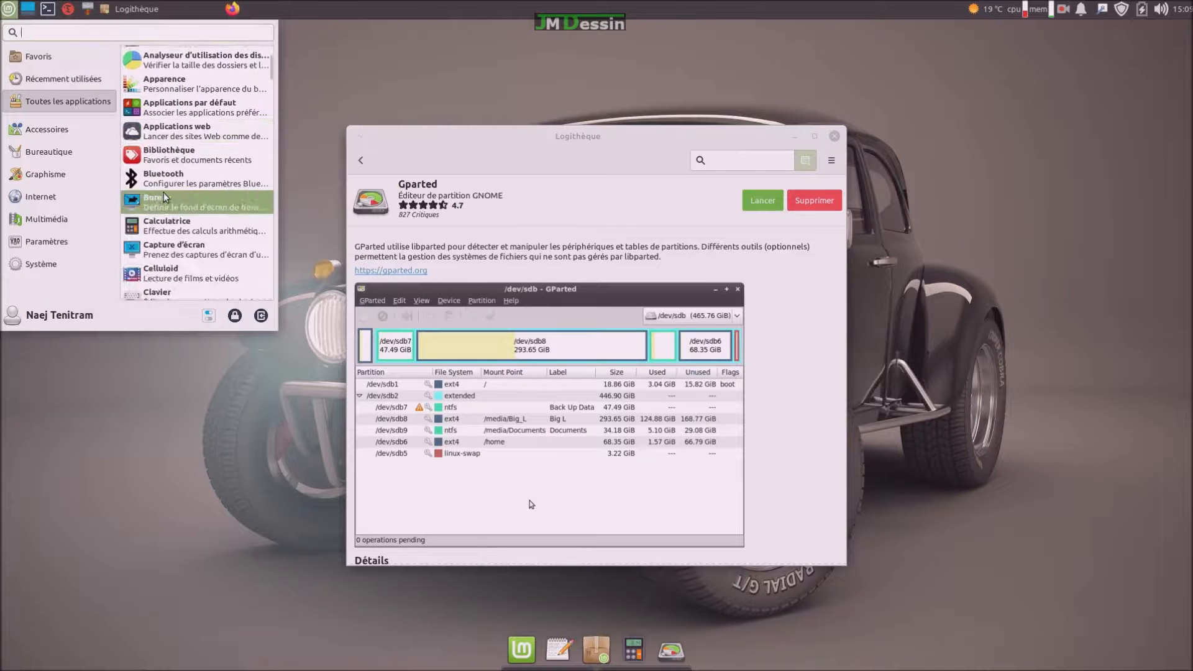
{"action": "scroll", "coordinate": [165, 197], "scroll_direction": "down", "scroll_amount": 4}
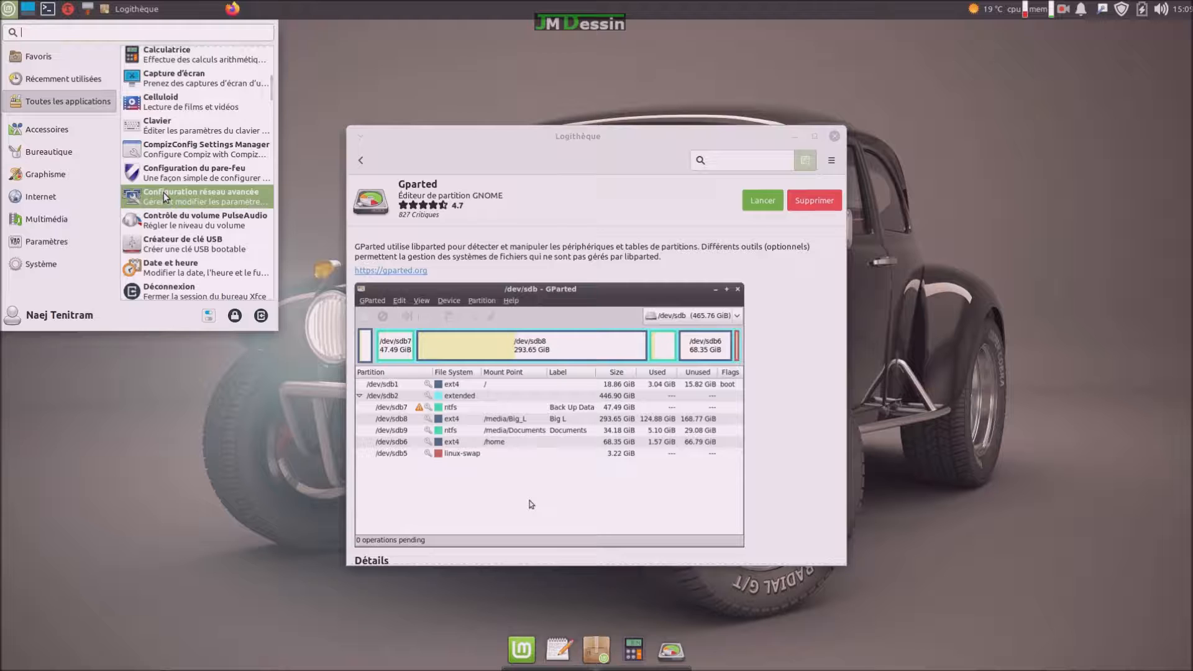
{"action": "scroll", "coordinate": [165, 197], "scroll_direction": "down", "scroll_amount": 2}
{"action": "scroll", "coordinate": [165, 196], "scroll_direction": "up", "scroll_amount": 1}
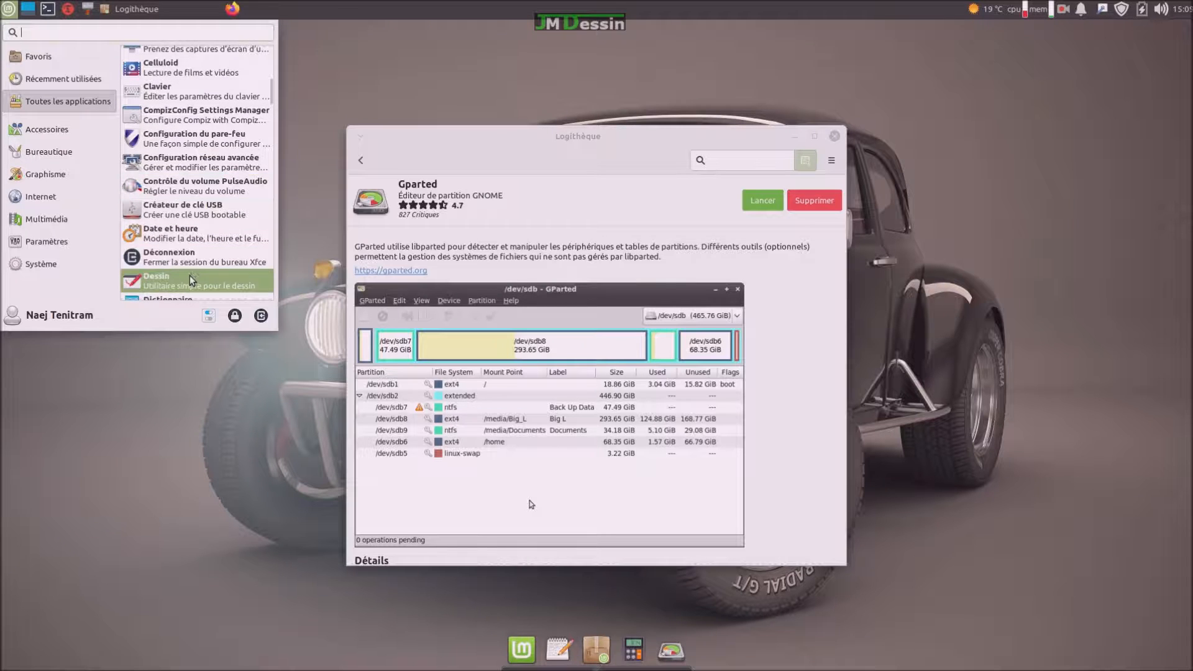
{"action": "scroll", "coordinate": [190, 268], "scroll_direction": "down", "scroll_amount": 2}
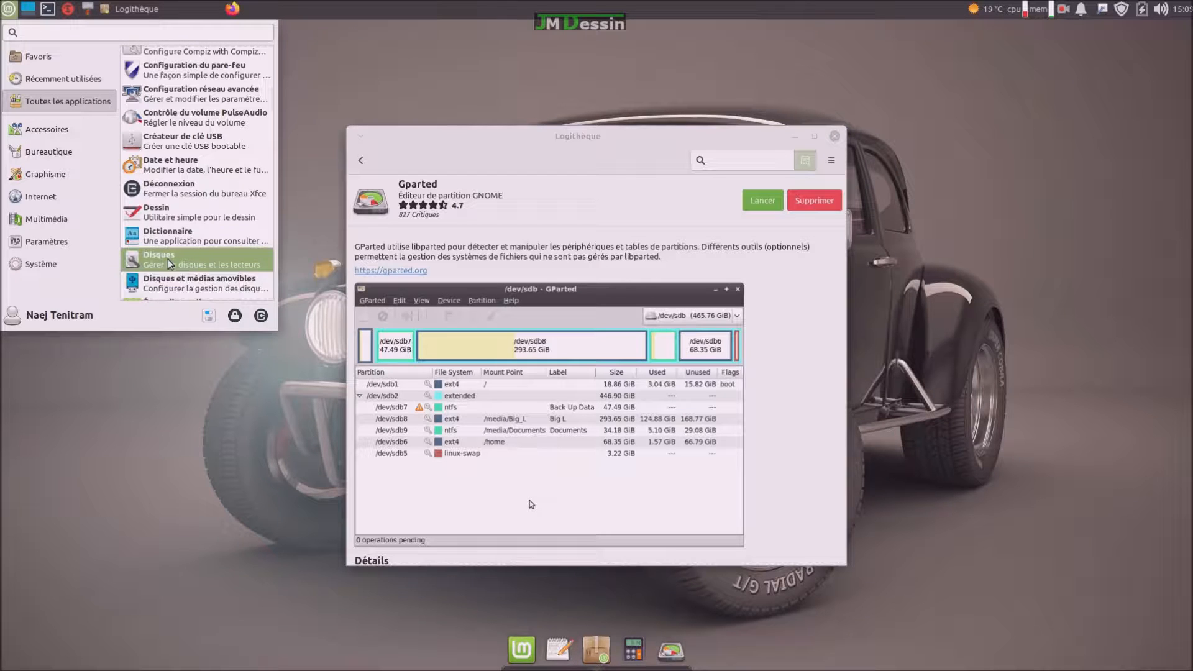
{"action": "left_click", "coordinate": [169, 263]}
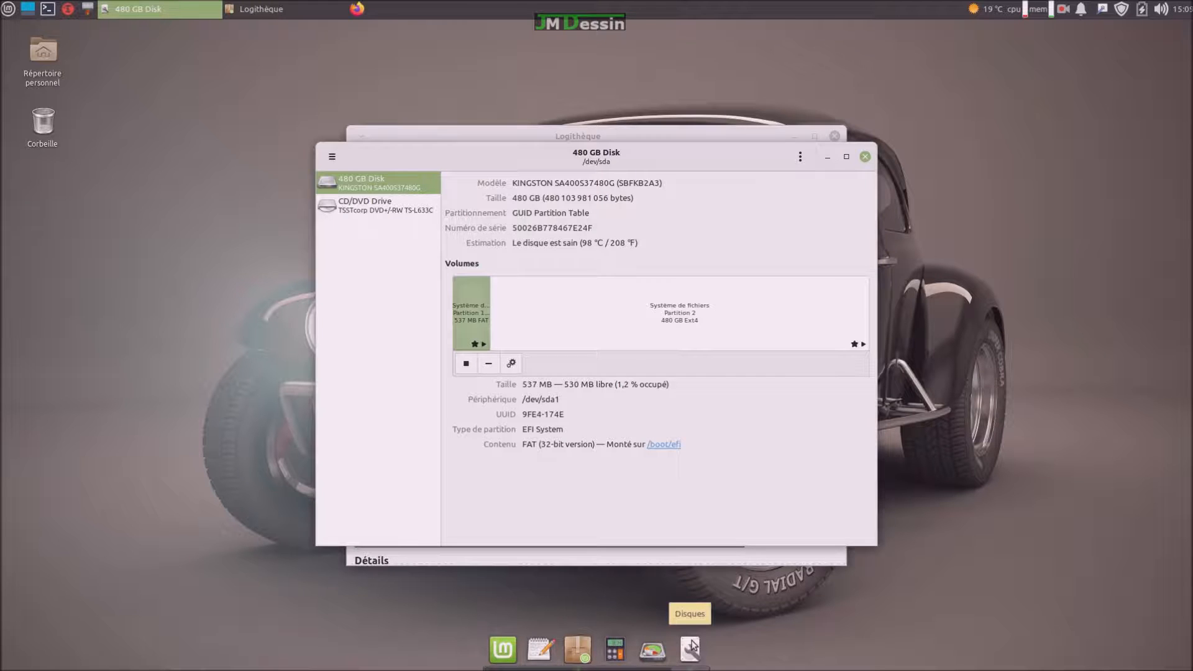
Pin Disques to the dock and close its window after viewing the details of partition 2 on the 480 GB disk.
{"action": "right_click", "coordinate": [691, 646]}
{"action": "left_click", "coordinate": [699, 601]}
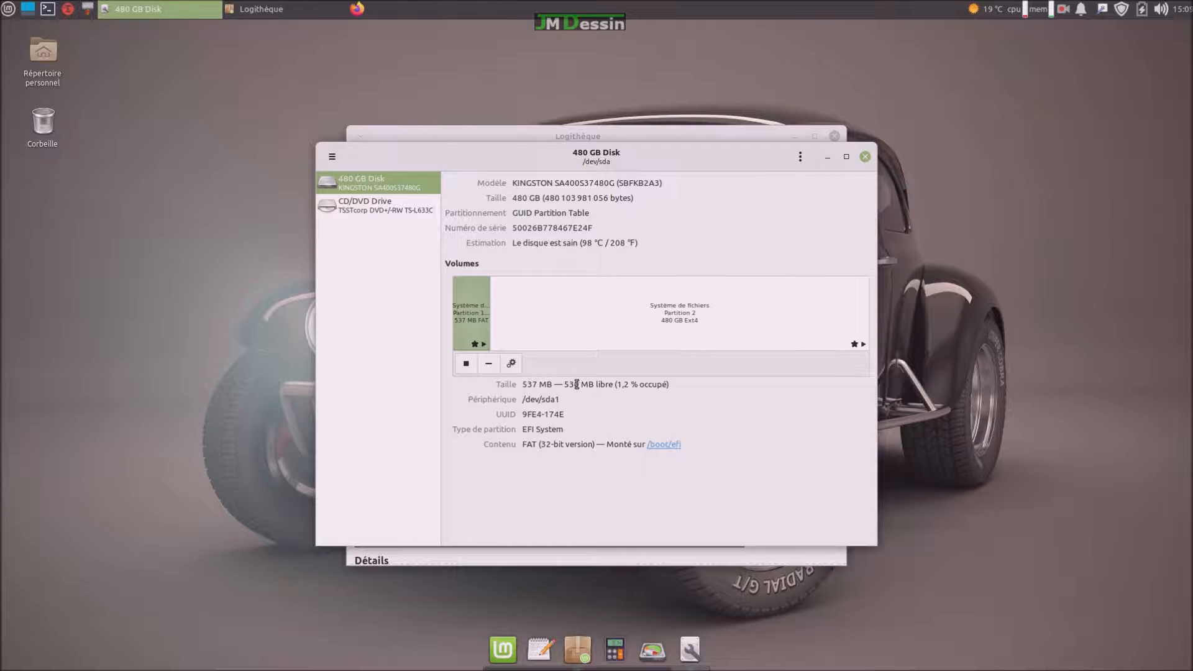
{"action": "left_click", "coordinate": [607, 305]}
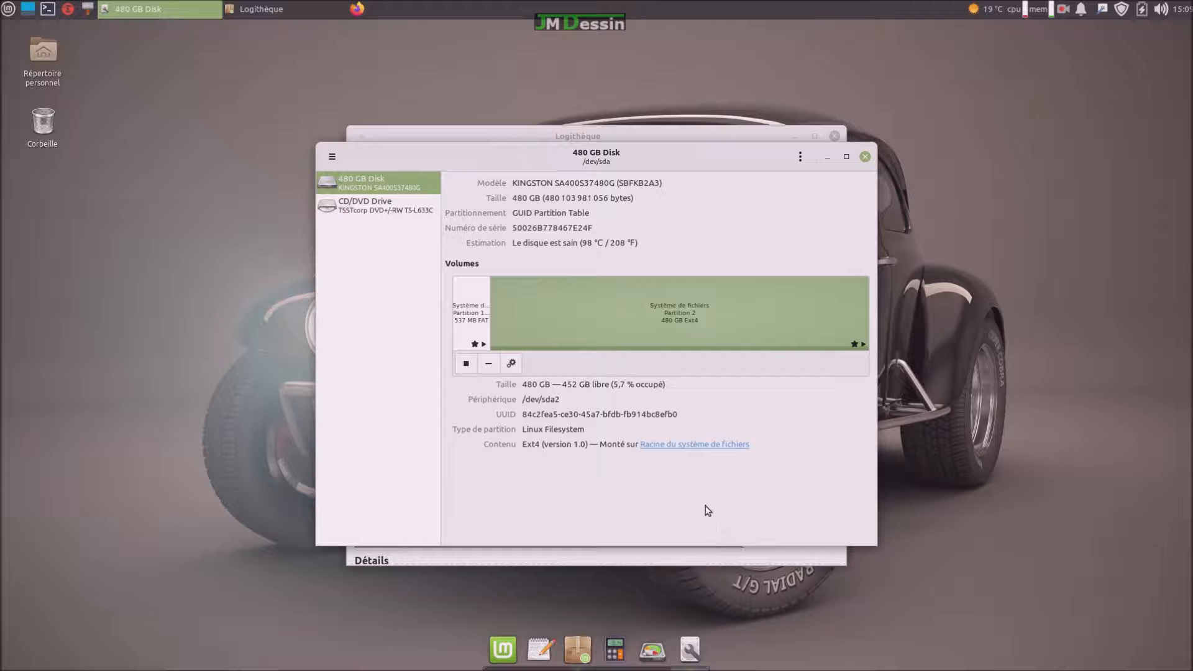
{"action": "right_click", "coordinate": [690, 650]}
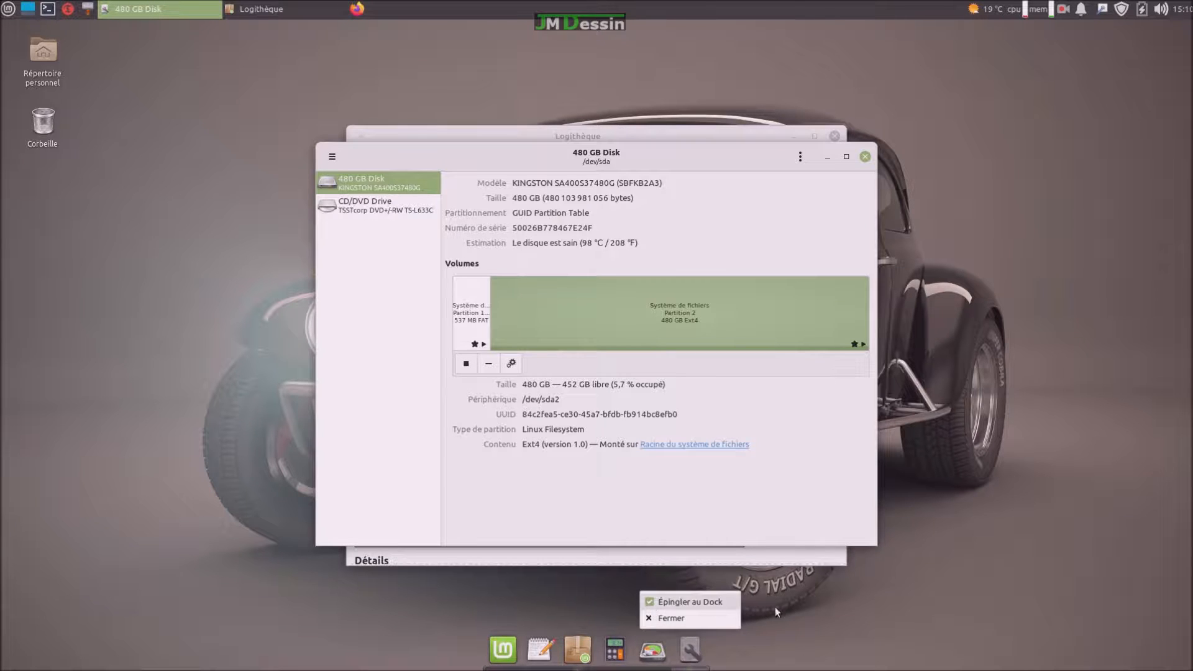
{"action": "left_click", "coordinate": [811, 605]}
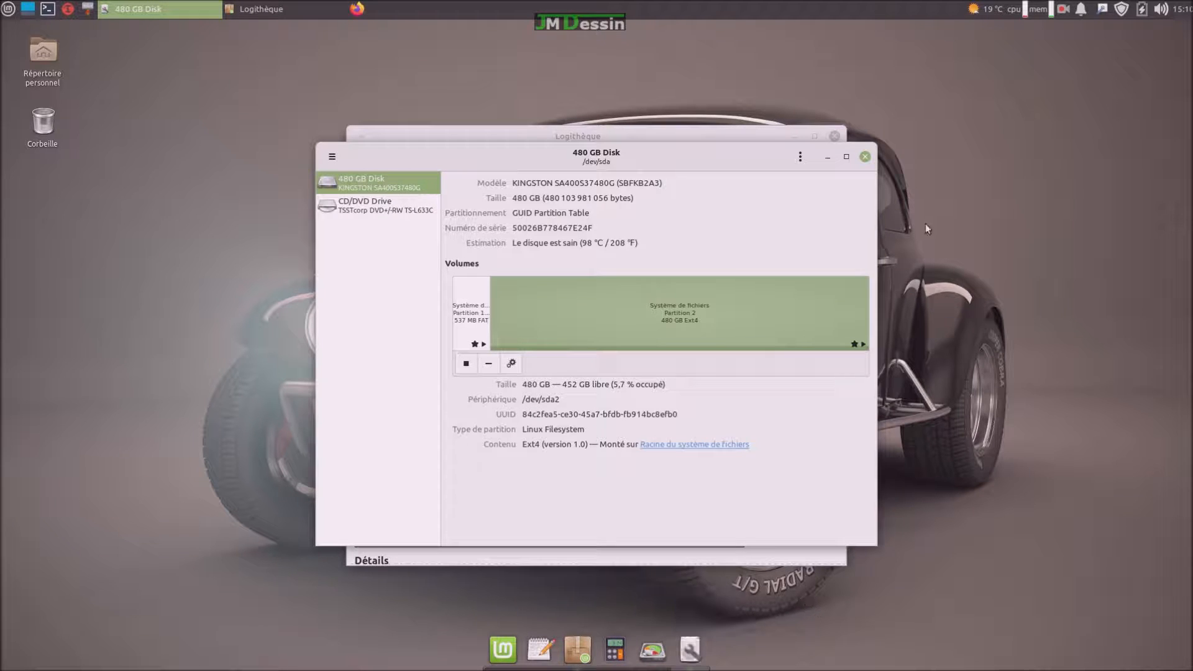
{"action": "left_click", "coordinate": [865, 156]}
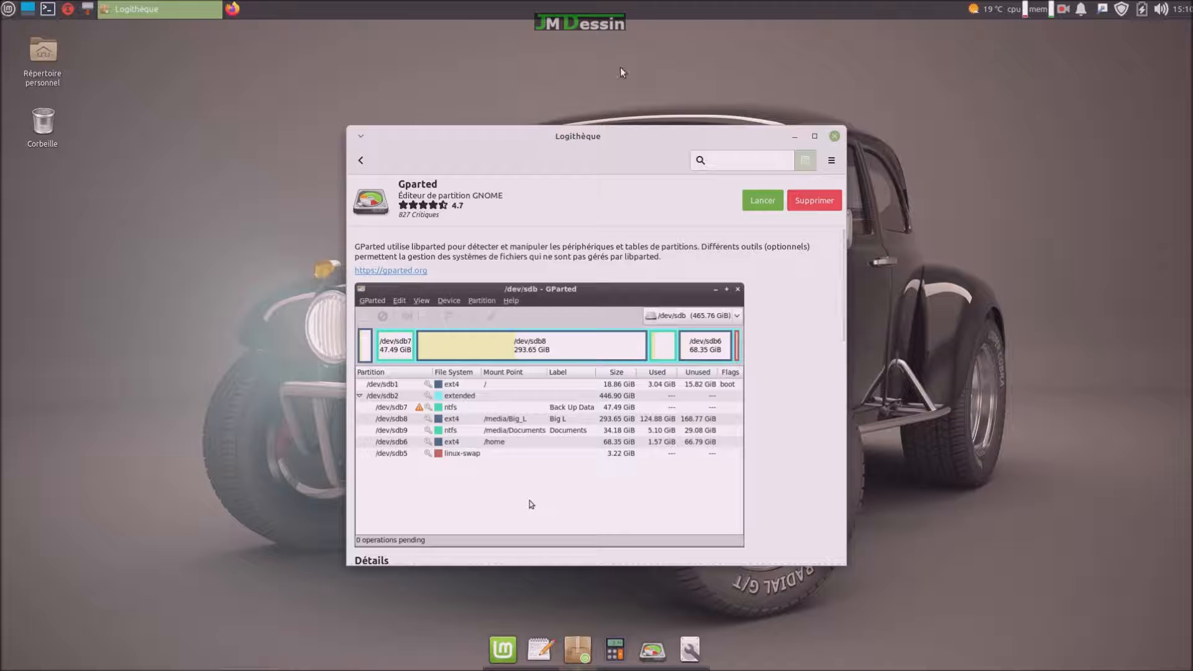
Search Logithèque for kazam and close the Logithèque window.
{"action": "left_click", "coordinate": [588, 651]}
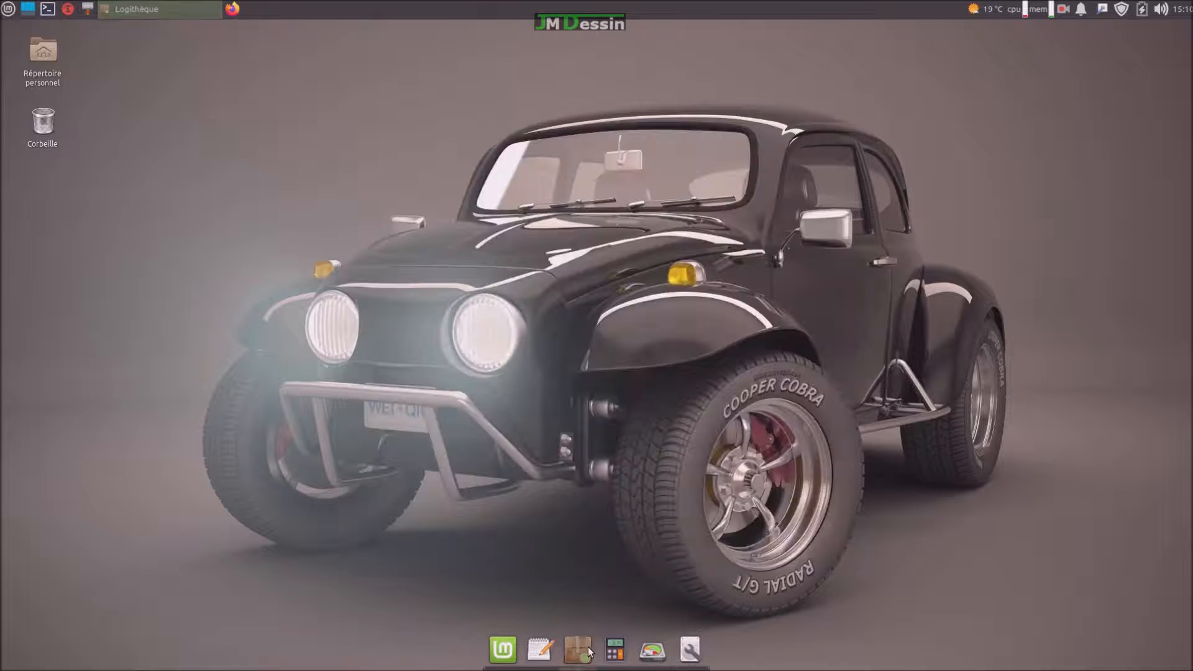
{"action": "left_click", "coordinate": [587, 651]}
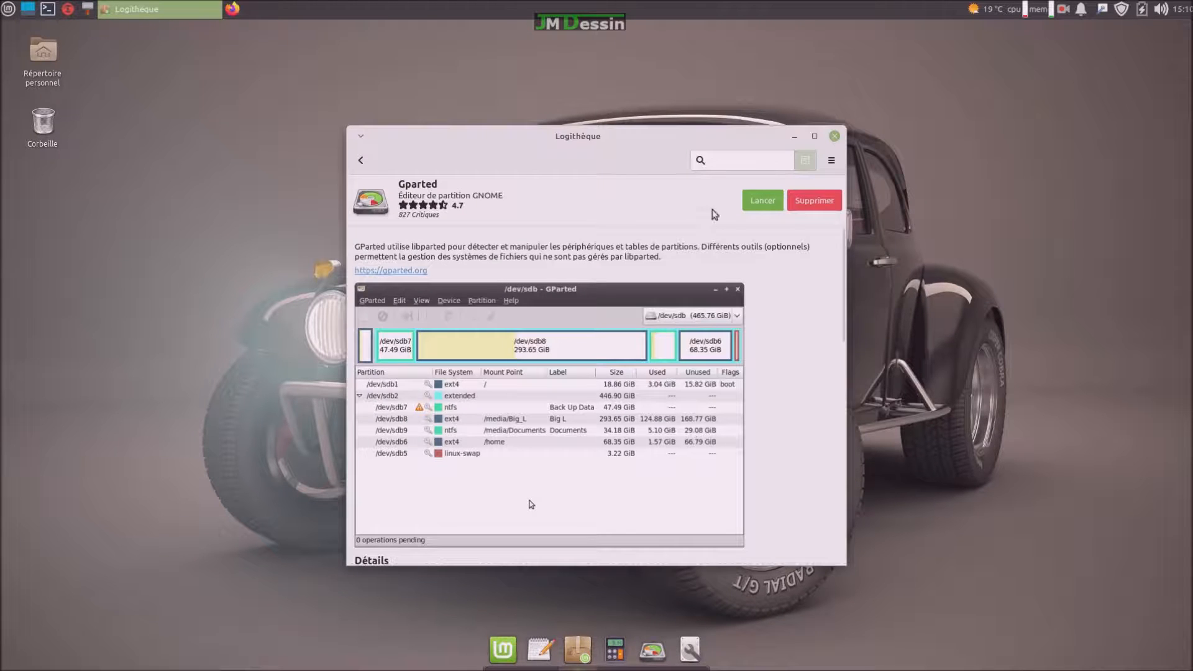
{"action": "left_click", "coordinate": [729, 163]}
{"action": "type", "text": "kazam"}
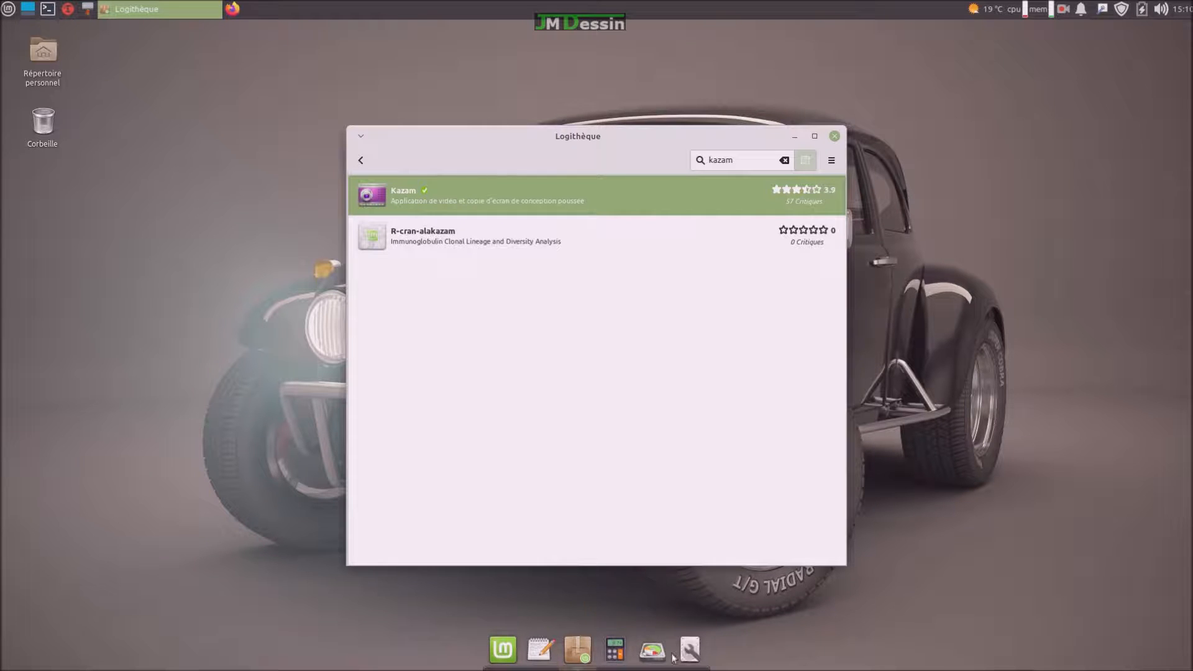
{"action": "left_click", "coordinate": [833, 137]}
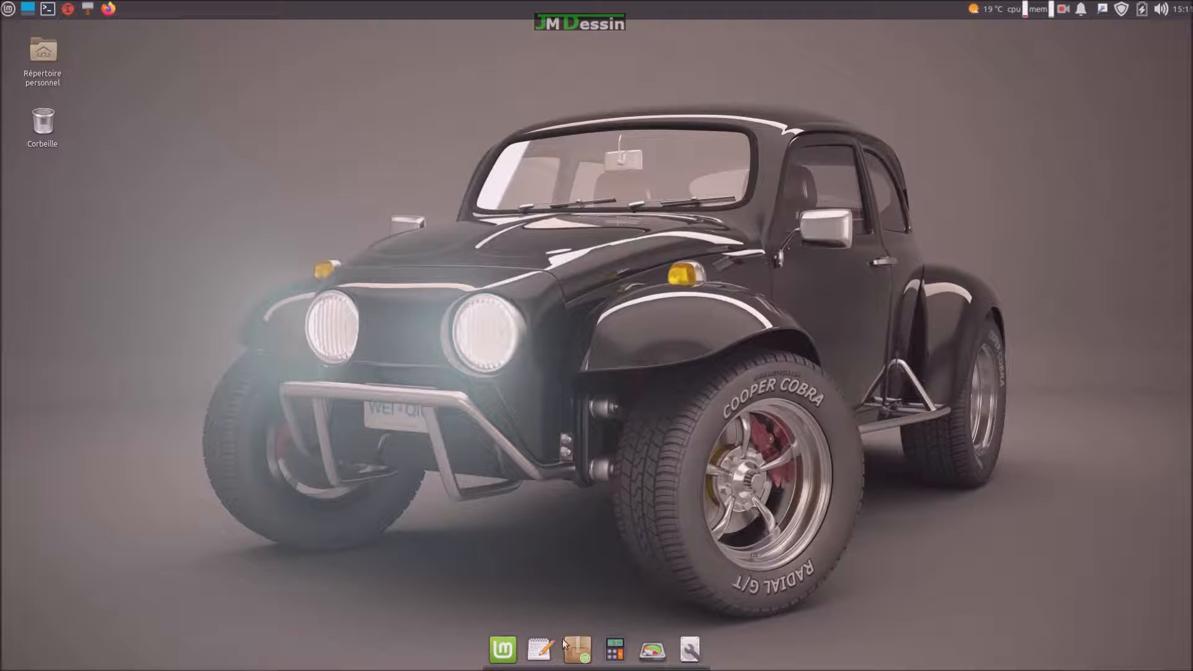
Reopen Logithèque from the dock and install Shotcut from the Flatpak category, accepting the additional software it requires.
{"action": "left_click", "coordinate": [575, 658]}
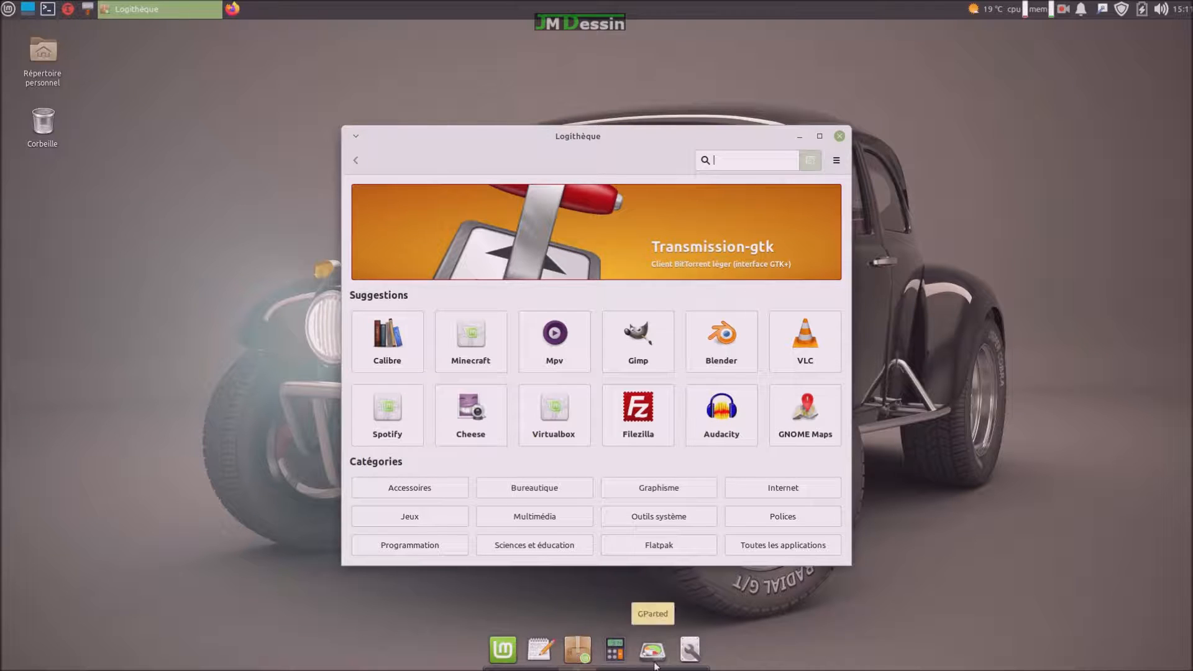
{"action": "left_click", "coordinate": [693, 550]}
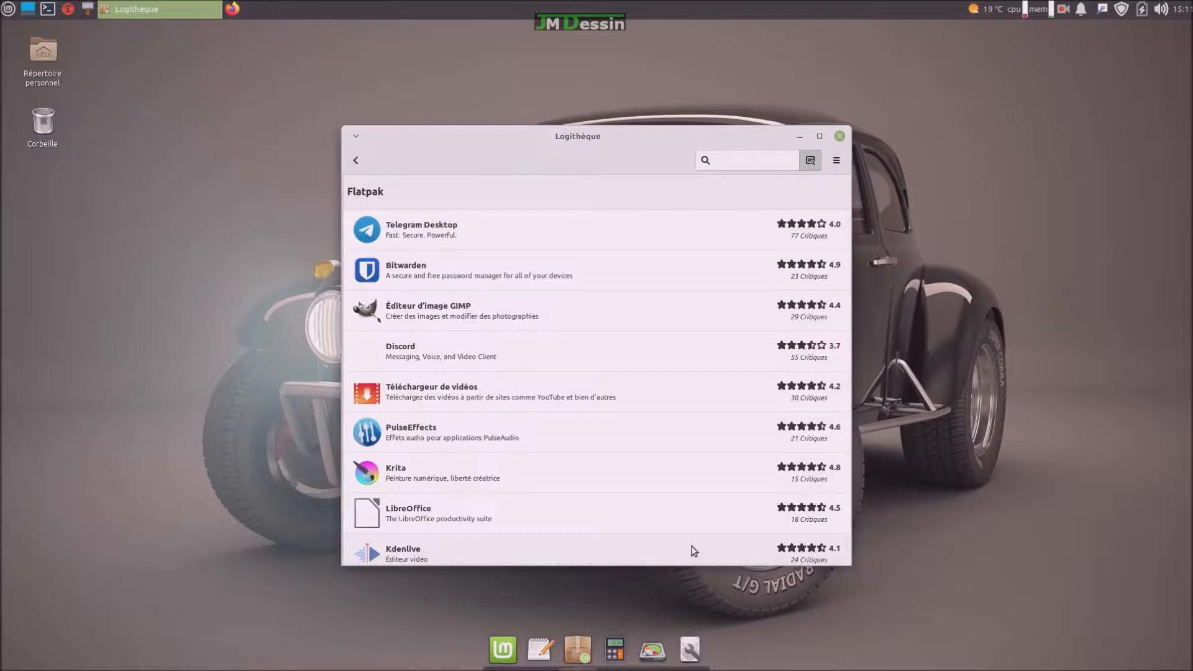
{"action": "scroll", "coordinate": [549, 462], "scroll_direction": "down", "scroll_amount": 5}
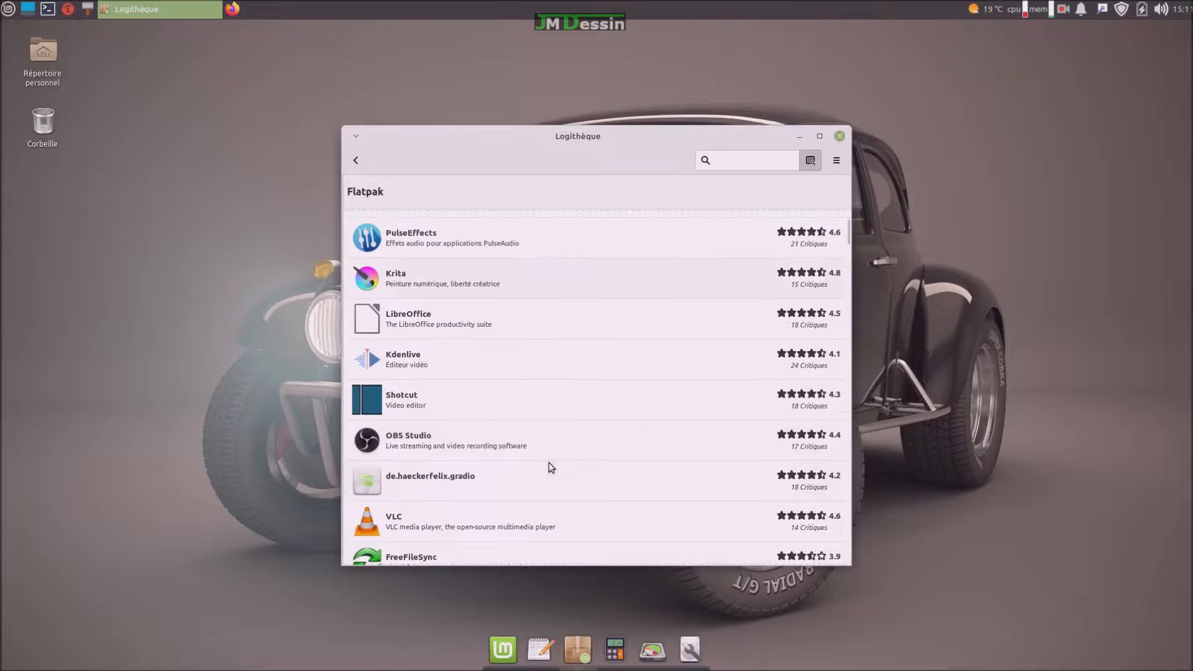
{"action": "left_click", "coordinate": [440, 405]}
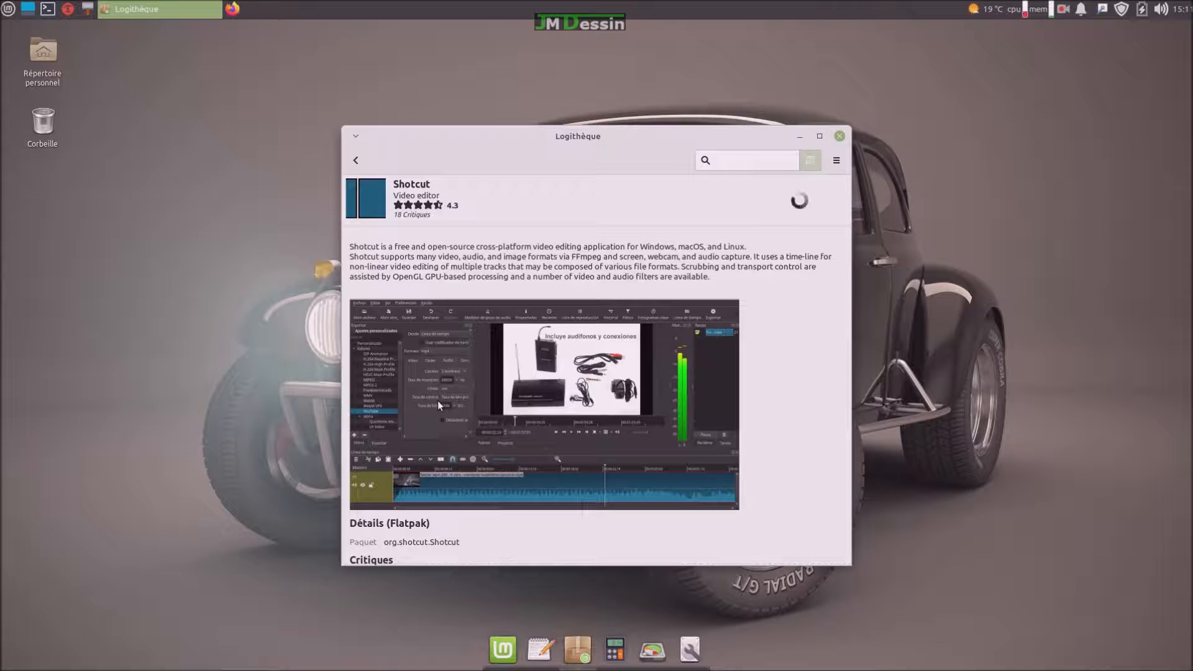
{"action": "left_click", "coordinate": [758, 200]}
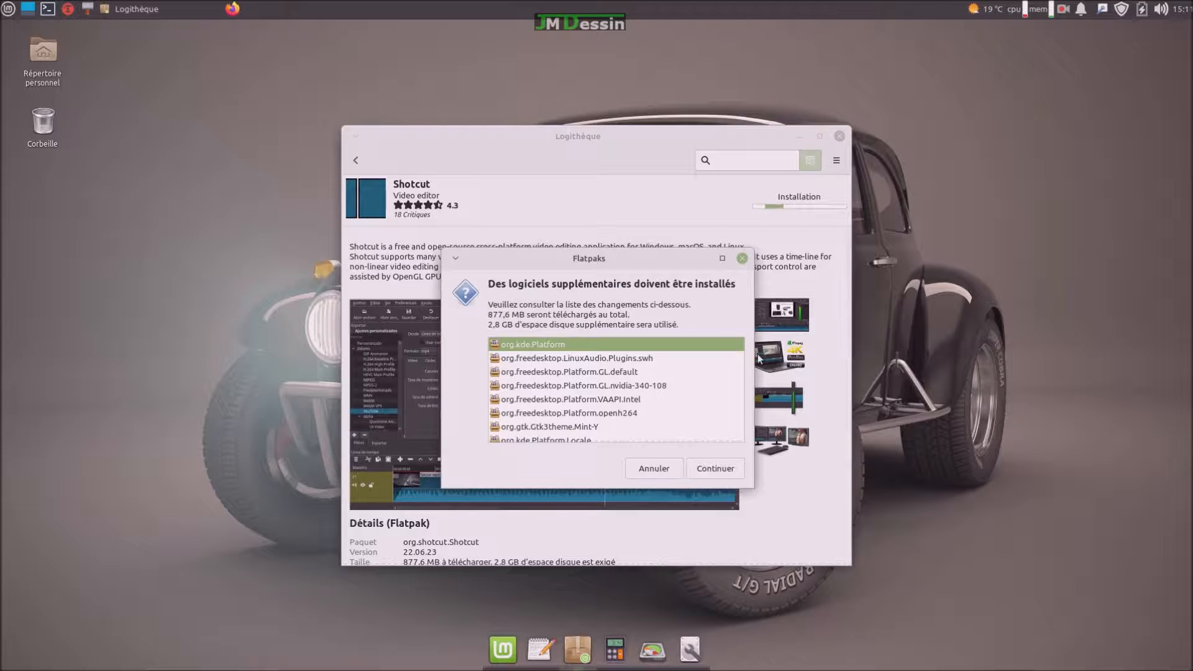
{"action": "left_click", "coordinate": [728, 471]}
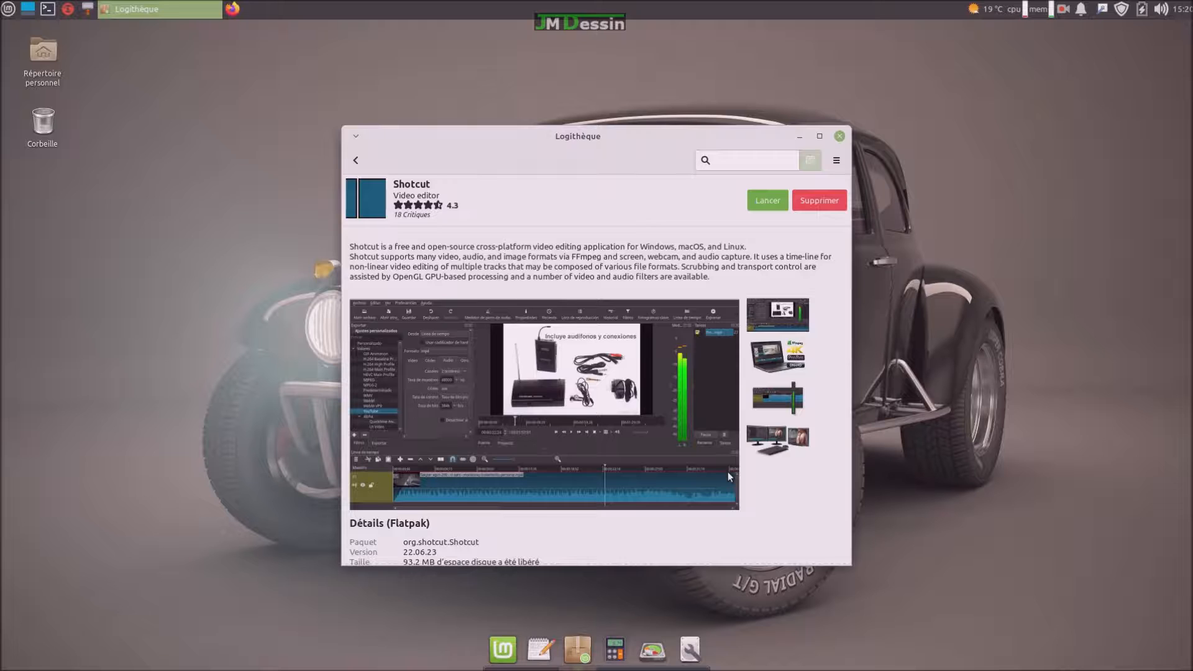
Launch Shotcut from its Logithèque page, move its window to the middle of the desktop and bring up its dock options.
{"action": "left_click", "coordinate": [763, 209]}
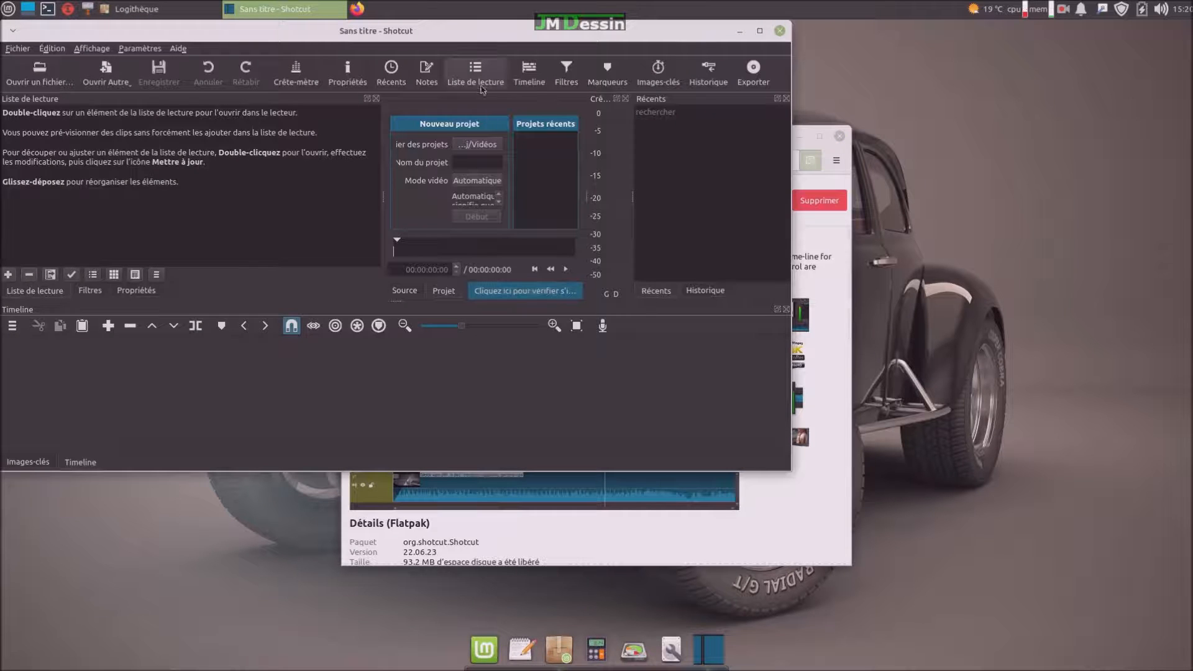
{"action": "left_click_drag", "start_coordinate": [453, 35], "coordinate": [668, 121]}
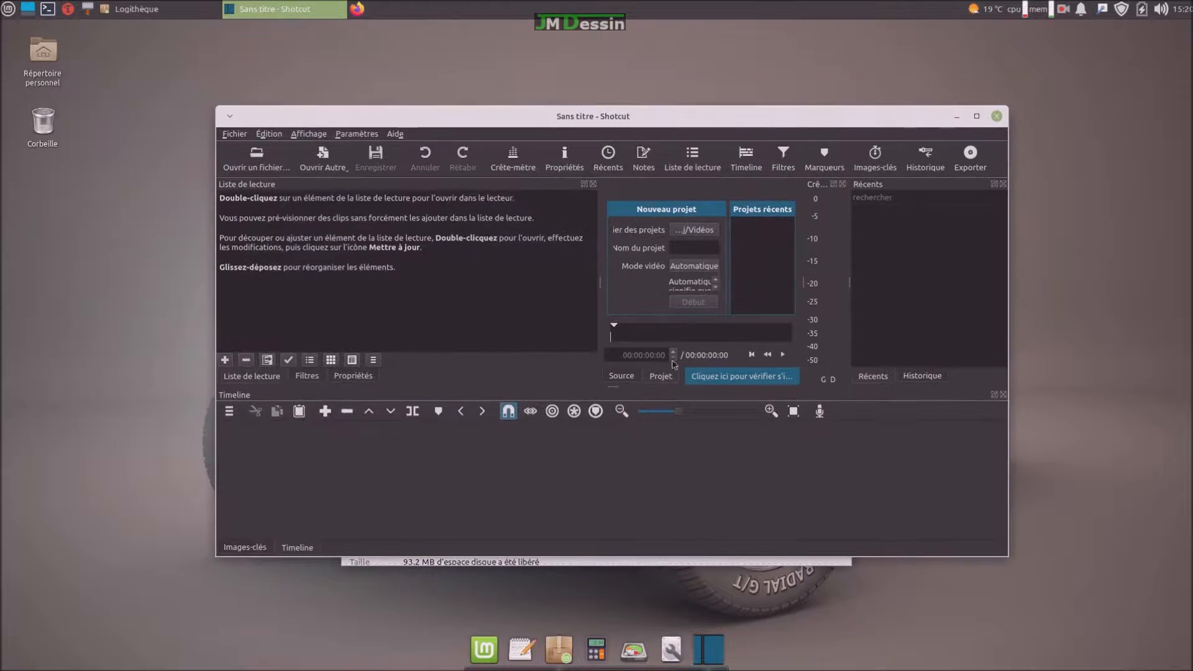
{"action": "right_click", "coordinate": [710, 655]}
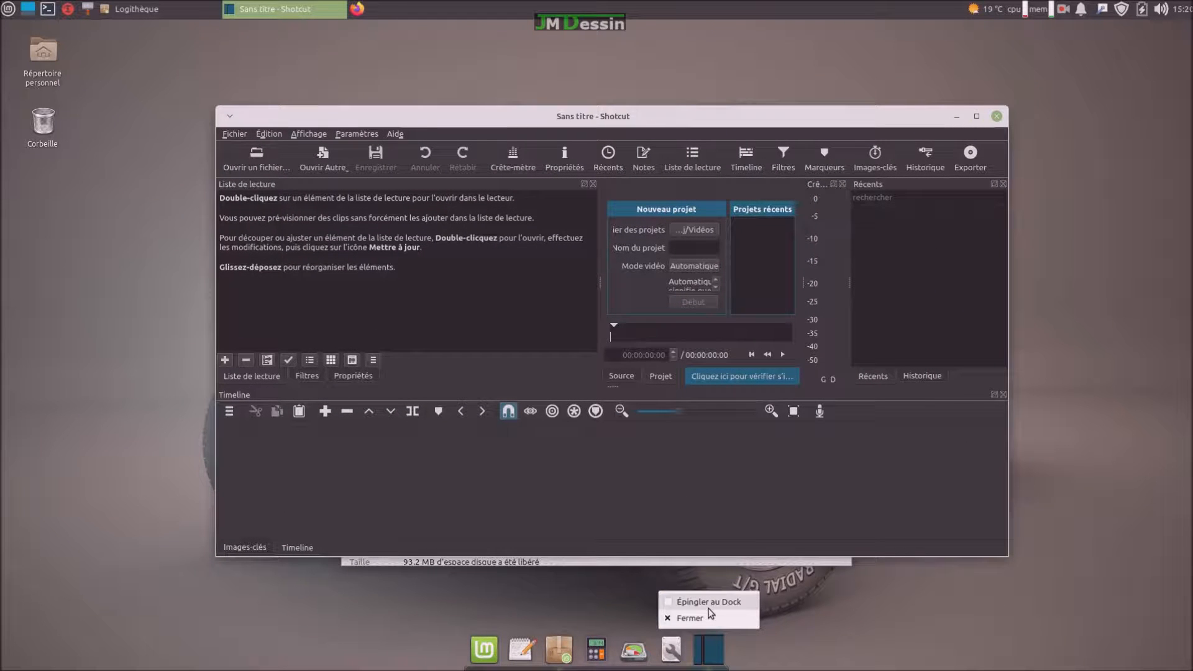
{"action": "key", "text": "Escape"}
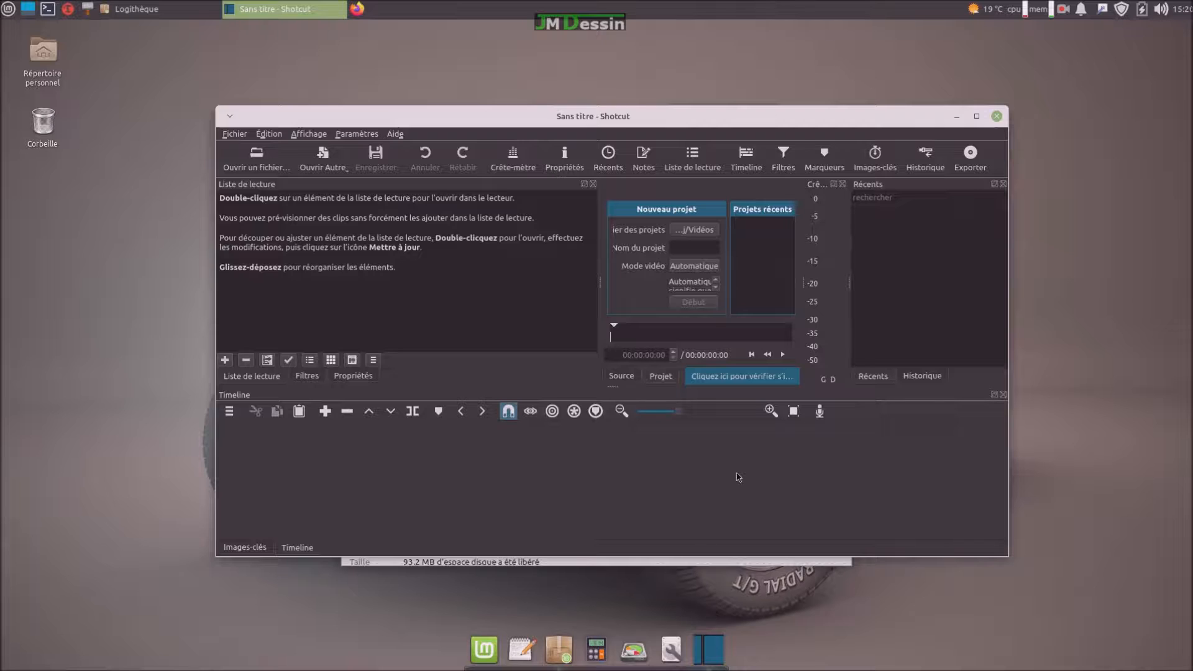
Maximize the Shotcut window and show its Filtres, Marqueurs, Images-clés, Historique, Exporter and Tâches views.
{"action": "left_click", "coordinate": [976, 117]}
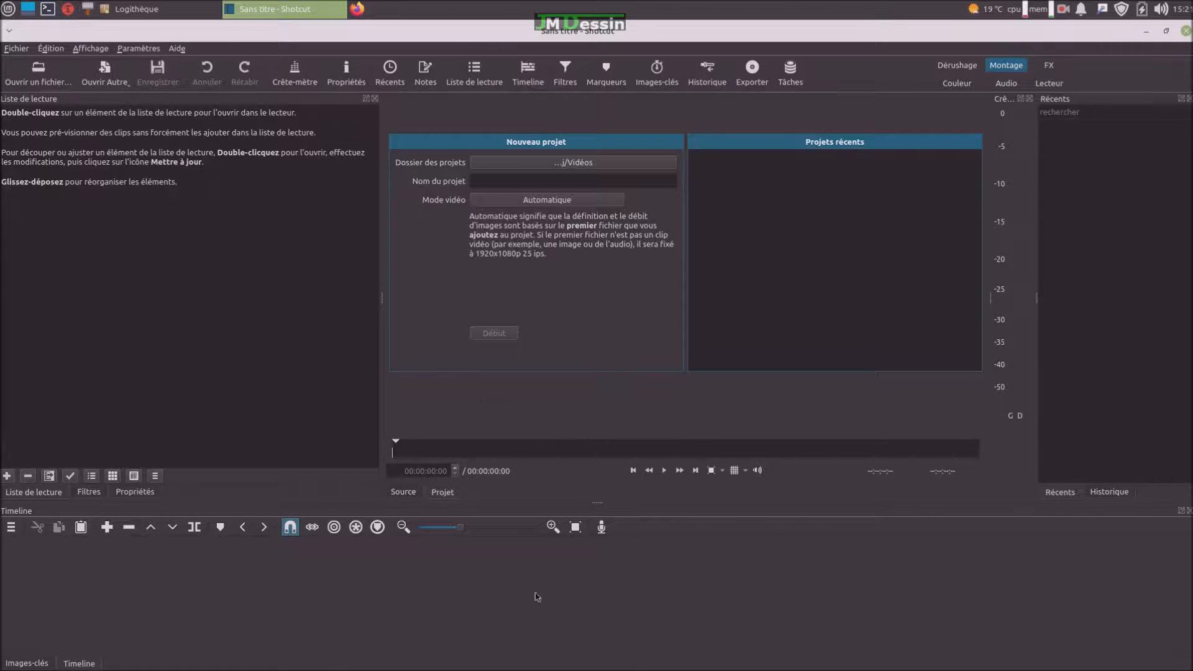
{"action": "left_click", "coordinate": [563, 80]}
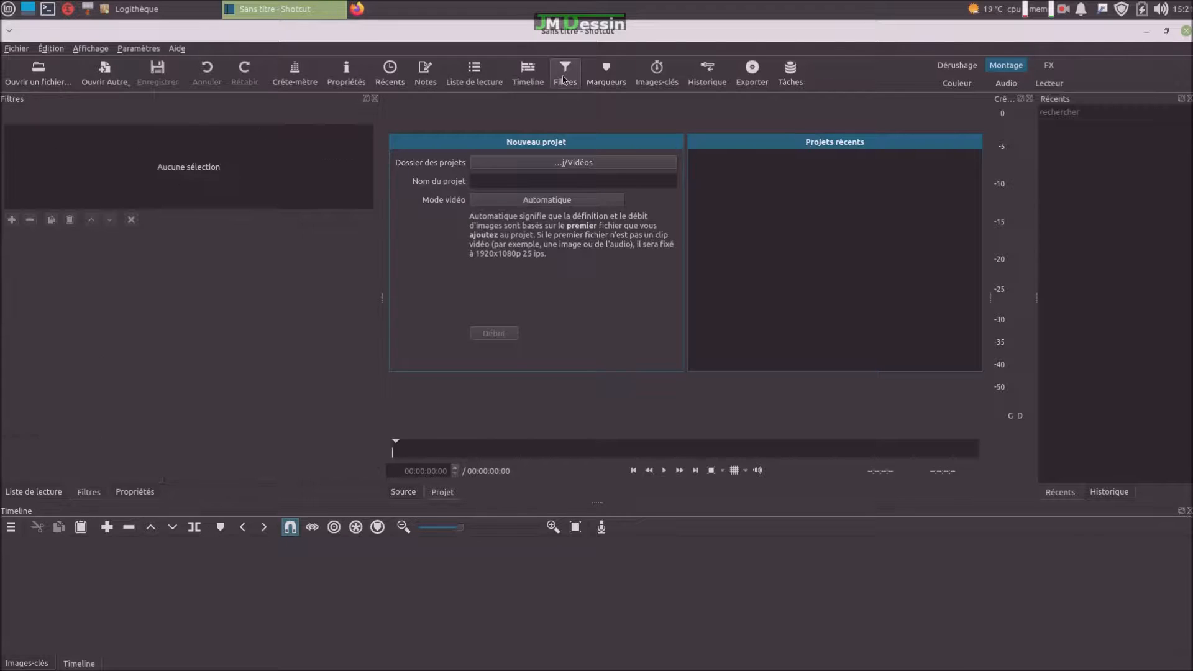
{"action": "left_click", "coordinate": [600, 87]}
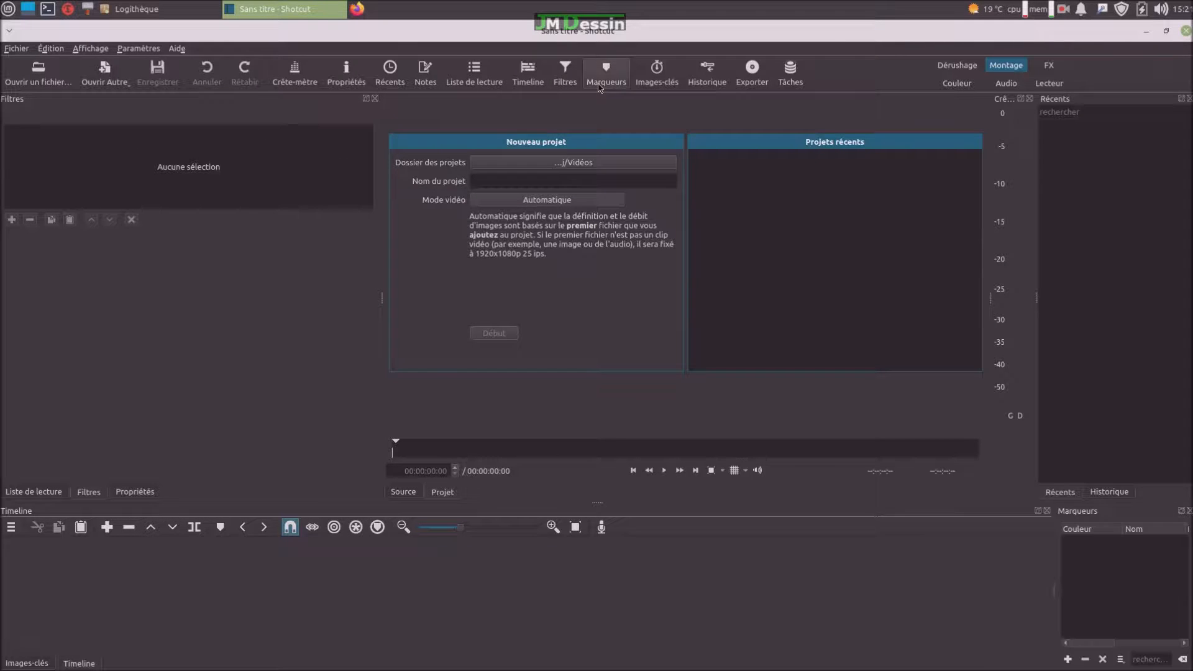
{"action": "left_click", "coordinate": [656, 74]}
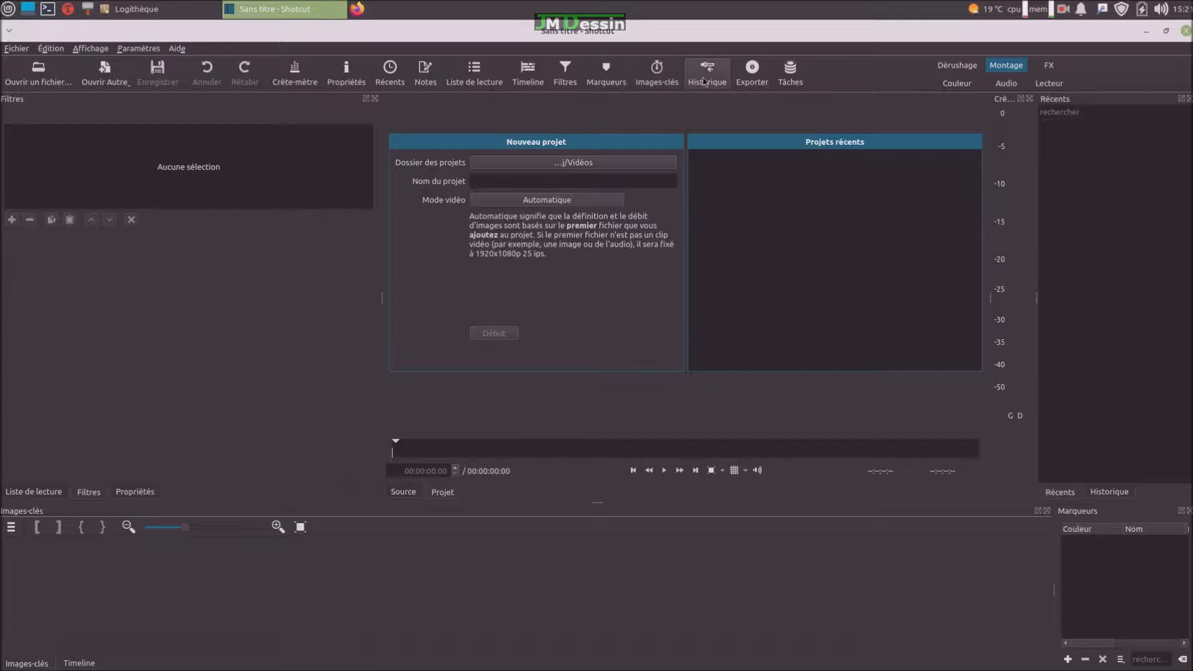
{"action": "left_click", "coordinate": [706, 80]}
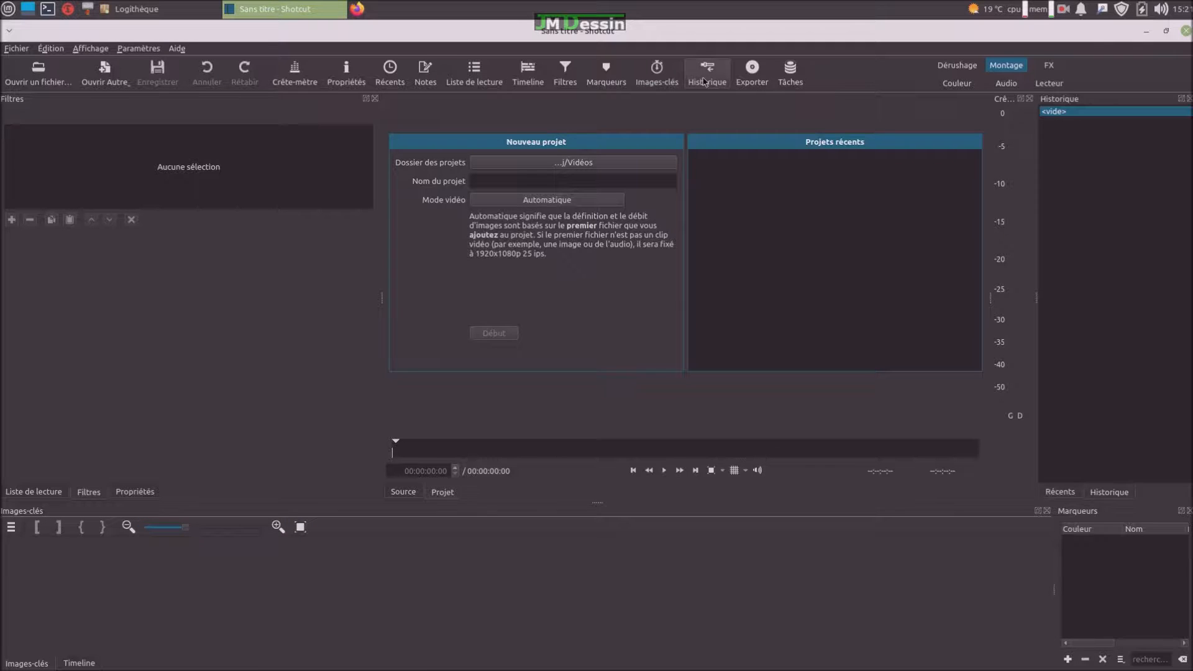
{"action": "left_click", "coordinate": [751, 85]}
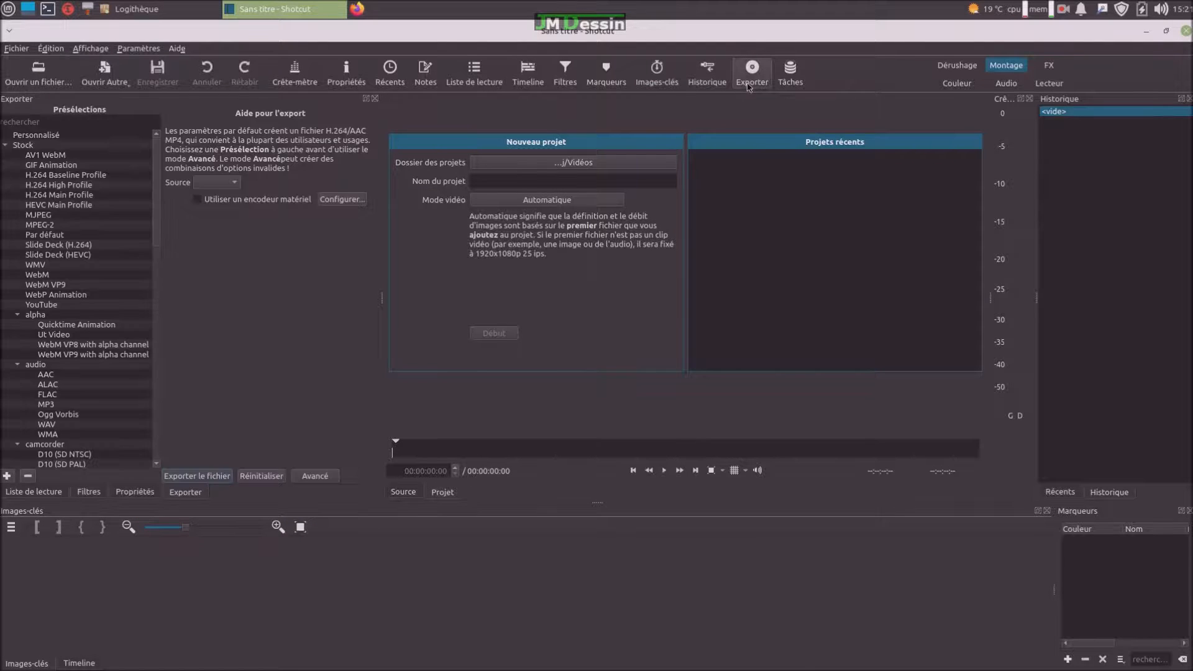
{"action": "left_click", "coordinate": [793, 75]}
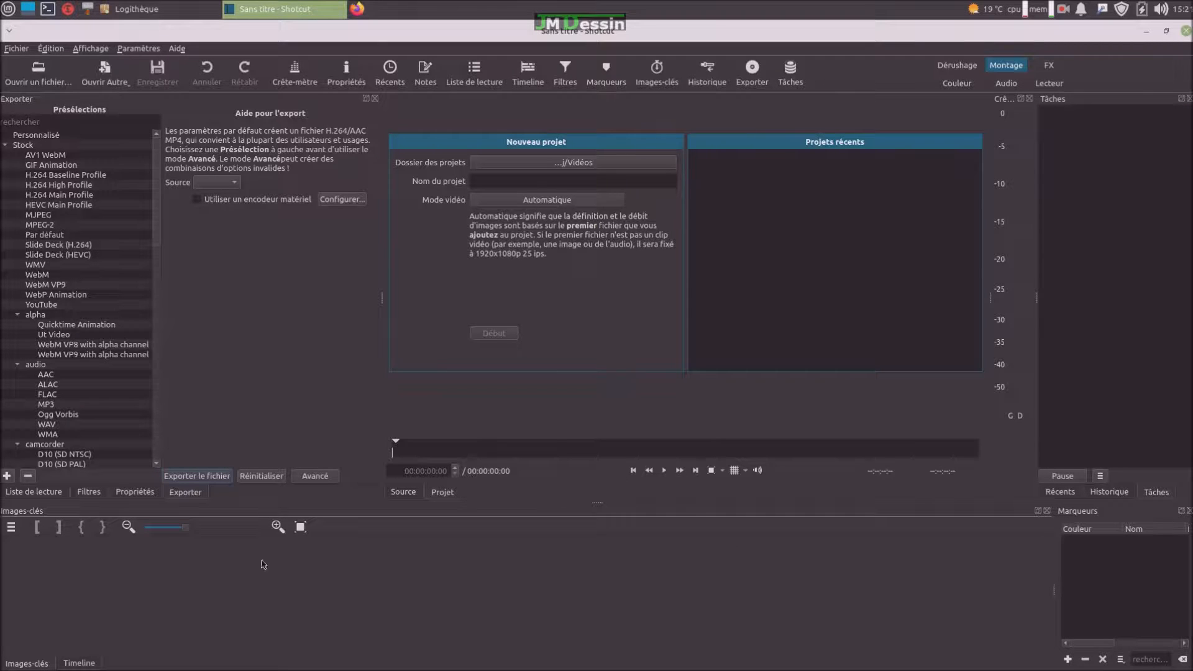
Show the Liste de lecture view in Shotcut and close the Shotcut window.
{"action": "left_click", "coordinate": [45, 494]}
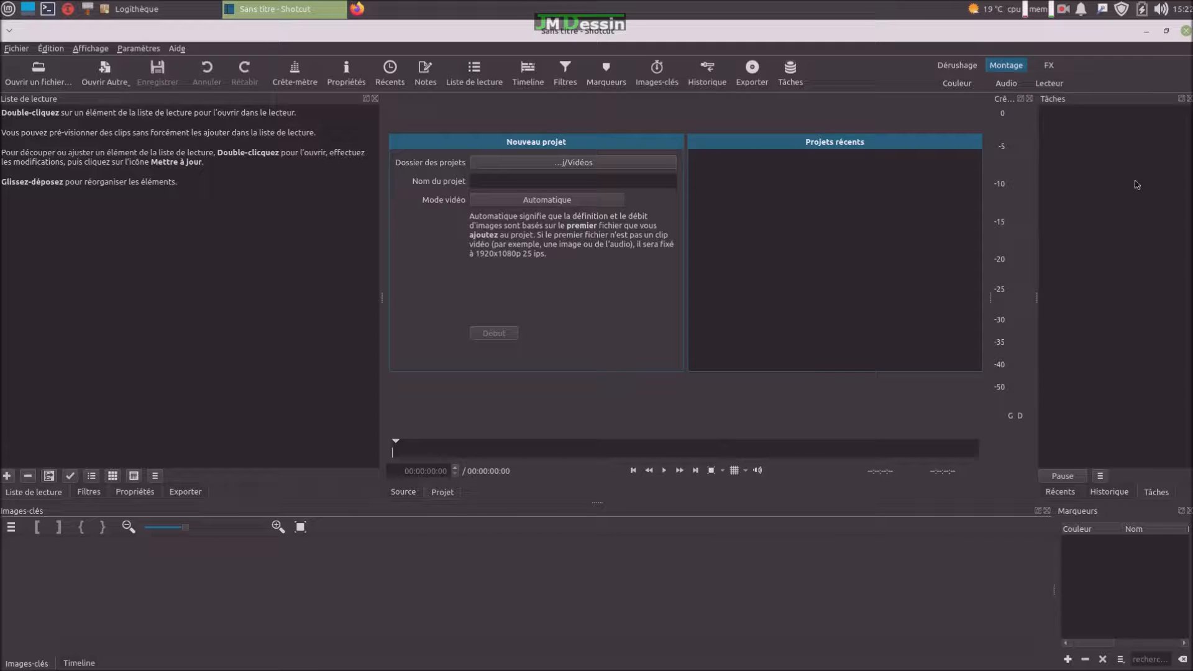
{"action": "left_click", "coordinate": [1187, 31]}
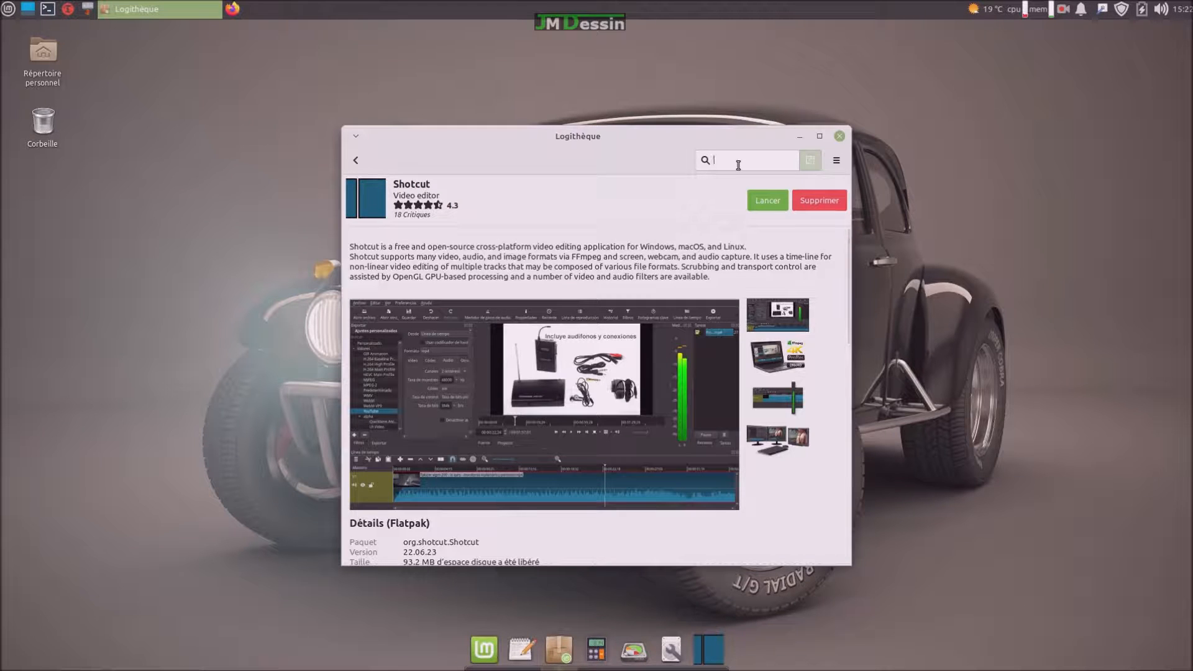
Launch LibreOffice from the Bureautique applications, shrink its window in width and height, and move it to the middle of the desktop.
{"action": "left_click", "coordinate": [9, 8]}
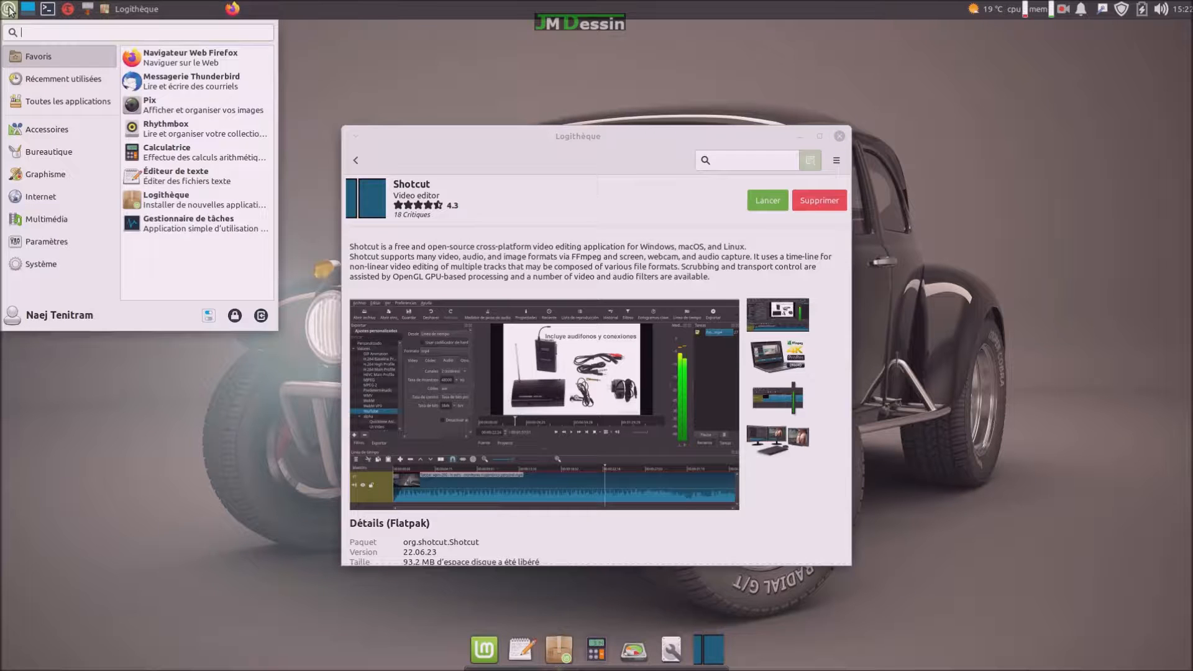
{"action": "mouse_move", "coordinate": [80, 110]}
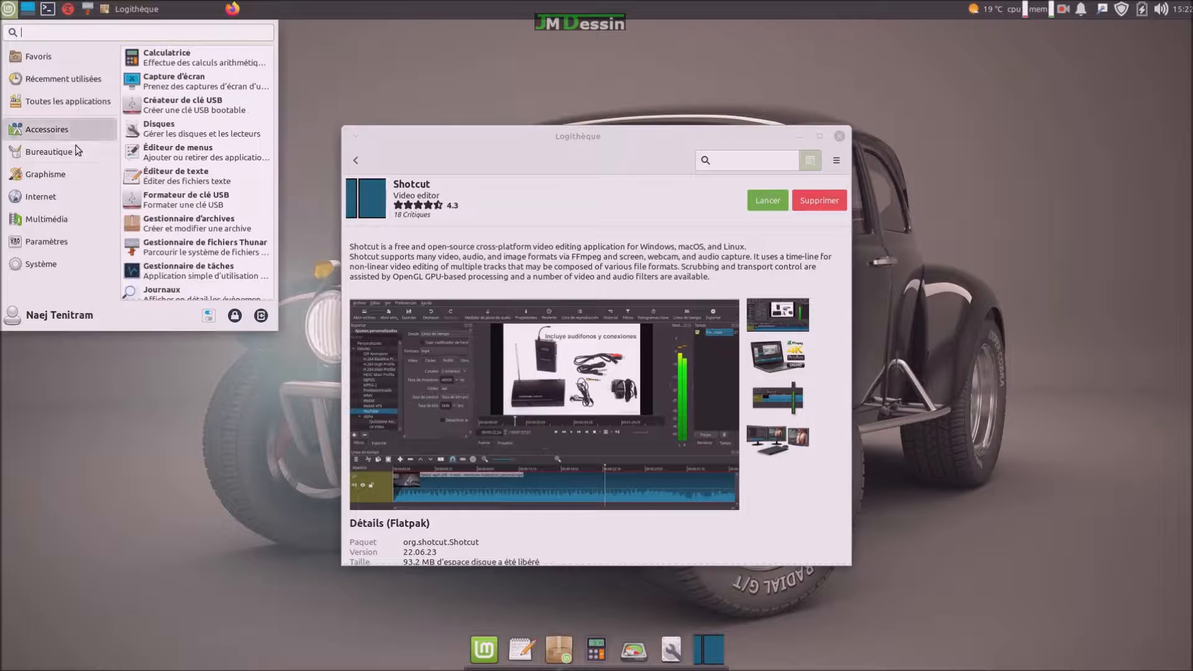
{"action": "mouse_move", "coordinate": [73, 150]}
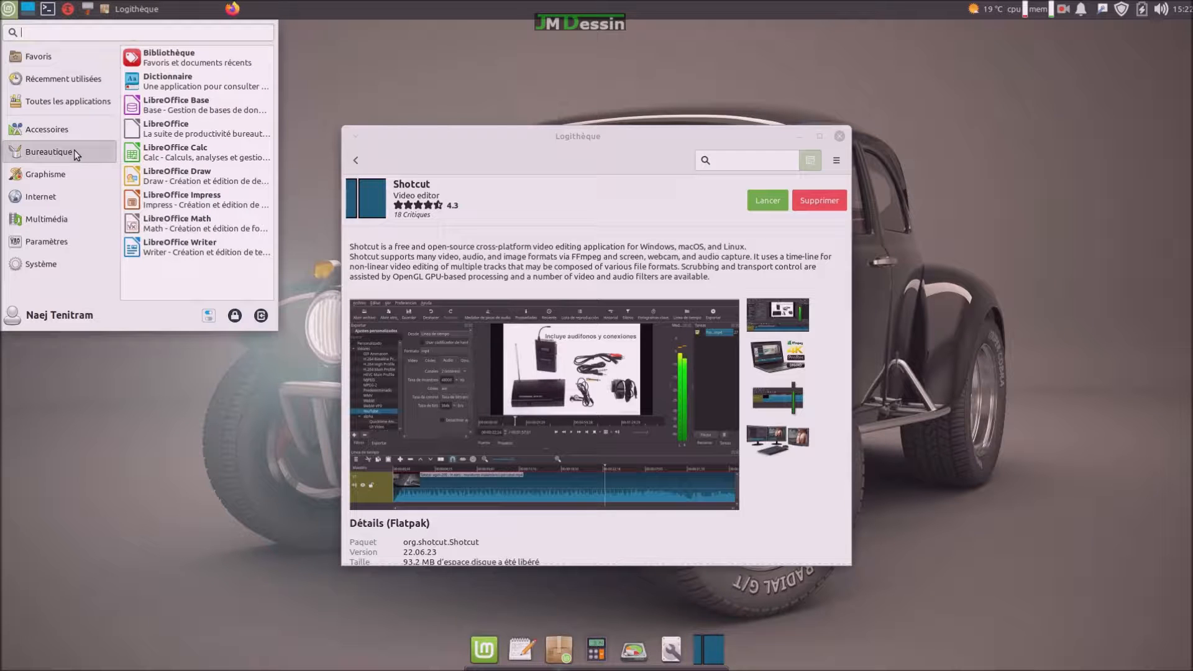
{"action": "left_click", "coordinate": [166, 130]}
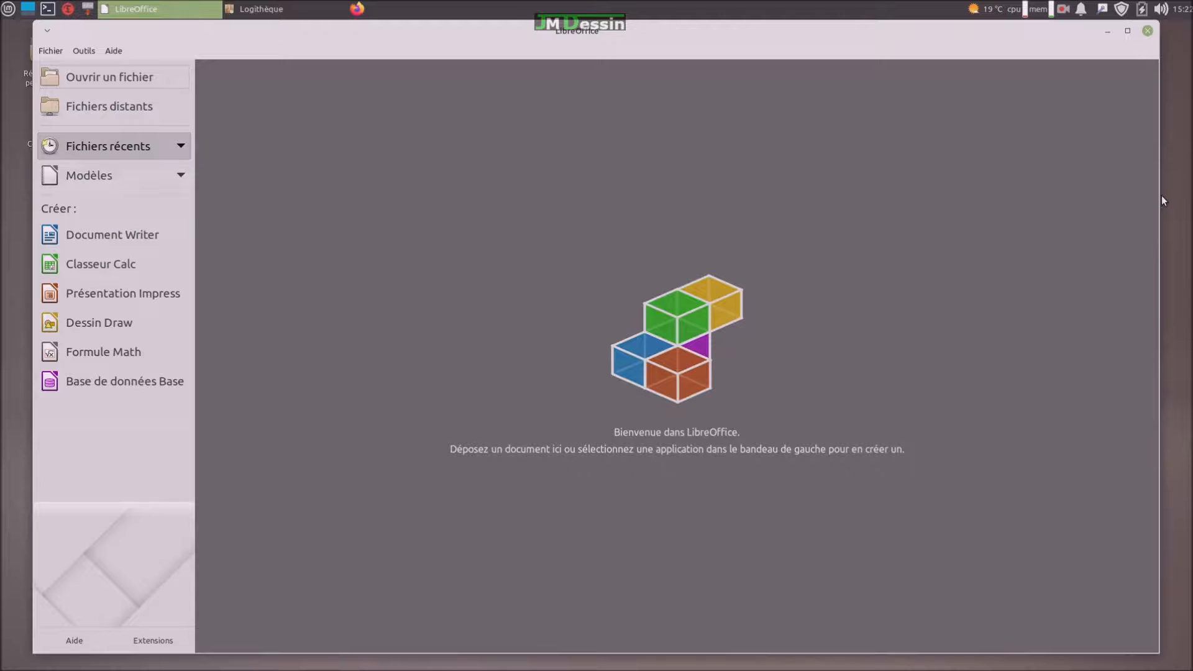
{"action": "left_click_drag", "start_coordinate": [1153, 194], "coordinate": [883, 178]}
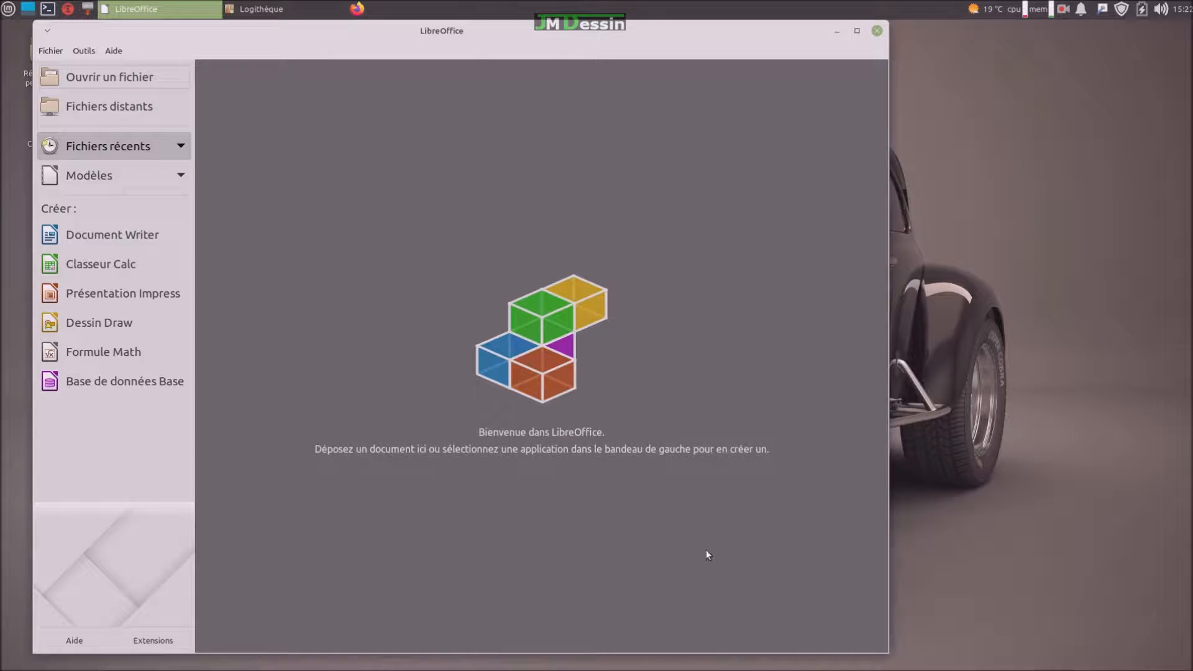
{"action": "left_click_drag", "start_coordinate": [717, 652], "coordinate": [689, 491]}
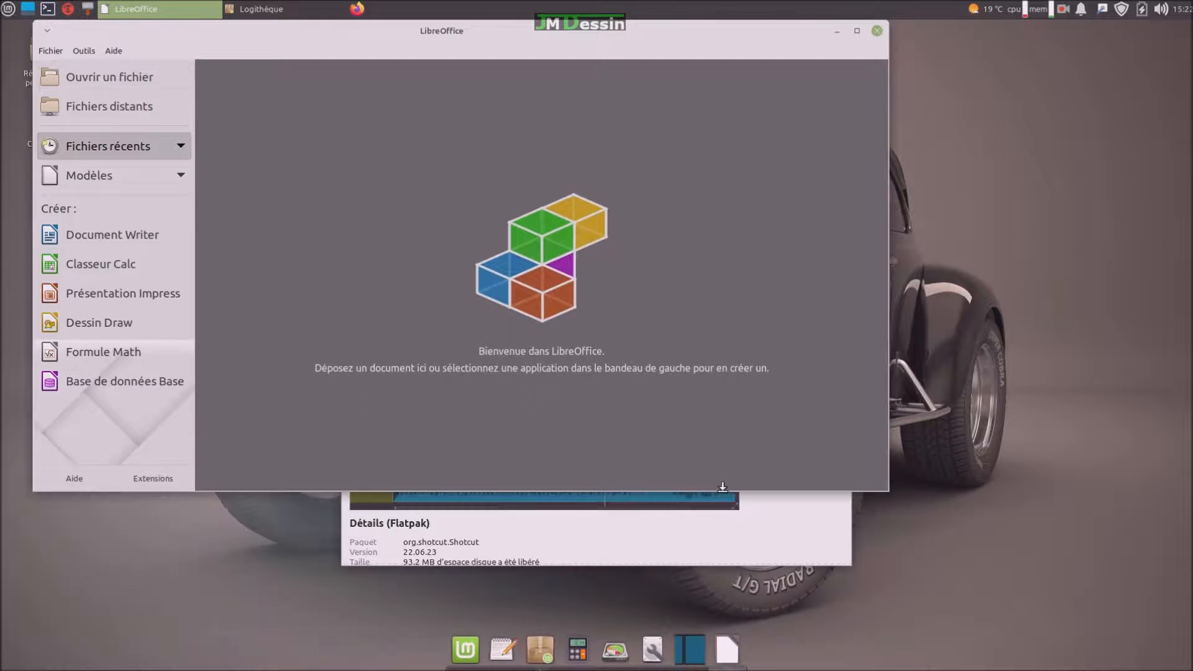
{"action": "left_click_drag", "start_coordinate": [551, 43], "coordinate": [720, 113]}
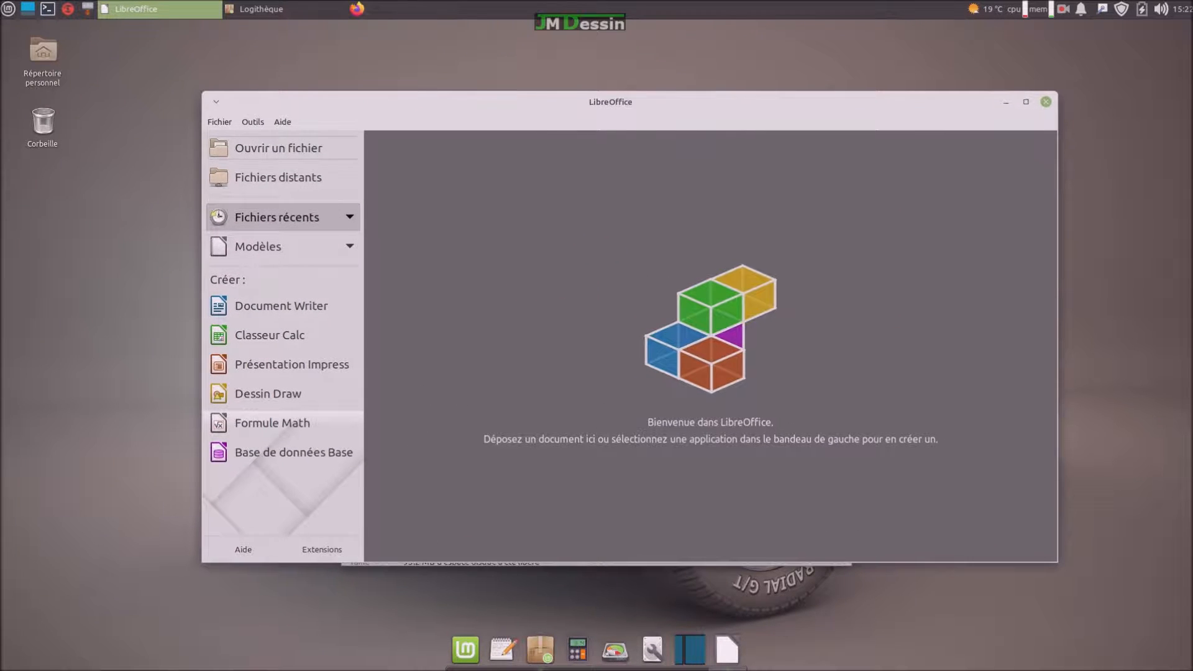
Pin LibreOffice to the dock and close its window.
{"action": "right_click", "coordinate": [731, 643]}
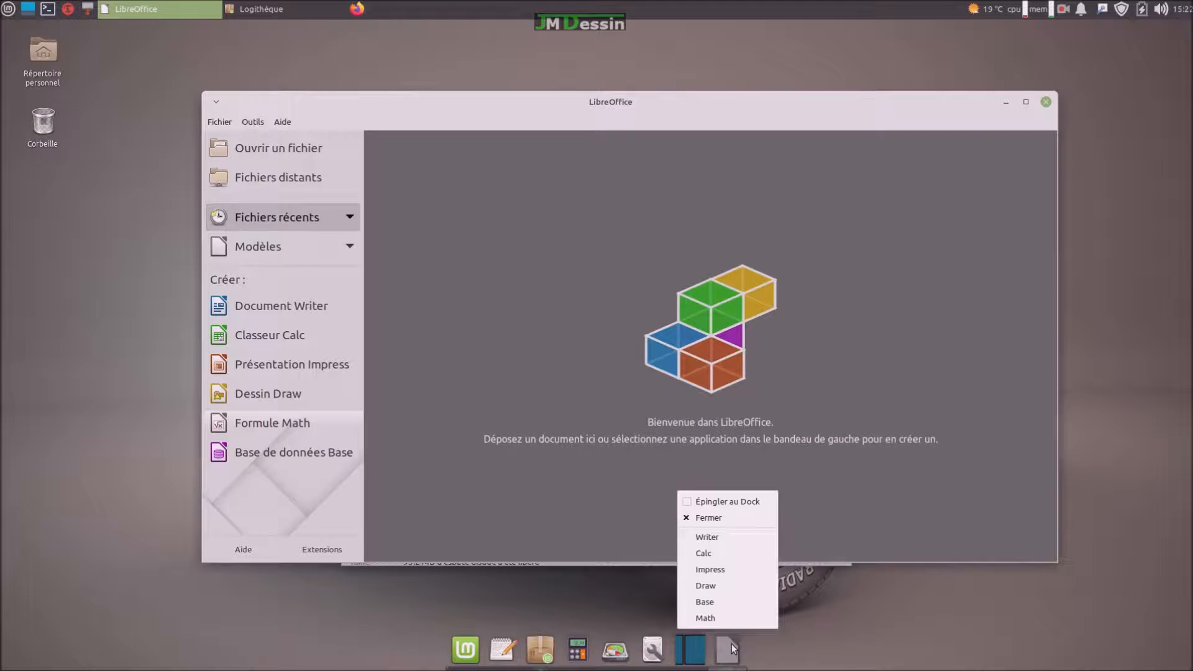
{"action": "left_click", "coordinate": [720, 505]}
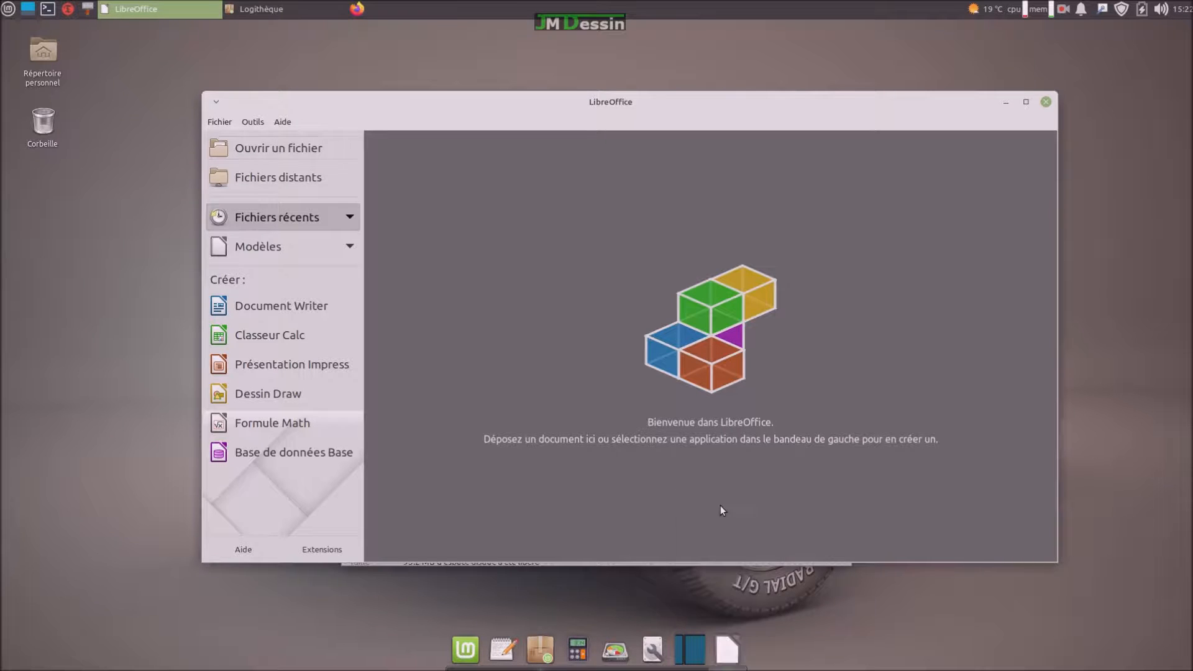
{"action": "left_click", "coordinate": [1046, 102]}
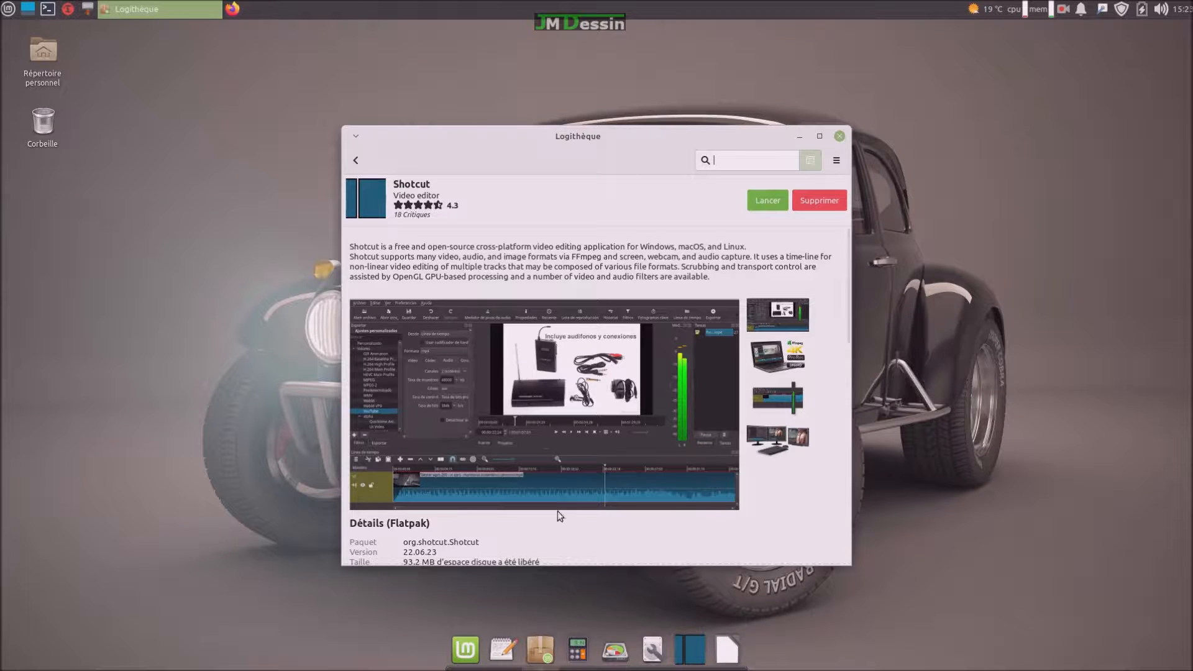
Return to the Logithèque home page, reopen the Flatpak category and browse its list of applications.
{"action": "left_click", "coordinate": [354, 161]}
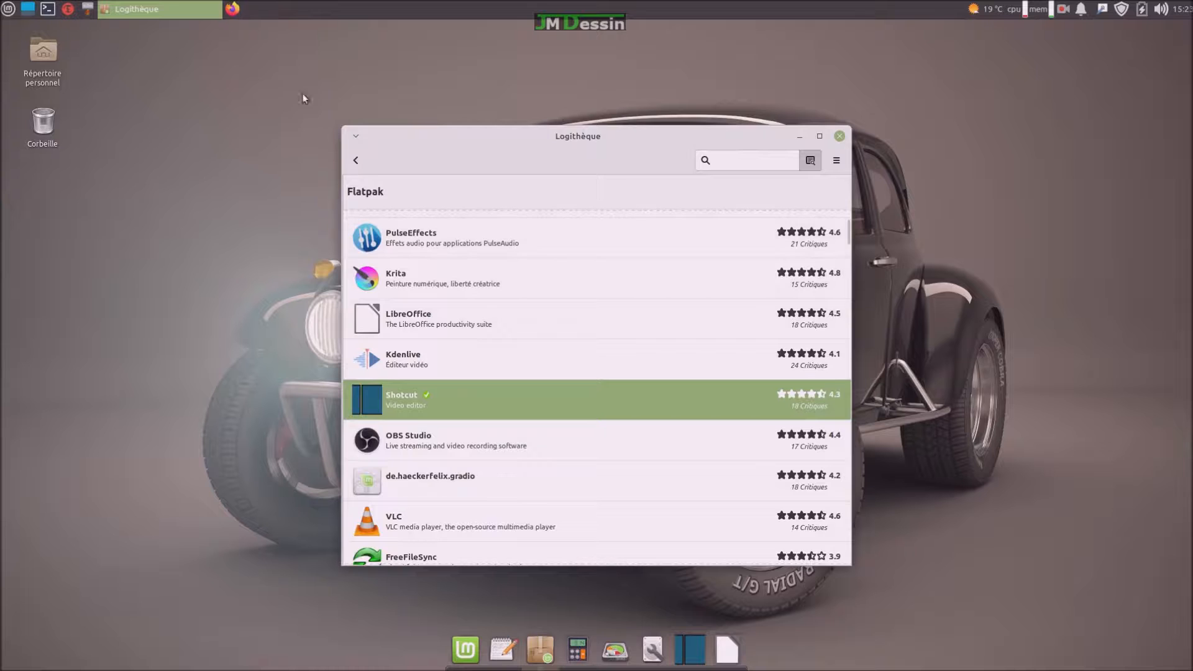
{"action": "left_click", "coordinate": [356, 161]}
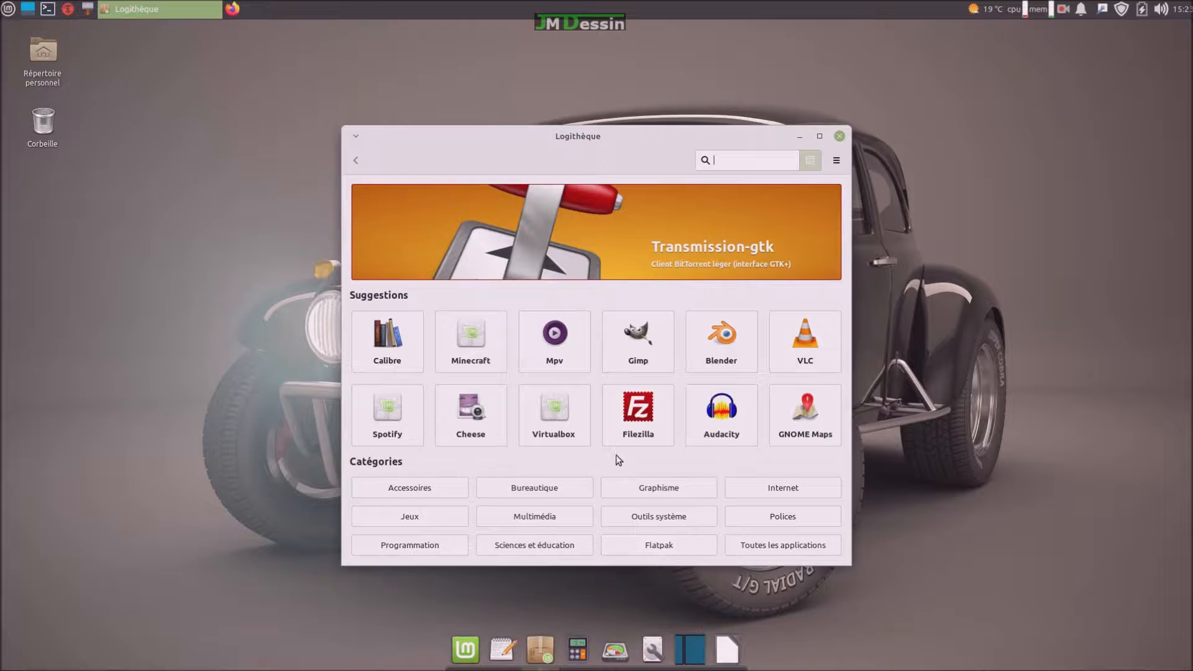
{"action": "left_click", "coordinate": [660, 549]}
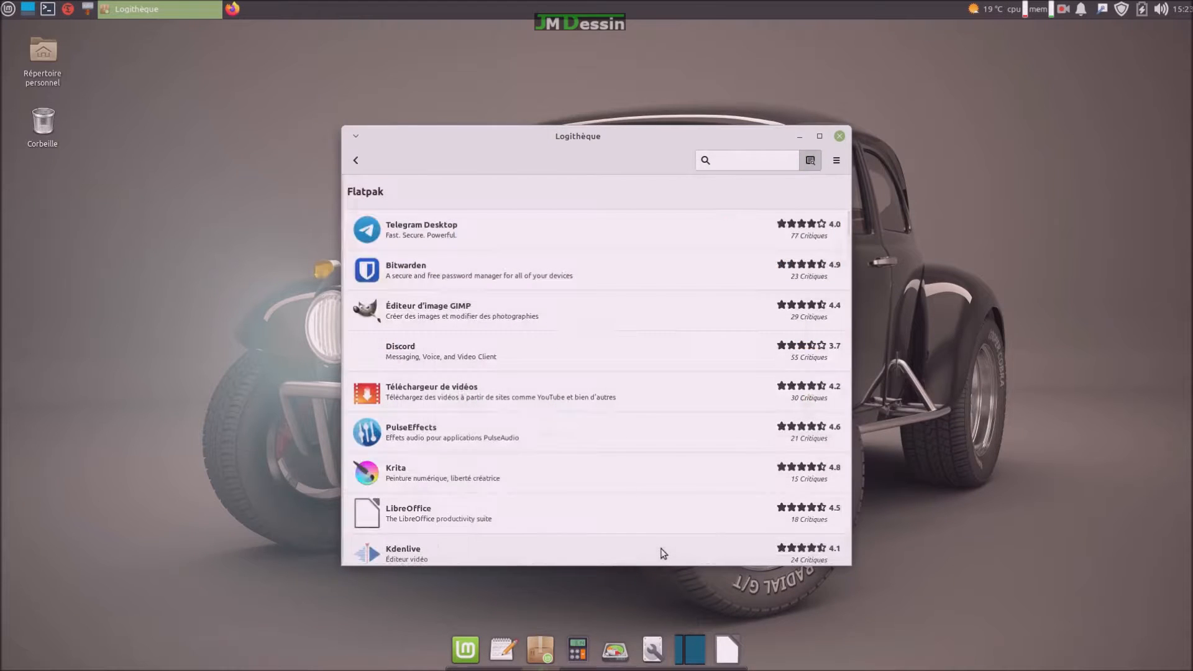
{"action": "scroll", "coordinate": [519, 396], "scroll_direction": "down", "scroll_amount": 1}
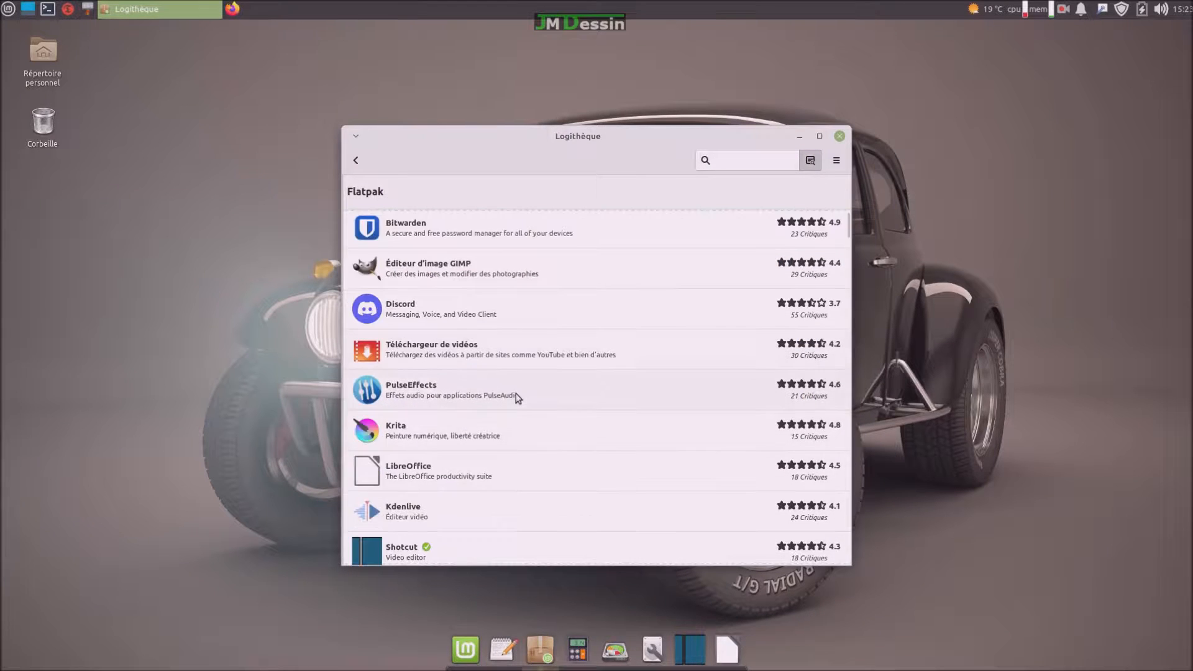
{"action": "scroll", "coordinate": [519, 398], "scroll_direction": "down", "scroll_amount": 3}
{"action": "scroll", "coordinate": [516, 399], "scroll_direction": "up", "scroll_amount": 1}
{"action": "scroll", "coordinate": [517, 397], "scroll_direction": "down", "scroll_amount": 1}
{"action": "scroll", "coordinate": [517, 396], "scroll_direction": "down", "scroll_amount": 20}
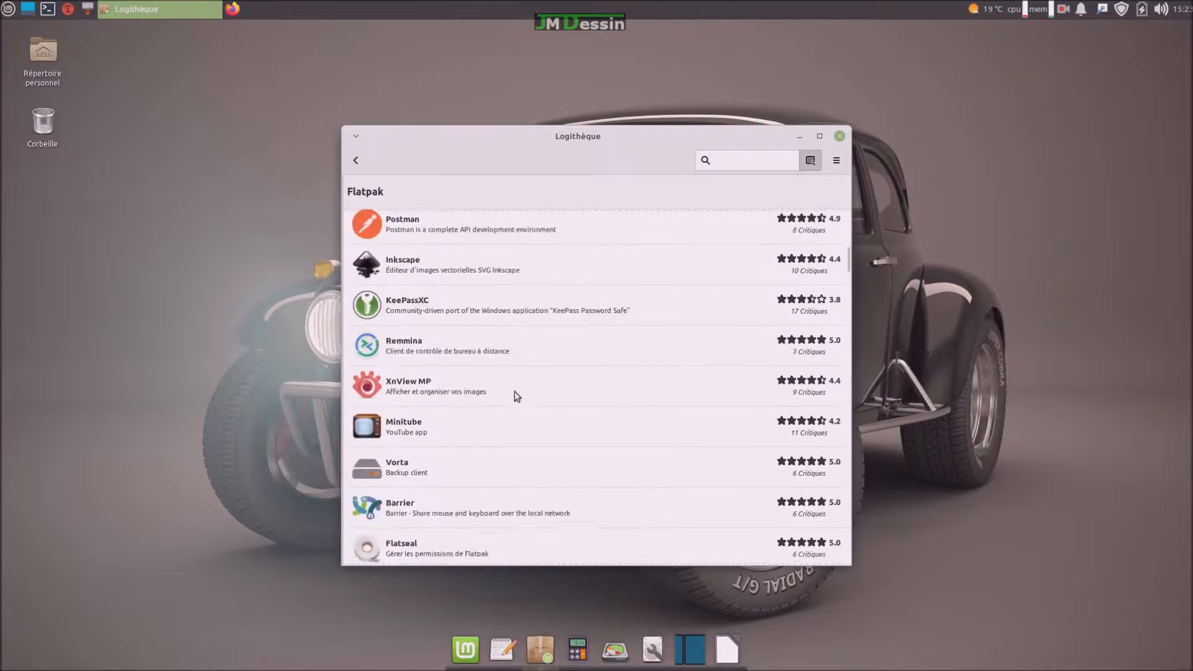
{"action": "scroll", "coordinate": [516, 396], "scroll_direction": "down", "scroll_amount": 20}
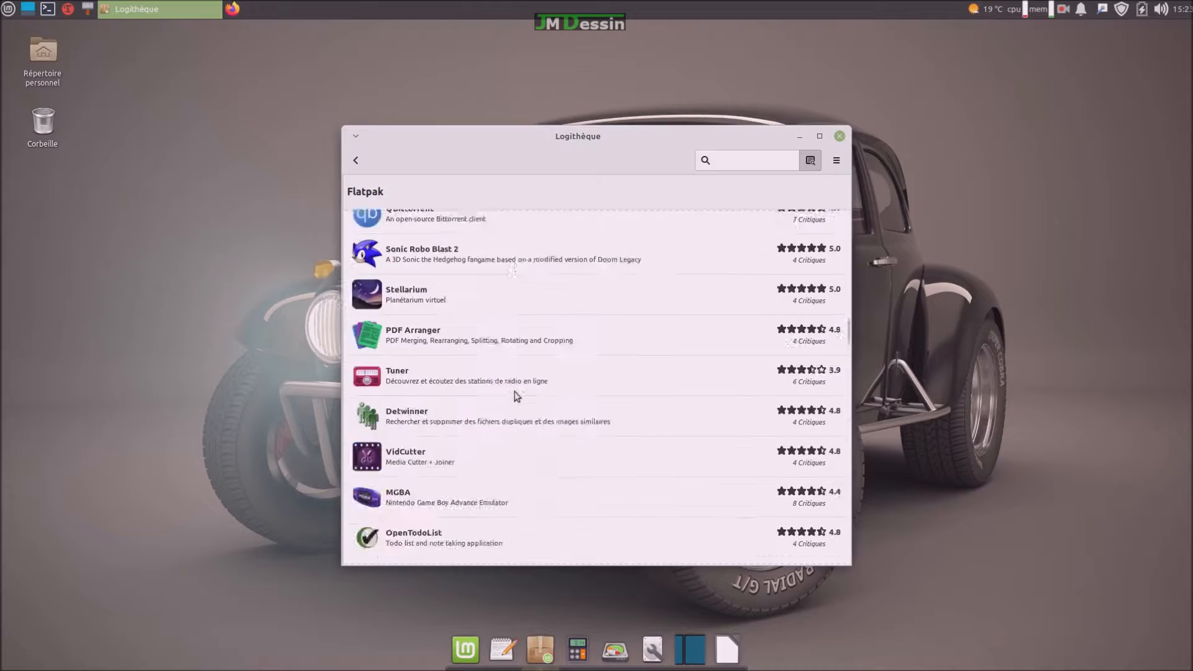
{"action": "scroll", "coordinate": [517, 396], "scroll_direction": "down", "scroll_amount": 10}
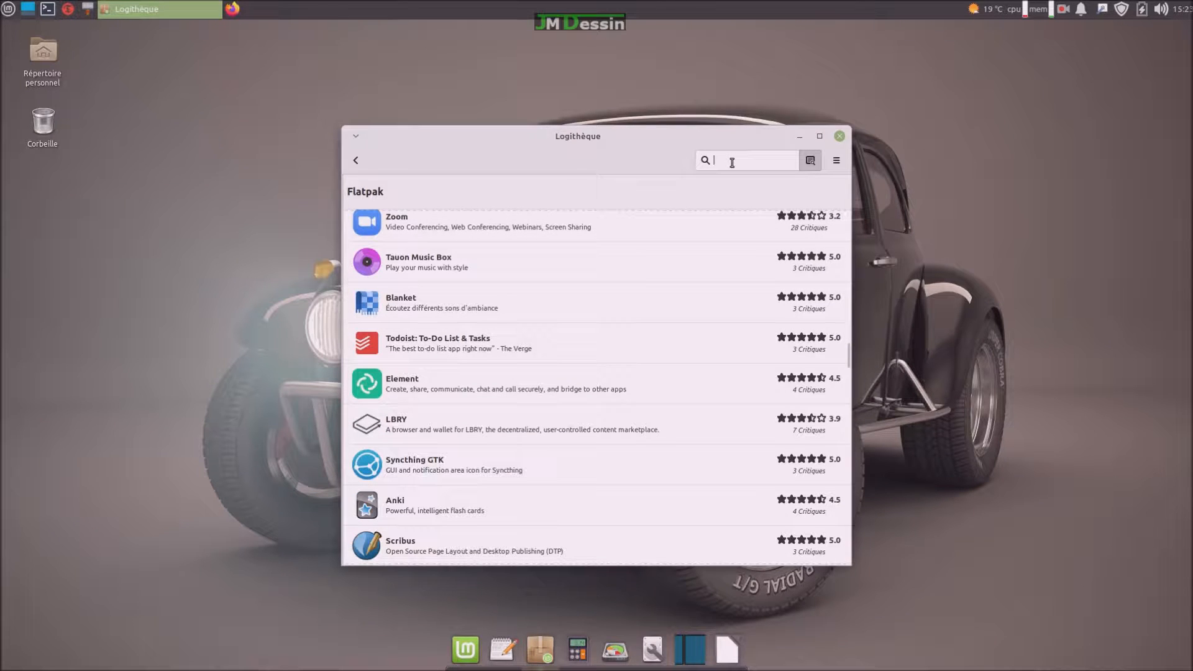
Search the Flatpak category for auda and install Audacity, accepting the additional software it requires.
{"action": "type", "text": "aud"}
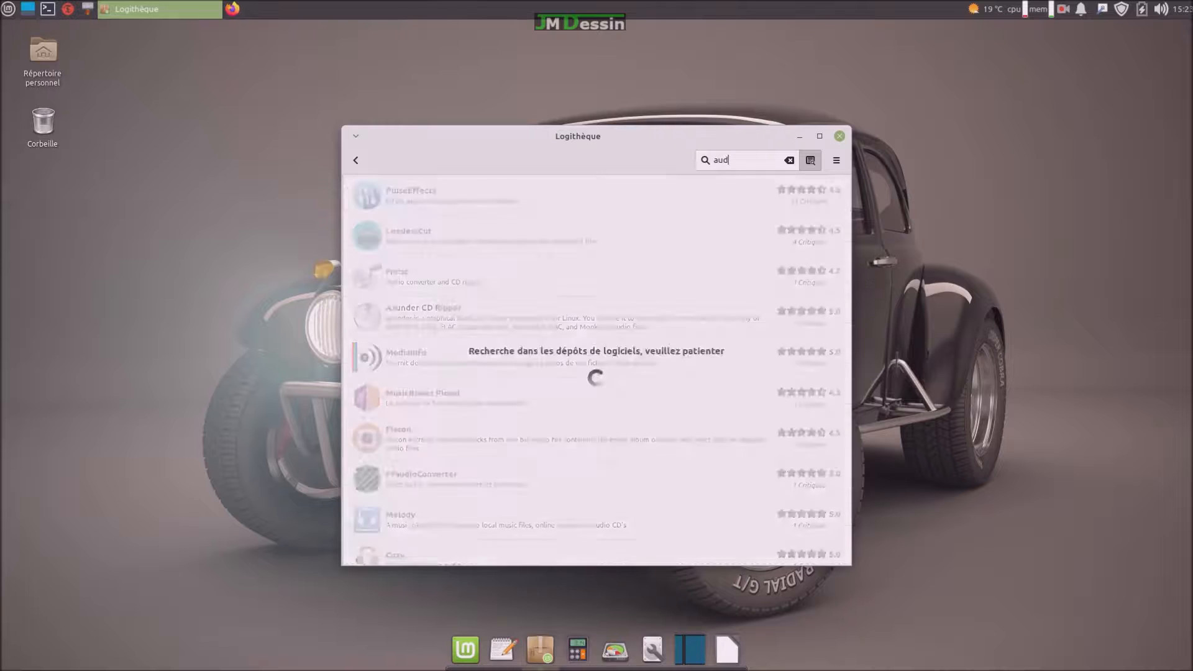
{"action": "type", "text": "a"}
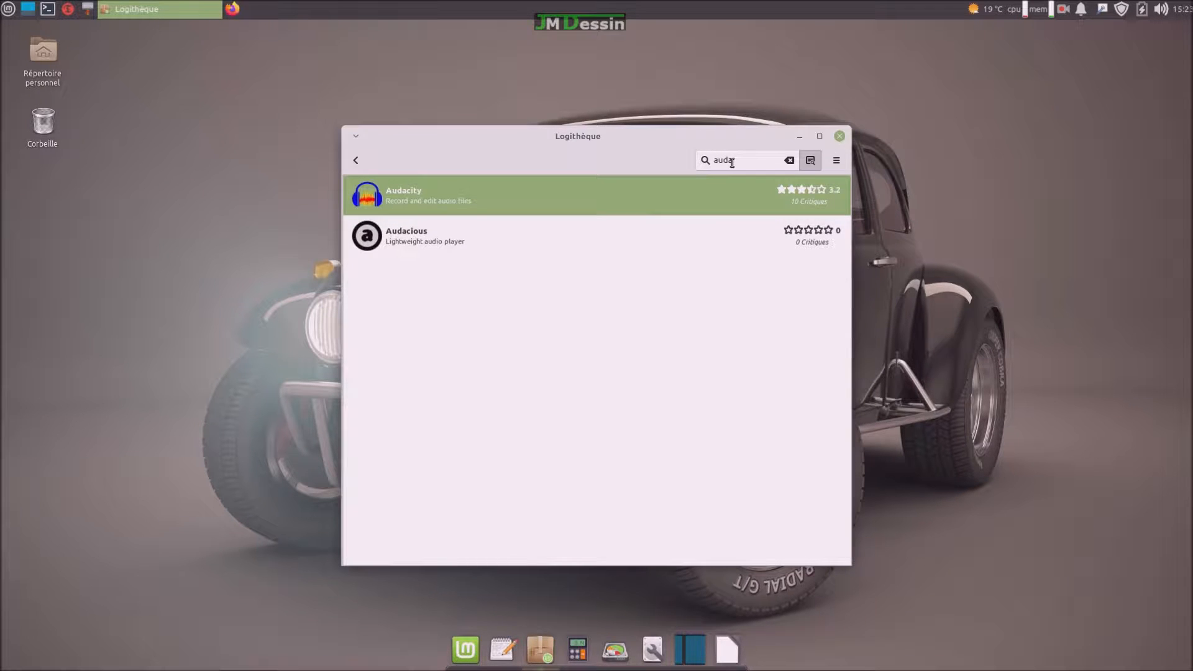
{"action": "left_click", "coordinate": [529, 197]}
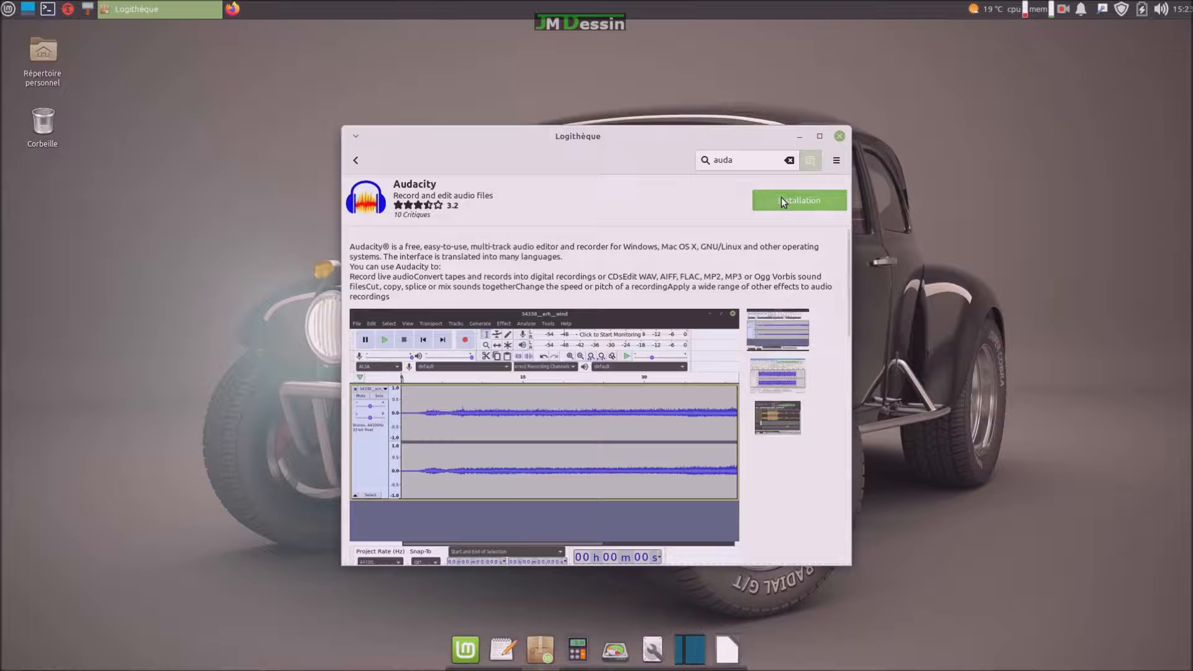
{"action": "left_click", "coordinate": [781, 199]}
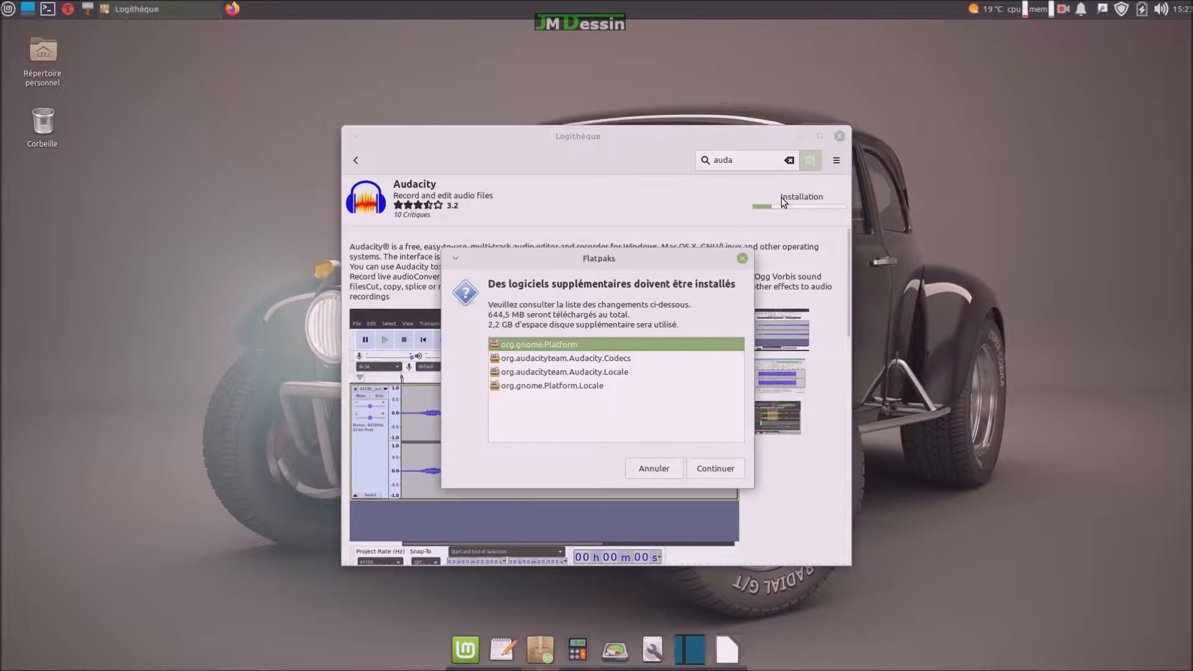
{"action": "left_click", "coordinate": [733, 469]}
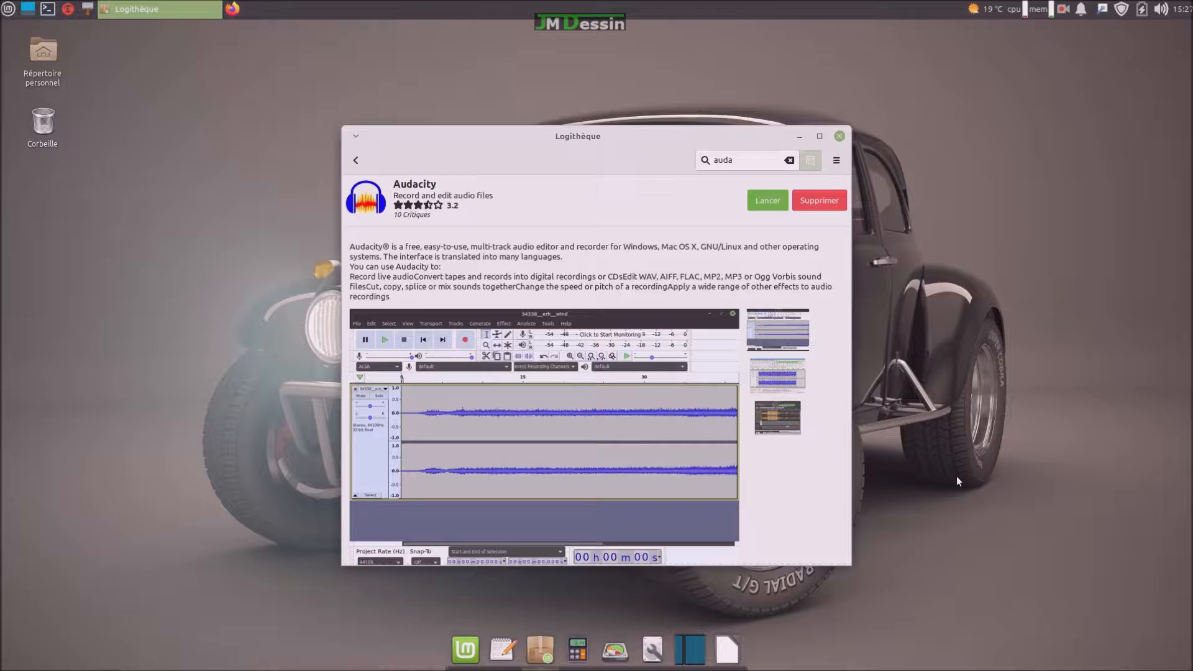
Launch Audacity, accept its welcome dialog with Ne plus montrer ceci au démarrage ticked, maximize the window and close it.
{"action": "left_click", "coordinate": [765, 209]}
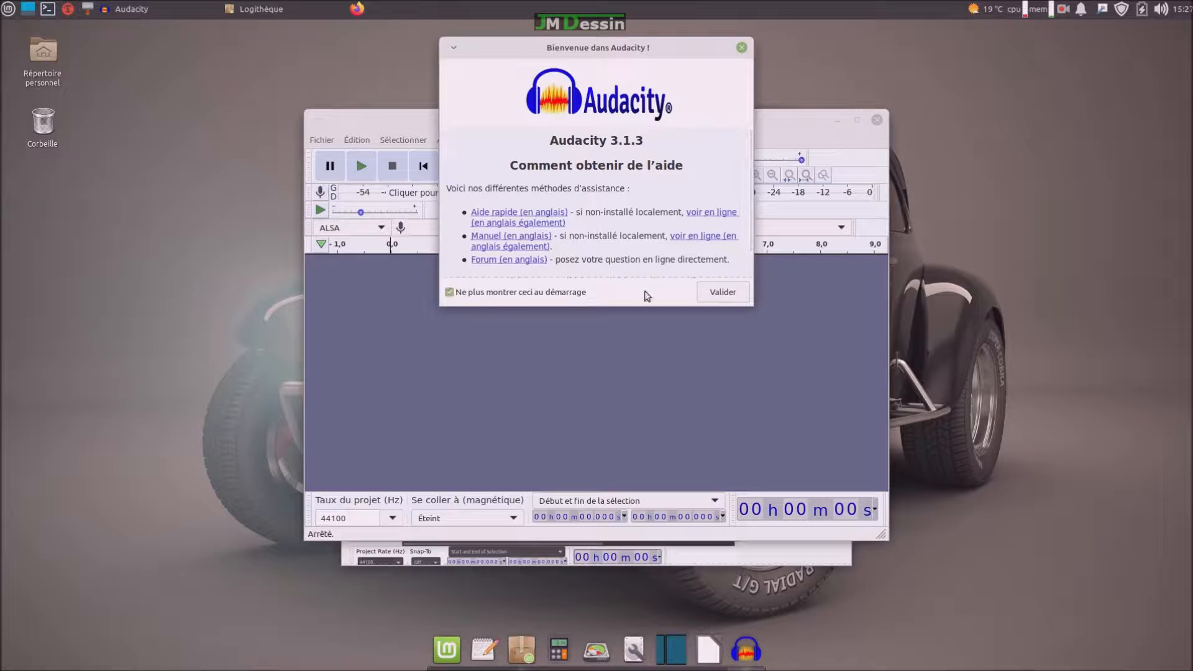
{"action": "left_click", "coordinate": [711, 292]}
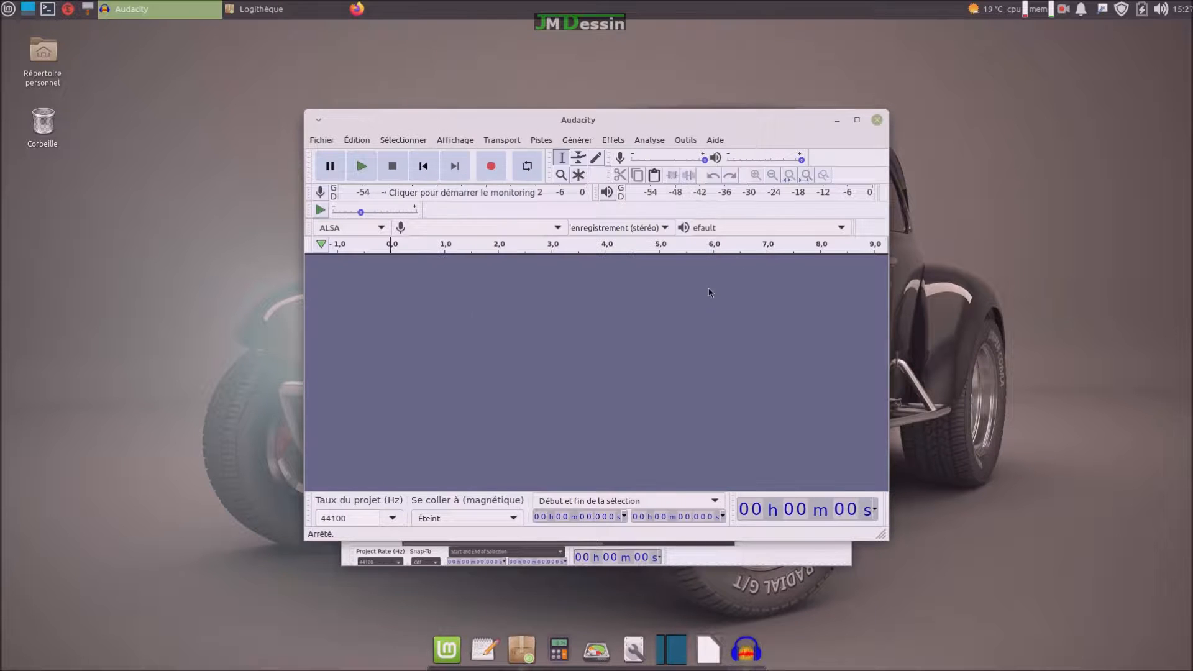
{"action": "left_click", "coordinate": [856, 120]}
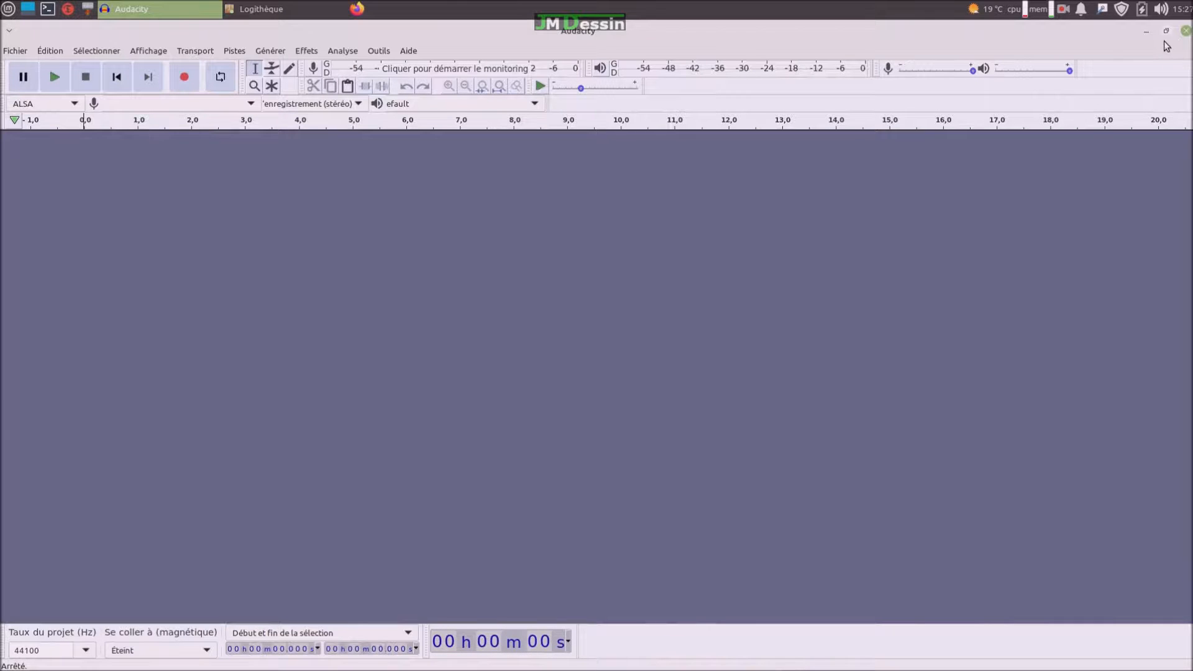
{"action": "left_click", "coordinate": [1186, 30]}
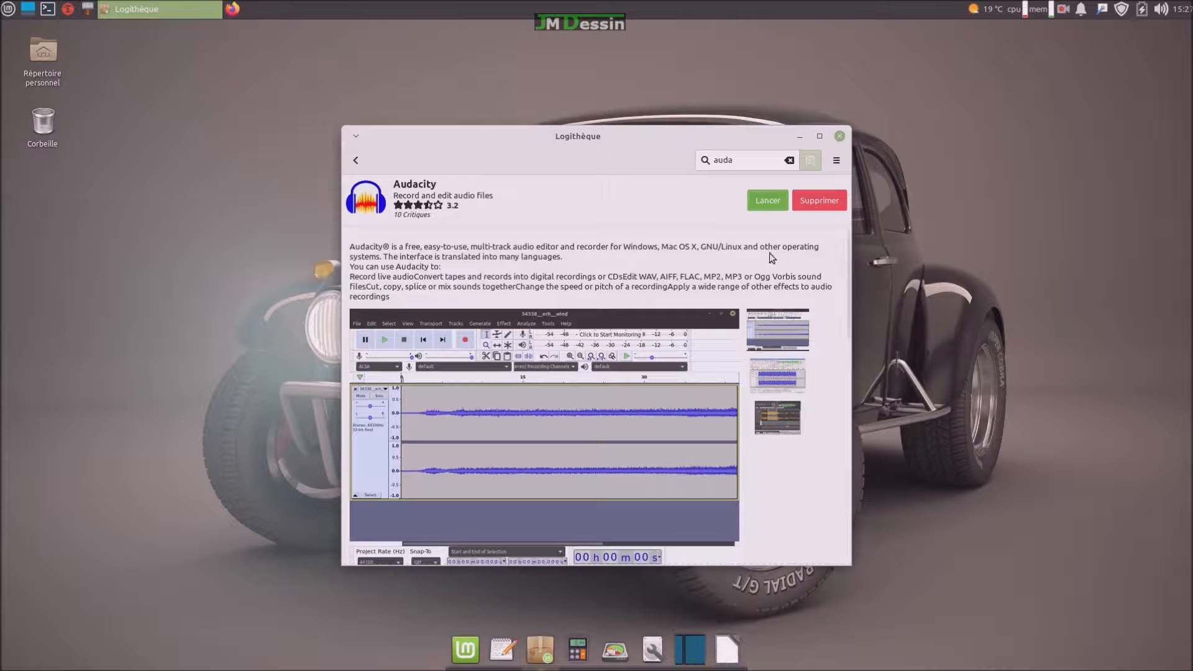
Relaunch Audacity from its Logithèque page, restore its window to normal size and move it to the middle of the desktop.
{"action": "left_click", "coordinate": [780, 200]}
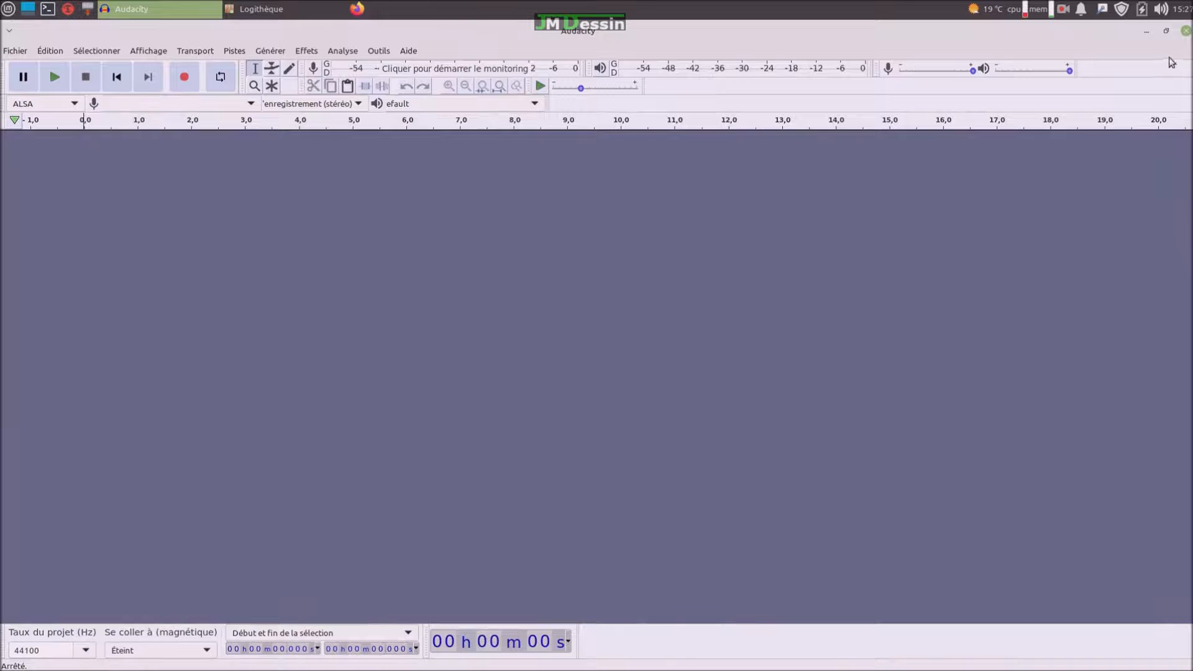
{"action": "left_click", "coordinate": [1165, 31]}
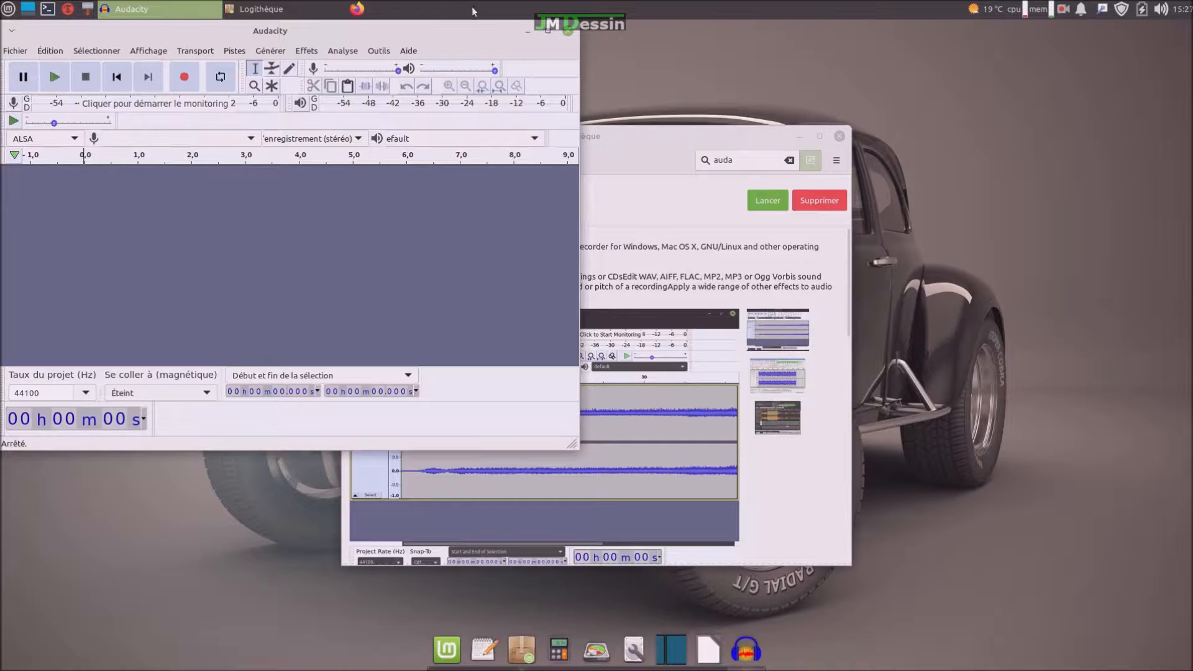
{"action": "left_click_drag", "start_coordinate": [466, 31], "coordinate": [812, 119]}
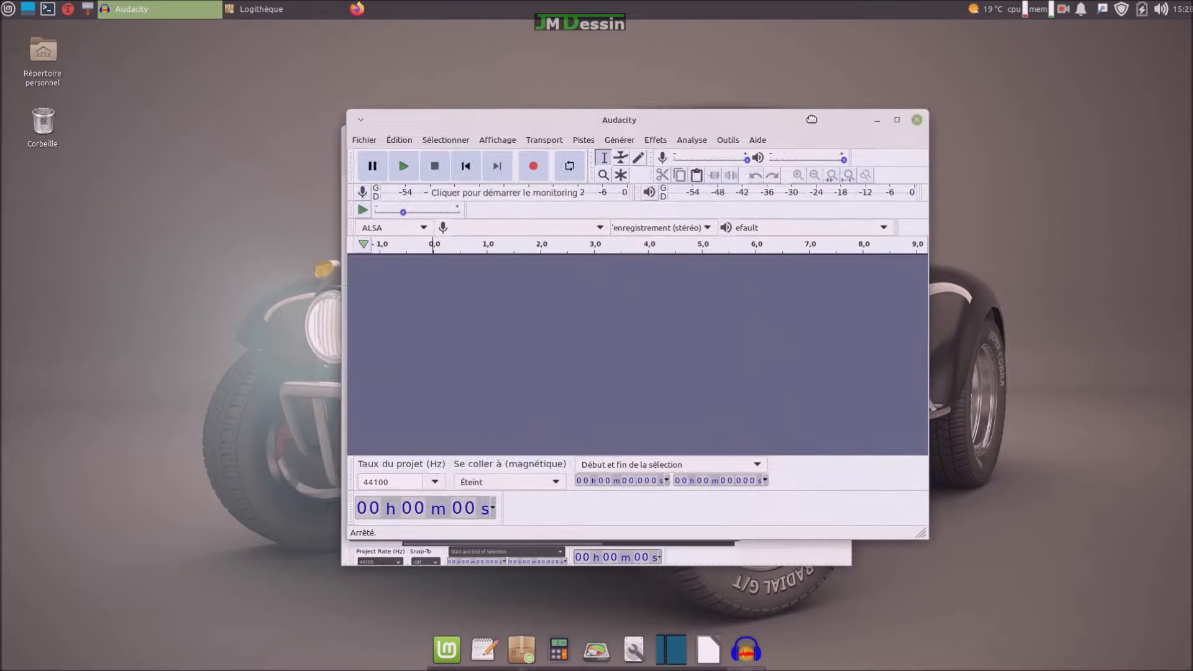
Pin Audacity to the dock and close its window.
{"action": "right_click", "coordinate": [746, 656]}
{"action": "left_click", "coordinate": [748, 603]}
{"action": "left_click", "coordinate": [916, 119]}
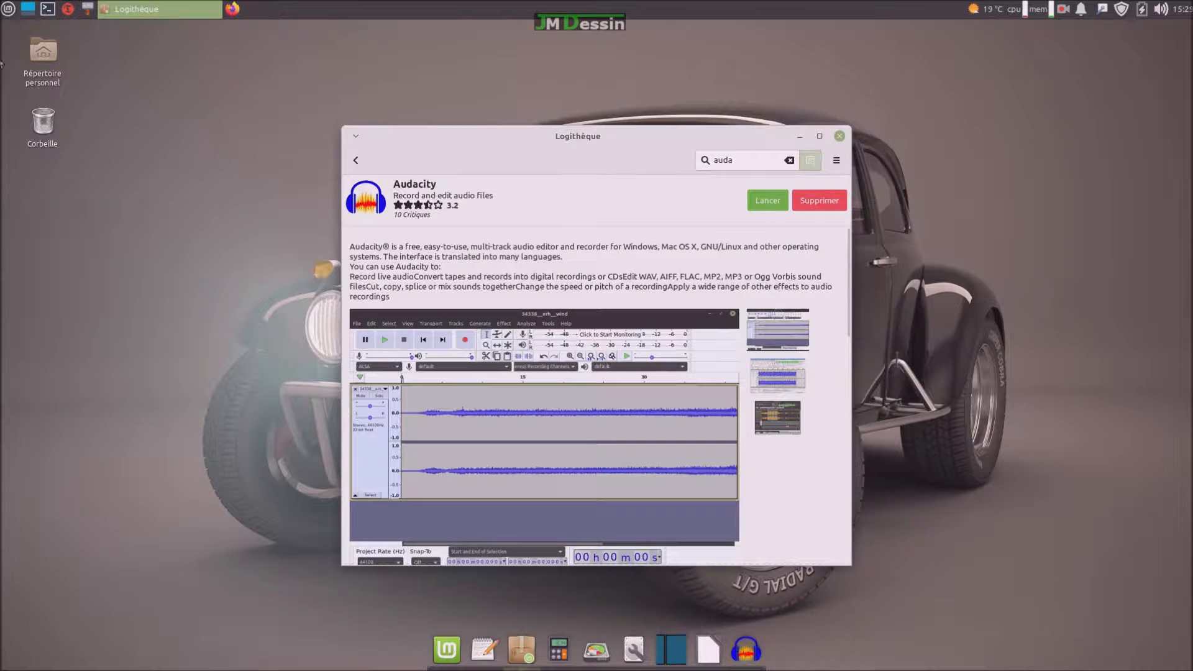
Find Table de caractères in the full list of installed applications and launch it.
{"action": "left_click", "coordinate": [5, 10]}
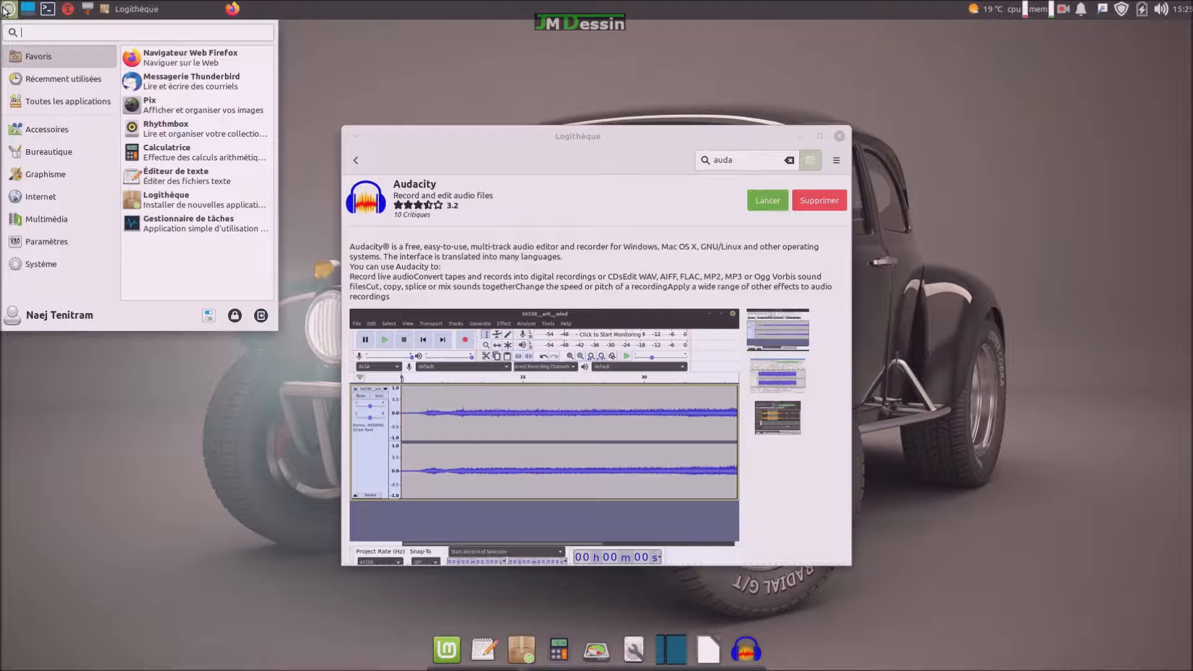
{"action": "left_click", "coordinate": [28, 100]}
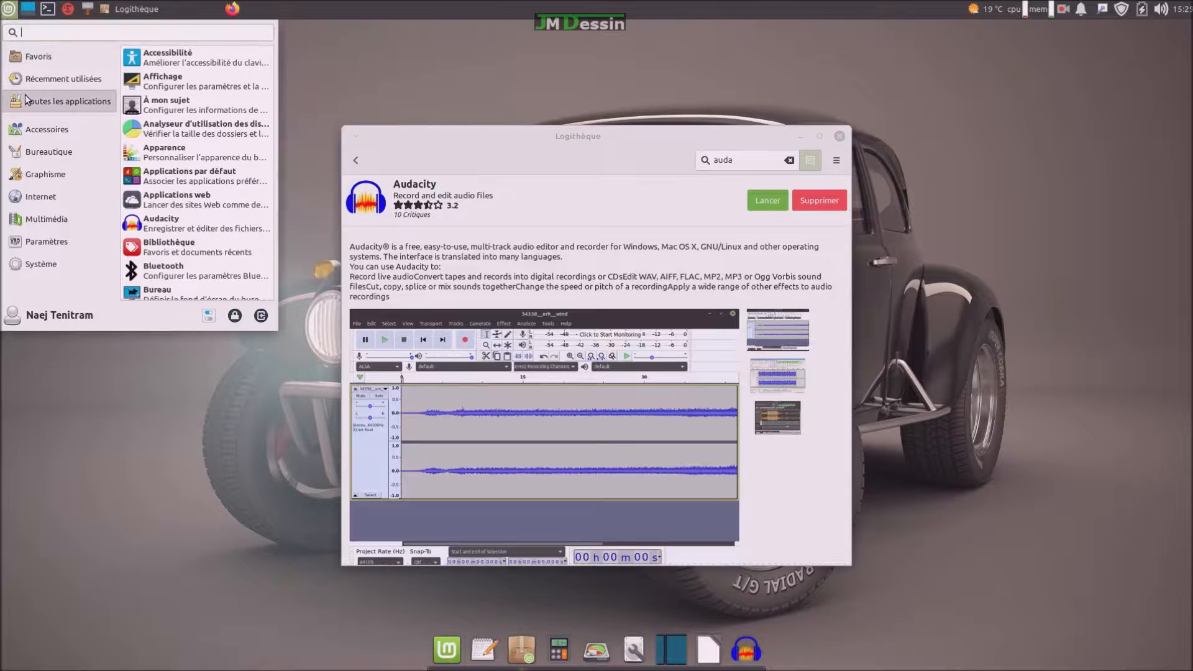
{"action": "scroll", "coordinate": [177, 178], "scroll_direction": "down", "scroll_amount": 5}
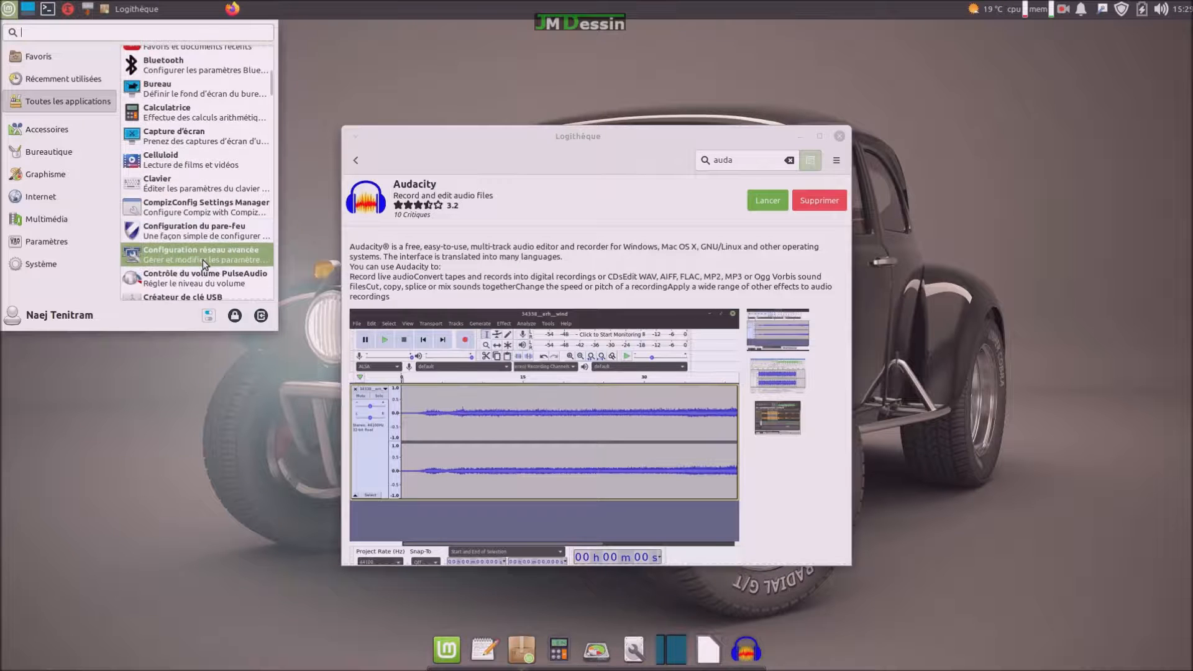
{"action": "scroll", "coordinate": [203, 260], "scroll_direction": "down", "scroll_amount": 10}
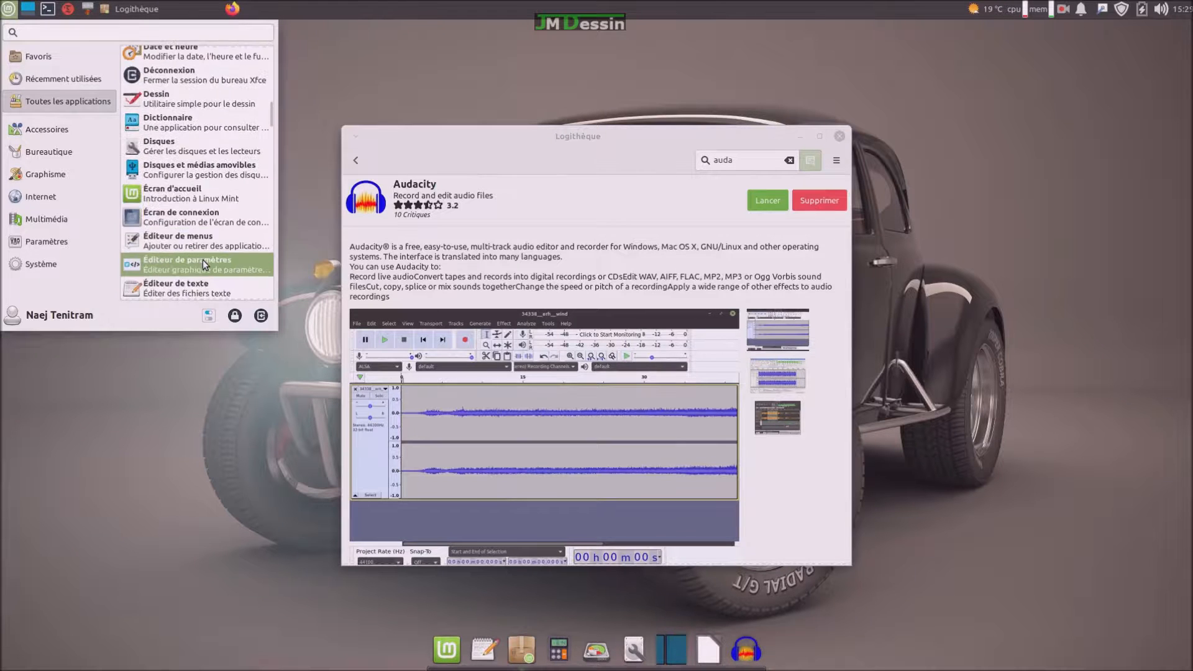
{"action": "scroll", "coordinate": [203, 260], "scroll_direction": "down", "scroll_amount": 9}
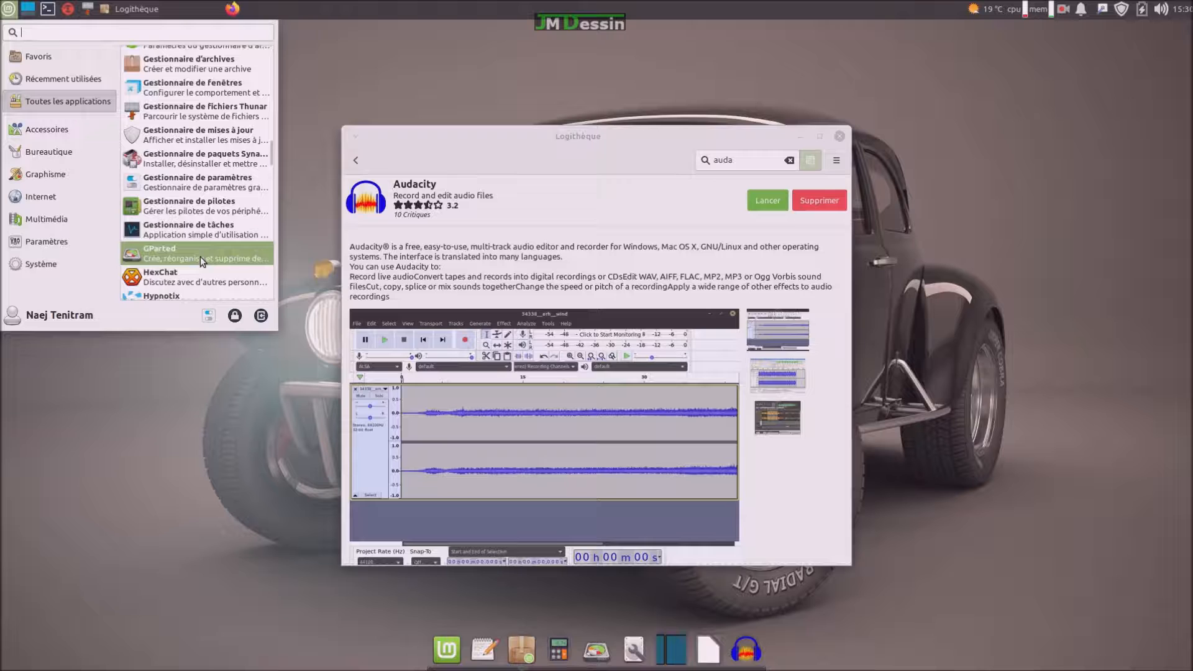
{"action": "scroll", "coordinate": [195, 248], "scroll_direction": "down", "scroll_amount": 4}
{"action": "scroll", "coordinate": [195, 248], "scroll_direction": "down", "scroll_amount": 6}
{"action": "scroll", "coordinate": [195, 247], "scroll_direction": "down", "scroll_amount": 11}
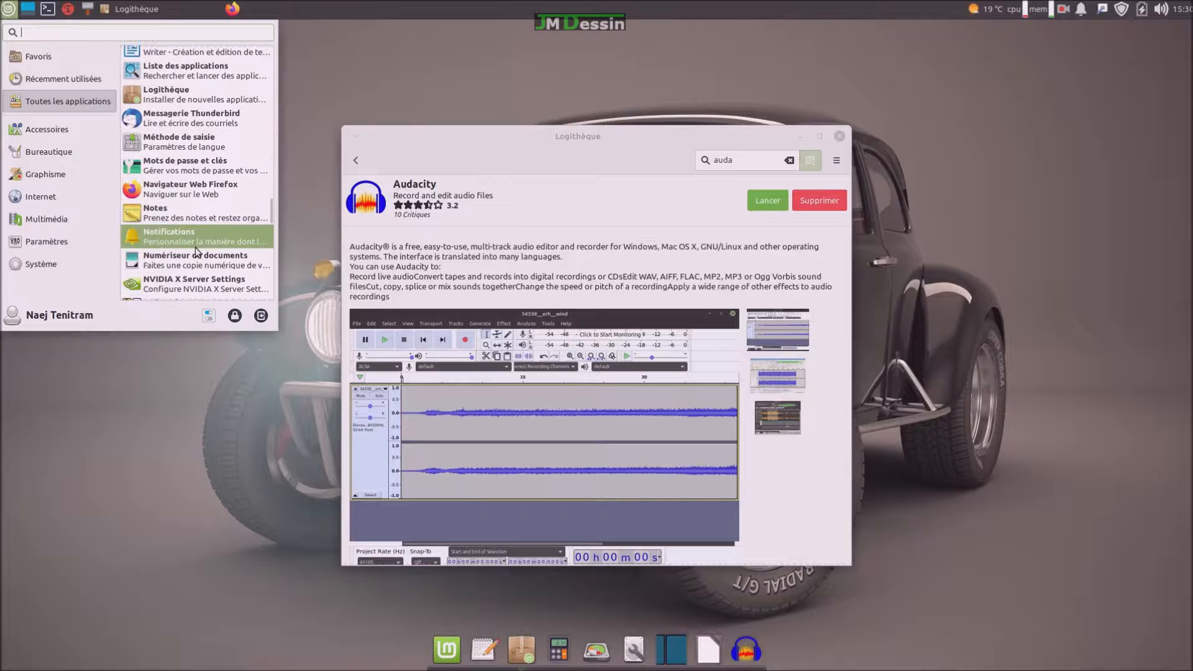
{"action": "scroll", "coordinate": [195, 247], "scroll_direction": "down", "scroll_amount": 20}
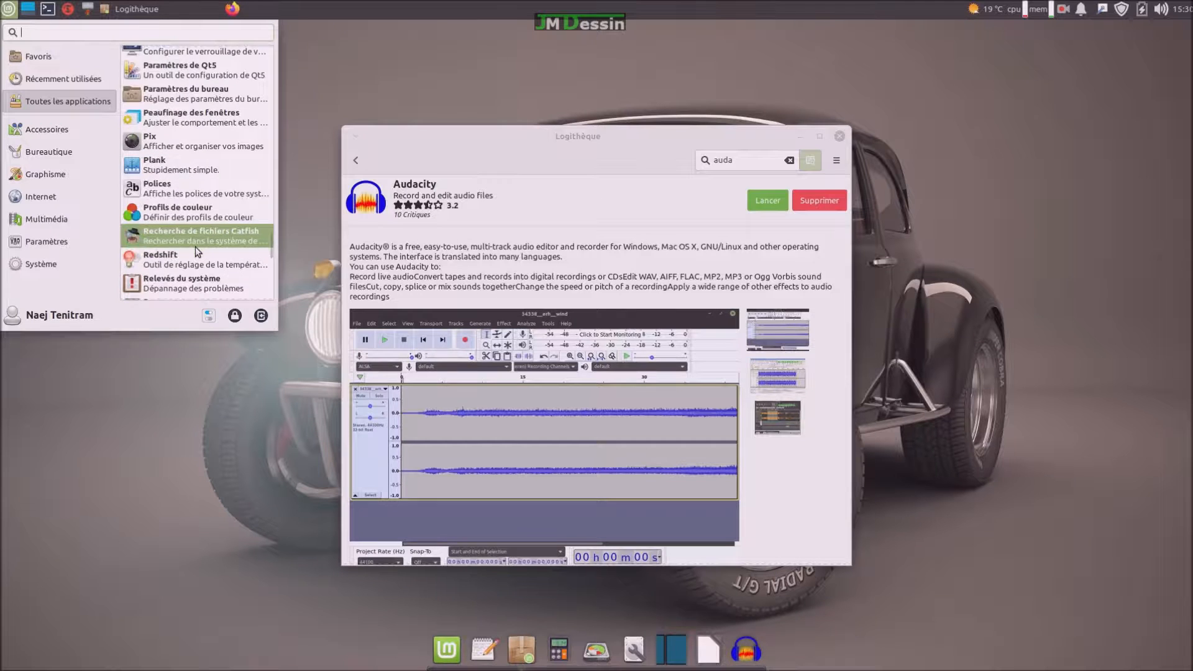
{"action": "scroll", "coordinate": [195, 247], "scroll_direction": "down", "scroll_amount": 2}
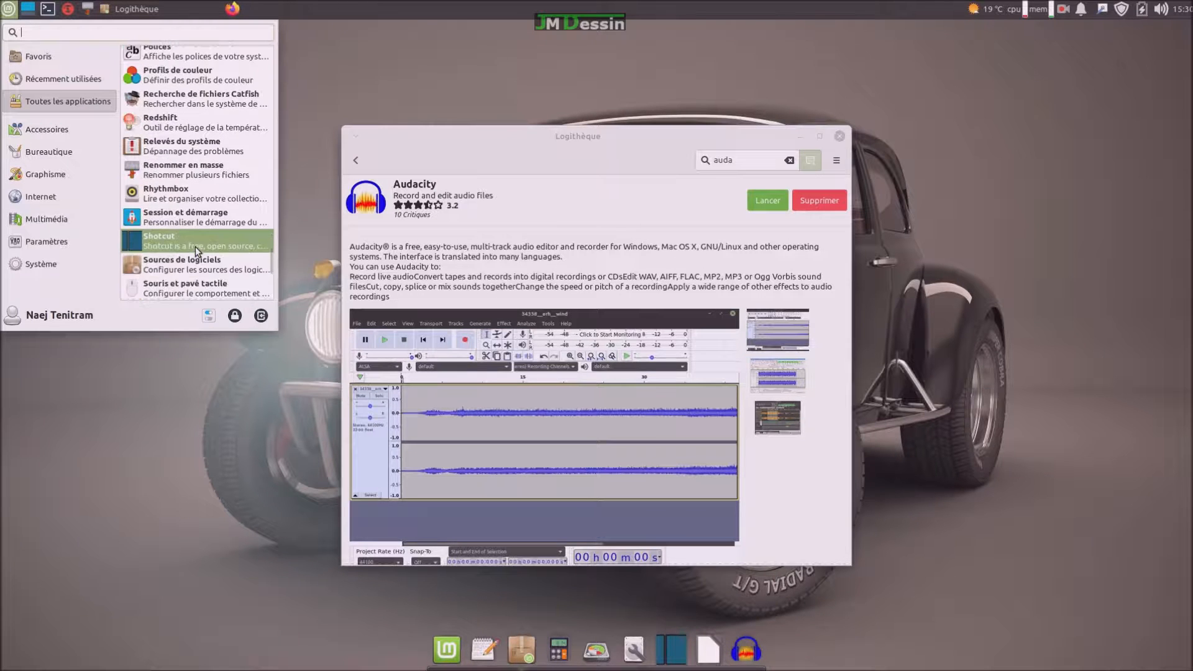
{"action": "scroll", "coordinate": [195, 247], "scroll_direction": "down", "scroll_amount": 2}
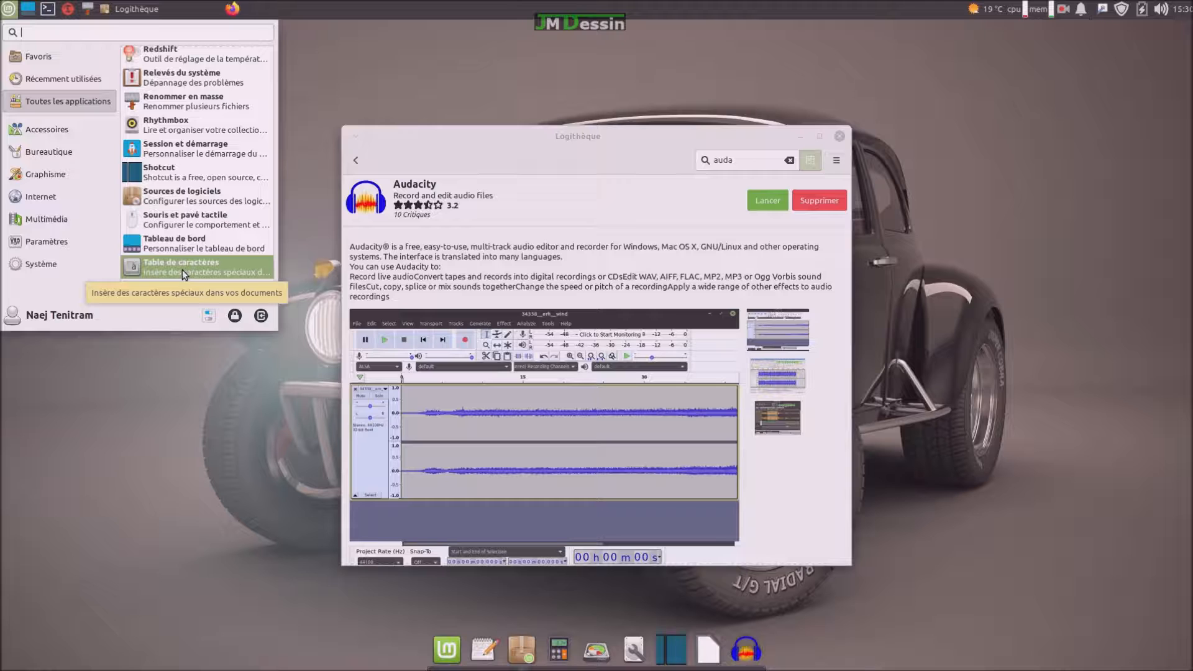
{"action": "left_click", "coordinate": [181, 270]}
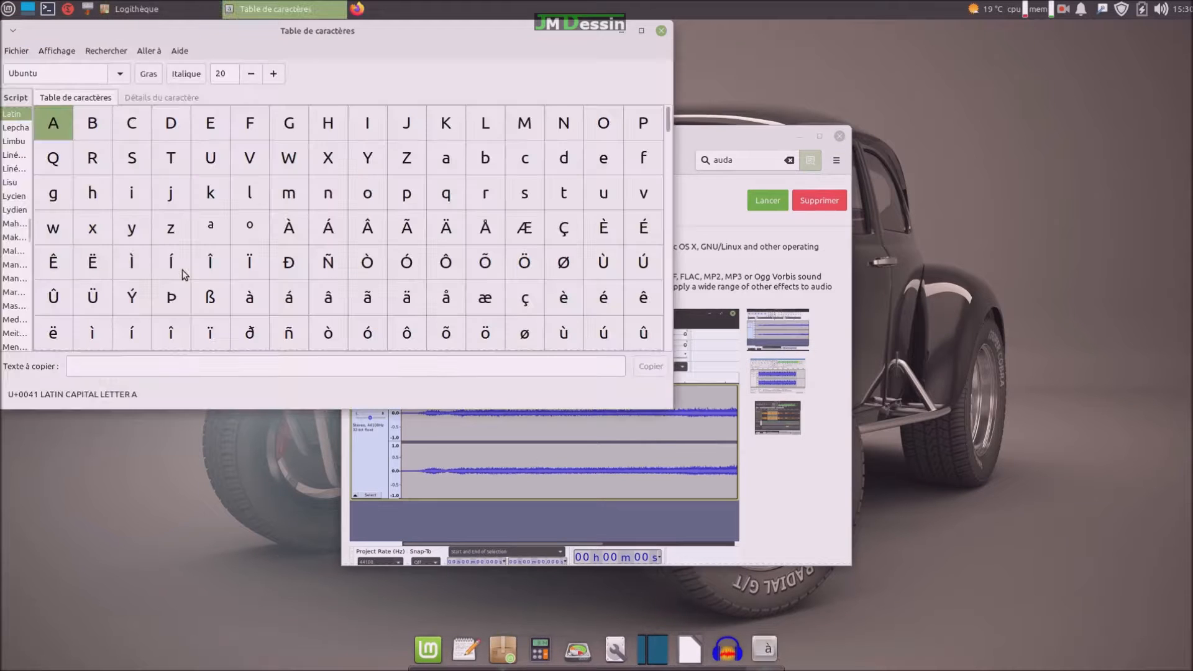
Pin Table de caractères to the dock and look through its Latin characters.
{"action": "right_click", "coordinate": [769, 652]}
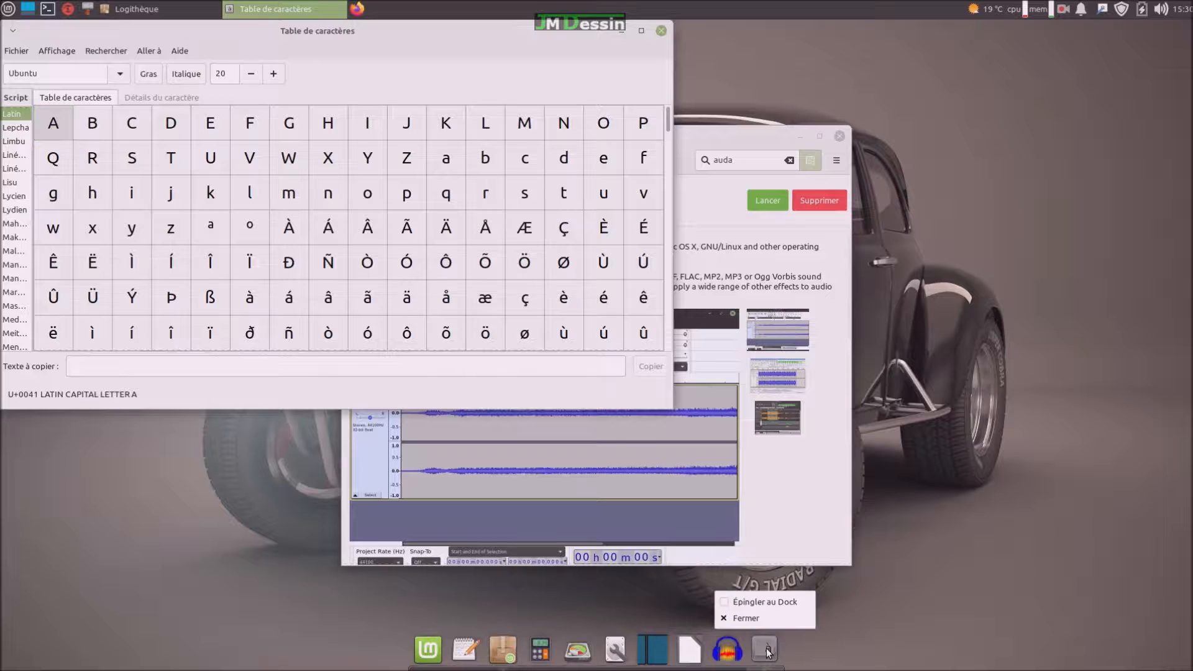
{"action": "left_click", "coordinate": [764, 602]}
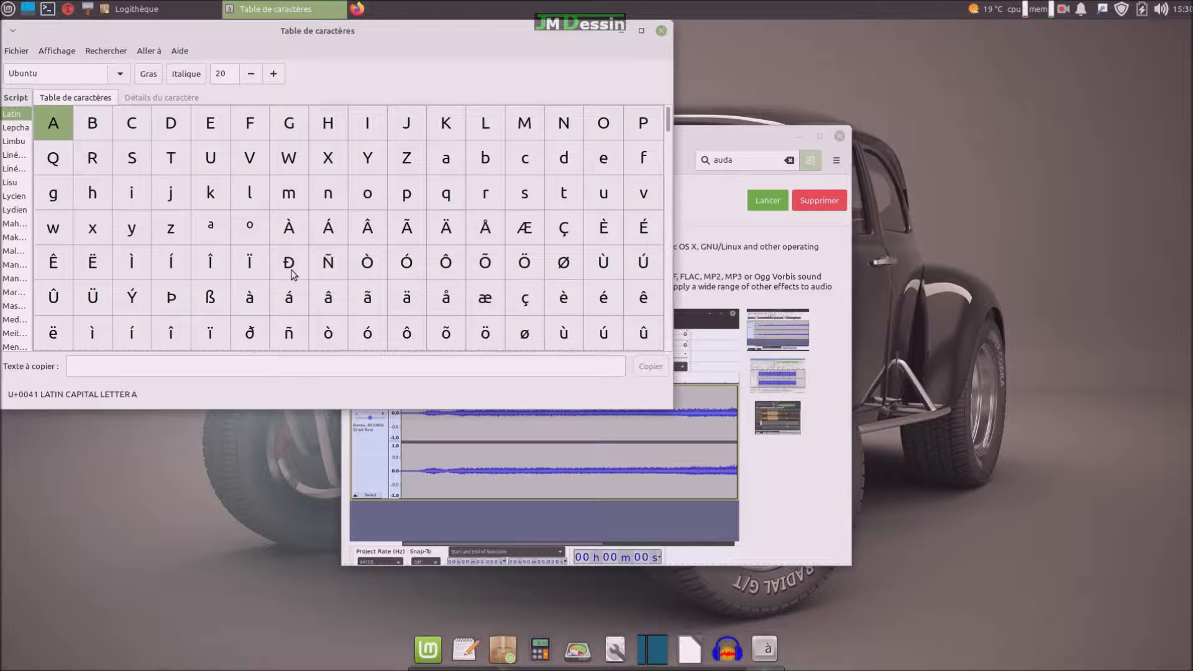
{"action": "scroll", "coordinate": [292, 273], "scroll_direction": "down", "scroll_amount": 3}
{"action": "scroll", "coordinate": [292, 274], "scroll_direction": "down", "scroll_amount": 3}
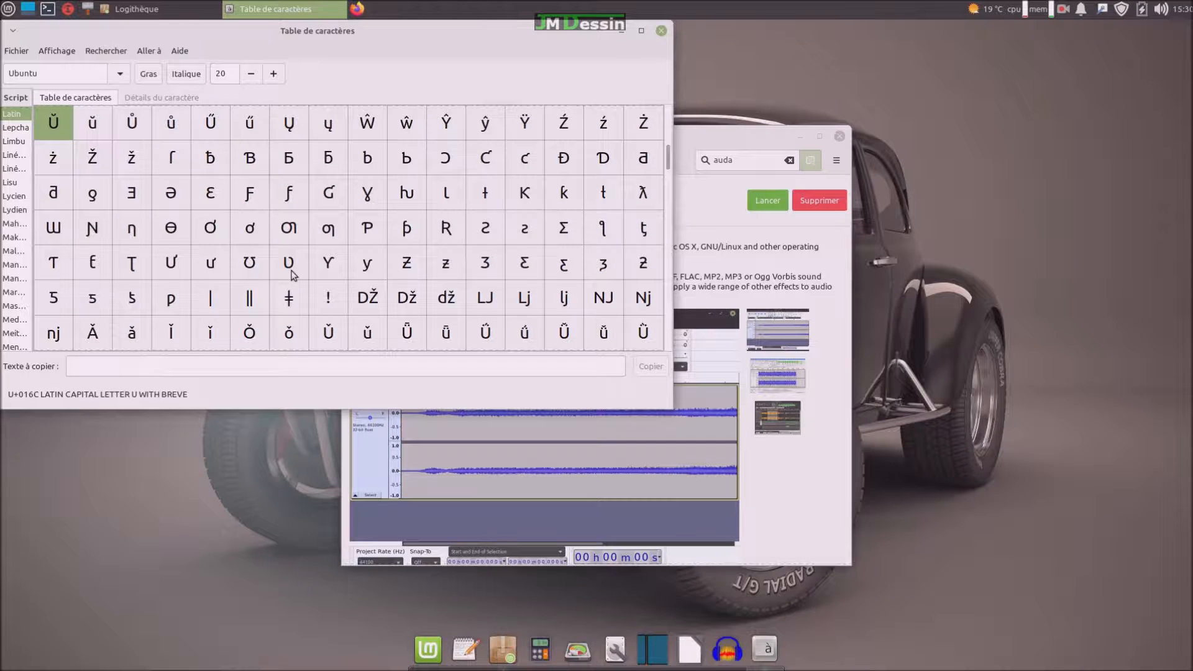
{"action": "scroll", "coordinate": [292, 274], "scroll_direction": "down", "scroll_amount": 1}
{"action": "scroll", "coordinate": [292, 274], "scroll_direction": "down", "scroll_amount": 3}
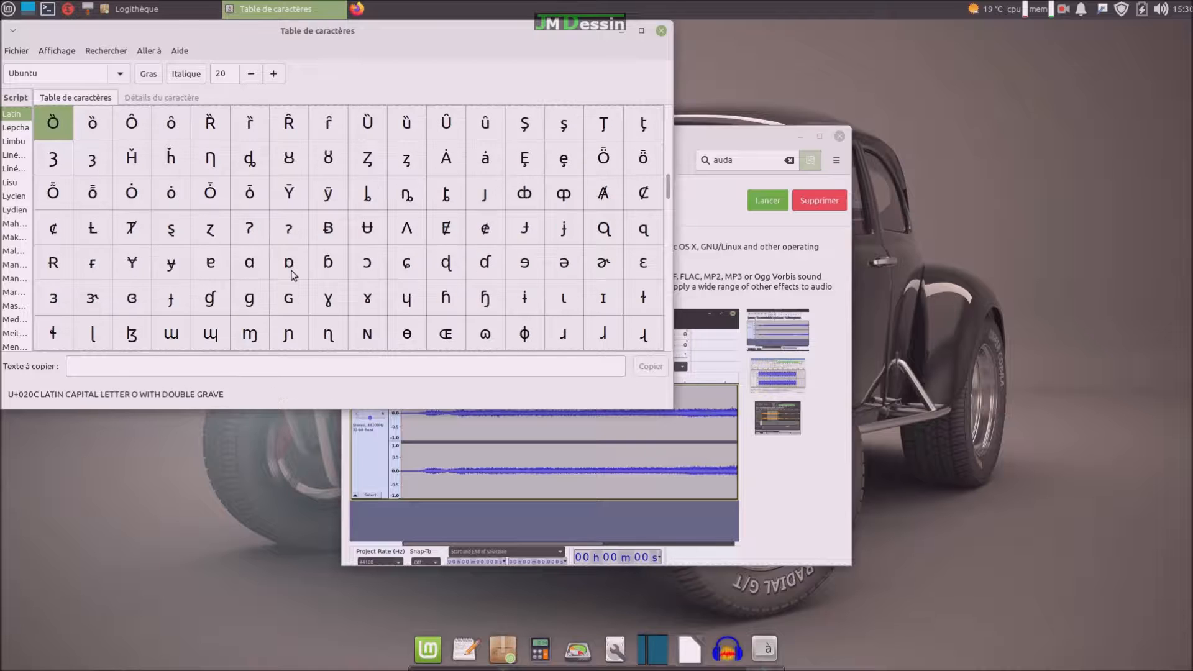
{"action": "scroll", "coordinate": [292, 274], "scroll_direction": "down", "scroll_amount": 3}
{"action": "scroll", "coordinate": [292, 267], "scroll_direction": "up", "scroll_amount": 10}
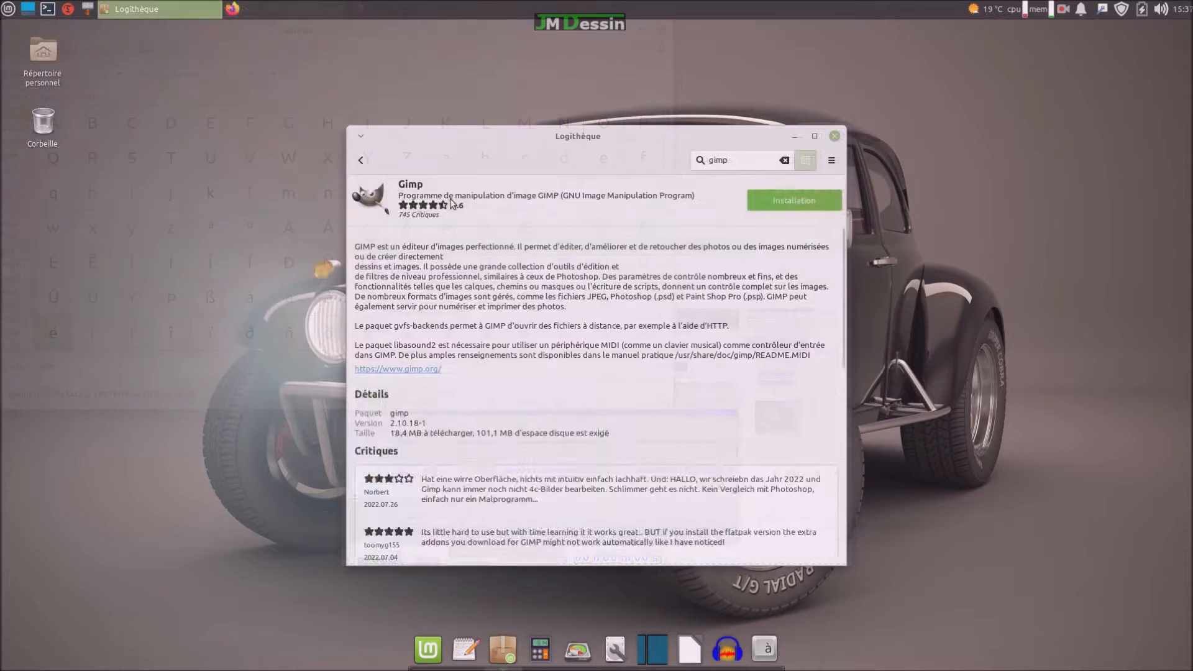
Install Gimp from its Logithèque page, authenticating with the account password.
{"action": "left_click", "coordinate": [825, 202]}
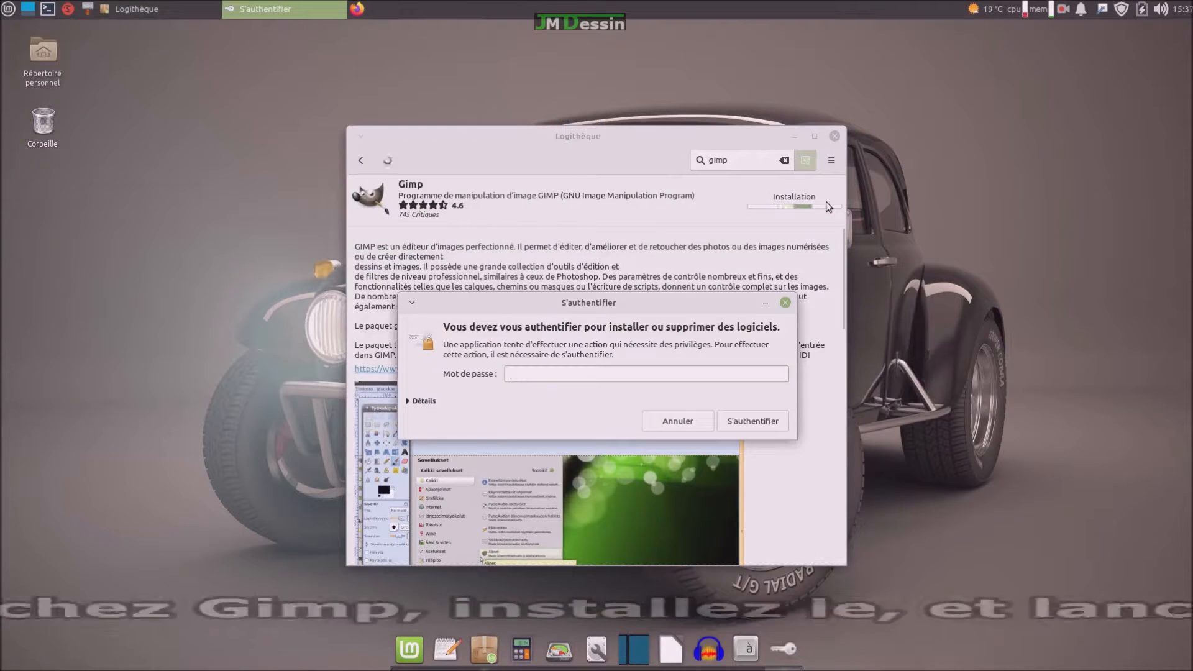
{"action": "type", "text": "********"}
{"action": "key", "text": "Return"}
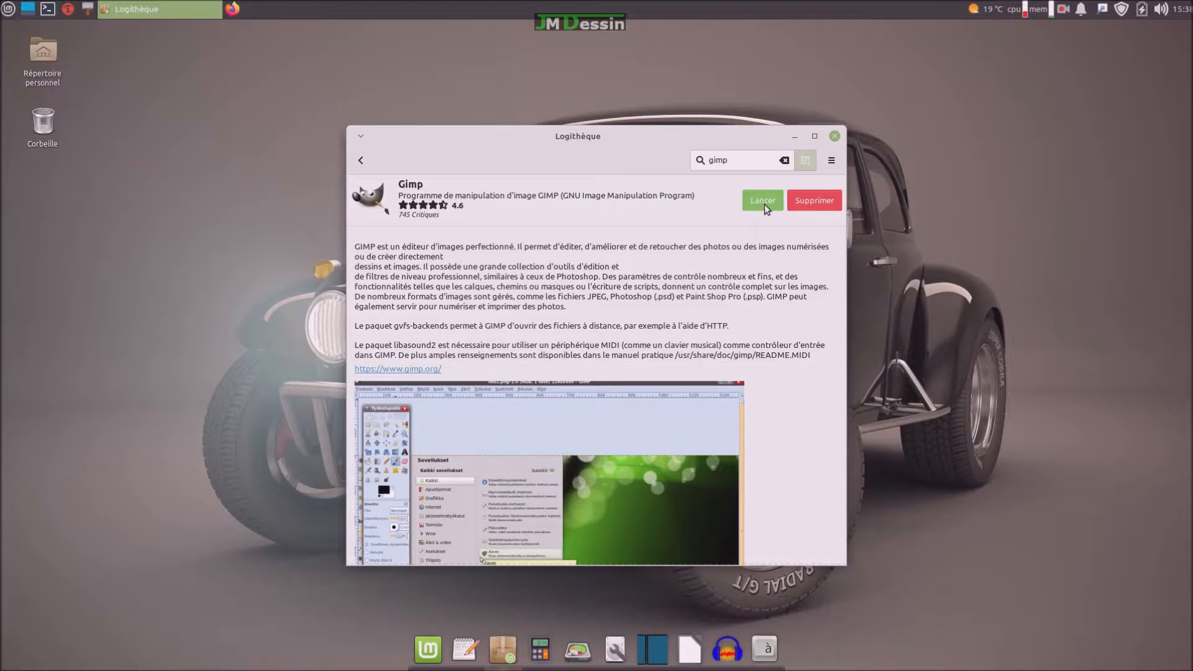
Launch GIMP and set its icon theme to Legacy in the preferences.
{"action": "left_click", "coordinate": [762, 200]}
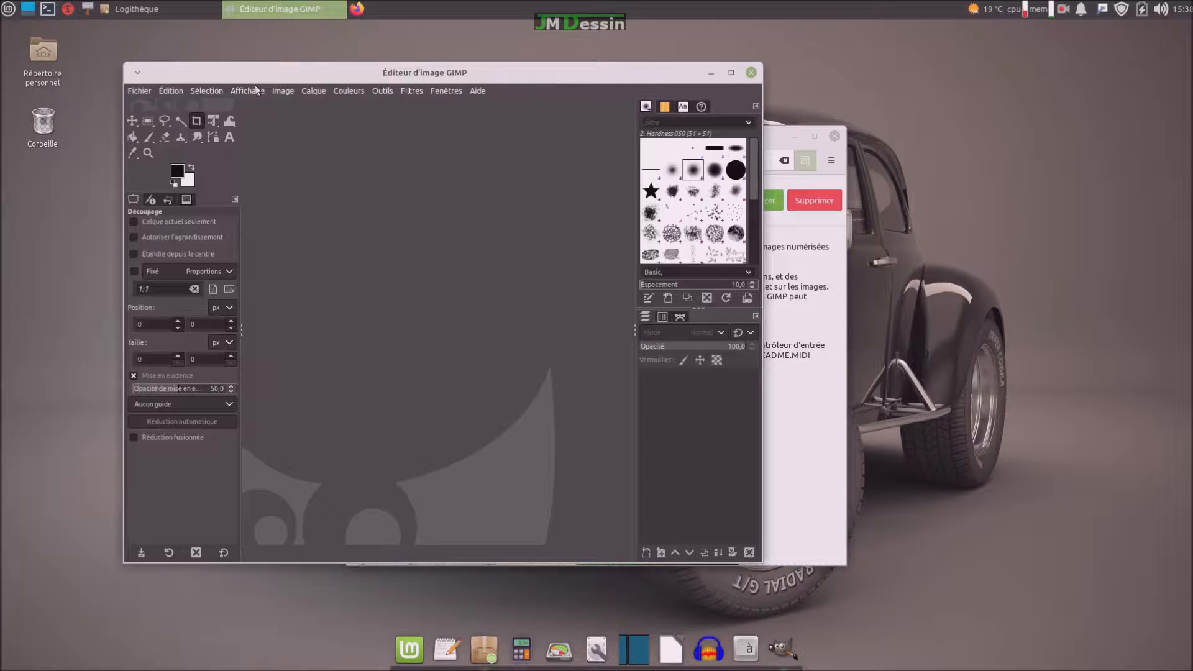
{"action": "left_click", "coordinate": [169, 91]}
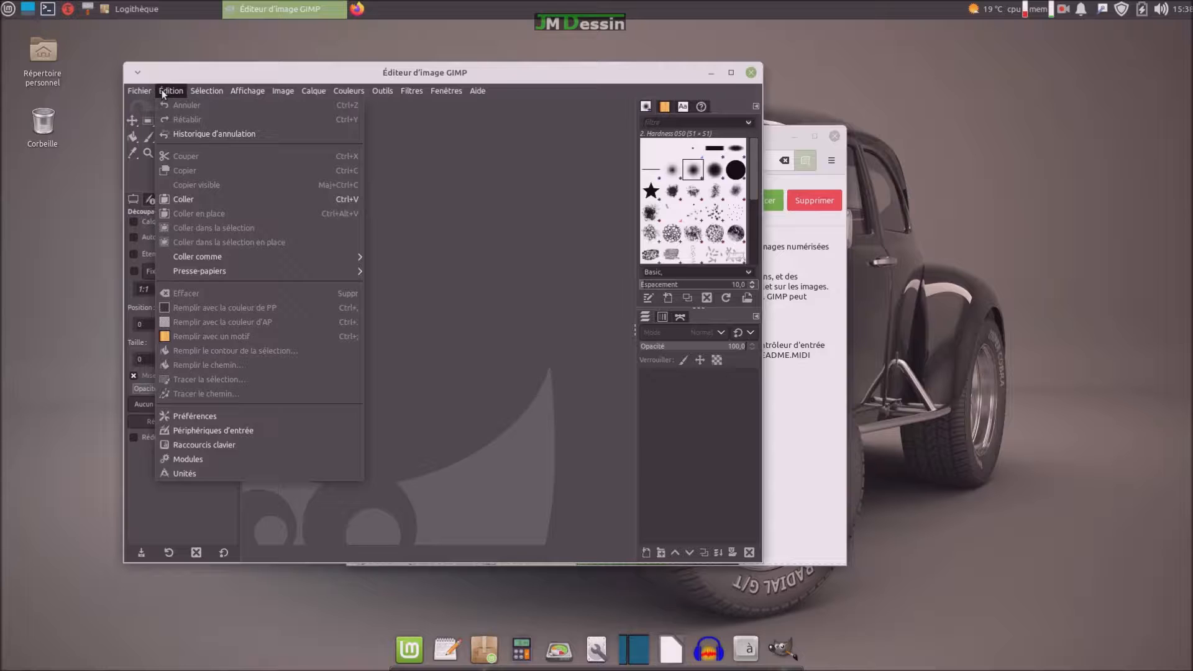
{"action": "left_click", "coordinate": [193, 417]}
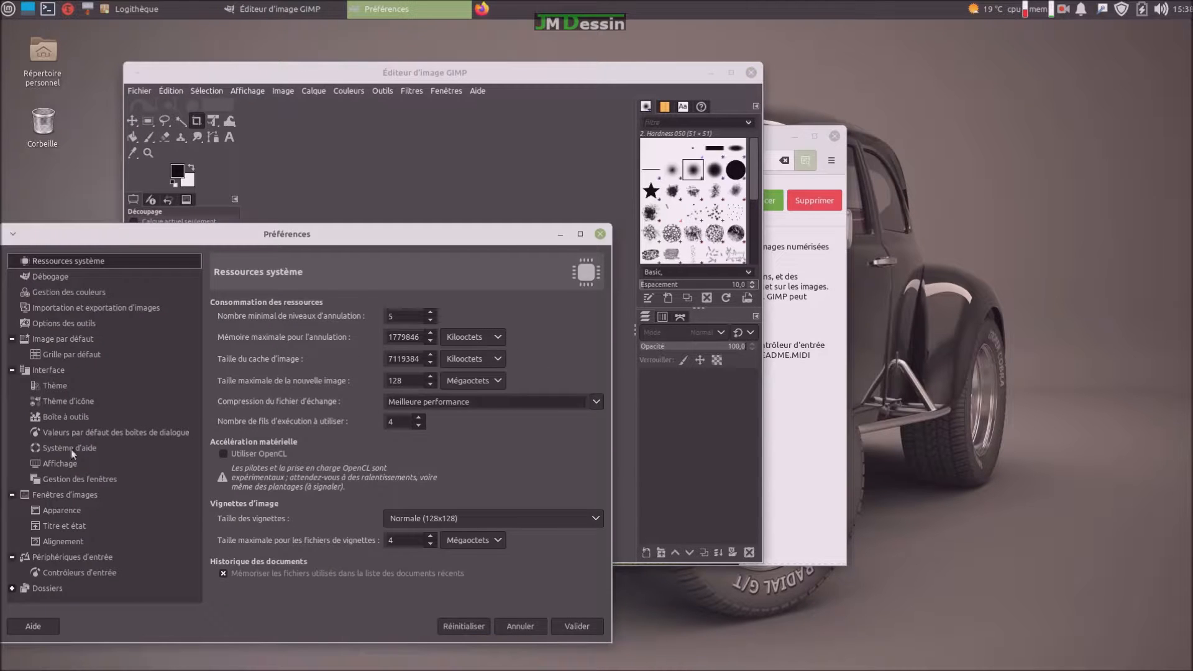
{"action": "left_click", "coordinate": [58, 403]}
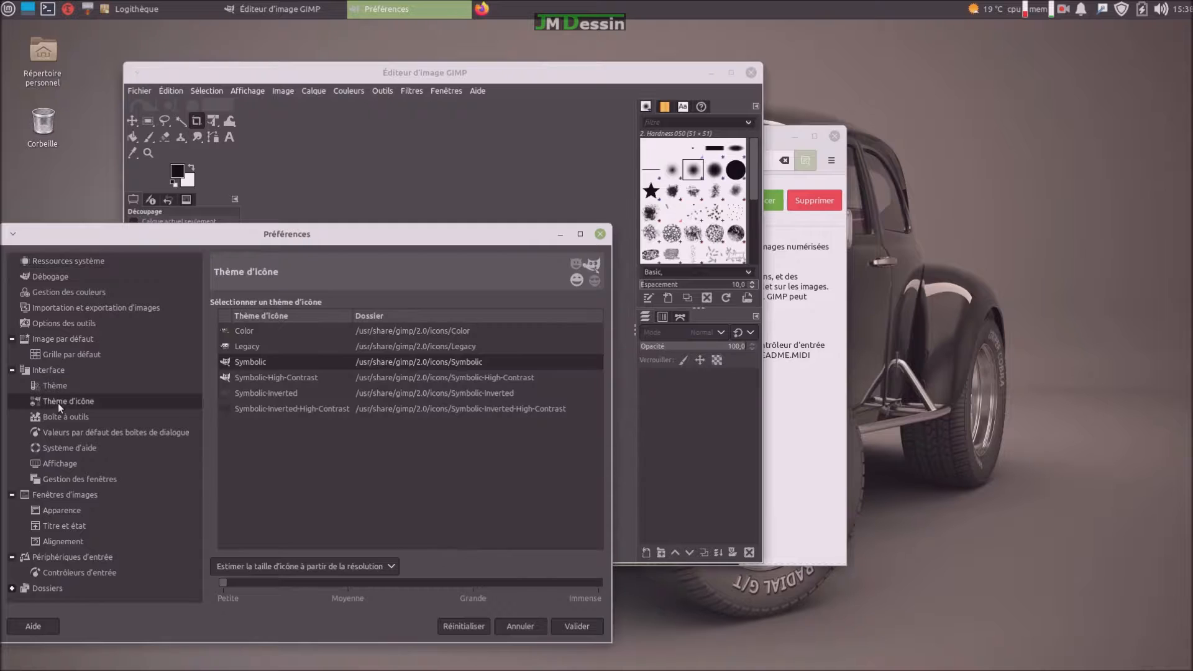
{"action": "left_click", "coordinate": [250, 354]}
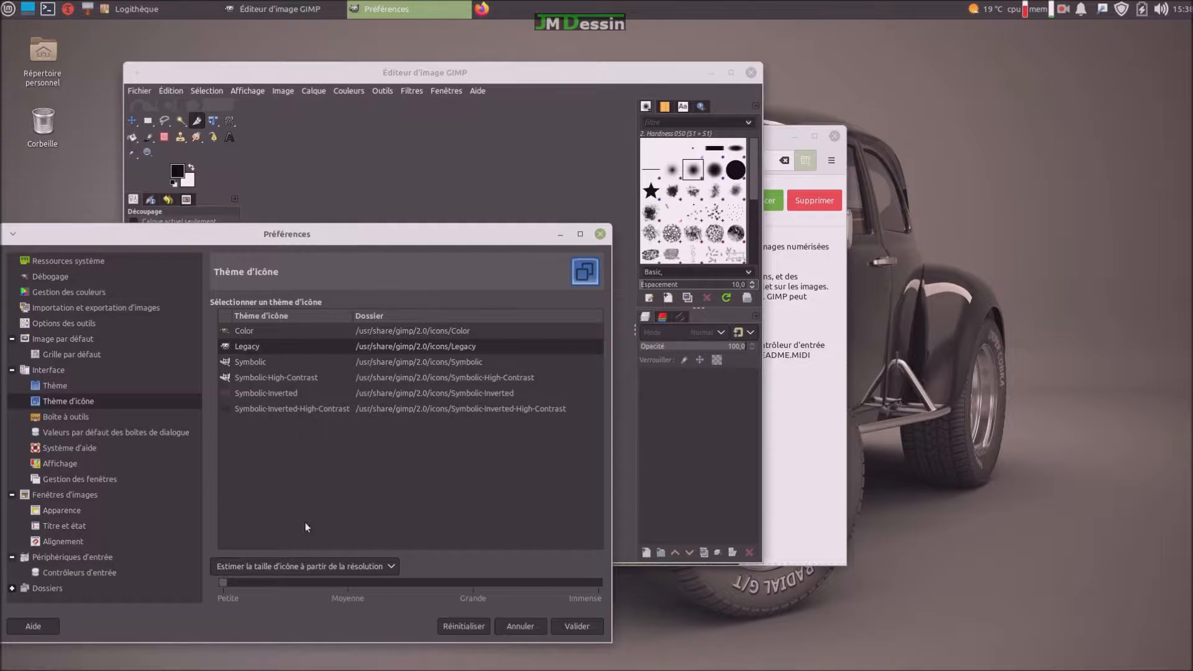
{"action": "left_click", "coordinate": [576, 626]}
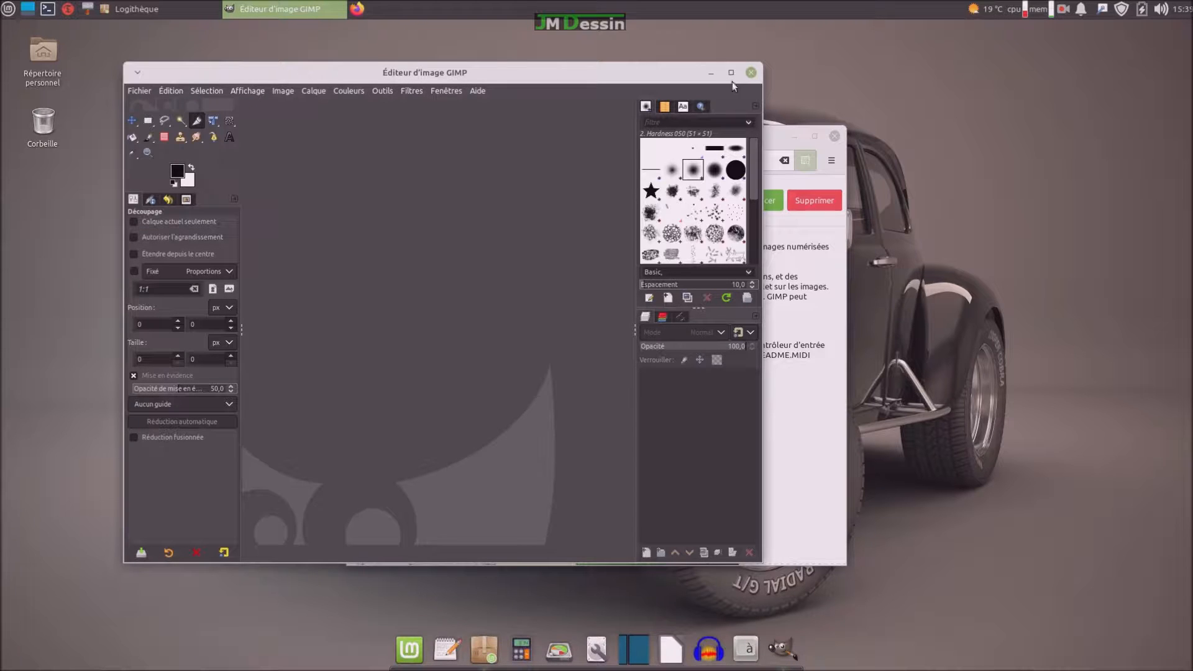
Pin GIMP to the dock and close its window.
{"action": "right_click", "coordinate": [779, 651]}
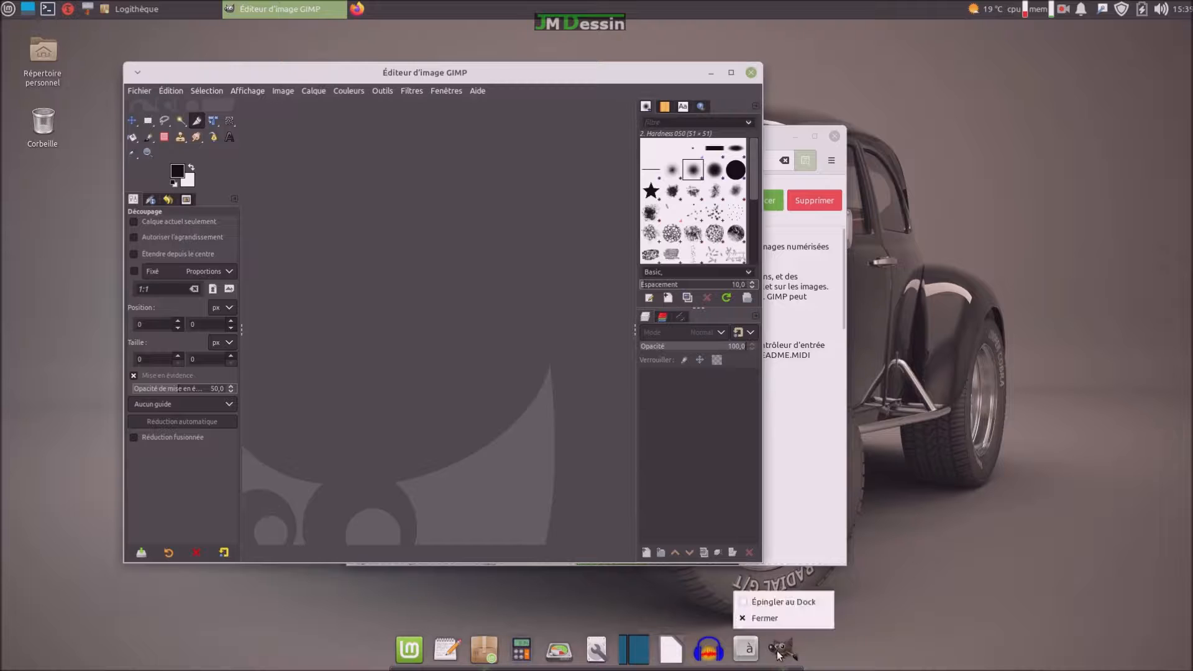
{"action": "left_click", "coordinate": [784, 602]}
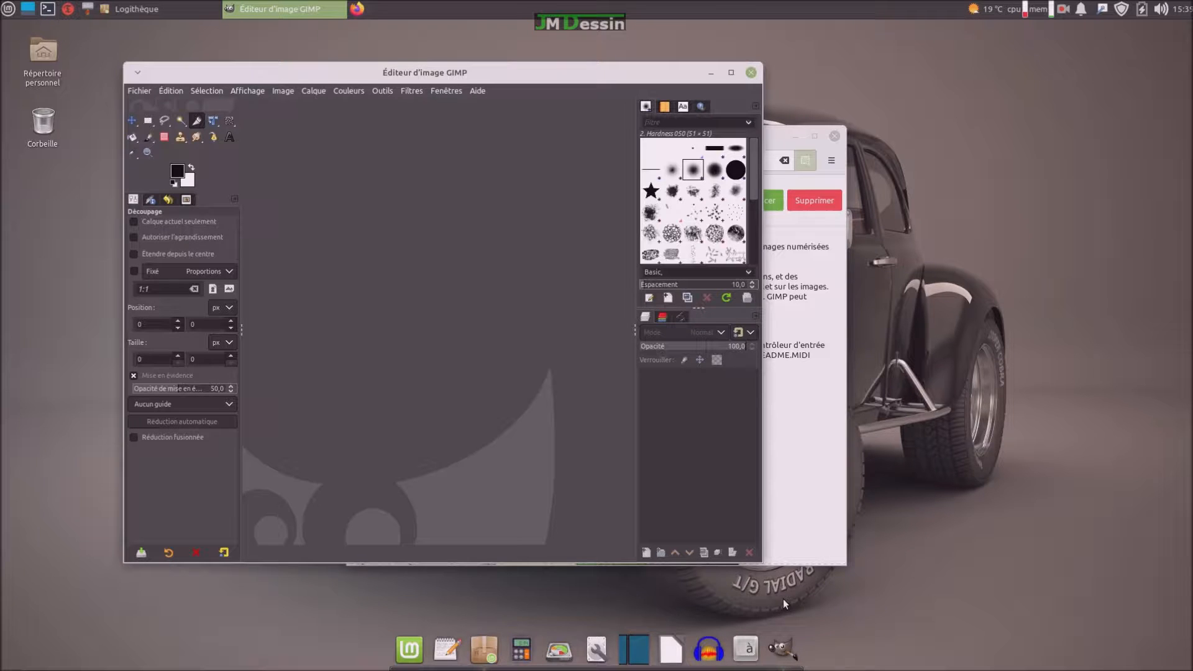
{"action": "left_click", "coordinate": [750, 74]}
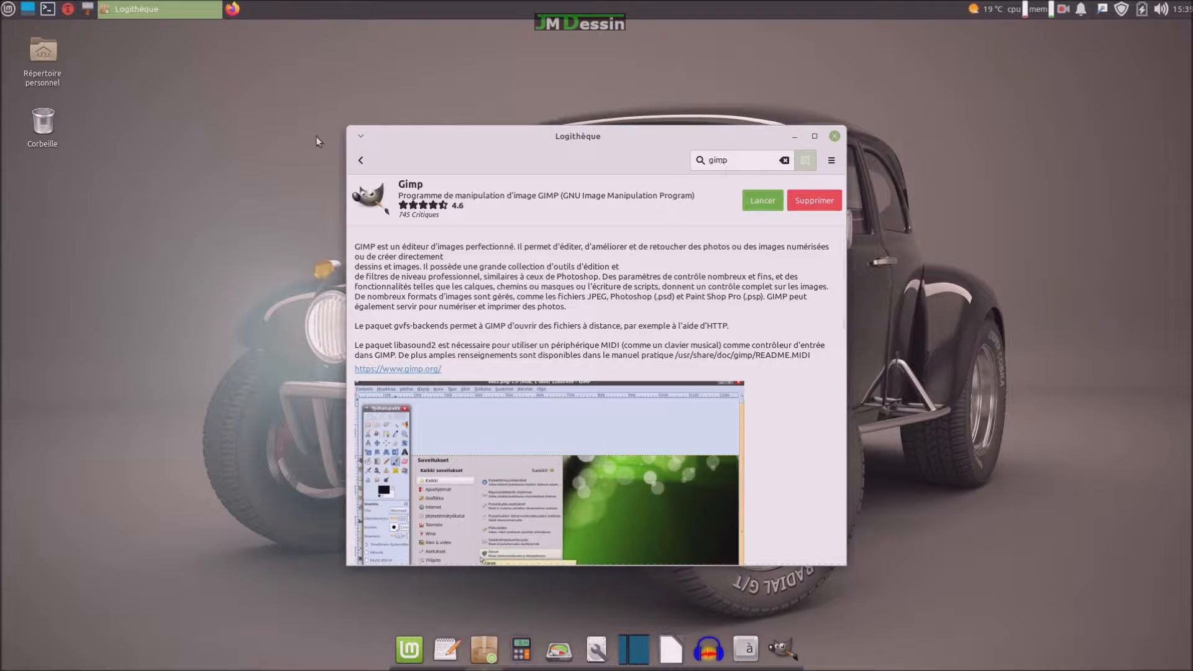
Return to the Logithèque home page, search for gimp and open the page of the installed Gimp package.
{"action": "left_click", "coordinate": [357, 161]}
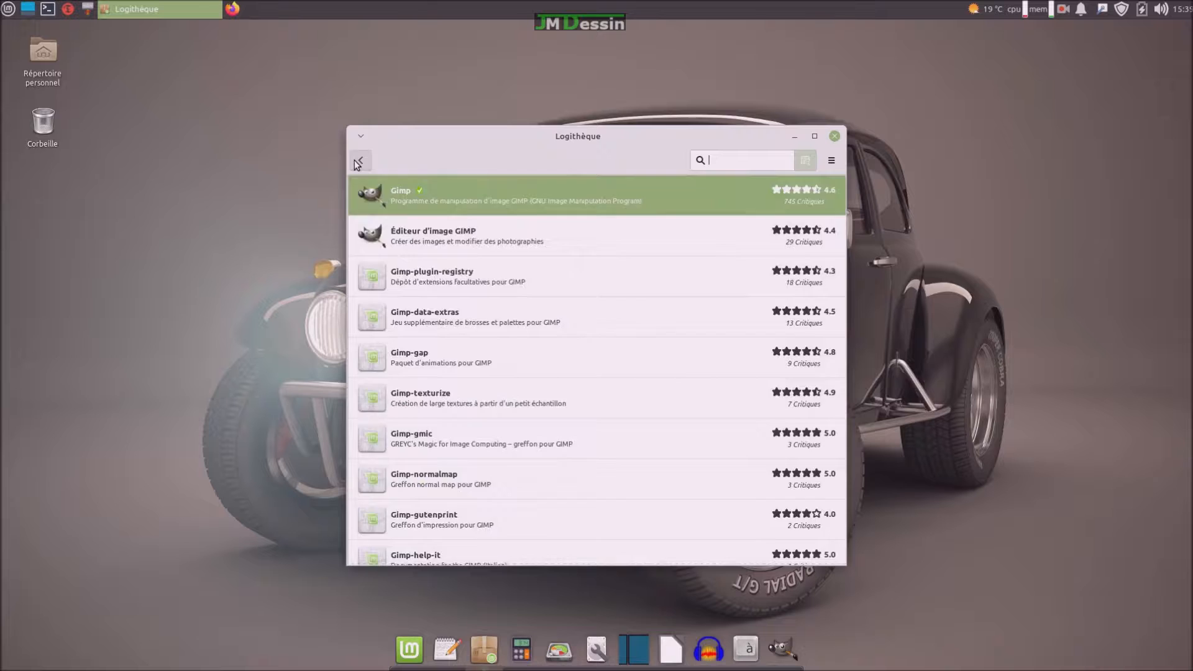
{"action": "left_click", "coordinate": [358, 162]}
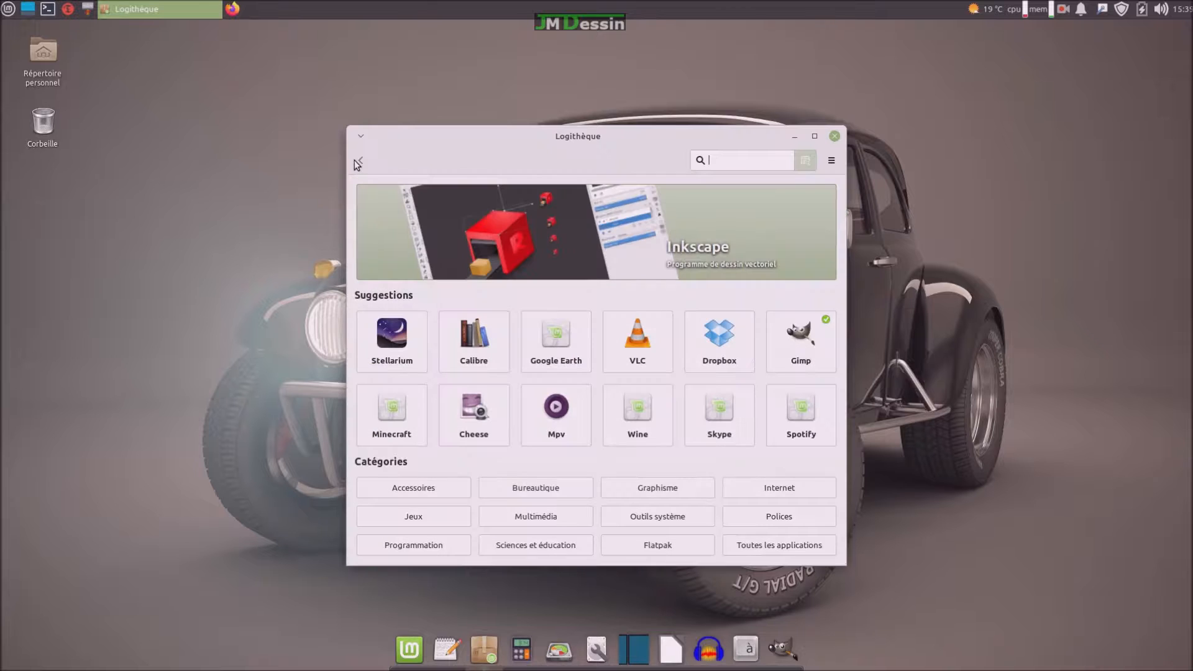
{"action": "left_click", "coordinate": [762, 159]}
{"action": "type", "text": "gimp"}
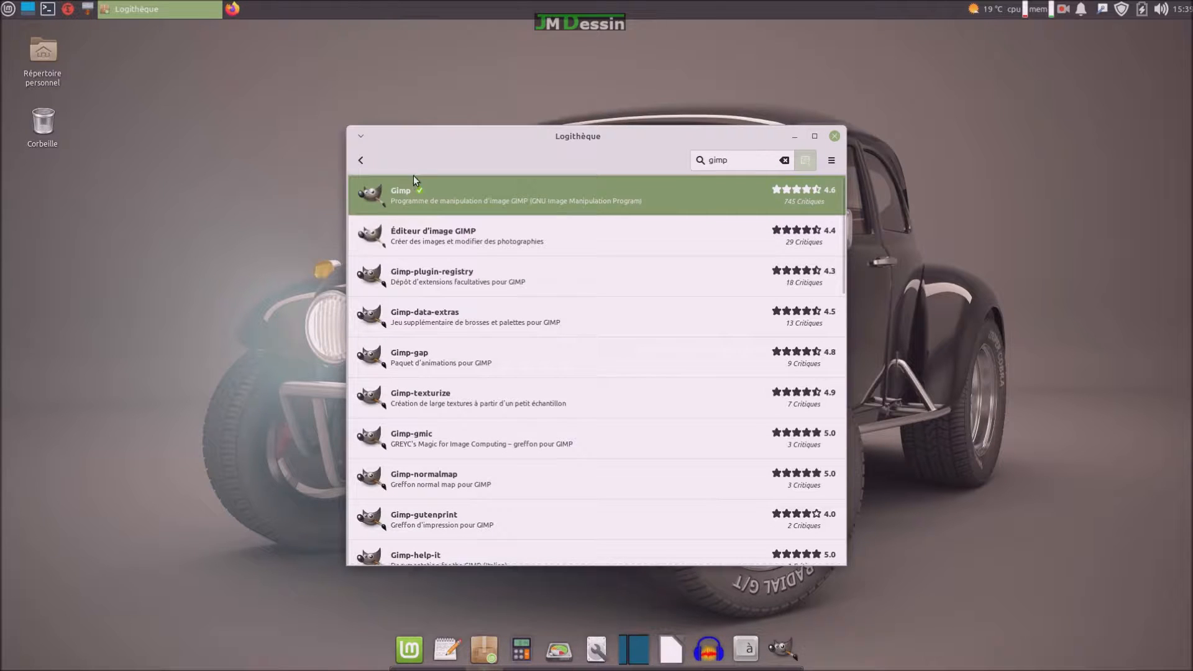
{"action": "left_click", "coordinate": [504, 195]}
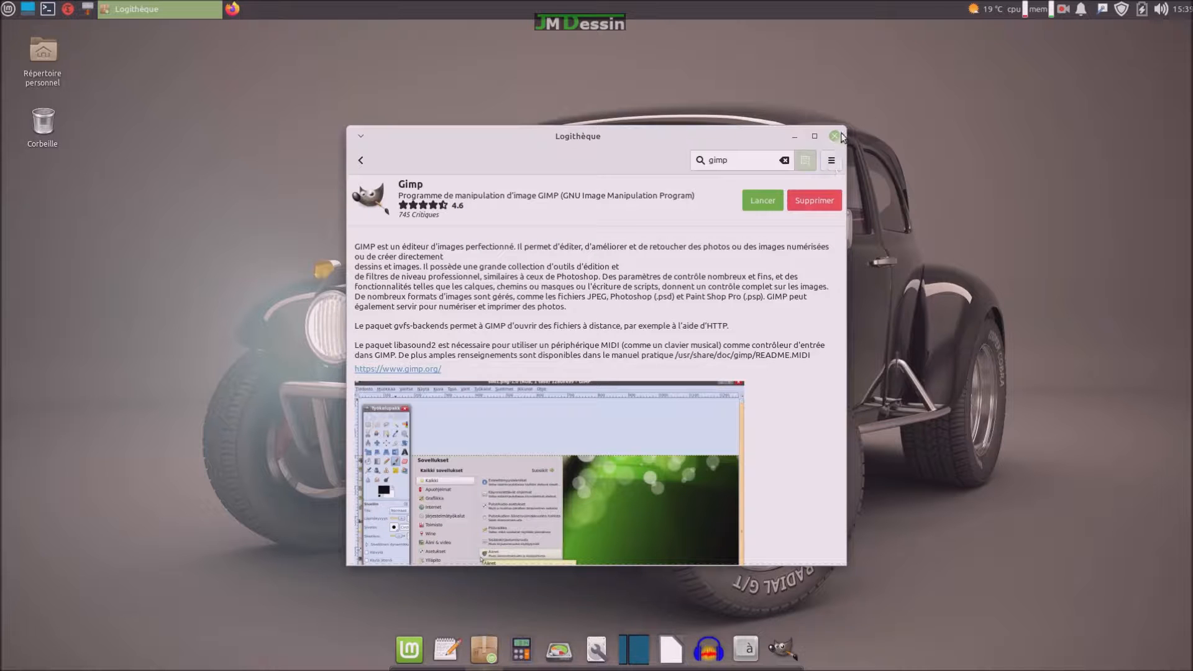
Return to the Logithèque home page, search for pinta and install the standard Pinta package rather than the Flathub one.
{"action": "left_click", "coordinate": [358, 165]}
{"action": "left_click", "coordinate": [360, 163]}
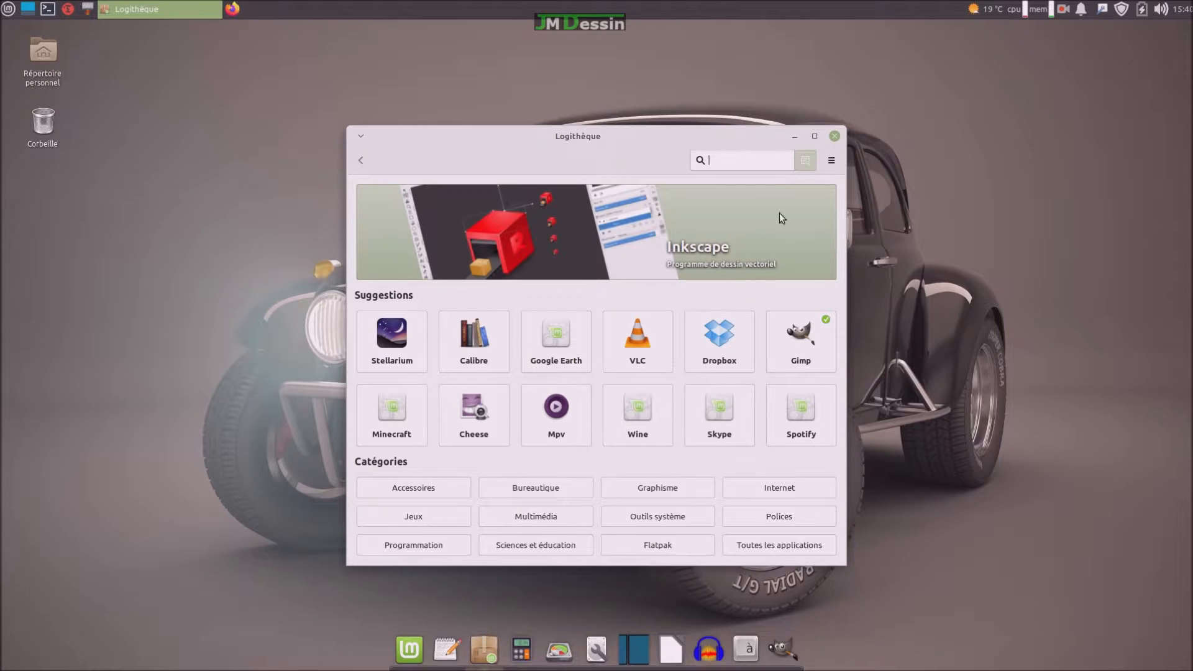
{"action": "left_click", "coordinate": [754, 164]}
{"action": "type", "text": "pinta"}
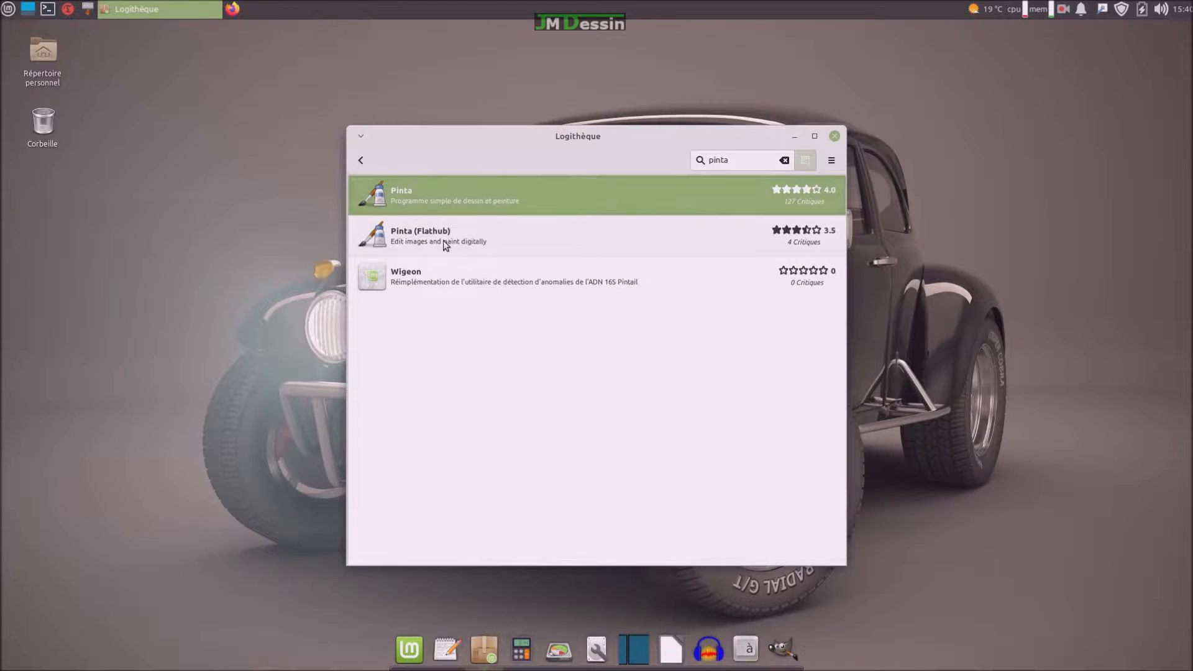
{"action": "left_click", "coordinate": [447, 191]}
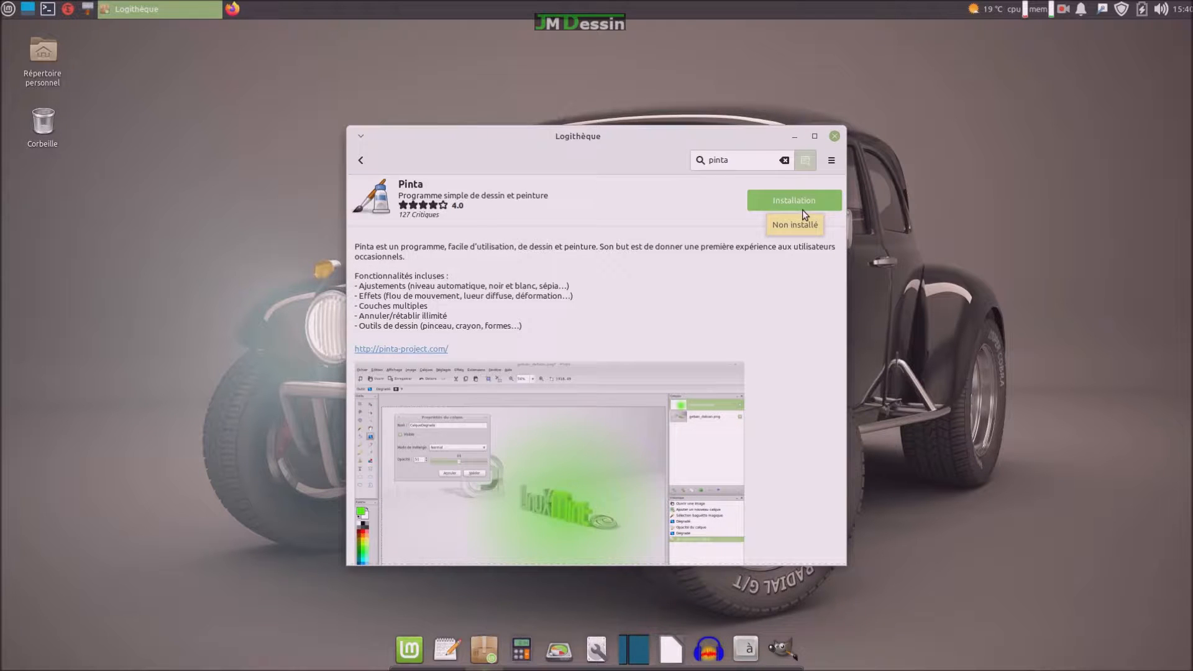
{"action": "left_click", "coordinate": [797, 202]}
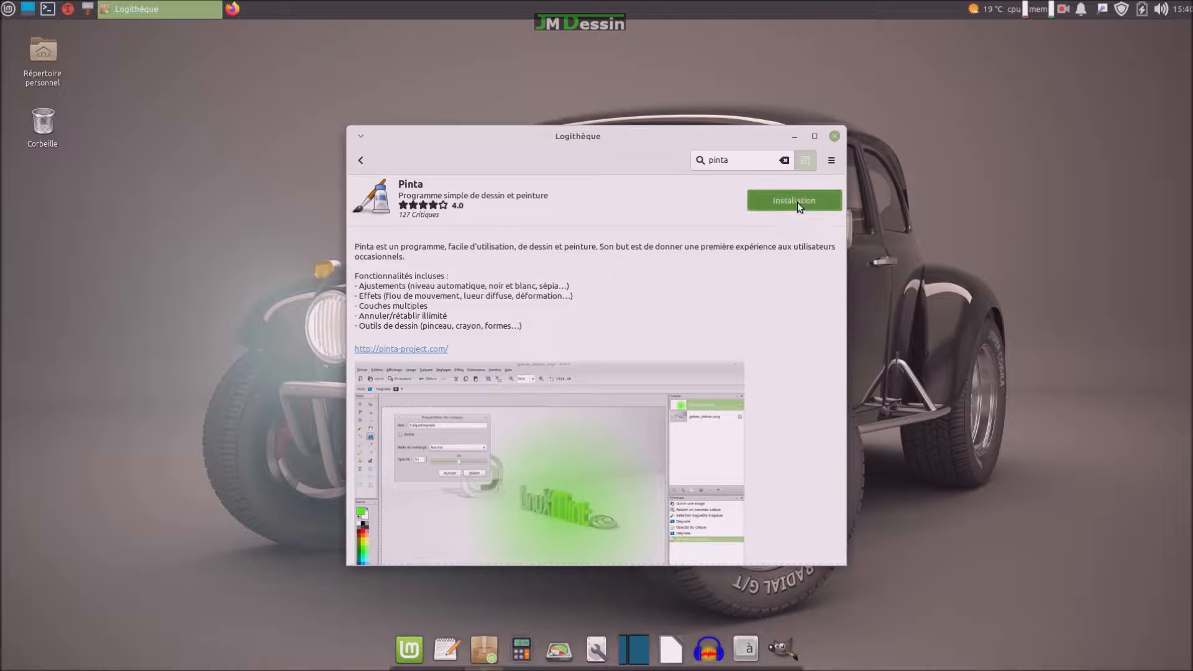
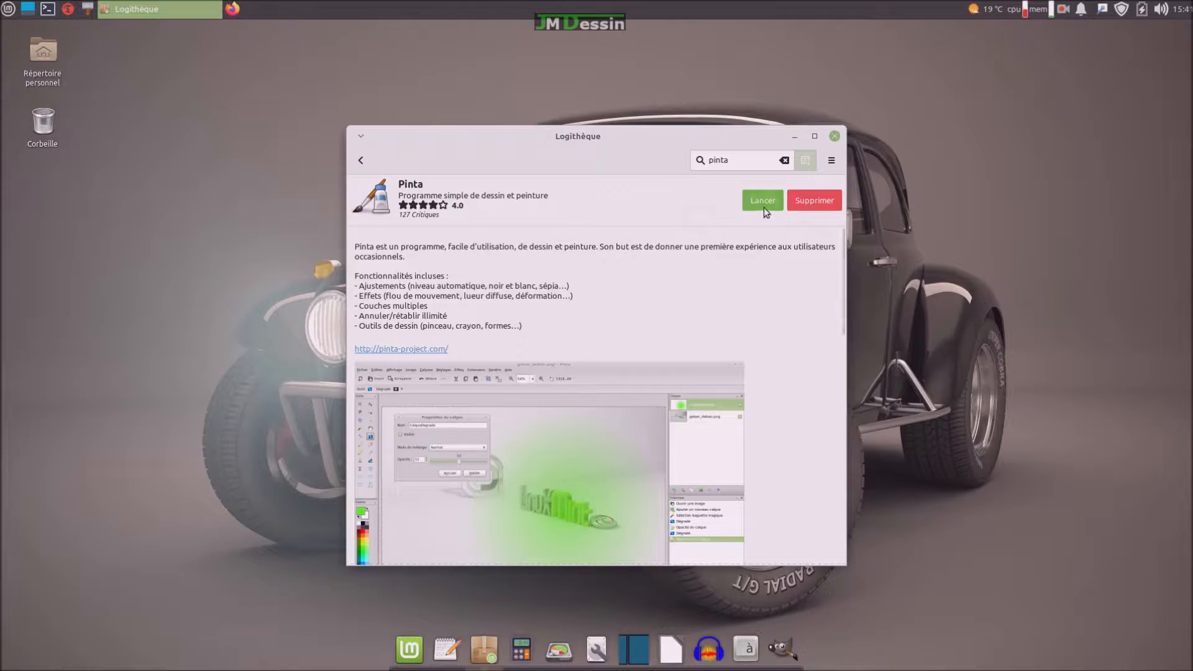
Launch the newly installed Pinta and pin it to the dock.
{"action": "left_click", "coordinate": [765, 209]}
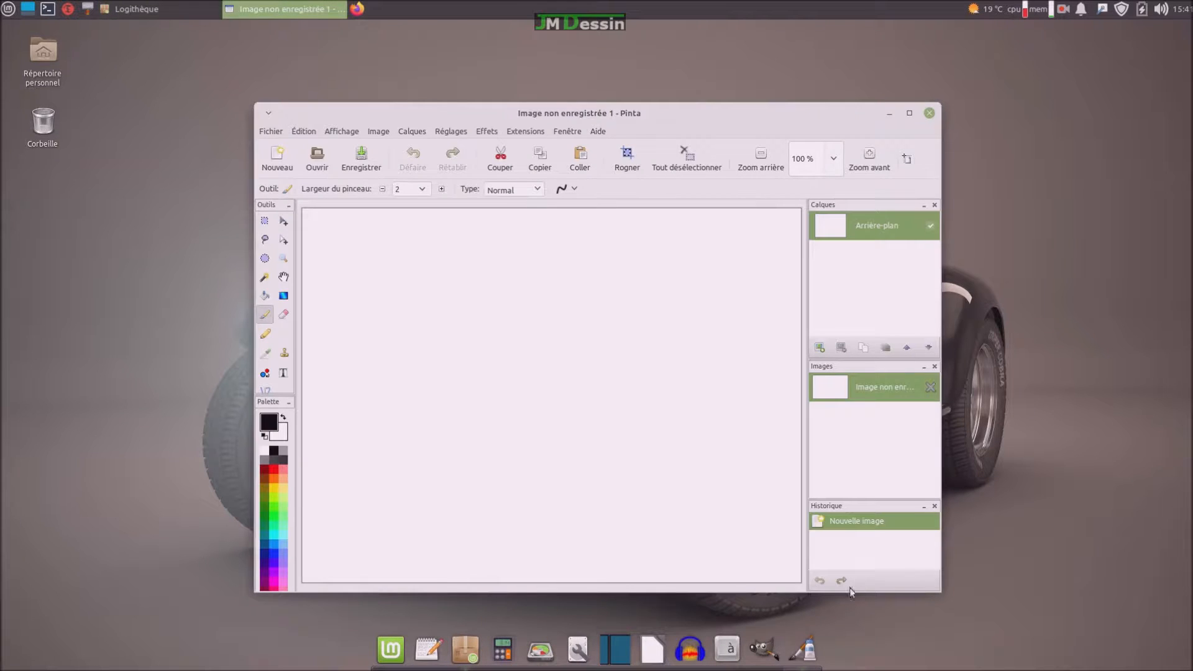
{"action": "right_click", "coordinate": [810, 651]}
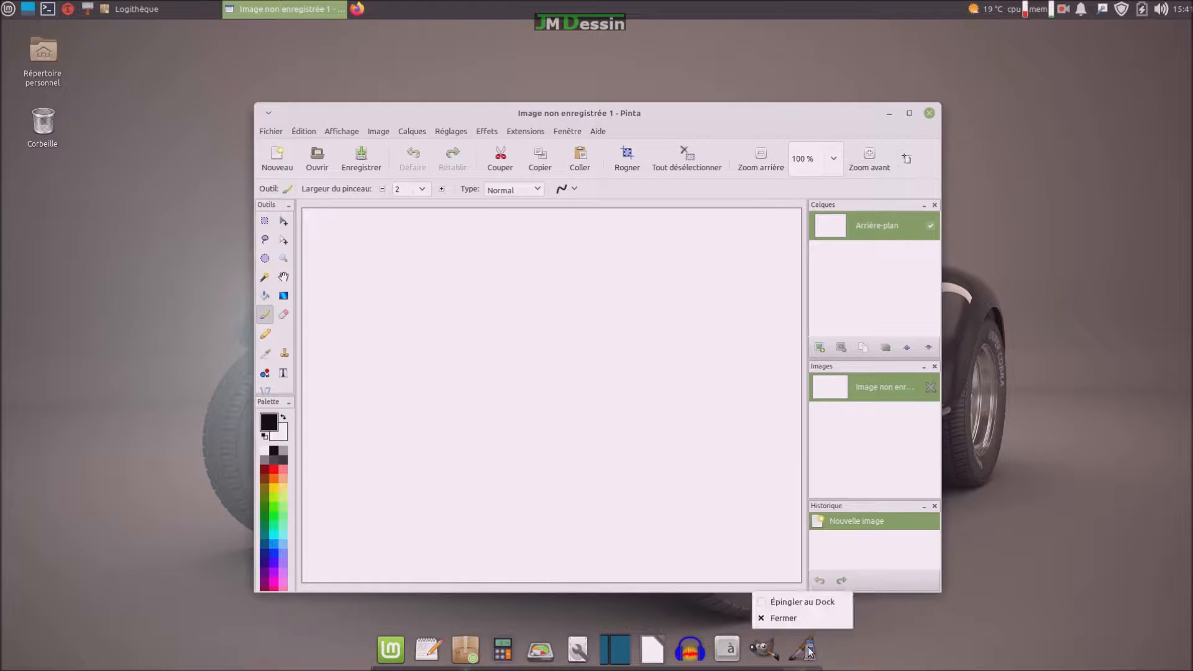
{"action": "left_click", "coordinate": [815, 604]}
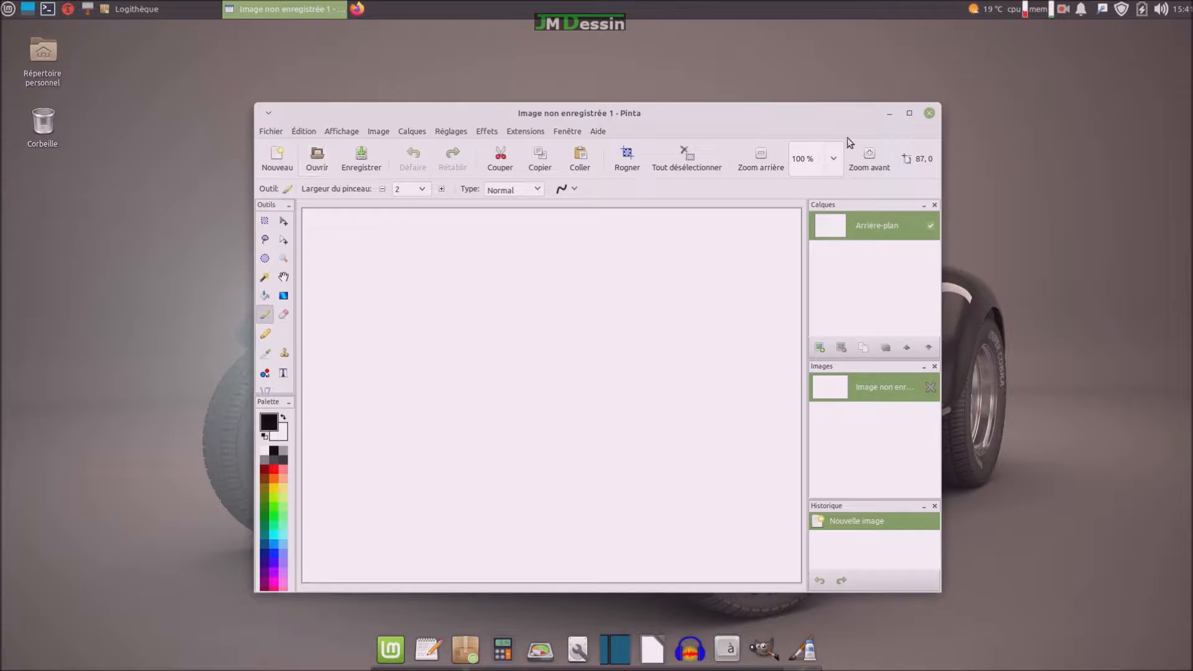
Maximize the Pinta window and open the image Fond écran 01.jpg from the Images folder.
{"action": "left_click", "coordinate": [909, 113]}
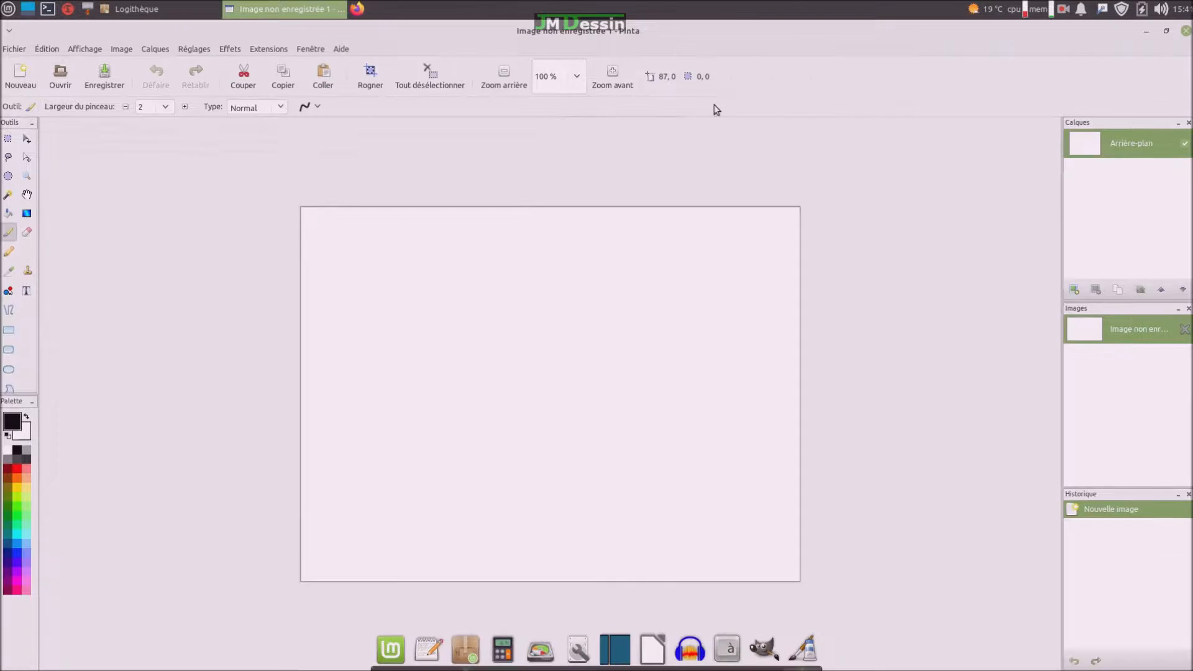
{"action": "left_click", "coordinate": [13, 52]}
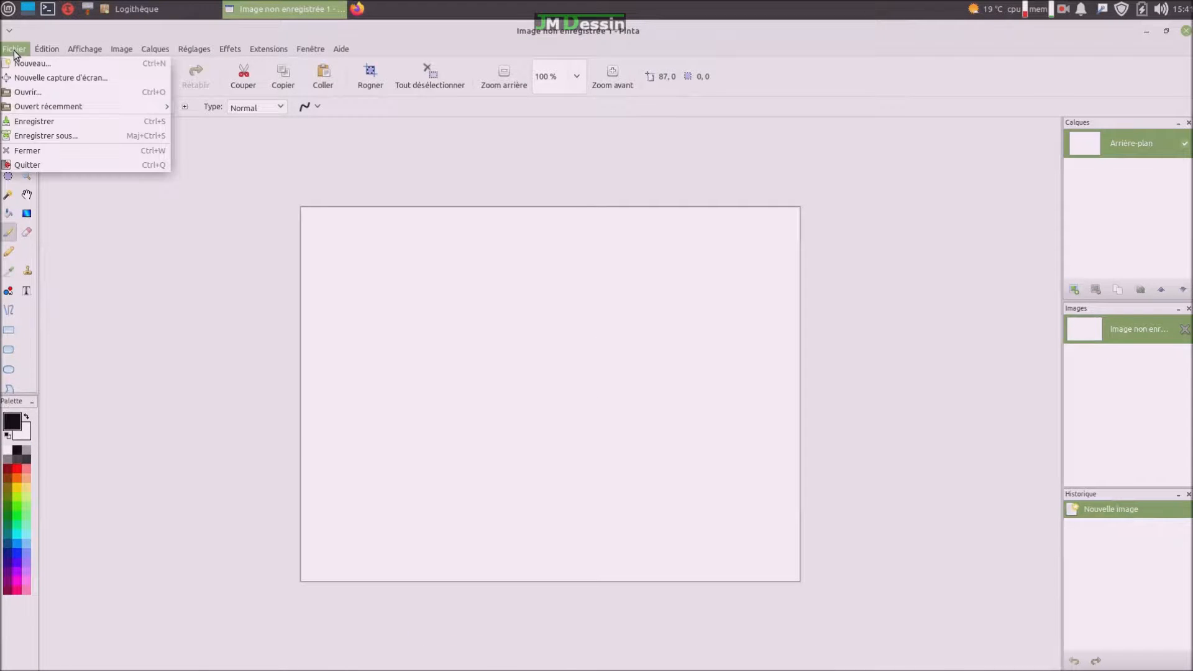
{"action": "left_click", "coordinate": [24, 91]}
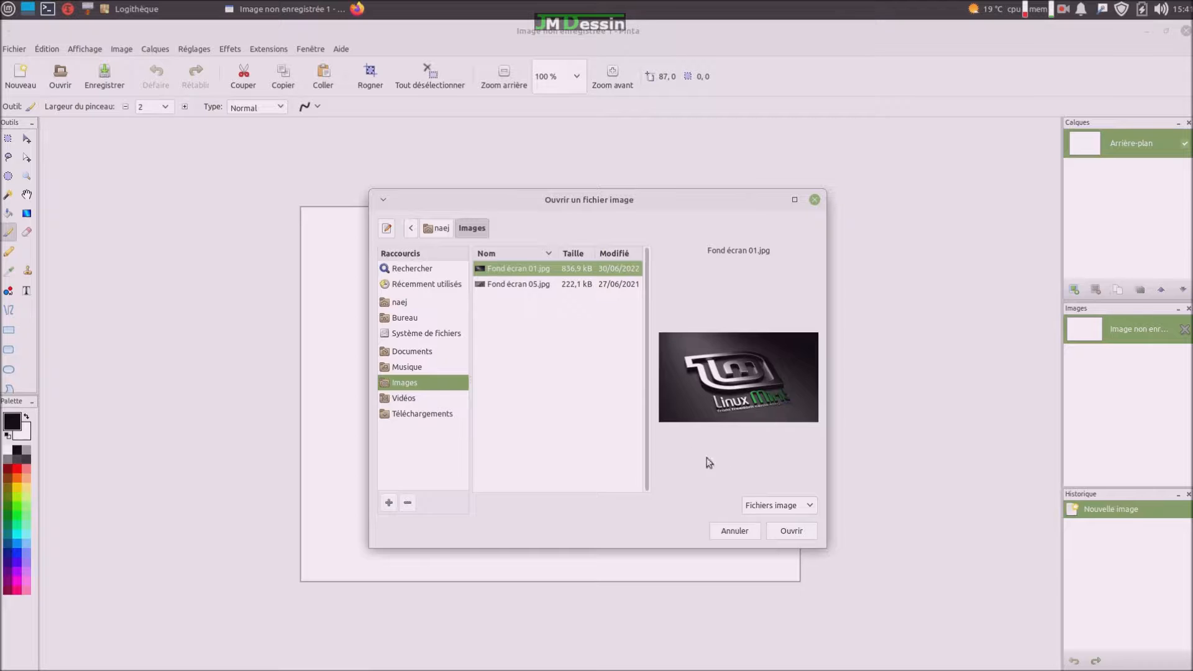
{"action": "left_click", "coordinate": [799, 533]}
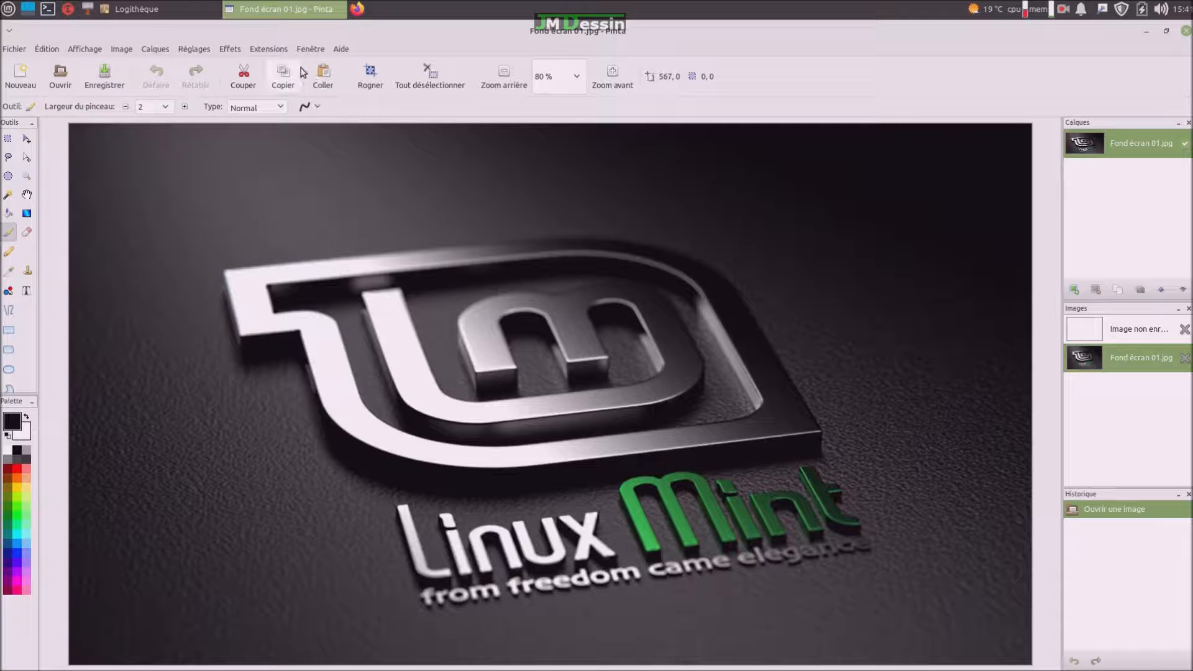
Try the Augmenter la netteté photo effect on the image with a value of 20, reset the value and close Pinta.
{"action": "left_click", "coordinate": [228, 51]}
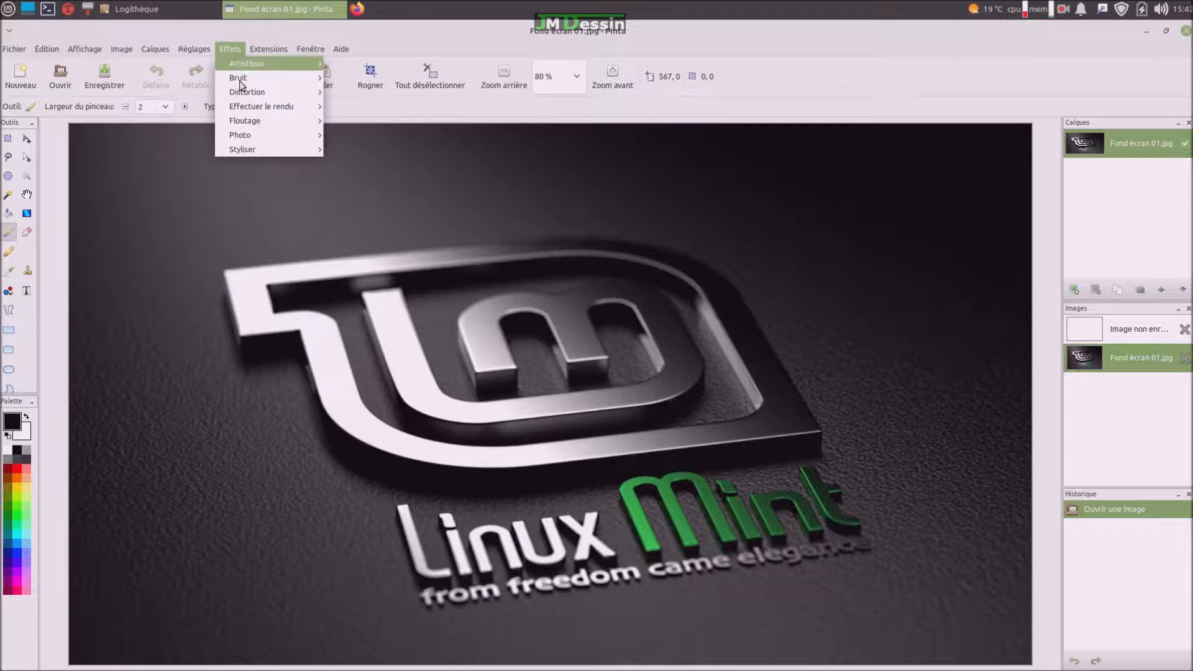
{"action": "mouse_move", "coordinate": [262, 134]}
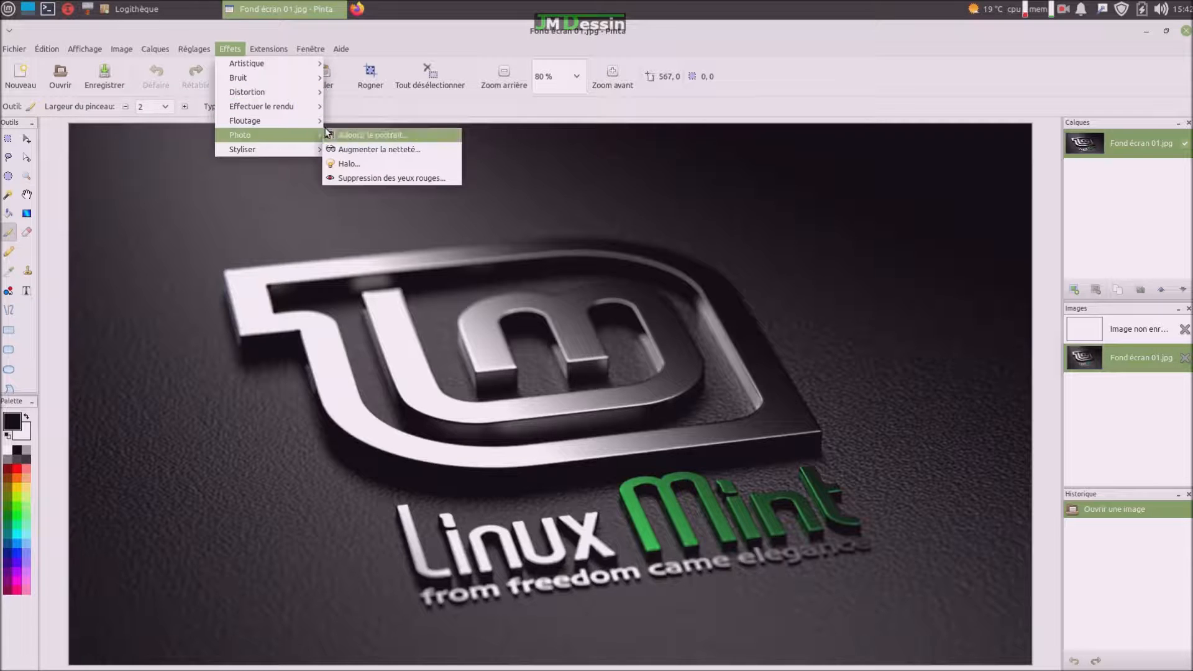
{"action": "left_click", "coordinate": [351, 151]}
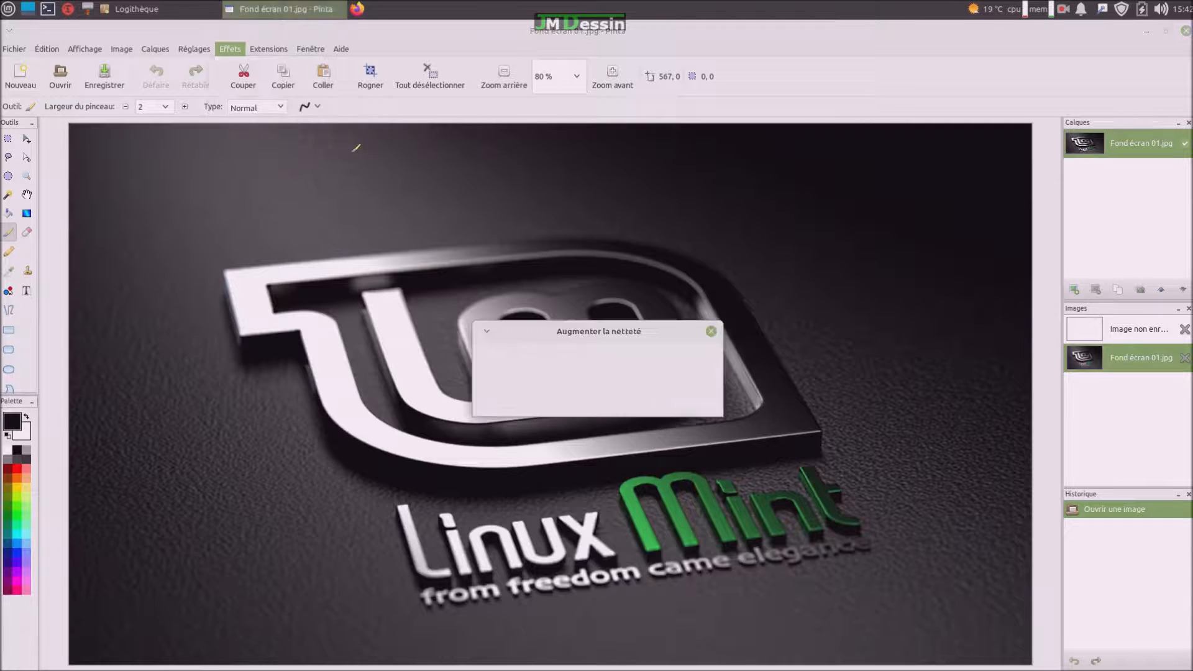
{"action": "left_click_drag", "start_coordinate": [619, 332], "coordinate": [1019, 202]}
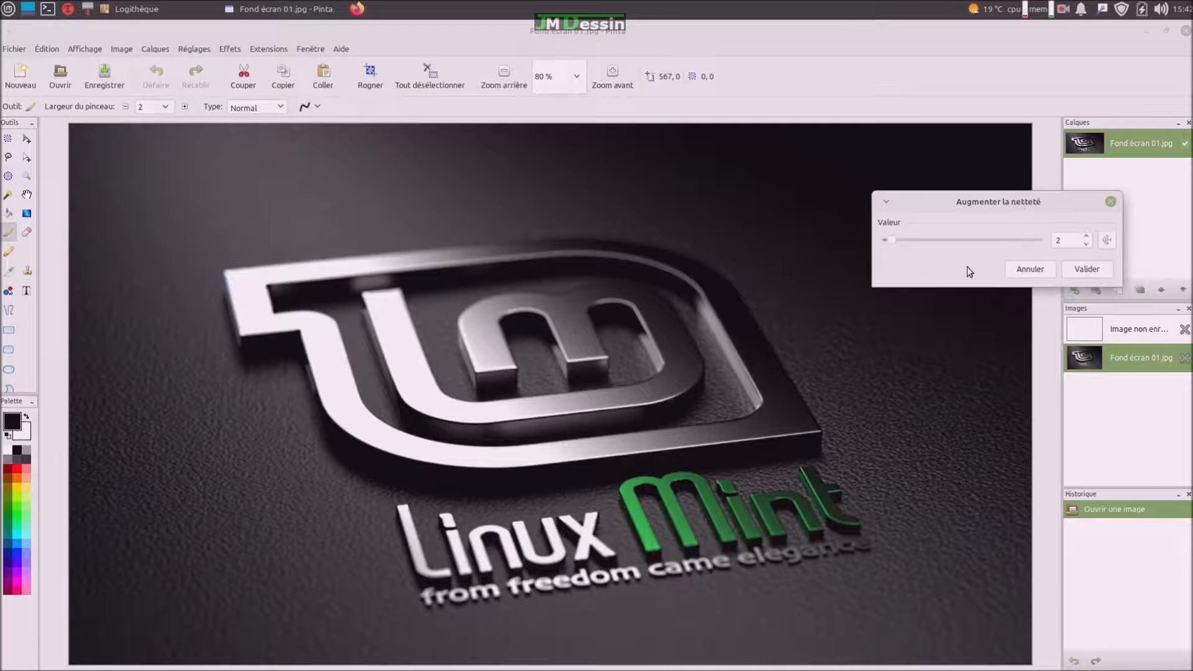
{"action": "left_click_drag", "start_coordinate": [892, 240], "coordinate": [1043, 240]}
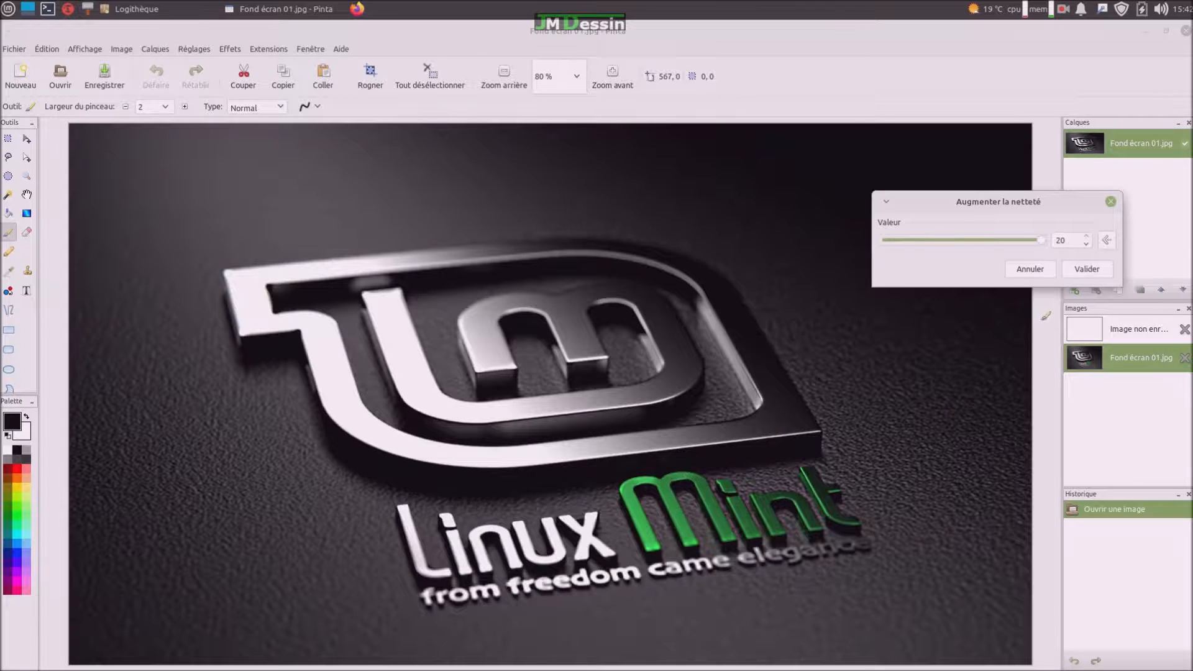
{"action": "left_click", "coordinate": [1107, 241]}
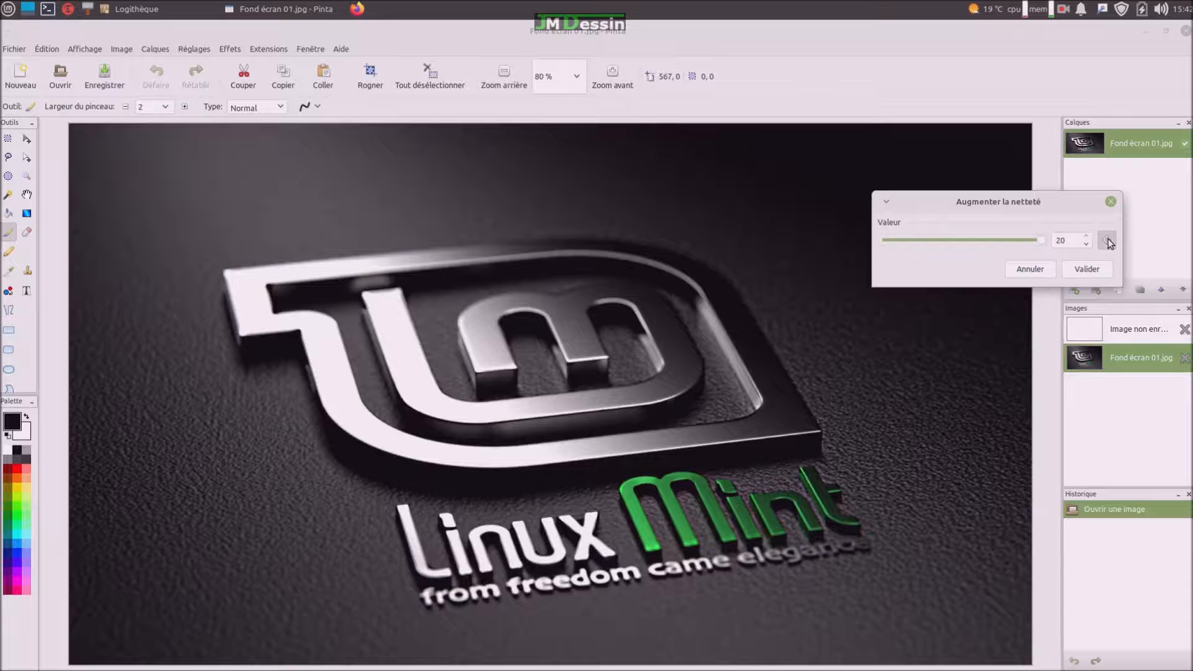
{"action": "left_click", "coordinate": [1095, 272]}
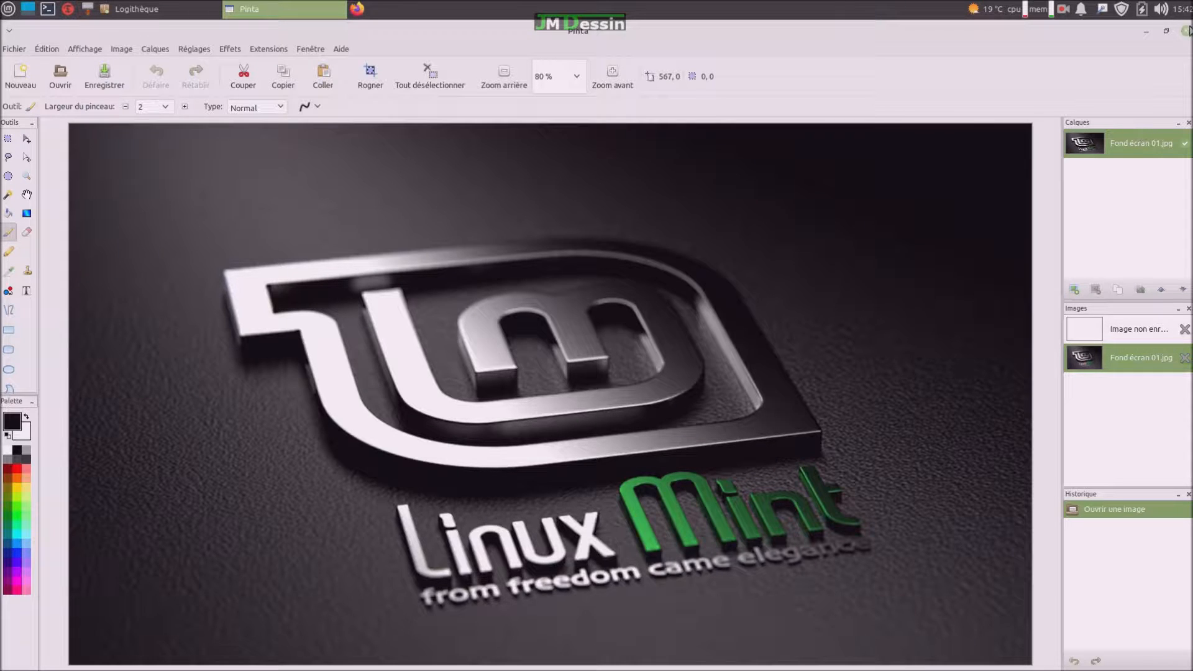
{"action": "left_click", "coordinate": [1184, 30]}
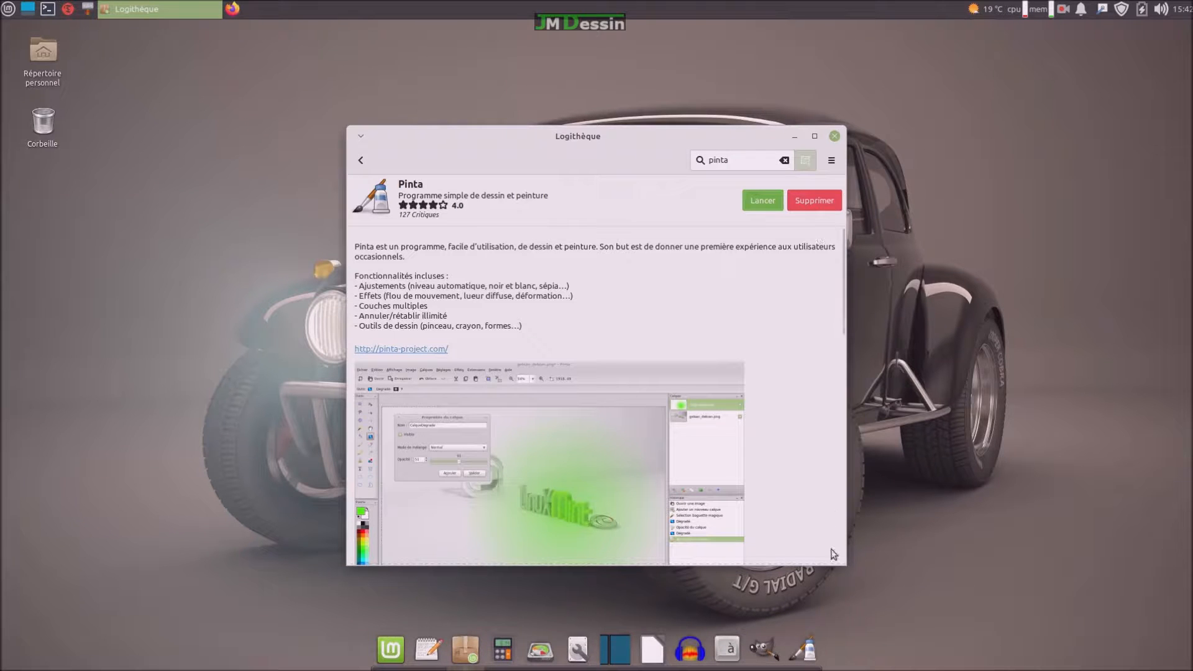
Restart the Logithèque, search for krita and install the Flathub version of Krita, accepting its additional packages.
{"action": "left_click", "coordinate": [835, 137]}
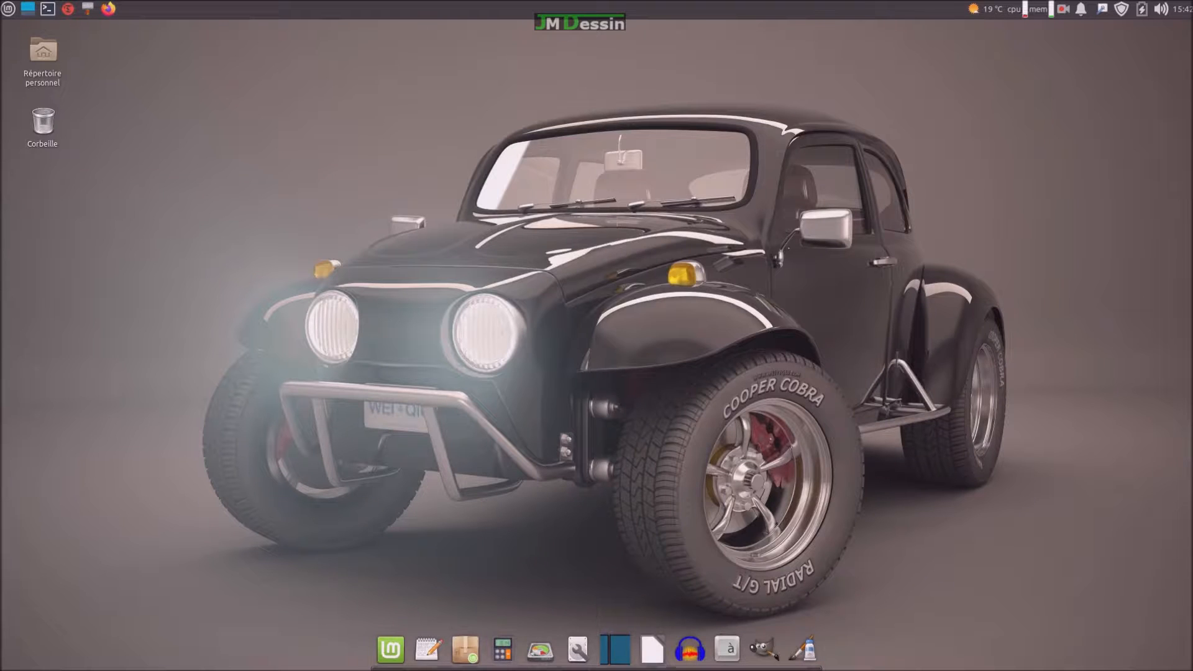
{"action": "left_click", "coordinate": [465, 649]}
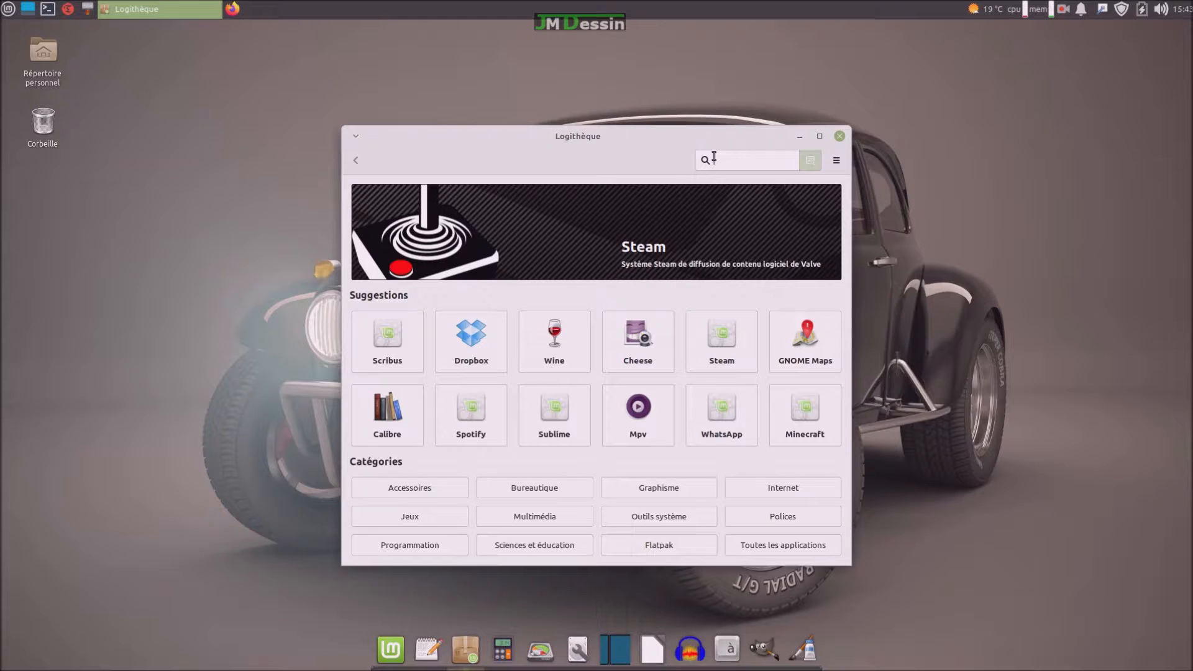
{"action": "type", "text": "krita"}
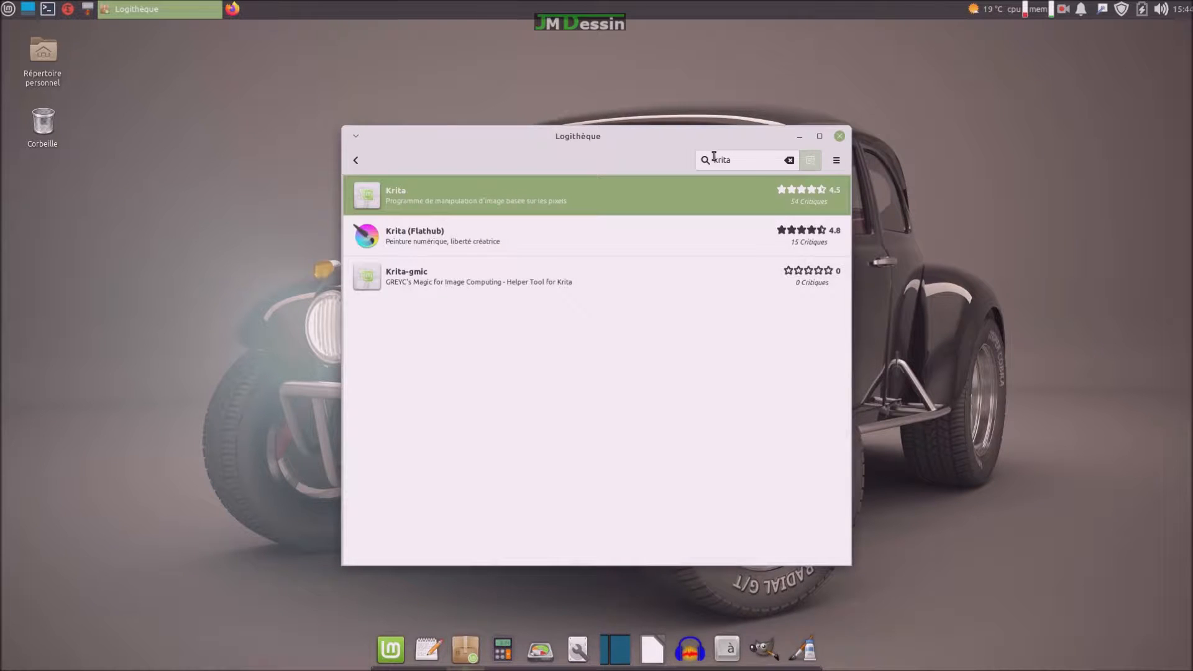
{"action": "left_click", "coordinate": [424, 236]}
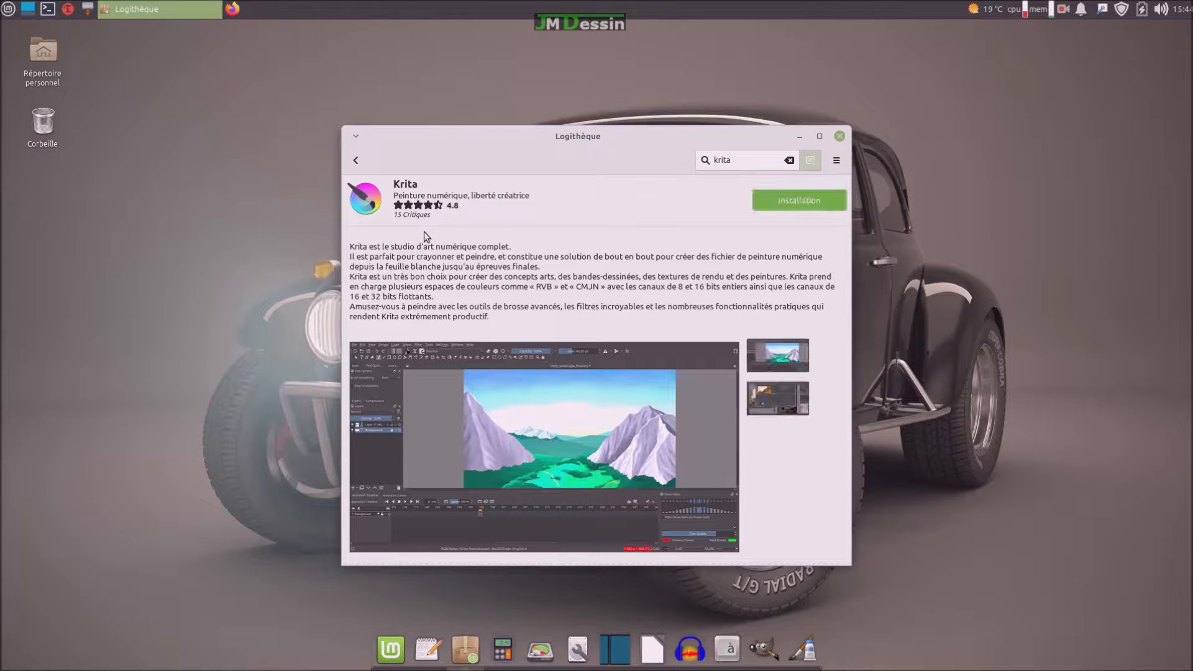
{"action": "left_click", "coordinate": [820, 202]}
{"action": "left_click", "coordinate": [714, 466]}
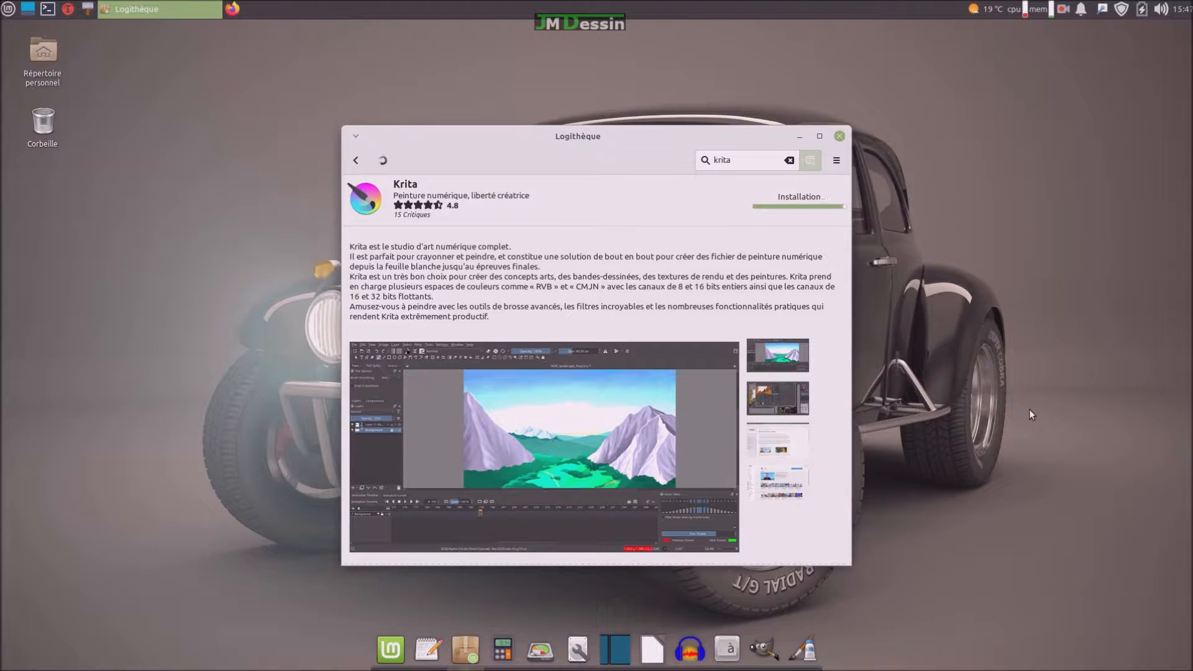
Launch Krita, pin it to the dock and close its window.
{"action": "left_click", "coordinate": [762, 206]}
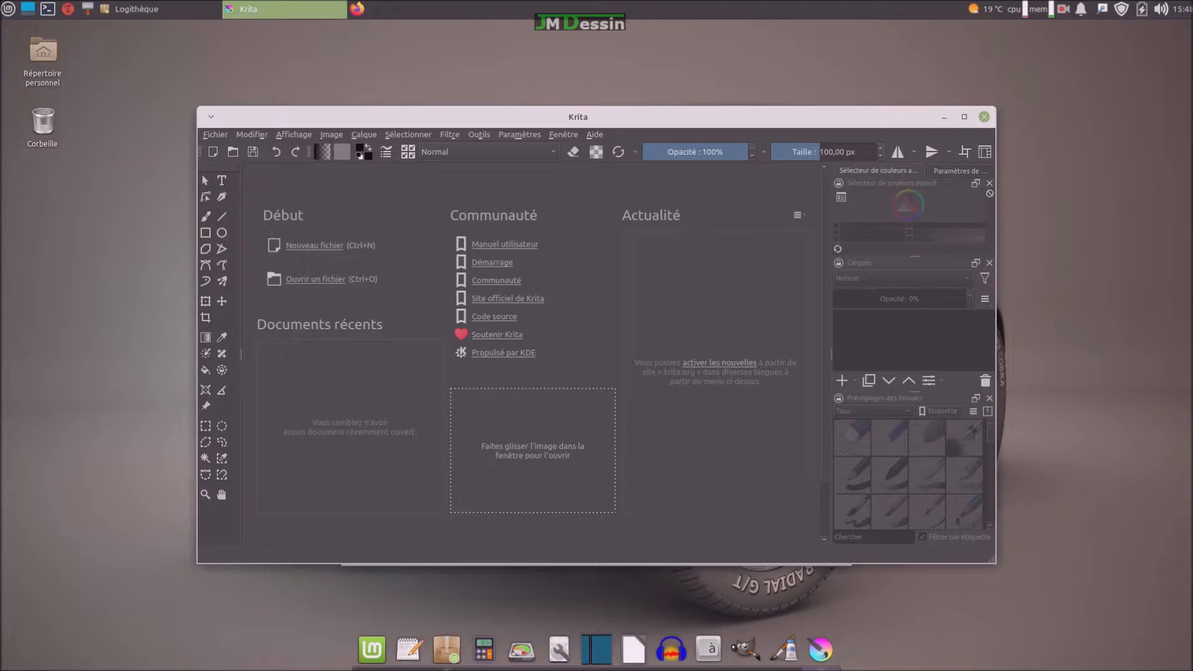
{"action": "right_click", "coordinate": [817, 650]}
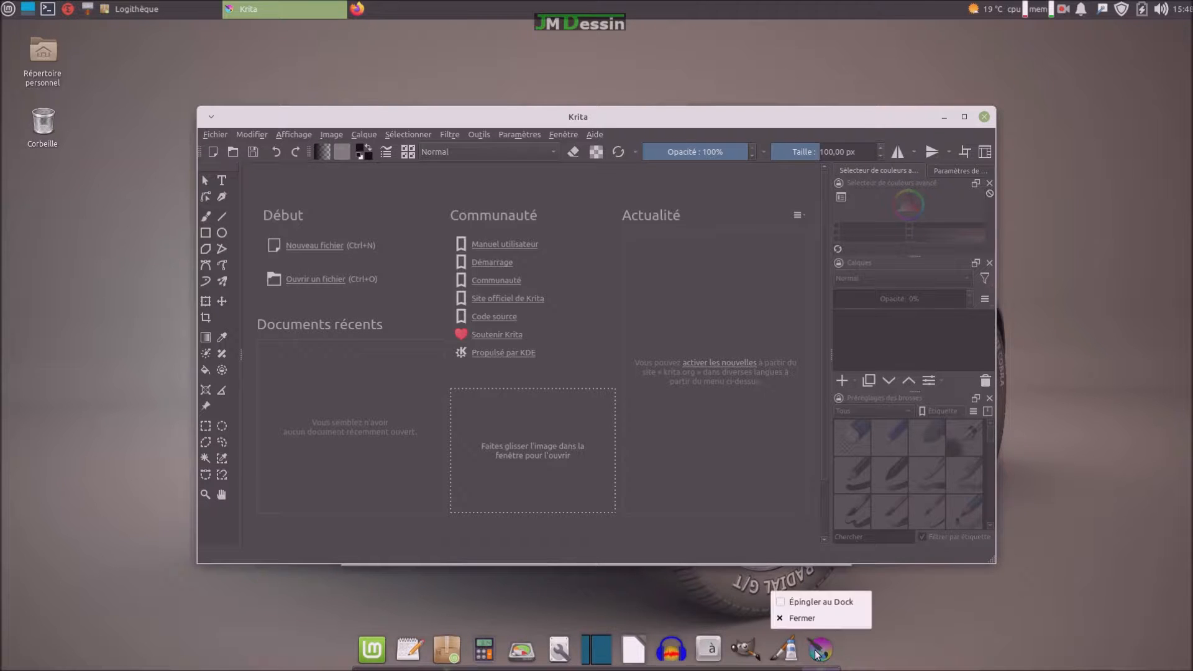
{"action": "left_click", "coordinate": [811, 605]}
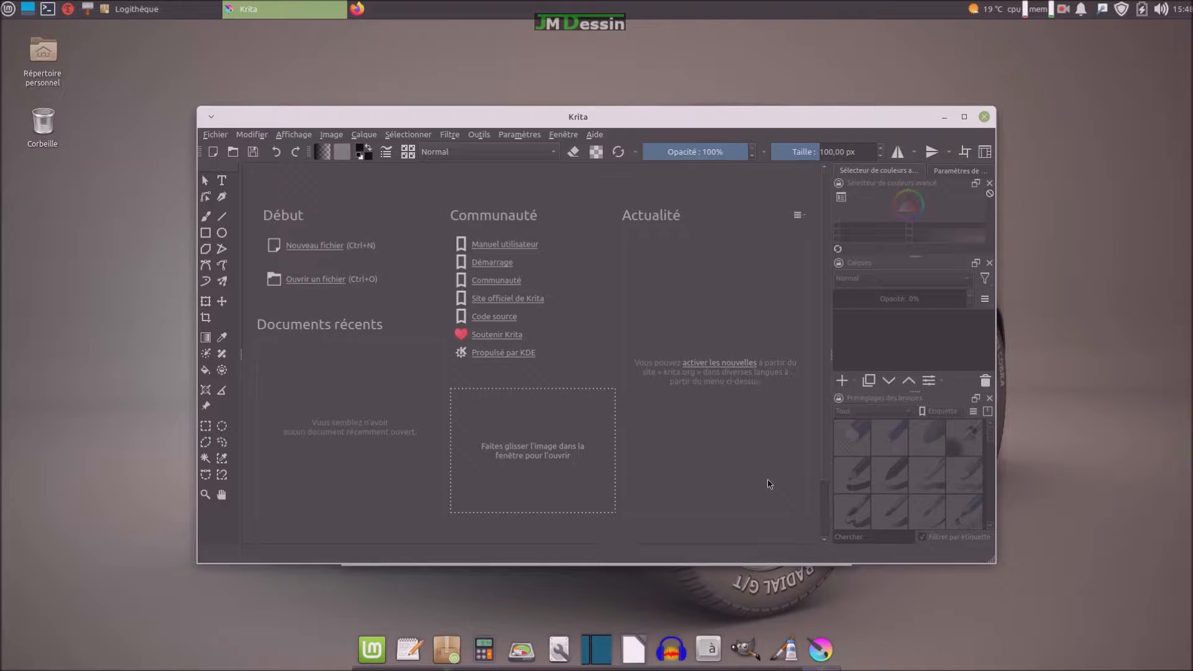
{"action": "left_click", "coordinate": [985, 118]}
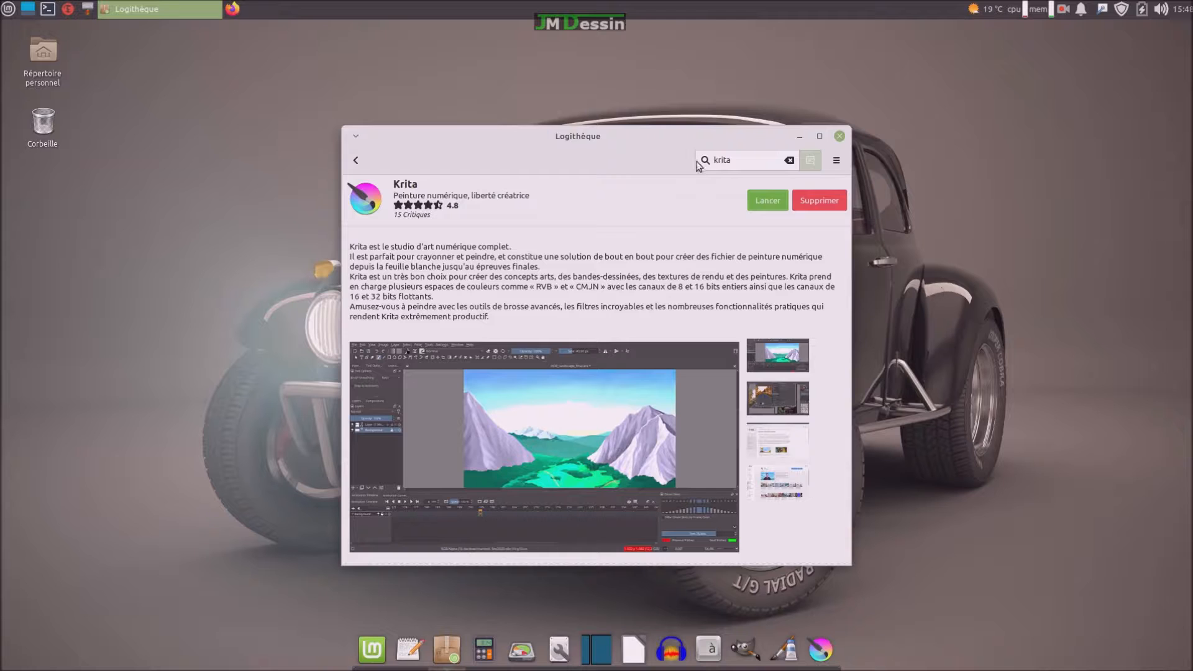
Replace the krita search in the Logithèque with a search for firetoo.
{"action": "key", "text": "BackSpace"}
{"action": "key", "text": "BackSpace"}
{"action": "key", "text": "BackSpace"}
{"action": "key", "text": "BackSpace"}
{"action": "key", "text": "BackSpace"}
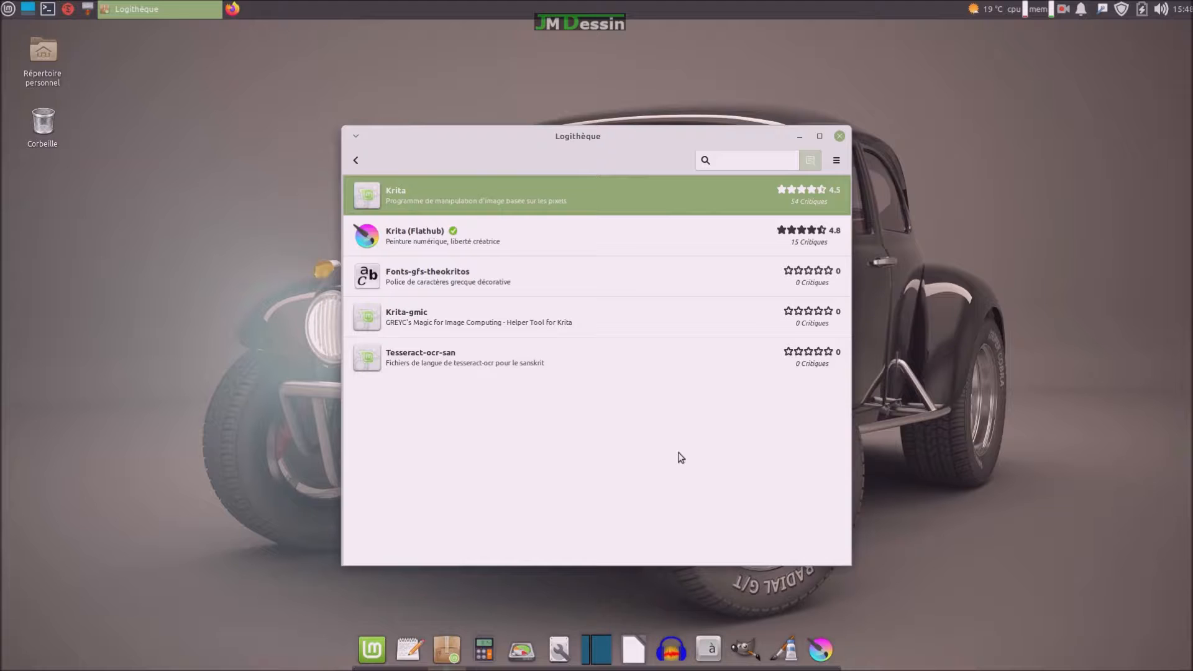
{"action": "left_click", "coordinate": [775, 160]}
{"action": "type", "text": "fire"}
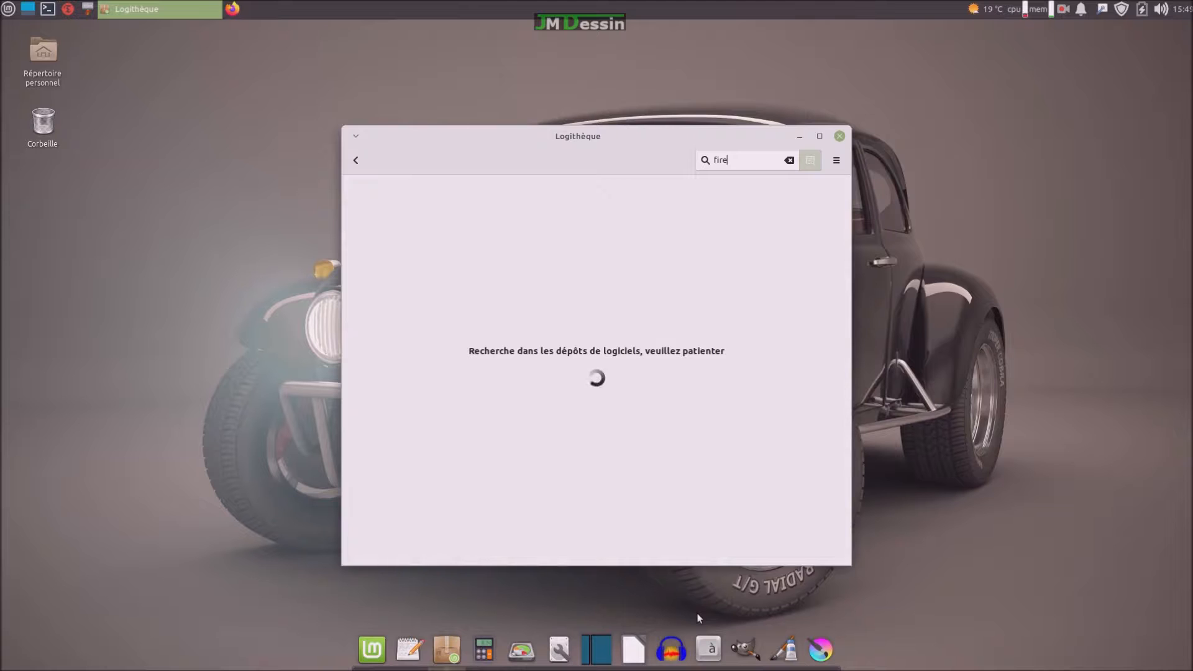
{"action": "type", "text": "to"}
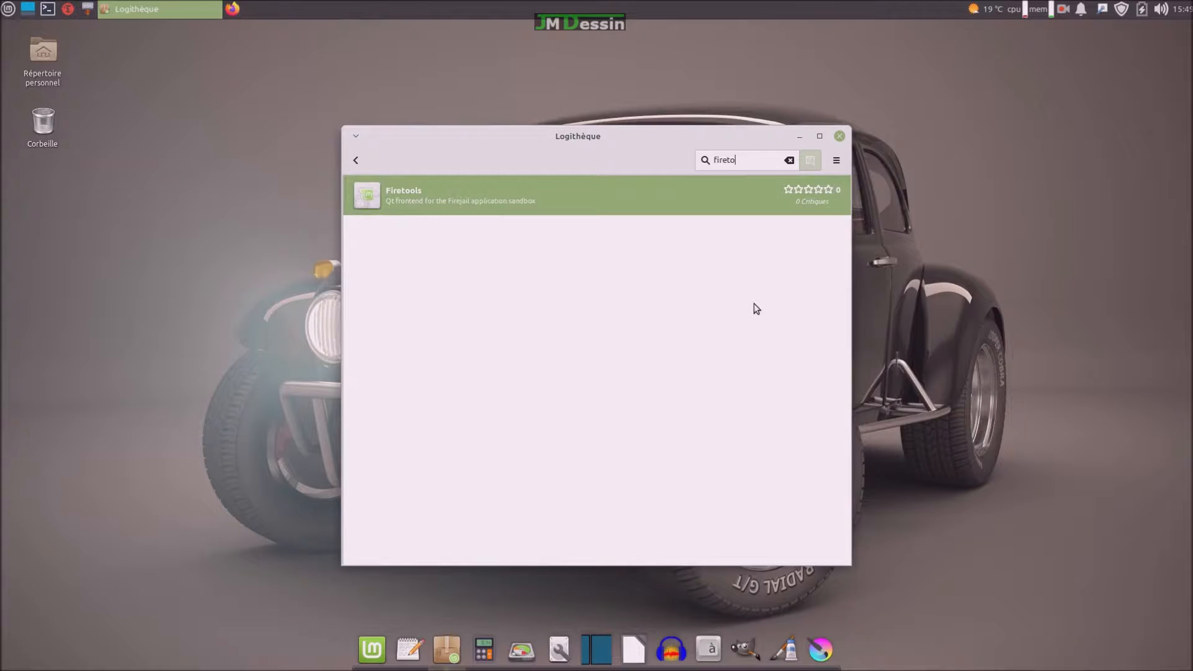
{"action": "type", "text": "o"}
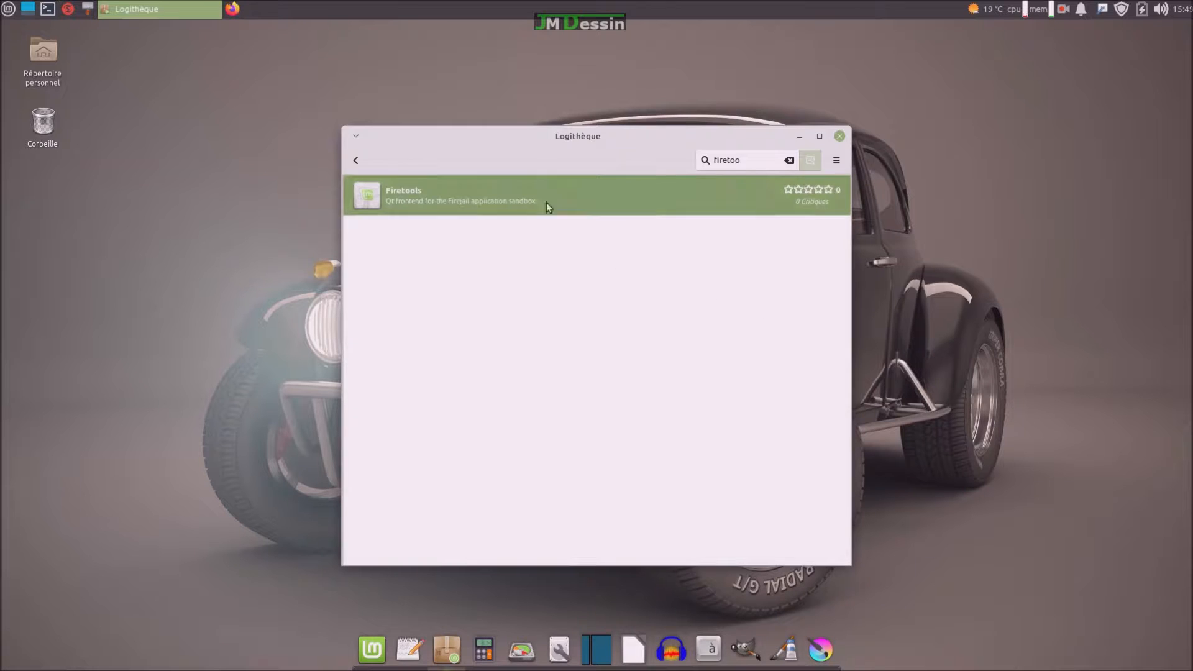
Install the Firetools package, authenticating with the account password.
{"action": "left_click", "coordinate": [415, 202]}
{"action": "left_click", "coordinate": [777, 198]}
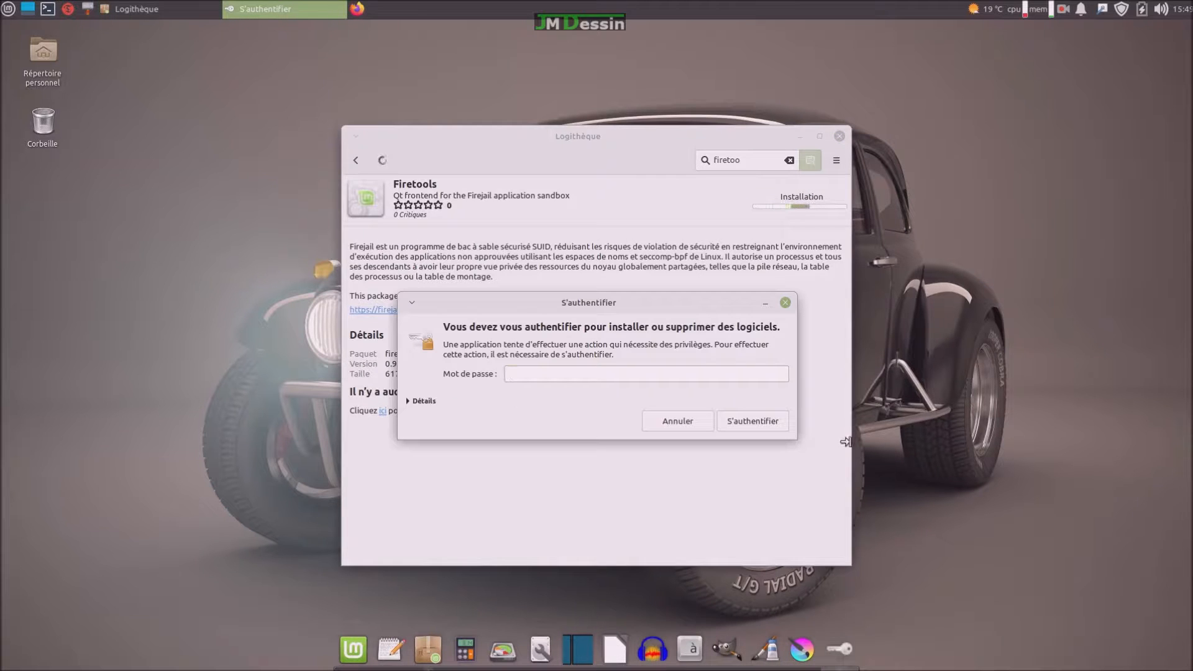
{"action": "type", "text": "•••••••••••••"}
{"action": "key", "text": "Return"}
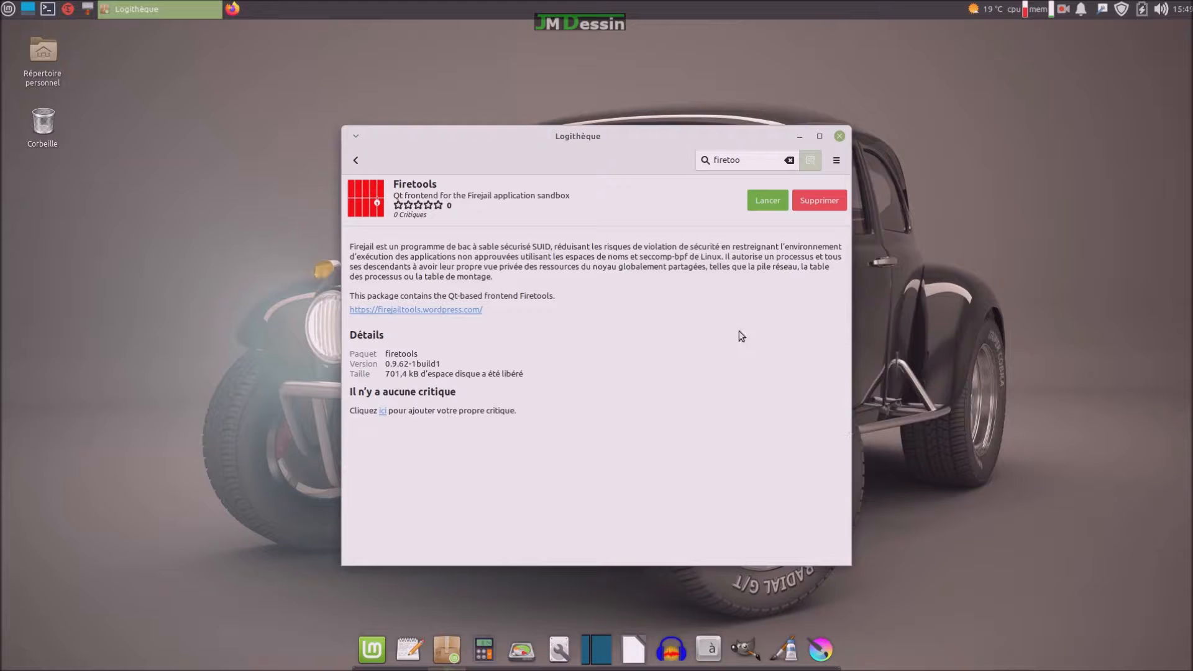
Launch Firetools, move its launcher window to the desktop's upper-right corner and pin it to the dock.
{"action": "left_click", "coordinate": [762, 203]}
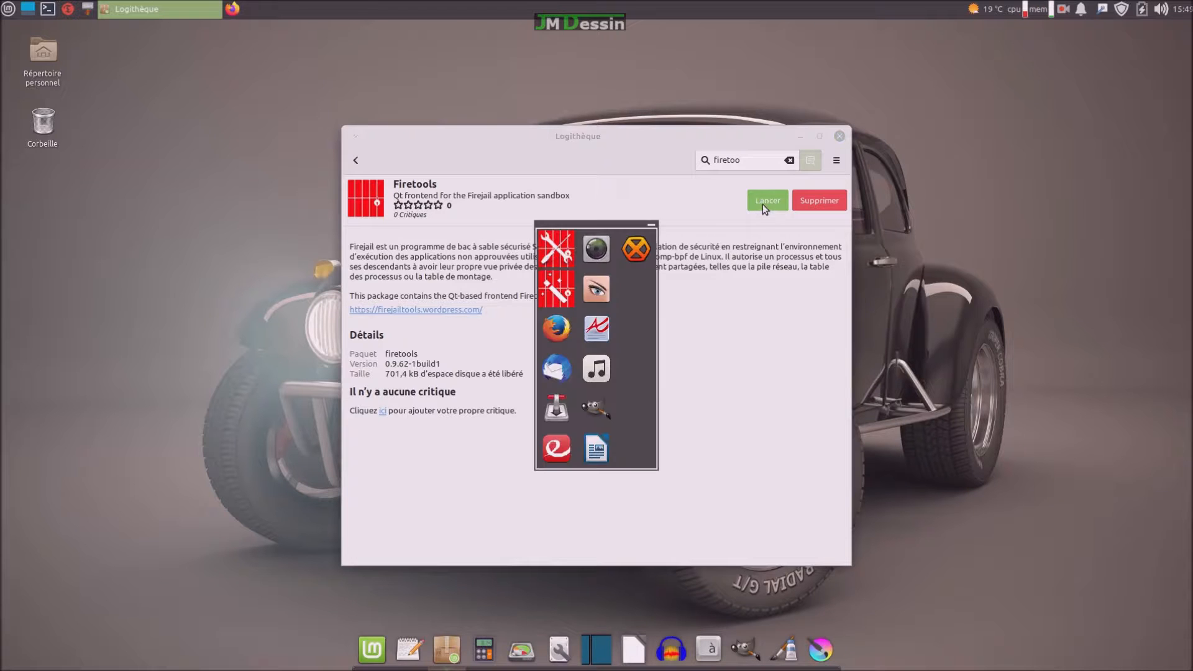
{"action": "left_click_drag", "start_coordinate": [624, 408], "coordinate": [1139, 230]}
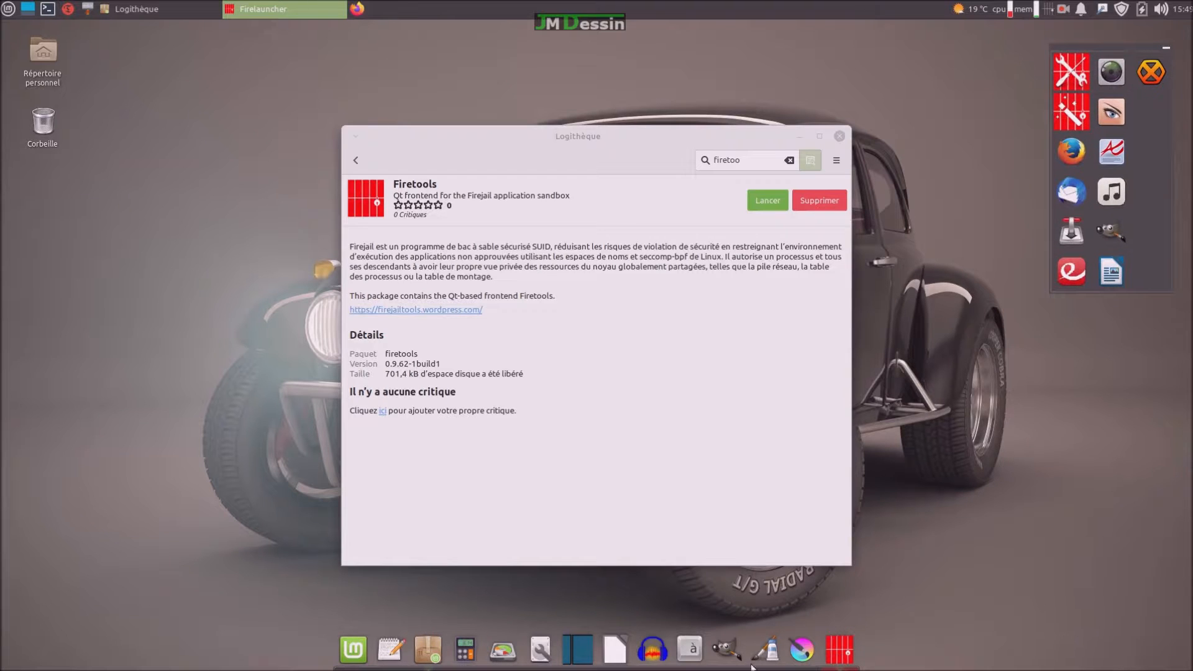
{"action": "right_click", "coordinate": [841, 653]}
{"action": "left_click", "coordinate": [846, 607]}
Start Firefox in the sandbox from the Firetools launcher and close the browser again.
{"action": "left_click", "coordinate": [1075, 150]}
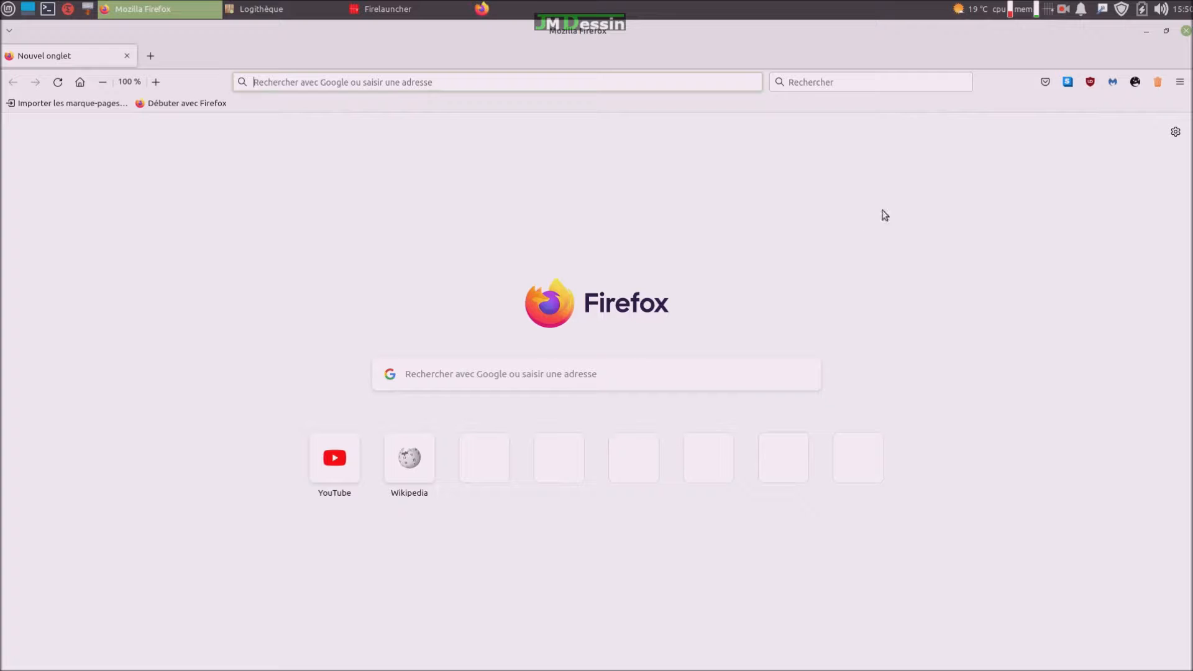
{"action": "key", "text": "ctrl+l"}
{"action": "left_click", "coordinate": [1185, 30]}
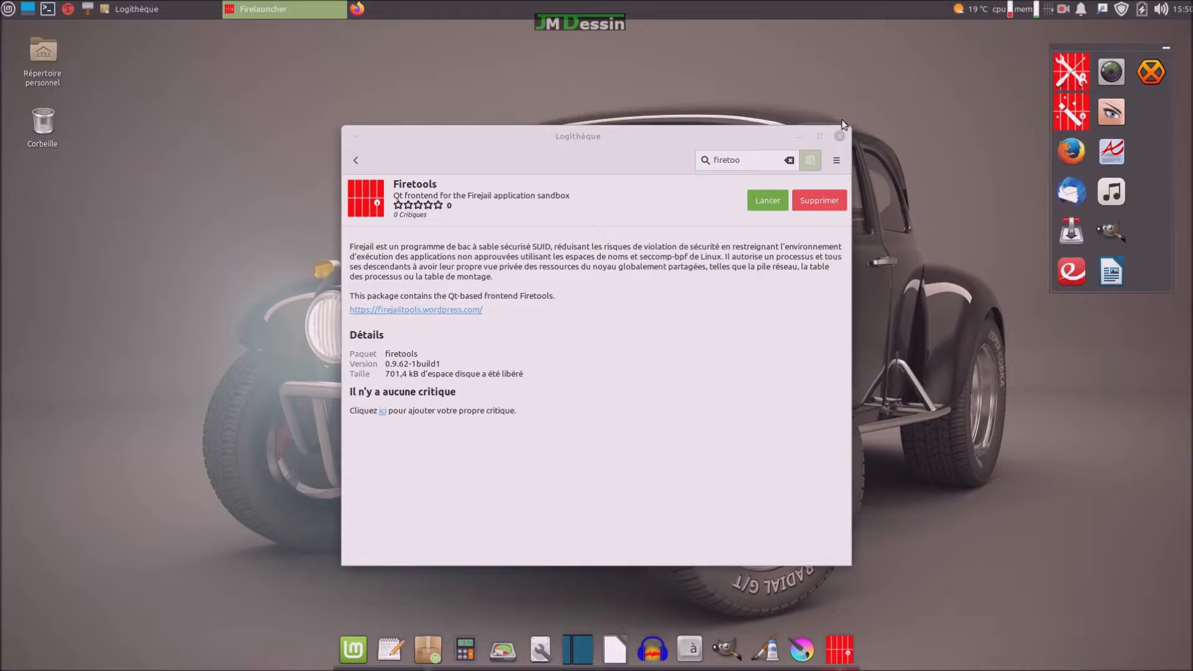
Examine the applications listed in the application menu under Paramètres and Toutes les applications.
{"action": "left_click", "coordinate": [7, 10]}
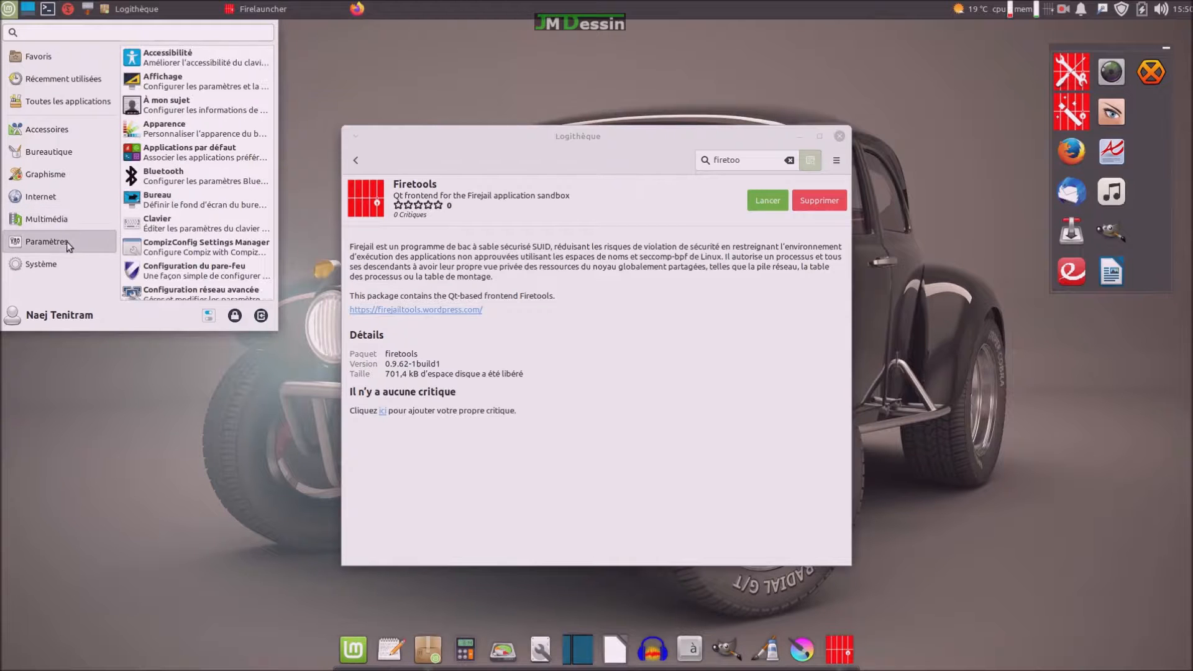
{"action": "scroll", "coordinate": [181, 237], "scroll_direction": "down", "scroll_amount": 4}
{"action": "scroll", "coordinate": [181, 238], "scroll_direction": "down", "scroll_amount": 5}
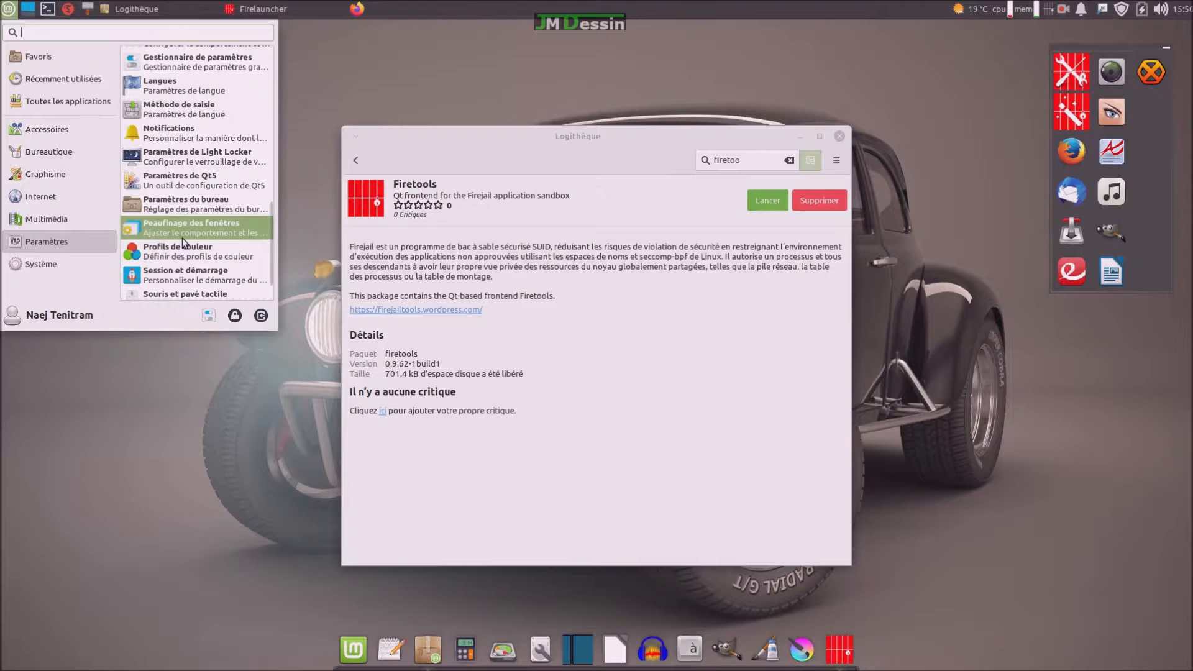
{"action": "scroll", "coordinate": [181, 237], "scroll_direction": "down", "scroll_amount": 2}
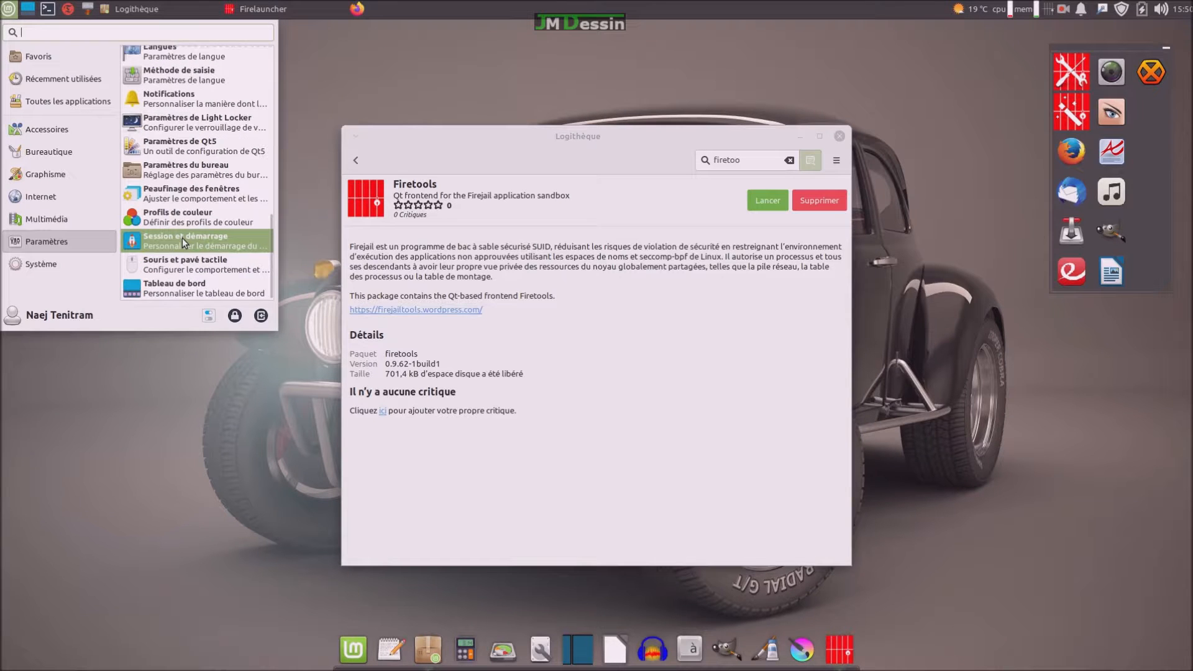
{"action": "left_click", "coordinate": [80, 109]}
{"action": "scroll", "coordinate": [202, 140], "scroll_direction": "down", "scroll_amount": 3}
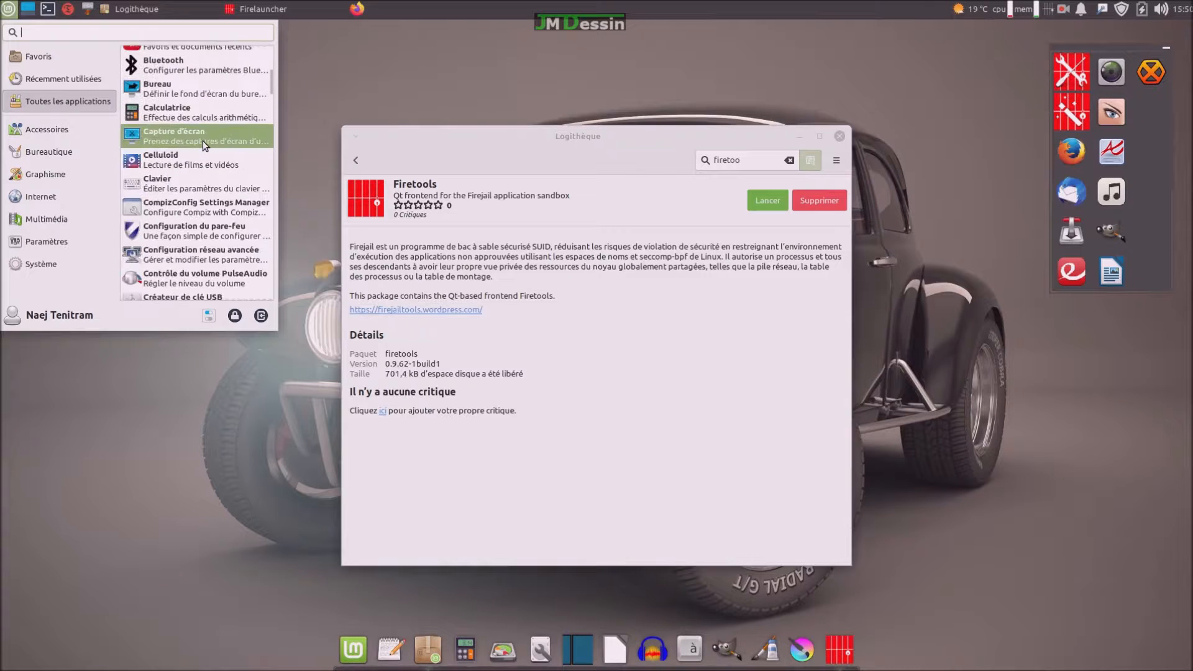
{"action": "scroll", "coordinate": [202, 140], "scroll_direction": "down", "scroll_amount": 1}
{"action": "scroll", "coordinate": [203, 140], "scroll_direction": "down", "scroll_amount": 9}
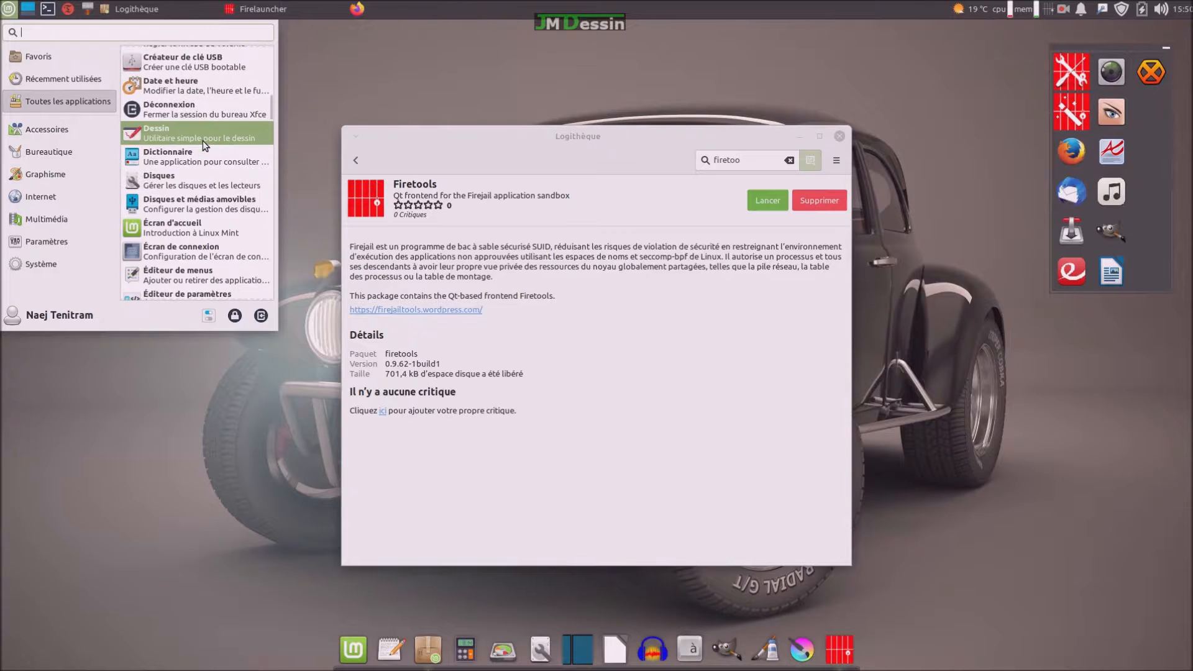
{"action": "scroll", "coordinate": [203, 140], "scroll_direction": "down", "scroll_amount": 4}
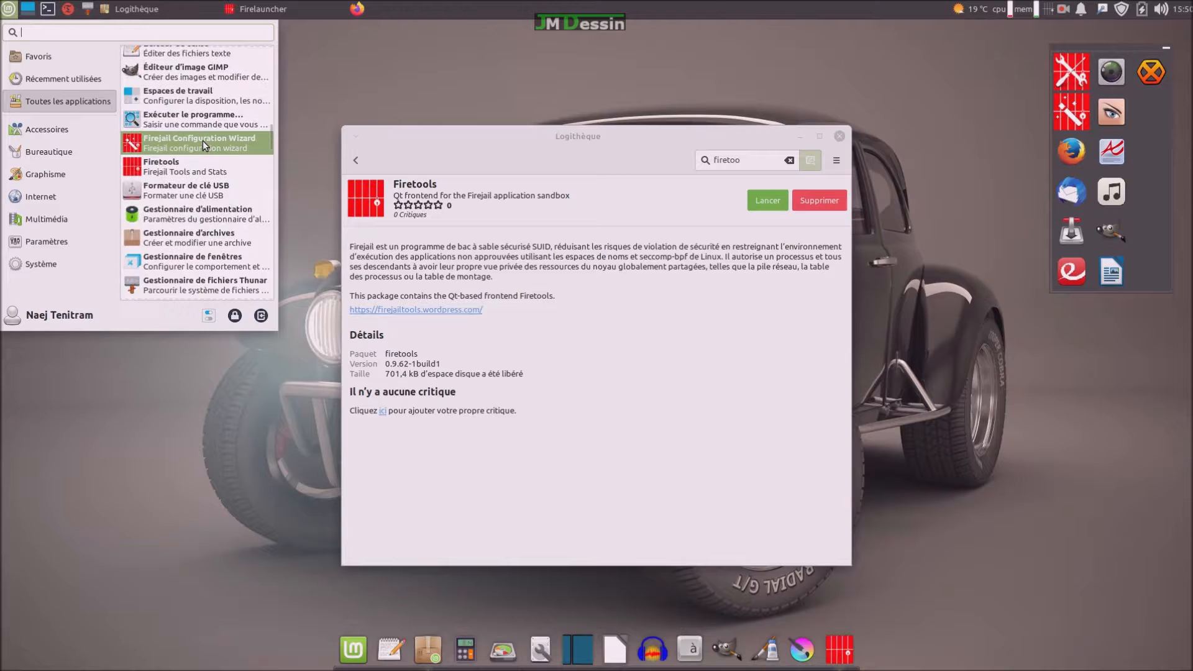
{"action": "scroll", "coordinate": [202, 140], "scroll_direction": "down", "scroll_amount": 8}
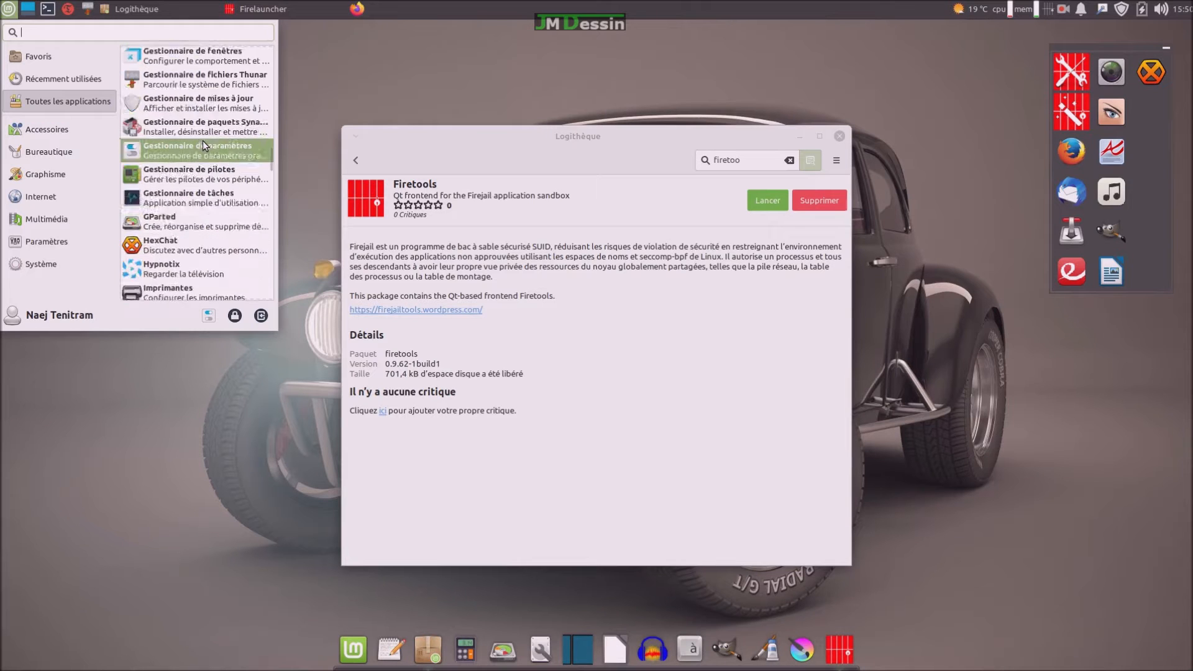
{"action": "scroll", "coordinate": [203, 140], "scroll_direction": "down", "scroll_amount": 4}
{"action": "scroll", "coordinate": [202, 141], "scroll_direction": "down", "scroll_amount": 7}
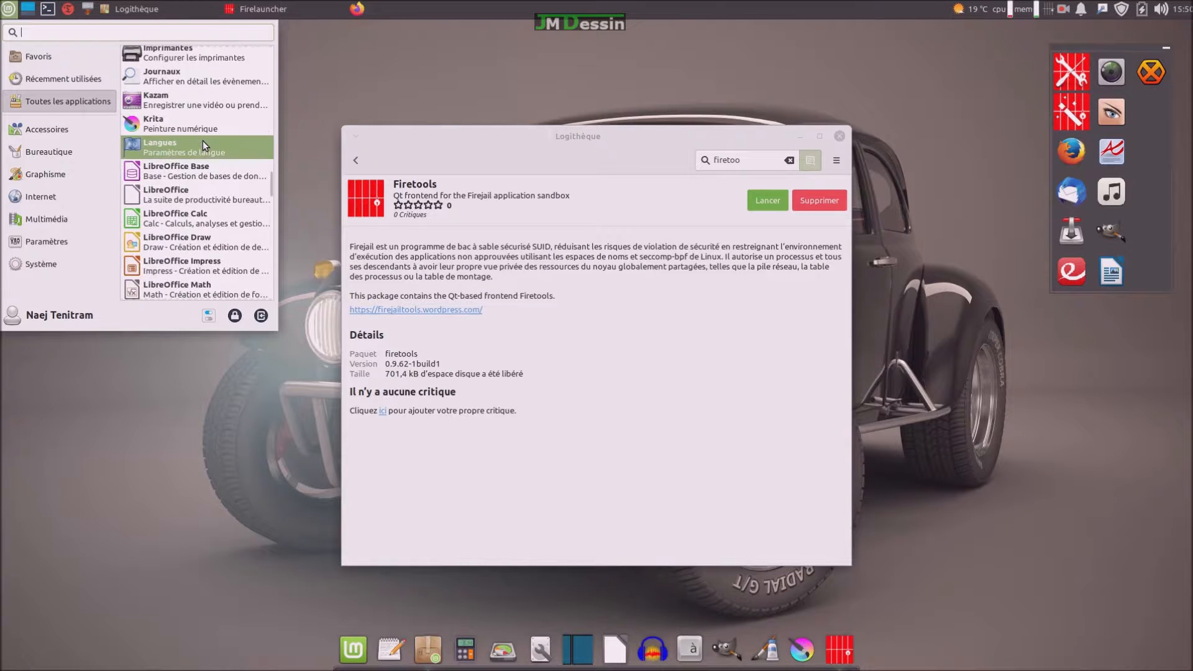
{"action": "scroll", "coordinate": [203, 140], "scroll_direction": "down", "scroll_amount": 10}
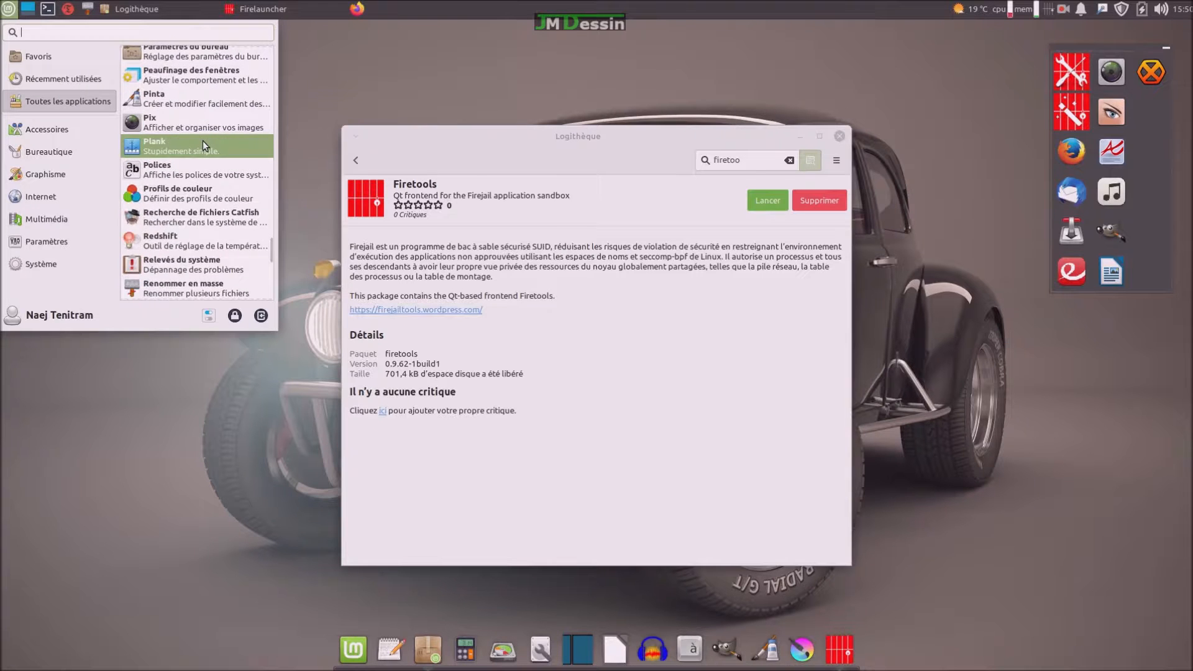
{"action": "scroll", "coordinate": [202, 140], "scroll_direction": "down", "scroll_amount": 8}
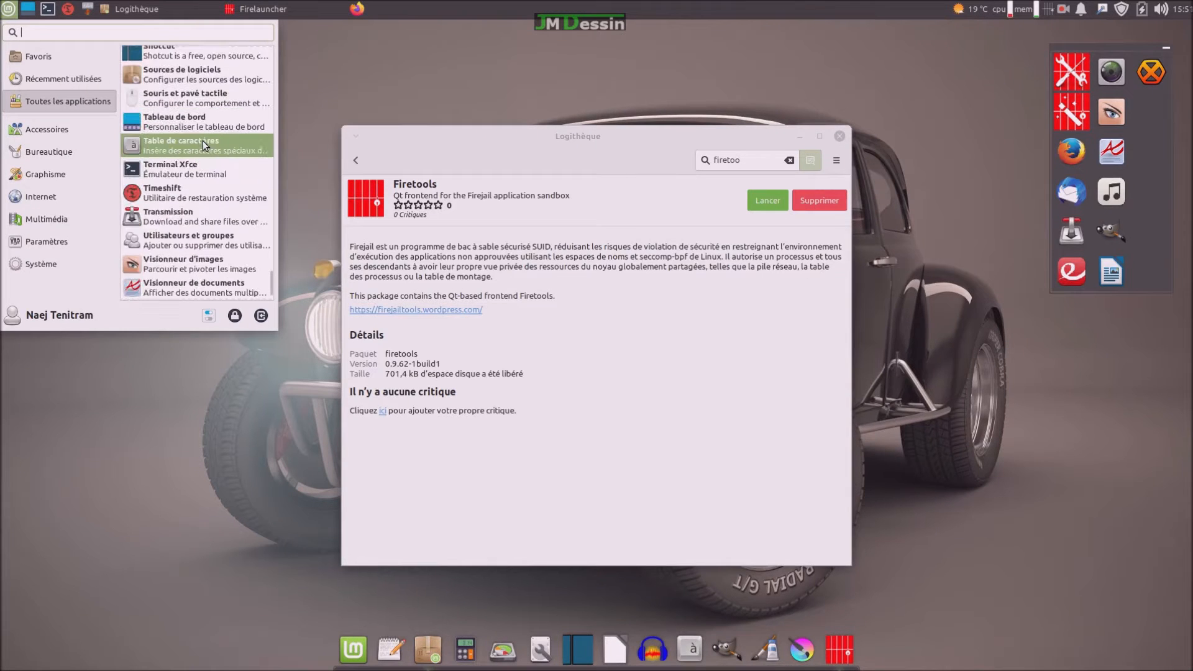
{"action": "scroll", "coordinate": [202, 141], "scroll_direction": "up", "scroll_amount": 1}
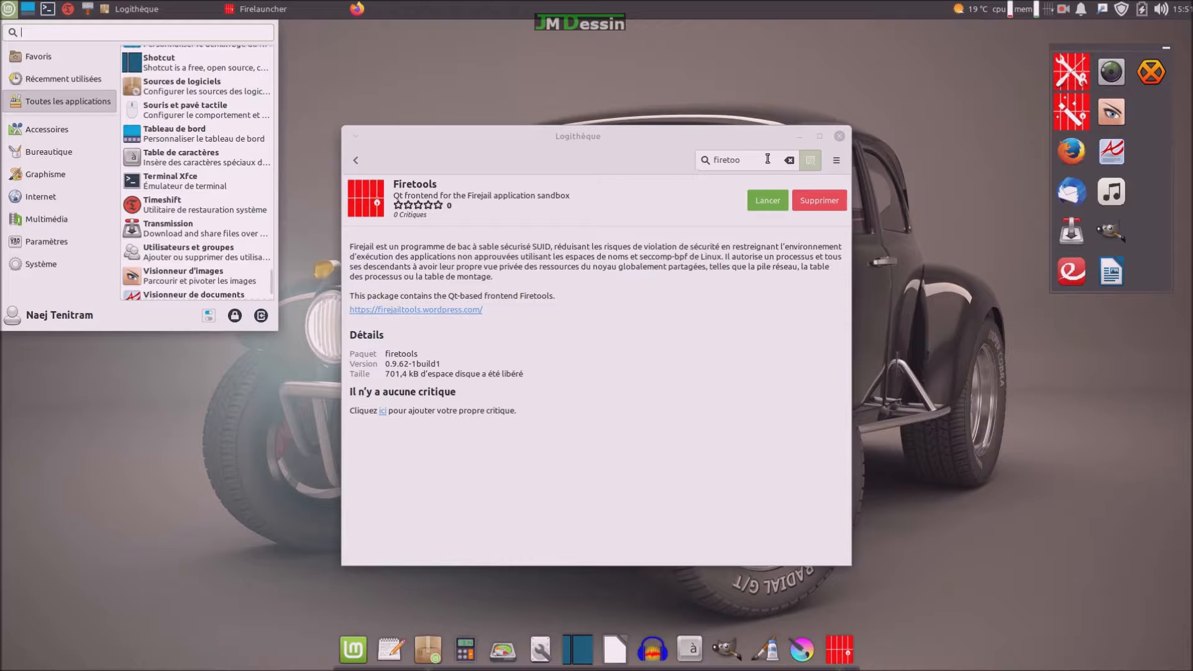
Leave the Firetools page for the Logithèque home page and look at the Multimédia category.
{"action": "left_click", "coordinate": [354, 162]}
{"action": "left_click", "coordinate": [355, 162]}
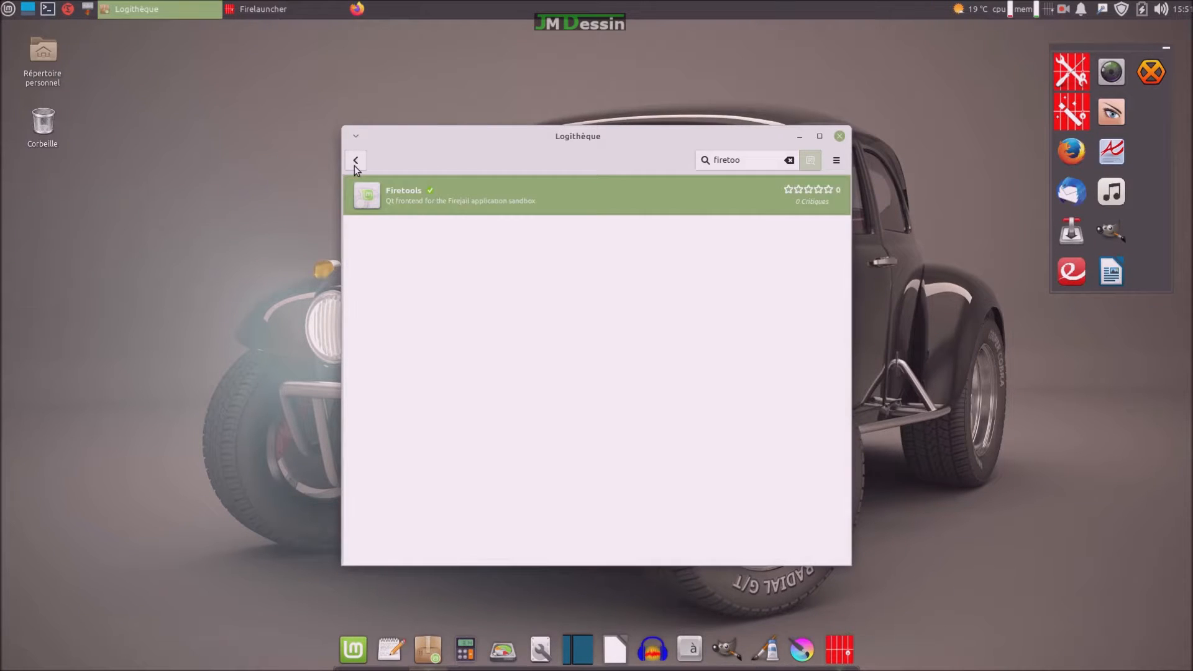
{"action": "left_click", "coordinate": [354, 161]}
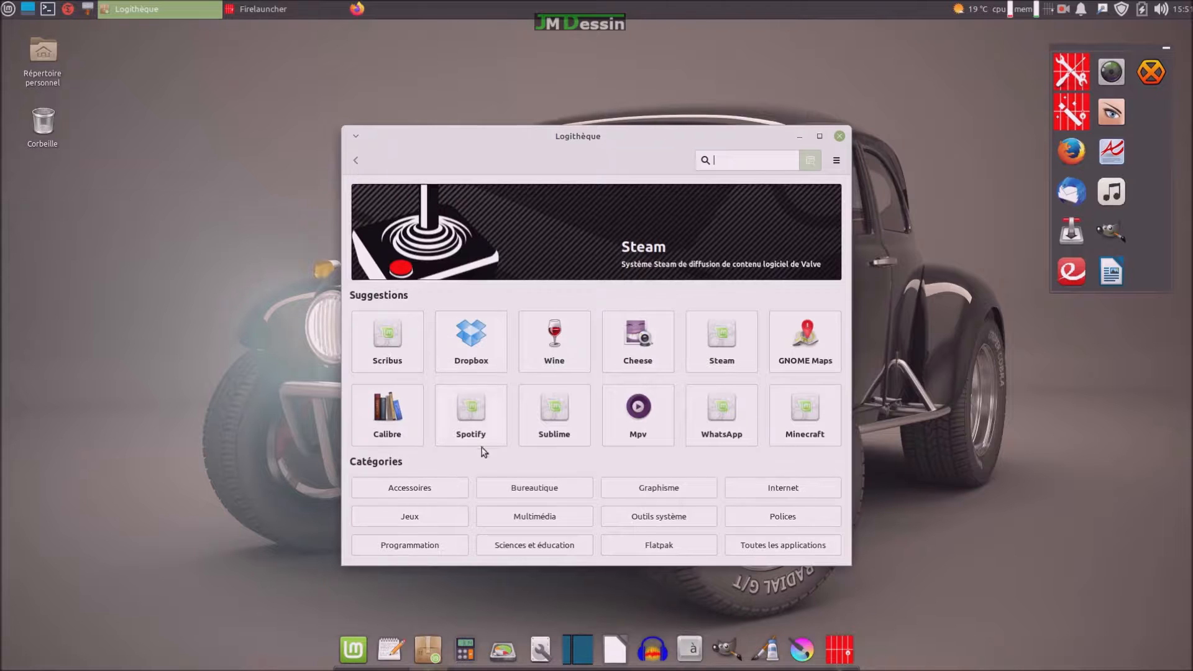
{"action": "left_click", "coordinate": [547, 523]}
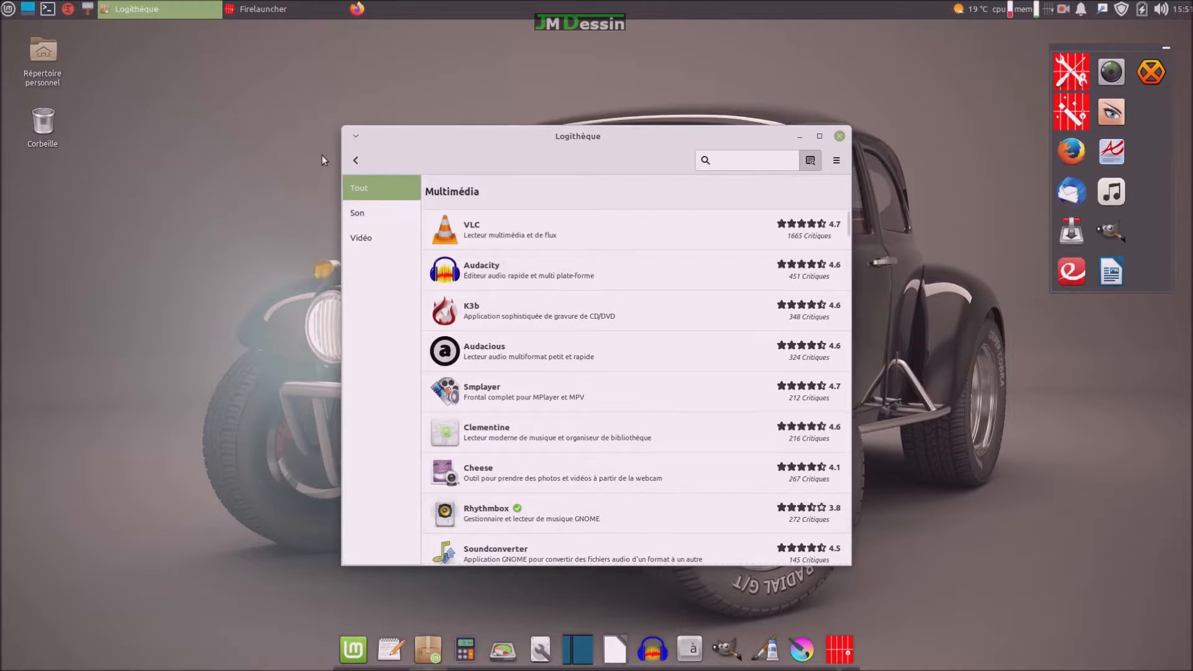
{"action": "left_click", "coordinate": [357, 161]}
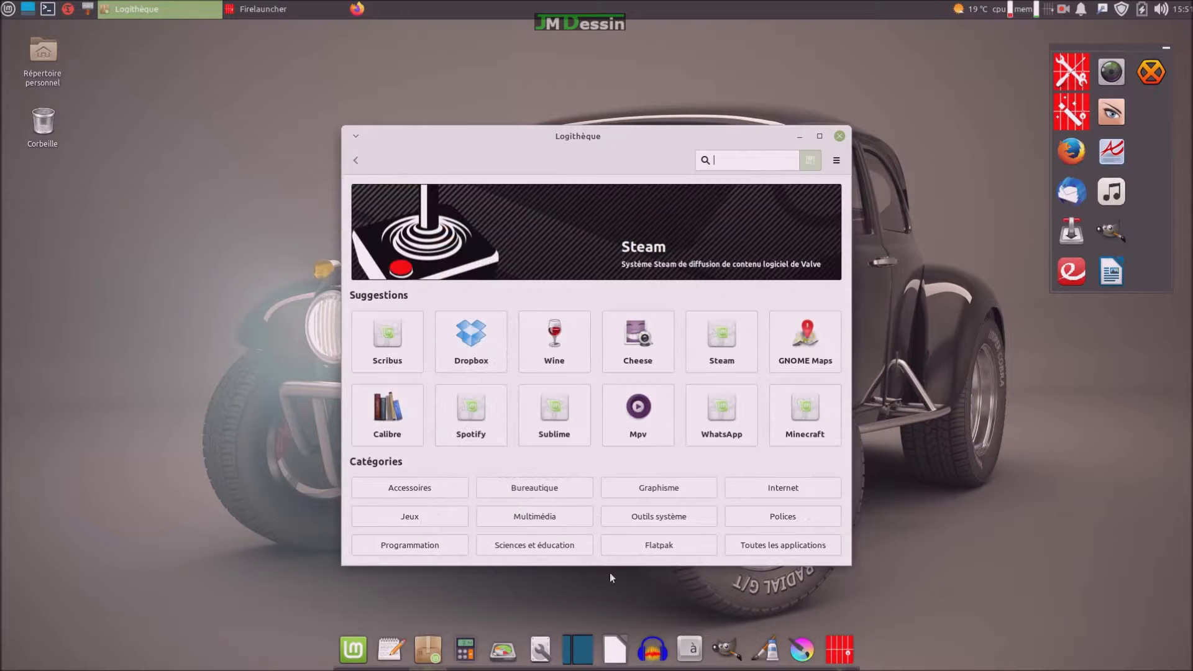
Install Téléchargeur de vidéos from the Flatpak category, accepting the additional software.
{"action": "left_click", "coordinate": [628, 547]}
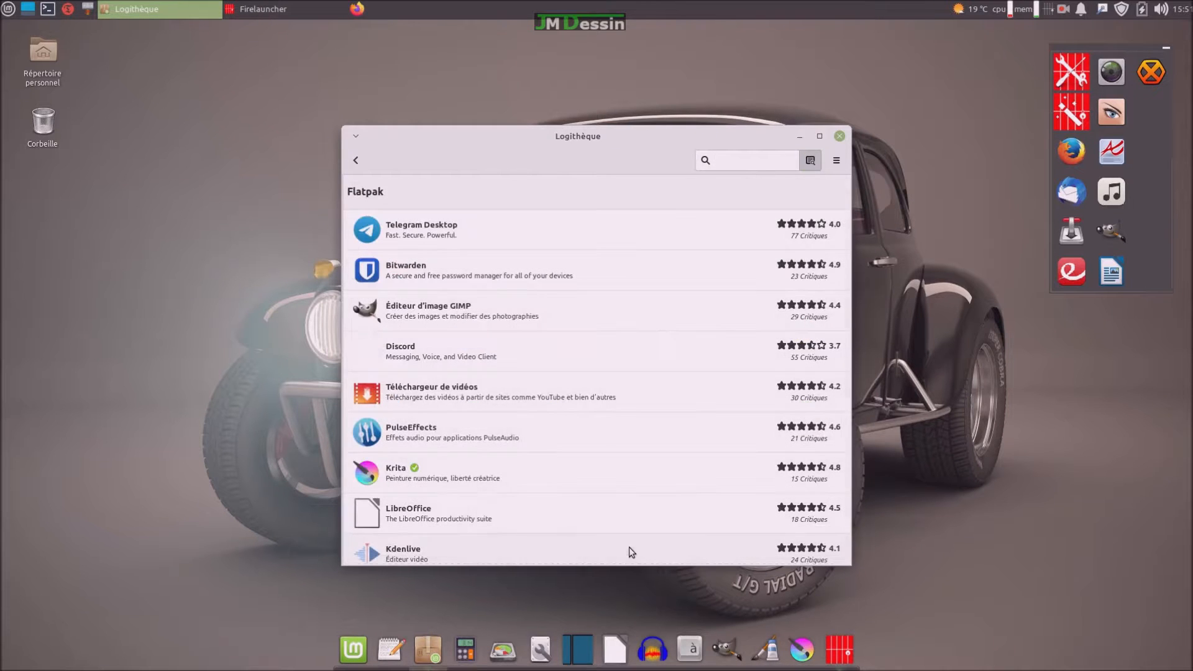
{"action": "left_click", "coordinate": [411, 389]}
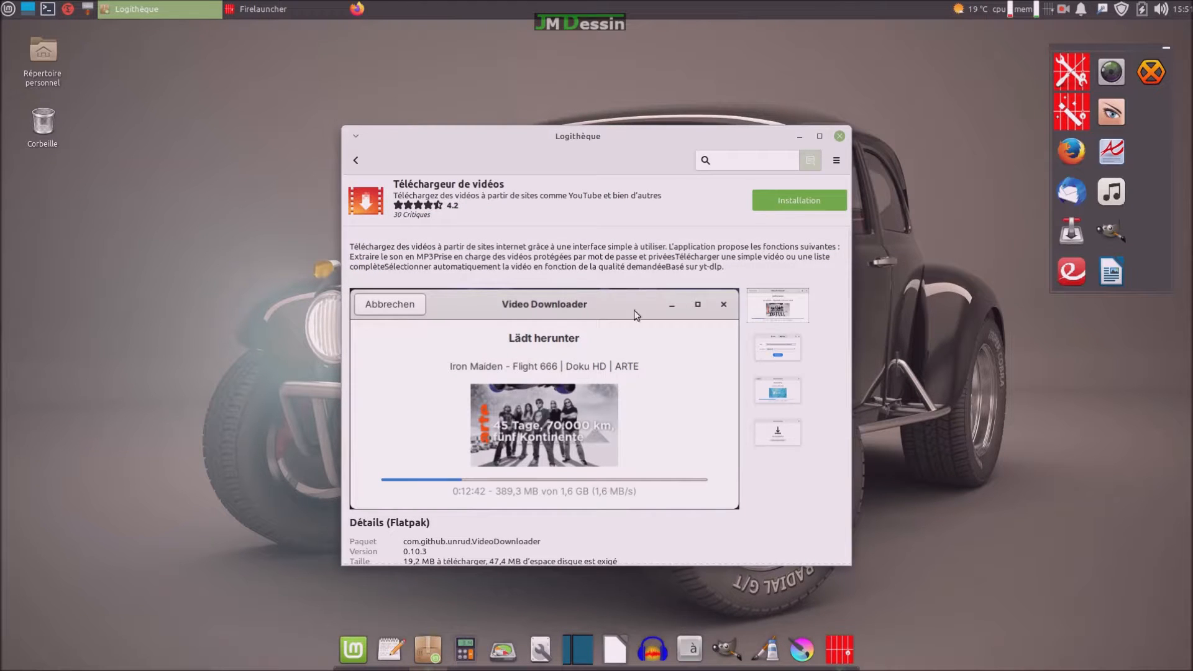
{"action": "left_click", "coordinate": [788, 204]}
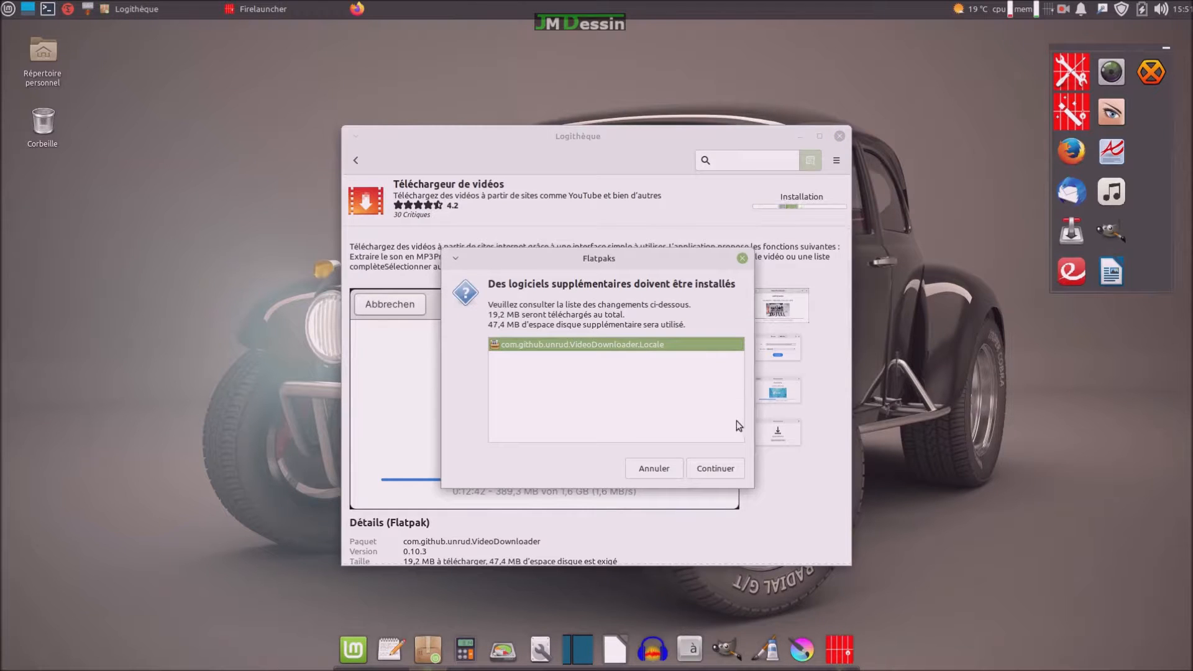
{"action": "left_click", "coordinate": [738, 476]}
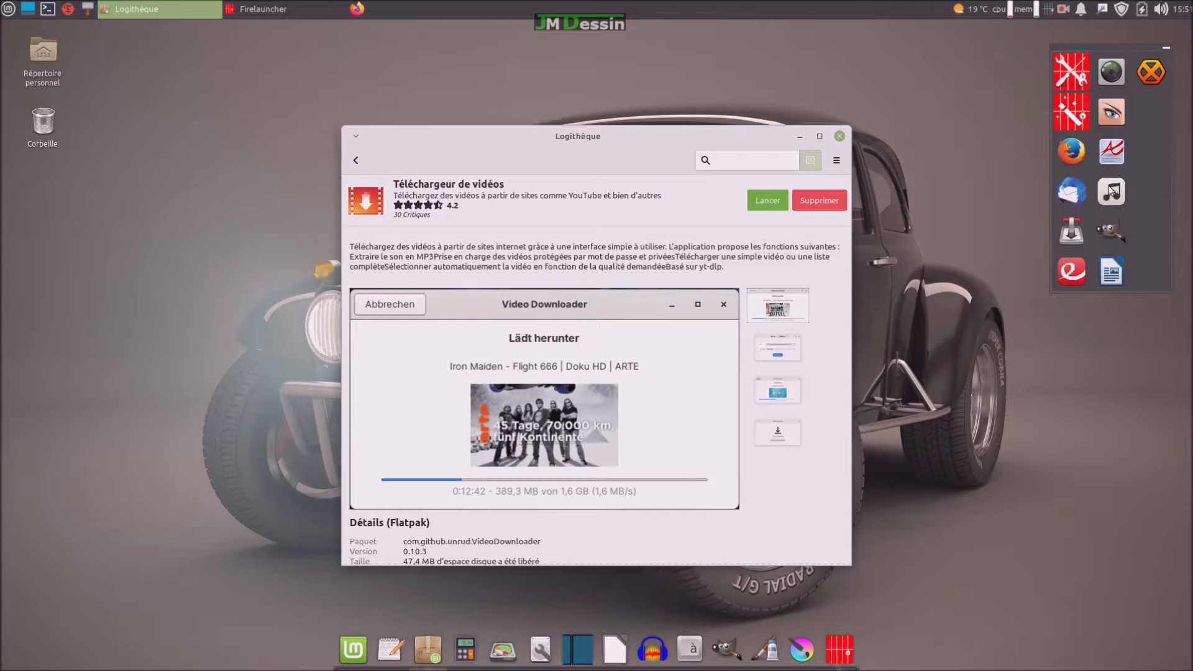
Launch Téléchargeur de vidéos in its Vidéo mode, pin it to the dock and close its window.
{"action": "left_click", "coordinate": [768, 206]}
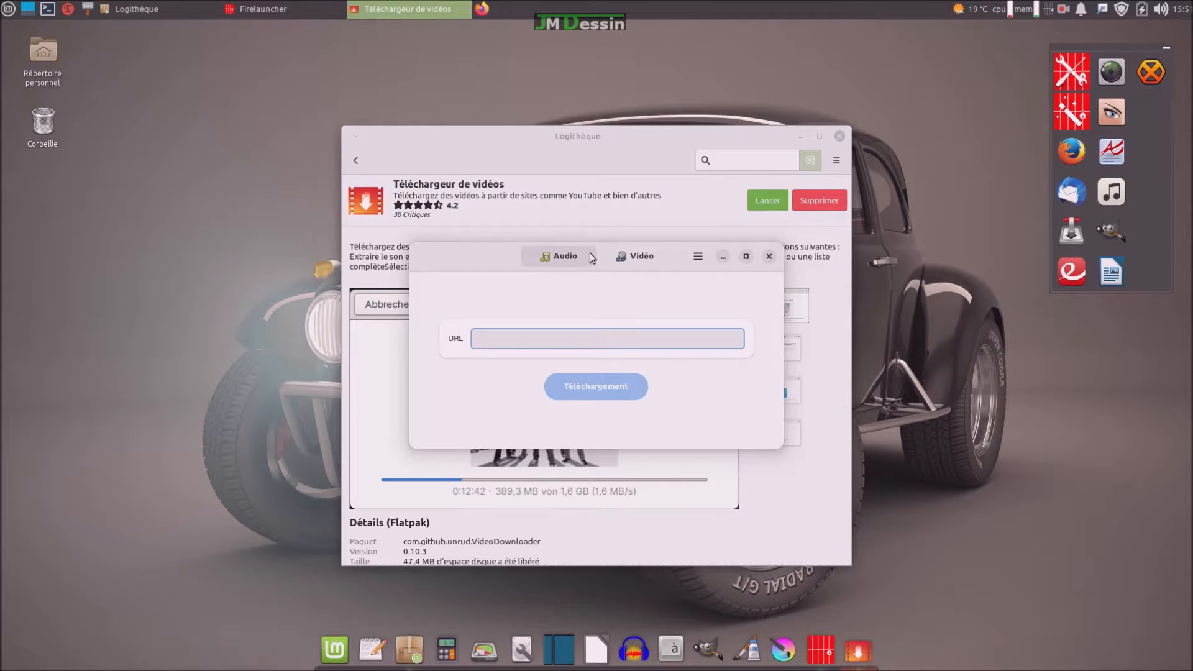
{"action": "left_click", "coordinate": [613, 260]}
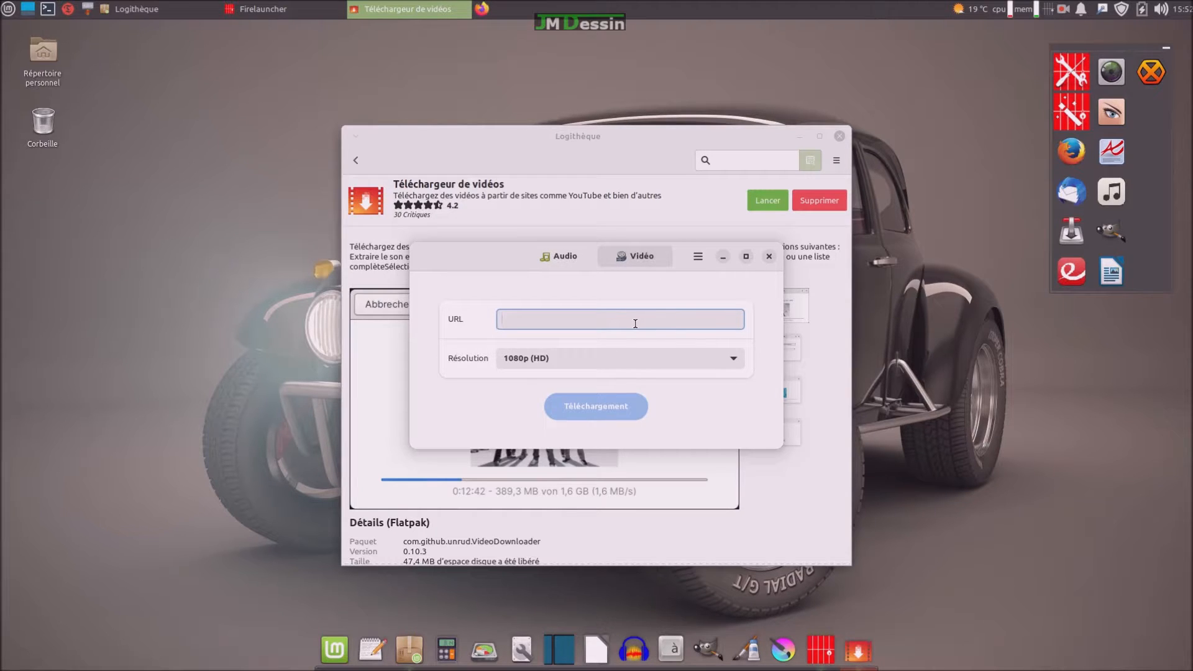
{"action": "right_click", "coordinate": [863, 651]}
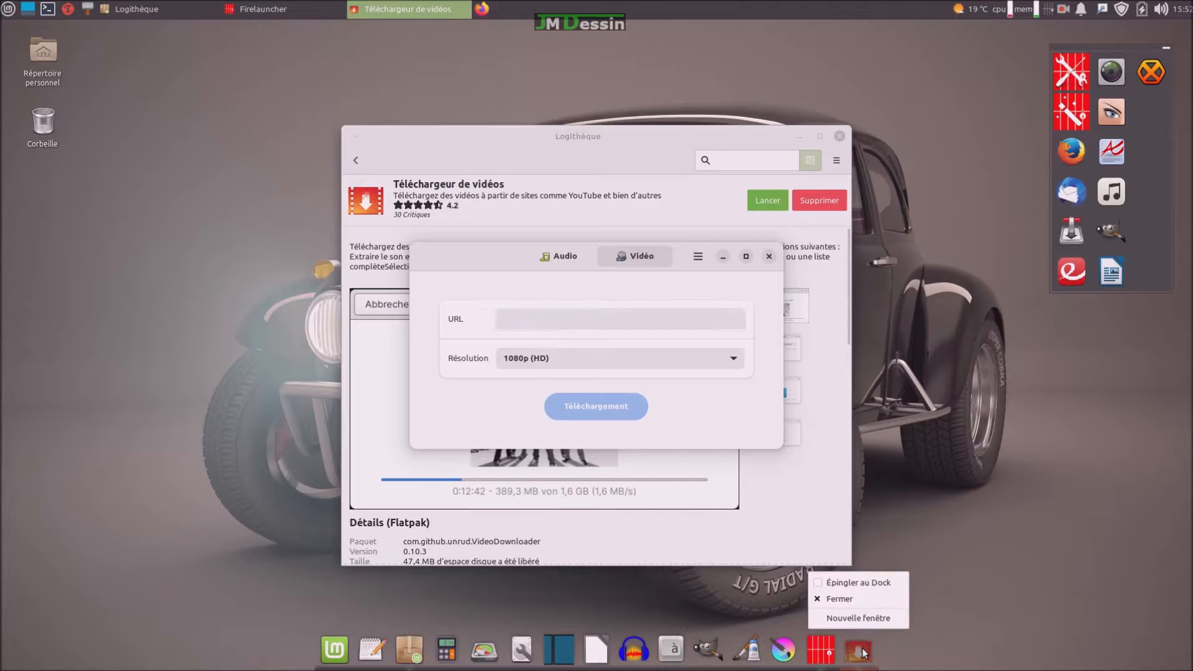
{"action": "left_click", "coordinate": [866, 583]}
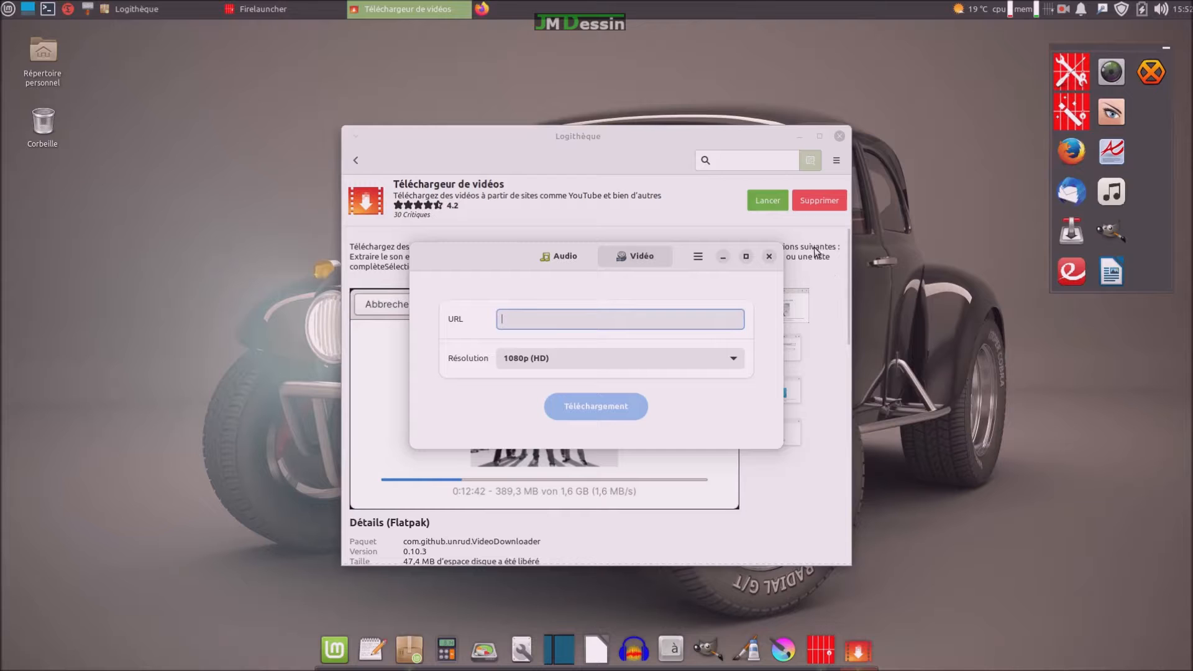
{"action": "left_click", "coordinate": [768, 258]}
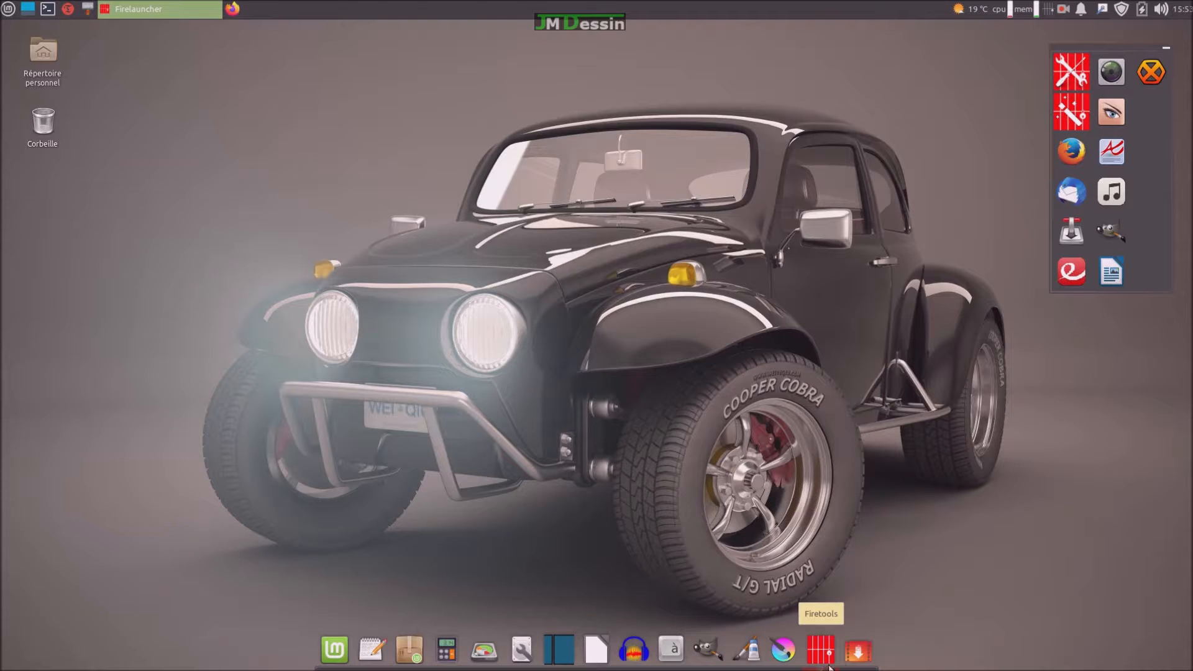
Quit Firetools, relaunch it from the dock and move its launcher window to the desktop's upper-right corner.
{"action": "right_click", "coordinate": [1140, 267]}
{"action": "left_click", "coordinate": [1125, 390]}
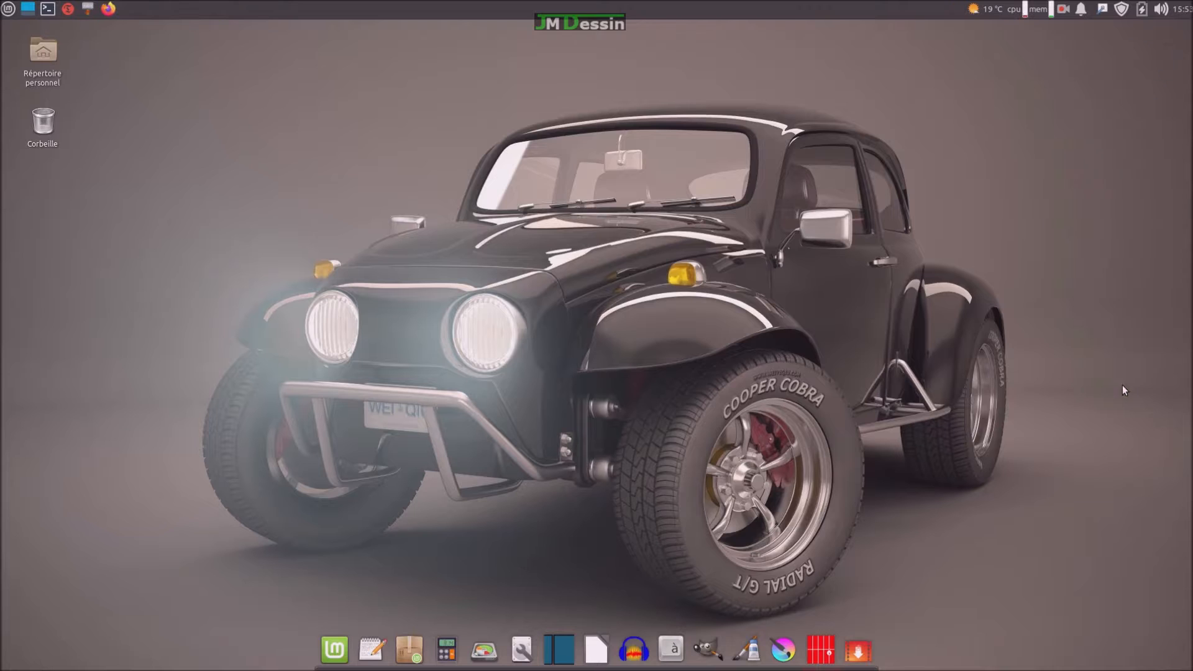
{"action": "left_click", "coordinate": [817, 656]}
{"action": "left_click_drag", "start_coordinate": [638, 419], "coordinate": [1150, 243]}
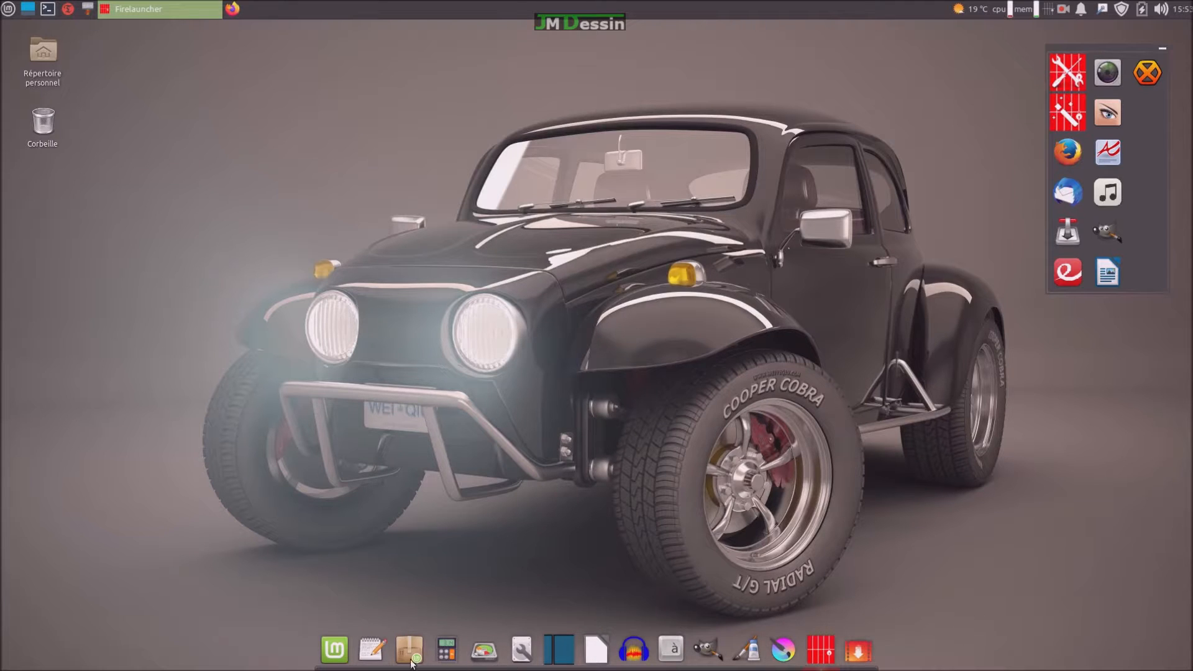
{"action": "right_click", "coordinate": [879, 667]}
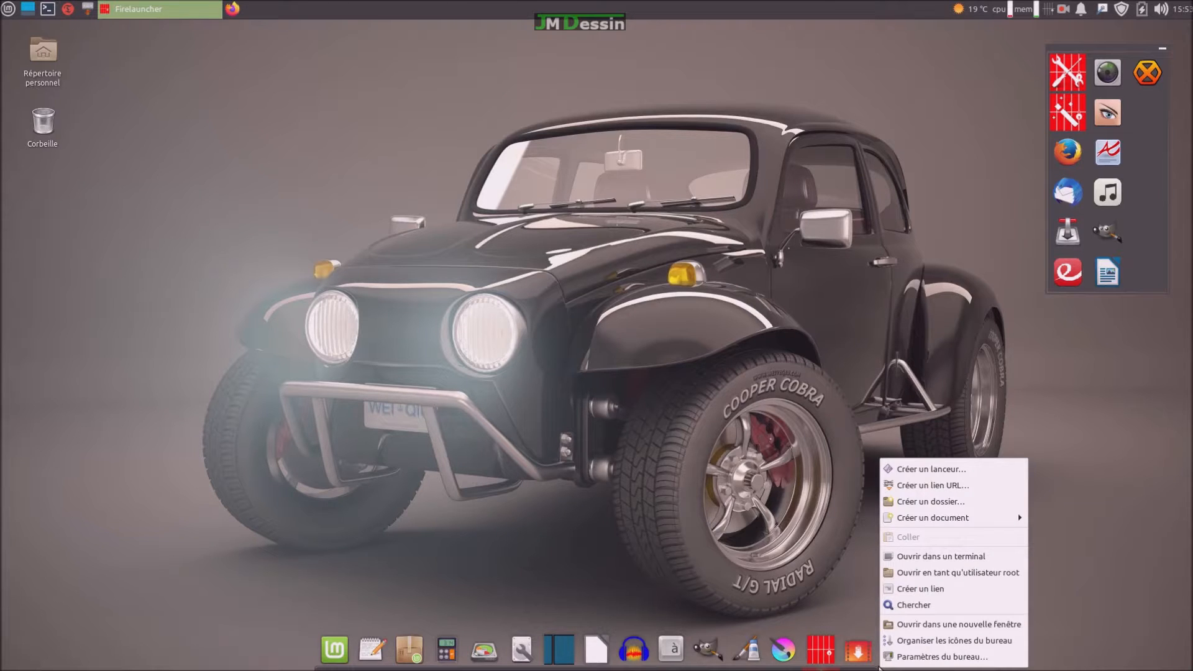
{"action": "key", "text": "Escape"}
{"action": "right_click", "coordinate": [879, 667]}
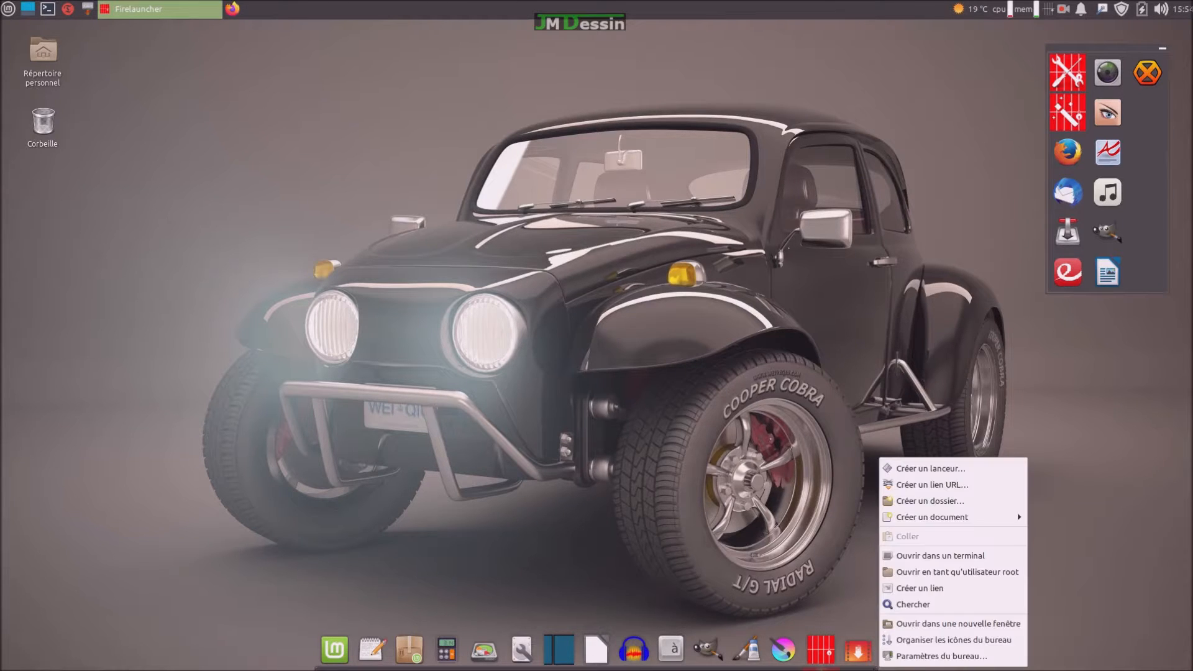
{"action": "key", "text": "Escape"}
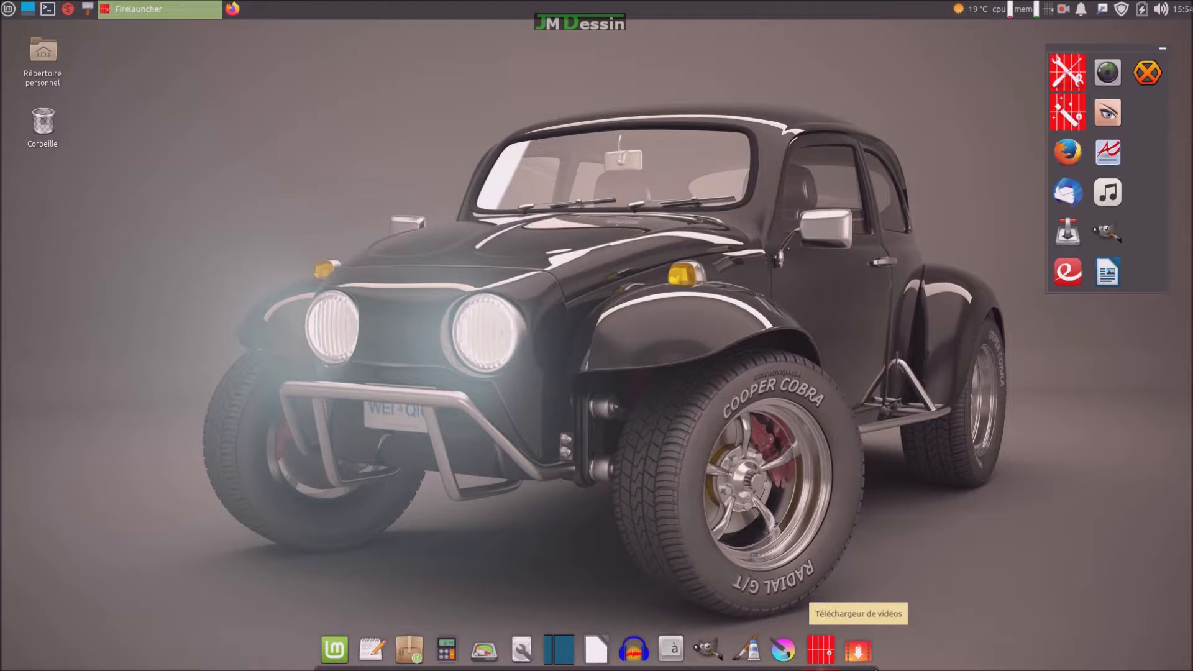
{"action": "right_click", "coordinate": [857, 651]}
{"action": "key", "text": "Escape"}
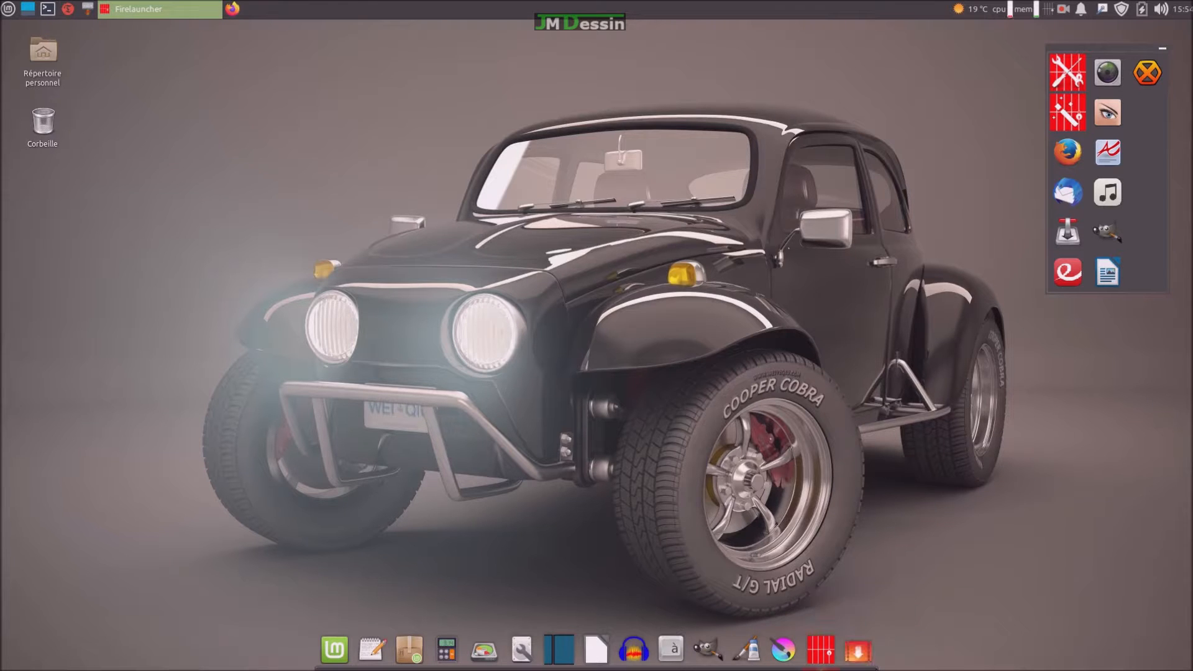
{"action": "right_click", "coordinate": [858, 650]}
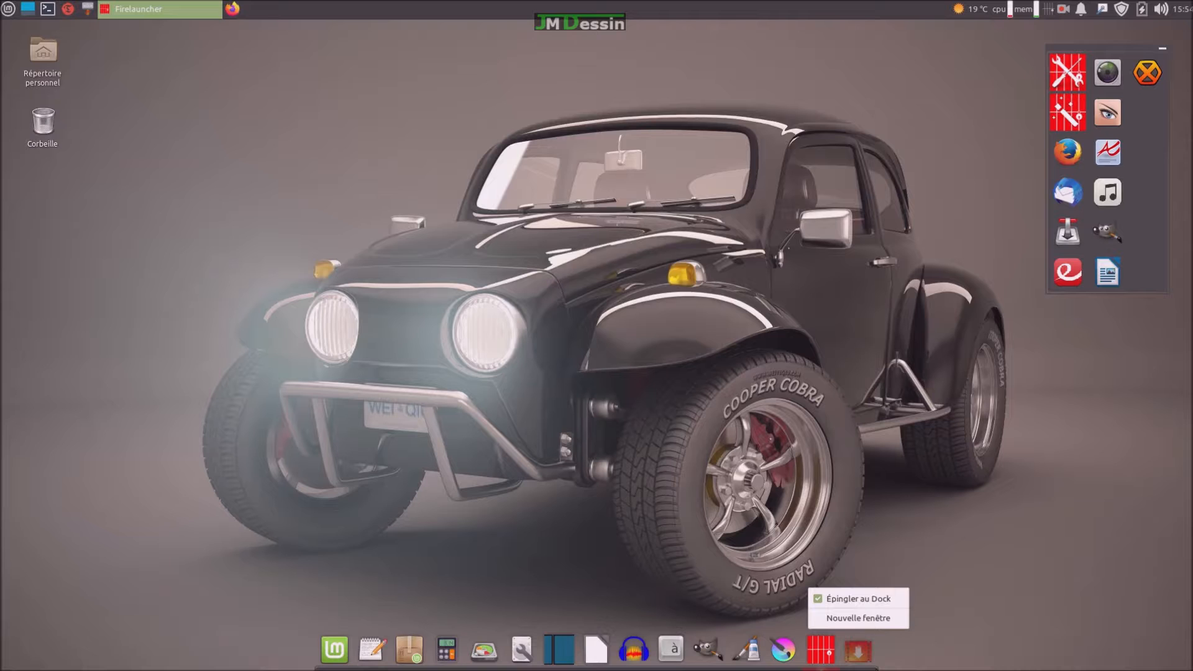
{"action": "key", "text": "Escape"}
{"action": "right_click", "coordinate": [879, 667]}
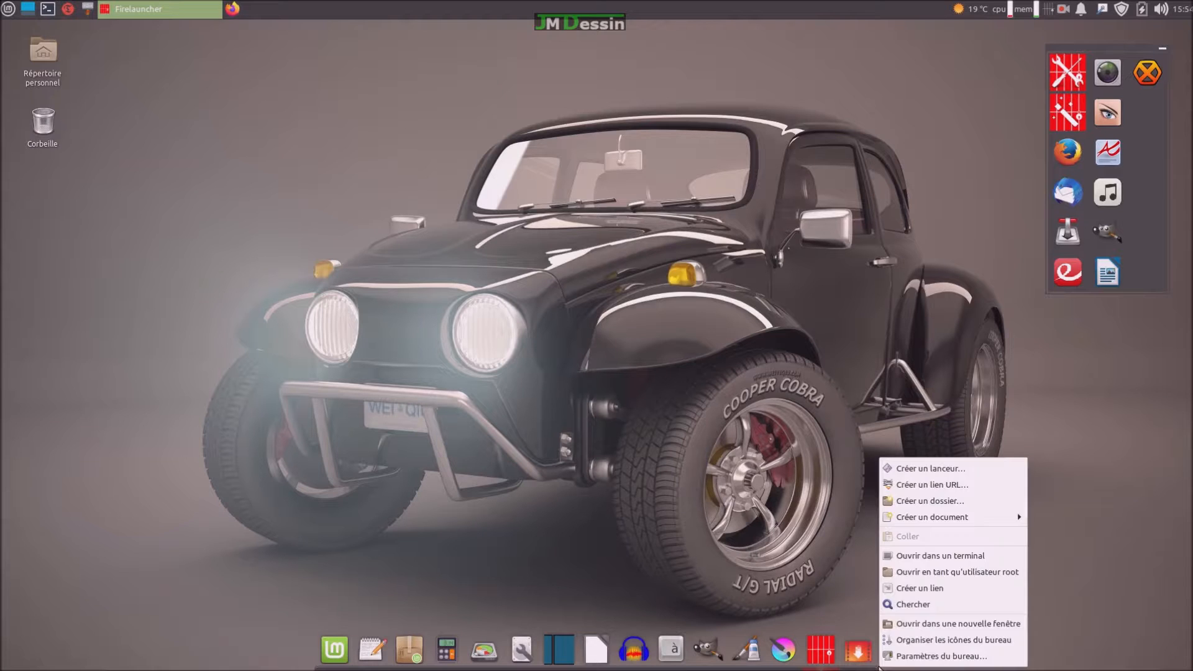
{"action": "key", "text": "Escape"}
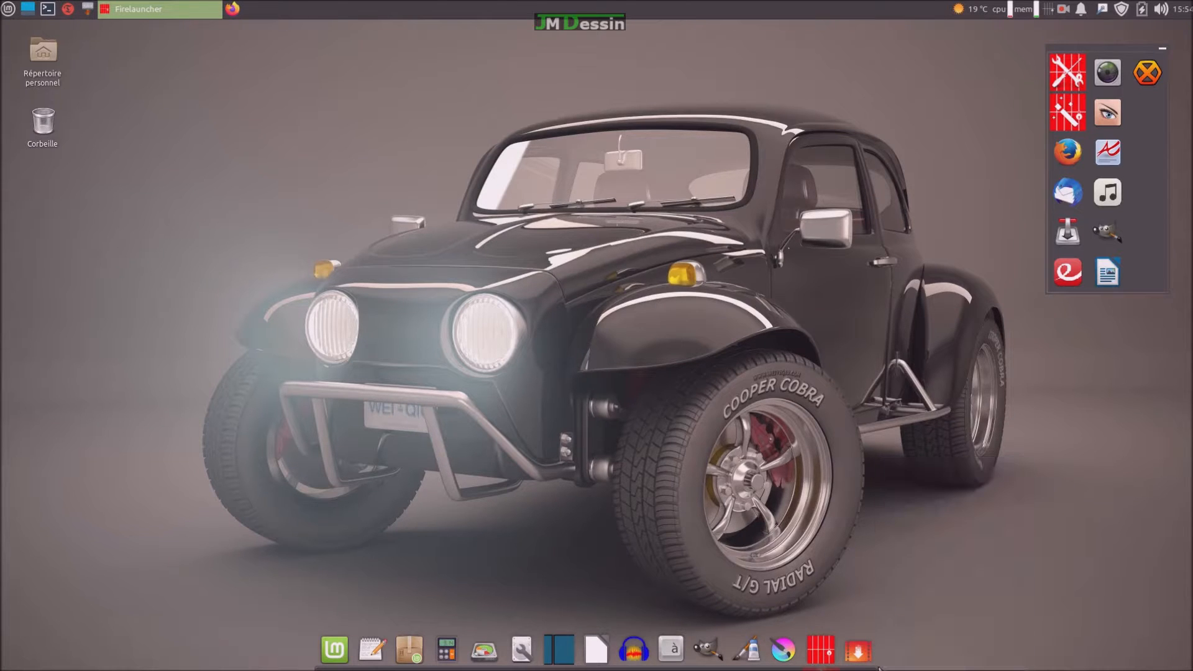
{"action": "right_click", "coordinate": [879, 667]}
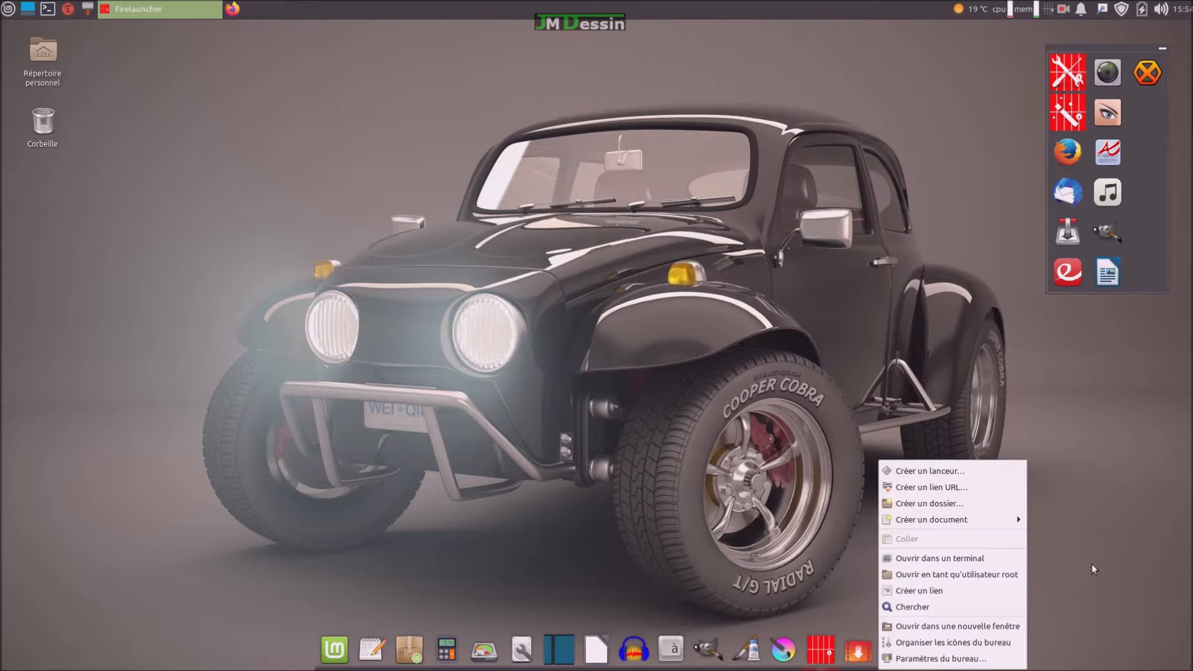
{"action": "left_click", "coordinate": [1037, 614]}
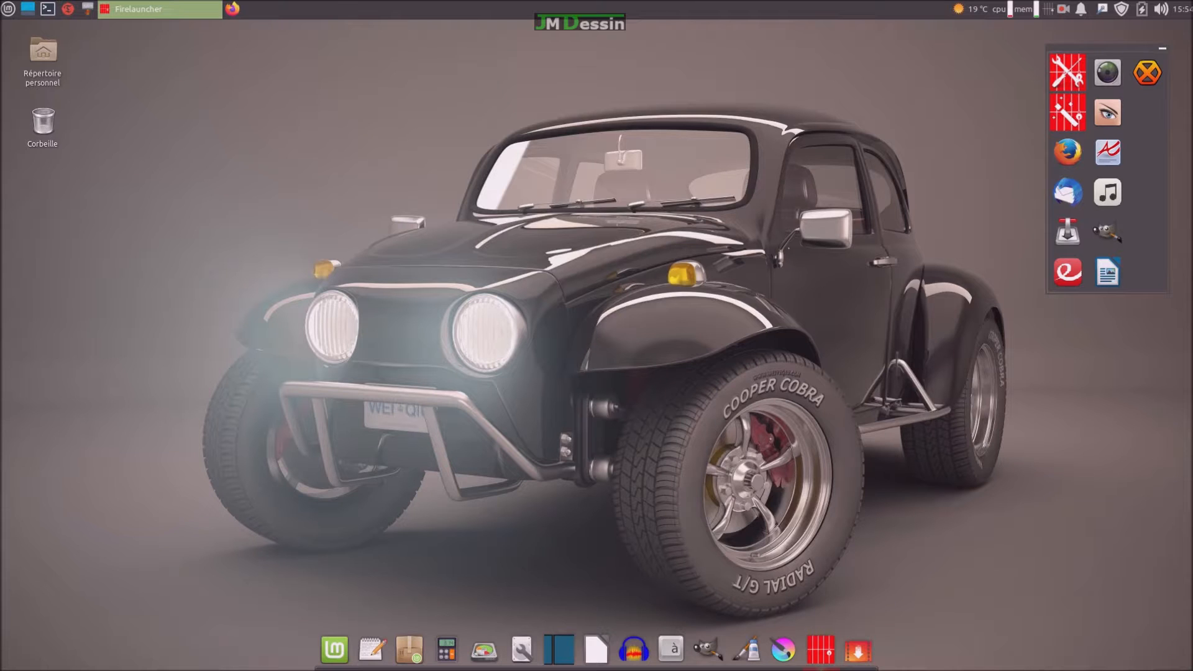
Review the Plank dock's Apparence, Comportement and Docklets preferences, turn on Zoom sur icône and close the preferences.
{"action": "right_click", "coordinate": [878, 669]}
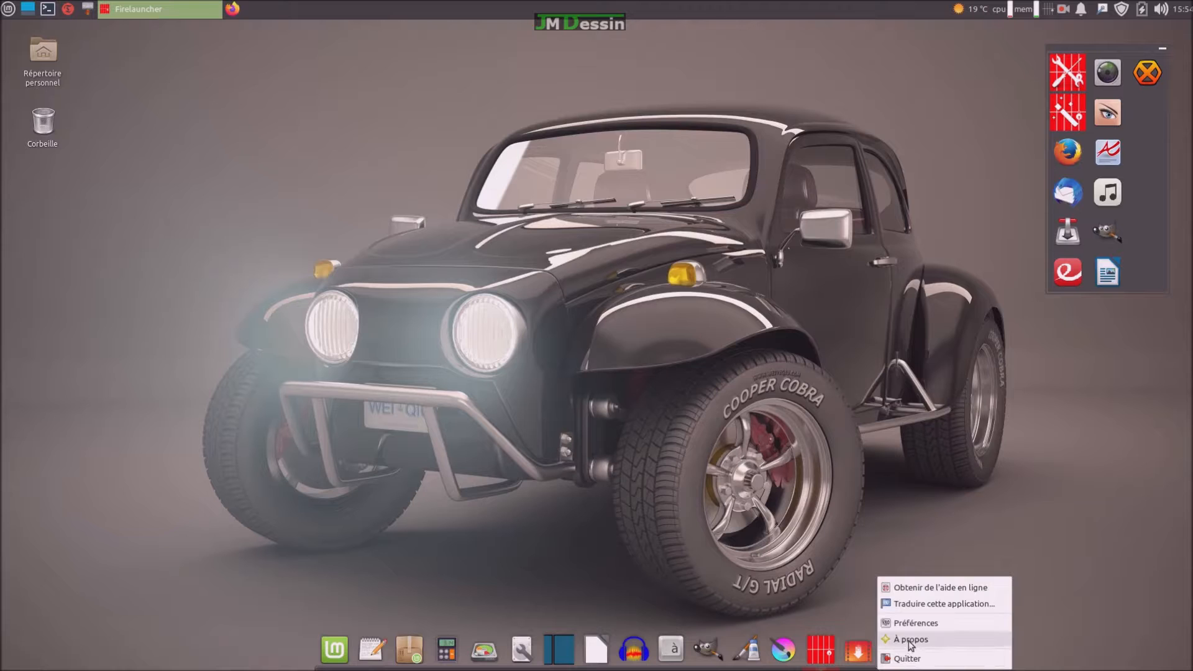
{"action": "left_click", "coordinate": [908, 623]}
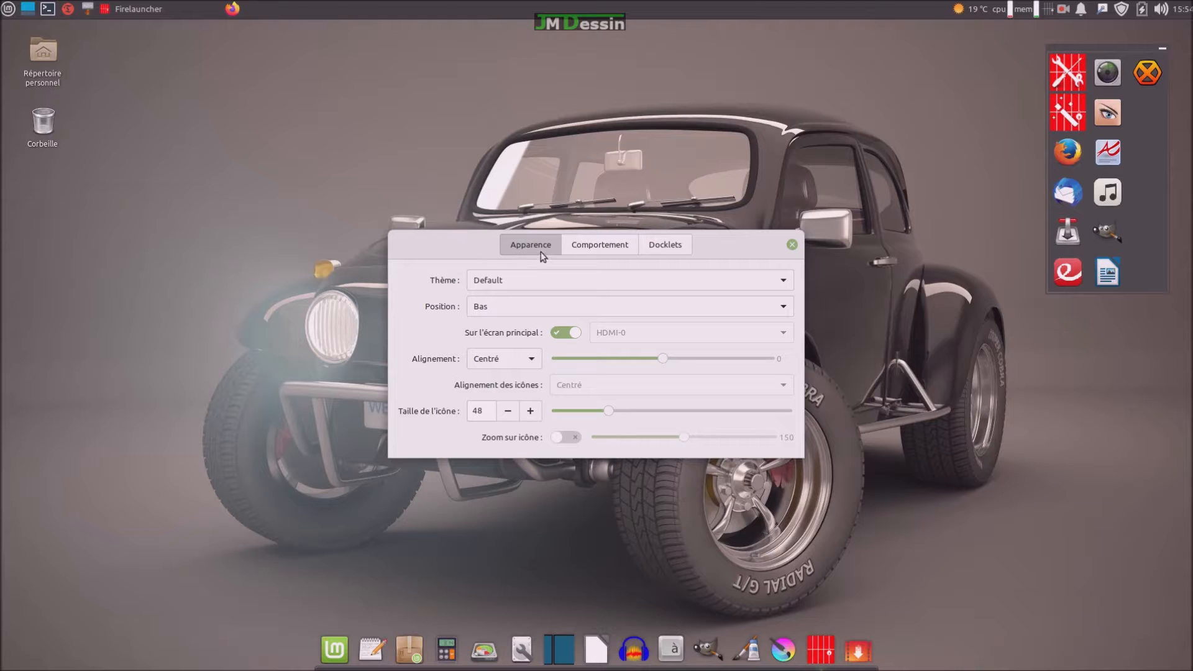
{"action": "left_click", "coordinate": [617, 249]}
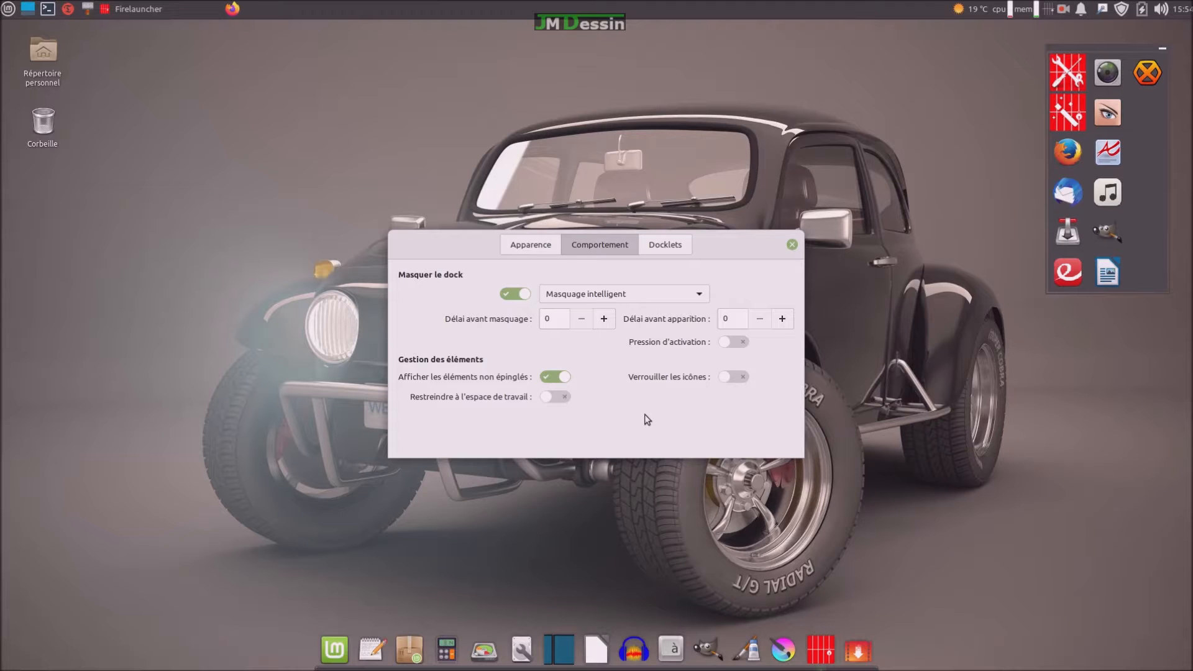
{"action": "left_click", "coordinate": [673, 249]}
{"action": "left_click", "coordinate": [627, 252]}
{"action": "left_click", "coordinate": [532, 251]}
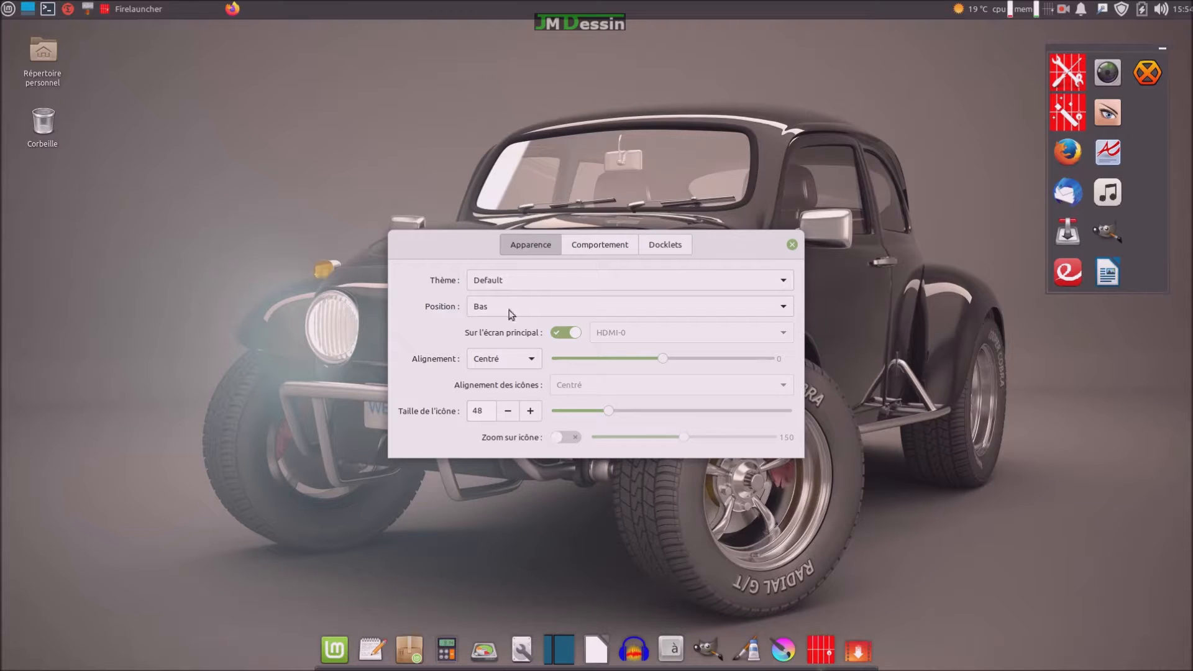
{"action": "left_click", "coordinate": [573, 441]}
{"action": "left_click", "coordinate": [791, 245]}
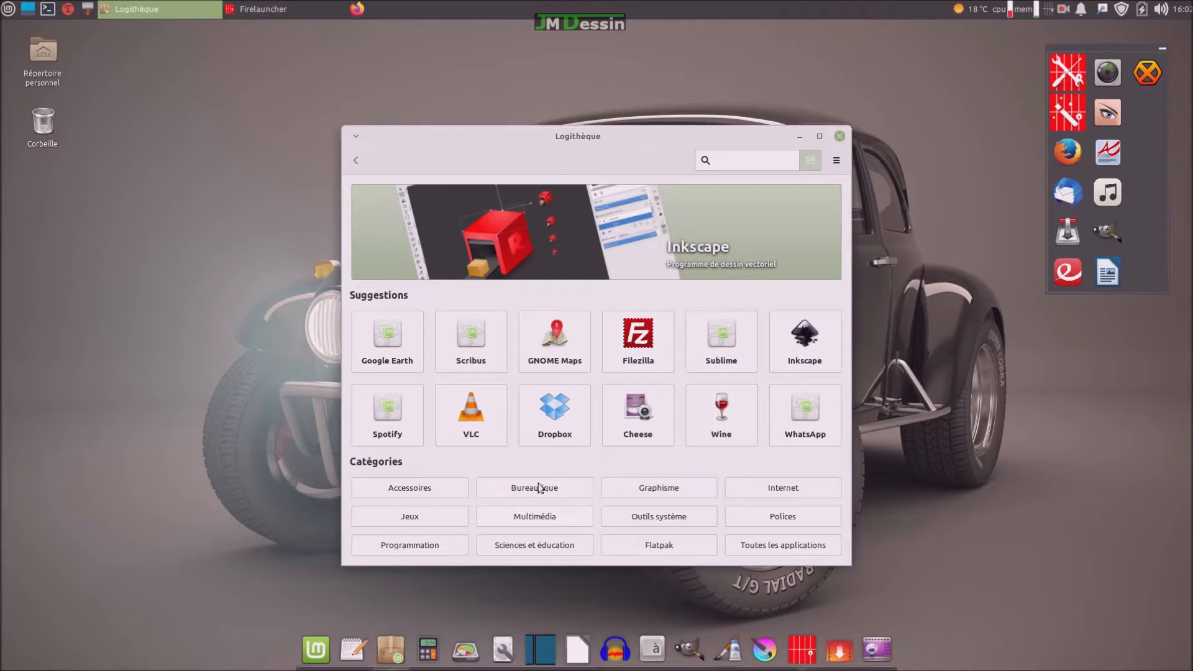
Search Logithèque for clamtk and install Clamtk, the graphical interface for ClamAV, authenticating with the account password.
{"action": "type", "text": "c"}
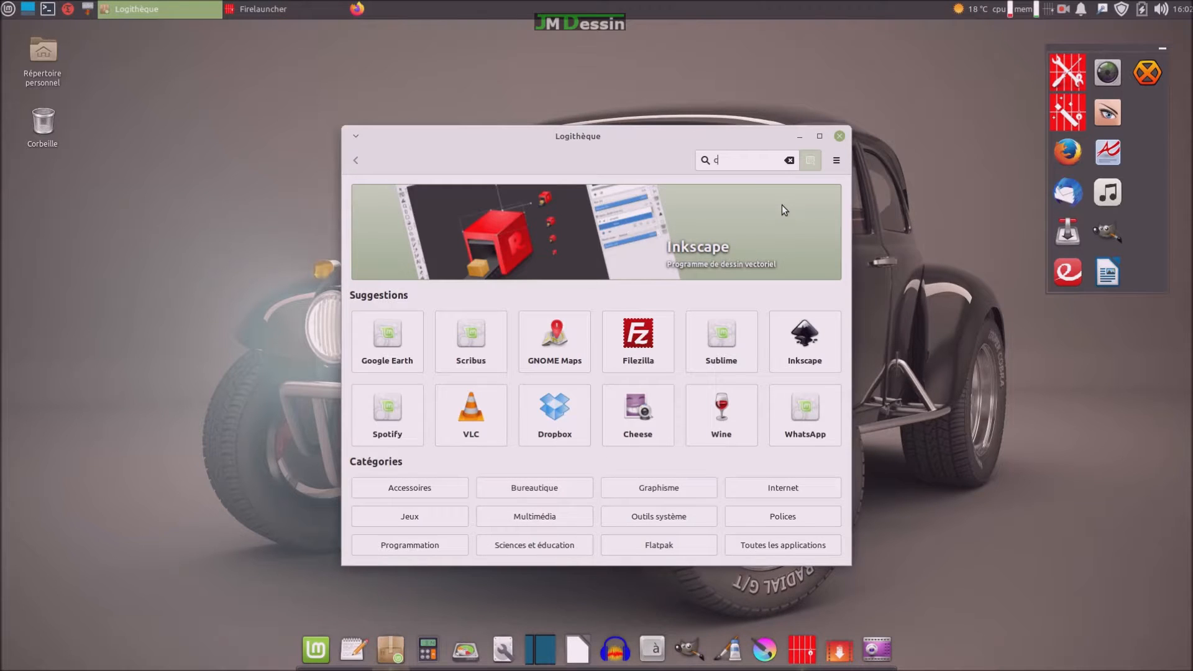
{"action": "type", "text": "lamtk"}
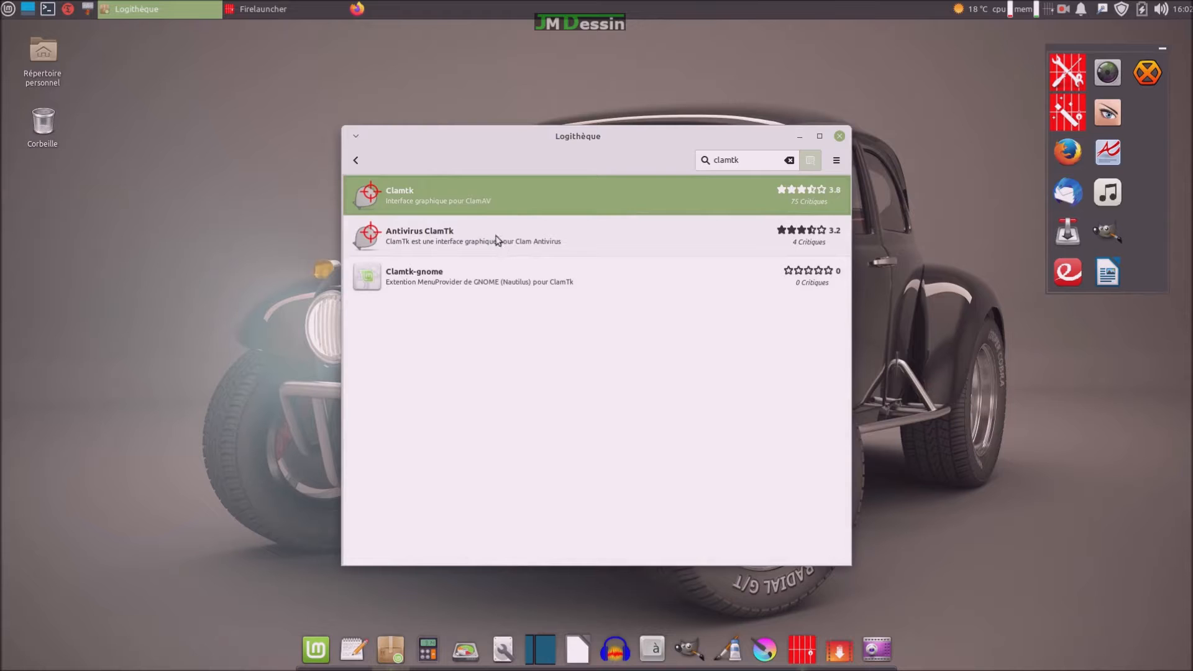
{"action": "left_click", "coordinate": [457, 203]}
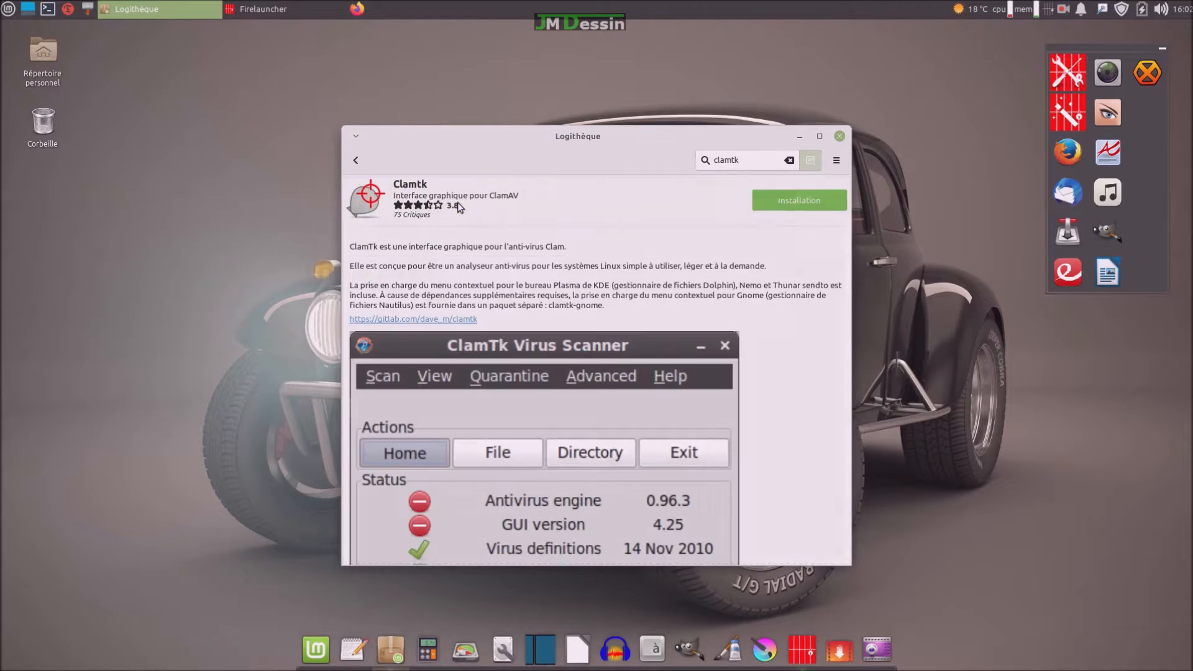
{"action": "left_click", "coordinate": [759, 207]}
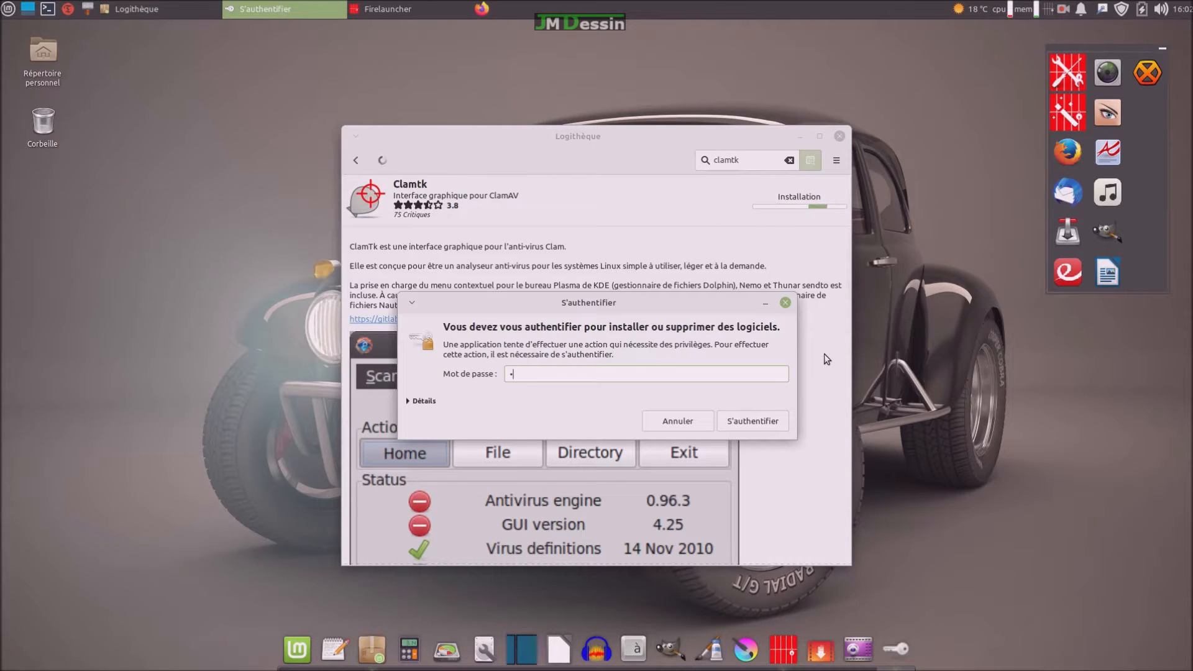
{"action": "type", "text": "**************"}
{"action": "key", "text": "Return"}
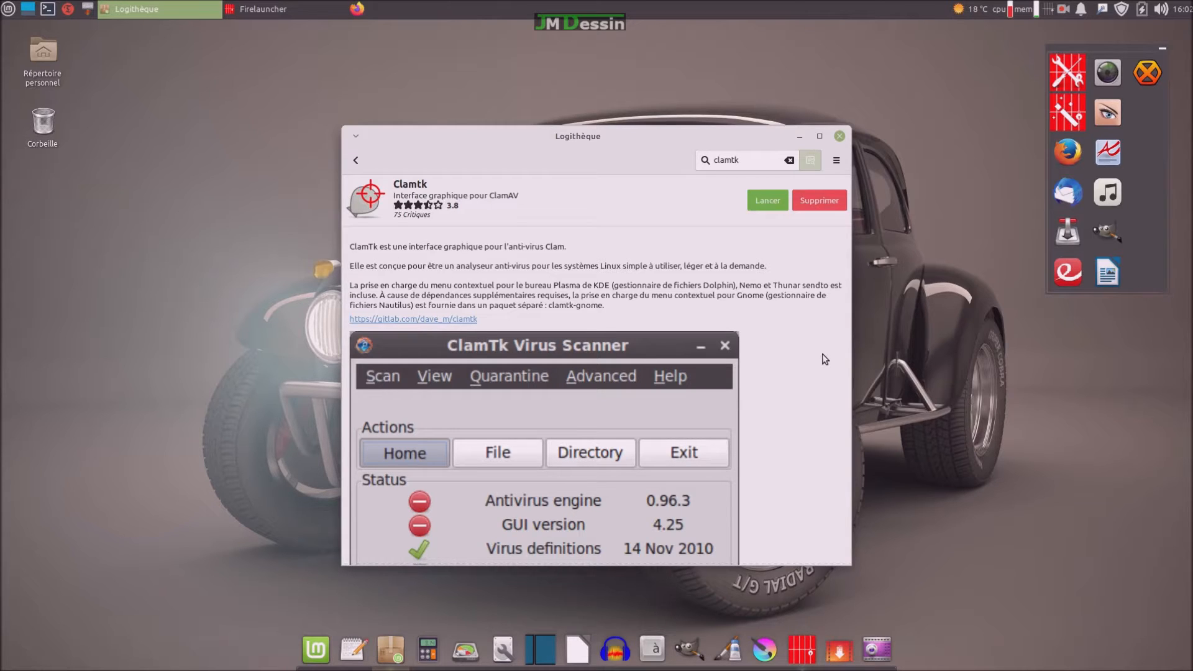
Launch Clamtk from its Logithèque page and pin its icon to the dock.
{"action": "left_click", "coordinate": [769, 206]}
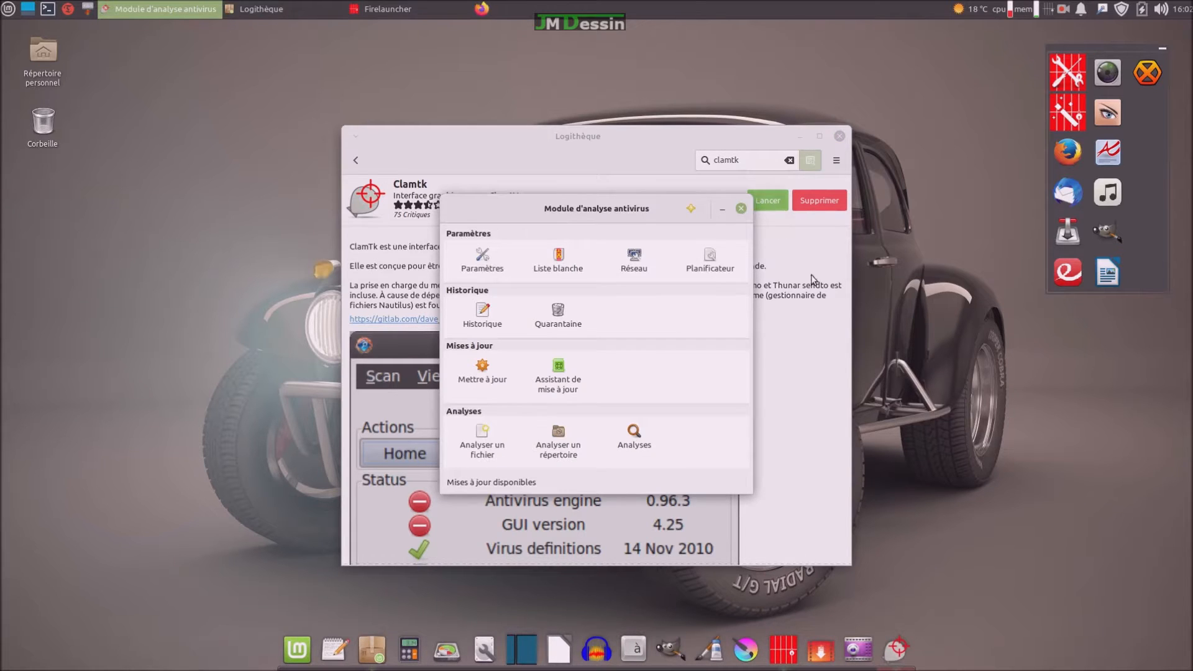
{"action": "right_click", "coordinate": [897, 644]}
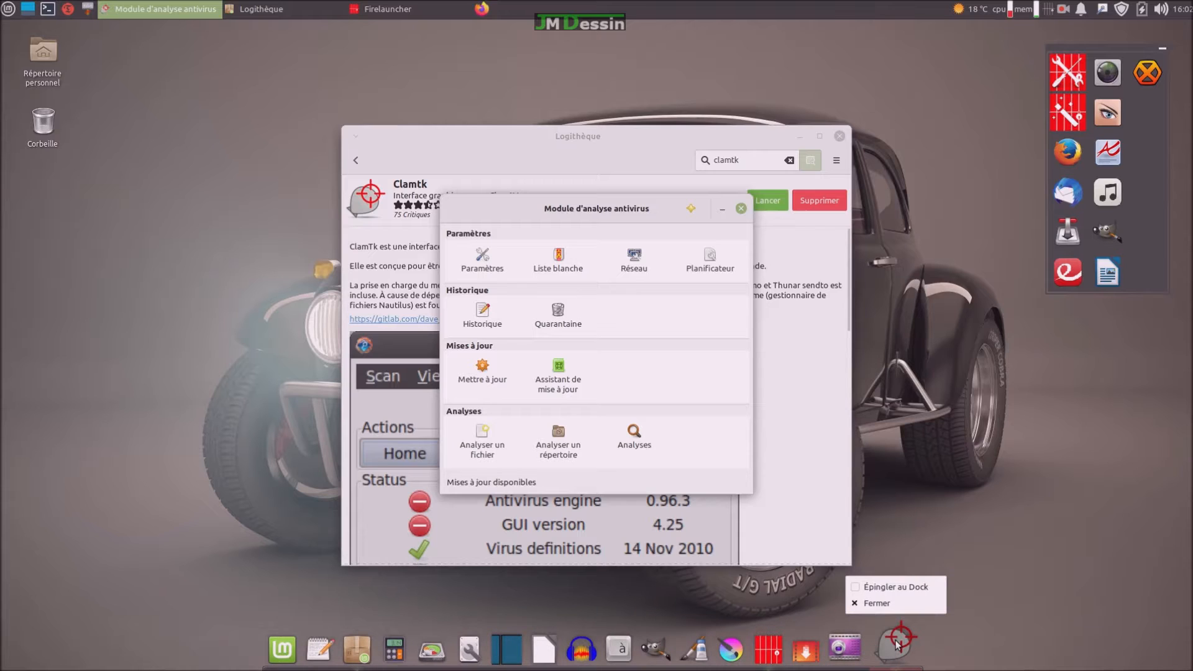
{"action": "left_click", "coordinate": [897, 587]}
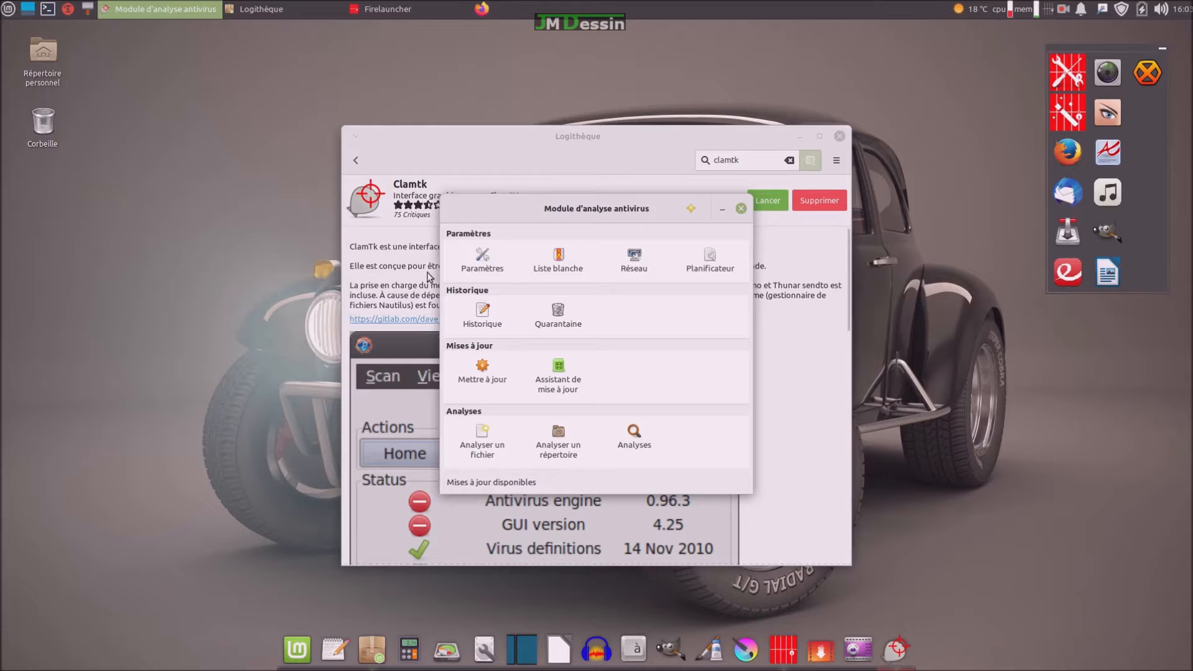
Enable Clamtk's analysis of potentially unwanted software, files starting with a dot, files over 20 Mo and folders recursively.
{"action": "left_click", "coordinate": [476, 273]}
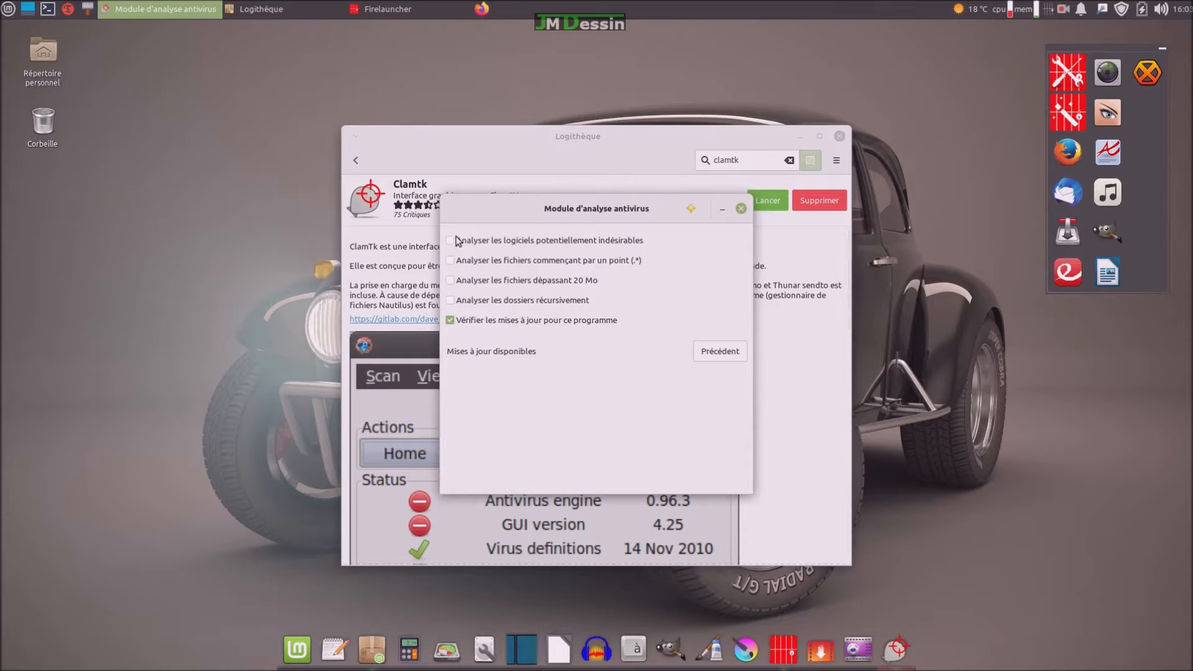
{"action": "left_click", "coordinate": [455, 241]}
{"action": "left_click", "coordinate": [455, 261]}
{"action": "left_click", "coordinate": [455, 281]}
{"action": "left_click", "coordinate": [451, 300]}
{"action": "left_click", "coordinate": [716, 352]}
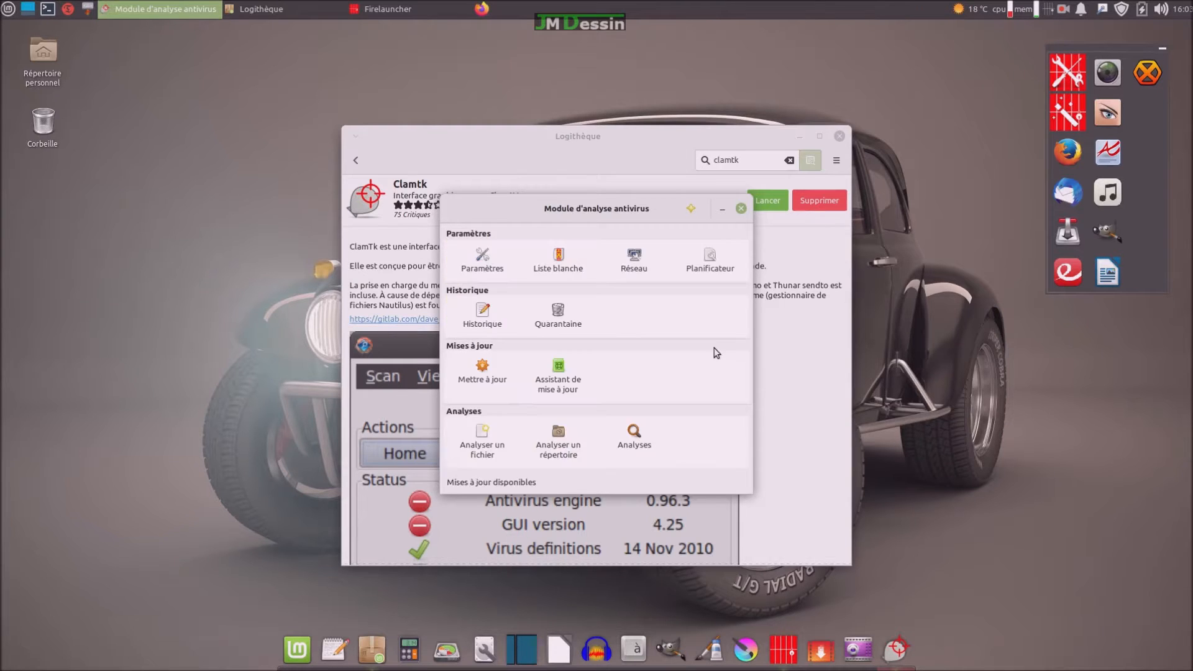
Run a Clamtk directory scan on the home folder, dismiss its results and close Clamtk.
{"action": "left_click", "coordinate": [561, 459]}
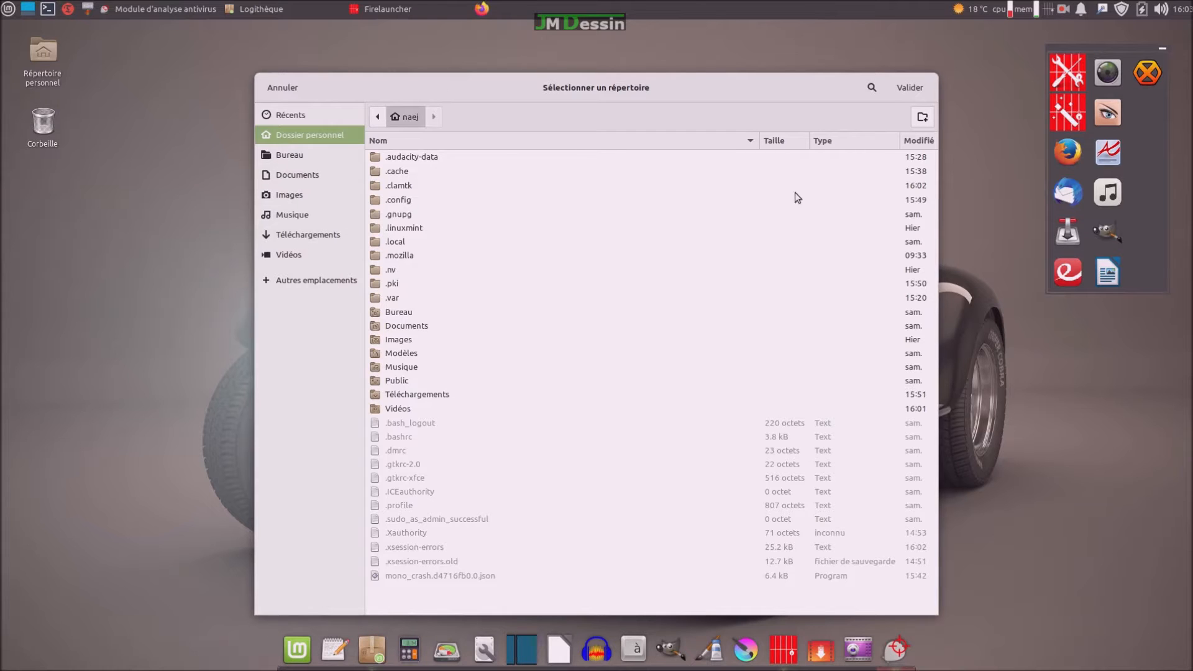
{"action": "left_click", "coordinate": [907, 87]}
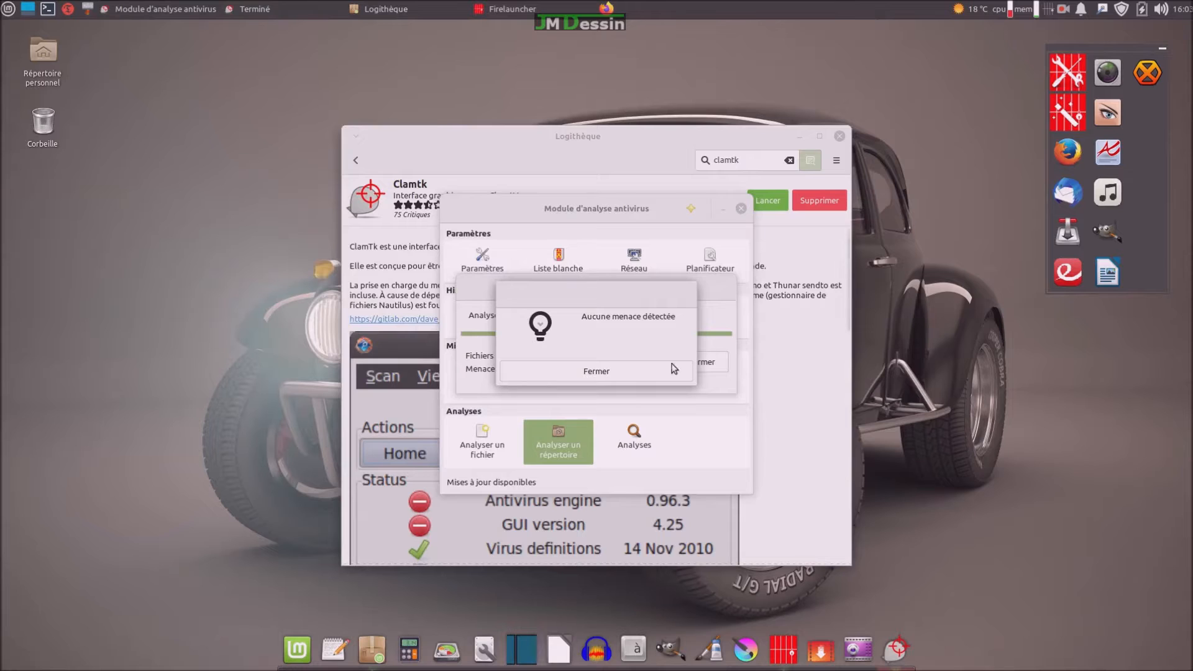
{"action": "left_click", "coordinate": [666, 373]}
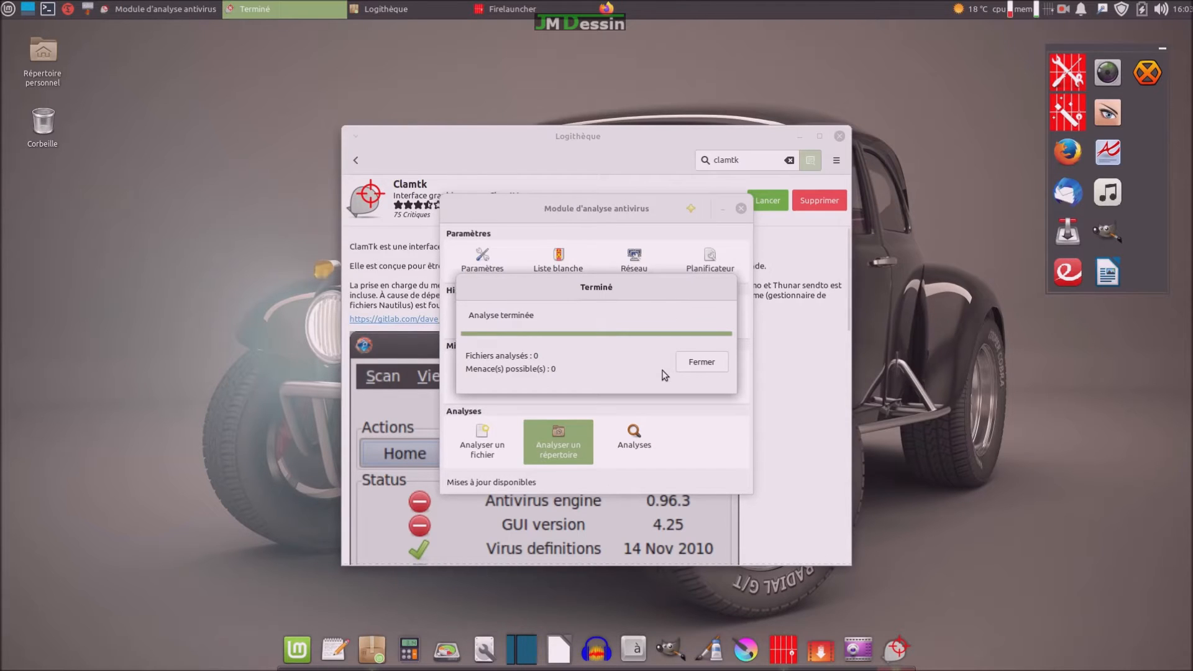
{"action": "left_click", "coordinate": [692, 364]}
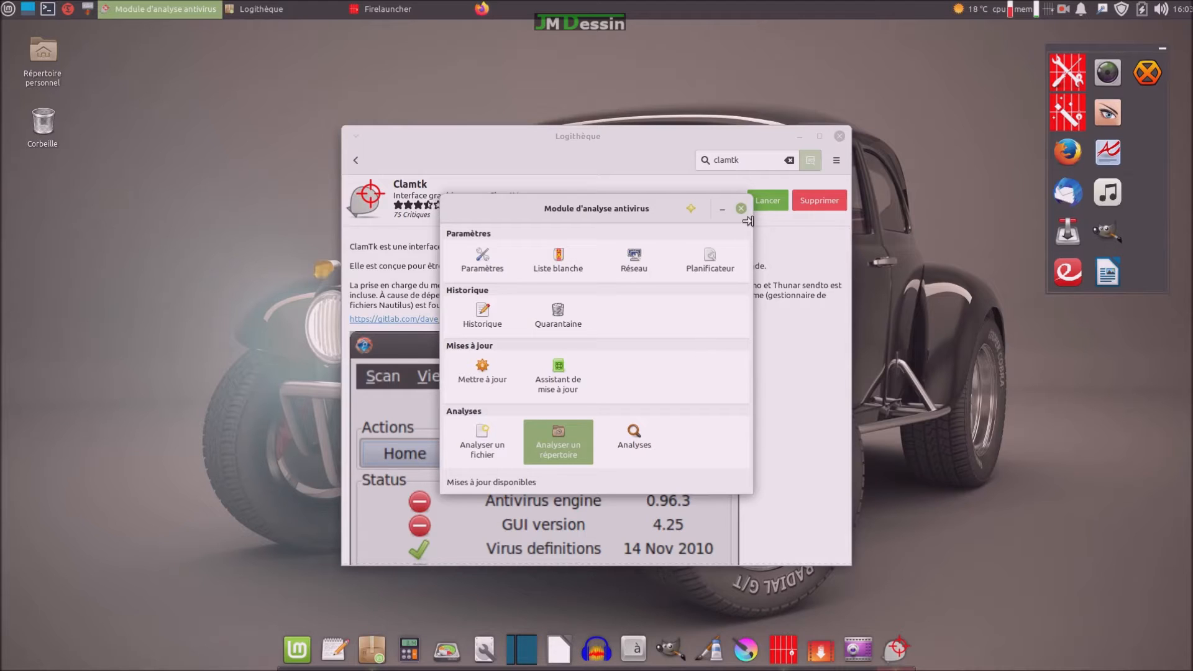
{"action": "left_click", "coordinate": [742, 209]}
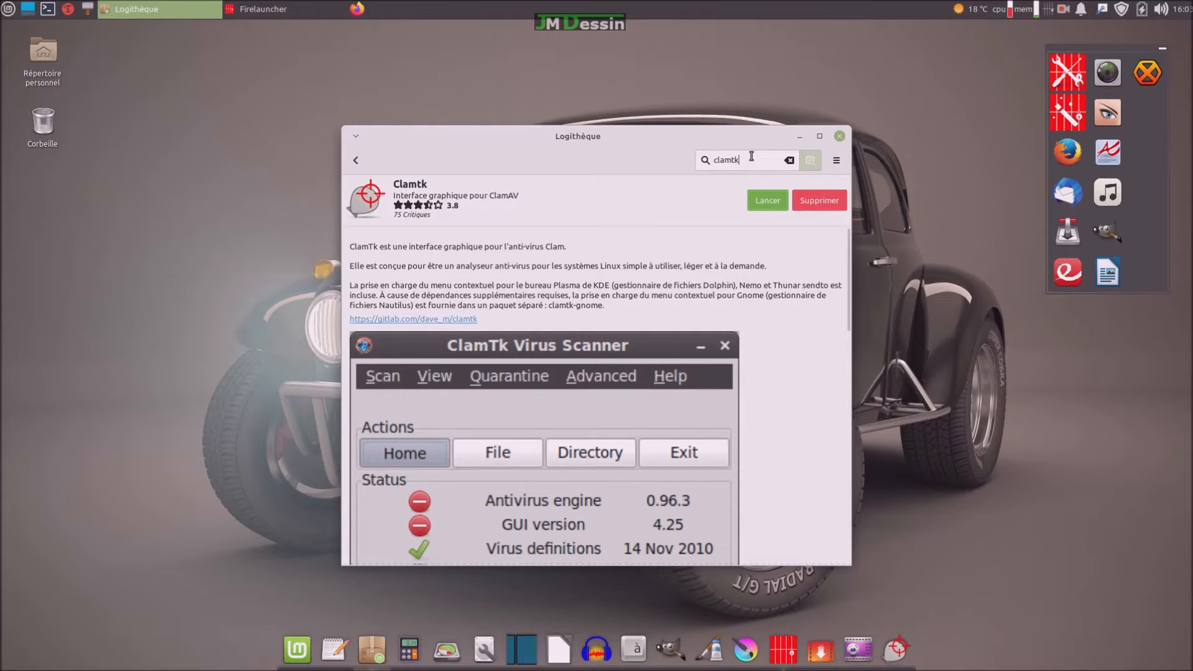
Replace the Logithèque search with stacer and install Stacer.
{"action": "key", "text": "BackSpace"}
{"action": "key", "text": "BackSpace"}
{"action": "key", "text": "BackSpace"}
{"action": "key", "text": "BackSpace"}
{"action": "key", "text": "BackSpace"}
{"action": "key", "text": "BackSpace"}
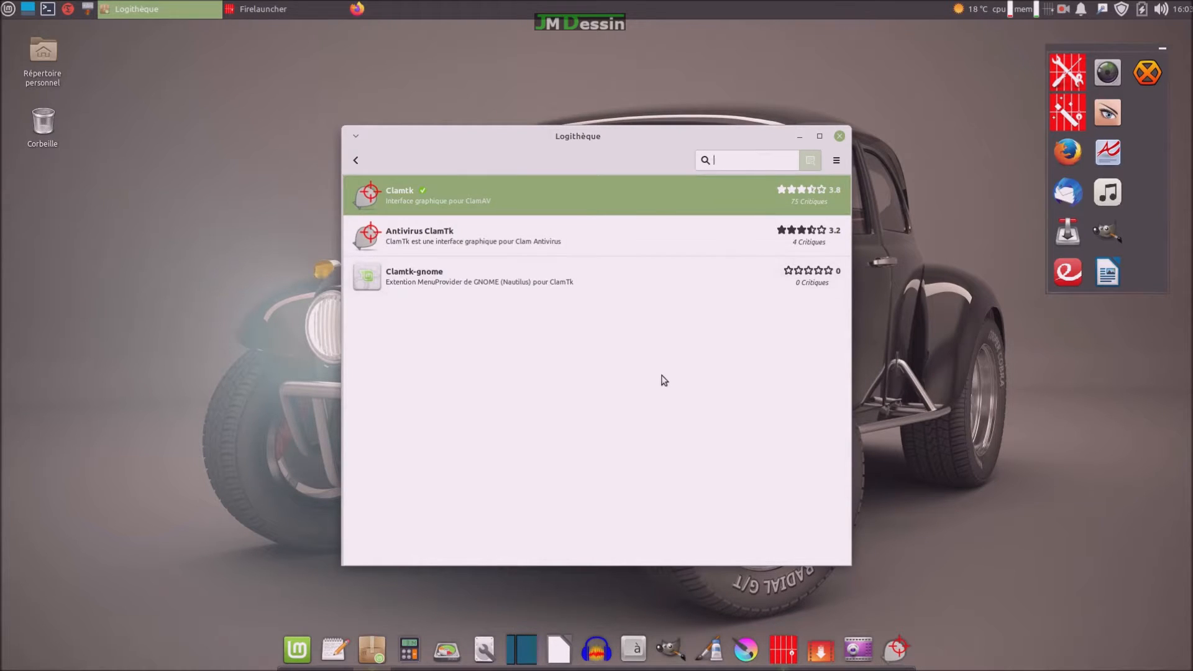
{"action": "type", "text": "stacer"}
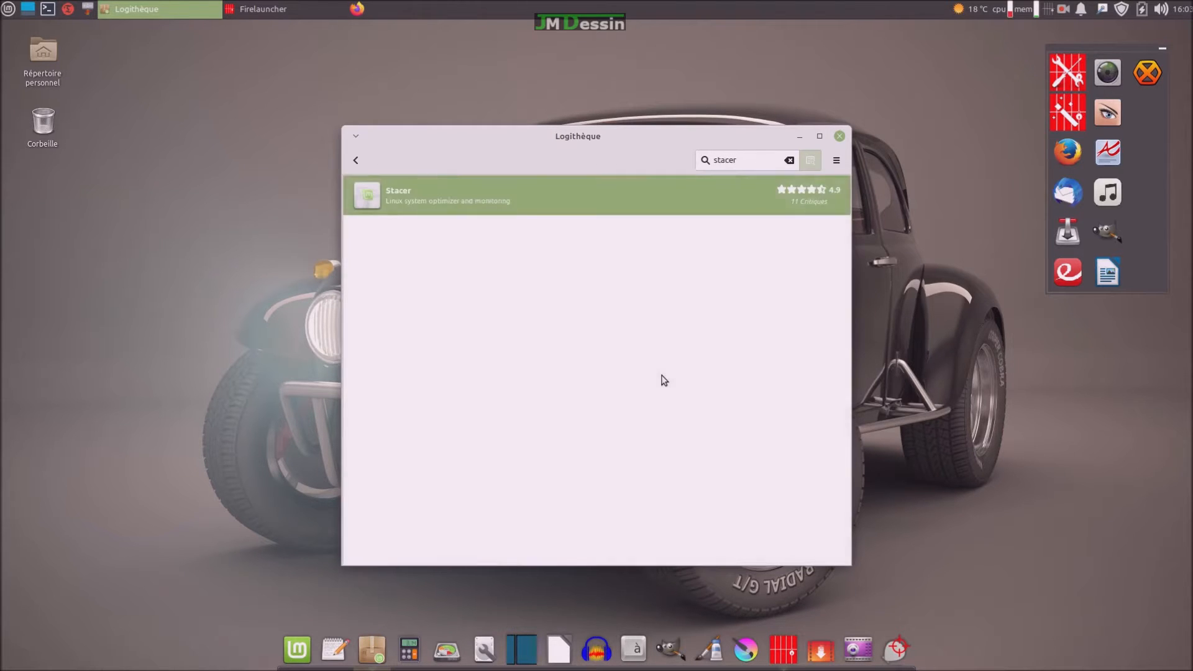
{"action": "left_click", "coordinate": [433, 201]}
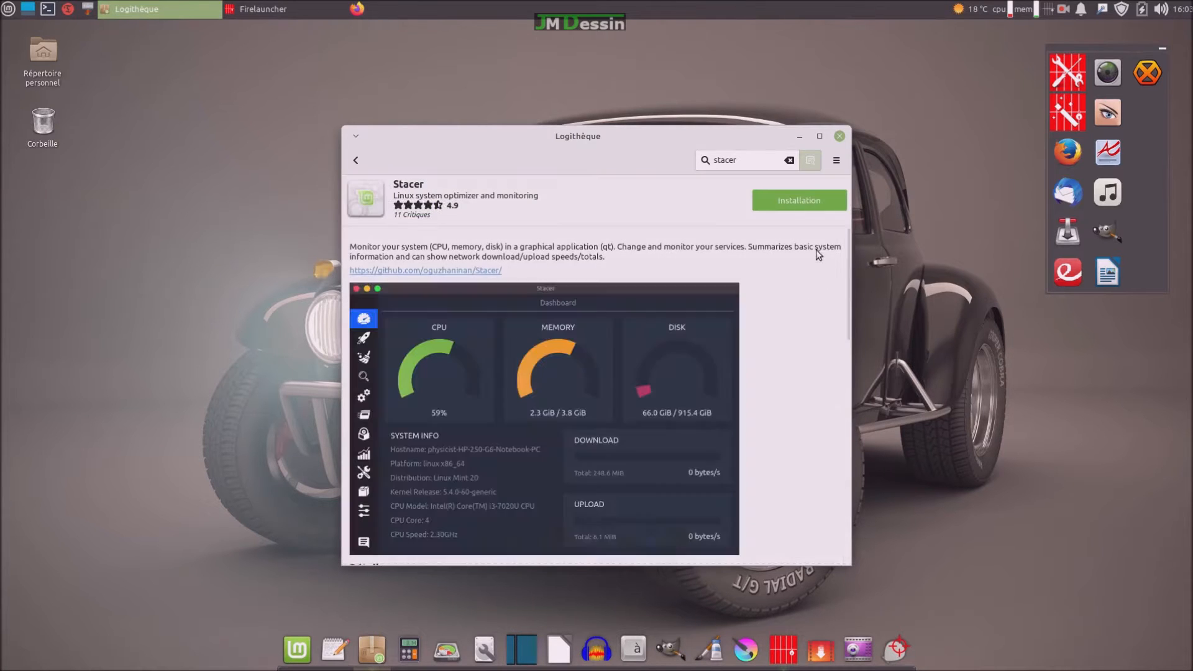
{"action": "left_click", "coordinate": [813, 206]}
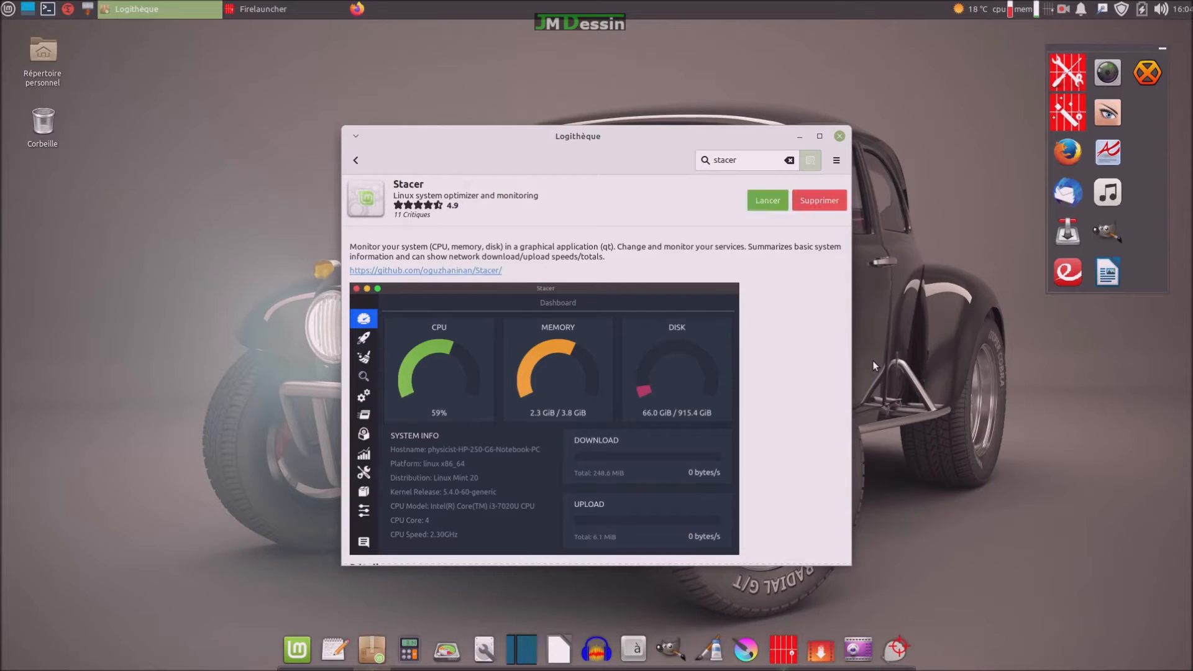
Launch Stacer from its Logithèque page and pin its icon to the dock.
{"action": "left_click", "coordinate": [764, 205]}
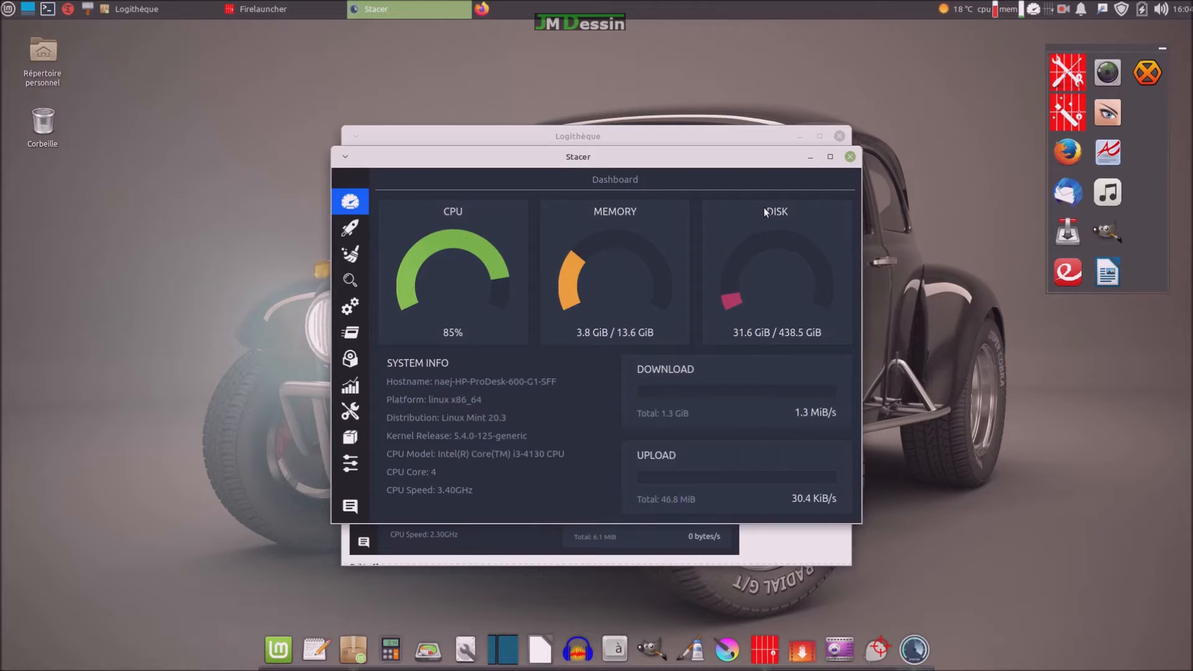
{"action": "right_click", "coordinate": [915, 645]}
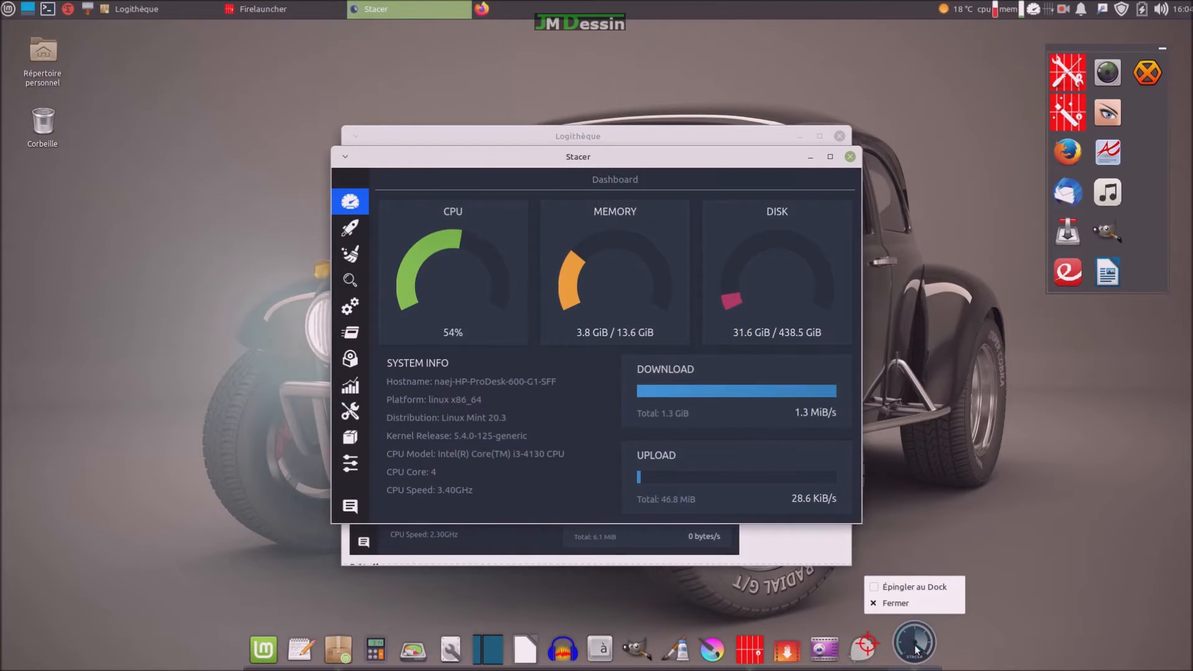
{"action": "left_click", "coordinate": [915, 594]}
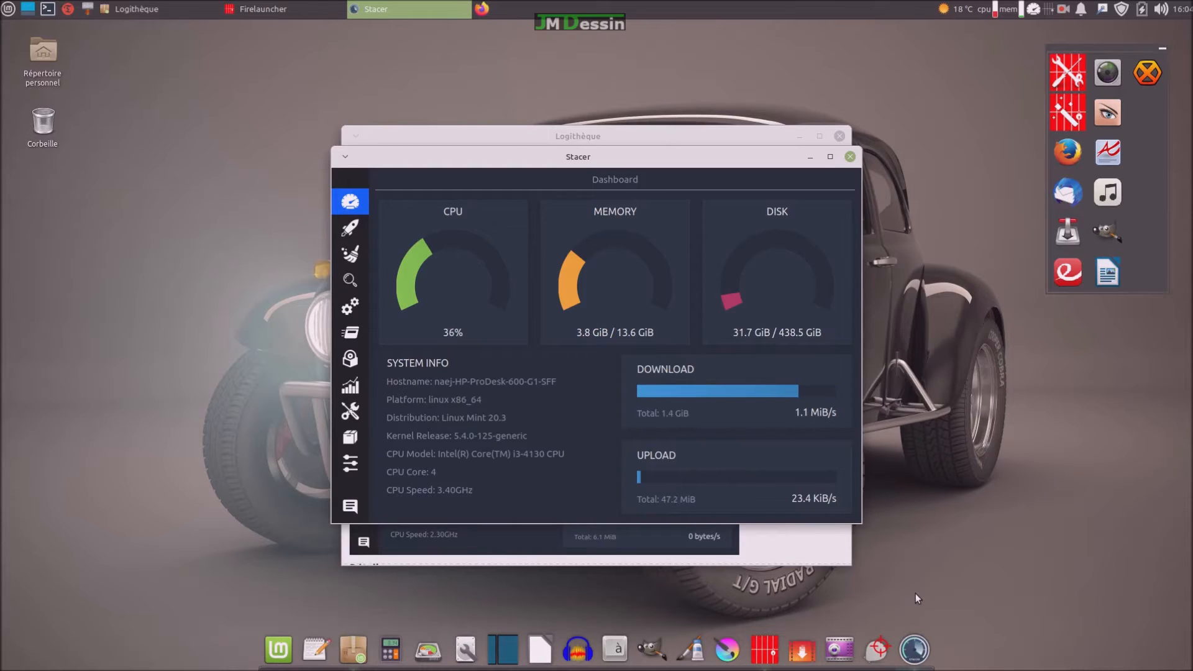
Scan all System Cleaner categories in Stacer: package caches, crash reports, application logs, application caches and trash.
{"action": "left_click", "coordinate": [351, 258]}
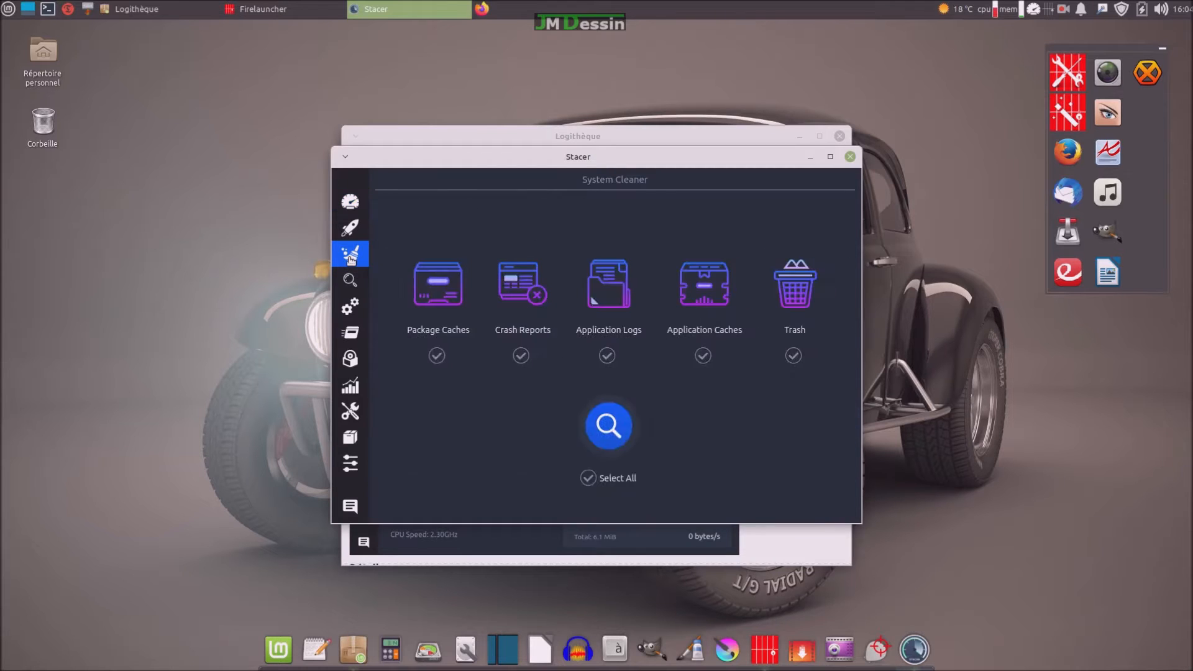
{"action": "left_click", "coordinate": [587, 480]}
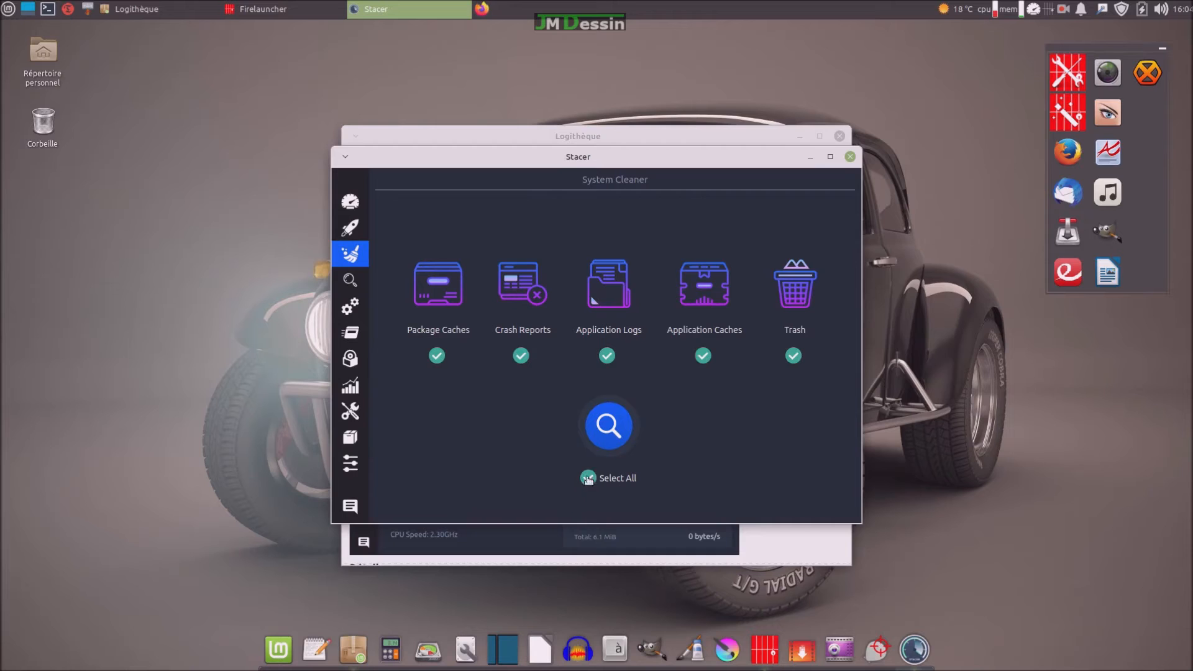
{"action": "left_click", "coordinate": [602, 425]}
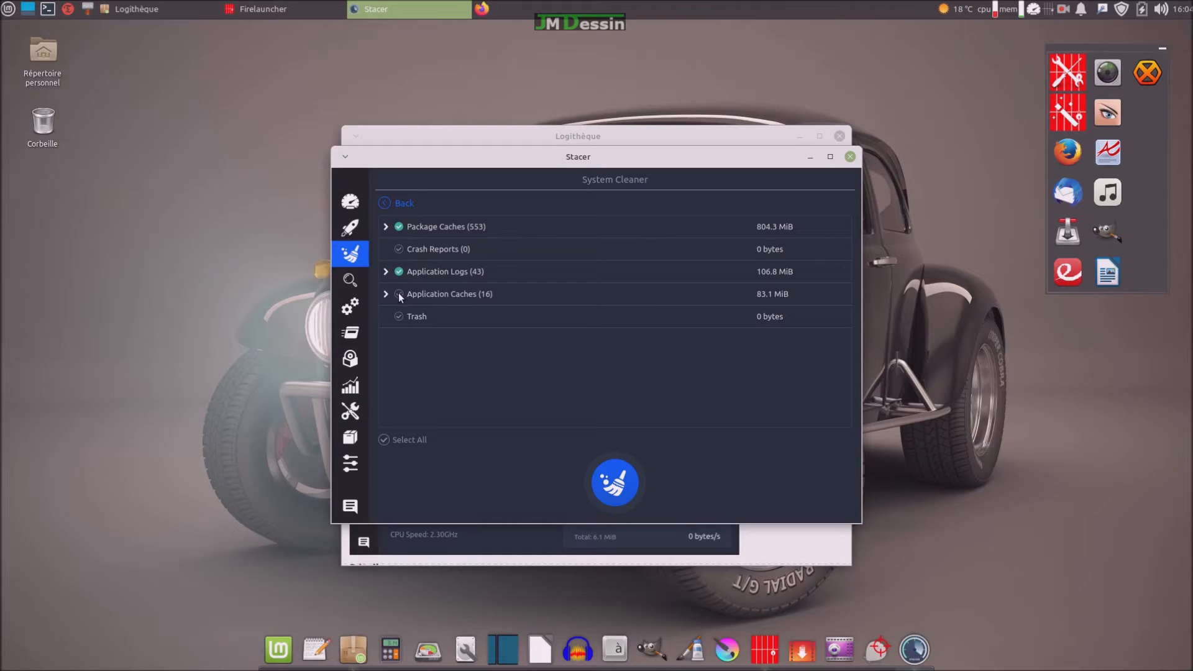
Clean the selected package caches, application logs and application caches, authenticating with the account password, and run the cleaning a second time.
{"action": "left_click", "coordinate": [618, 496]}
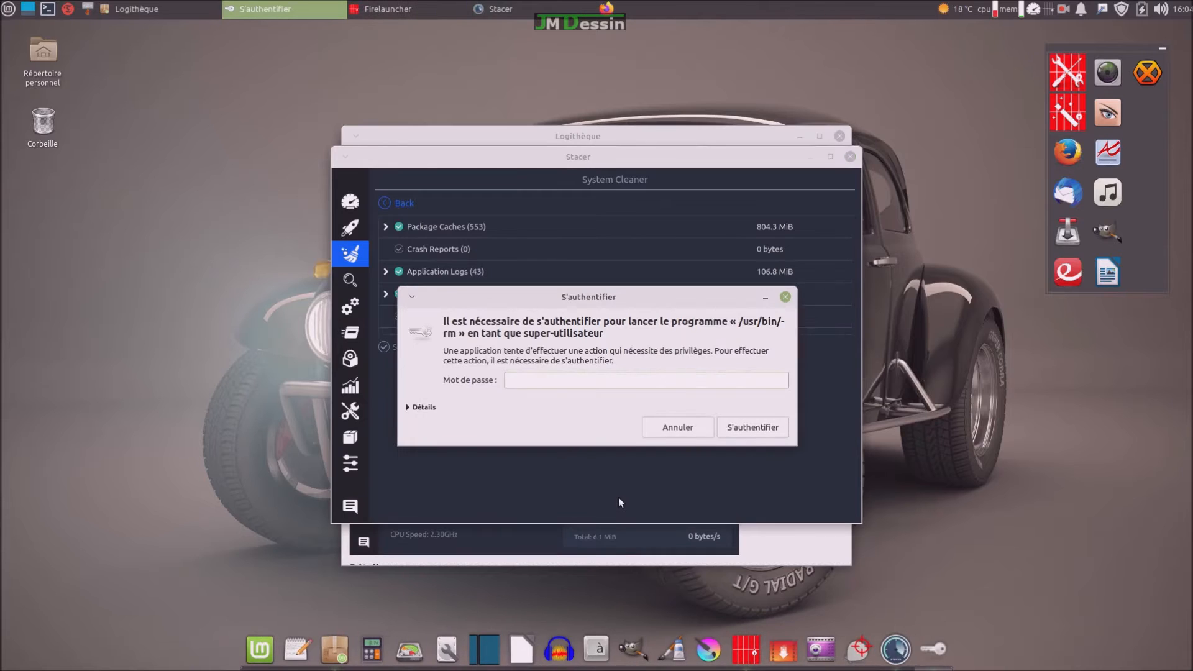
{"action": "type", "text": "**************"}
{"action": "key", "text": "Return"}
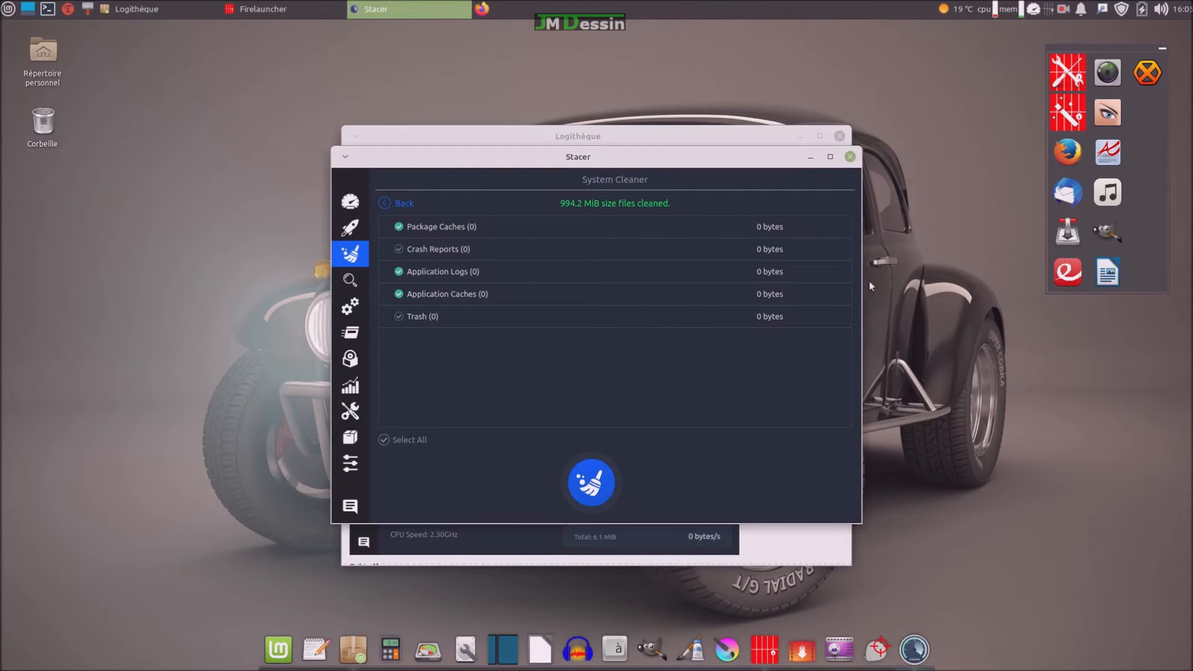
{"action": "left_click", "coordinate": [601, 488]}
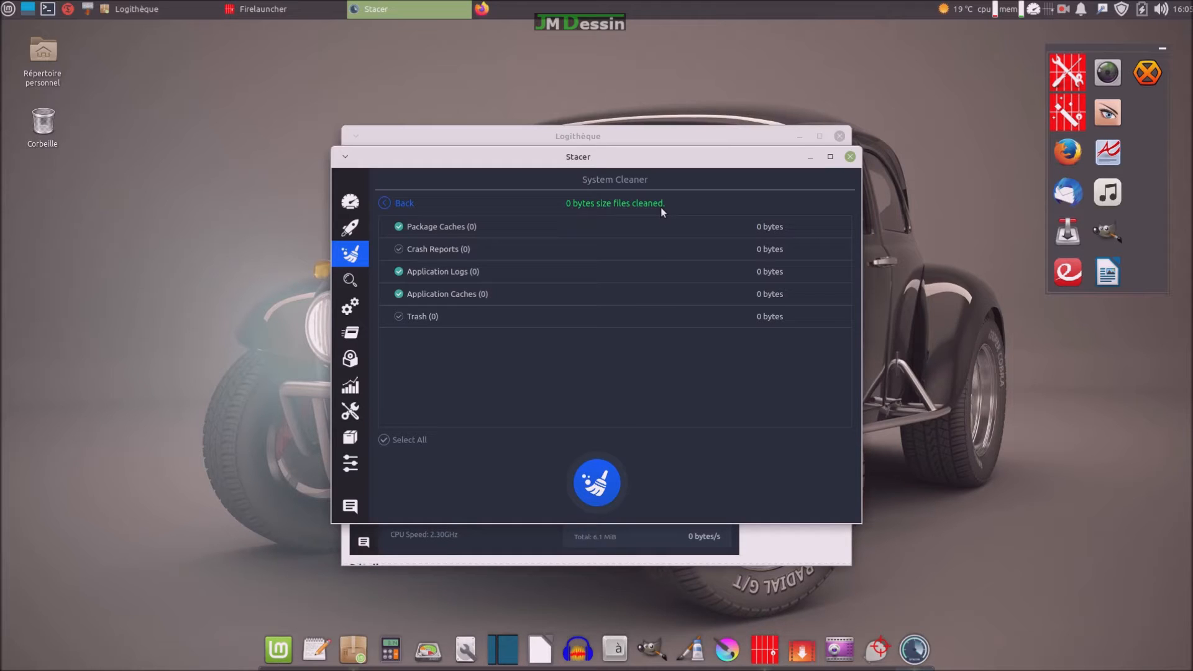
Look through Stacer's Dashboard, Startup Apps, Search and Services pages and return to the System Cleaner.
{"action": "left_click", "coordinate": [350, 201]}
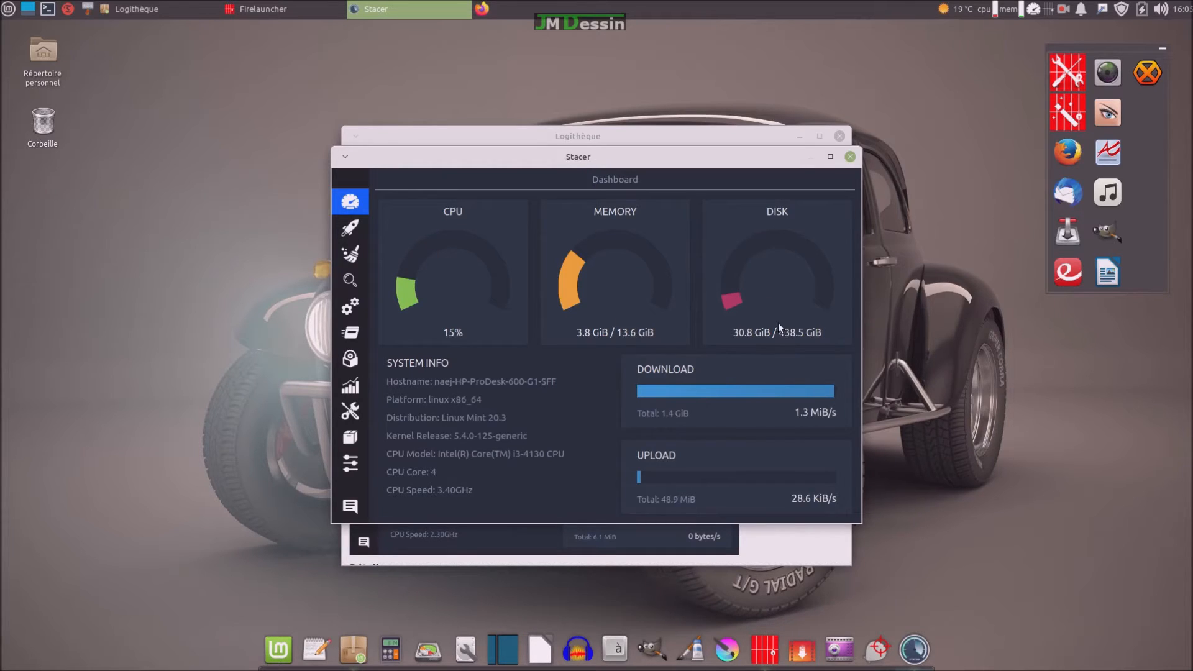
{"action": "left_click", "coordinate": [338, 236]}
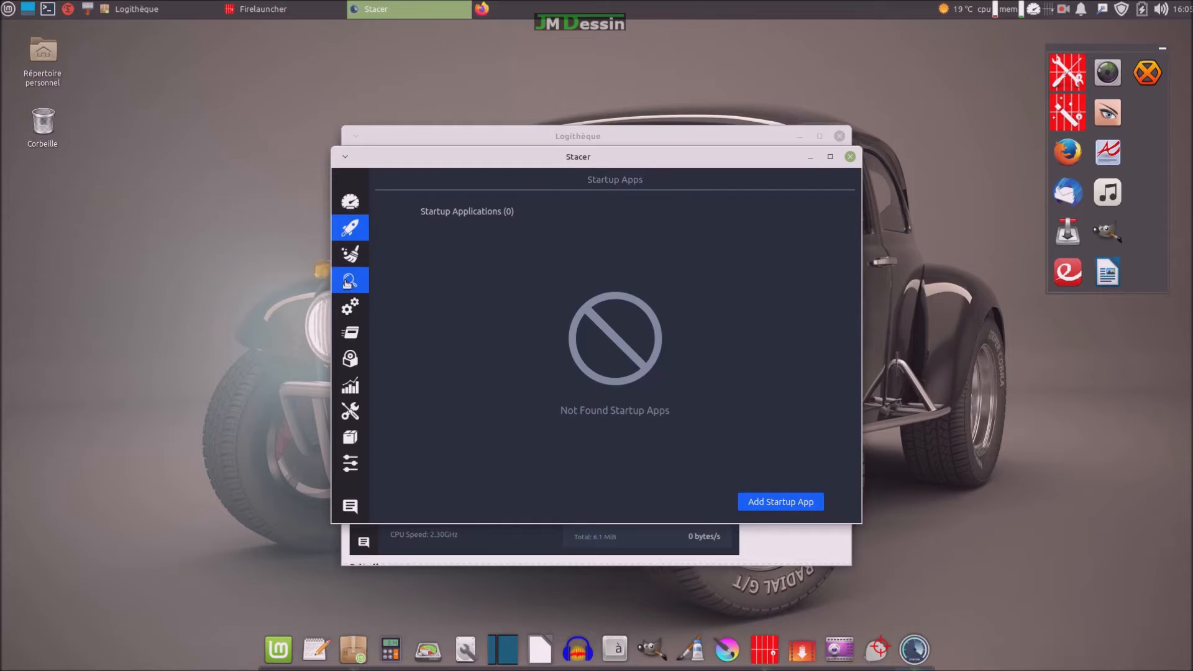
{"action": "left_click", "coordinate": [350, 254]}
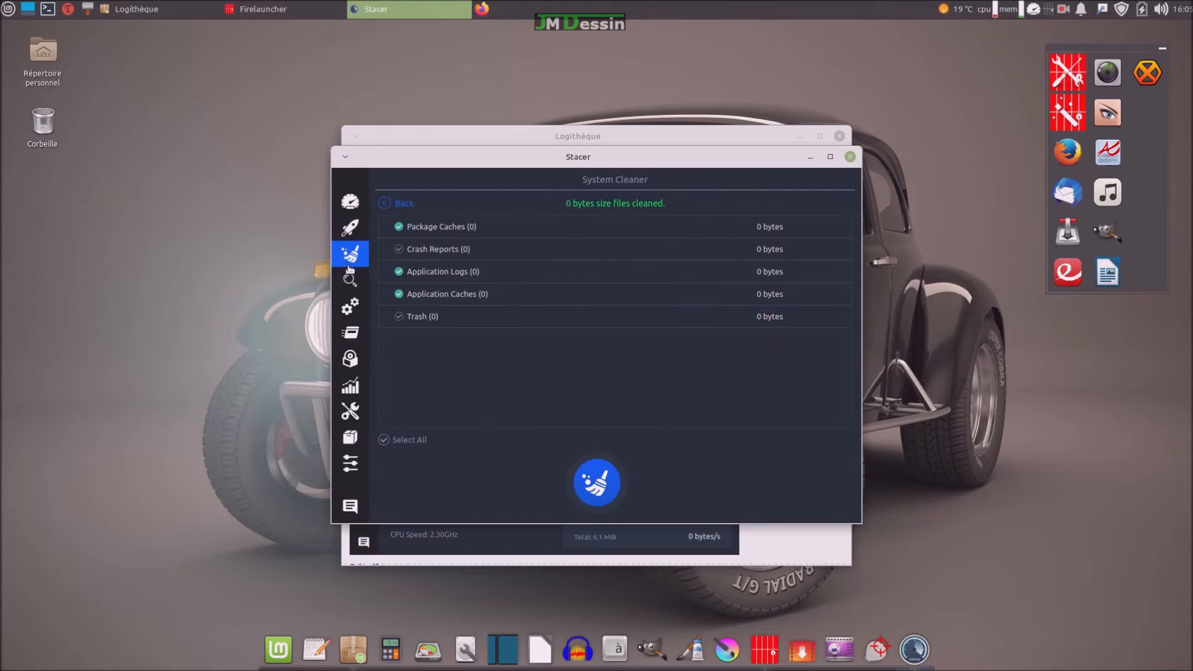
{"action": "left_click", "coordinate": [349, 279]}
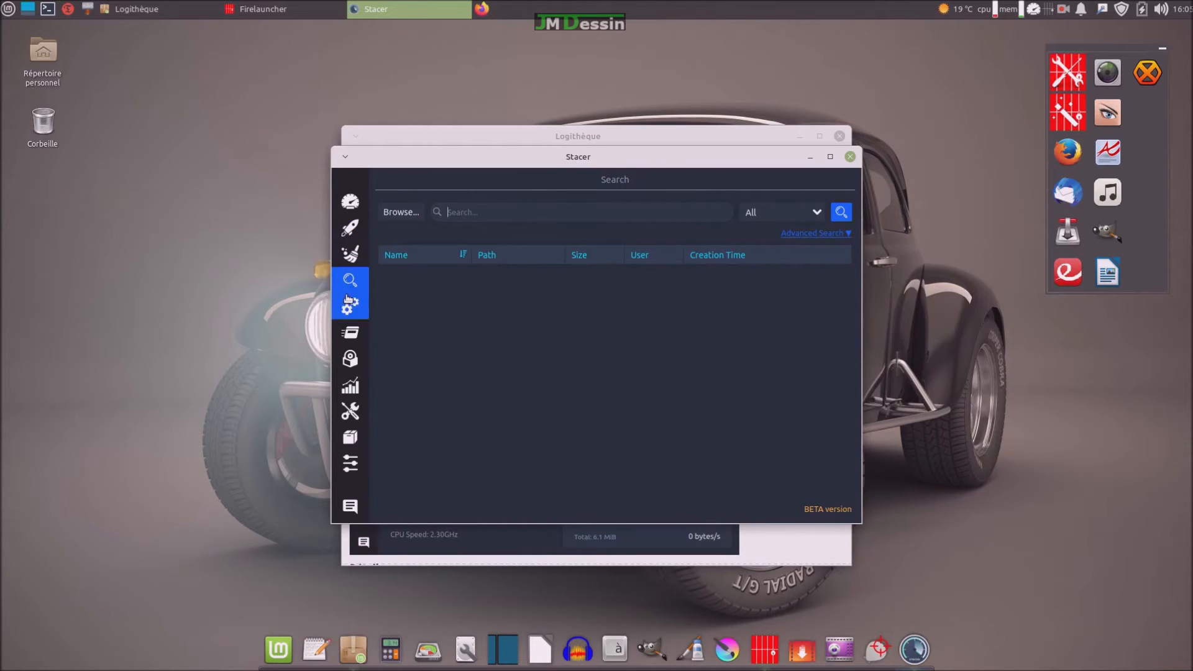
{"action": "left_click", "coordinate": [348, 315]}
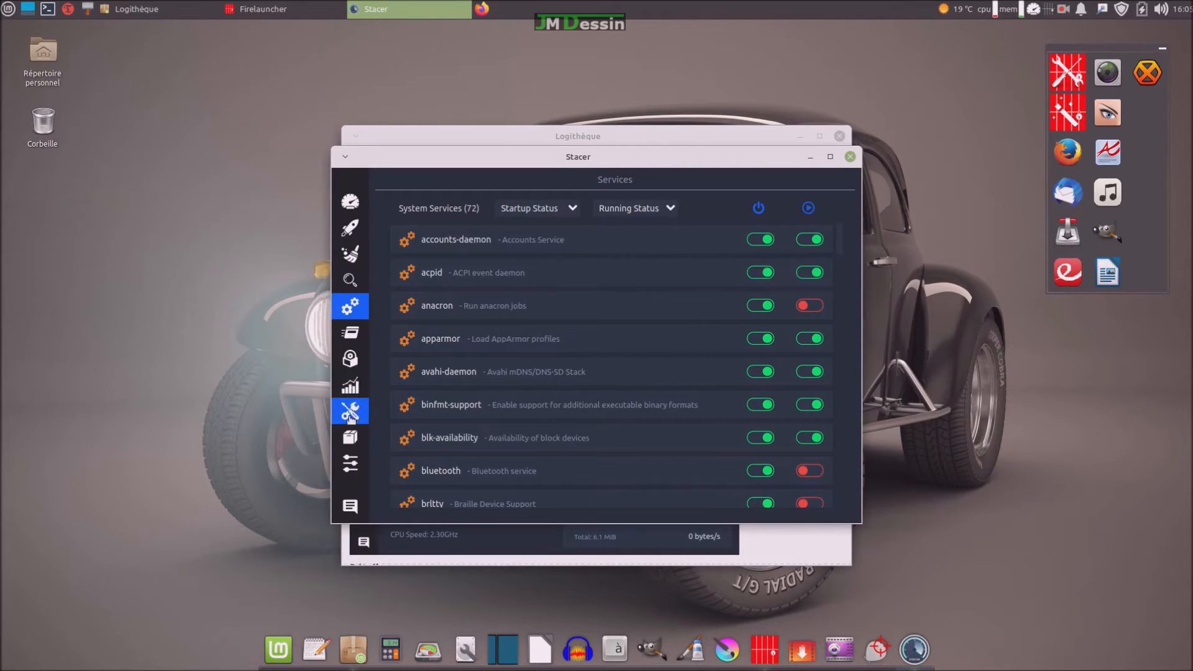
{"action": "left_click", "coordinate": [349, 254]}
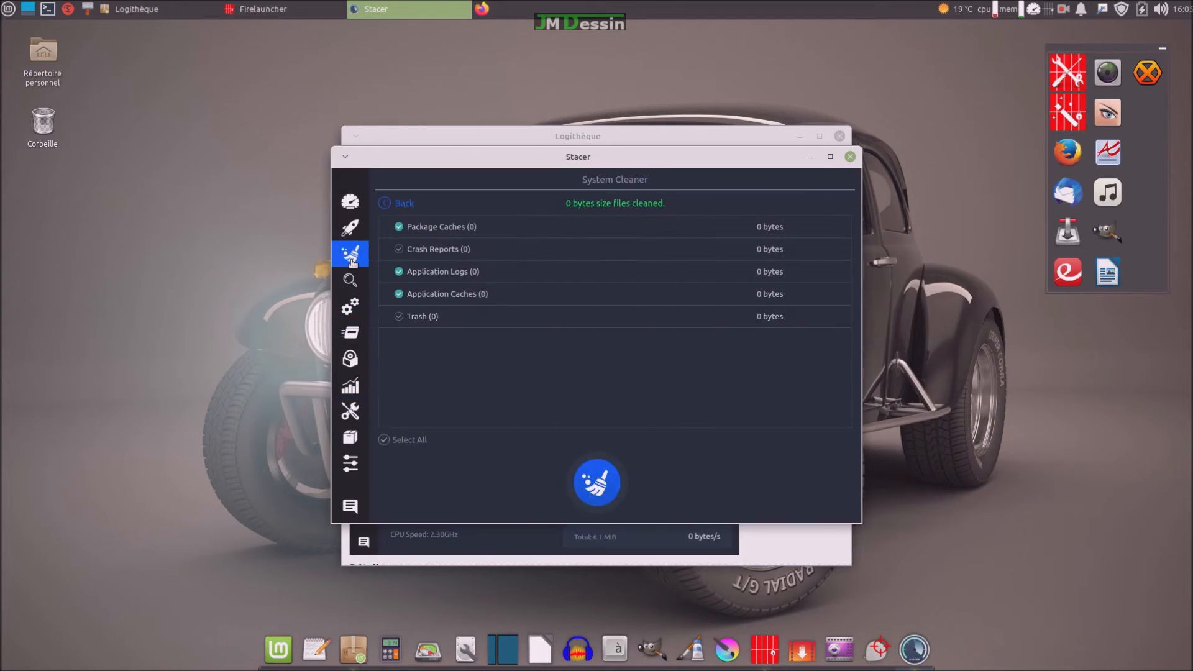
Quit Stacer without keeping it in the system tray and close Logithèque.
{"action": "left_click", "coordinate": [849, 157]}
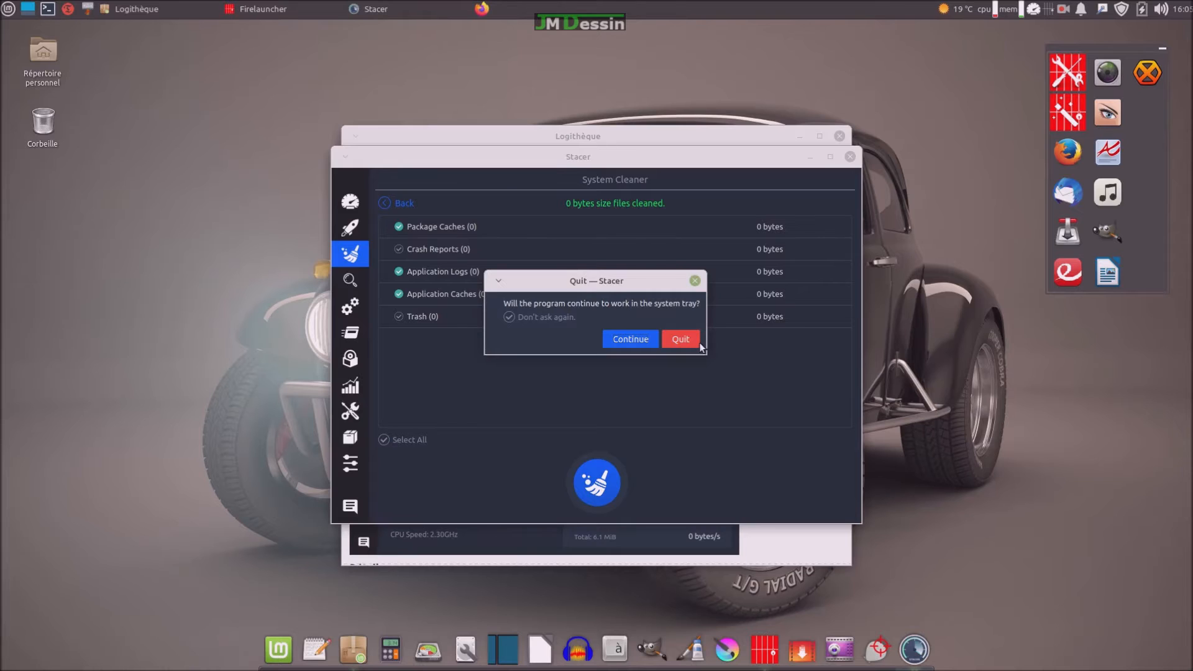
{"action": "left_click", "coordinate": [682, 339]}
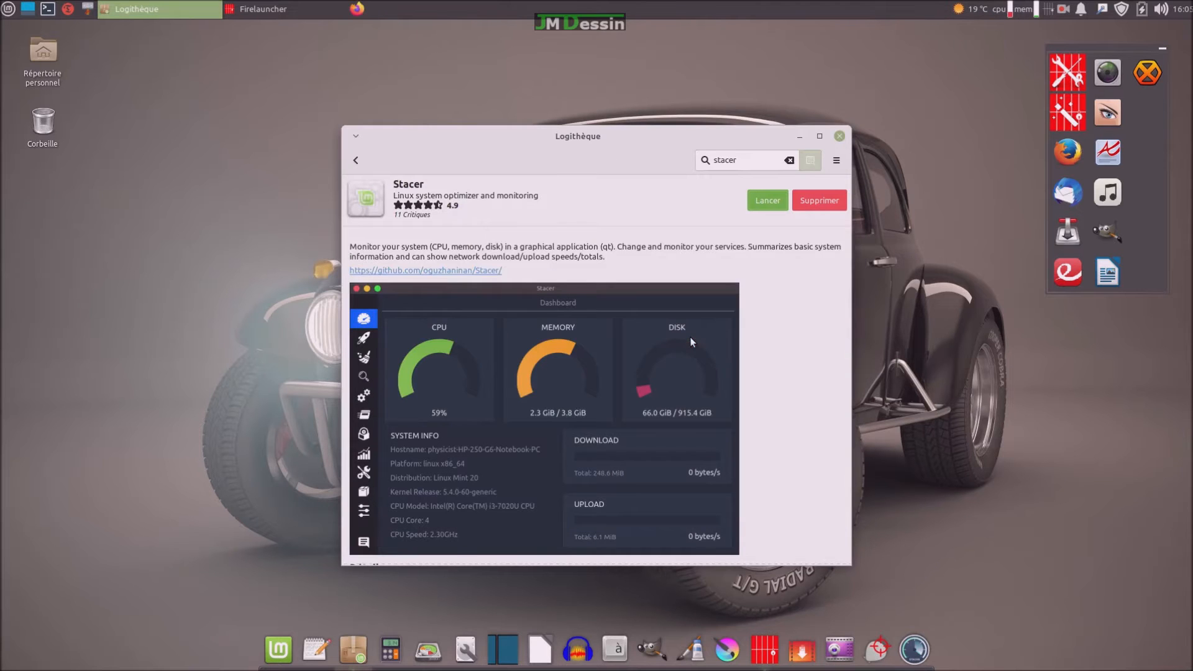
{"action": "left_click", "coordinate": [842, 136]}
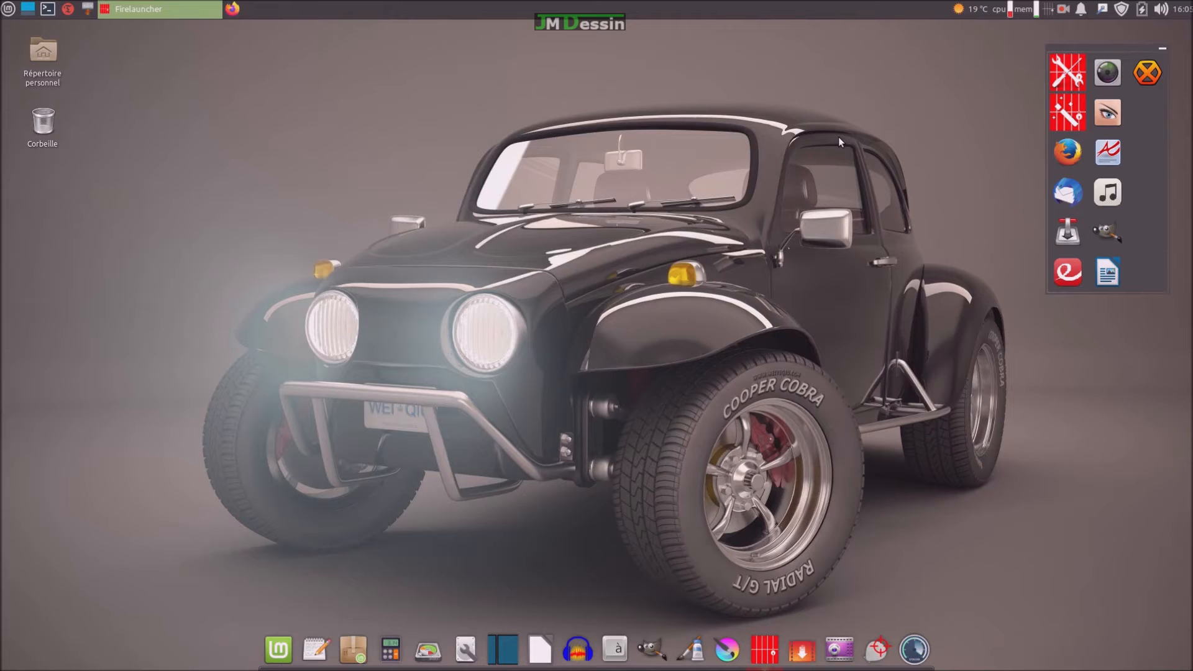
Launch Clamtk from the dock, try entering 13 as the analysis hour in its Planificateur, and schedule the daily home-directory scan.
{"action": "left_click", "coordinate": [878, 651]}
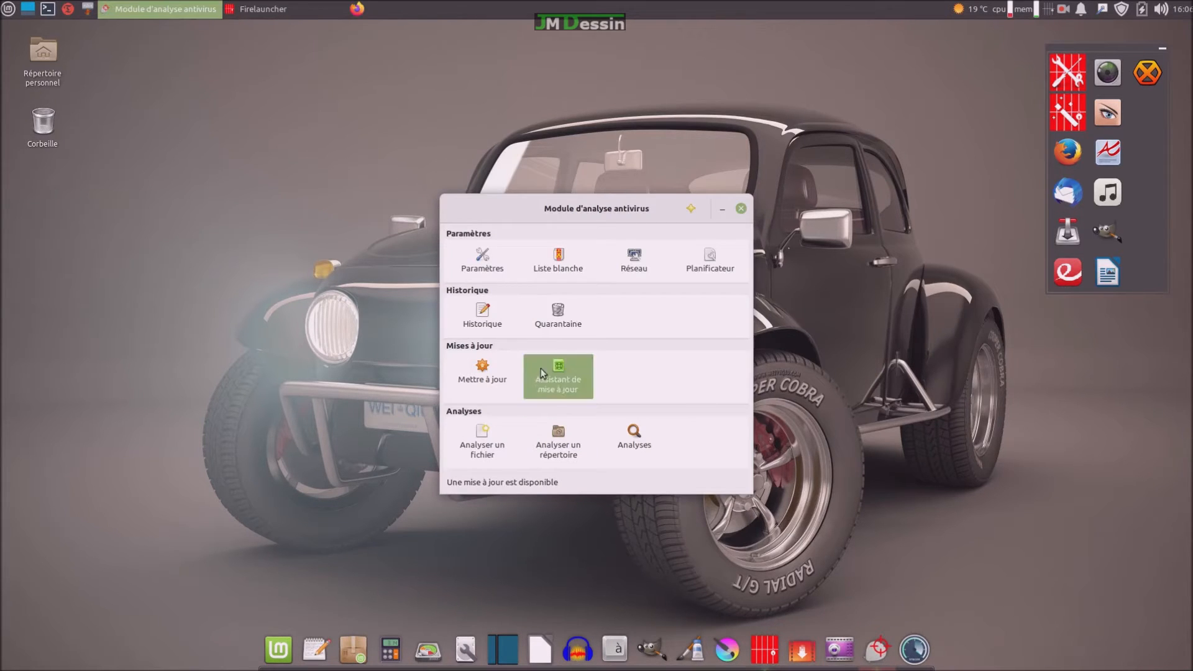
{"action": "left_click", "coordinate": [703, 272]}
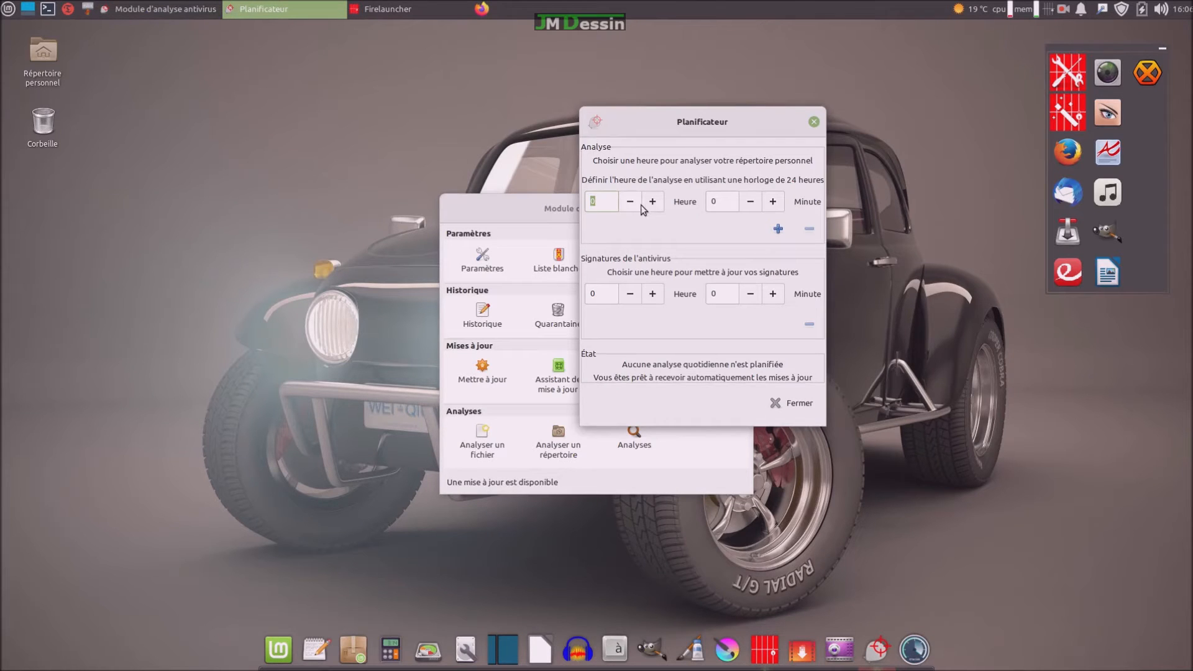
{"action": "left_click", "coordinate": [611, 203]}
{"action": "type", "text": "13"}
{"action": "key", "text": "BackSpace"}
{"action": "key", "text": "BackSpace"}
{"action": "key", "text": "BackSpace"}
{"action": "type", "text": "13"}
{"action": "left_click", "coordinate": [780, 234]}
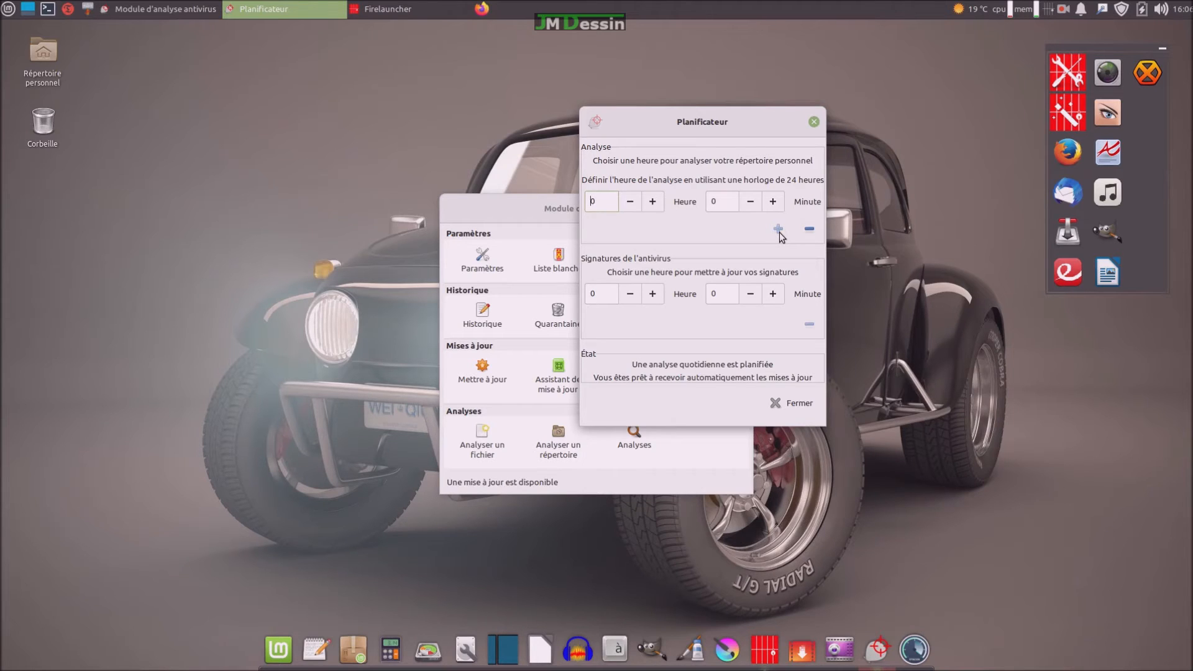
Remove the scheduled daily scan, schedule it again, try 13 and 12 as the analysis hour, and close the Planificateur.
{"action": "left_click", "coordinate": [812, 231]}
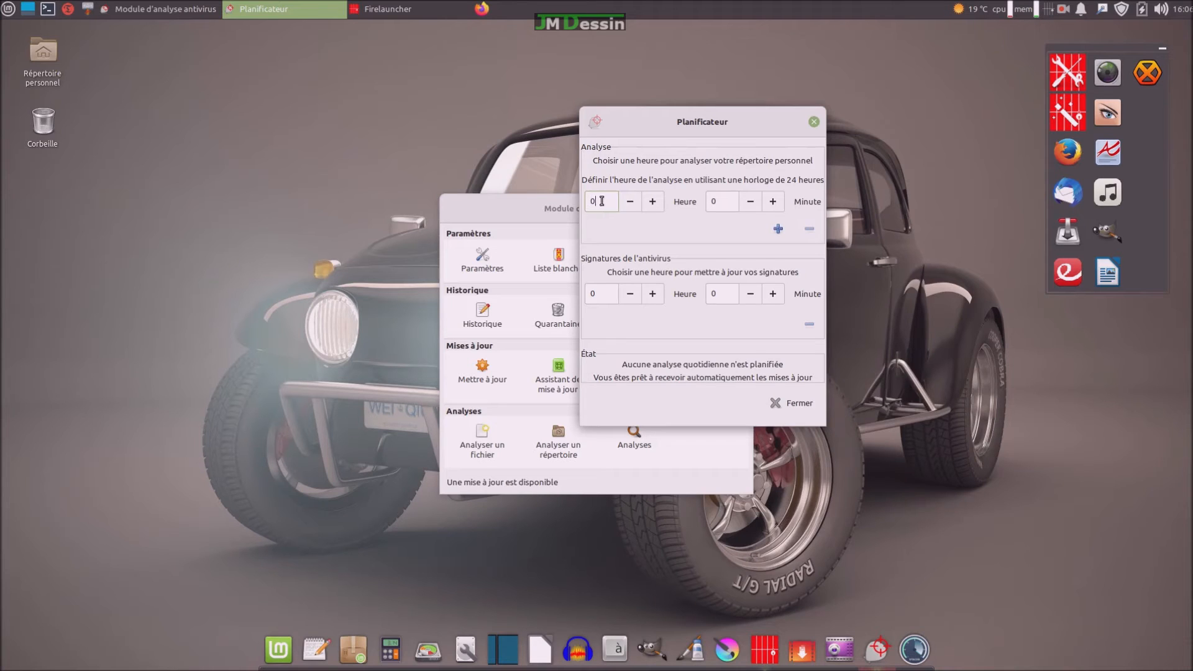
{"action": "left_click", "coordinate": [782, 229]}
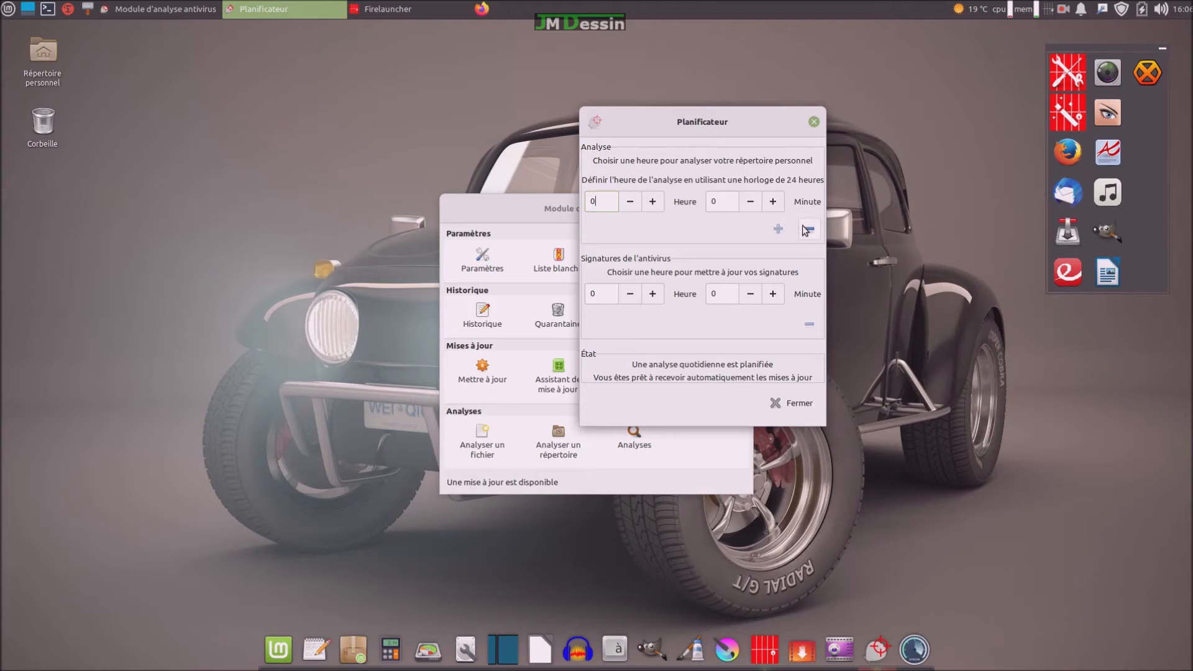
{"action": "key", "text": "BackSpace"}
{"action": "type", "text": "13"}
{"action": "key", "text": "BackSpace"}
{"action": "type", "text": "12"}
{"action": "left_click", "coordinate": [782, 410]}
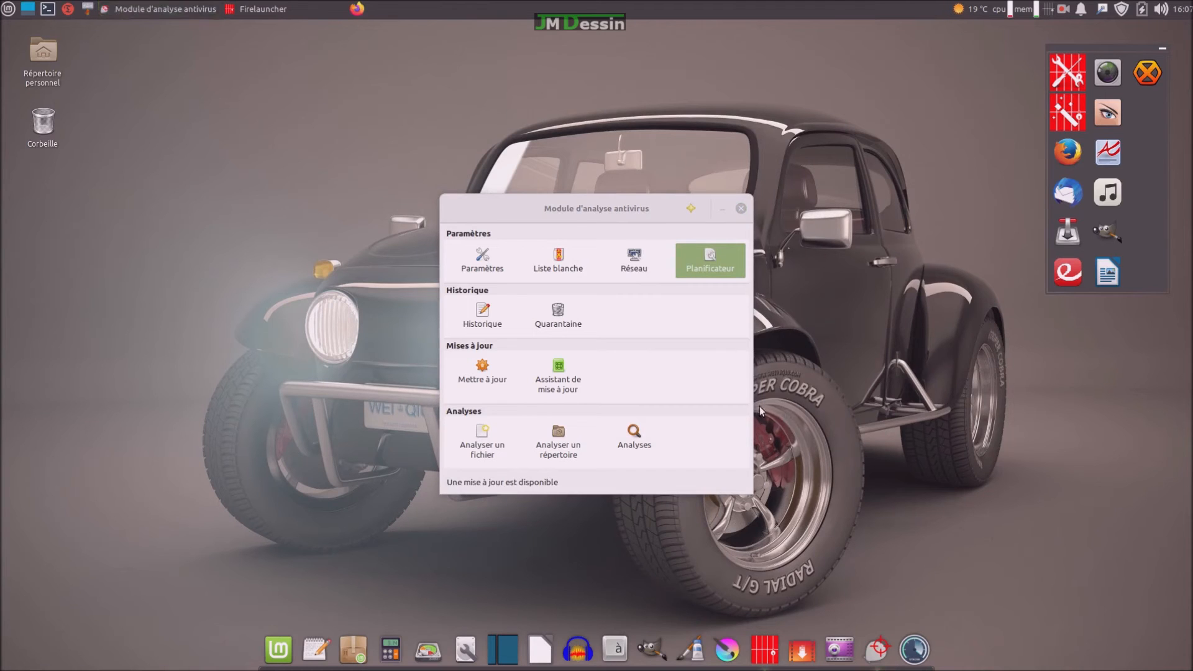
Check how antivirus signatures are updated in the Assistant de mise à jour, go back and close Clamtk.
{"action": "left_click", "coordinate": [571, 384]}
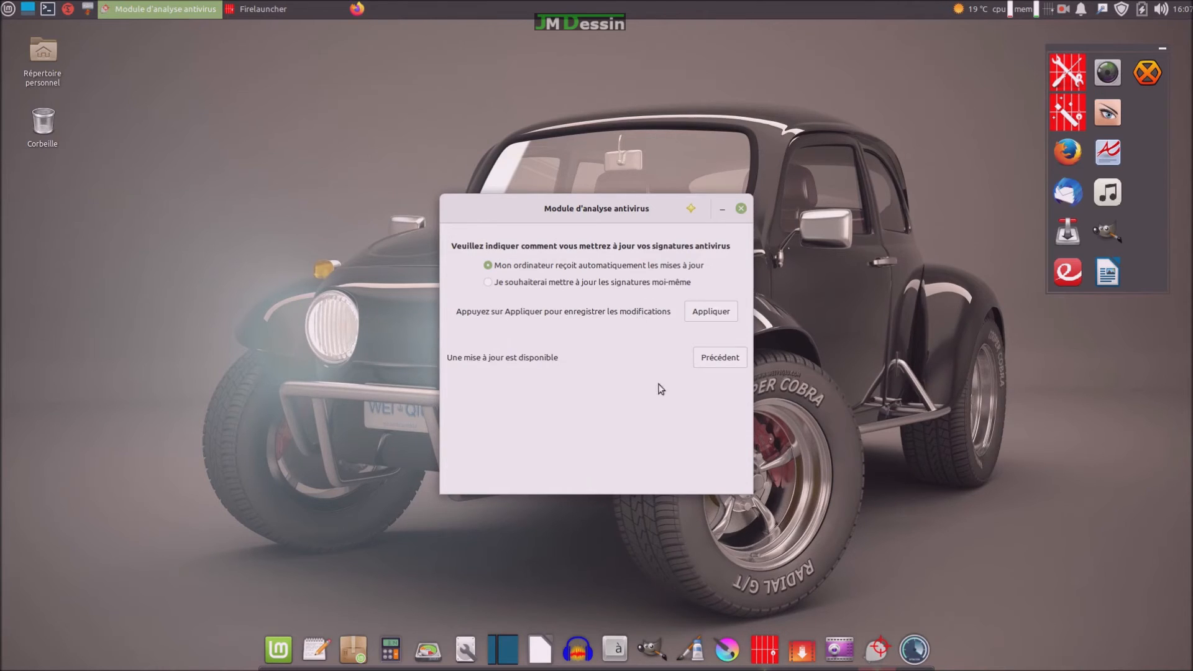
{"action": "left_click", "coordinate": [710, 359]}
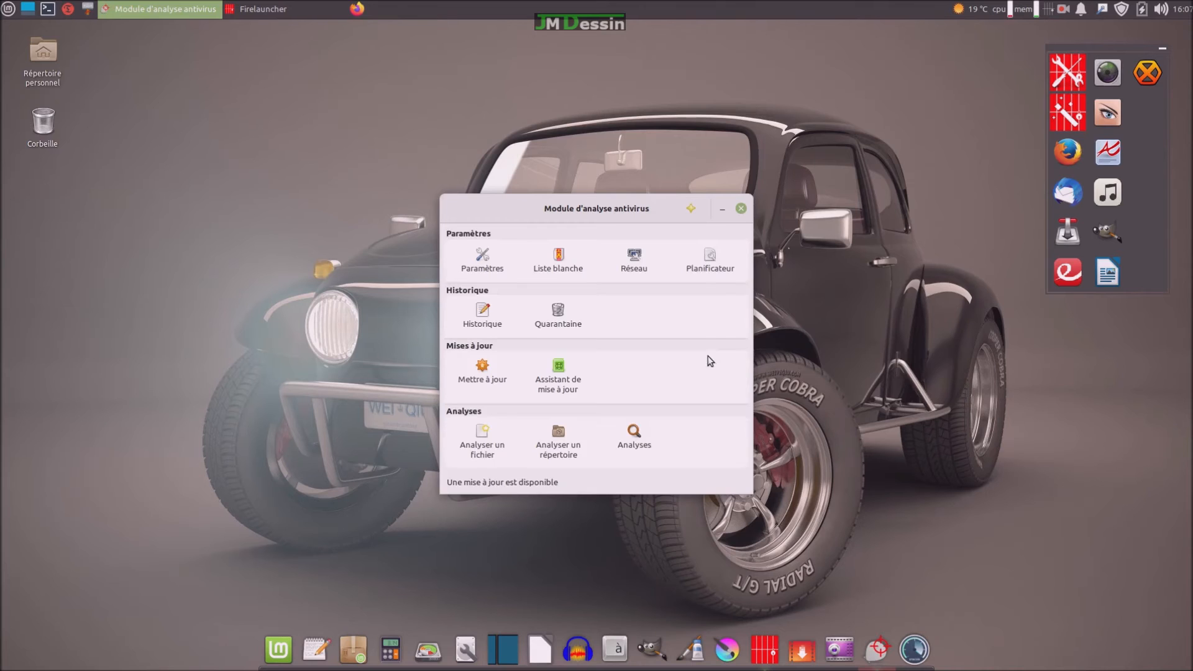
{"action": "left_click", "coordinate": [740, 208]}
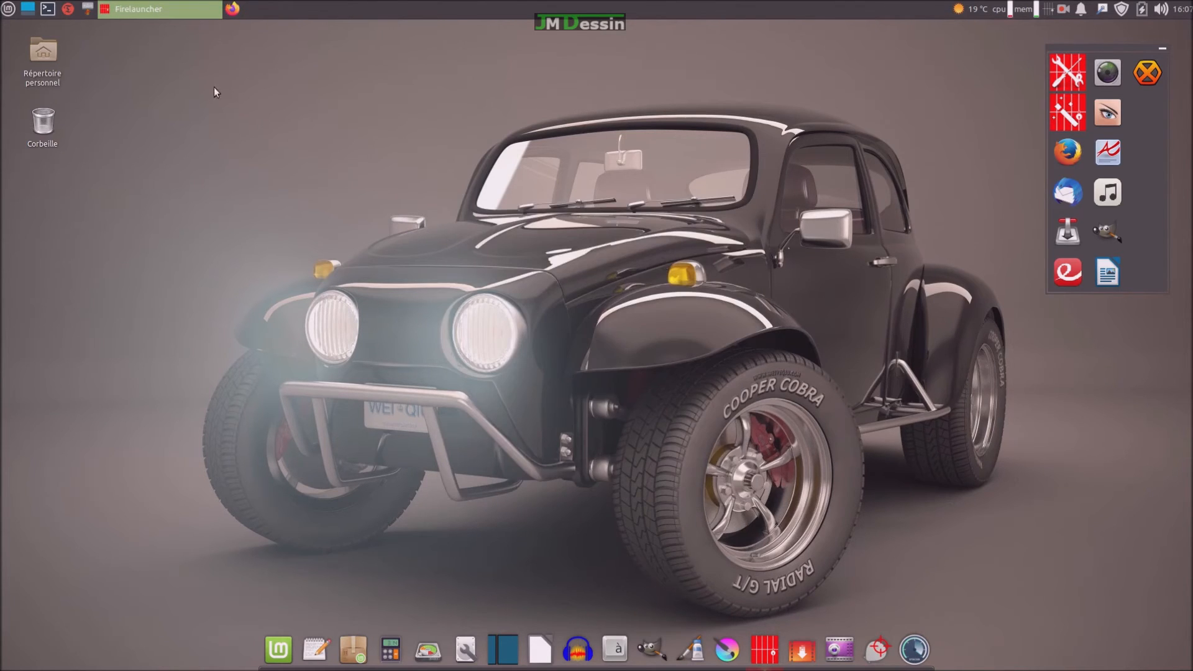
Open Timeshift with the account password, create a system snapshot, and close Timeshift and the Firetools launcher.
{"action": "left_click", "coordinate": [68, 9]}
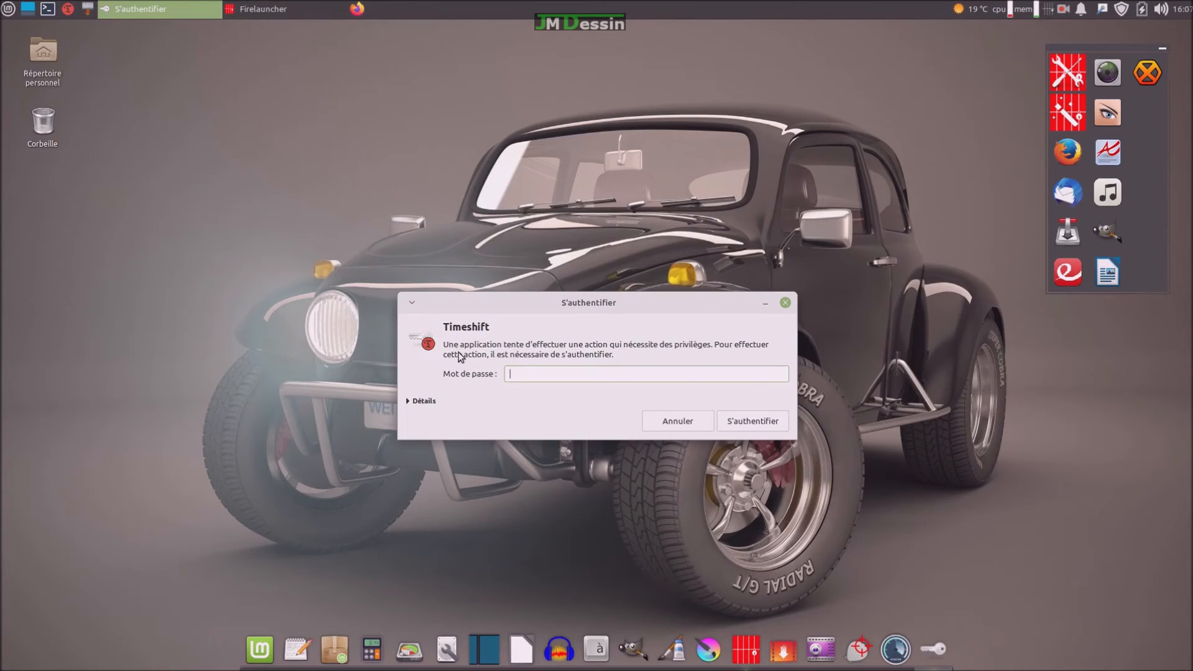
{"action": "type", "text": "••••••••••••••"}
{"action": "key", "text": "Return"}
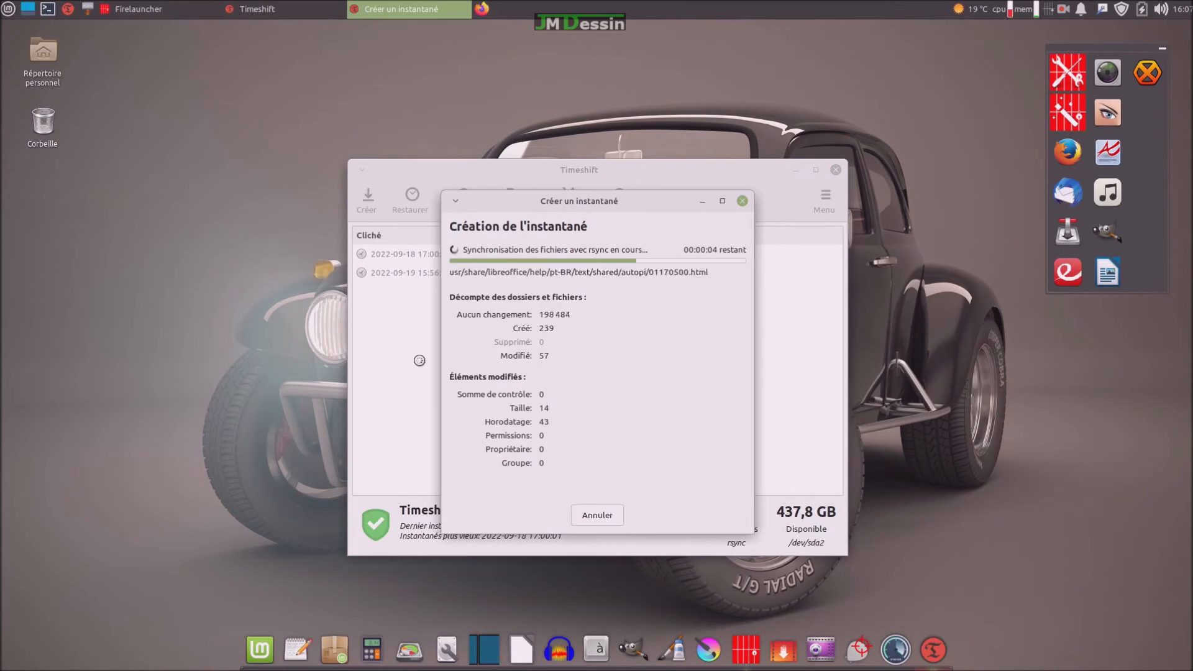
{"action": "left_click", "coordinate": [835, 170]}
{"action": "right_click", "coordinate": [1157, 270]}
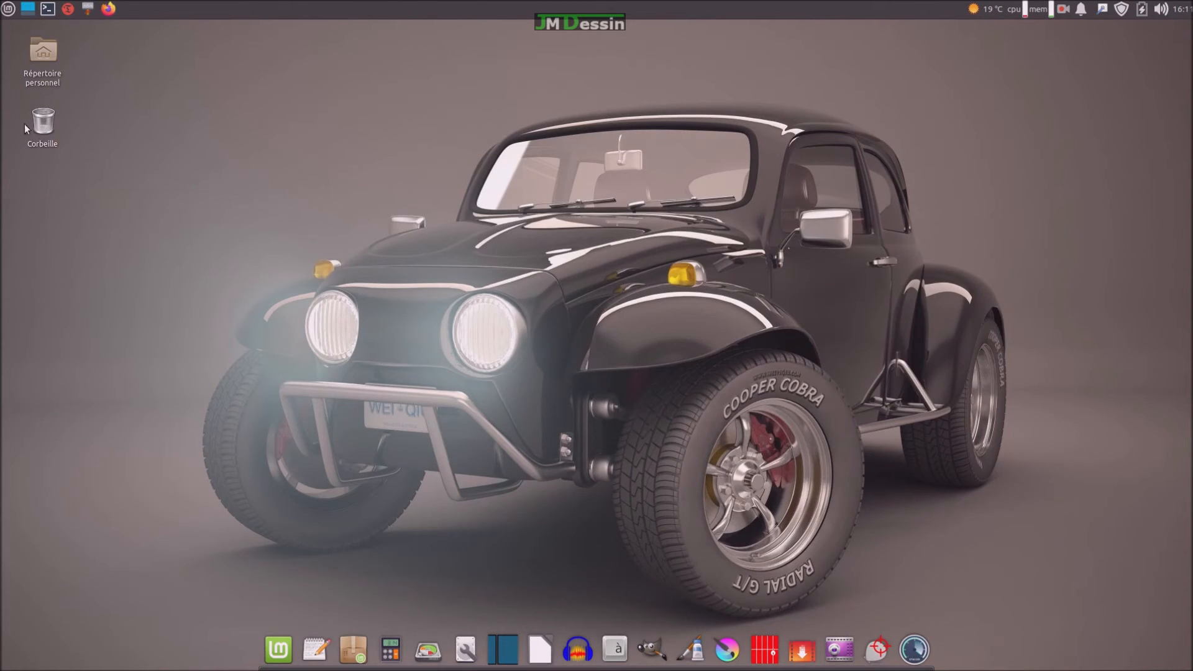
Find Plank among all applications and add its launcher to the desktop.
{"action": "left_click", "coordinate": [9, 9]}
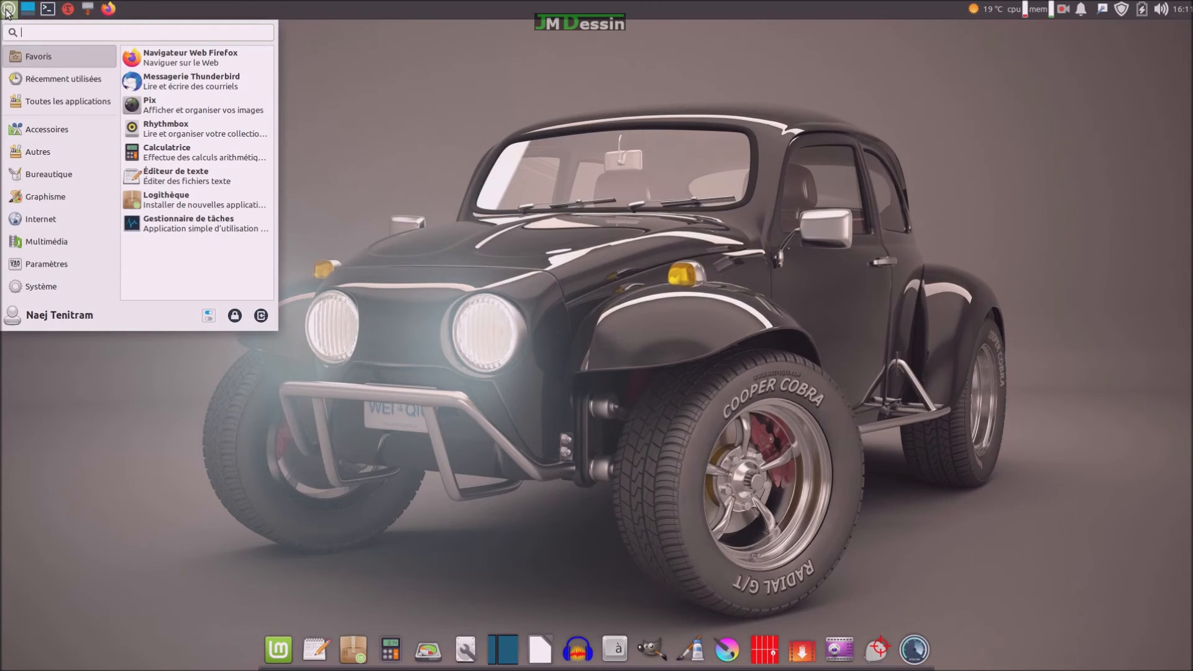
{"action": "mouse_move", "coordinate": [77, 100]}
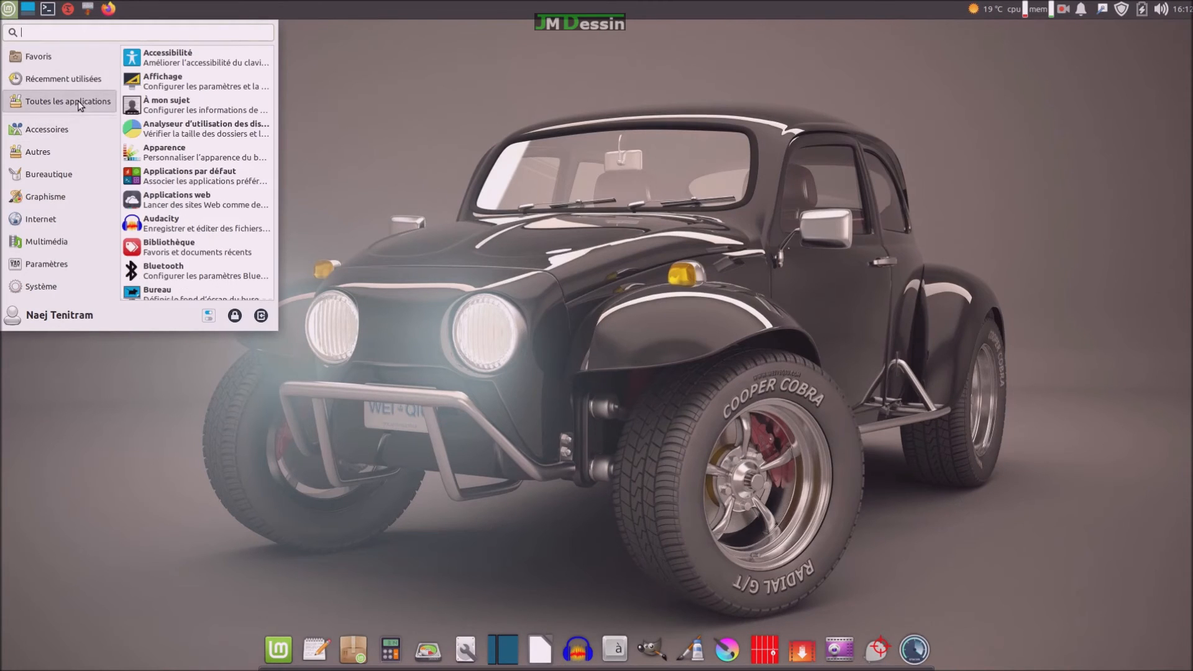
{"action": "scroll", "coordinate": [184, 200], "scroll_direction": "down", "scroll_amount": 3}
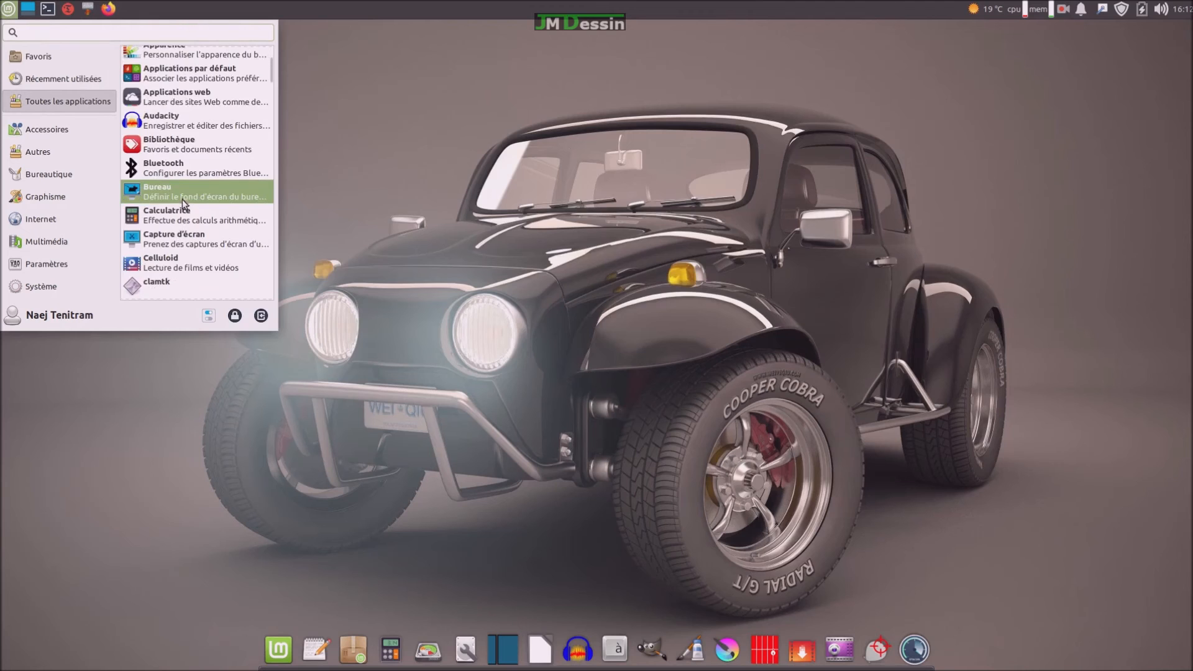
{"action": "scroll", "coordinate": [184, 202], "scroll_direction": "down", "scroll_amount": 6}
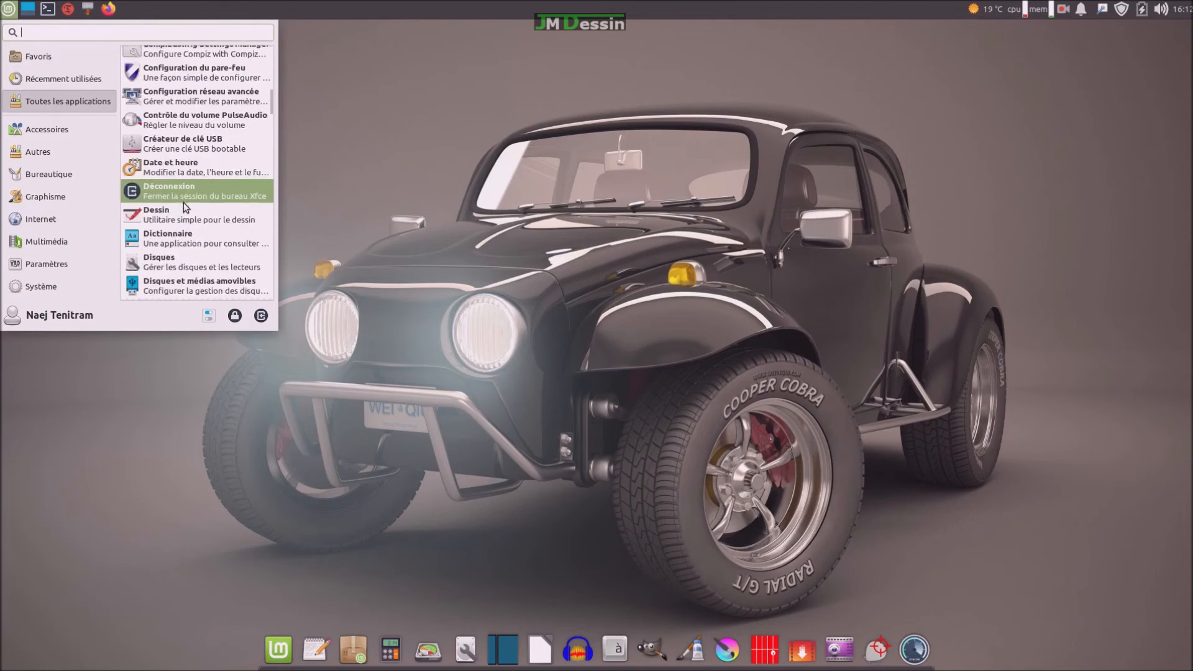
{"action": "scroll", "coordinate": [184, 203], "scroll_direction": "down", "scroll_amount": 8}
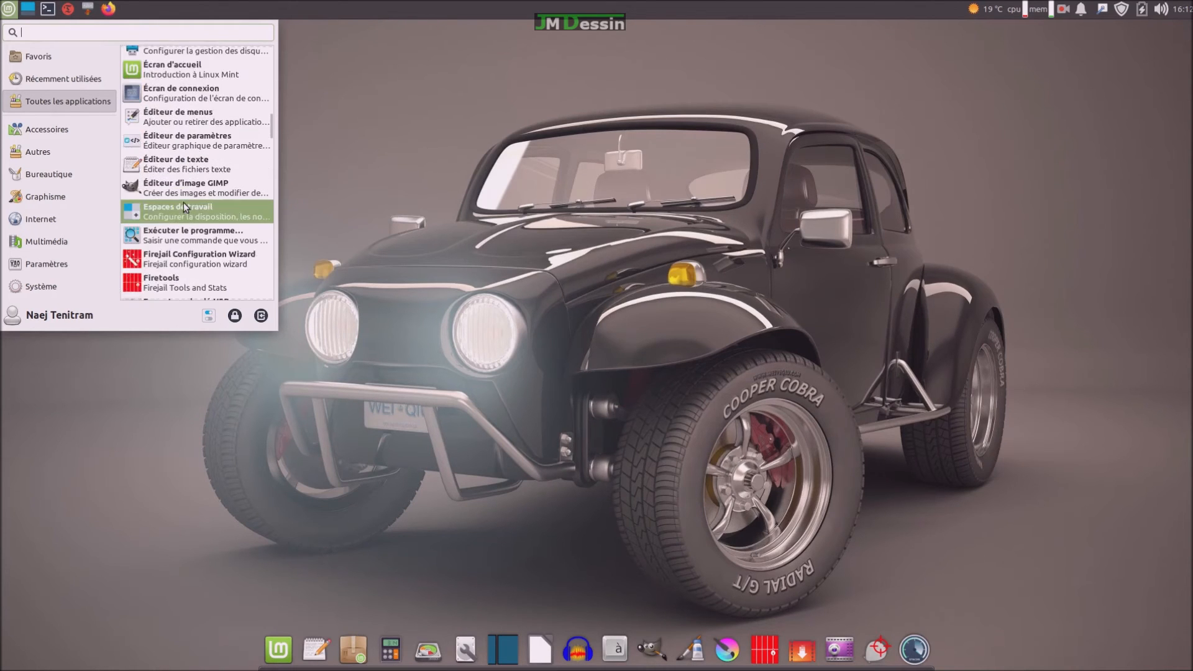
{"action": "scroll", "coordinate": [184, 203], "scroll_direction": "down", "scroll_amount": 10}
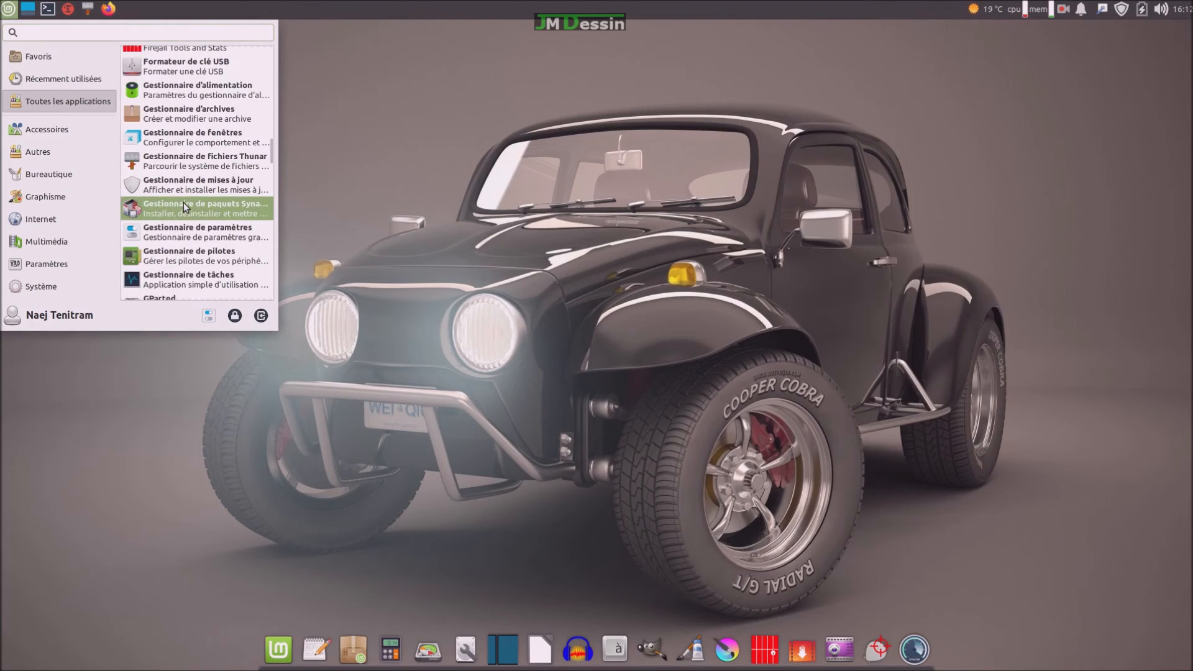
{"action": "scroll", "coordinate": [184, 203], "scroll_direction": "down", "scroll_amount": 7}
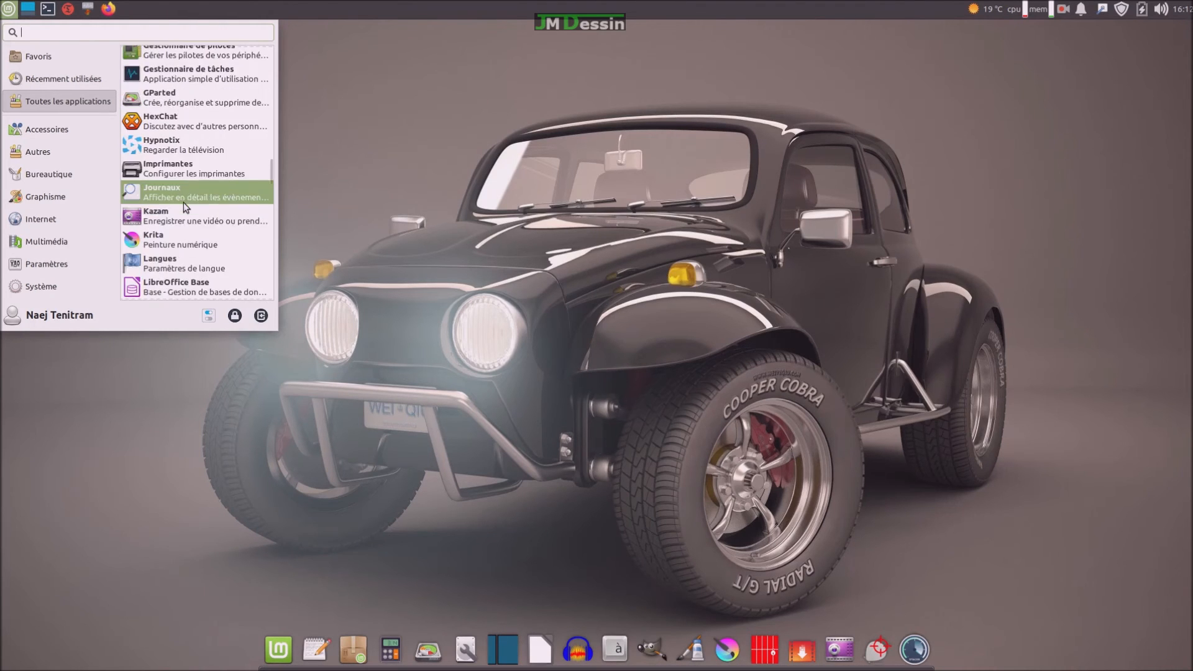
{"action": "scroll", "coordinate": [184, 202], "scroll_direction": "down", "scroll_amount": 6}
{"action": "scroll", "coordinate": [184, 202], "scroll_direction": "down", "scroll_amount": 9}
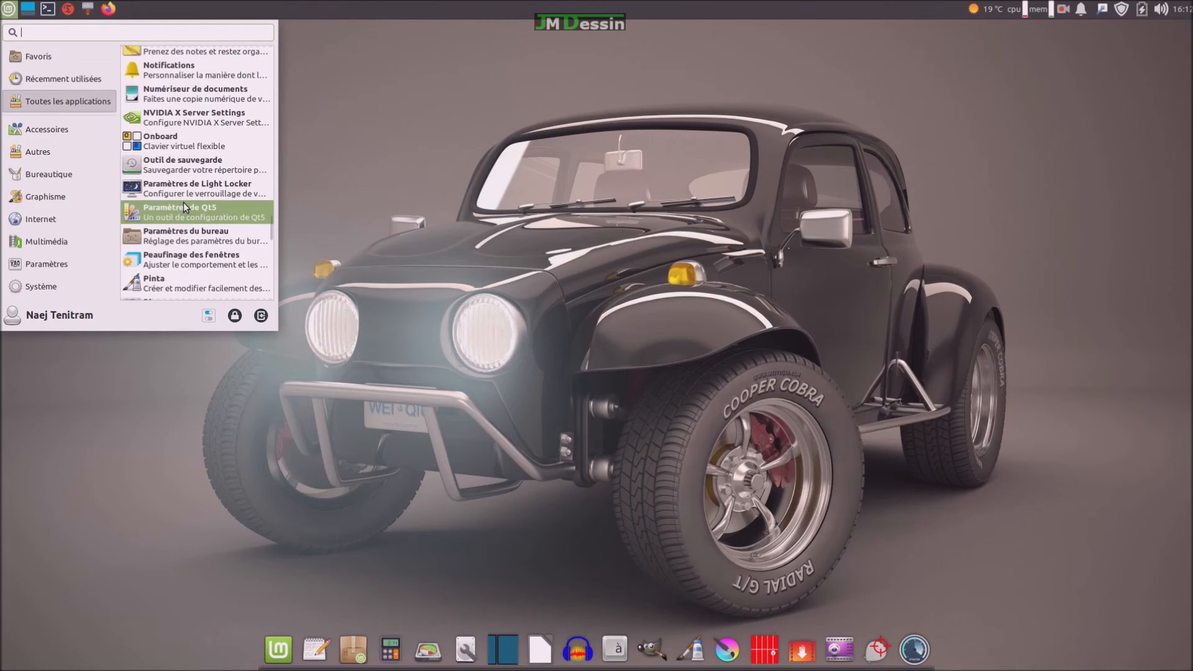
{"action": "scroll", "coordinate": [184, 202], "scroll_direction": "down", "scroll_amount": 1}
{"action": "scroll", "coordinate": [184, 203], "scroll_direction": "down", "scroll_amount": 2}
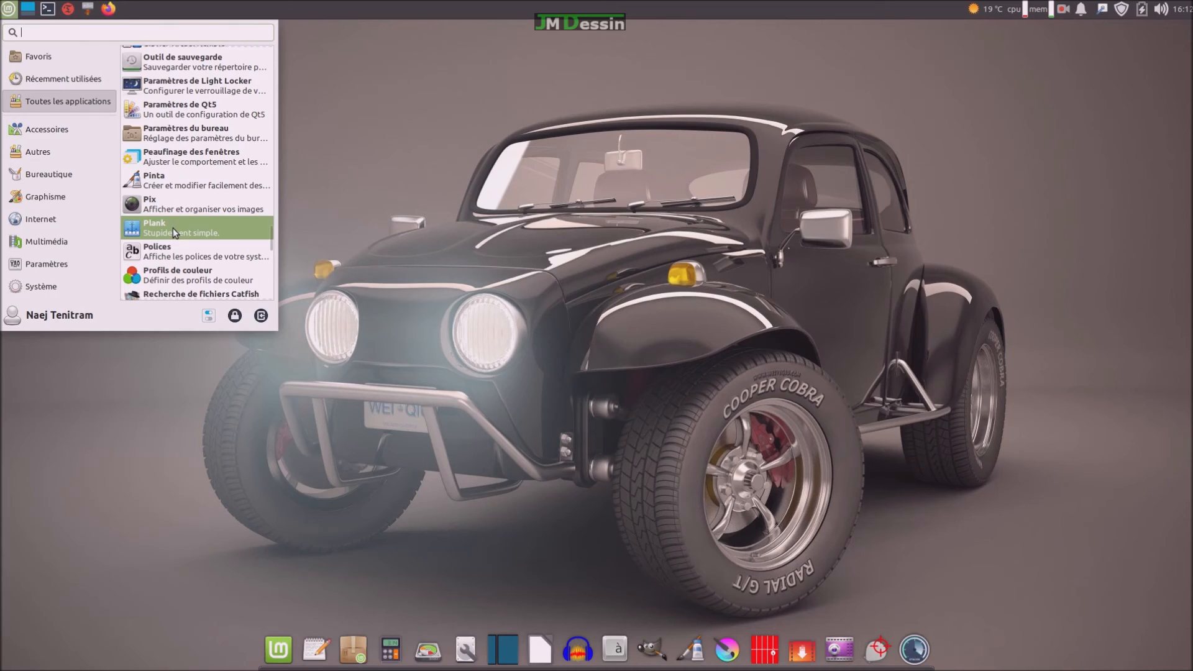
{"action": "right_click", "coordinate": [173, 229]}
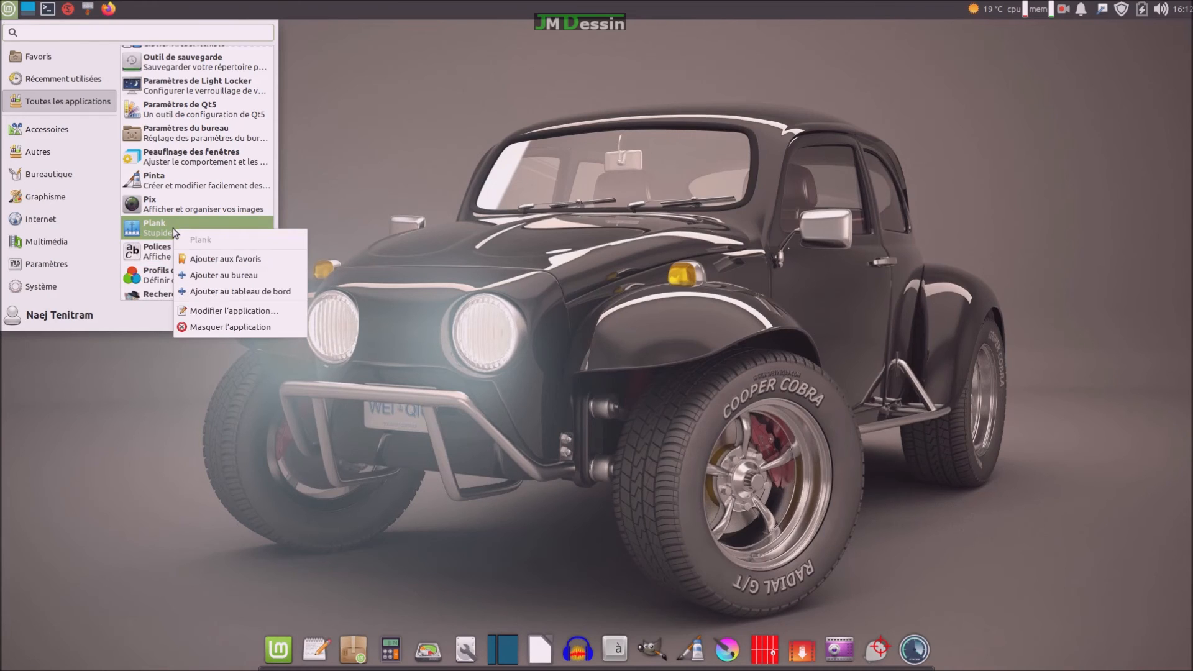
{"action": "left_click", "coordinate": [205, 276]}
{"action": "left_click", "coordinate": [386, 169]}
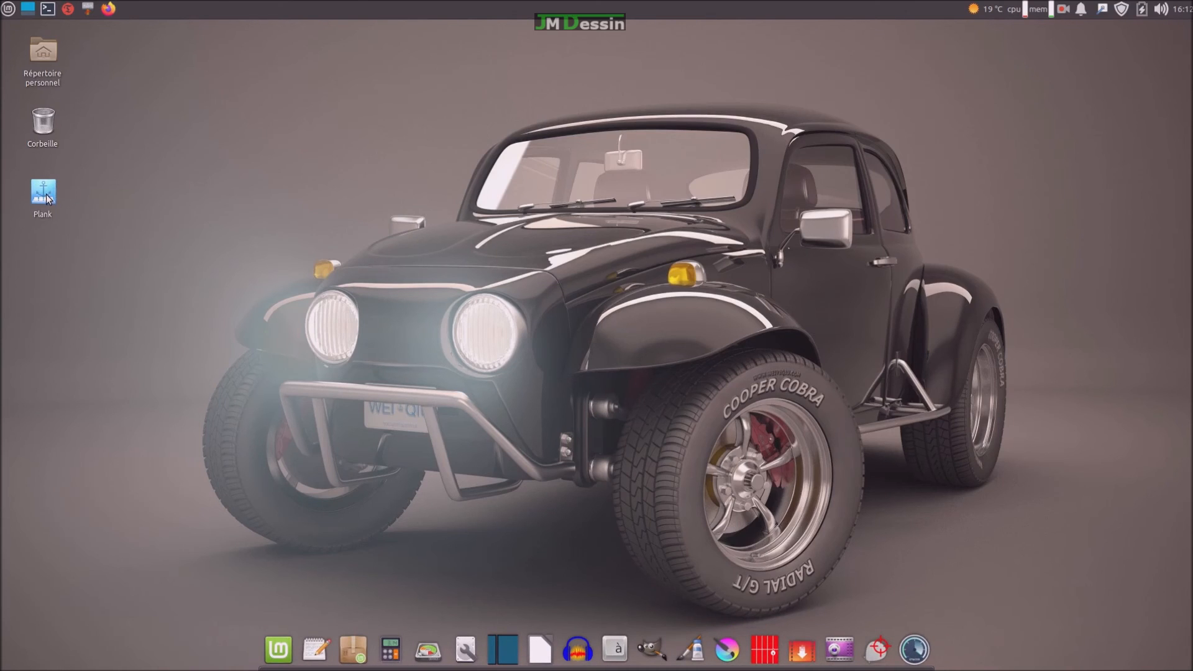
{"action": "mouse_move", "coordinate": [47, 198]}
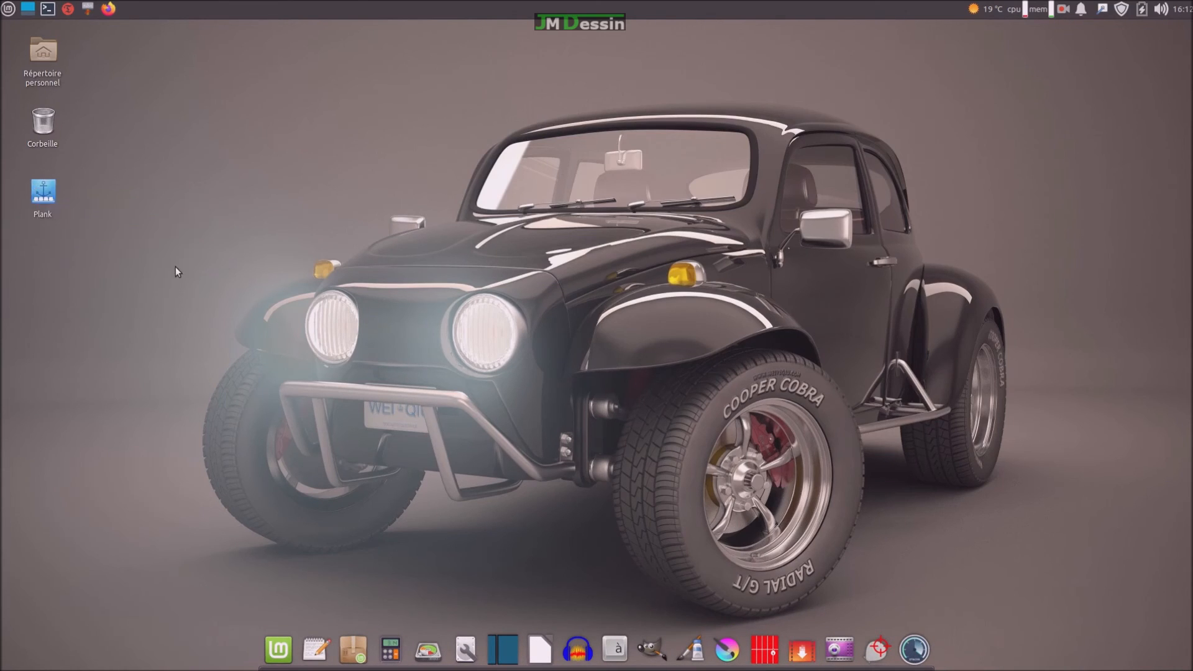